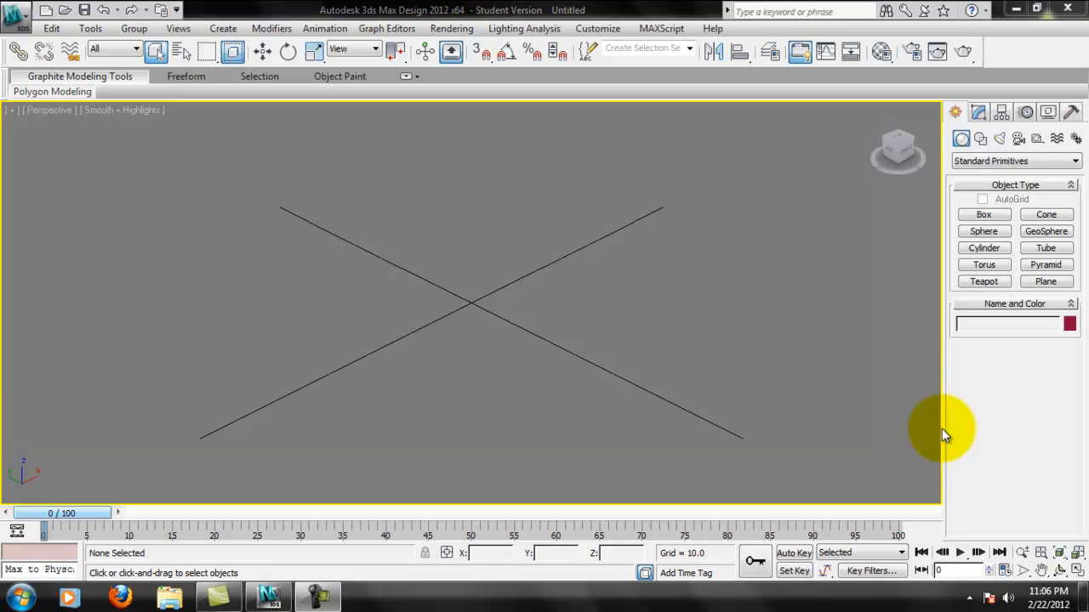
click(1083, 598)
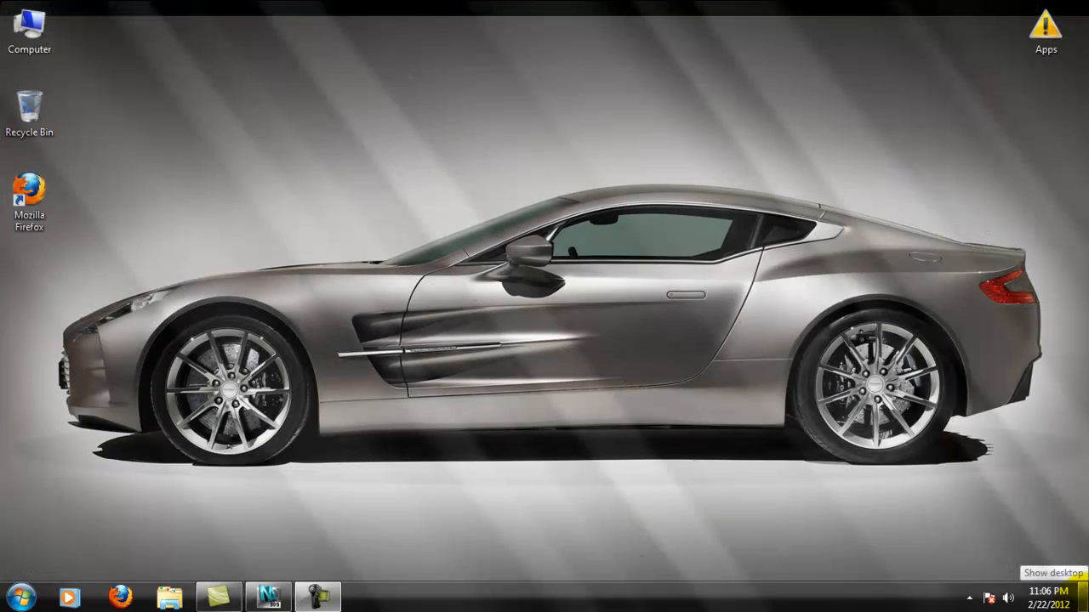
click(1083, 597)
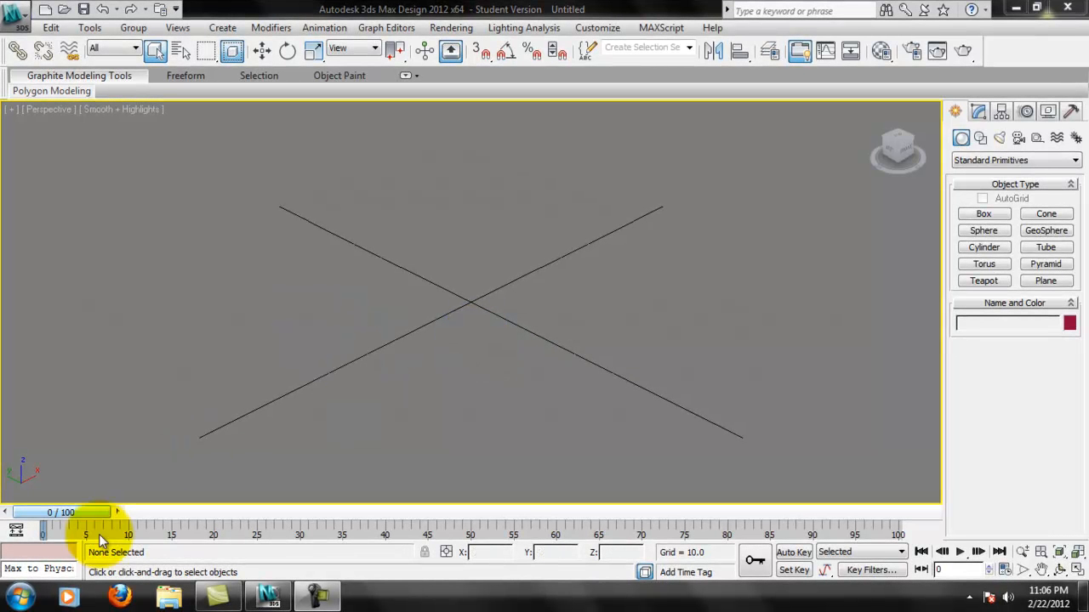
Step: Switch to Firefox and open the Autodesk Education Community download center at students.autodesk.com
click(119, 595)
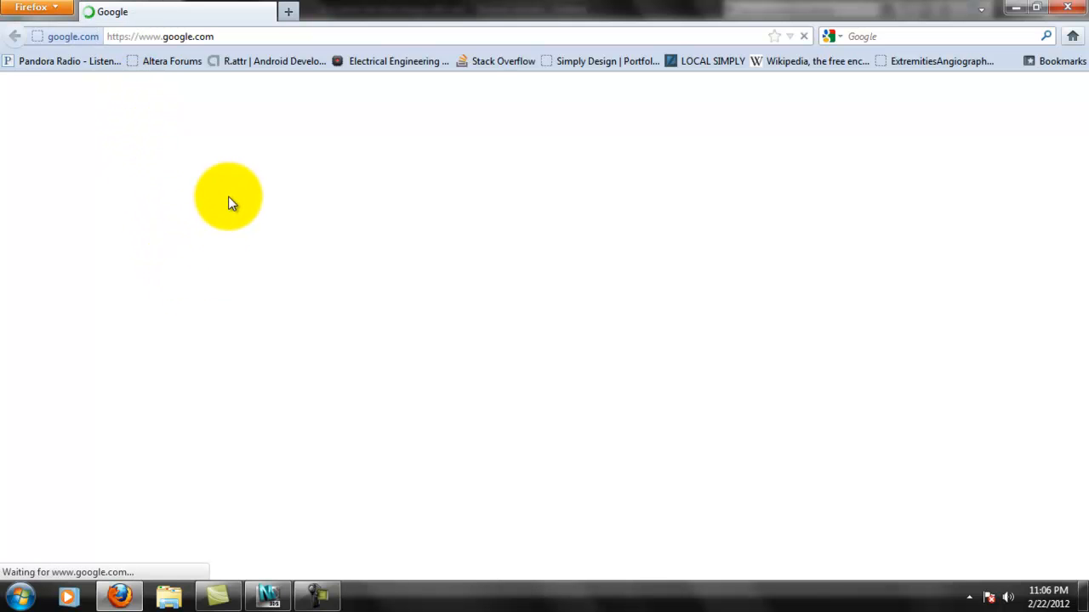
click(219, 36)
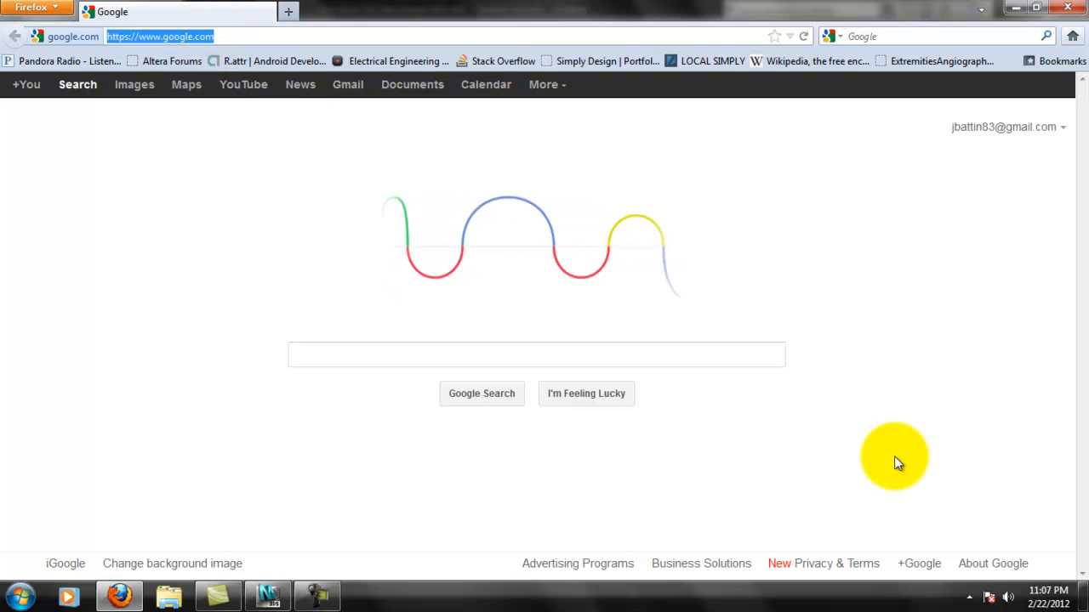
text(s)
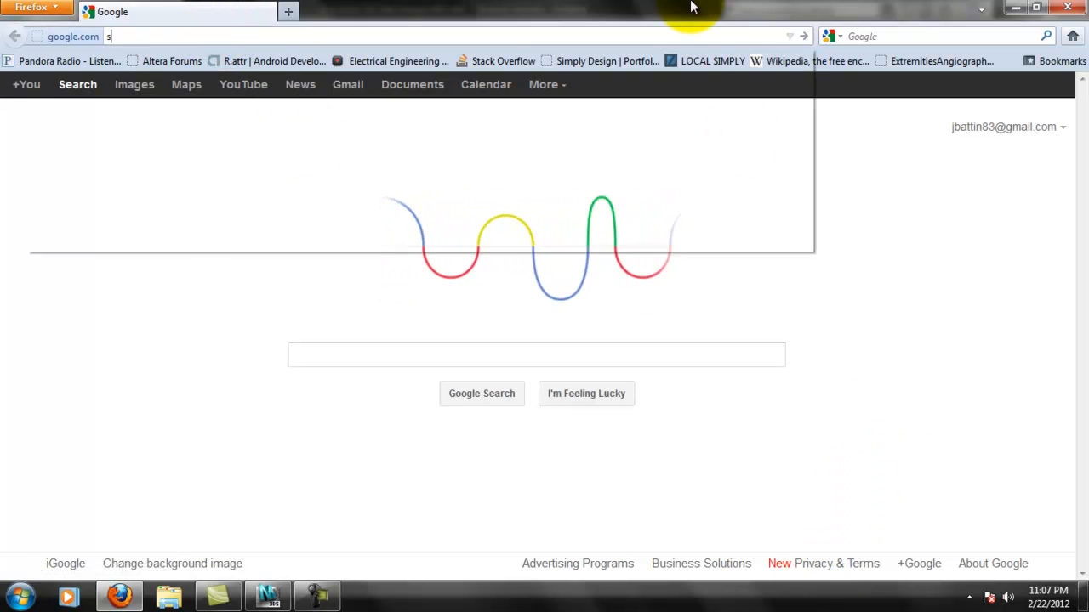
text(tudents.autodesk.com)
key(Return)
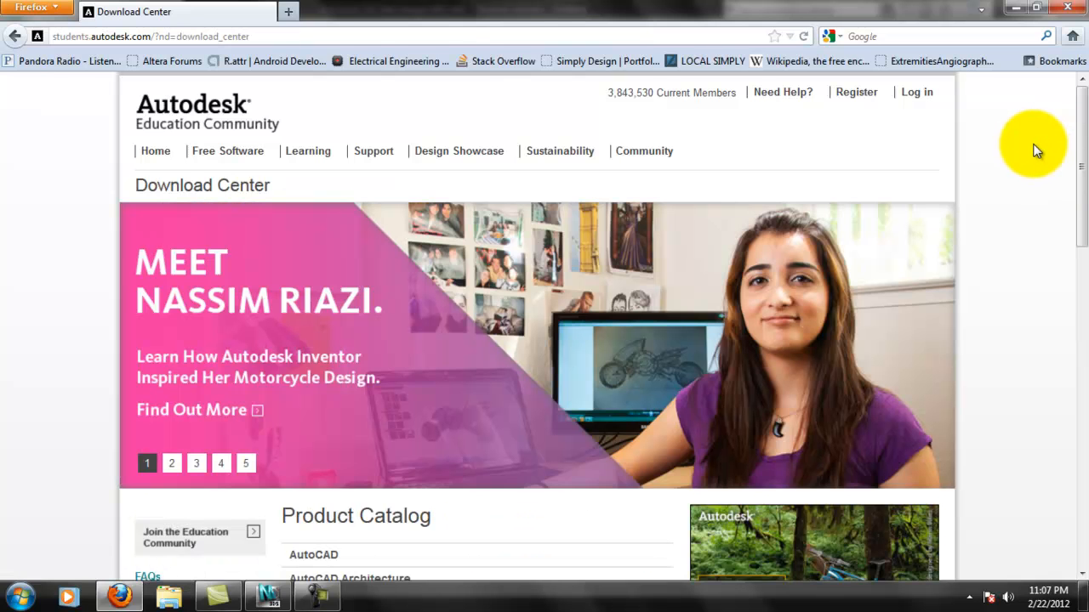
Step: Look through the Product Catalog on the download page to examine which Autodesk products students can download
scroll(1046, 151, down, 2)
scroll(1044, 152, down, 2)
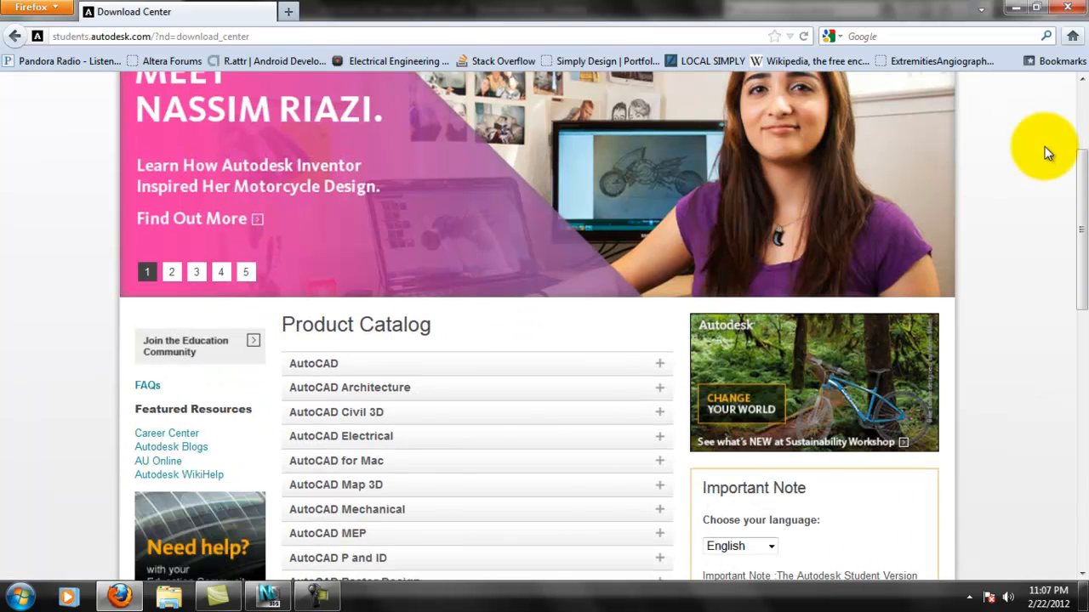
scroll(1045, 152, down, 2)
scroll(339, 367, down, 14)
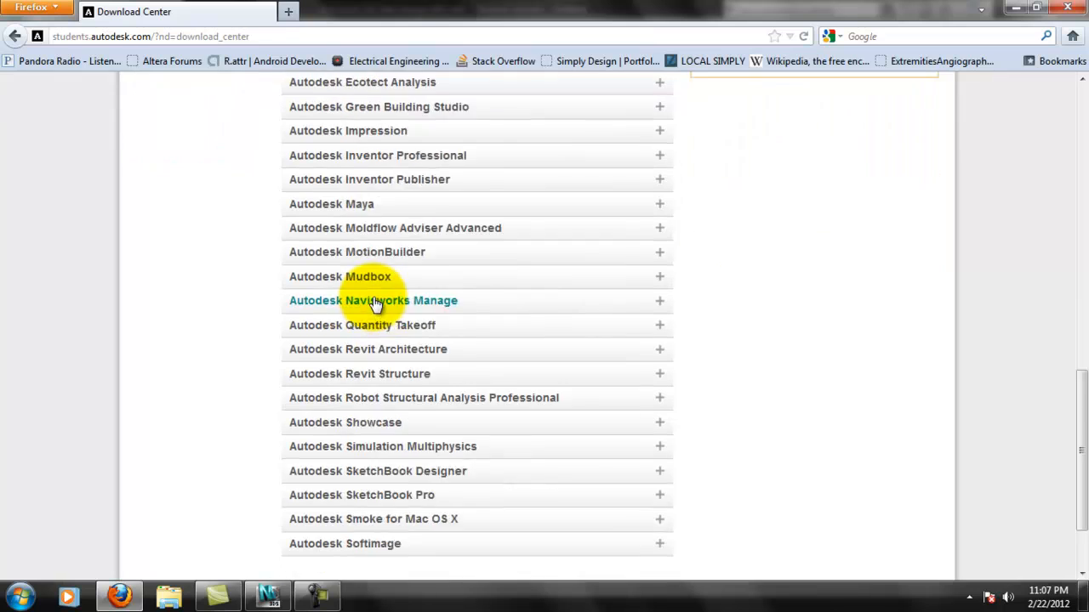
scroll(452, 478, up, 6)
scroll(451, 478, up, 12)
scroll(452, 478, down, 8)
scroll(452, 478, down, 2)
scroll(450, 479, up, 4)
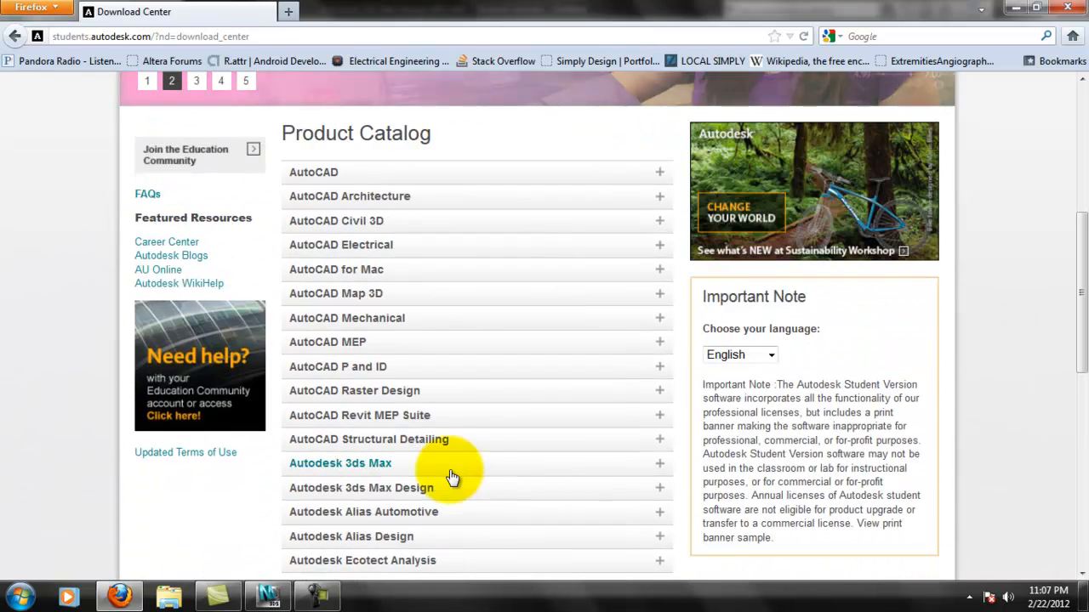
scroll(416, 453, down, 3)
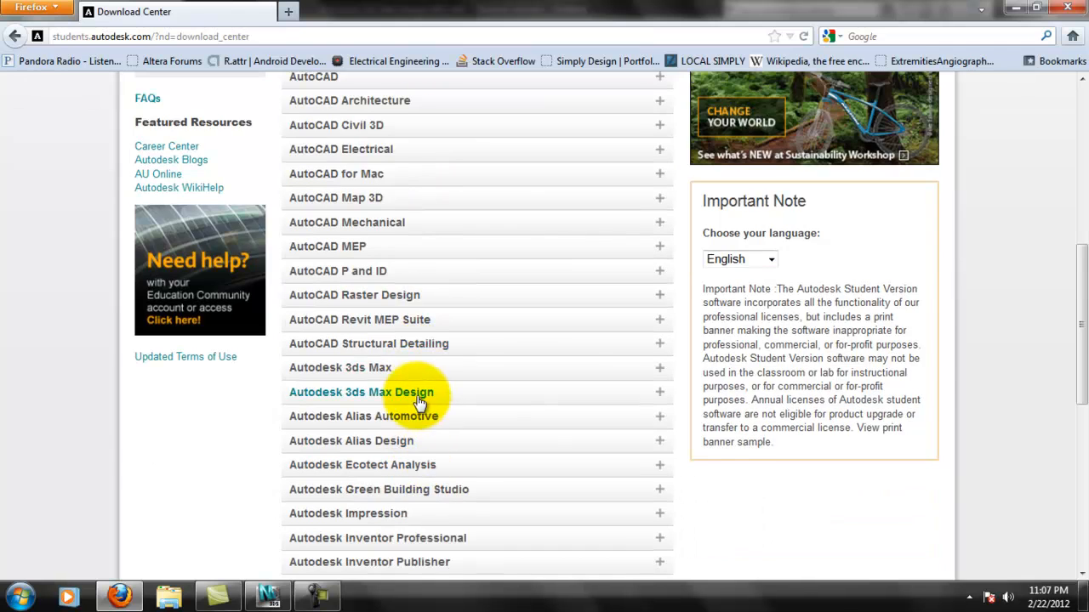
scroll(416, 384, up, 3)
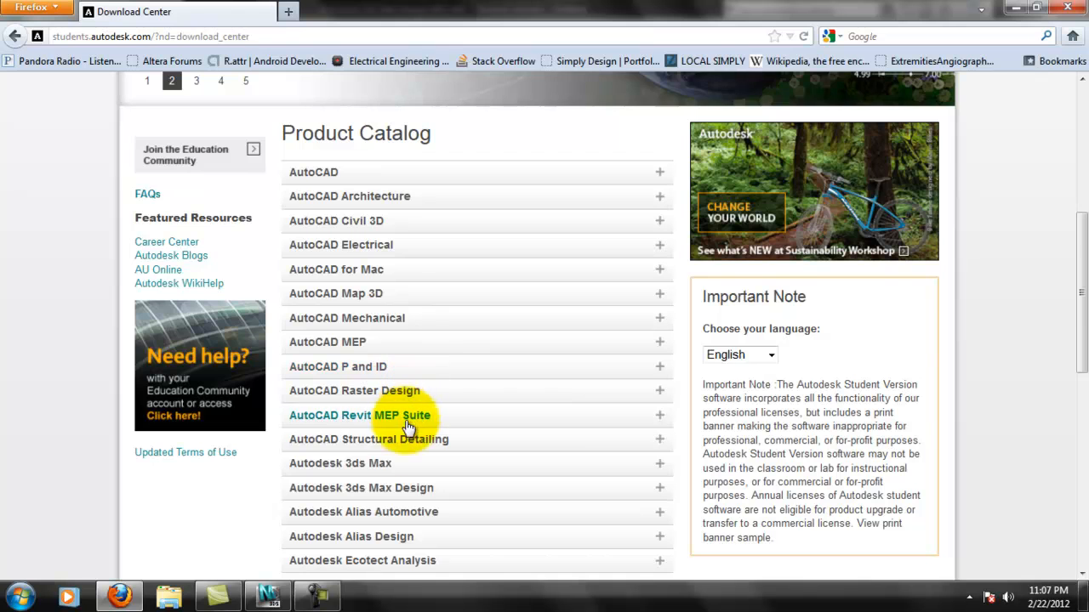
scroll(384, 484, down, 2)
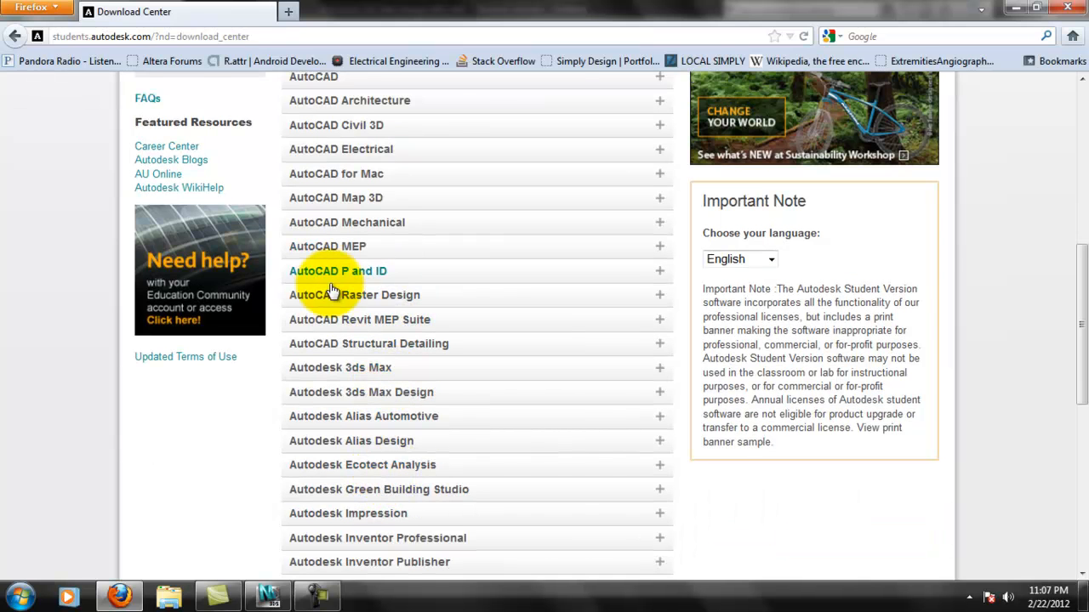
scroll(355, 284, up, 2)
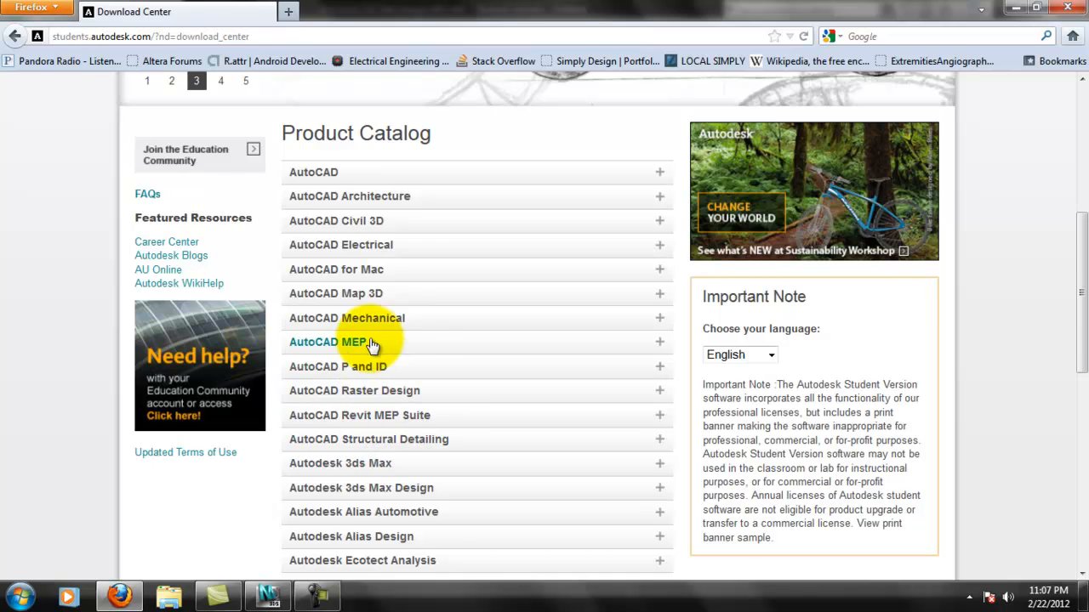
scroll(376, 347, down, 6)
scroll(442, 306, up, 2)
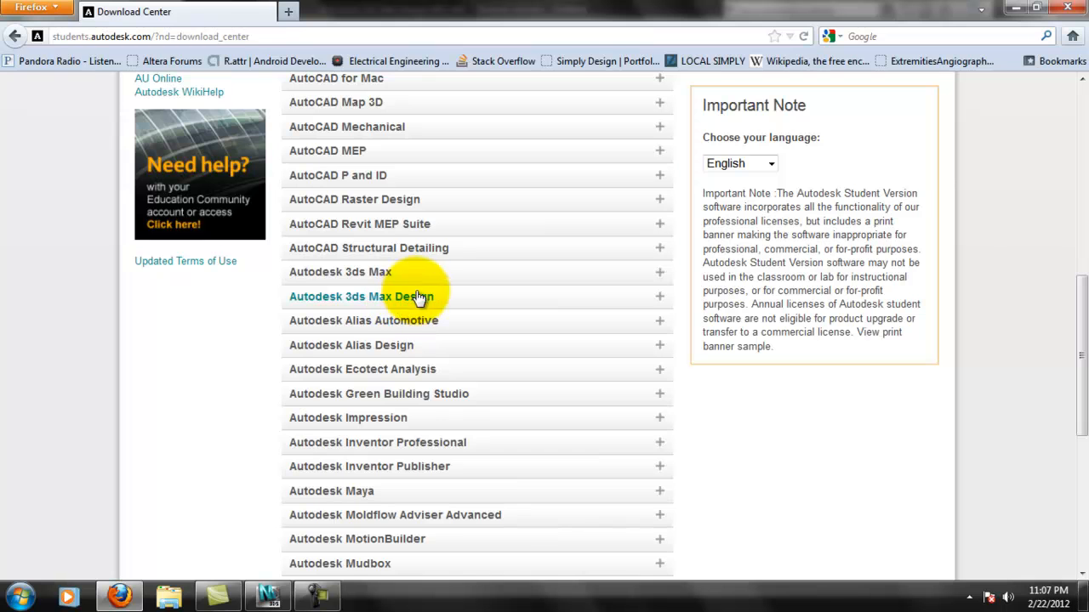
scroll(451, 302, up, 2)
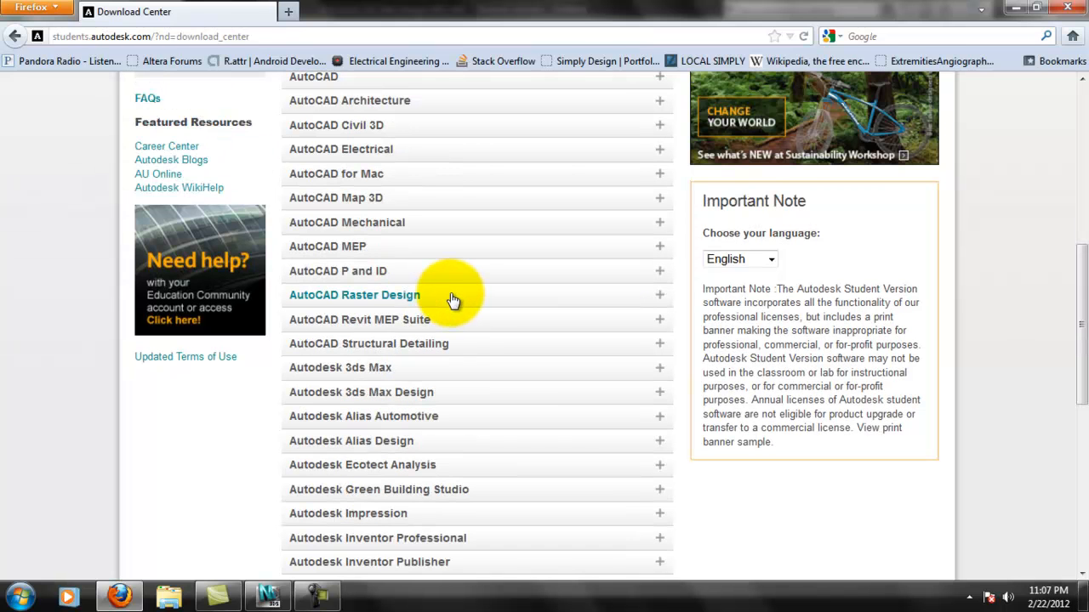
scroll(410, 357, up, 2)
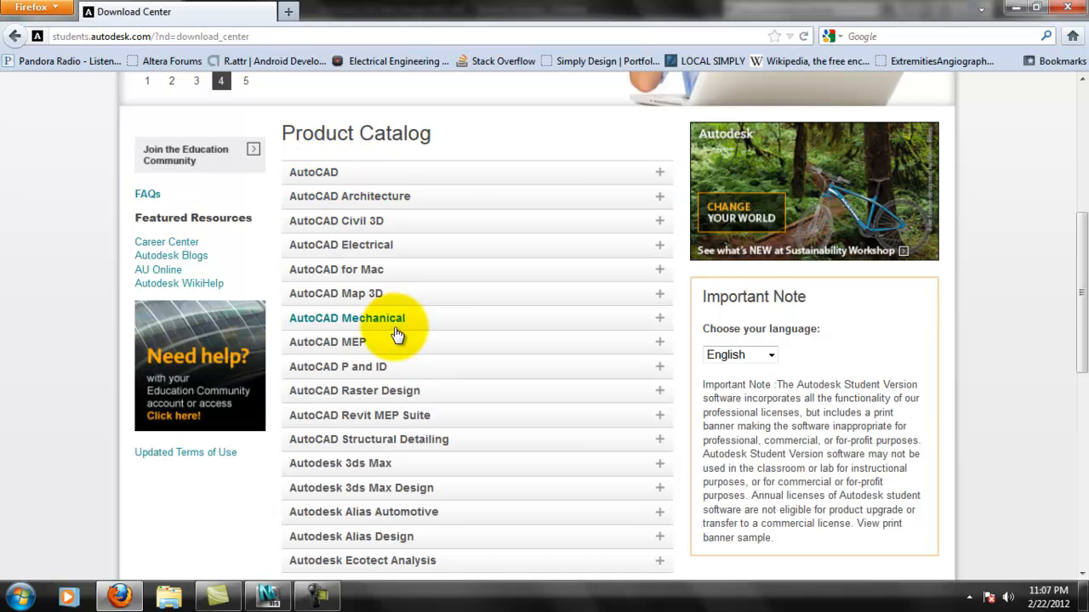
scroll(393, 334, down, 2)
scroll(394, 340, down, 6)
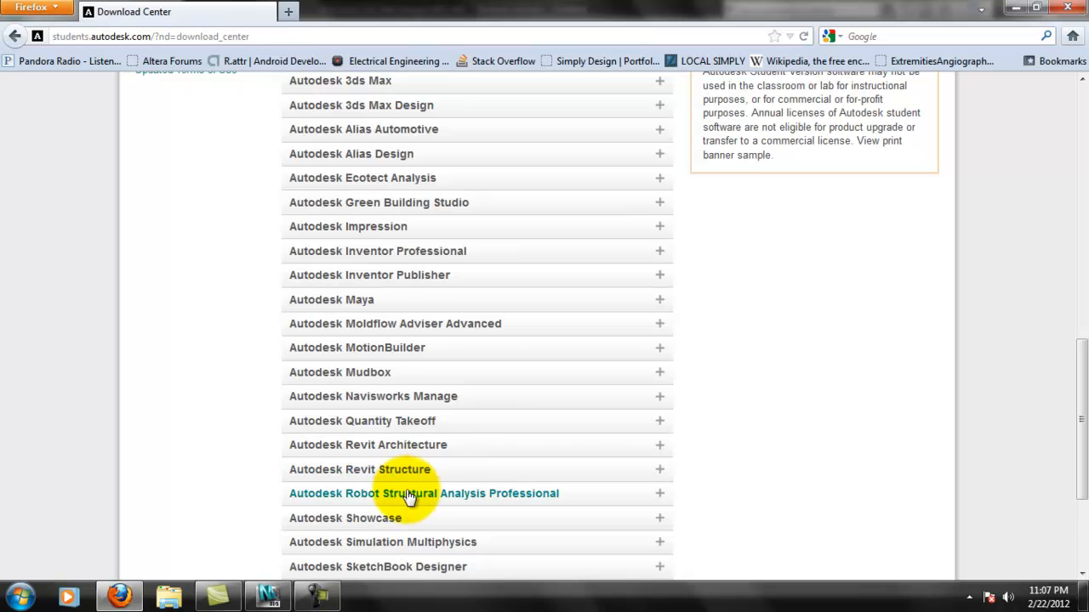
scroll(409, 498, down, 2)
scroll(394, 170, up, 2)
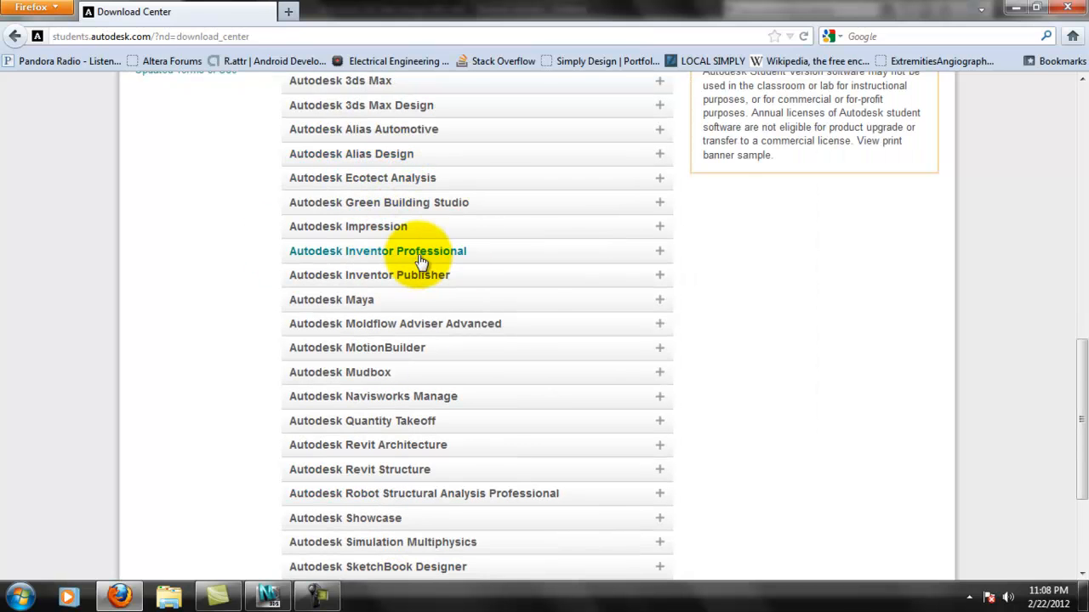
scroll(444, 208, up, 2)
scroll(444, 208, up, 6)
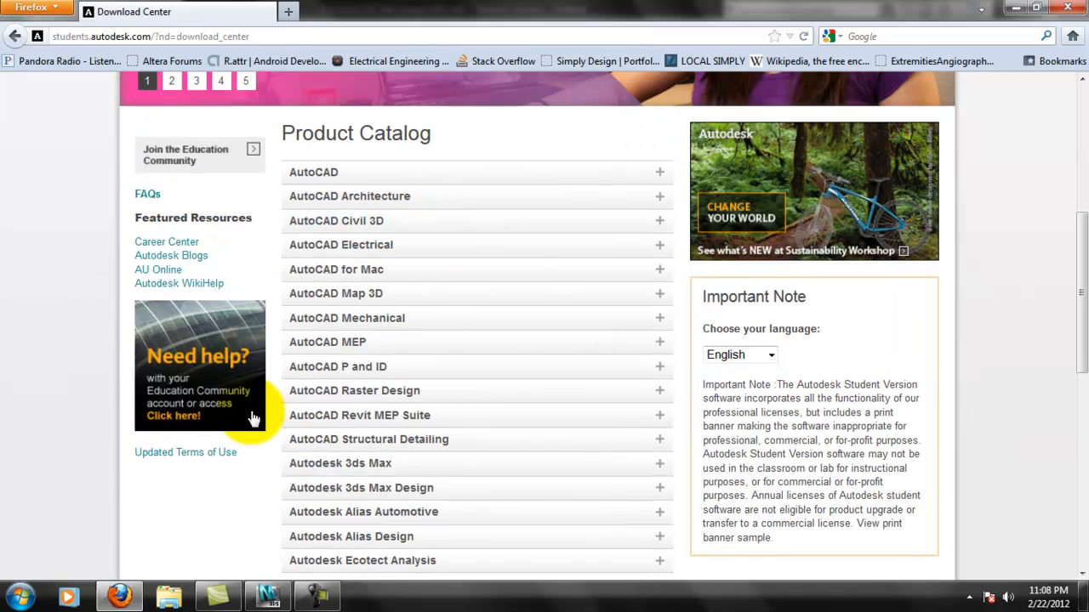
Step: Expand the Autodesk 3ds Max Design catalog entry, review its details and download link, and close the browser to return to 3ds Max Design
click(393, 491)
scroll(399, 485, down, 4)
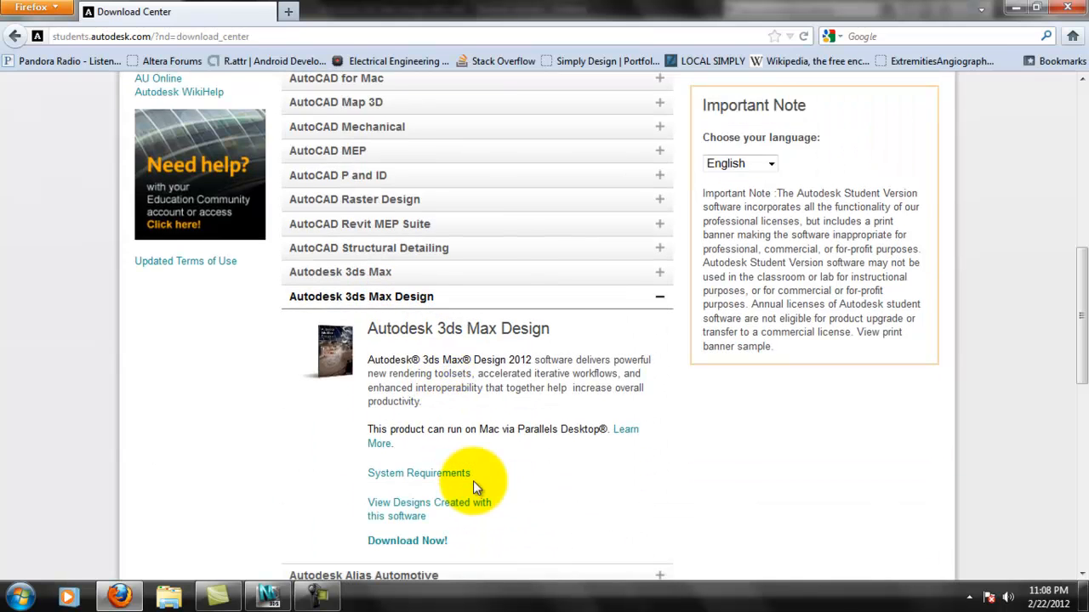
scroll(474, 472, down, 2)
scroll(551, 313, up, 4)
scroll(544, 322, up, 2)
scroll(549, 328, down, 4)
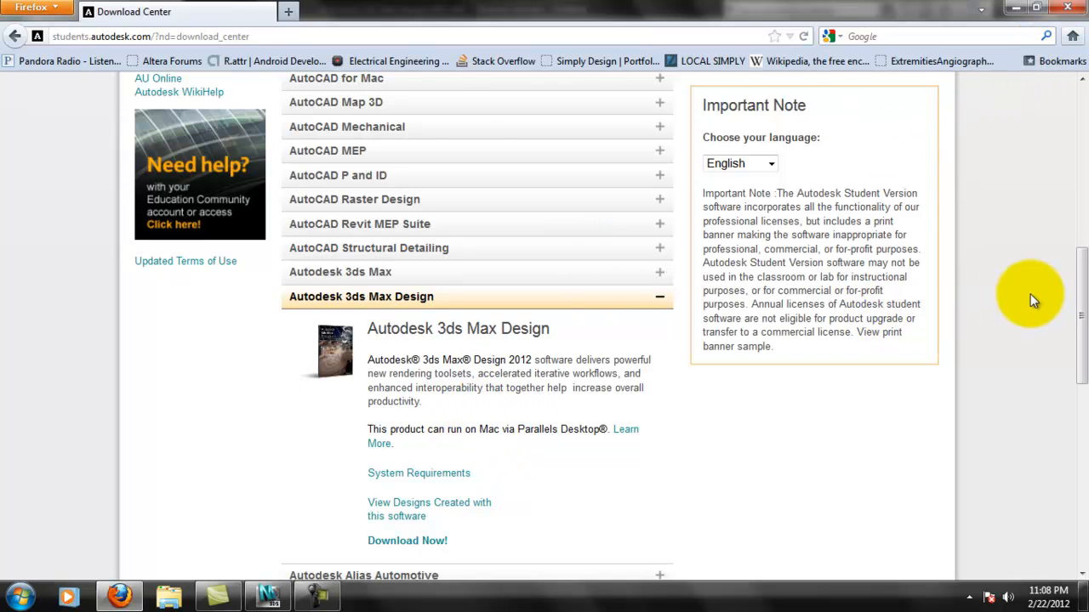
drag(1080, 277, 1082, 280)
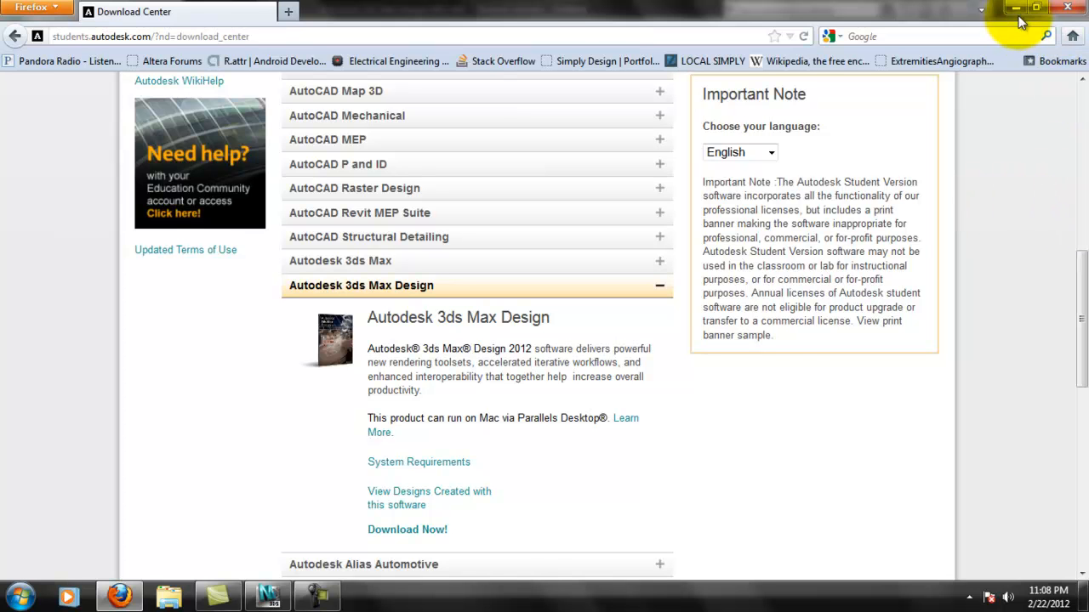
click(1067, 8)
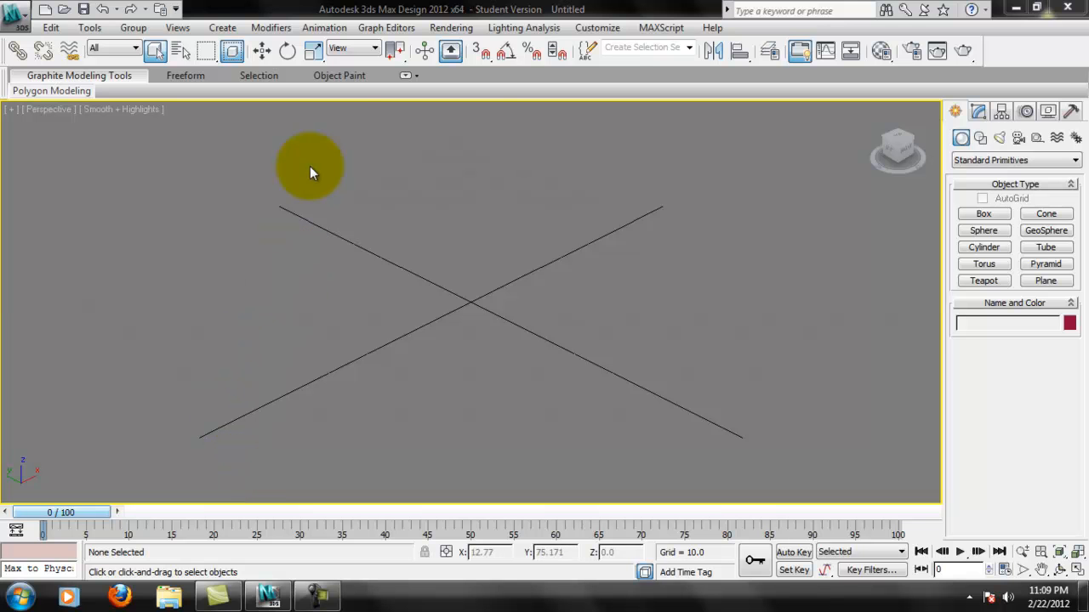
click(342, 31)
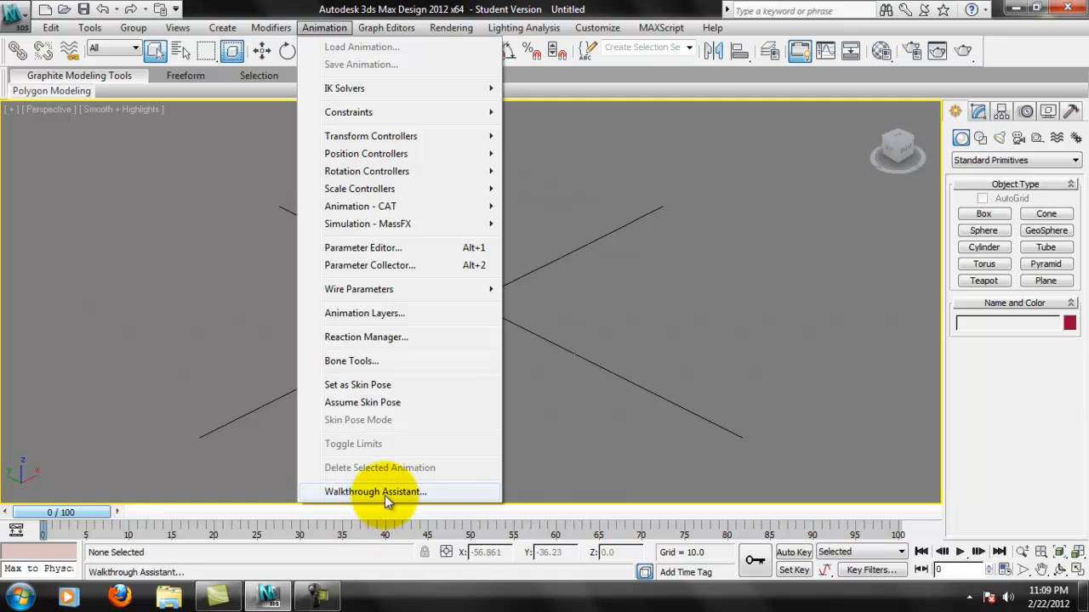
click(648, 364)
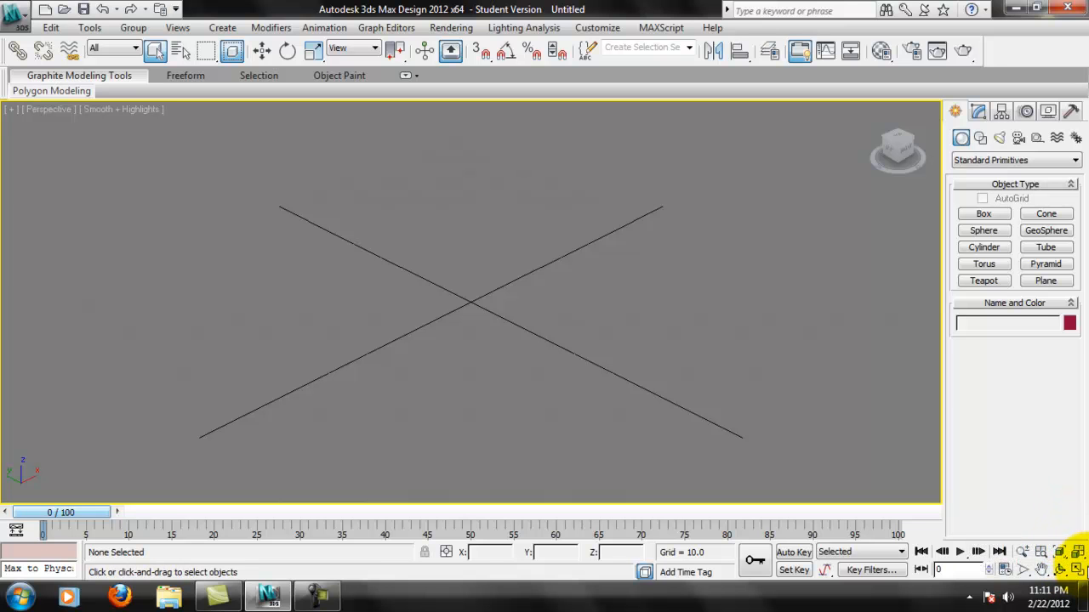
Step: Switch to the four-viewport layout and move the vertical divider slightly to widen the Top and Left viewports
click(1079, 570)
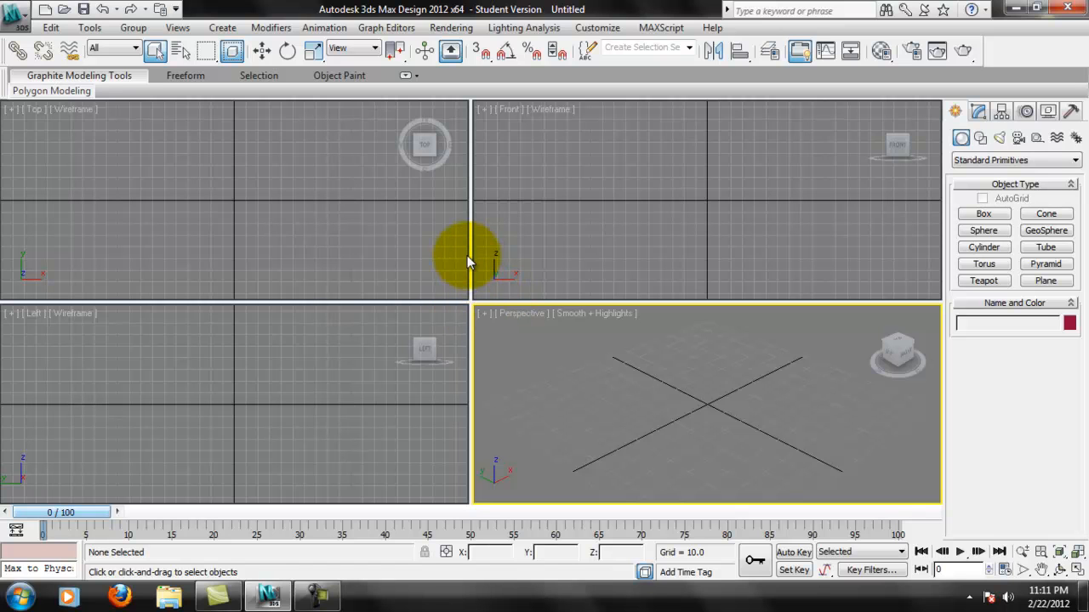
drag(469, 257, 496, 263)
click(151, 257)
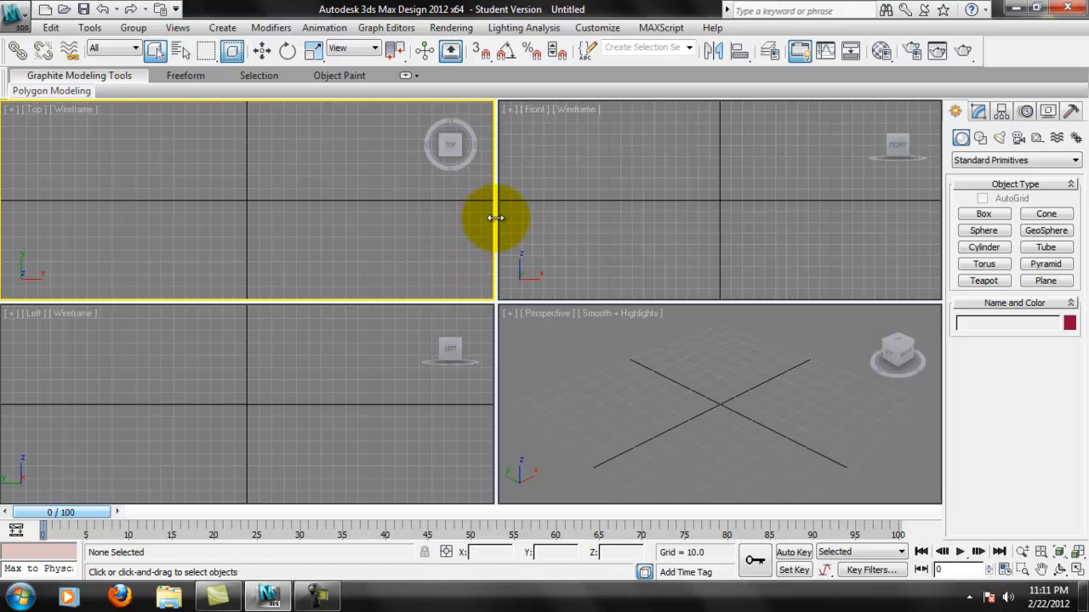
drag(493, 218, 485, 223)
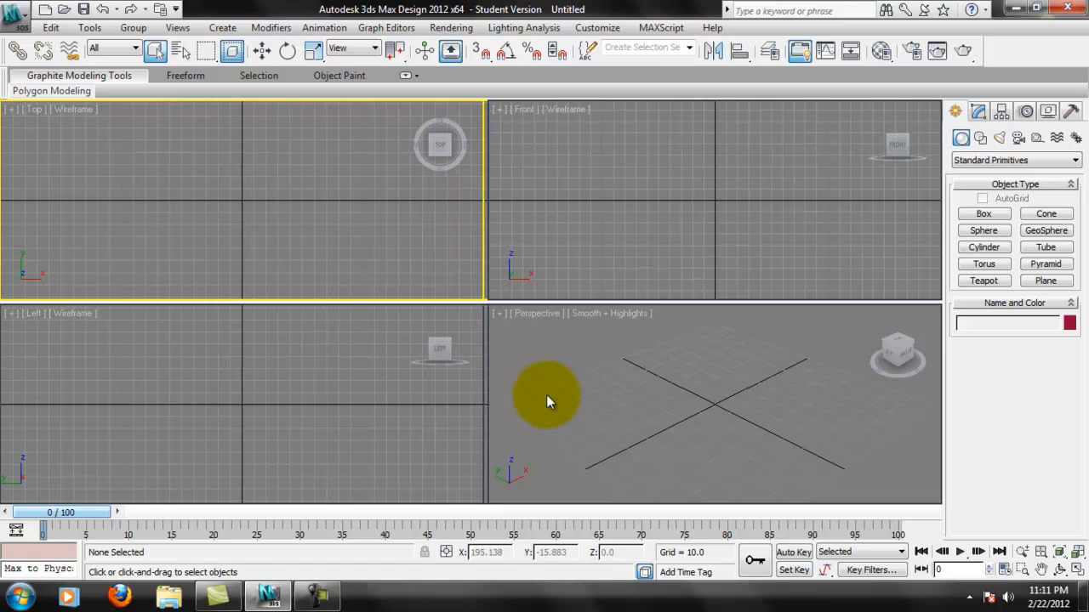
Step: Activate the Front and Perspective viewports in turn and look through the view types offered for the Perspective viewport
click(535, 276)
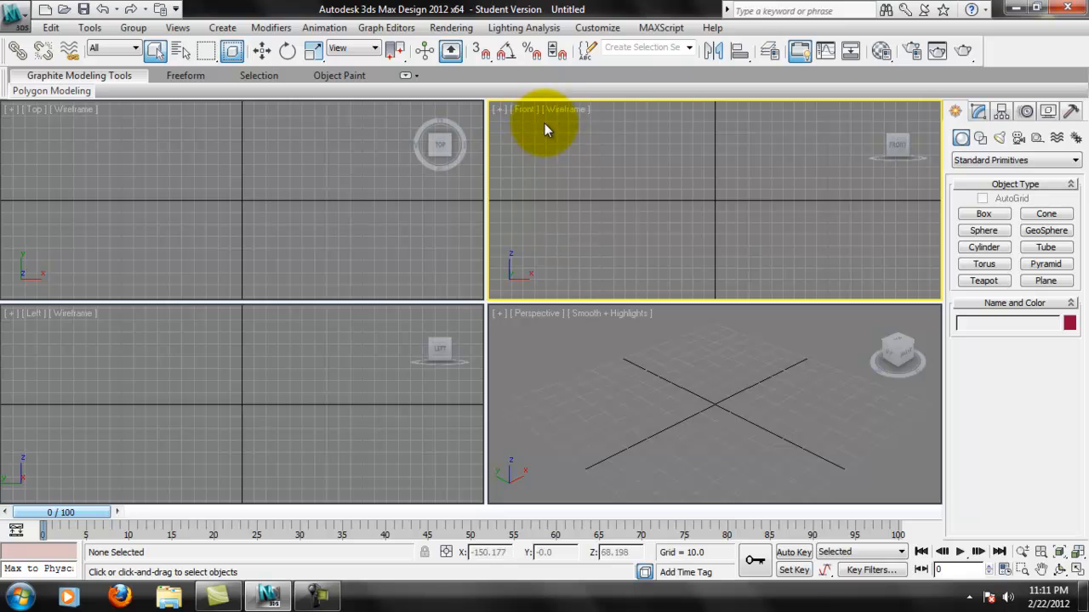
click(543, 327)
click(541, 319)
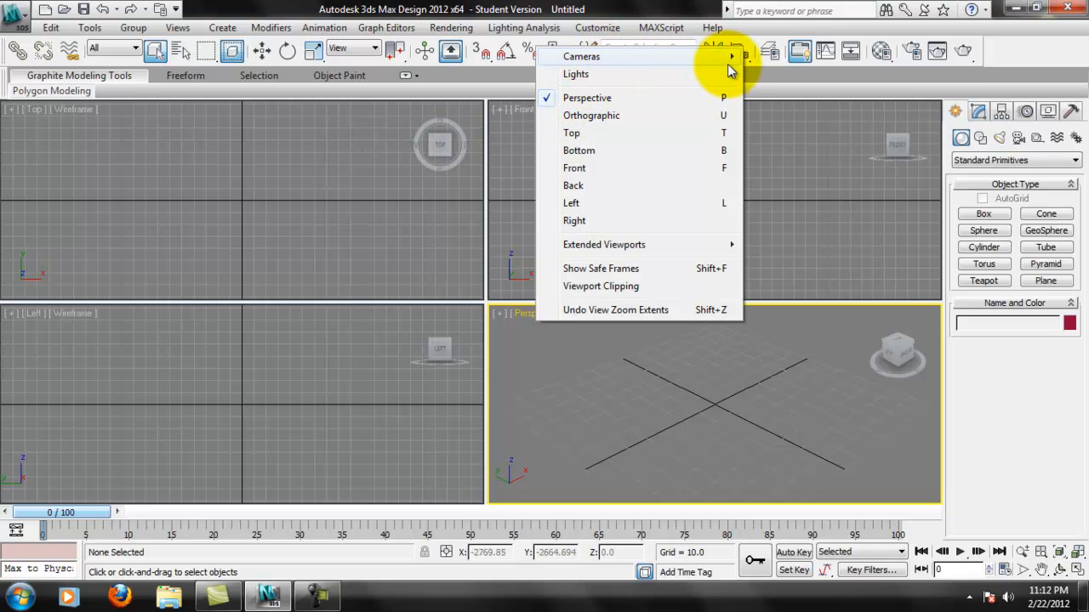
click(525, 322)
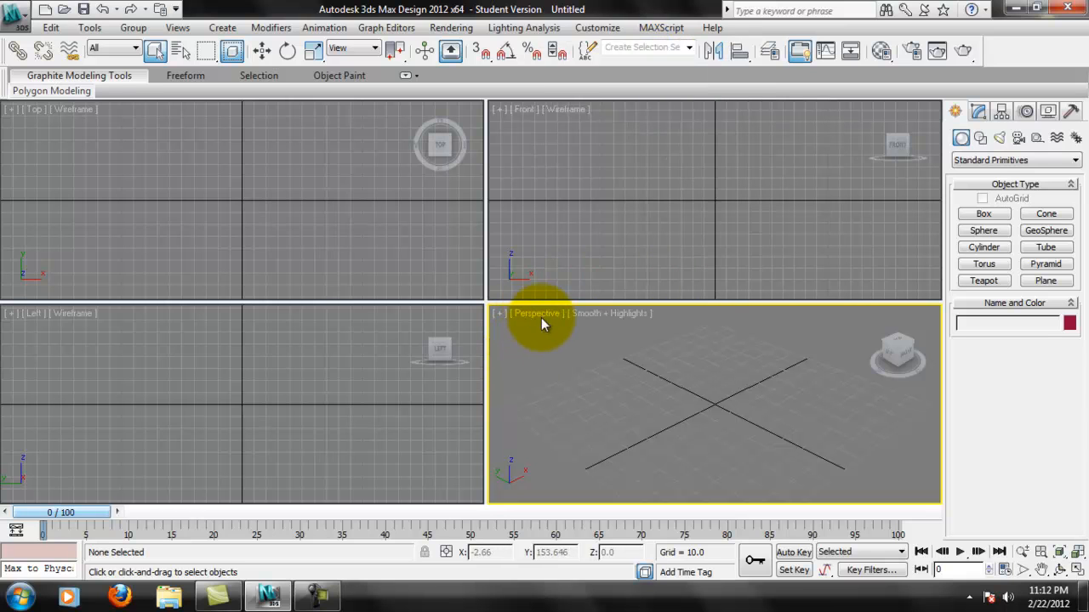
click(541, 314)
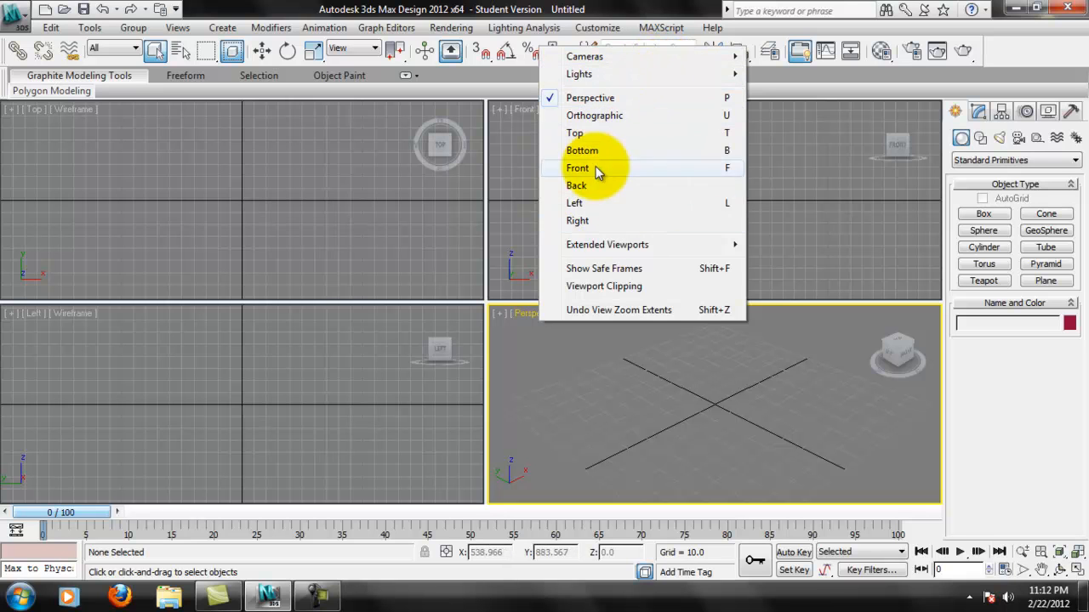
click(41, 119)
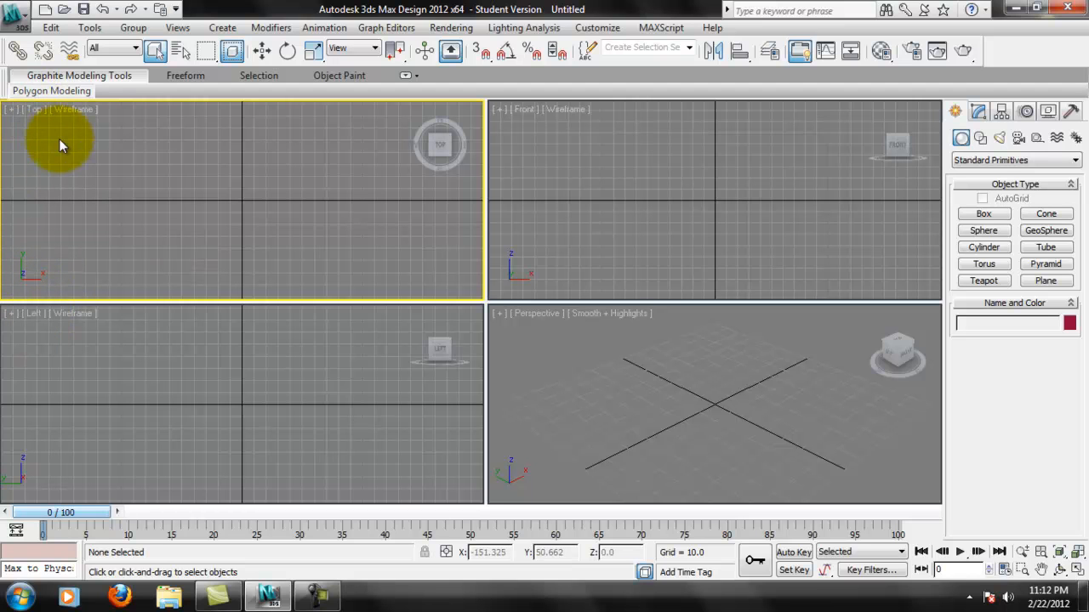
Step: Change the Left viewport to the Bottom view
click(42, 90)
click(40, 324)
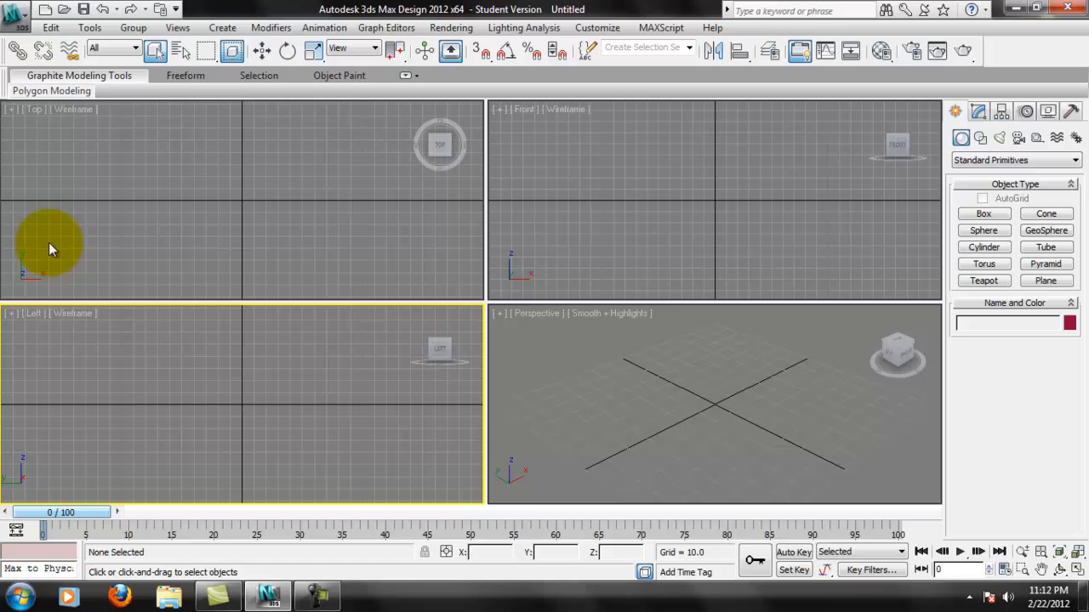
click(35, 314)
click(99, 149)
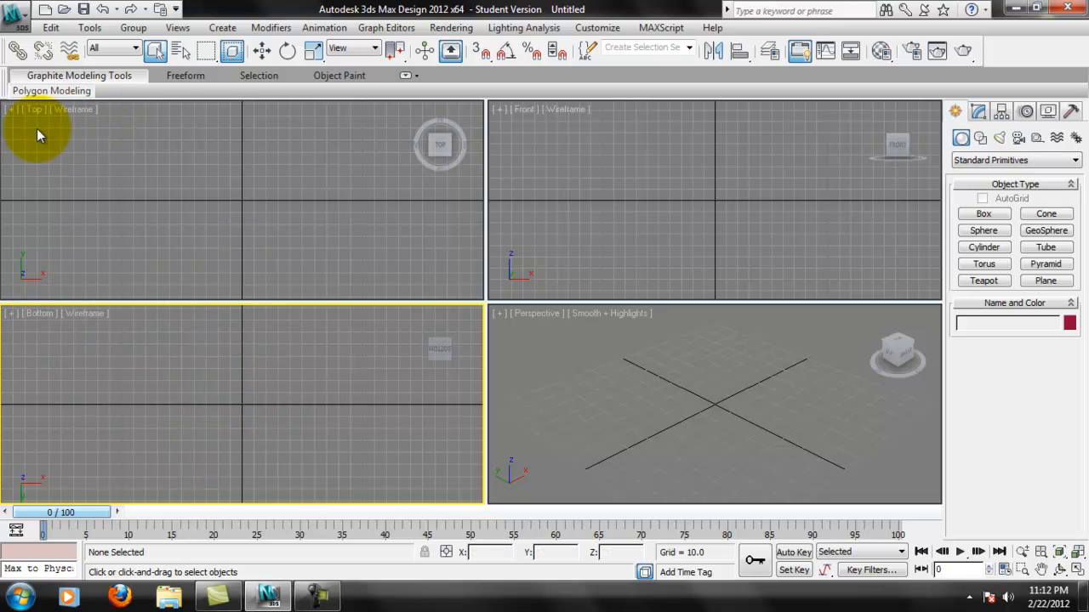
Step: Change the Bottom viewport to the Right view
click(34, 316)
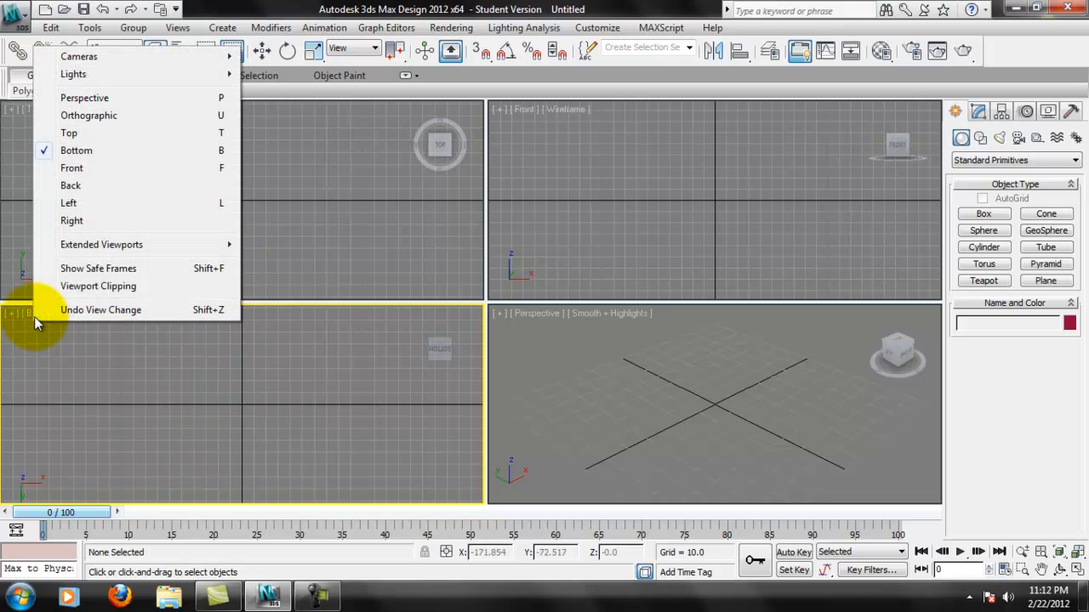
click(85, 220)
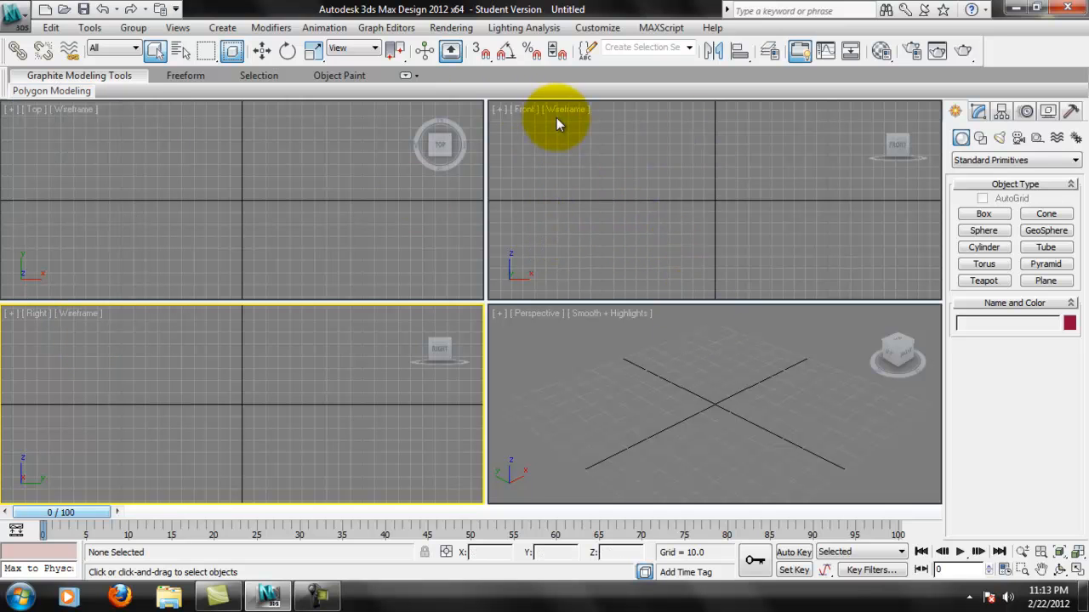
Step: Orbit the Front viewport into an angled orthographic view, and restore it to the Front view
click(549, 149)
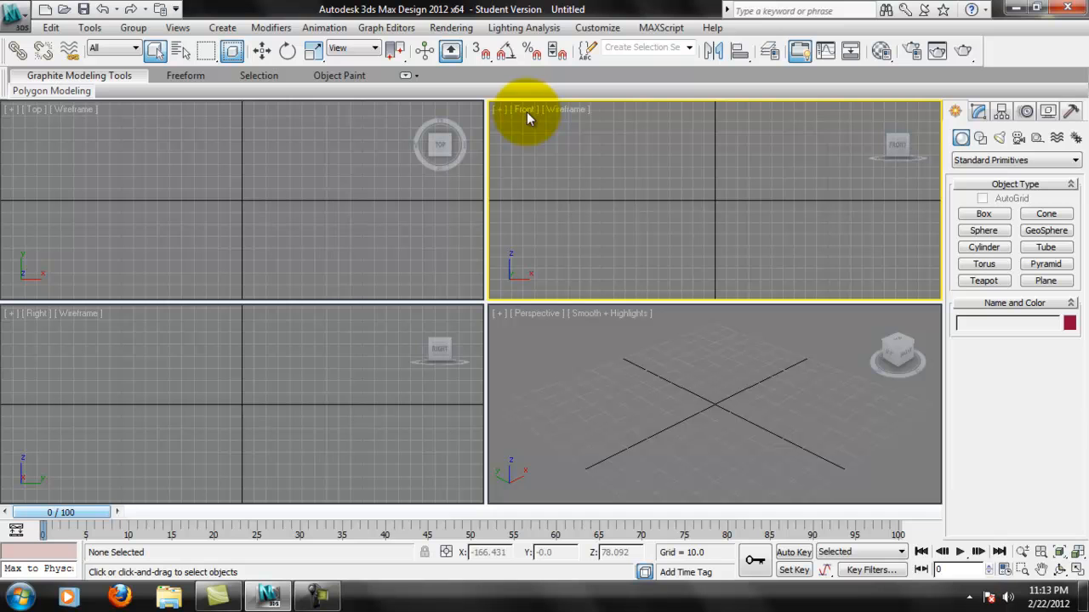
mouse_move(713, 190)
middle_down()
mouse_move(693, 185)
mouse_move(790, 172)
mouse_move(690, 182)
mouse_move(709, 179)
mouse_move(700, 187)
mouse_move(744, 211)
mouse_move(731, 178)
mouse_move(758, 193)
mouse_move(706, 185)
mouse_move(754, 182)
mouse_move(756, 199)
mouse_move(714, 184)
mouse_move(724, 177)
mouse_move(698, 194)
mouse_move(709, 170)
mouse_move(707, 190)
mouse_move(741, 187)
mouse_move(719, 189)
middle_up()
alt+middle_drag(759, 201, 576, 138)
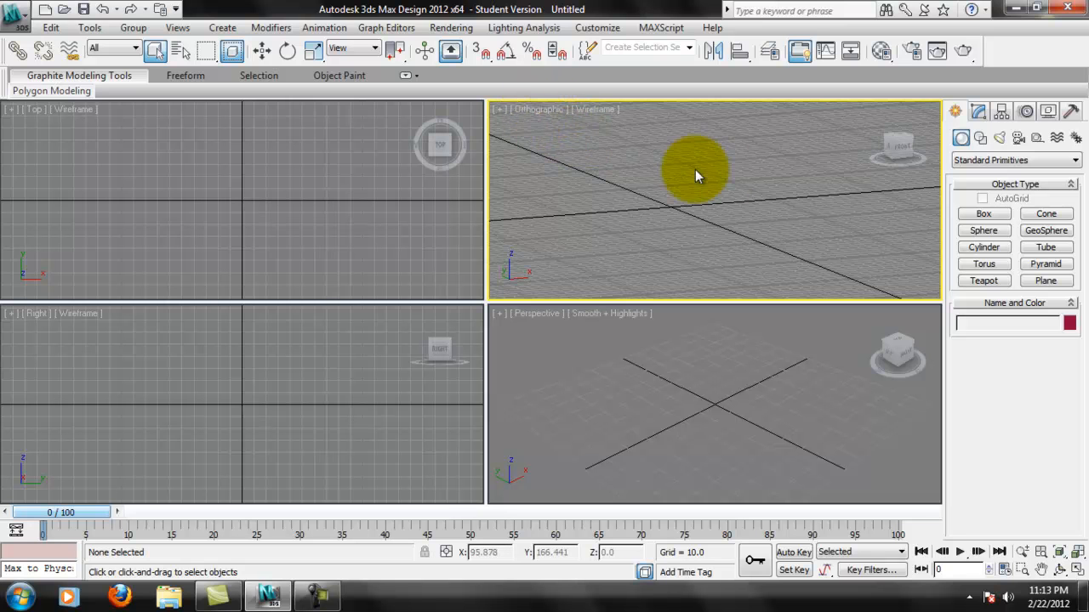
alt+middle_drag(756, 183, 802, 171)
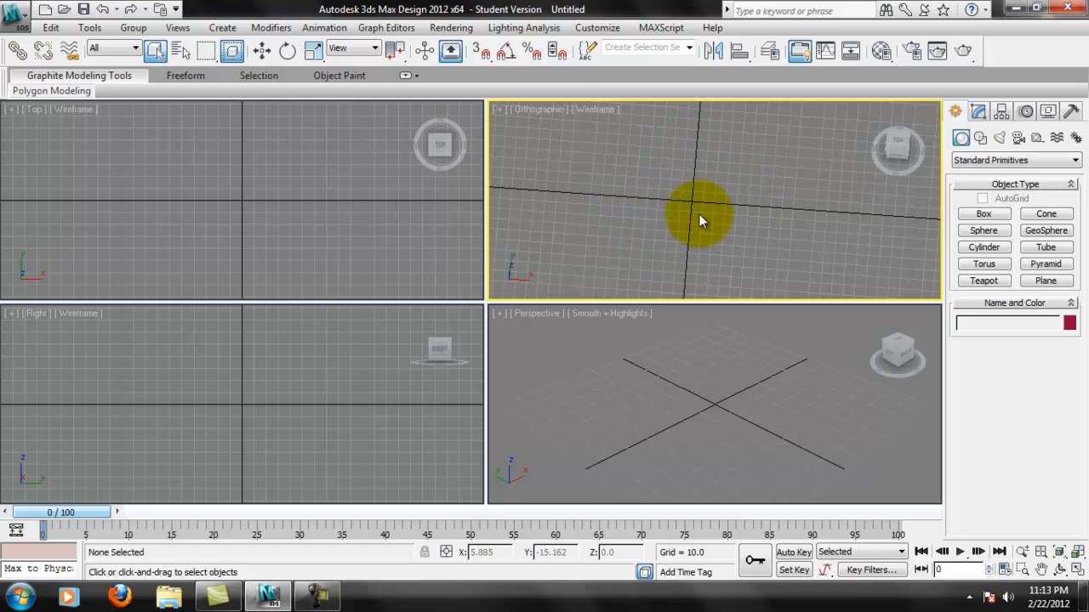
click(553, 110)
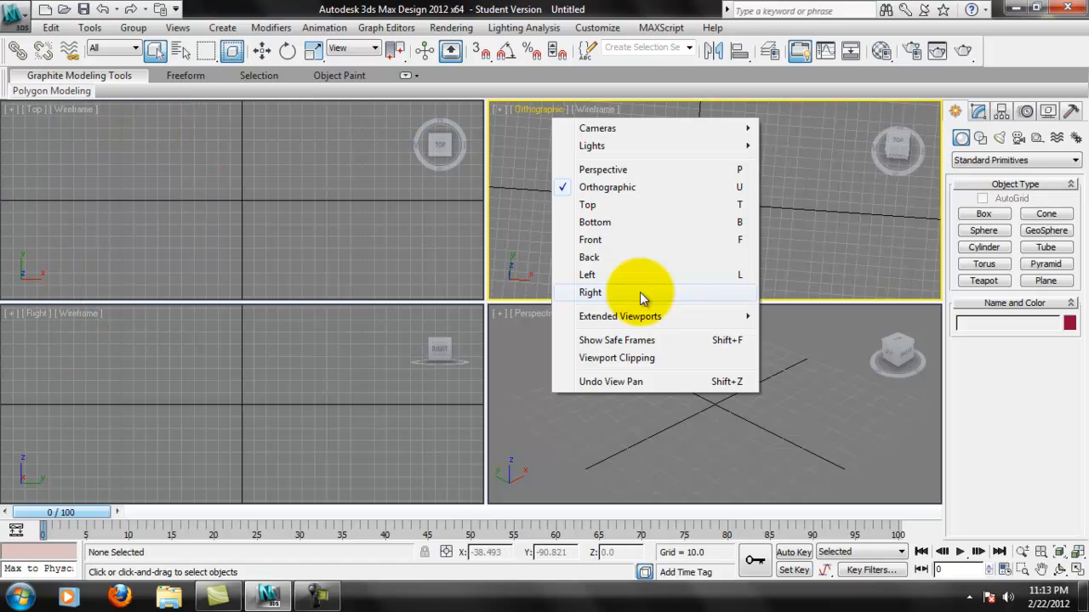
click(617, 240)
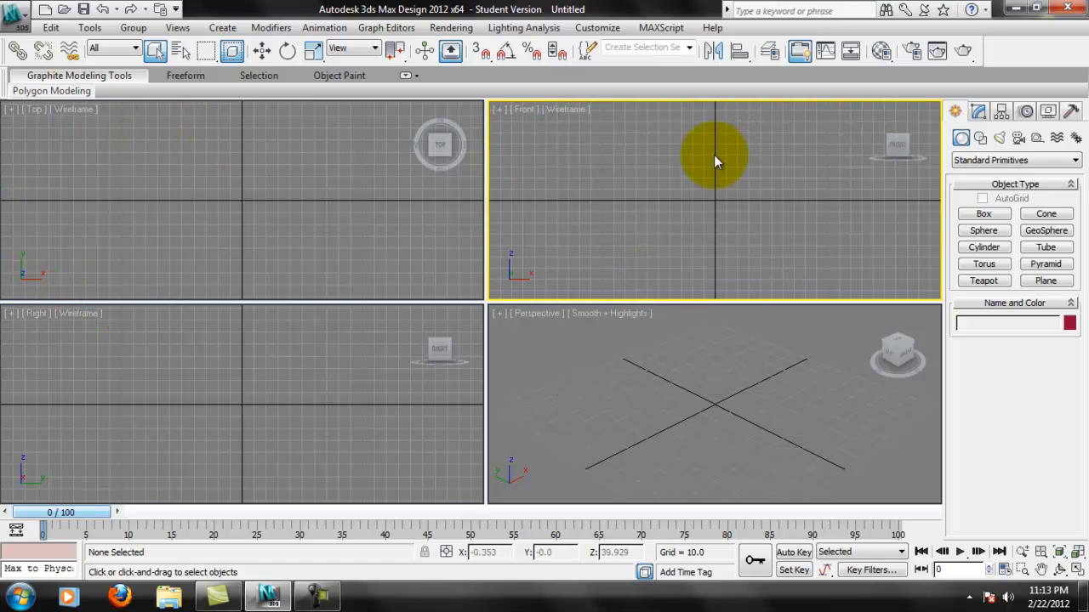
Step: Pan and orbit the Perspective viewport, trying the Orbit tool as well, to view the home grid from different angles
middle_drag(755, 454, 704, 425)
alt+middle_drag(713, 330, 706, 407)
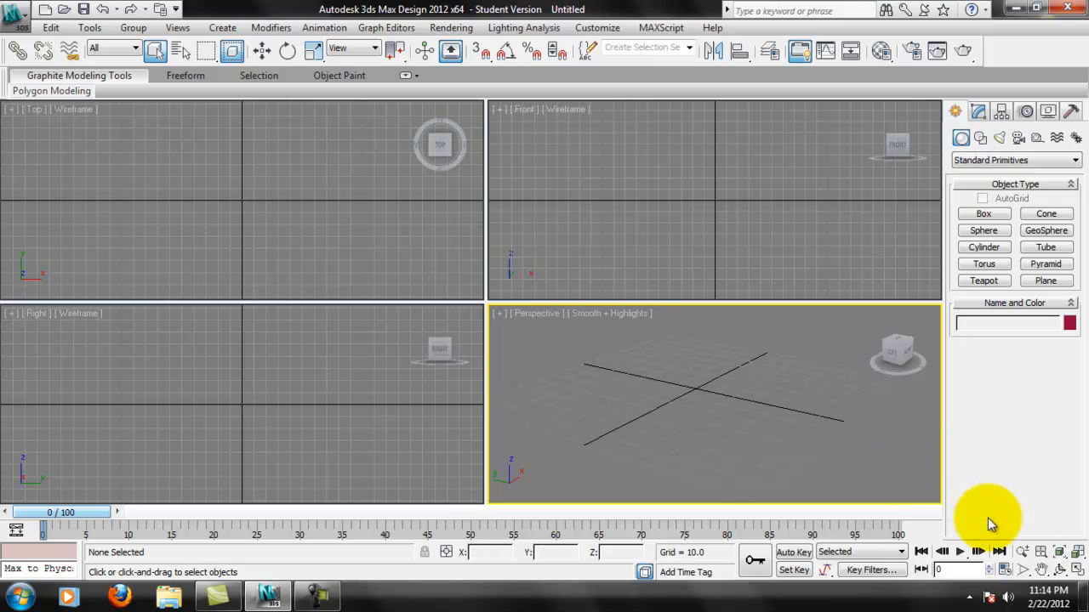
click(1059, 569)
mouse_move(761, 437)
mouse_down()
mouse_move(748, 403)
mouse_move(770, 468)
mouse_move(762, 446)
mouse_move(774, 443)
mouse_move(749, 436)
mouse_up()
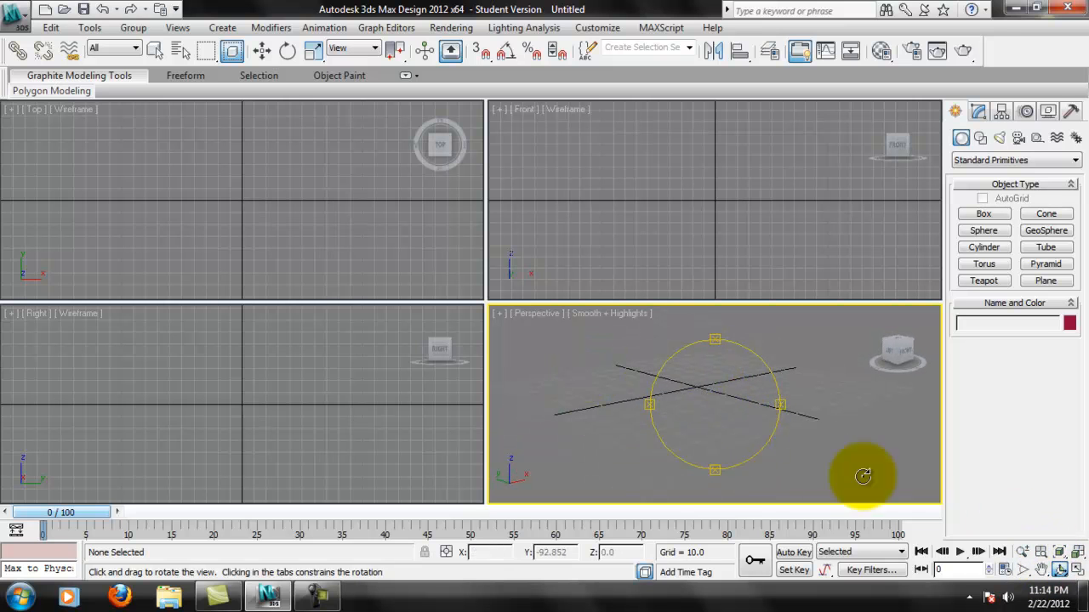
right_click(722, 402)
alt+middle_drag(703, 384, 721, 401)
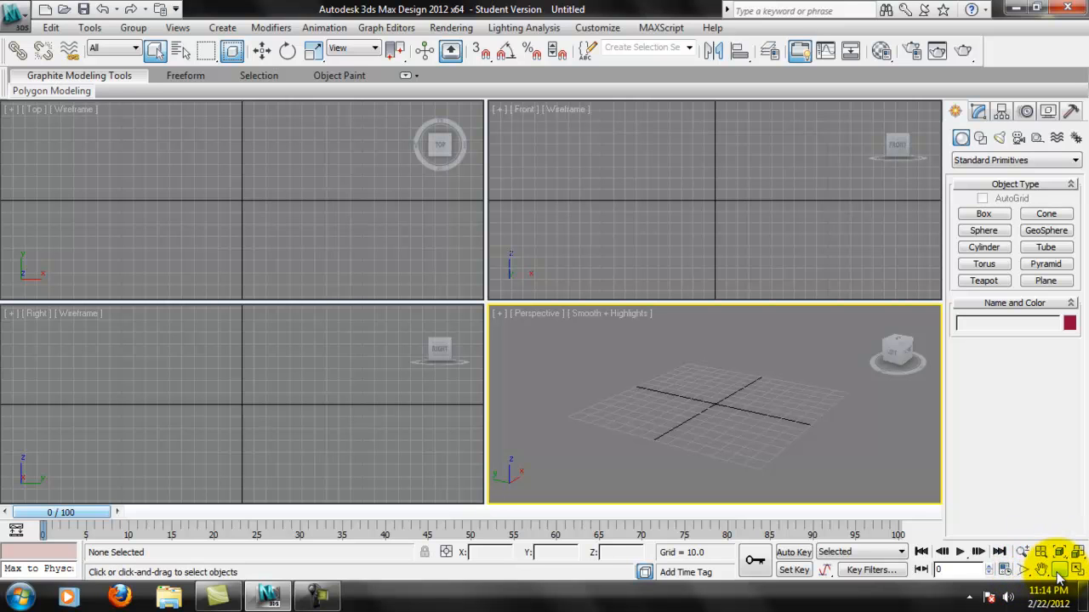
mouse_move(764, 385)
middle_down()
mouse_move(743, 400)
mouse_move(780, 405)
mouse_move(760, 386)
middle_up()
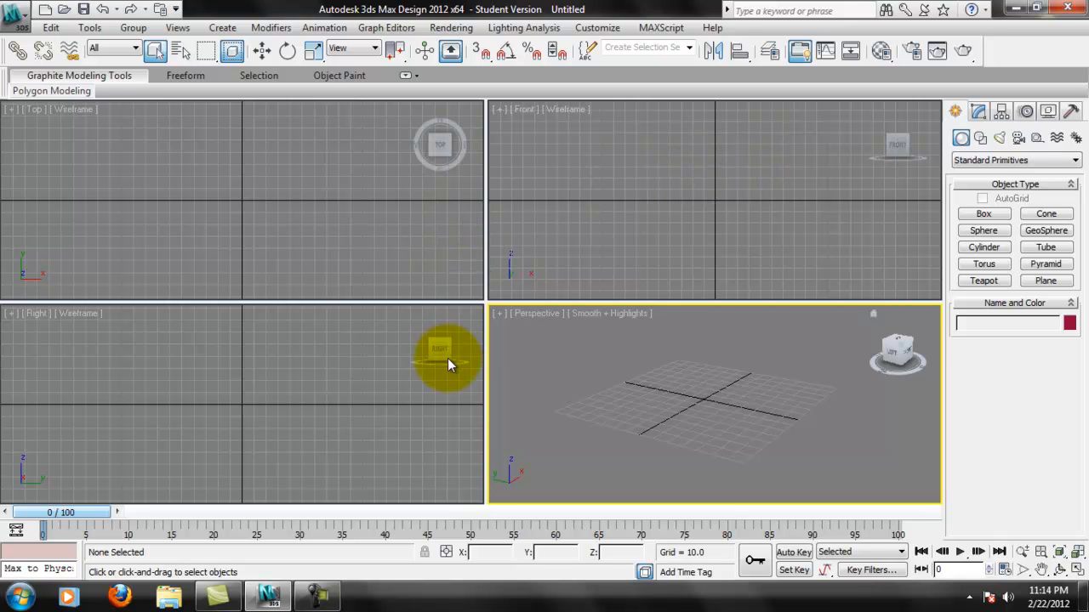
Step: Rotate the Front viewport with its ViewCube to look from the right and from above, and roll the overhead view
click(889, 174)
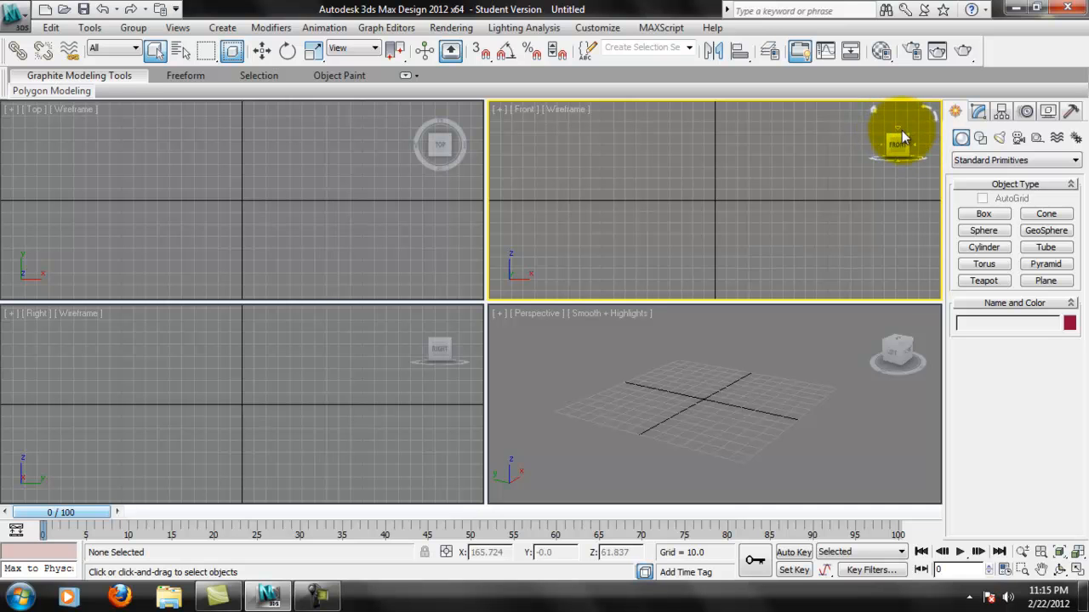
drag(901, 130, 903, 147)
click(898, 160)
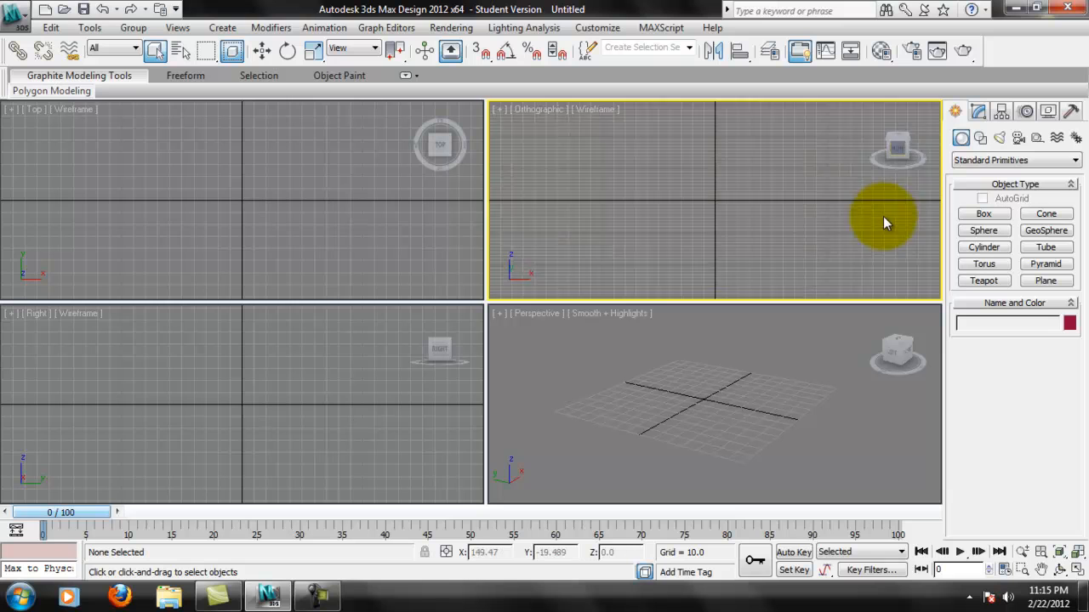
click(915, 147)
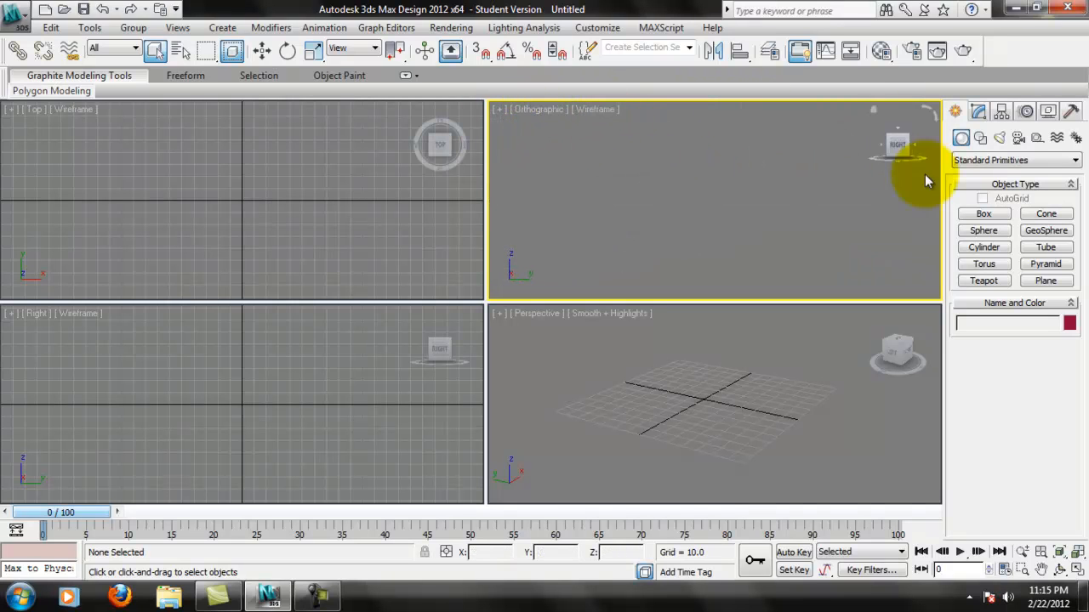
click(899, 130)
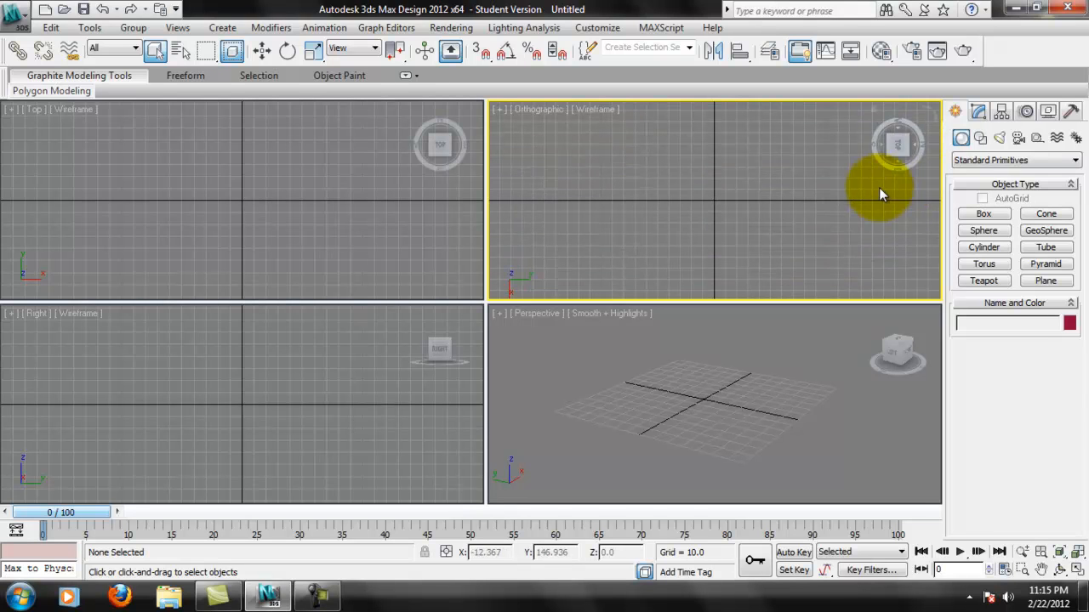
click(929, 115)
Step: Switch the rotated orthographic viewport to the Top view and restore it to the Front view
click(556, 110)
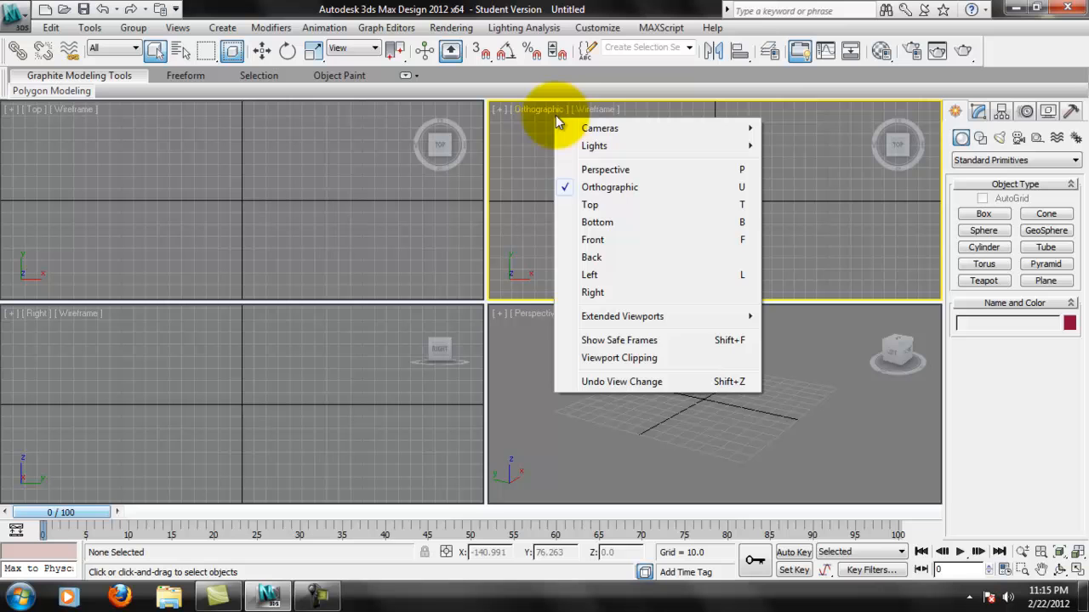
click(595, 205)
click(518, 109)
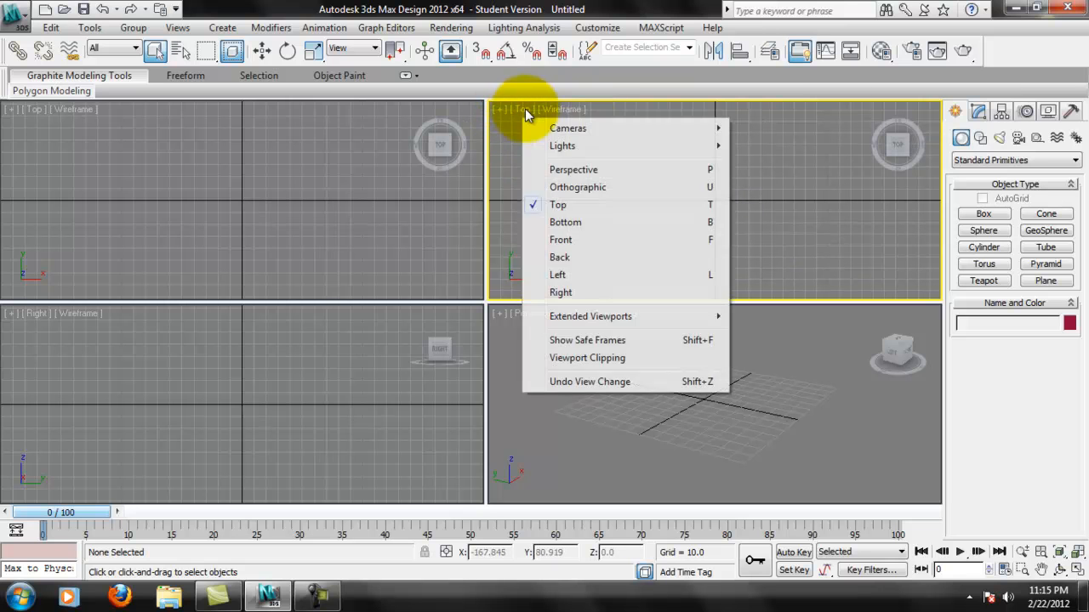
click(504, 238)
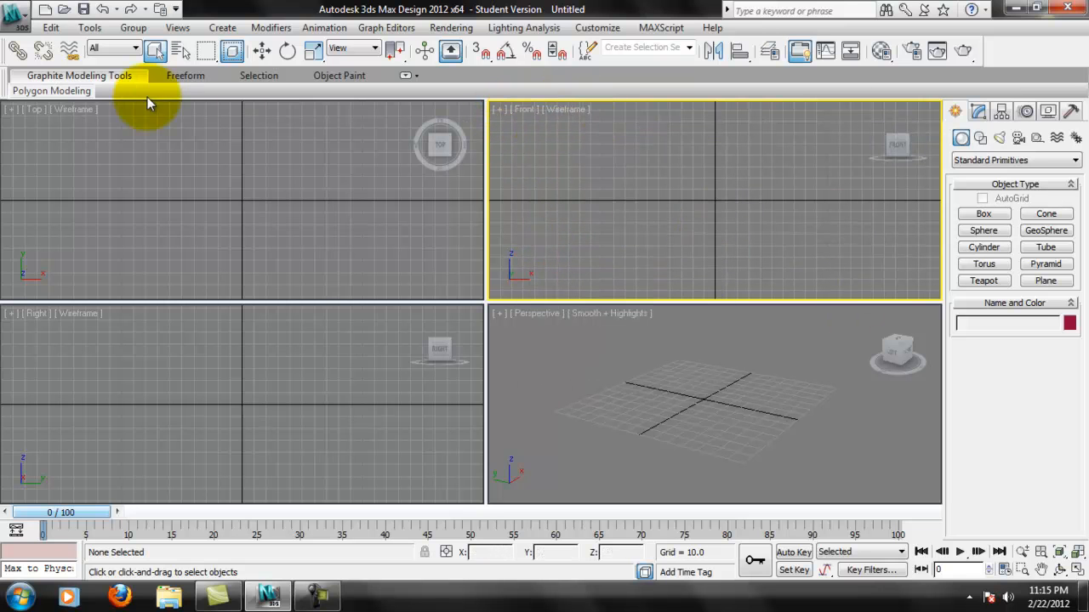
Step: Open the viewport configuration for the Top viewport and review the rendering method, lighting and shadows, and safe frames settings
click(34, 145)
click(10, 109)
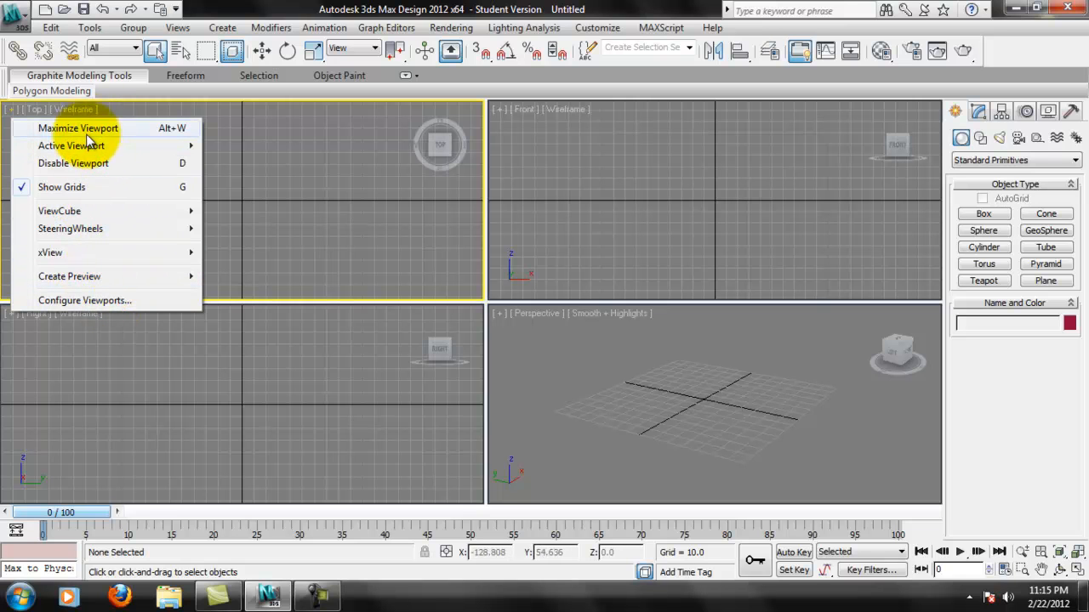
click(89, 298)
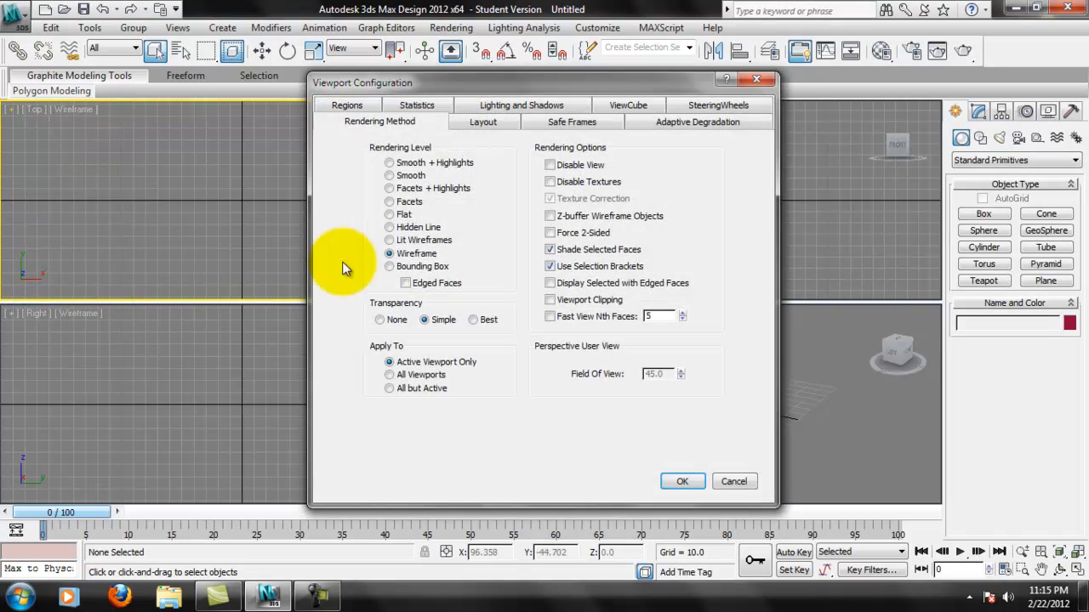
drag(451, 82, 352, 86)
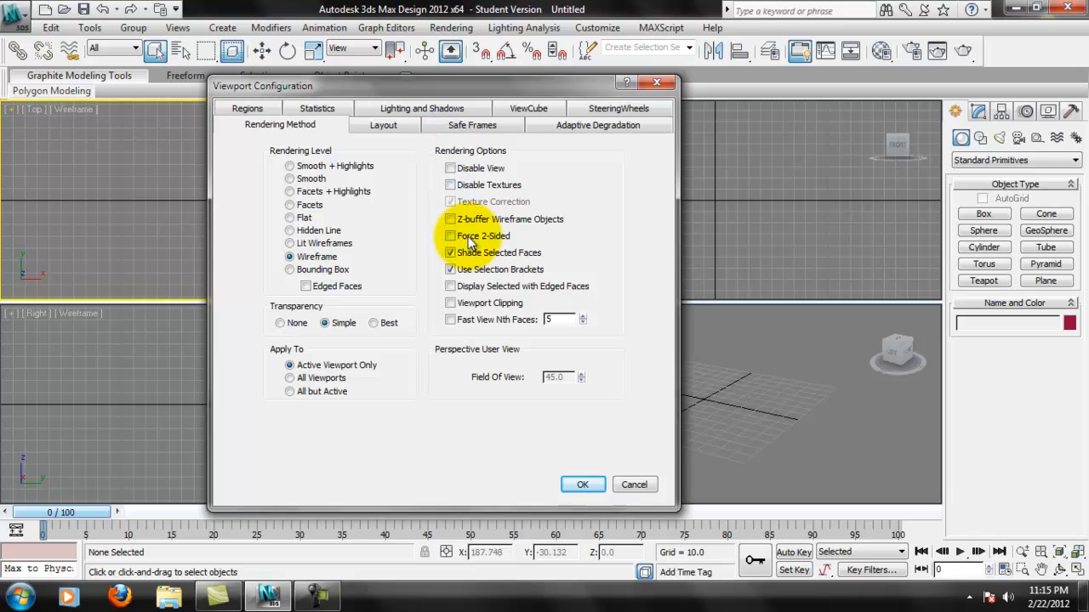
click(444, 108)
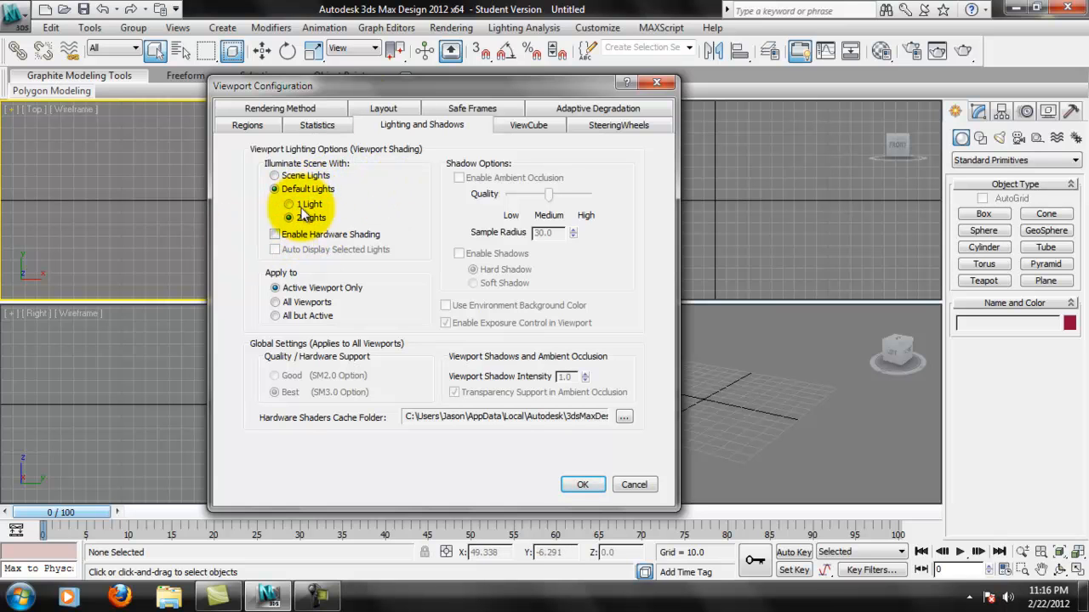
click(463, 108)
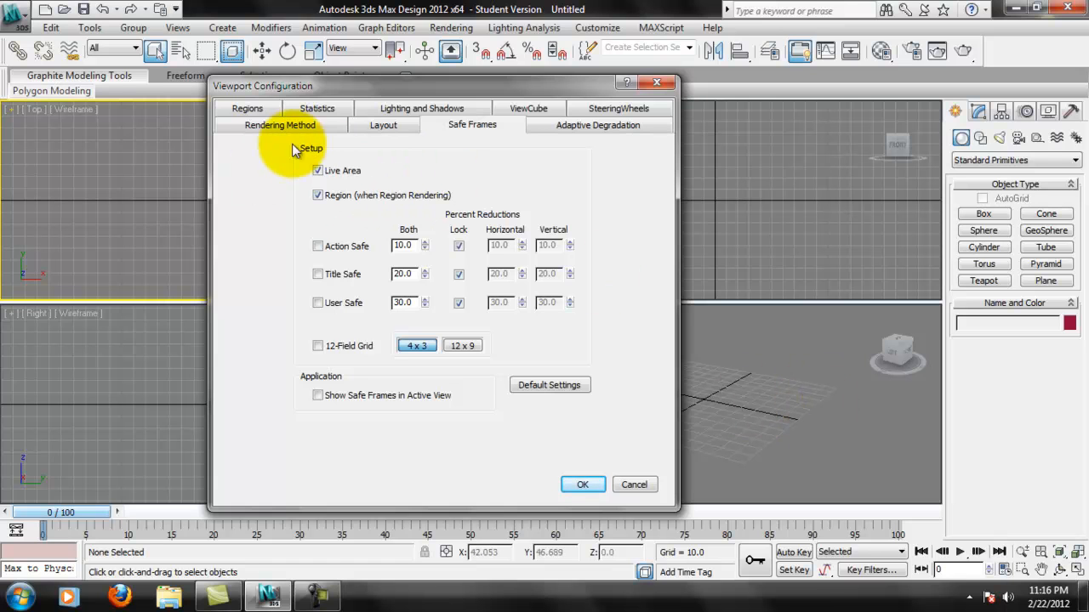
Step: Turn off the Show the ViewCube option in the viewport configuration
click(512, 108)
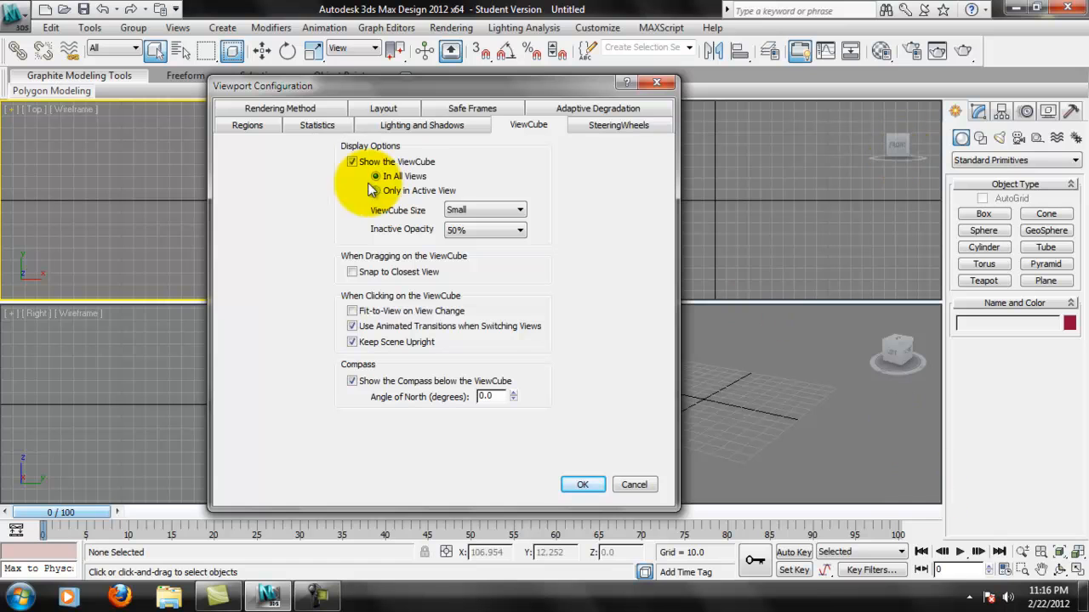
click(352, 161)
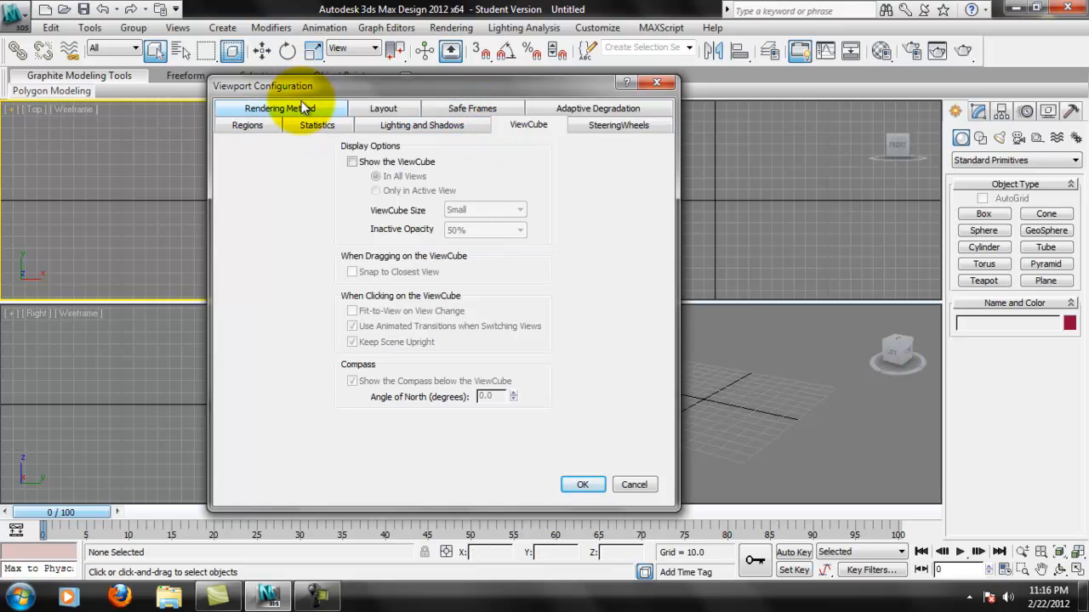
Step: Review the statistics, regions, lighting and shadows, SteeringWheels and ViewCube settings in the viewport configuration
click(313, 126)
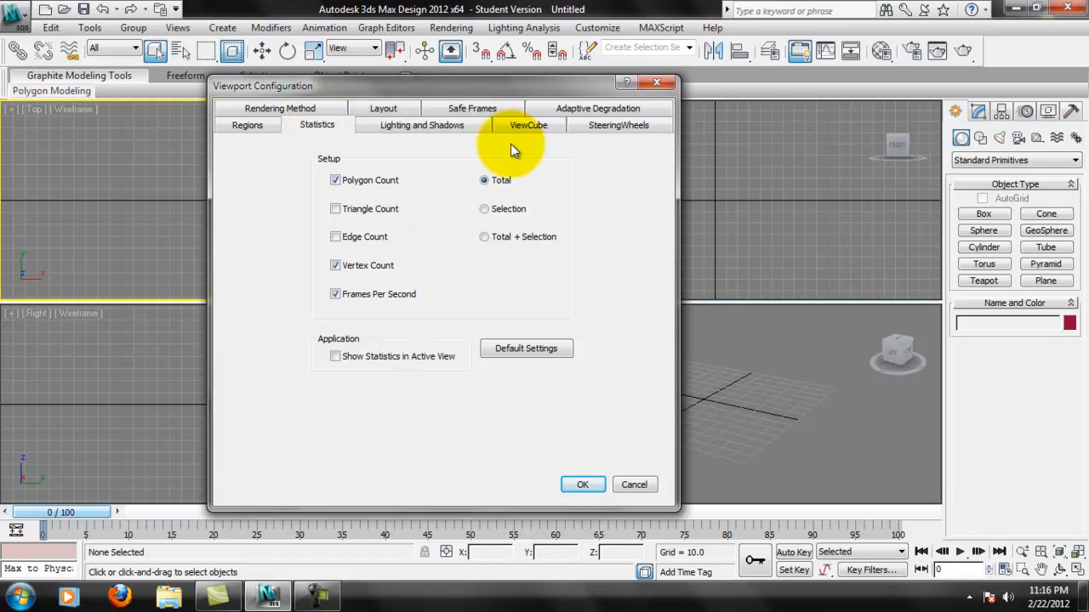
click(242, 126)
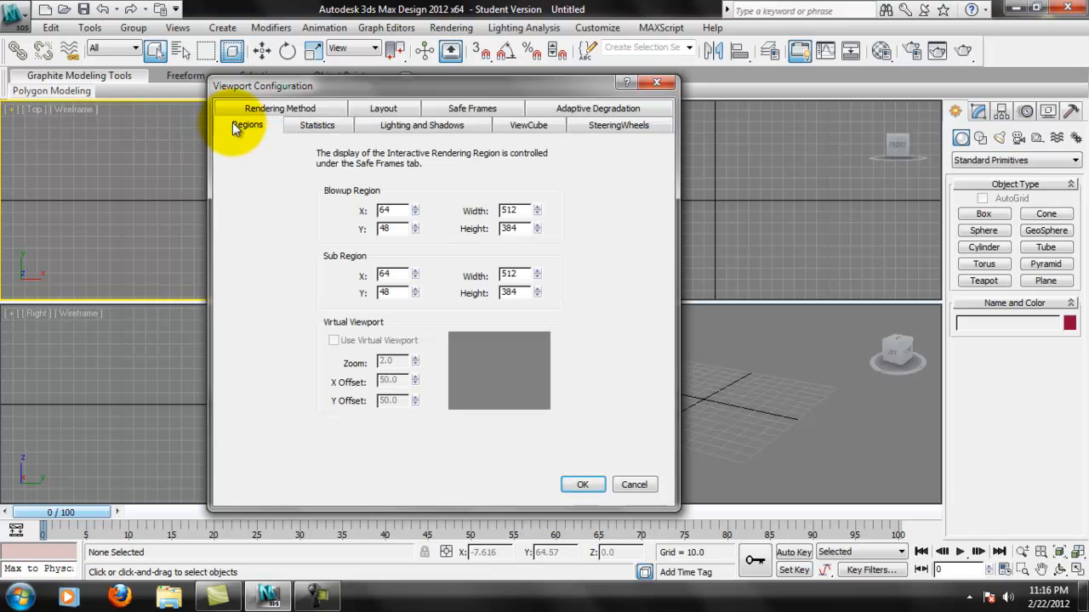
click(330, 130)
click(396, 127)
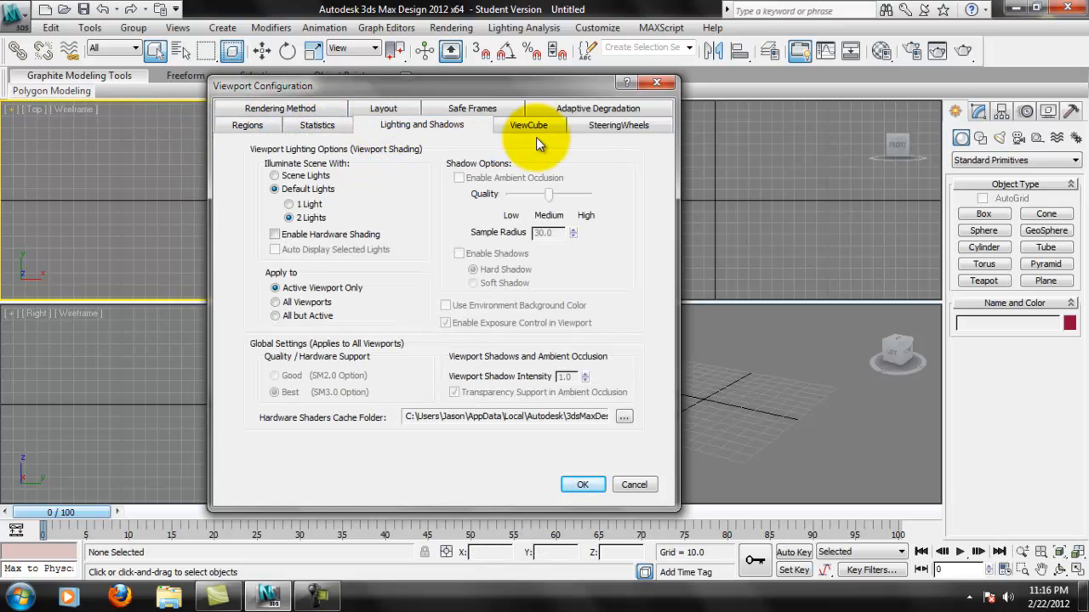
click(604, 125)
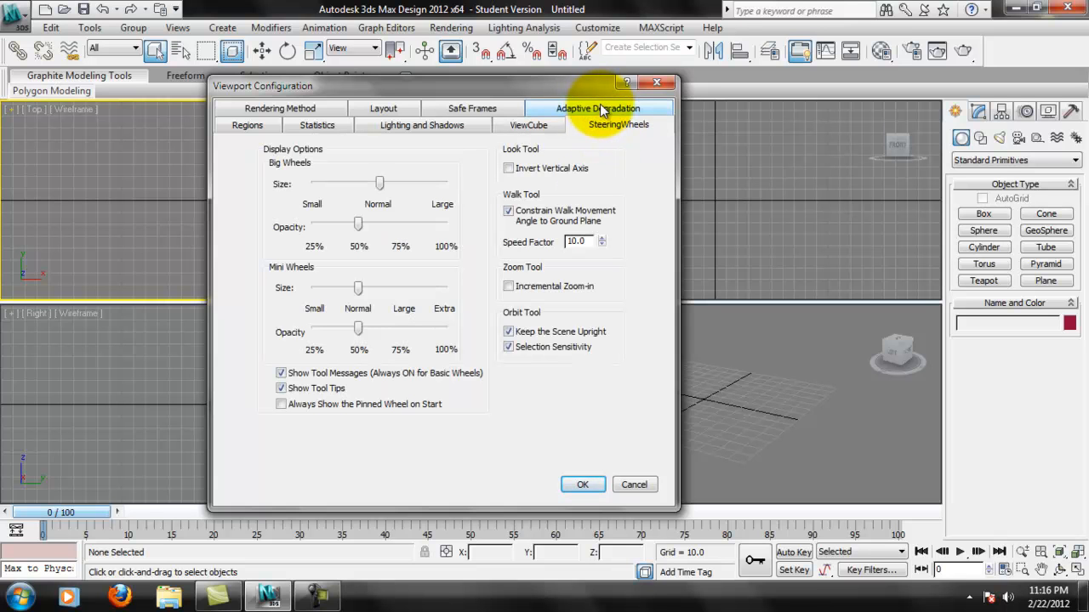
click(545, 125)
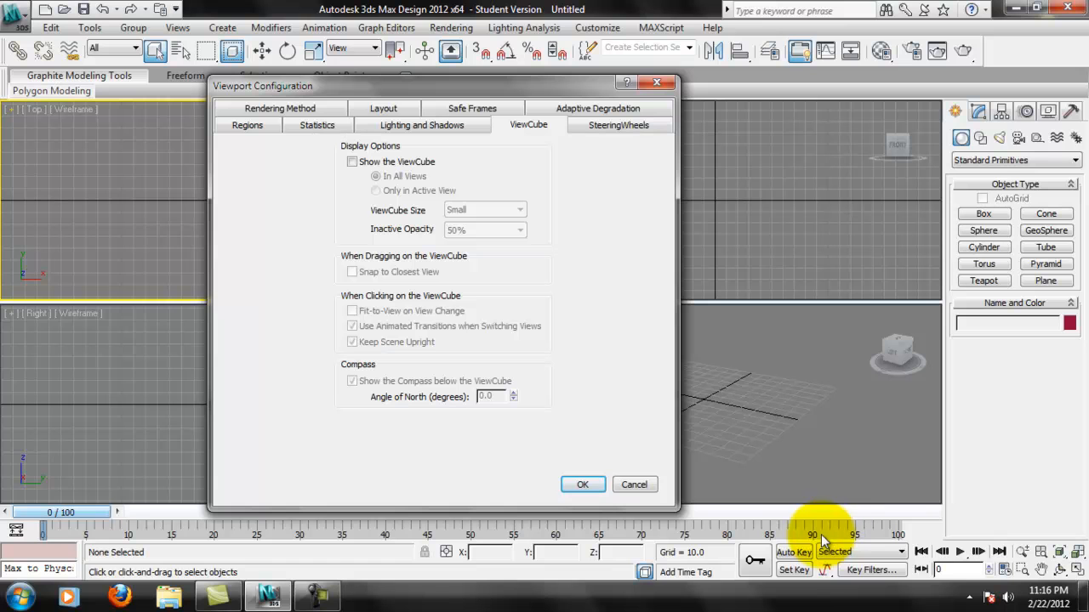
Step: Check the rendering method options and apply the viewport configuration with Shade Selected Faces left enabled
click(267, 106)
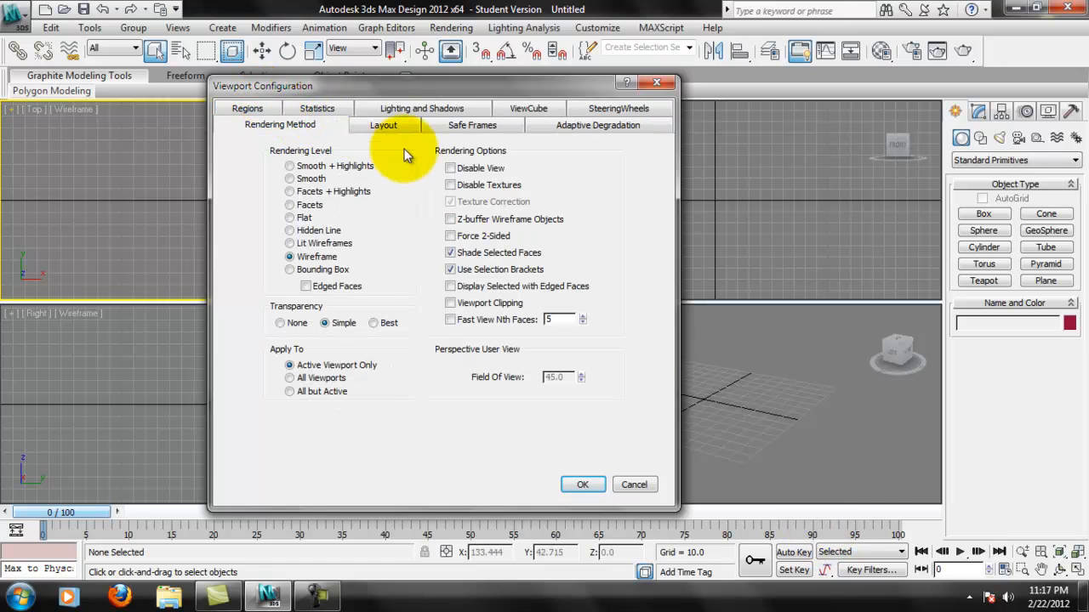
click(450, 253)
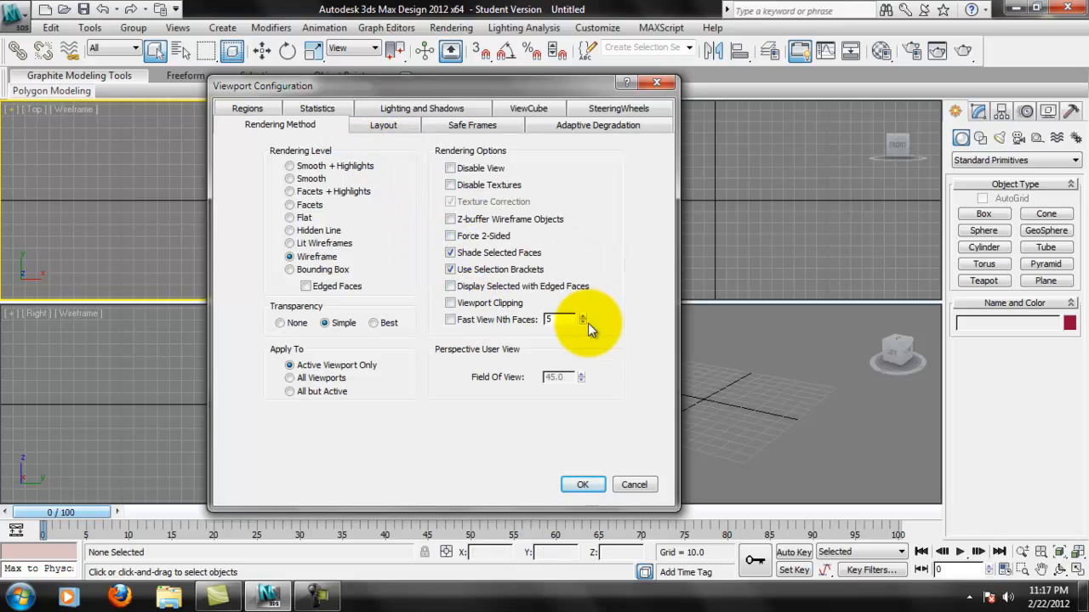
click(582, 485)
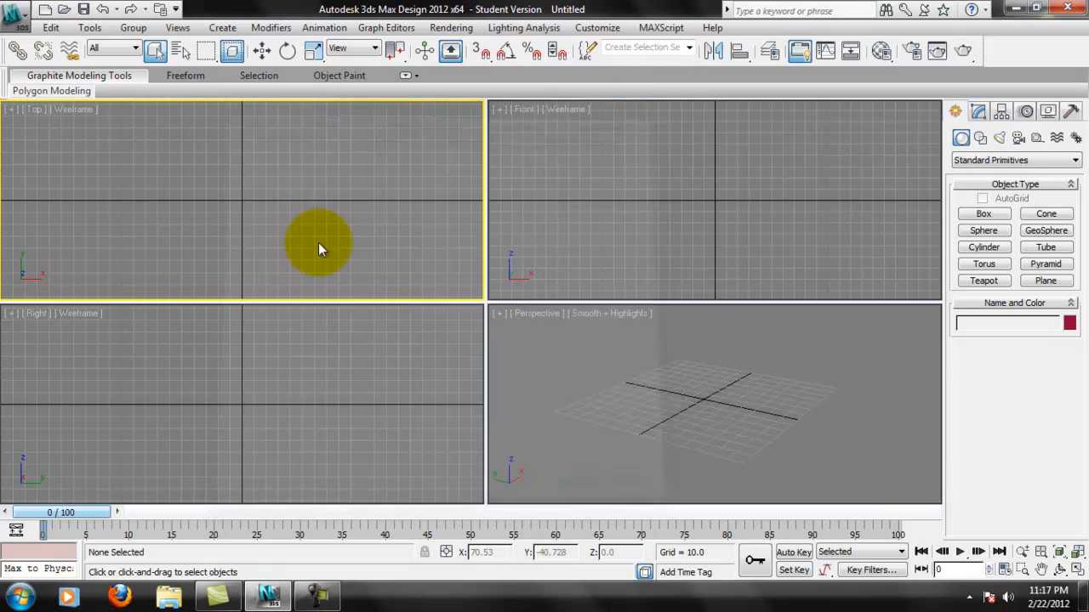
Step: Look through the shading modes offered for the Top viewport and activate the Front viewport
click(71, 110)
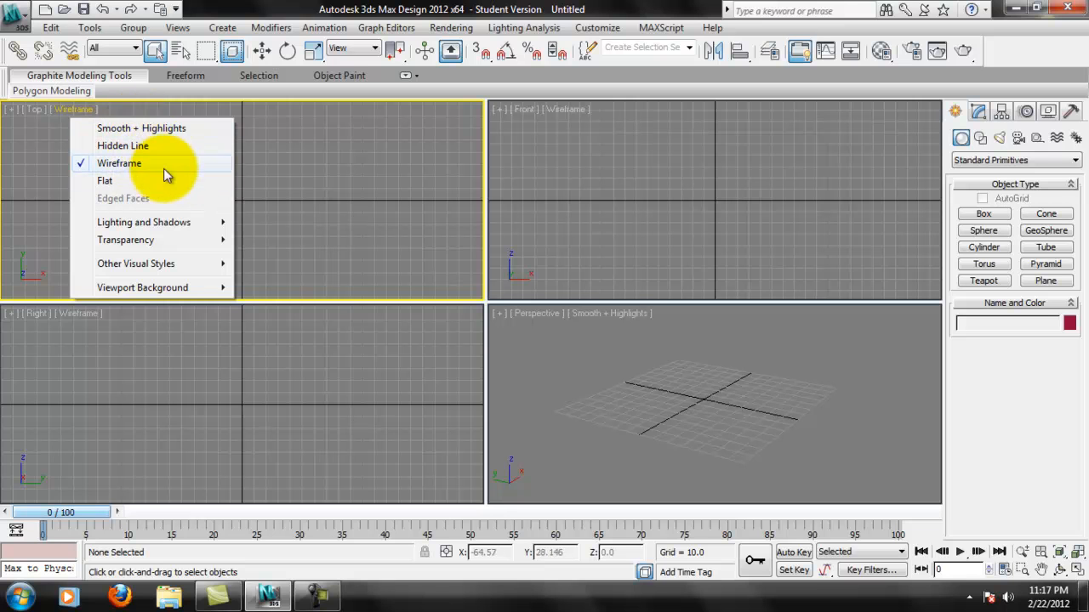
click(595, 252)
Step: Create a standard primitive box in the Top viewport, about 47.7 long, 71.5 wide and 51.7 high, near the origin
click(984, 214)
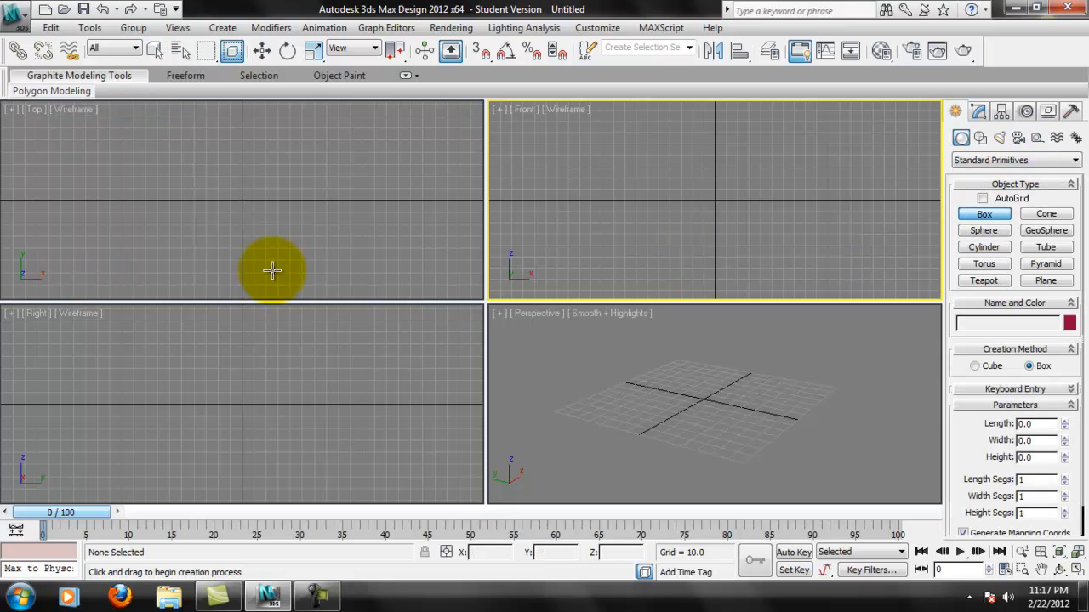
click(261, 222)
drag(262, 223, 177, 167)
click(184, 105)
middle_drag(822, 413, 834, 438)
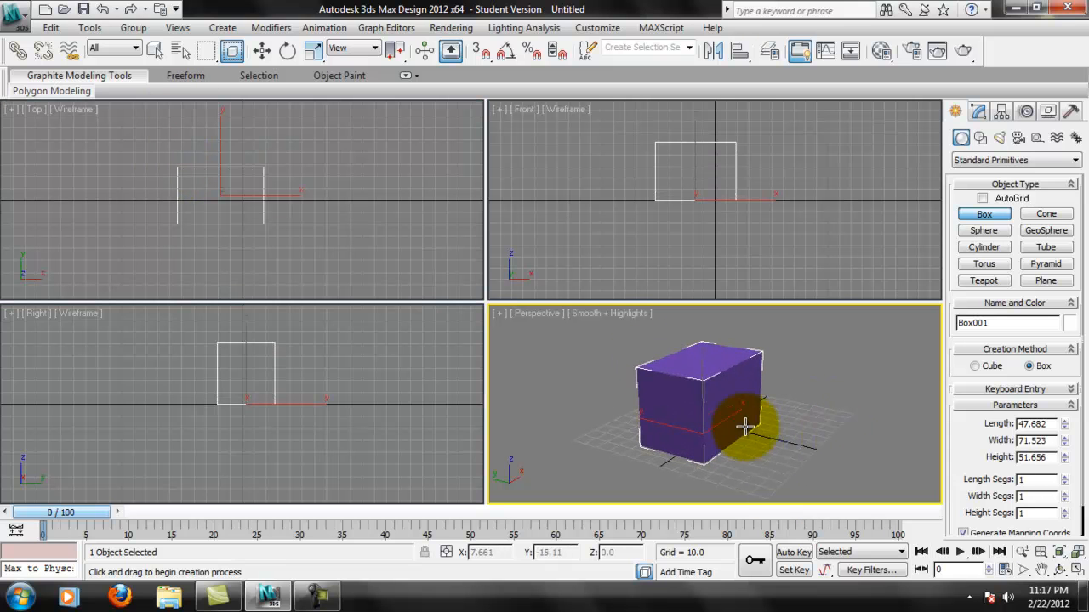
middle_drag(366, 339, 312, 388)
scroll(352, 381, up, 2)
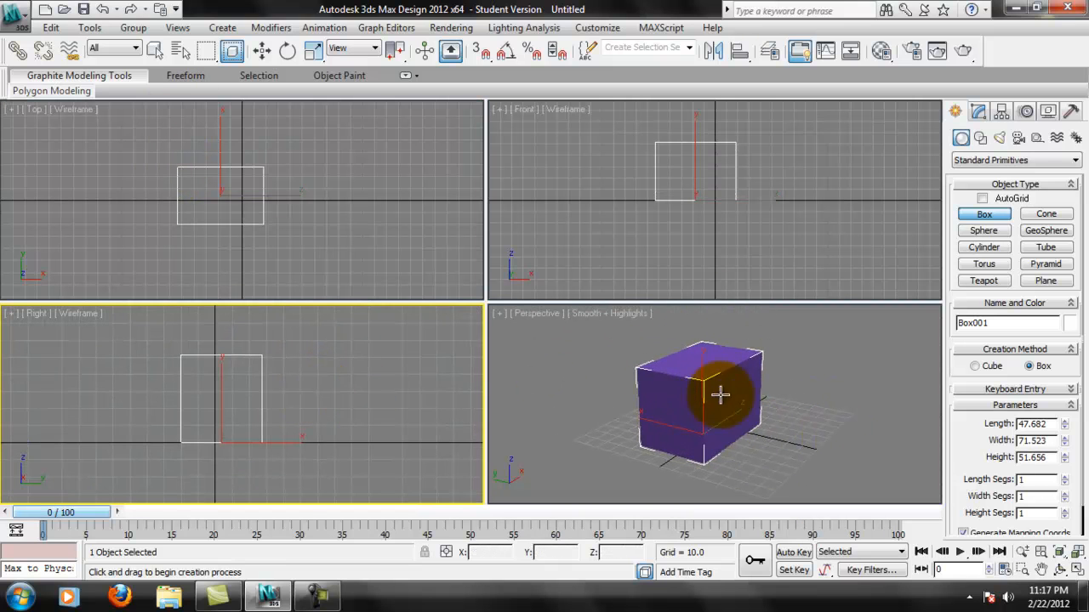
middle_drag(175, 178, 169, 166)
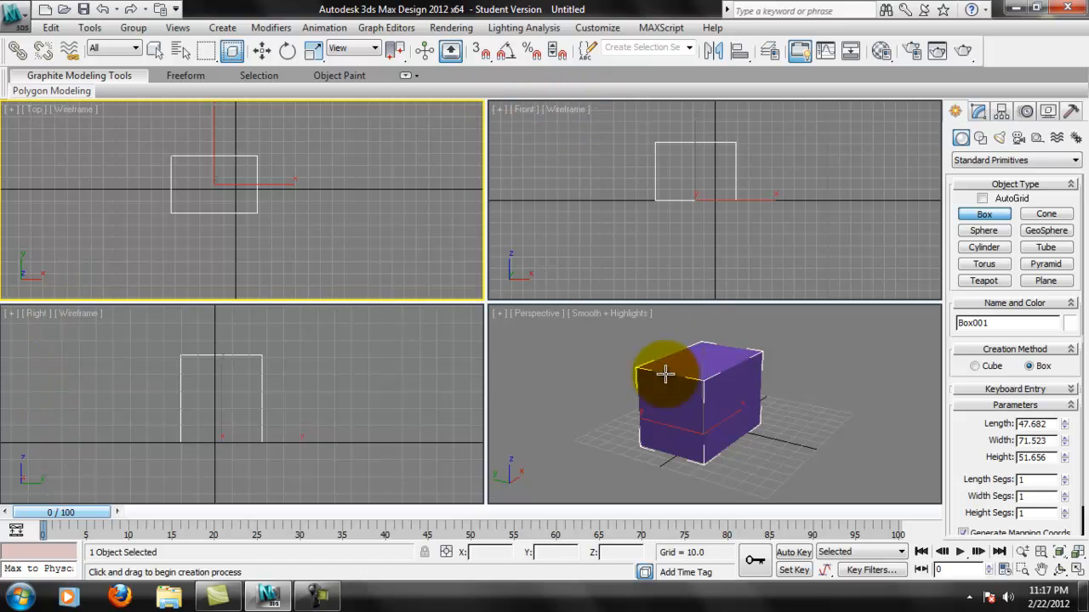
scroll(621, 314, up, 2)
click(689, 340)
scroll(677, 342, up, 2)
middle_drag(624, 335, 627, 350)
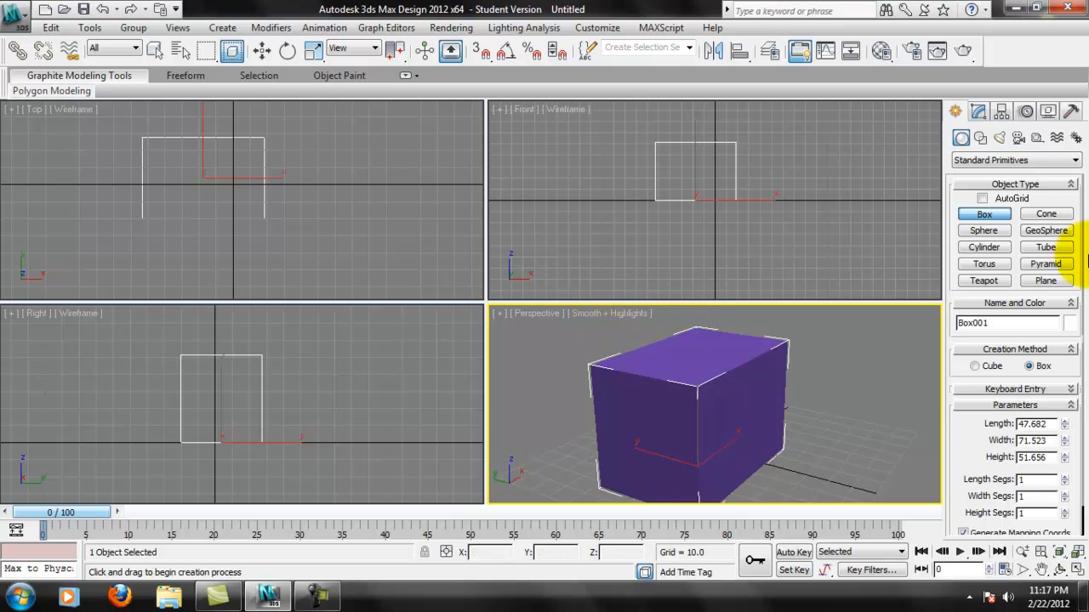
Step: Exit box creation and enable Edged Faces in the Perspective viewport, then deselect the box and inspect its edges
click(975, 214)
click(587, 315)
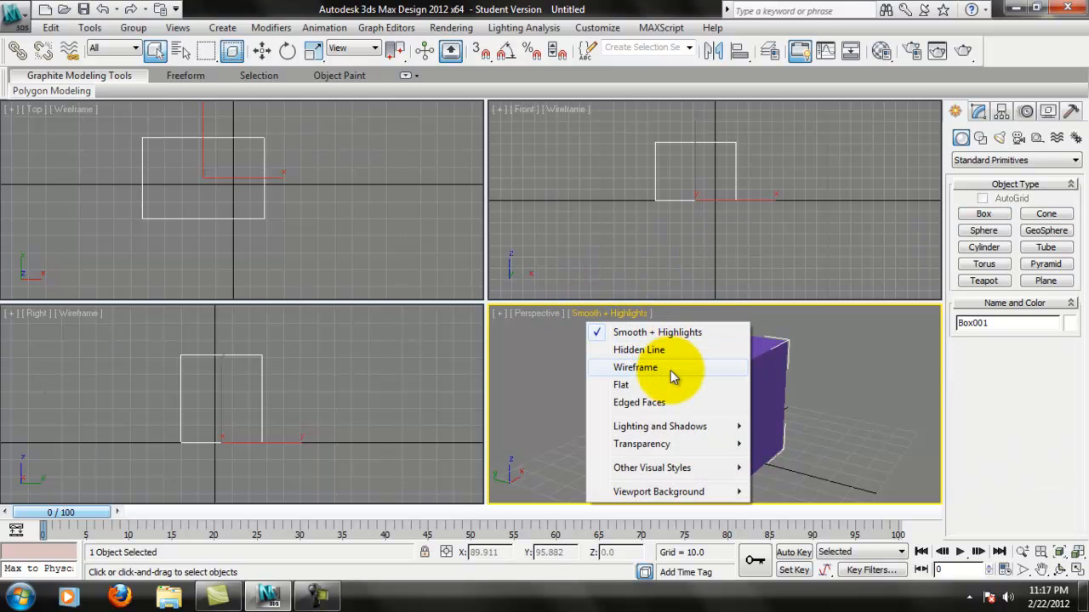
click(640, 403)
click(831, 364)
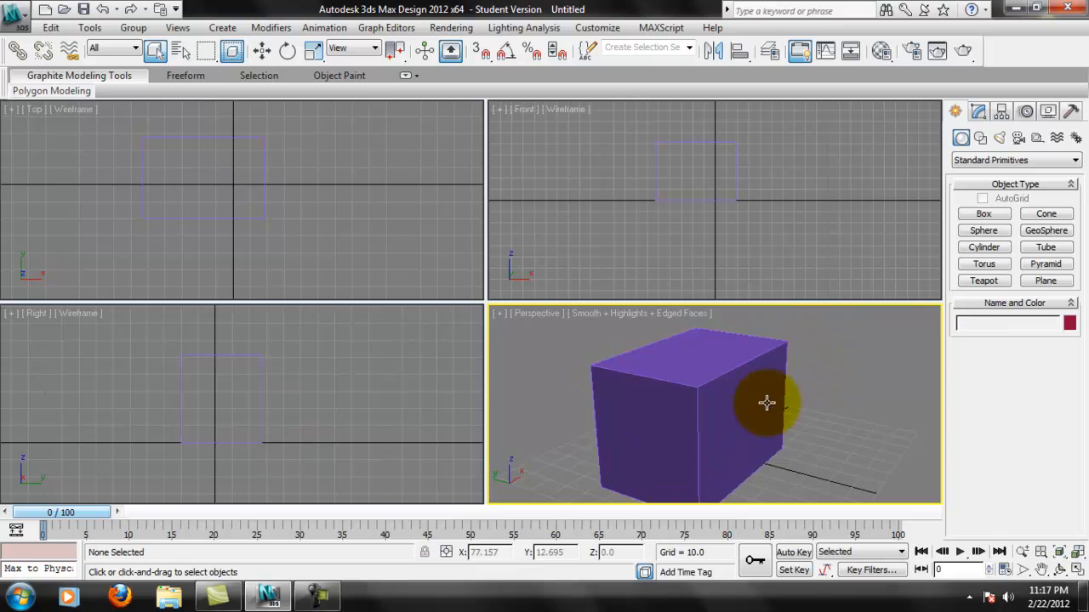
scroll(695, 390, up, 3)
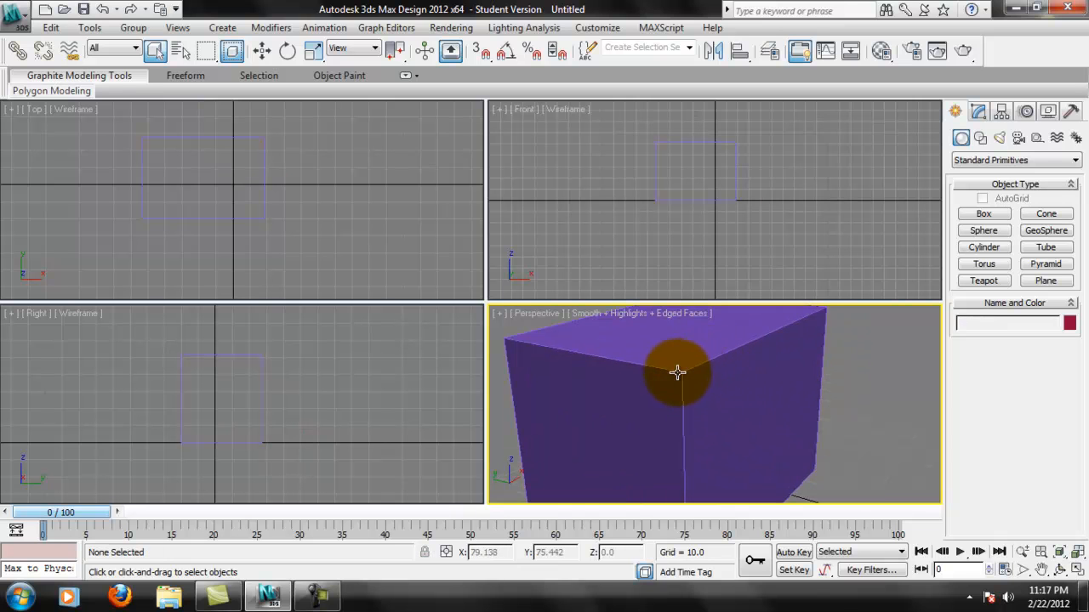
mouse_move(578, 360)
alt+middle_down()
mouse_move(609, 377)
mouse_move(729, 392)
mouse_move(671, 324)
alt+middle_up()
scroll(609, 377, down, 3)
Step: Try Wireframe and Hidden Line shading in the Perspective viewport, then return it to Smooth + Highlights
click(674, 315)
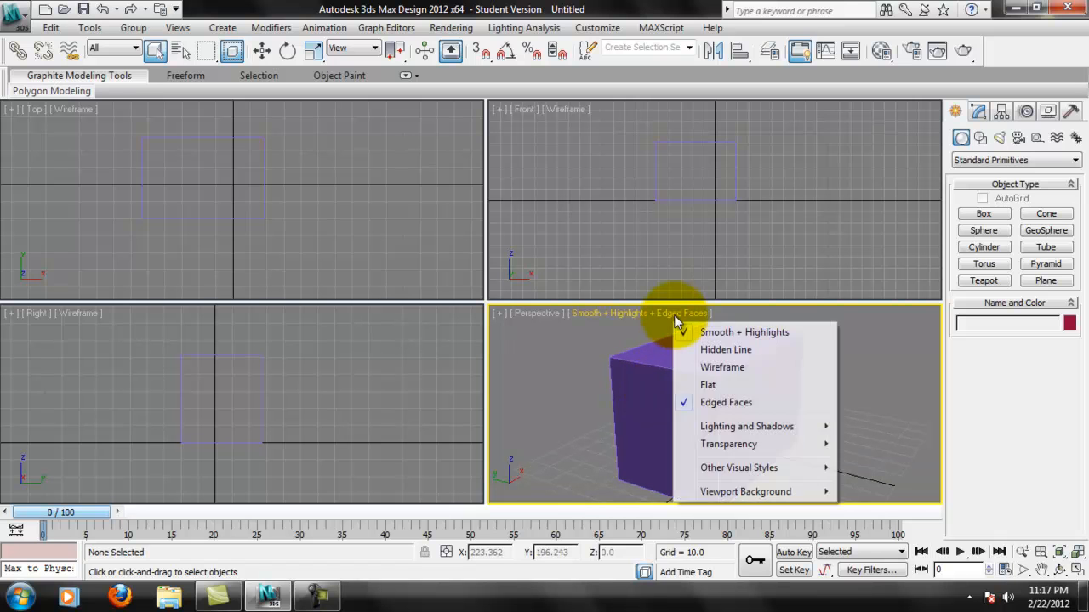
click(727, 368)
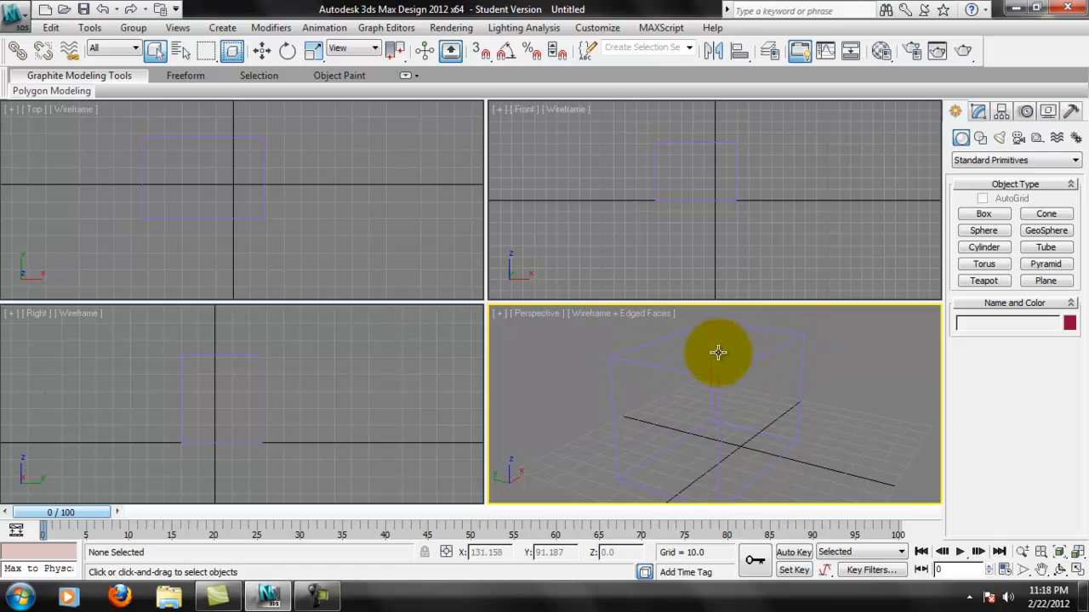
click(666, 327)
click(725, 348)
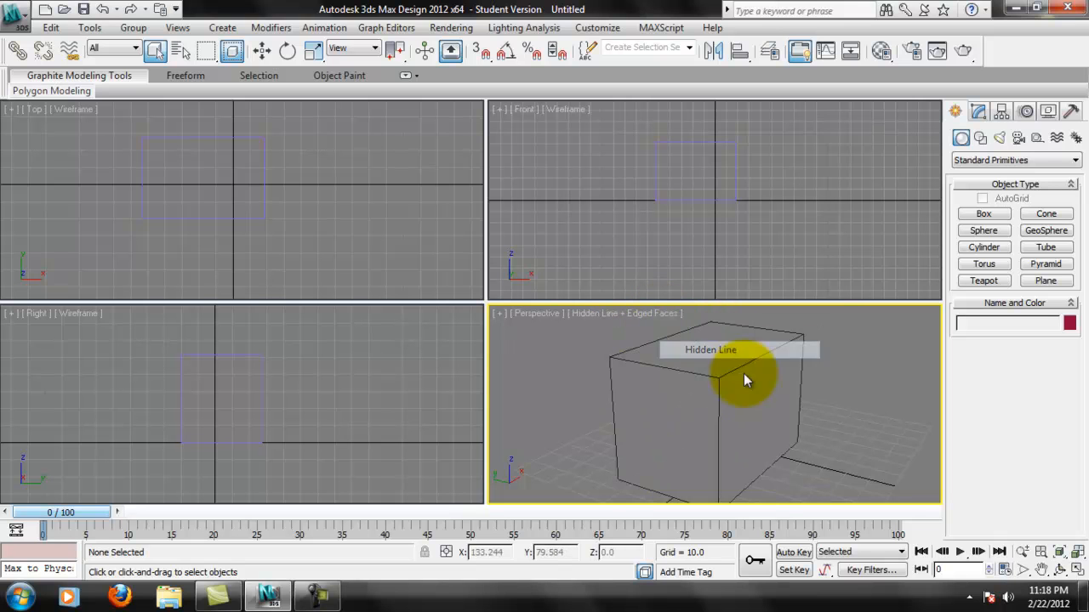
middle_drag(712, 396, 709, 389)
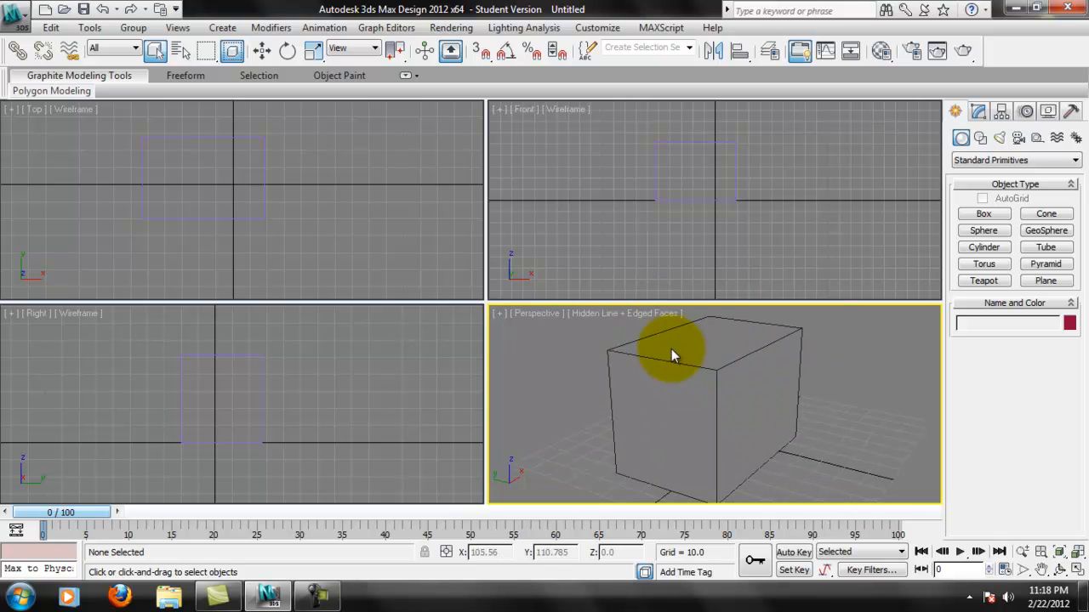
click(655, 313)
click(696, 331)
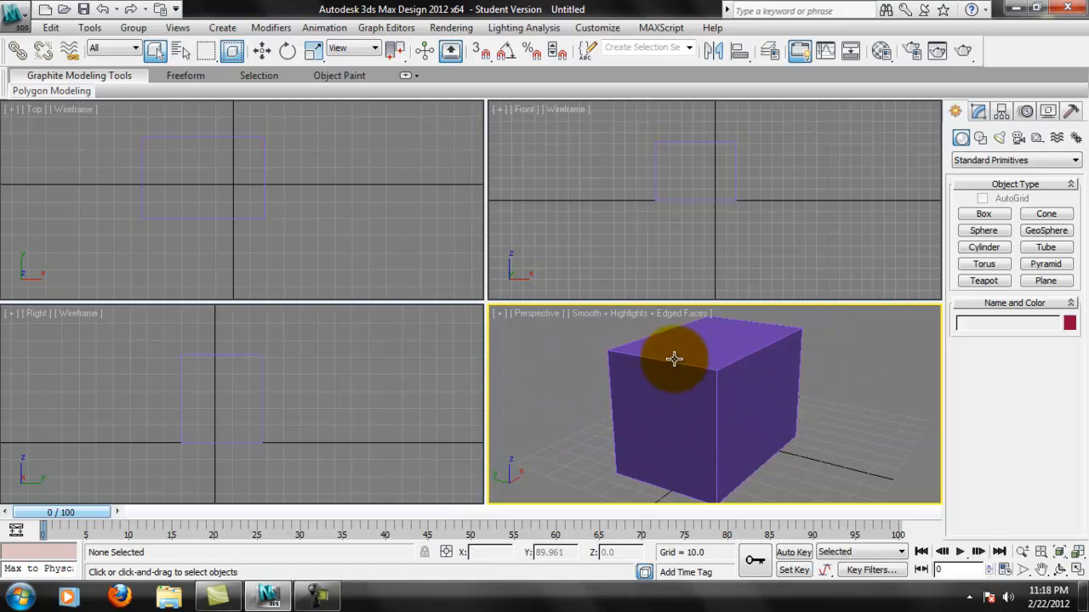
Step: Shade the Top viewport with Smooth + Highlights, then restore its Wireframe display
click(69, 109)
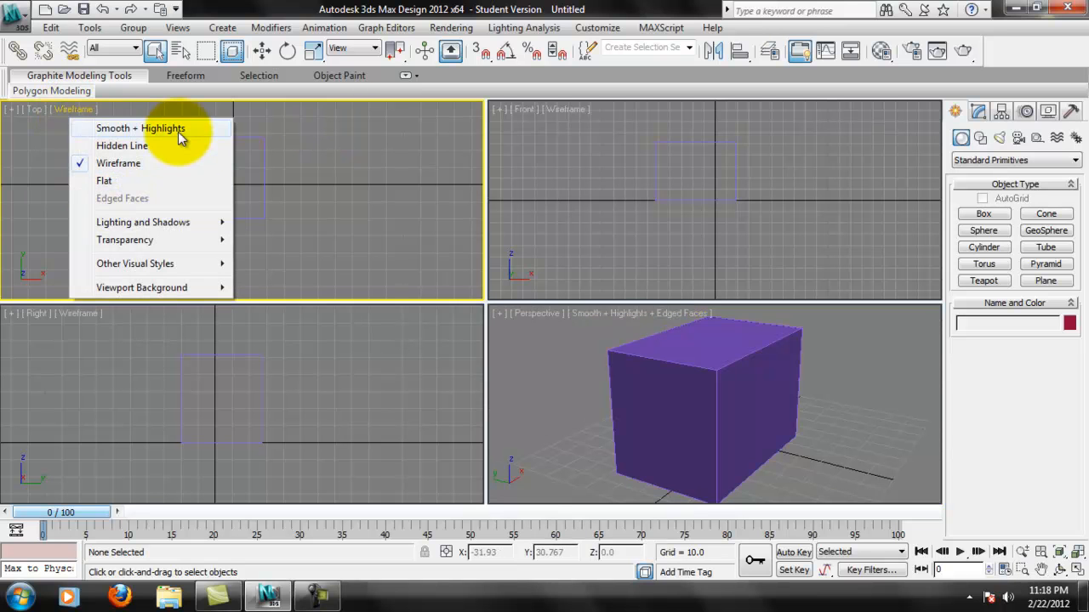
click(177, 129)
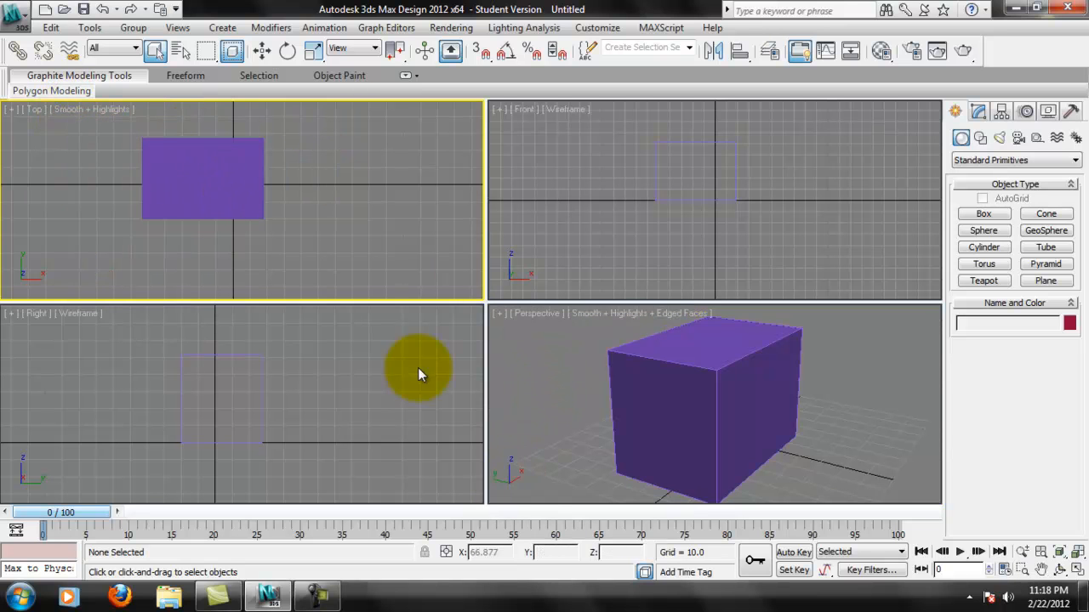
click(85, 109)
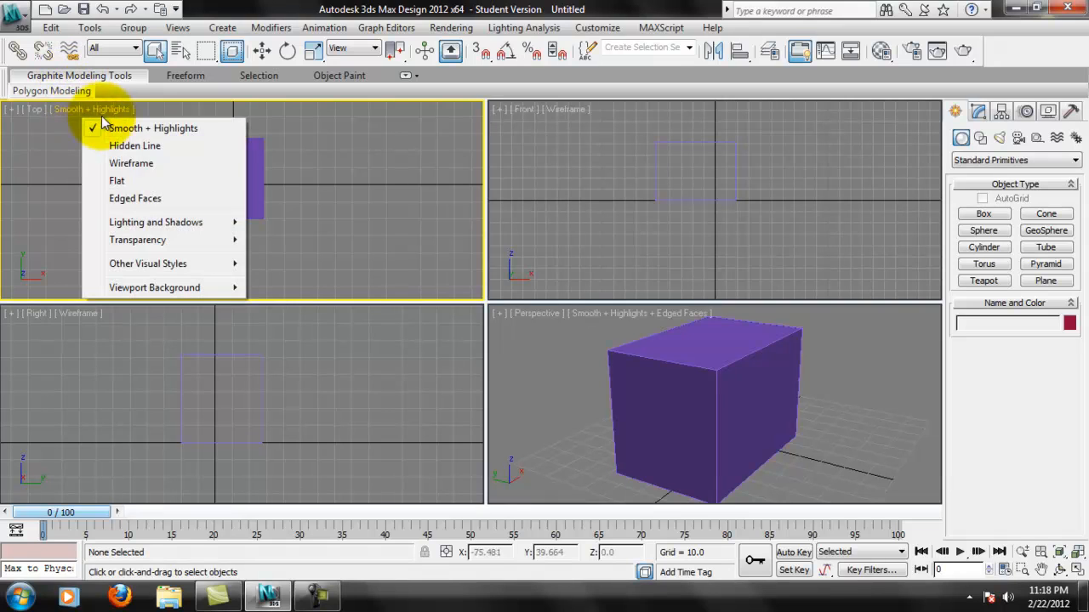
click(162, 163)
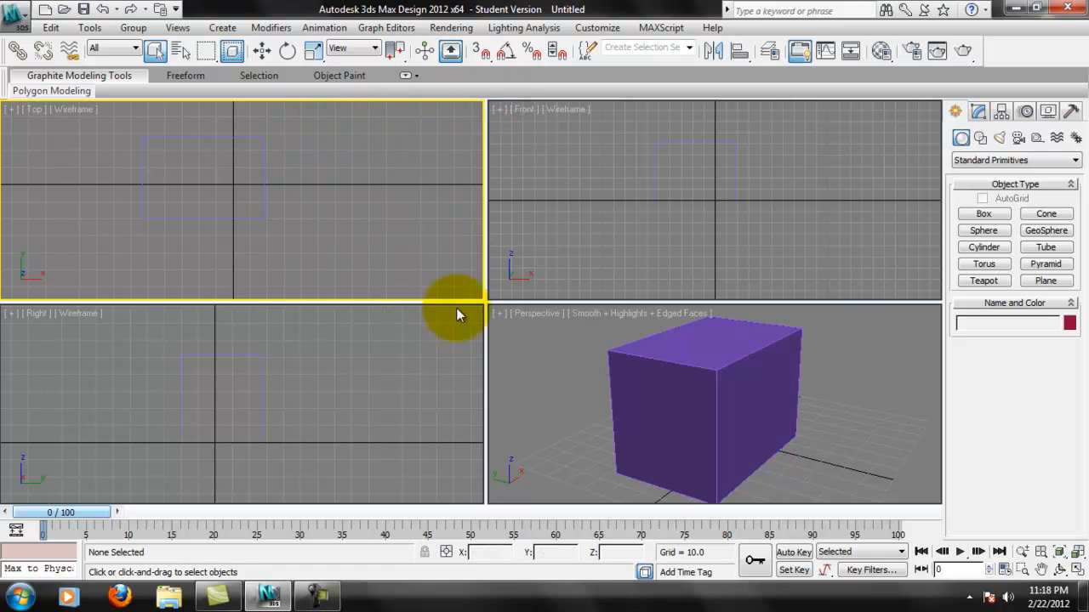
Step: Activate the Perspective, Right, Front and Top viewports in turn and pan the Top and Front views
mouse_move(24, 90)
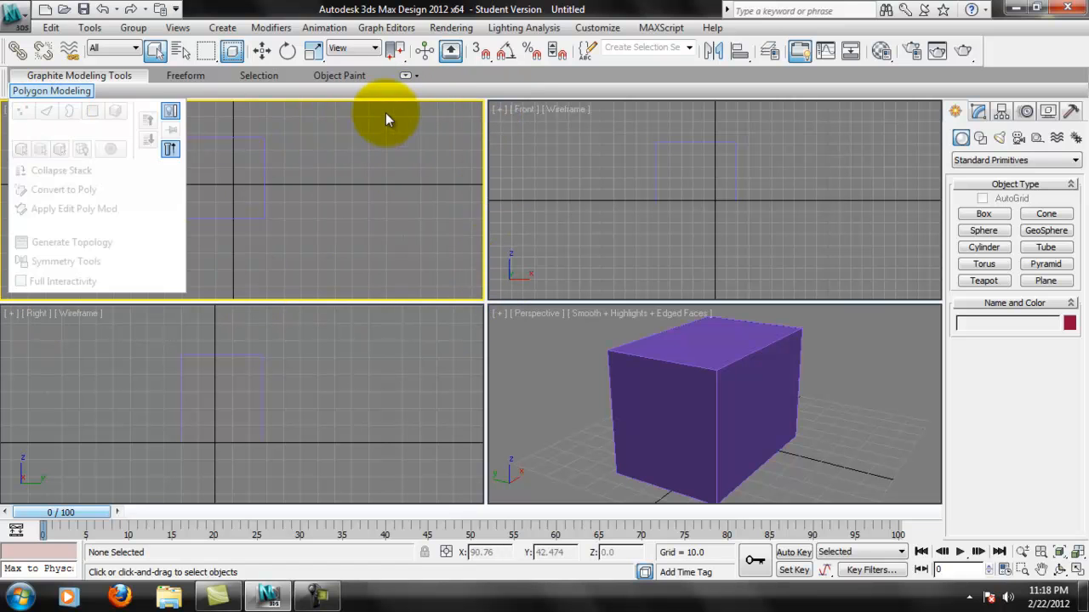
click(511, 366)
click(413, 362)
click(563, 236)
click(536, 379)
click(436, 328)
click(440, 274)
click(561, 259)
click(544, 414)
click(424, 351)
click(428, 246)
middle_drag(368, 197, 368, 209)
middle_drag(716, 193, 726, 214)
click(357, 211)
Step: Delete the box from the scene and recentre the empty grid in the Perspective viewport
click(656, 377)
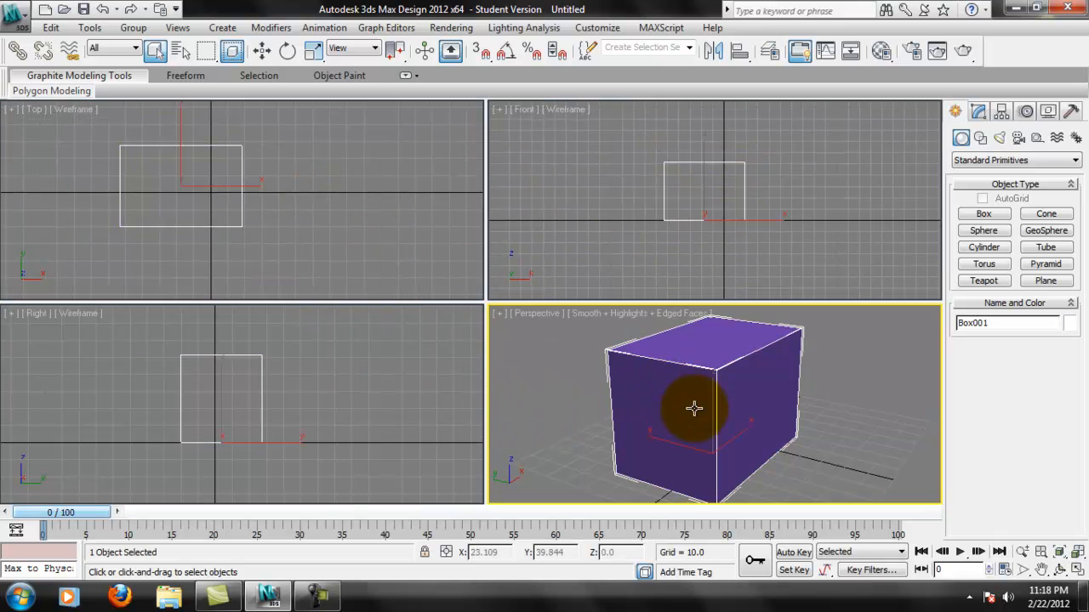
key(Delete)
click(352, 389)
middle_click(765, 440)
middle_drag(765, 440, 713, 383)
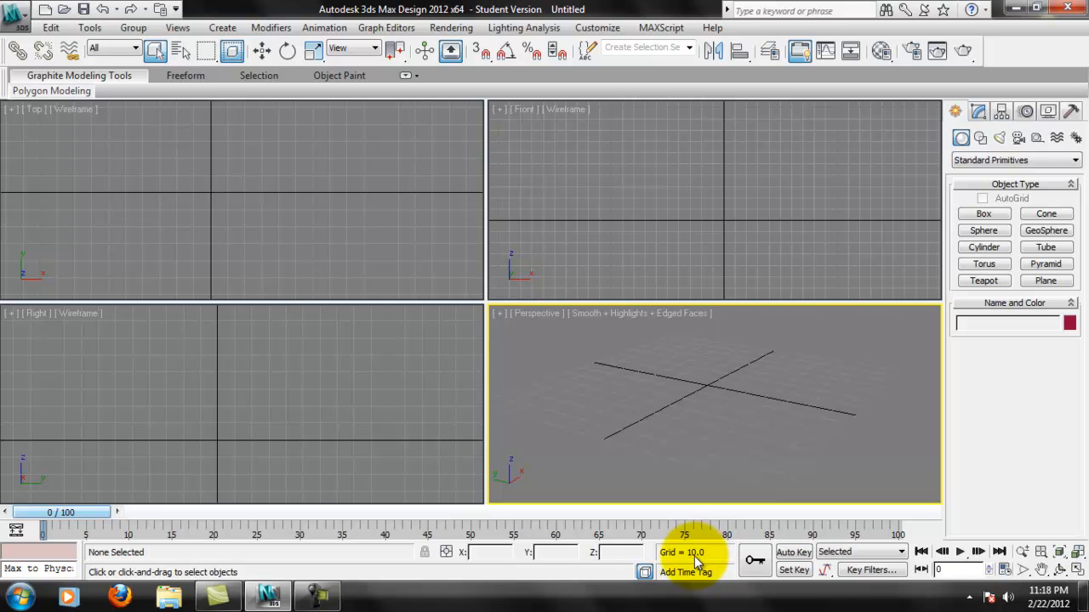
scroll(724, 372, up, 3)
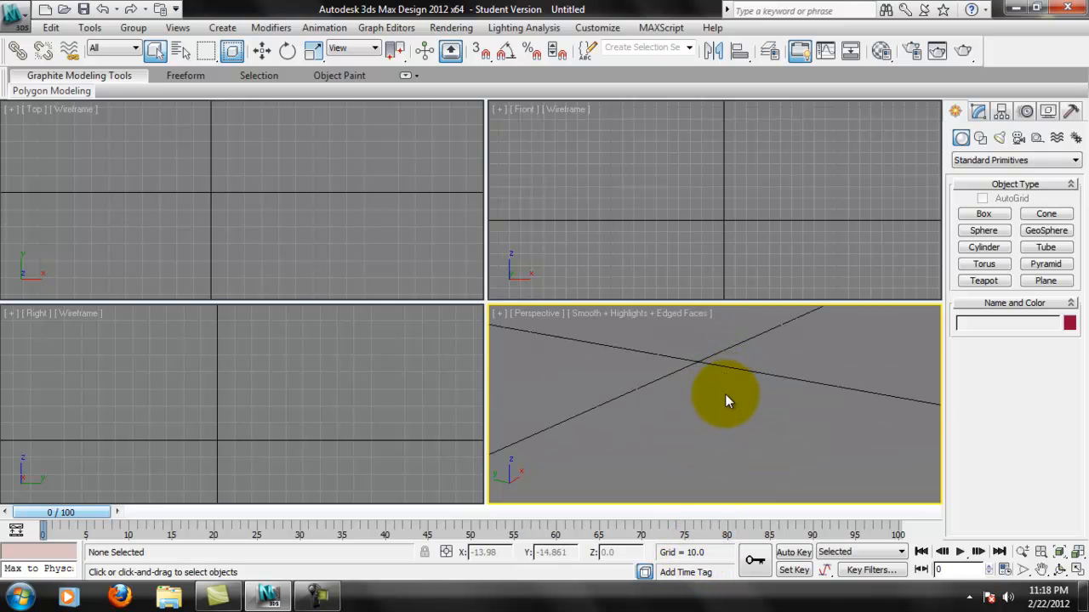
scroll(719, 394, down, 3)
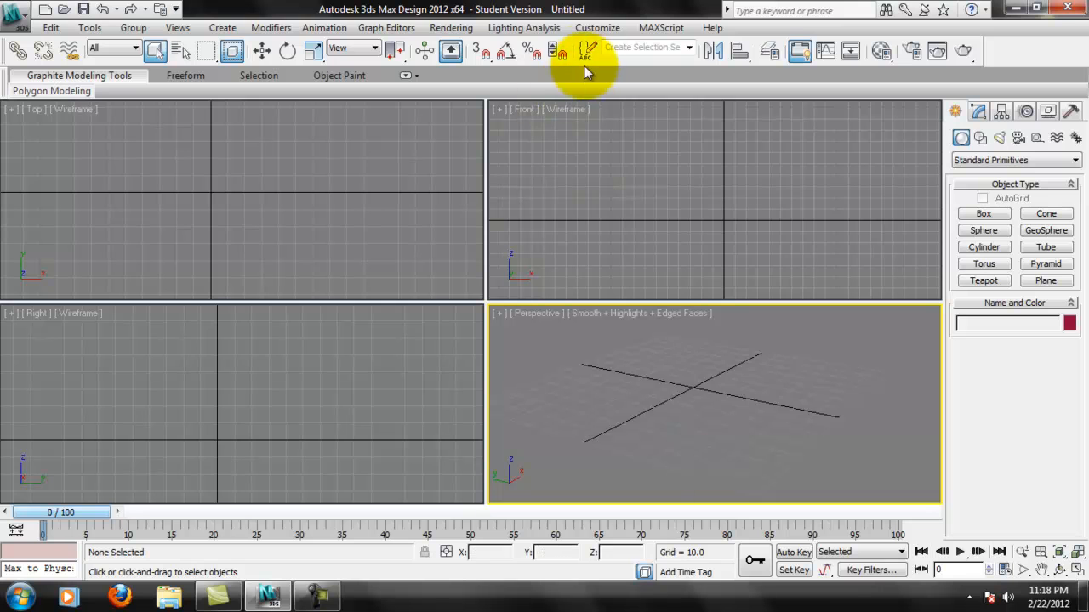
Step: In Units Setup, set the display units to US Standard feet with fractional inches at 1/32, with inches as default units
click(597, 27)
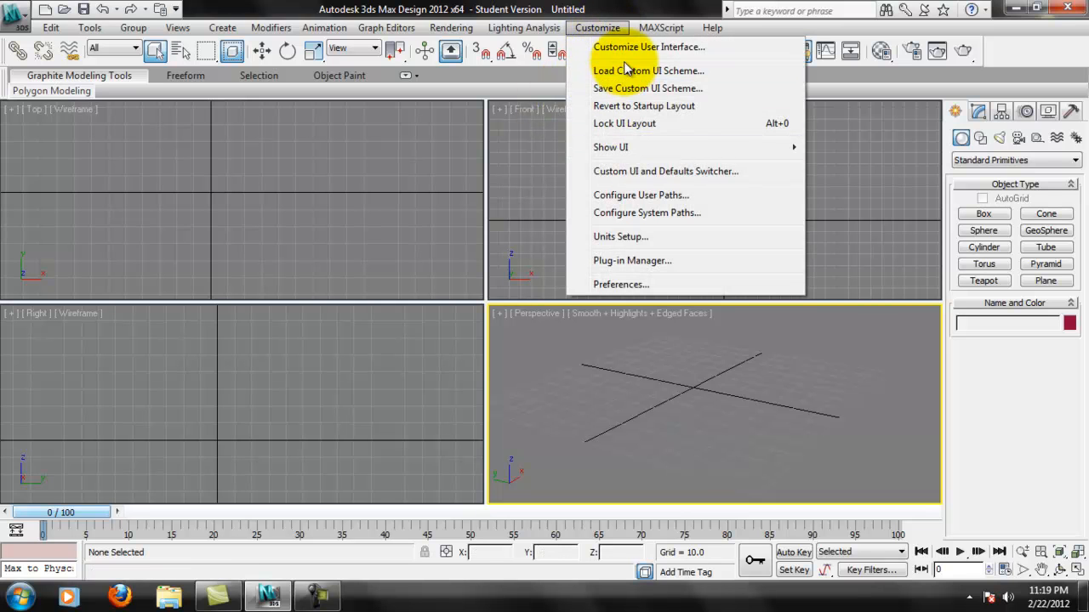
click(656, 240)
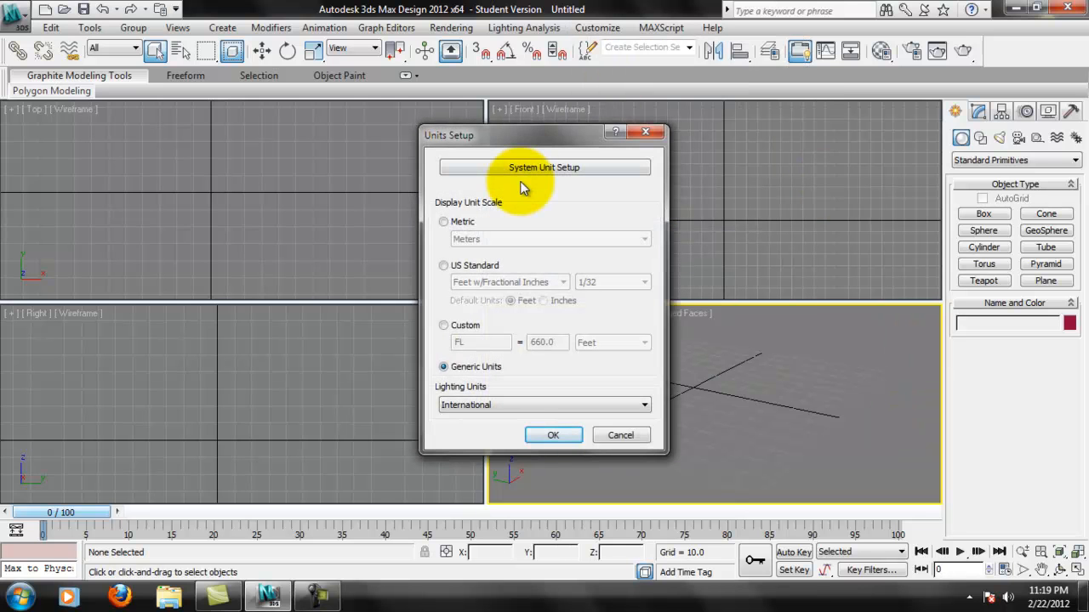
click(459, 268)
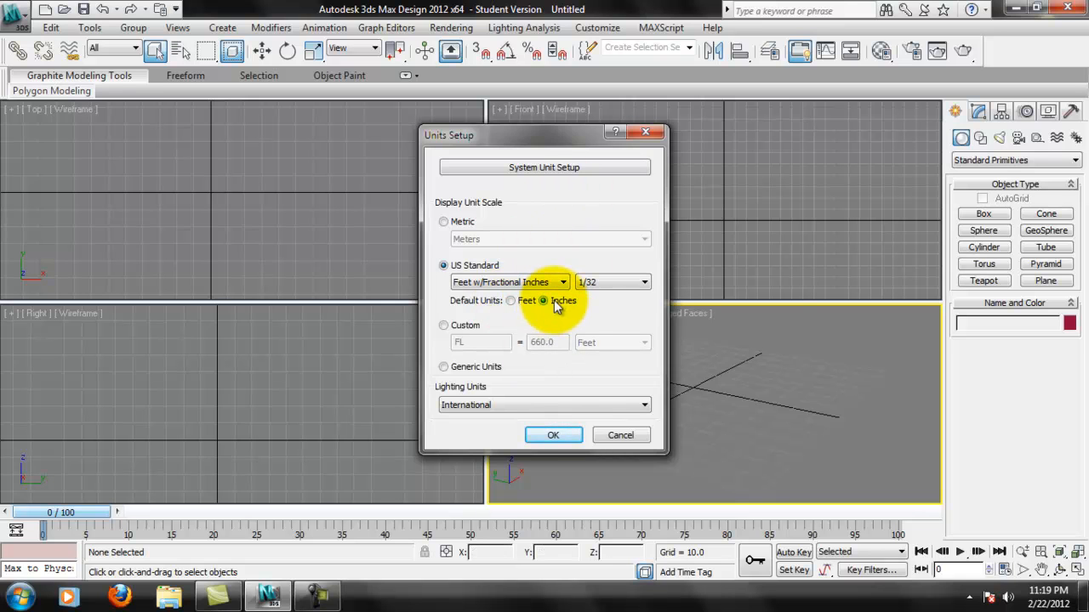
click(625, 283)
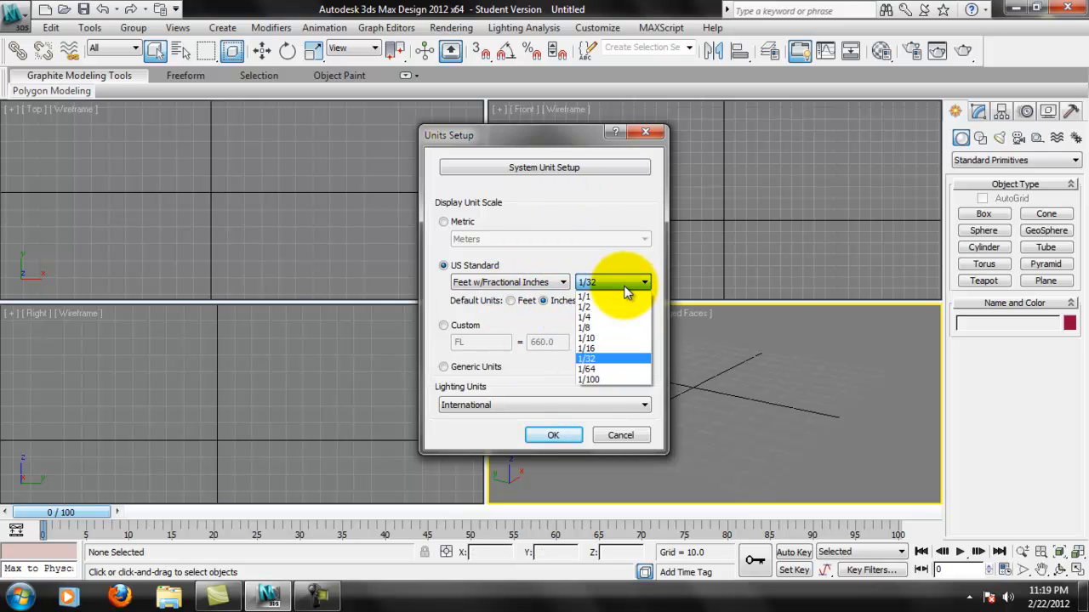
click(606, 358)
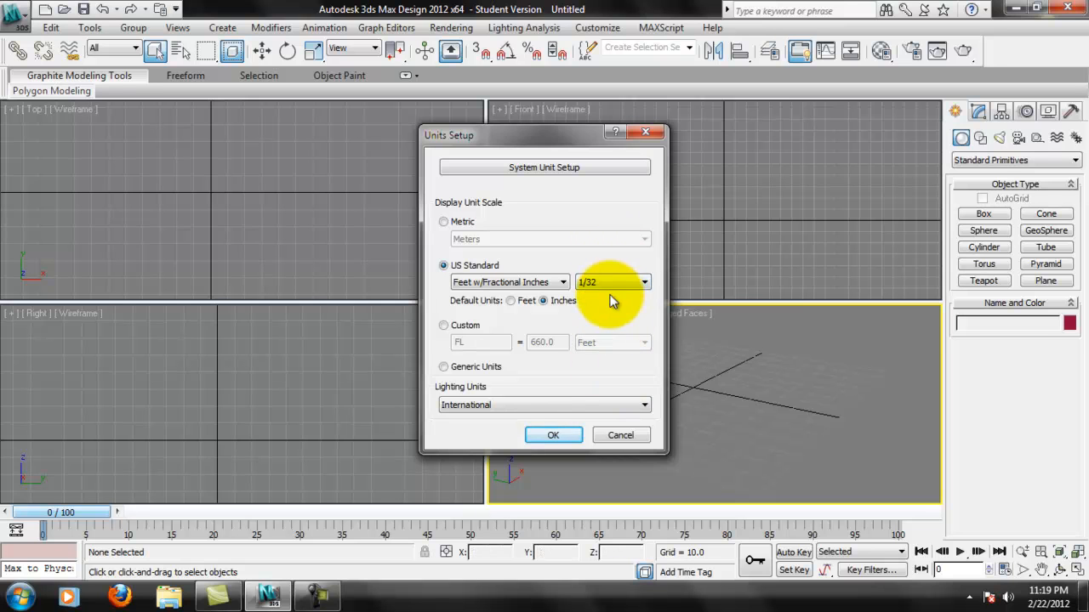
click(587, 282)
click(611, 281)
Step: Review the system unit scale, accept 1 unit = 1.0 inches, and apply the units setup
click(548, 168)
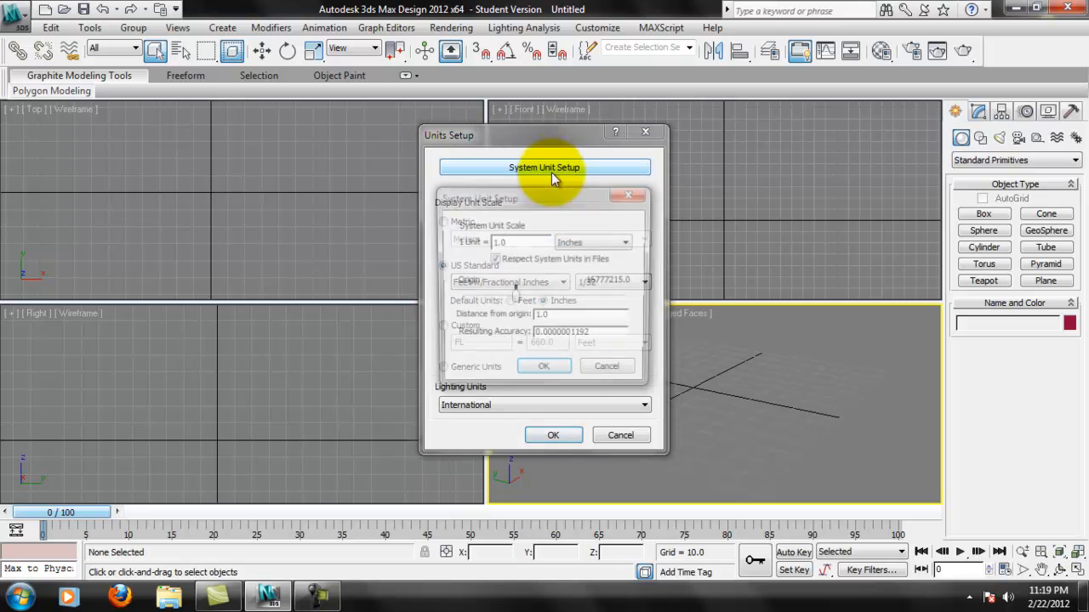
drag(576, 204, 338, 138)
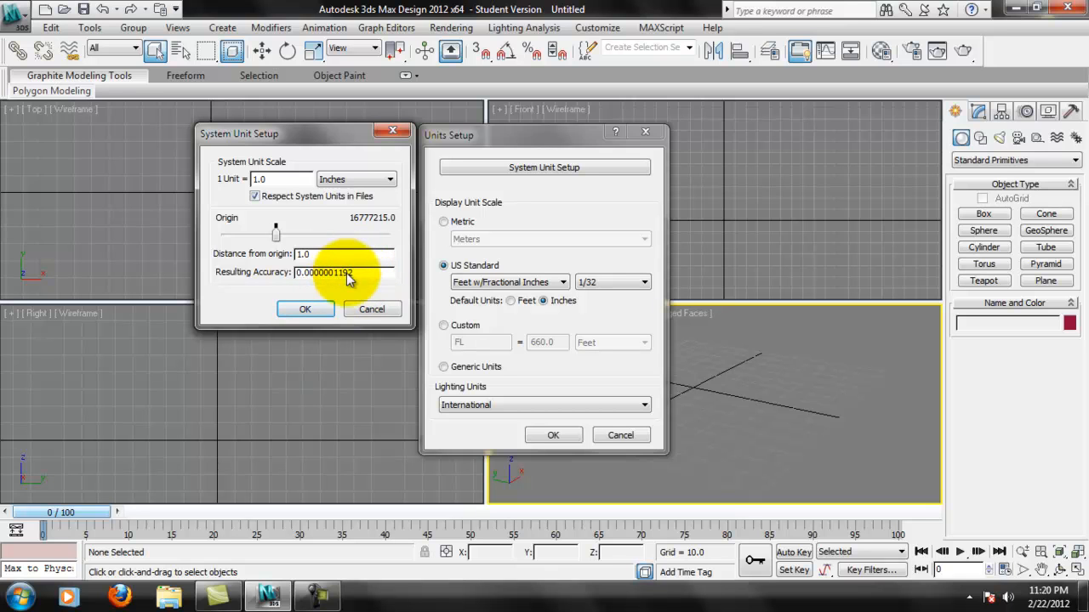
click(308, 309)
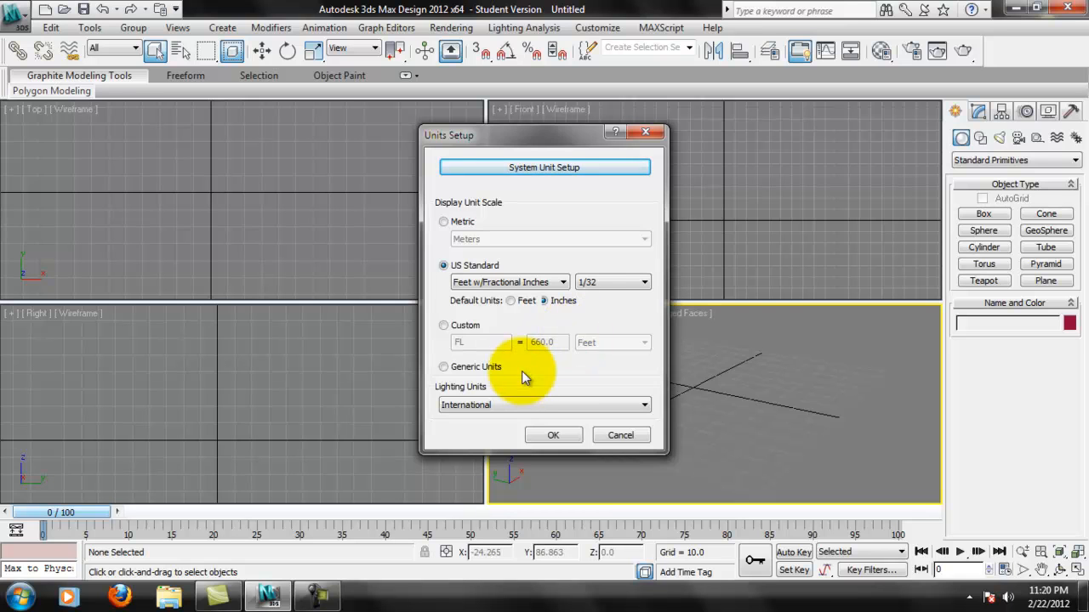
click(553, 435)
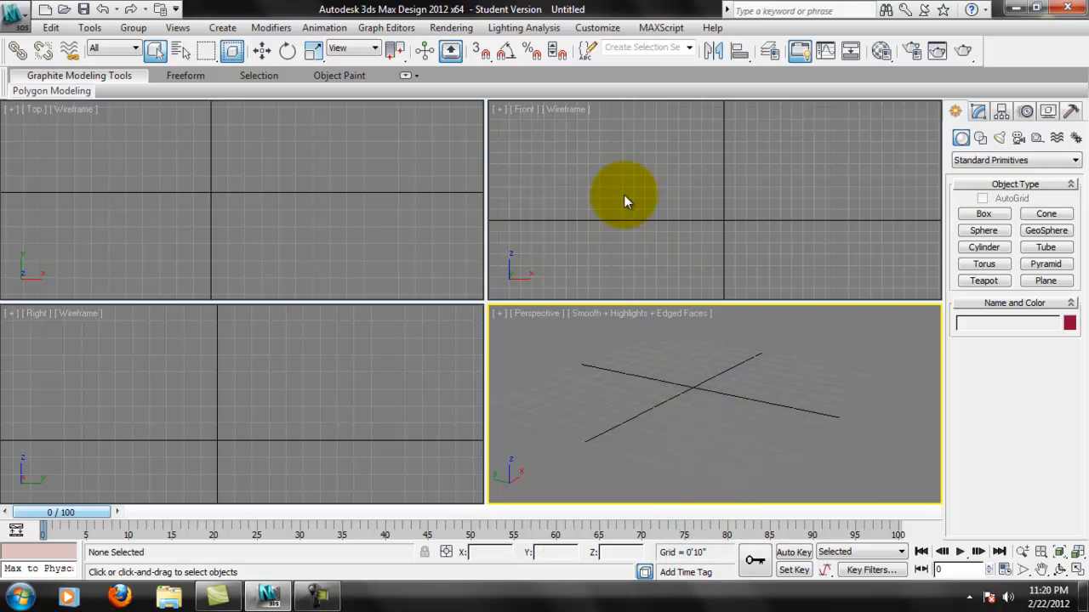
middle_drag(553, 184, 613, 179)
middle_drag(801, 186, 732, 177)
middle_drag(680, 418, 729, 403)
scroll(674, 430, up, 2)
scroll(731, 403, down, 2)
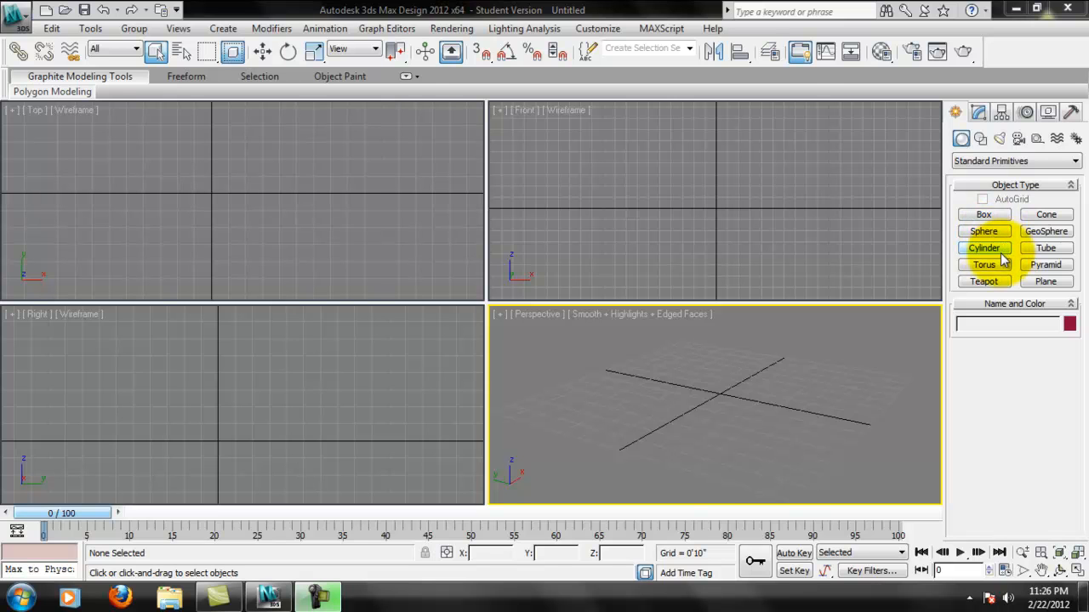
Step: Switch the geometry category from Standard Primitives to AEC Extended
click(999, 286)
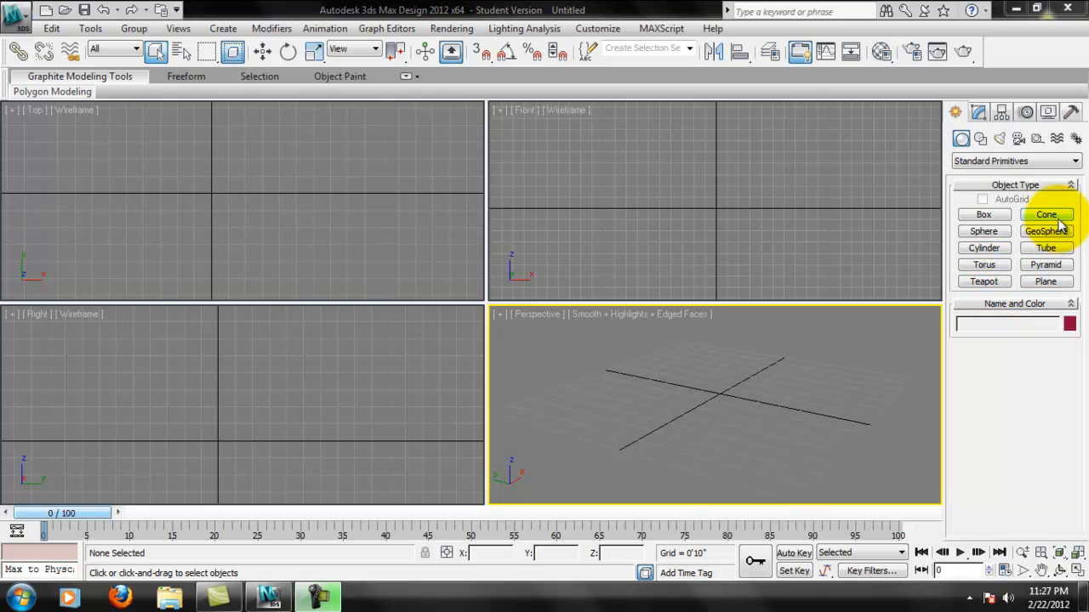
click(986, 162)
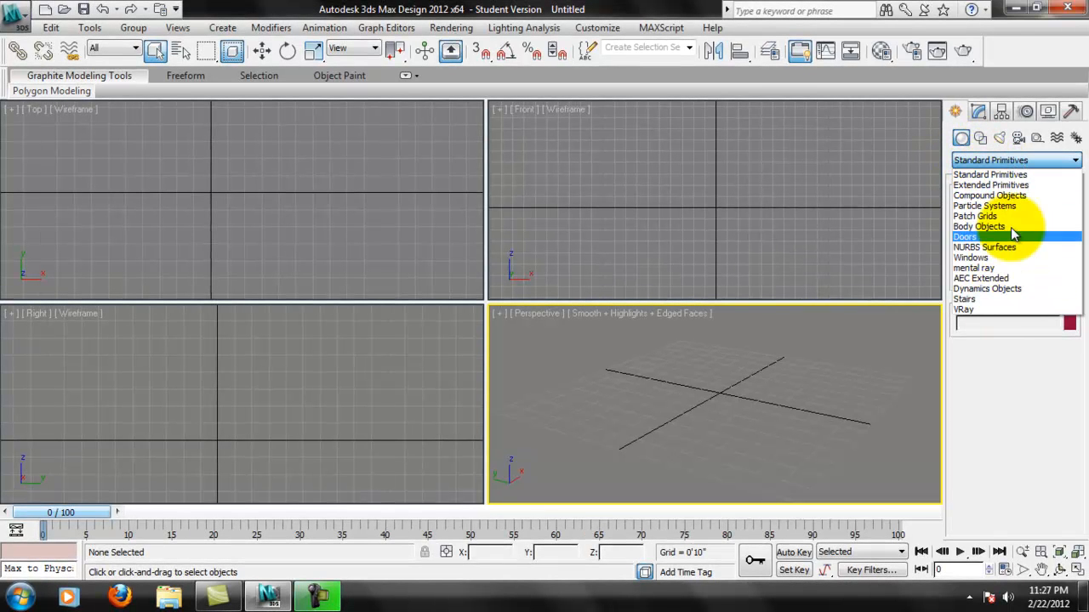
click(1006, 279)
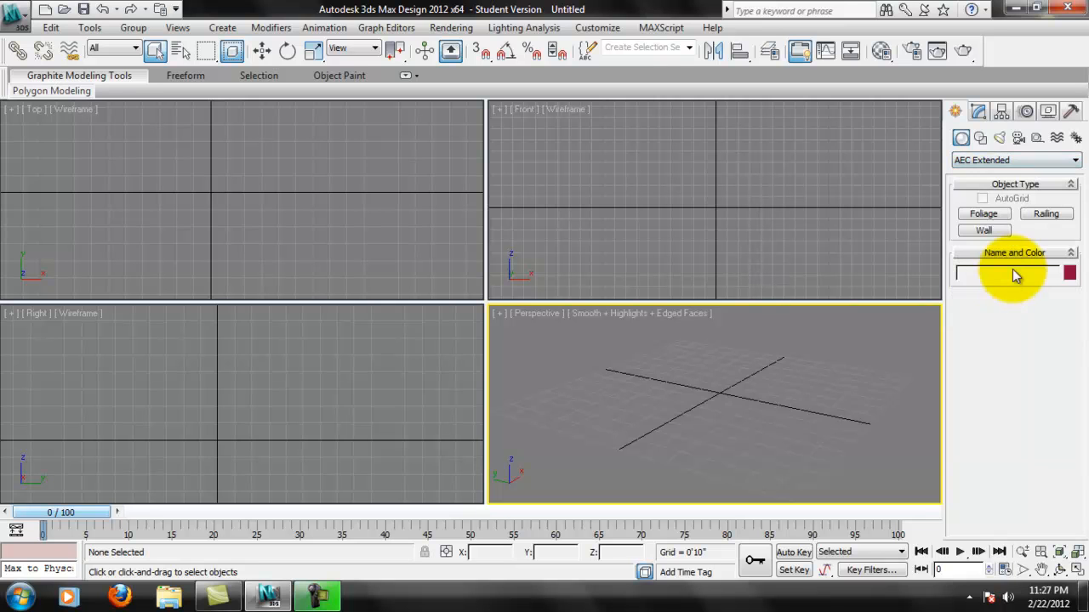
Step: Browse the object types of the Doors, Windows, Standard Primitives, Extended Primitives and Compound Objects geometry categories
click(1013, 162)
click(980, 237)
click(1012, 161)
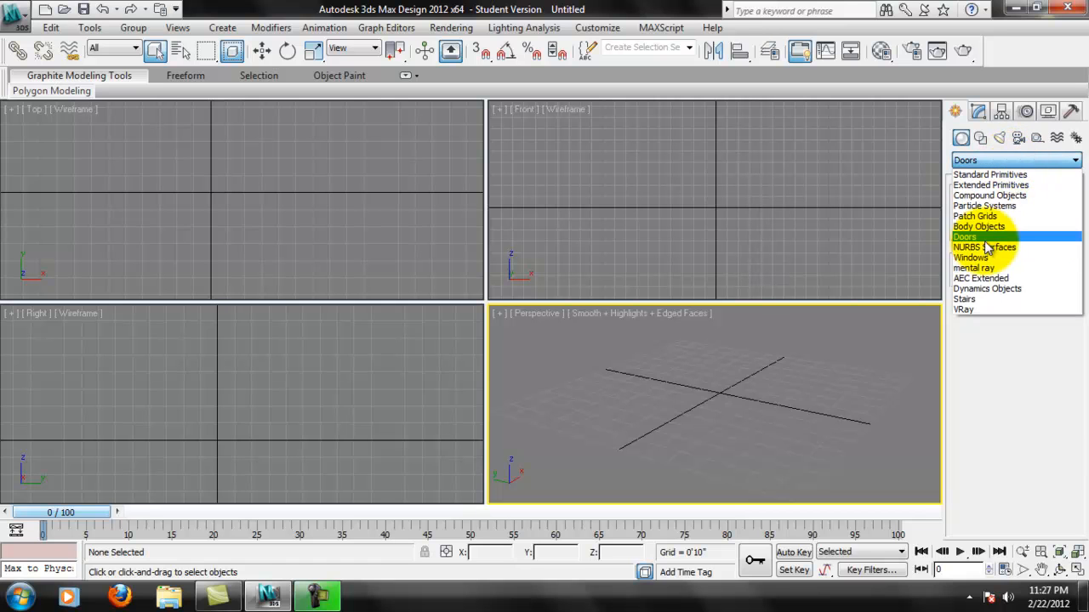
click(974, 256)
click(1009, 161)
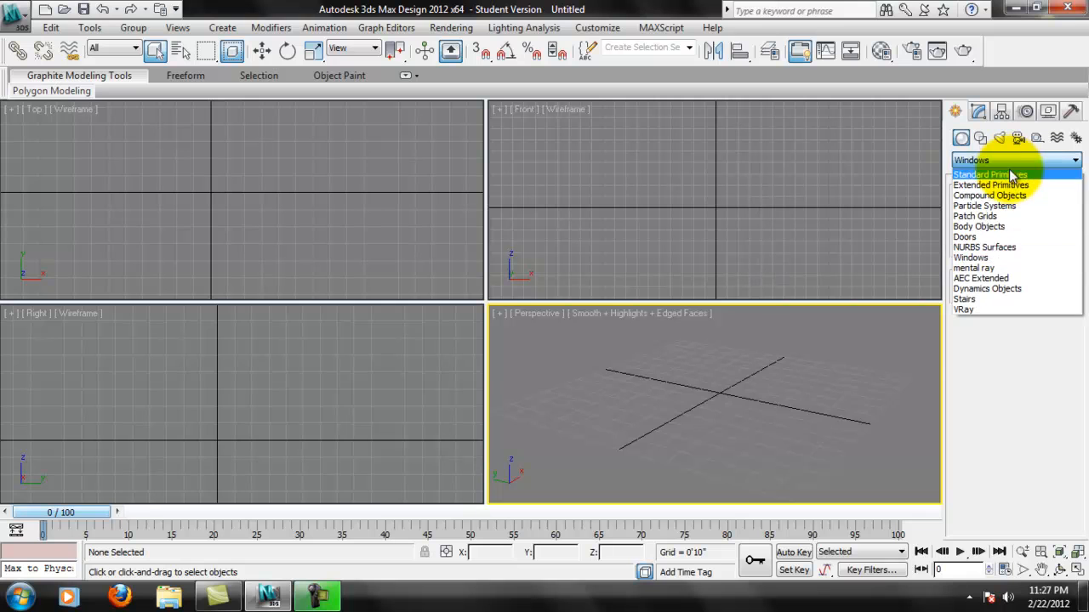
click(1005, 186)
click(1003, 161)
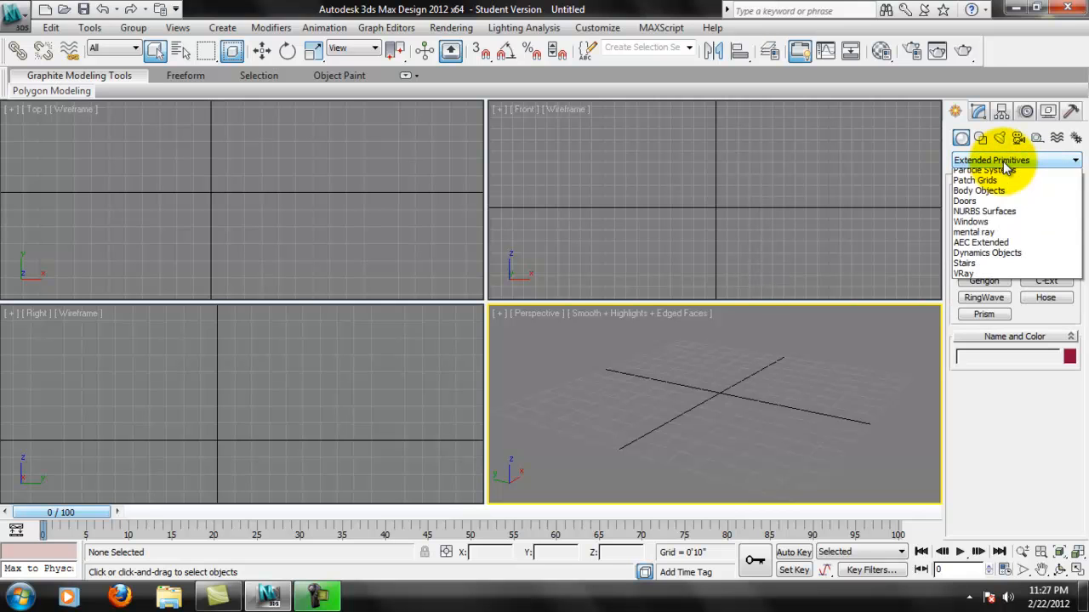
click(1003, 175)
click(1001, 162)
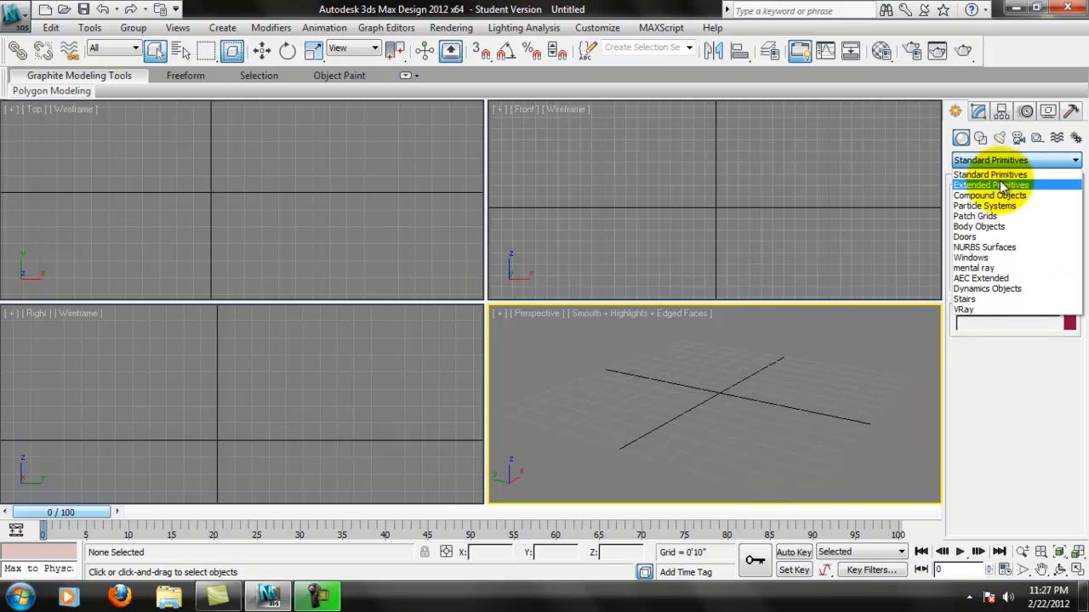
click(1001, 185)
click(1029, 161)
click(991, 196)
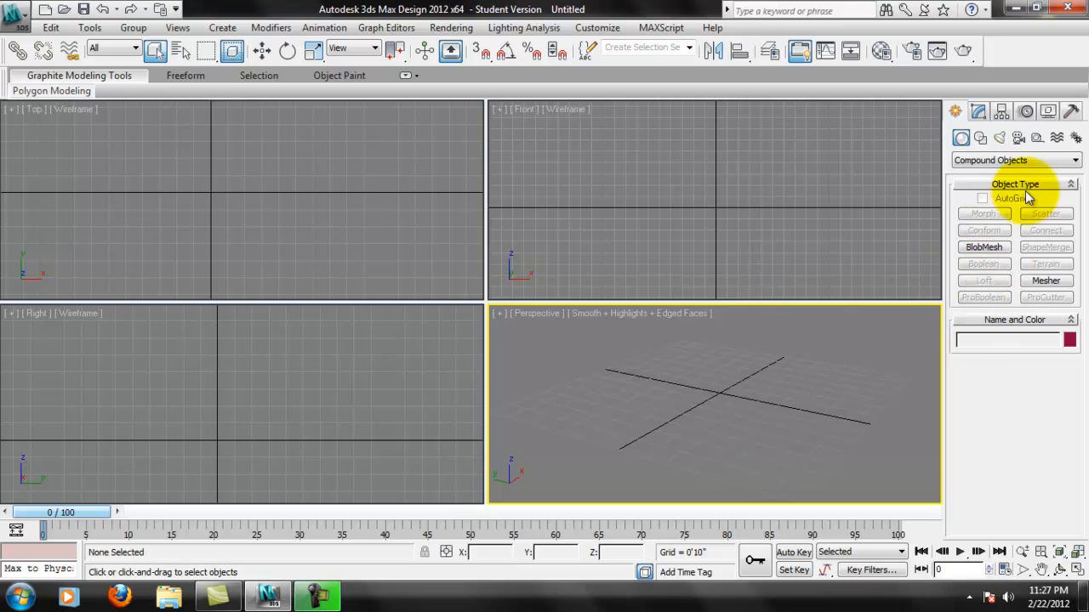
Step: Create a standard primitive box about 6'1" long, 4'6" wide and 3'7" high in Perspective, and show the keyboard entry settings
click(996, 160)
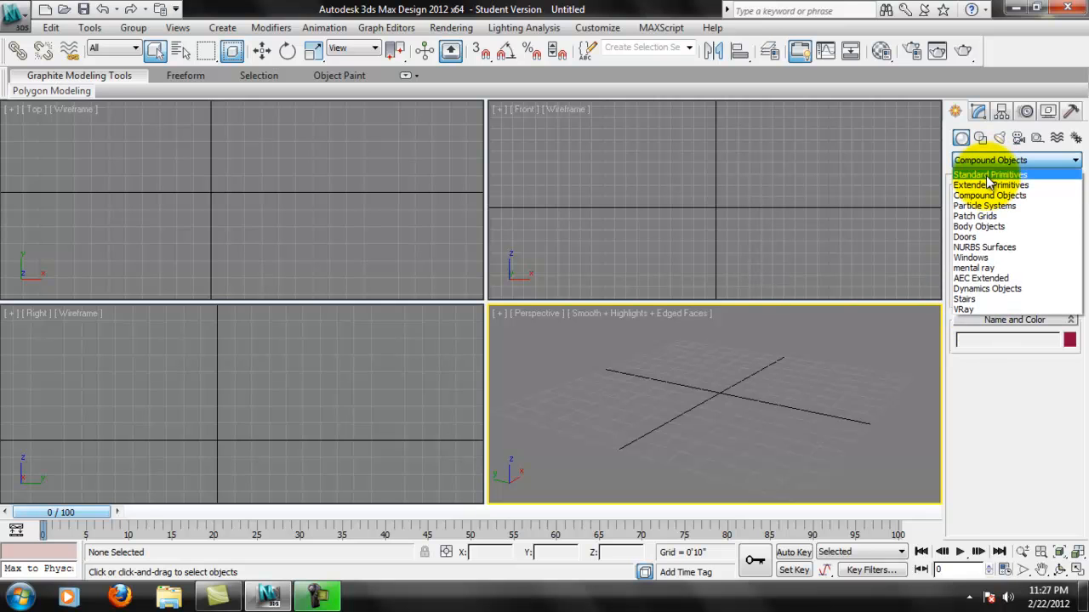
click(989, 175)
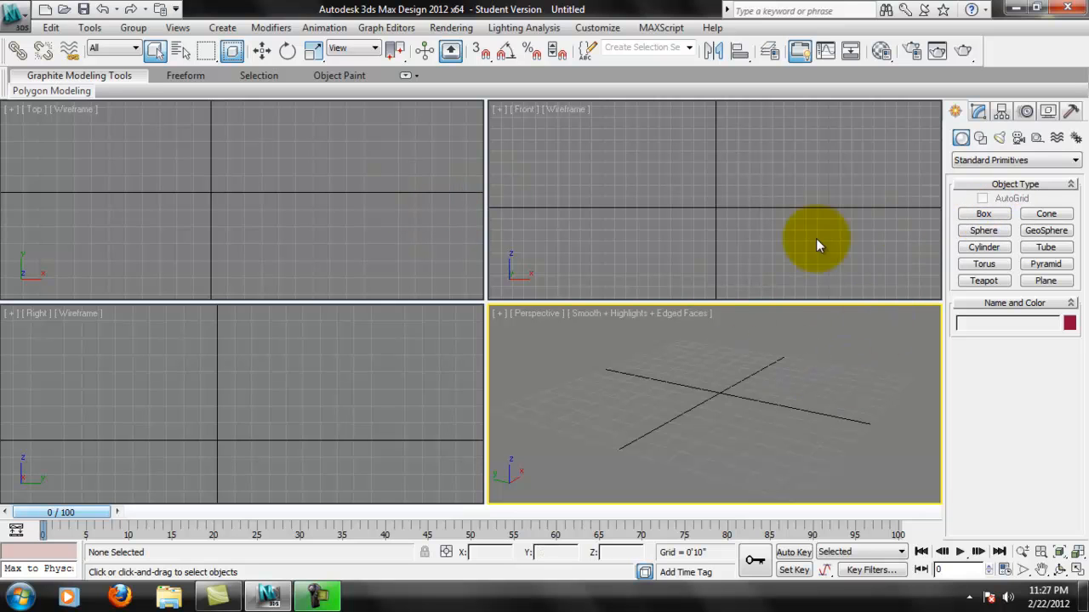
click(984, 216)
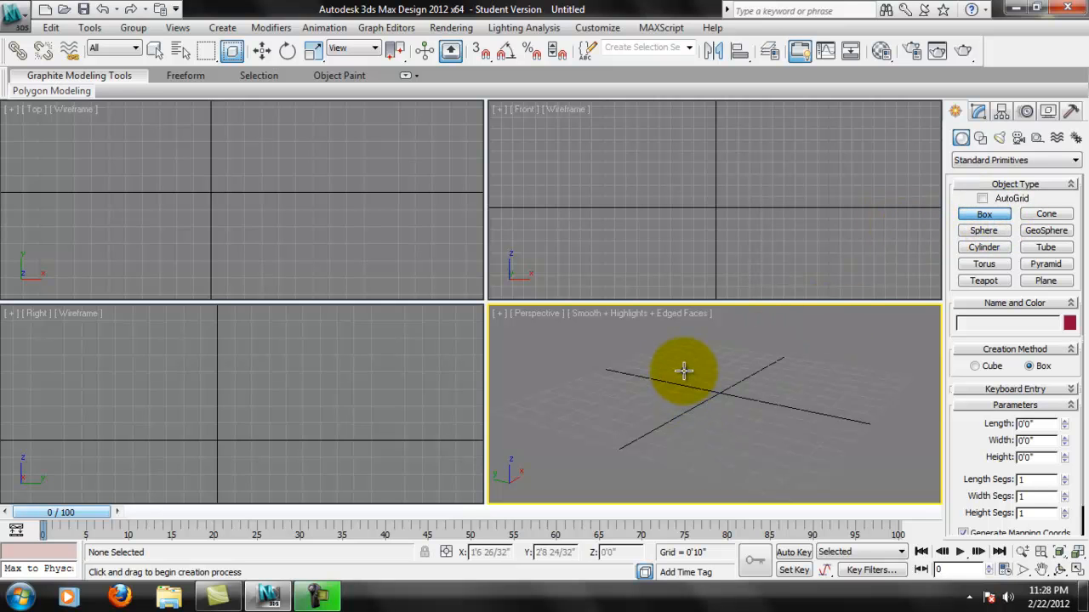
drag(686, 374, 773, 449)
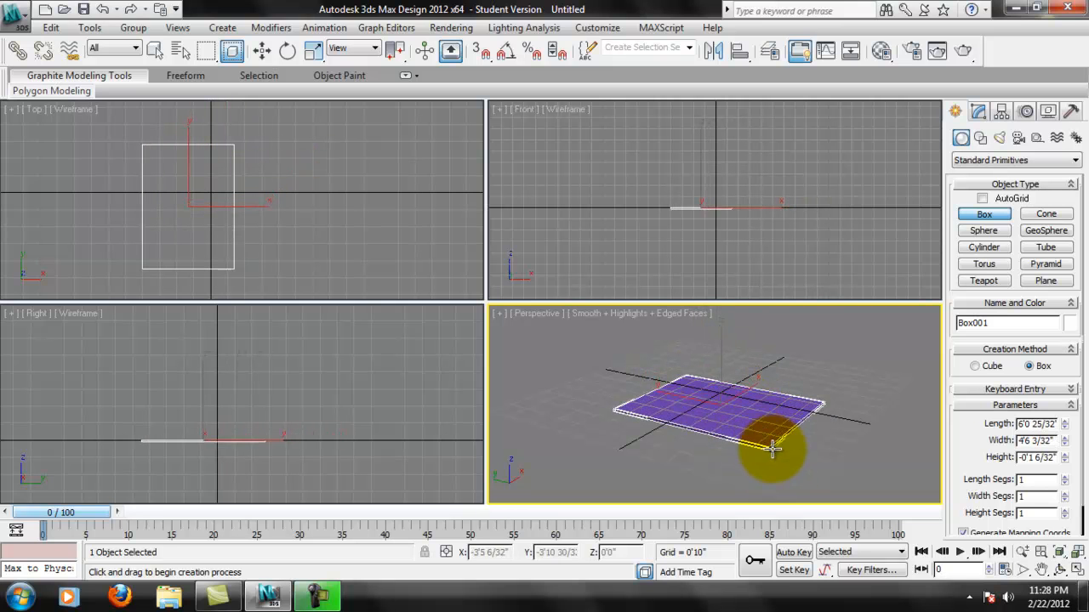
click(771, 361)
middle_drag(810, 335, 803, 370)
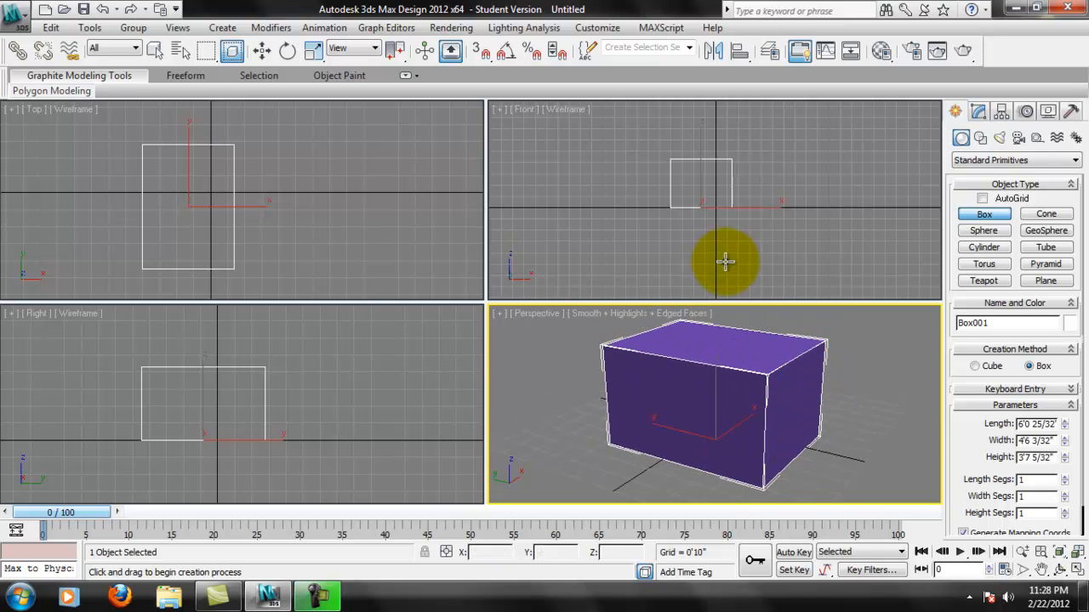
click(1045, 387)
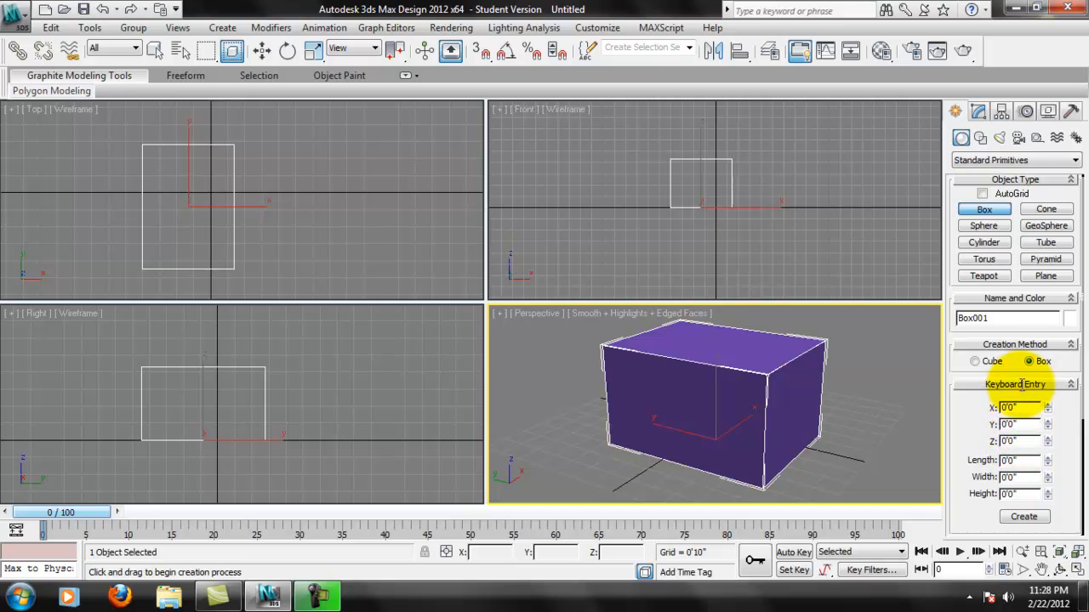
Step: Activate Select and Move and compare the box's move gizmo between the Front and Top viewports
click(261, 51)
click(709, 217)
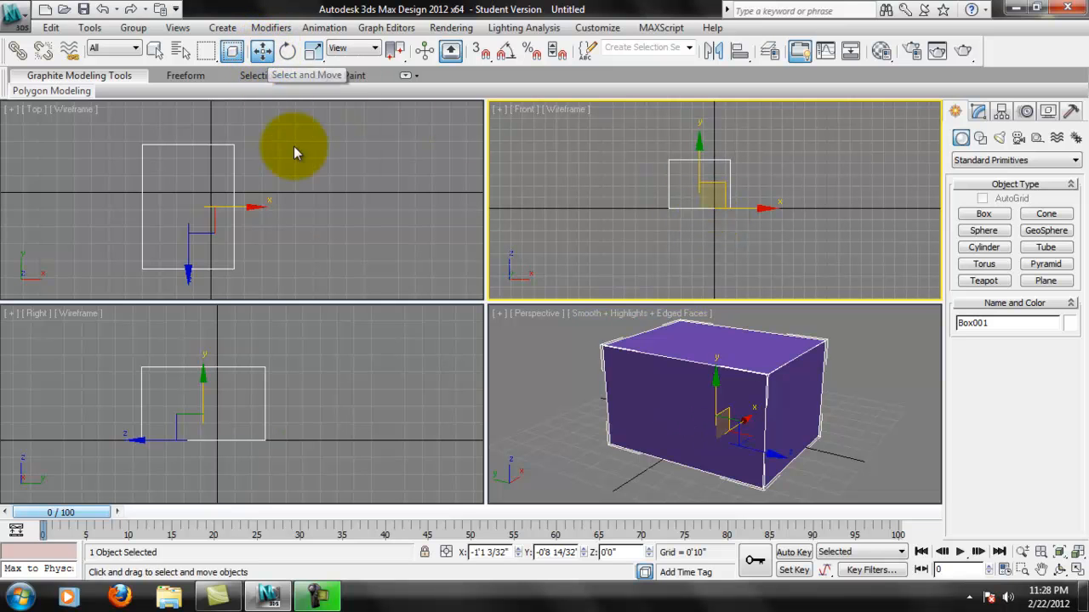
right_click(271, 211)
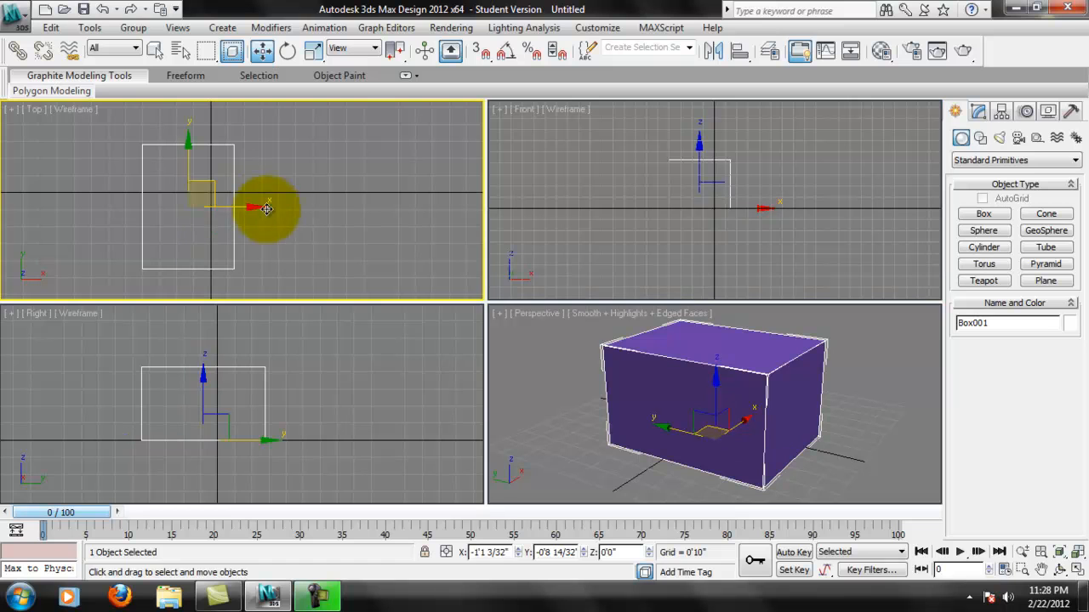
right_click(737, 211)
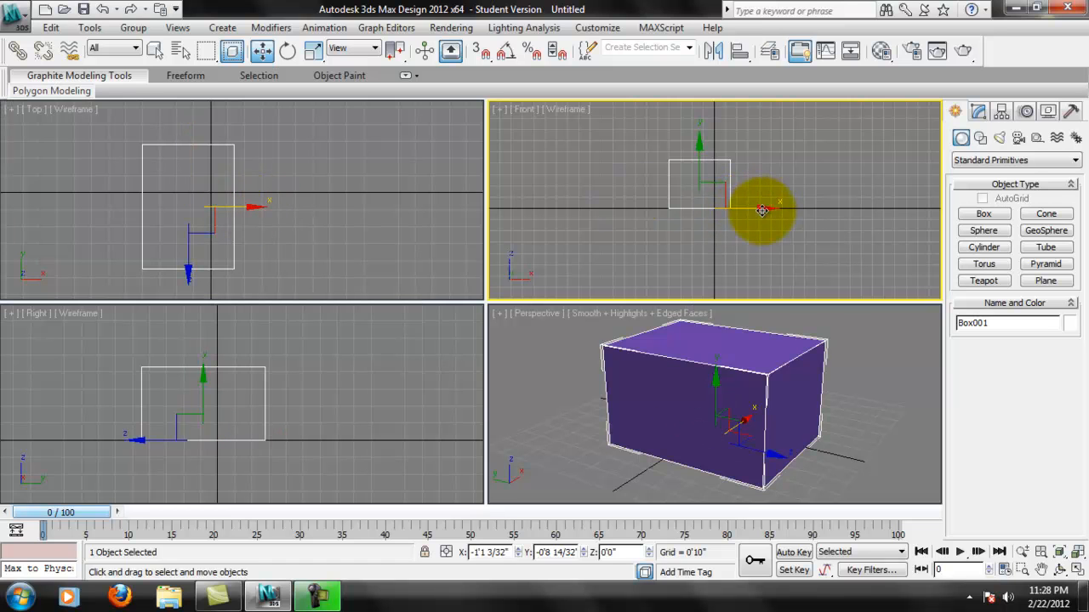
middle_drag(766, 201, 768, 219)
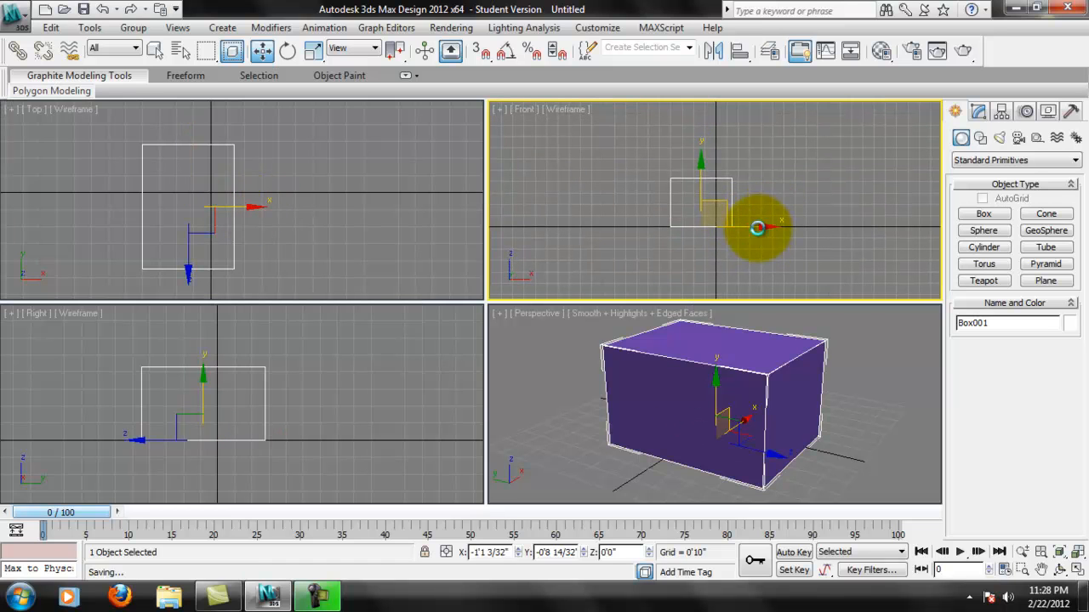
right_click(166, 290)
scroll(238, 174, up, 3)
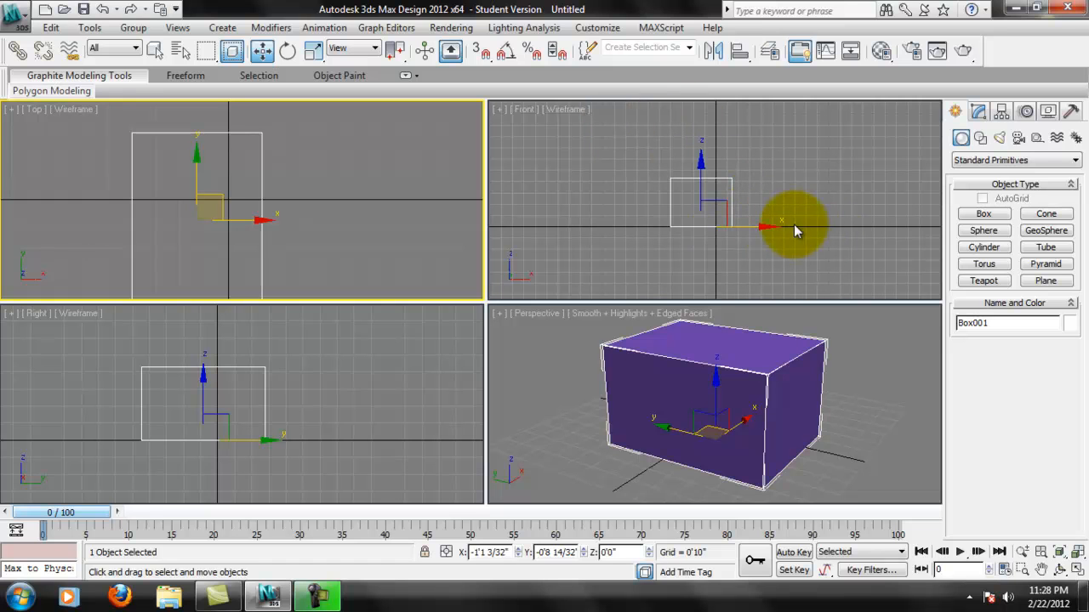
Step: Switch the active viewport among Top, Front, Right and Perspective to examine how the gizmo's axis orientation changes
right_click(570, 168)
right_click(432, 188)
right_click(609, 189)
right_click(456, 176)
right_click(614, 167)
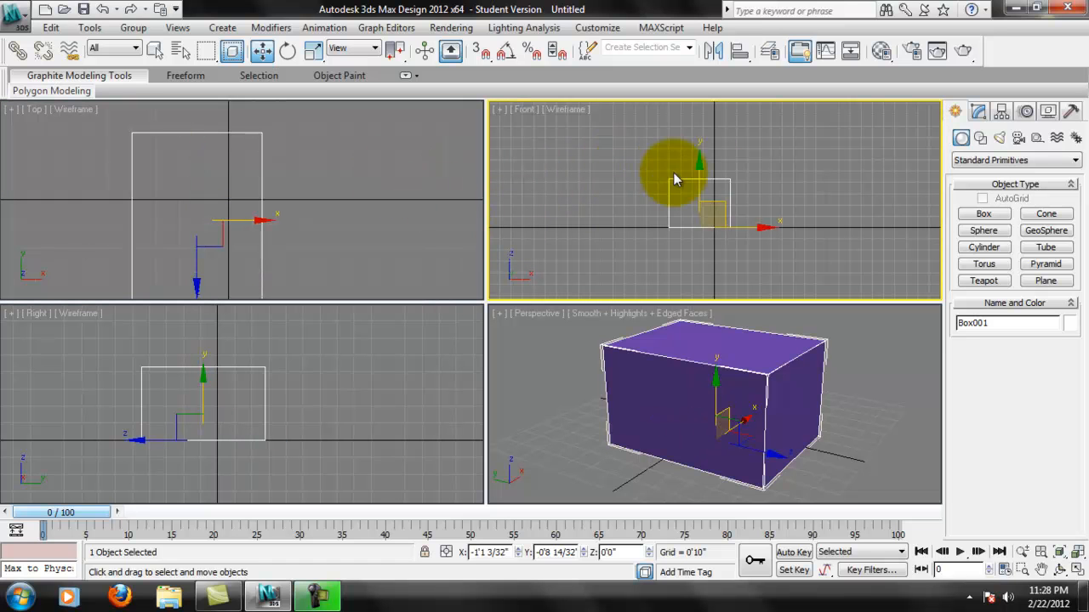
right_click(451, 289)
right_click(492, 376)
right_click(403, 390)
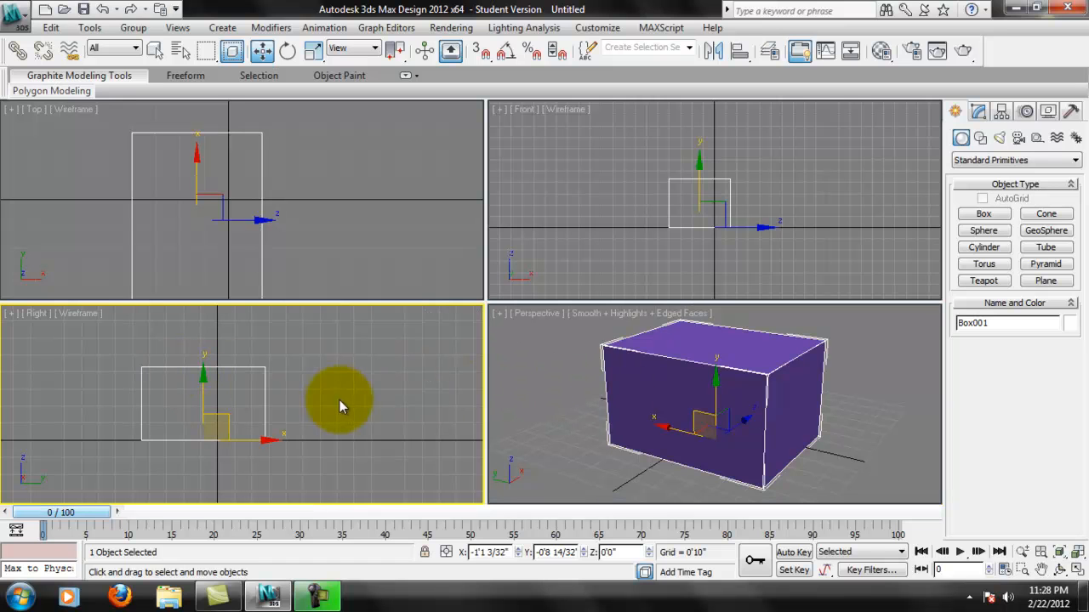
right_click(544, 391)
right_click(629, 199)
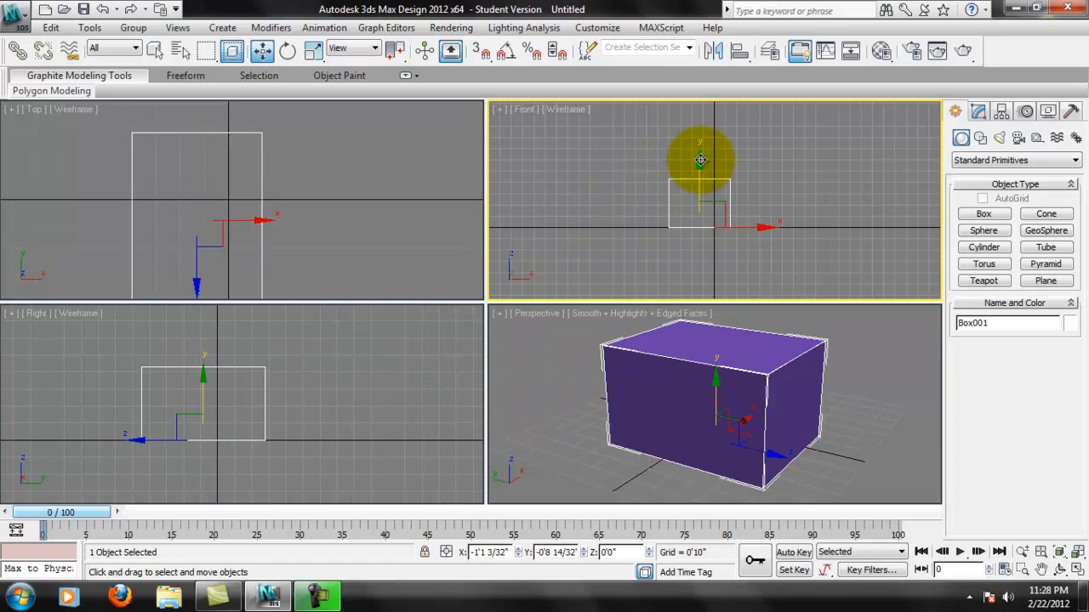
right_click(442, 217)
right_click(382, 427)
right_click(527, 371)
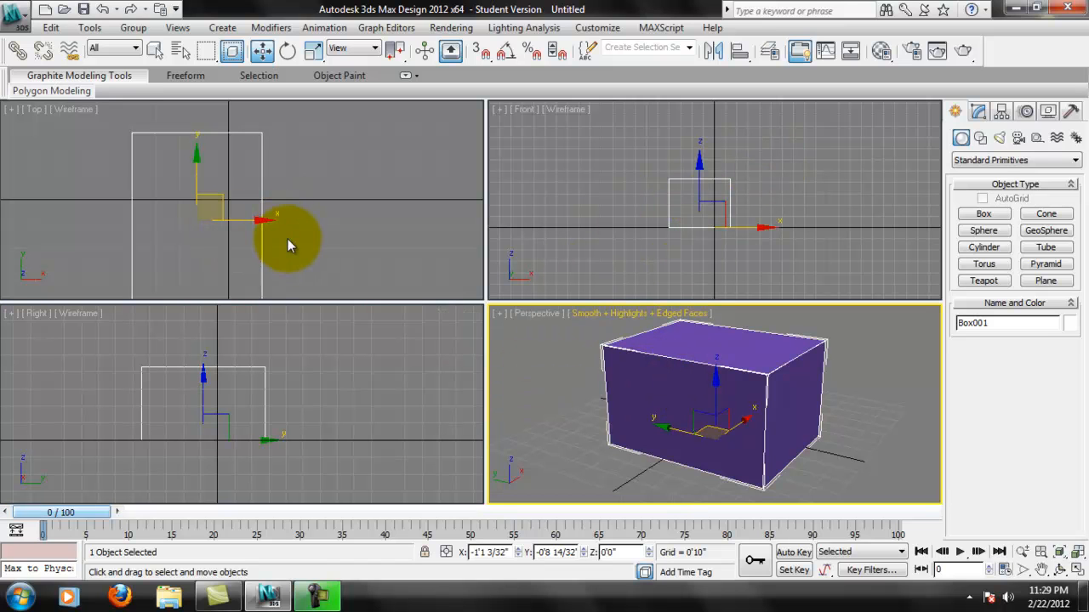
Step: Move the box a short distance along the X axis and along the Y axis in the Top viewport
scroll(295, 226, down, 2)
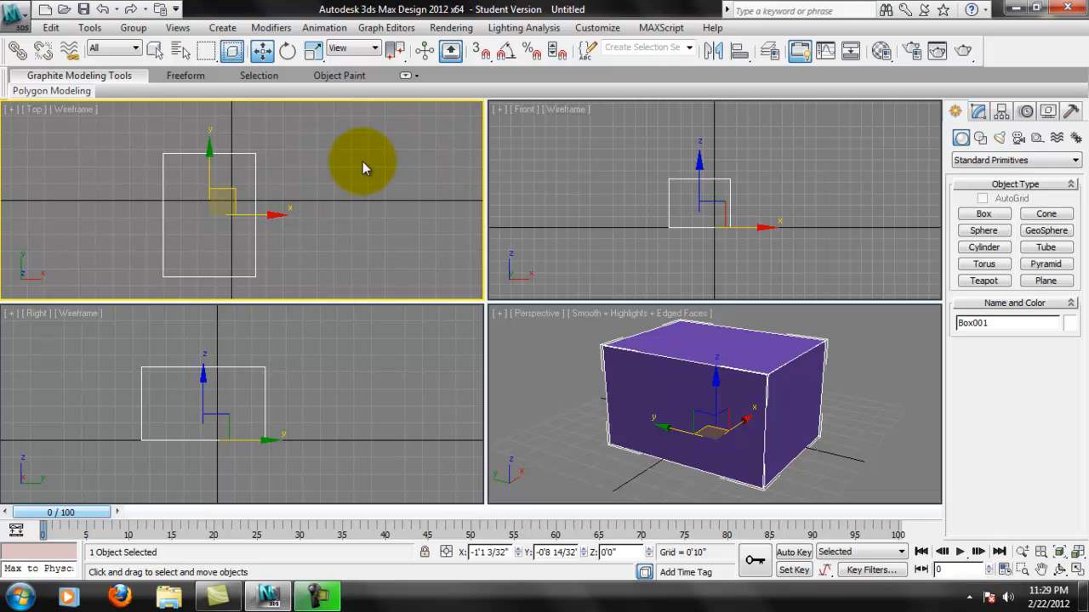
click(263, 51)
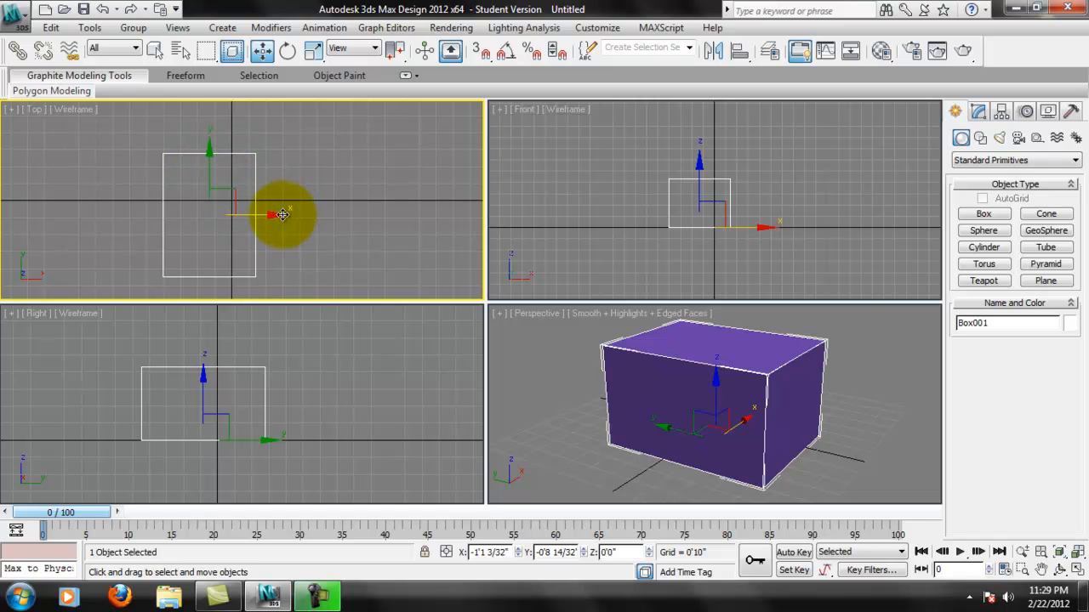
drag(267, 216, 272, 266)
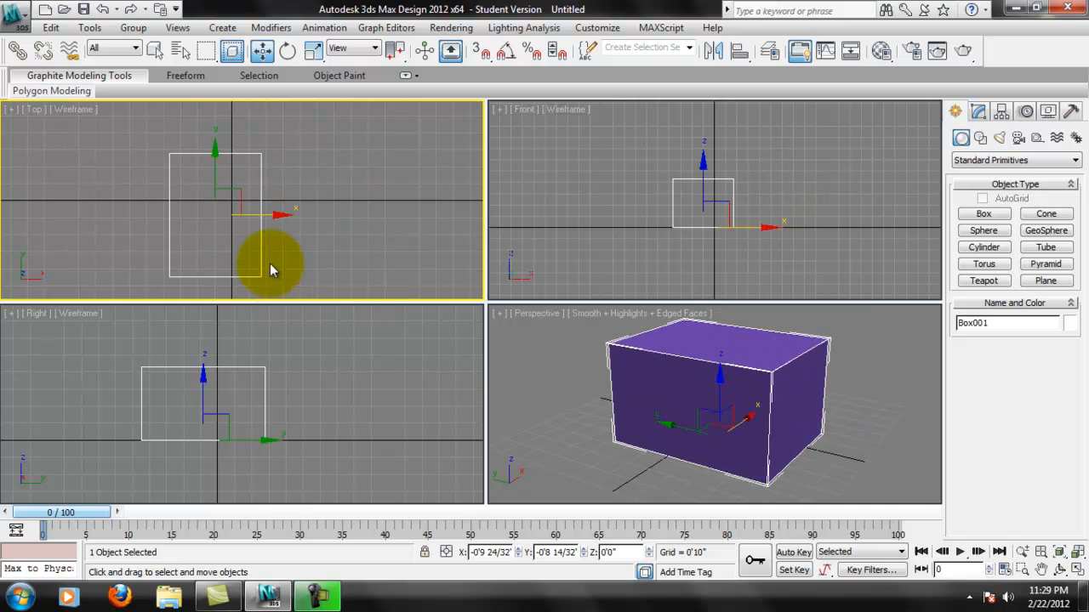
drag(214, 158, 243, 177)
Step: Reselect the box and move it away from the origin in the Top viewport, to about X 6'5", Y 6'6"
click(247, 181)
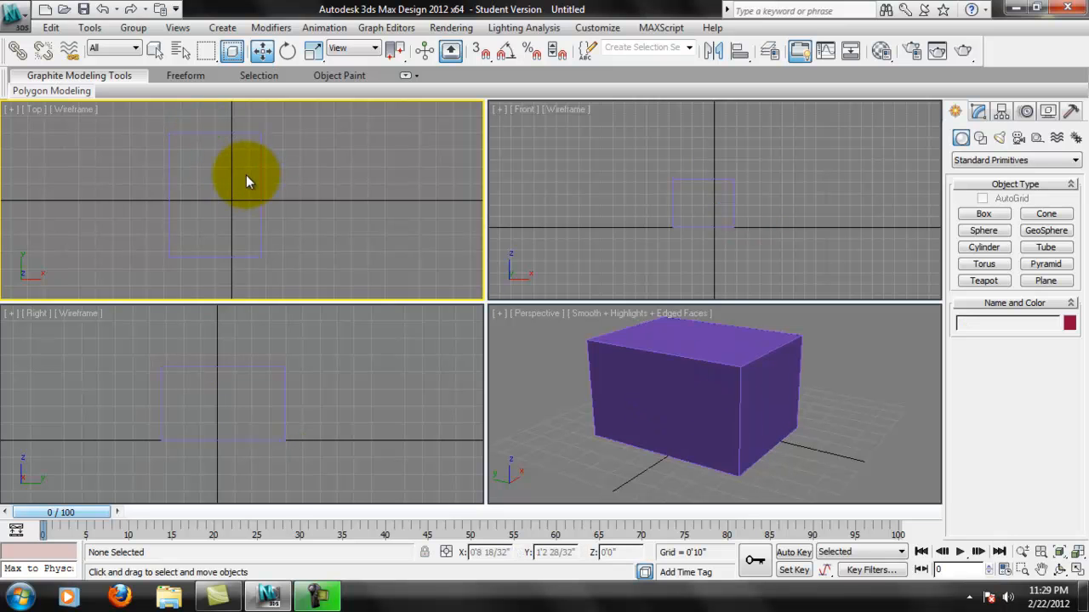
click(244, 178)
drag(238, 165, 265, 177)
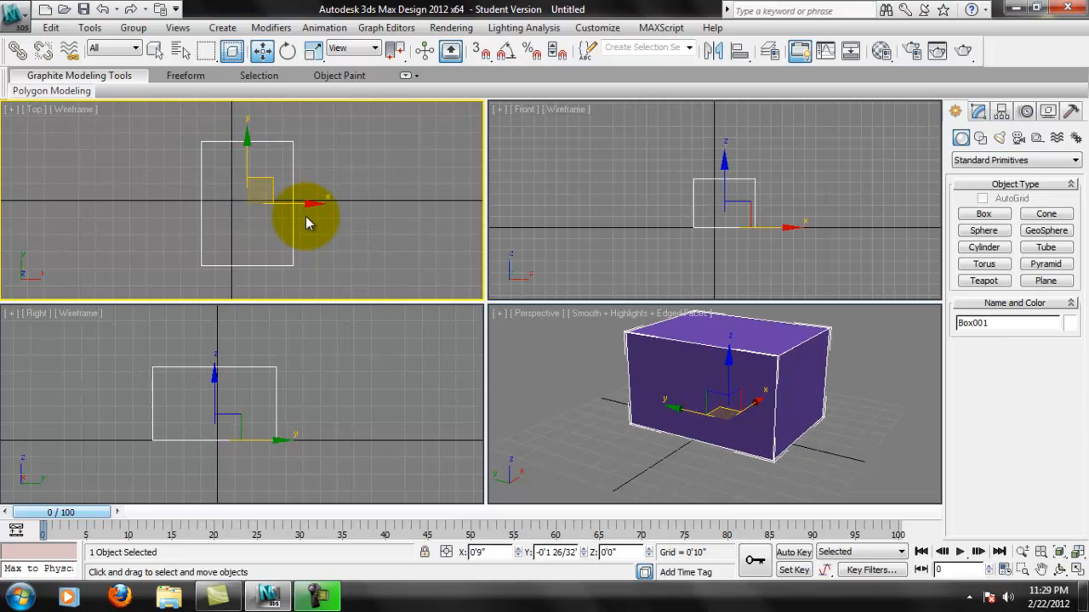
drag(315, 204, 307, 239)
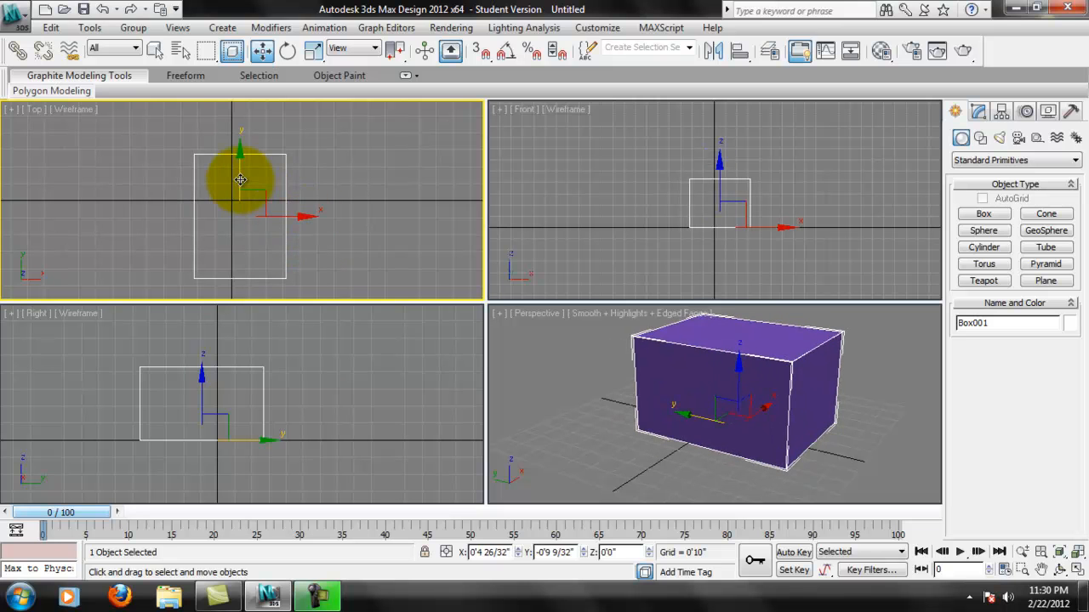
drag(242, 180, 246, 174)
drag(282, 205, 470, 219)
drag(292, 214, 394, 51)
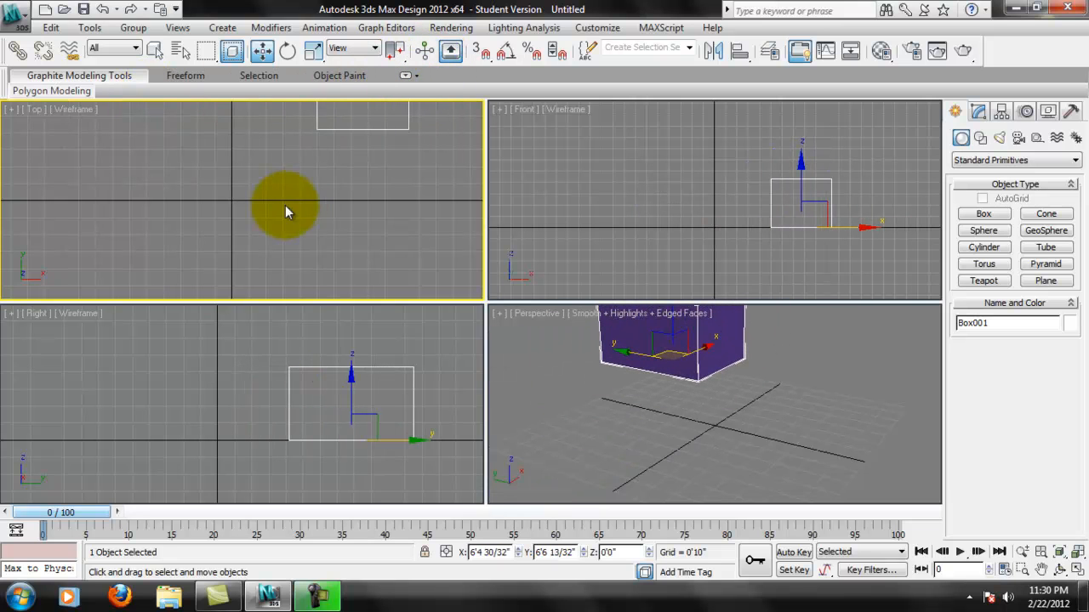
Step: Create a second box at the origin by keyboard entry, with length, width and height of 1'0"
click(984, 213)
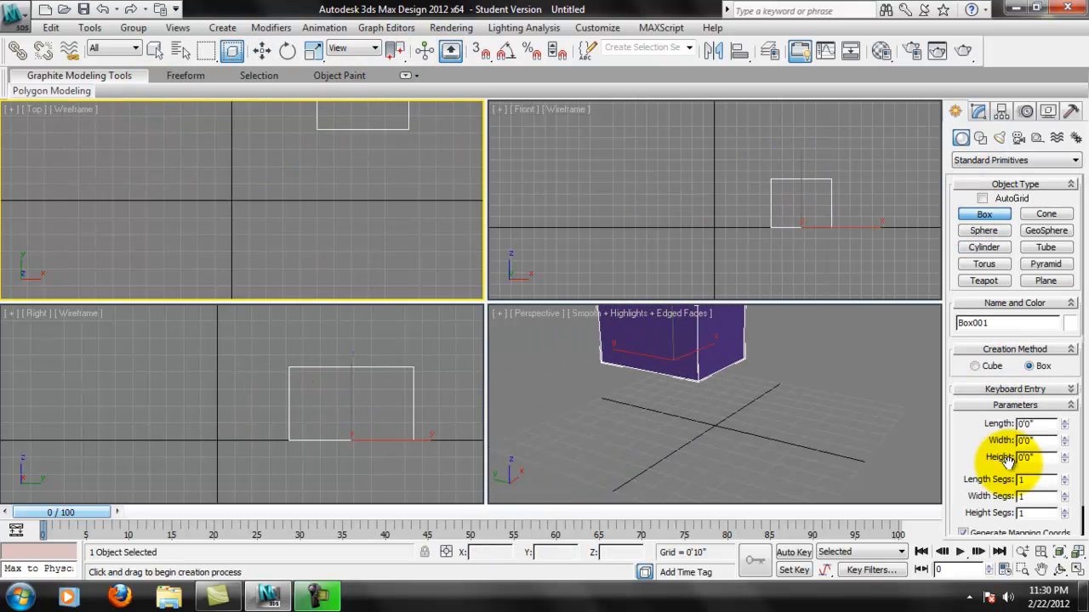
click(1041, 392)
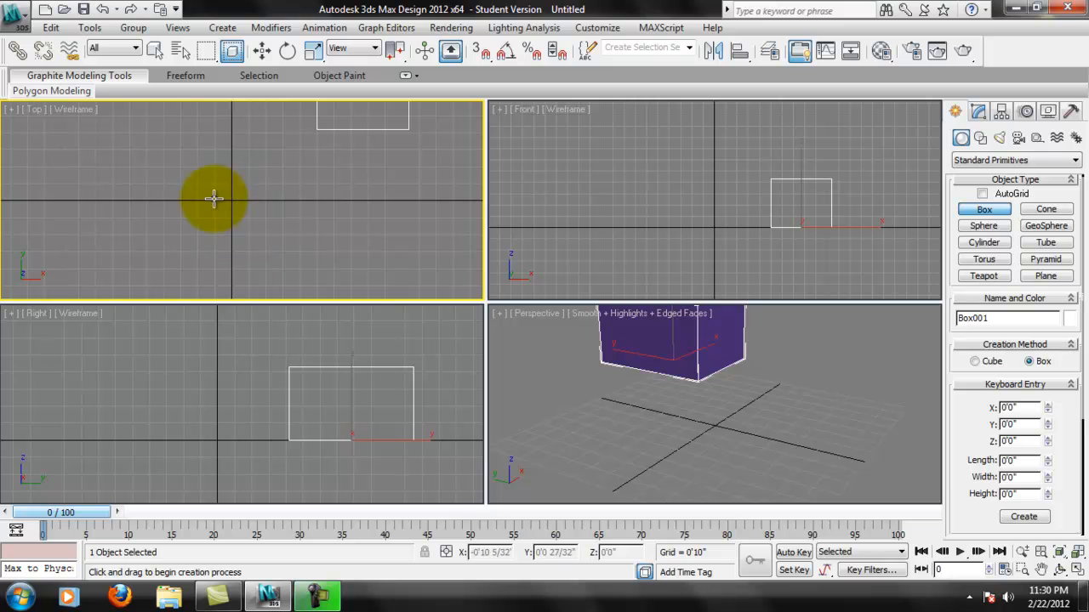
click(1023, 460)
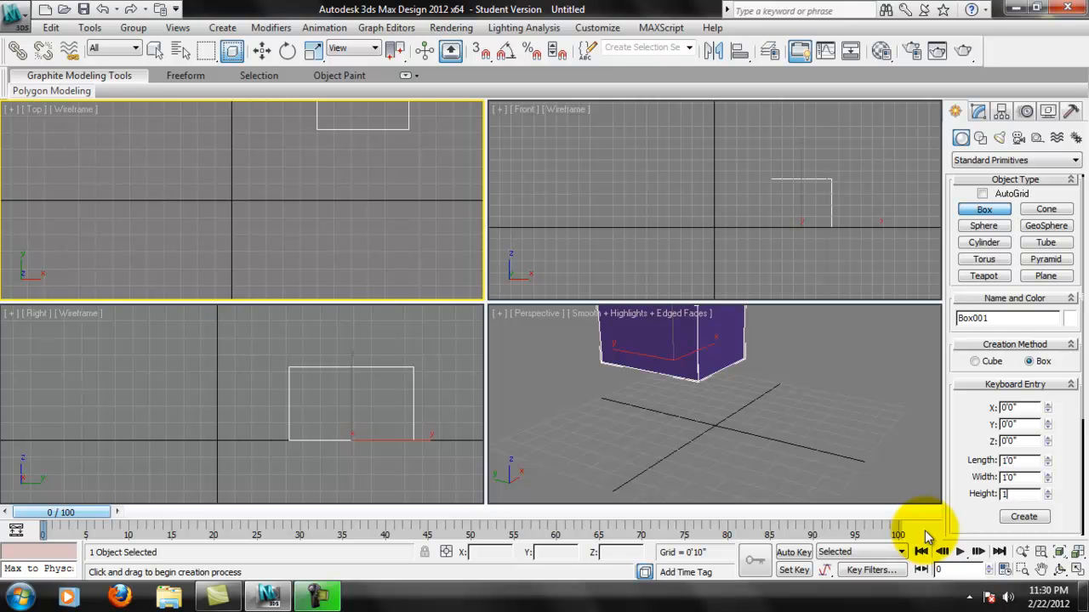
click(1024, 516)
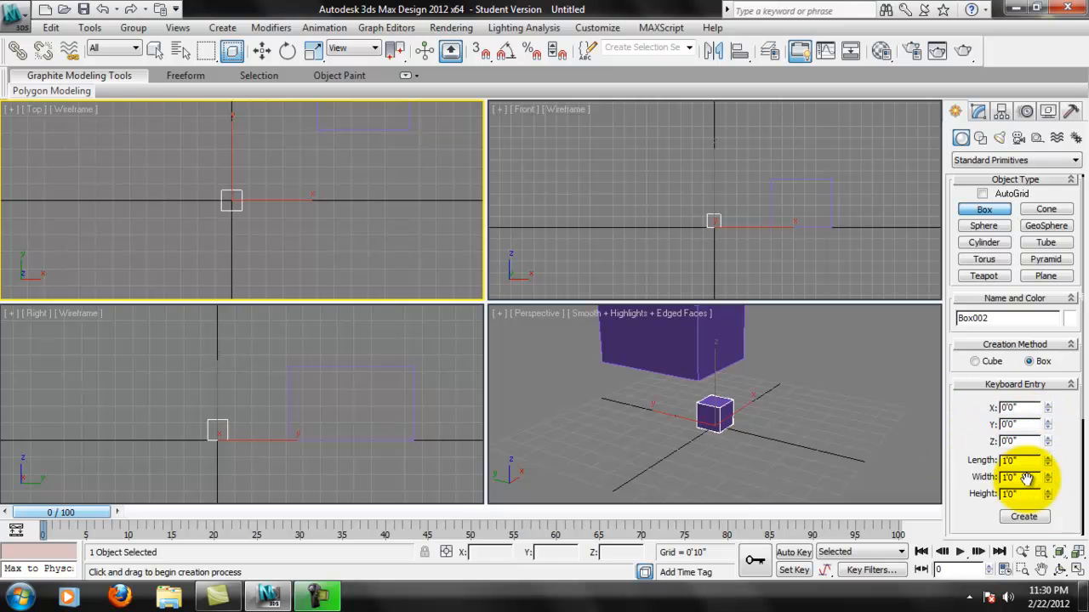
Step: Collapse the keyboard entry settings to review the small box's parameters, and view both boxes in Perspective
scroll(1048, 502, down, 2)
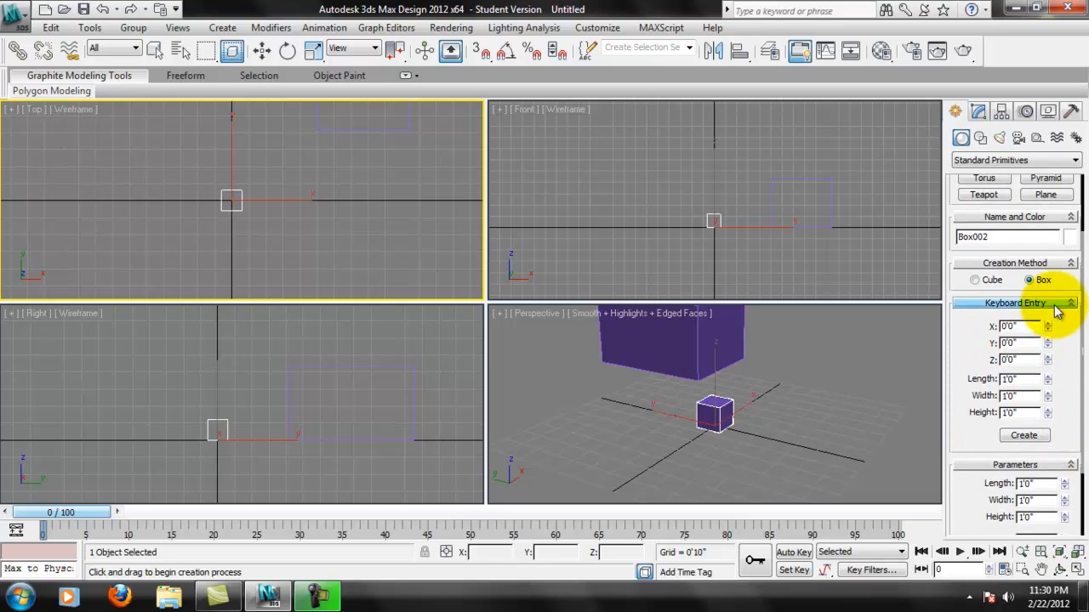
scroll(1057, 312, up, 2)
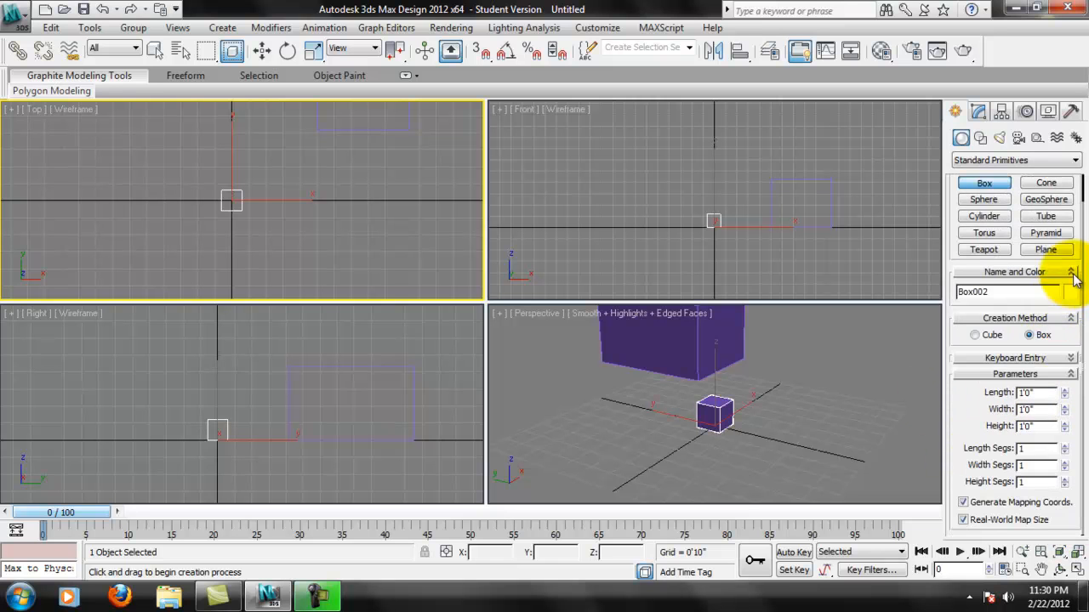
click(1050, 358)
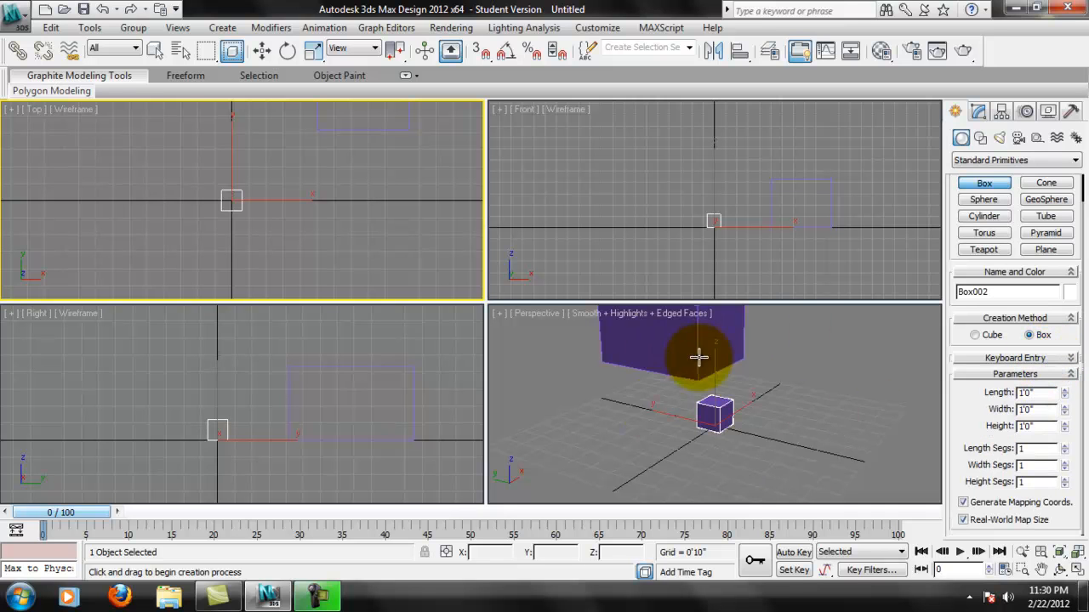
click(724, 343)
middle_drag(739, 399, 737, 420)
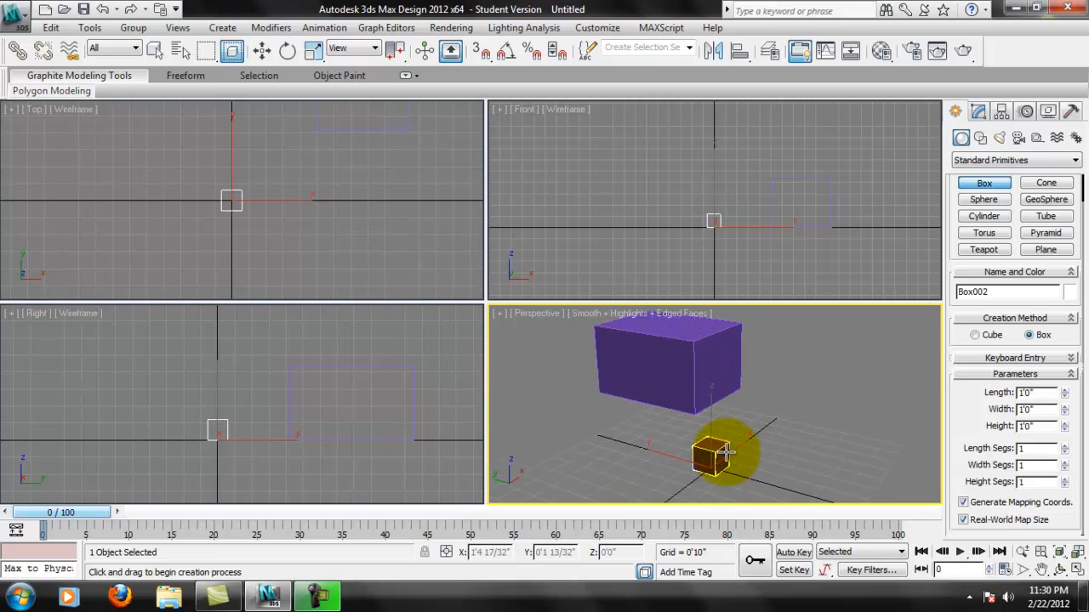
Step: Delete both the small box at the origin and the large box, leaving the scene empty
click(262, 51)
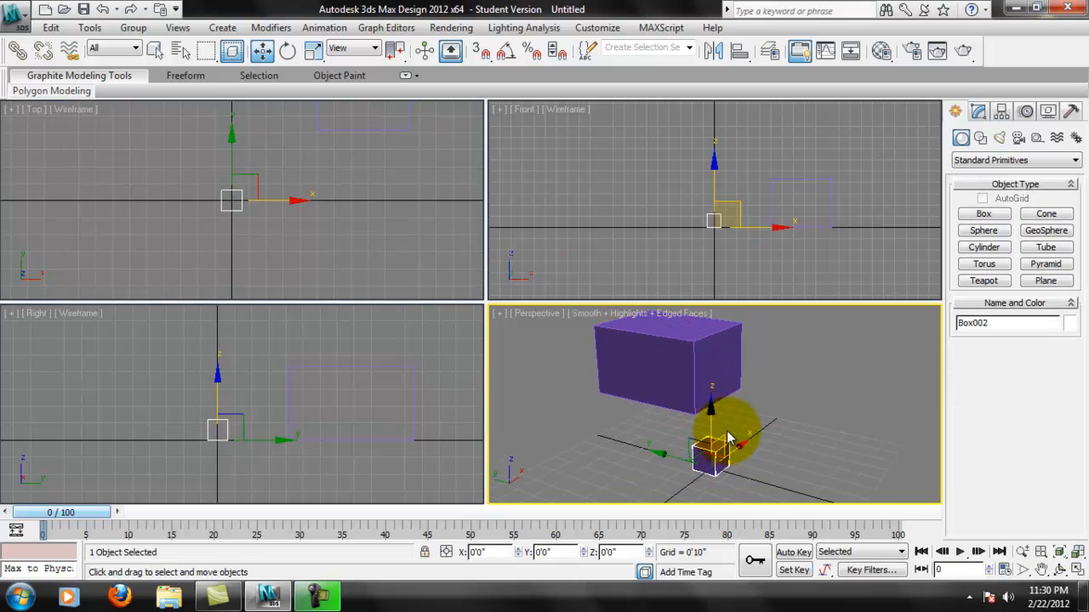
key(Delete)
click(712, 352)
key(Delete)
Step: Create a box freehand around the origin in the Top viewport, about 5'5" long, 6'11" wide and 4'5" high
click(984, 213)
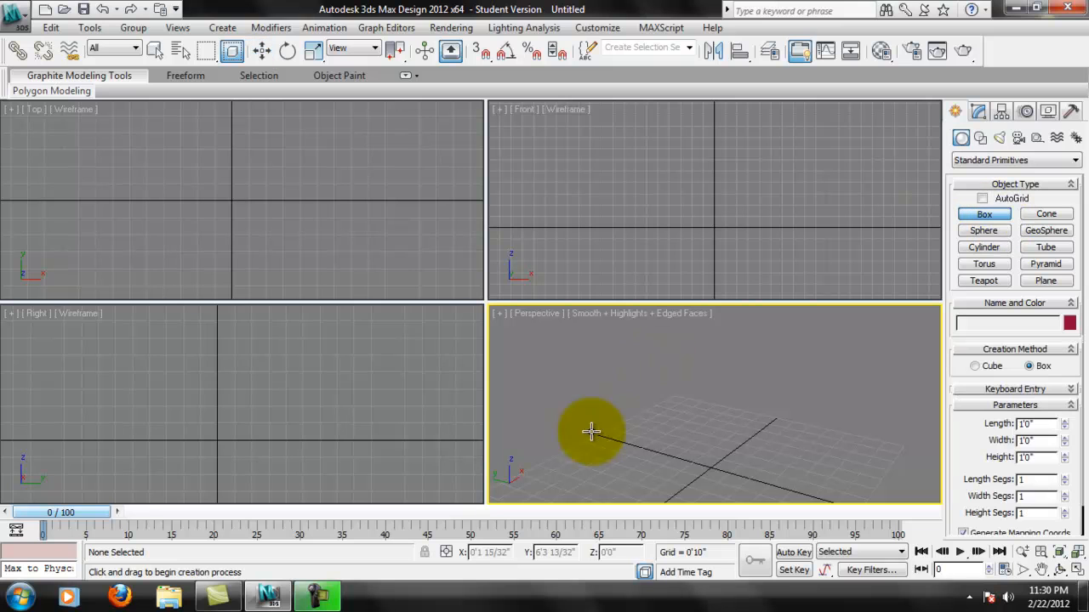
click(227, 209)
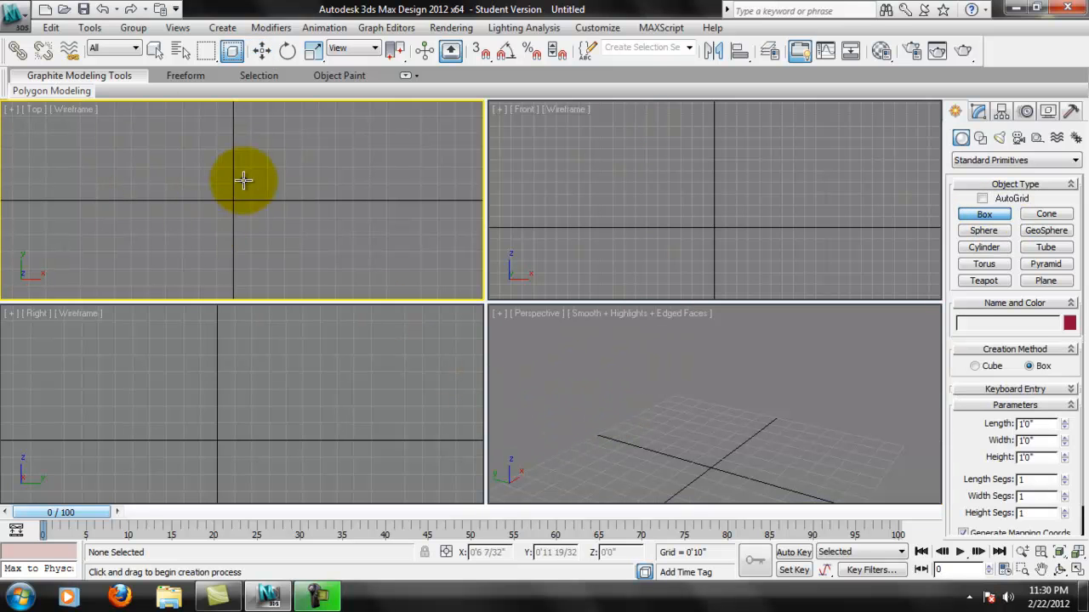
drag(168, 151, 311, 261)
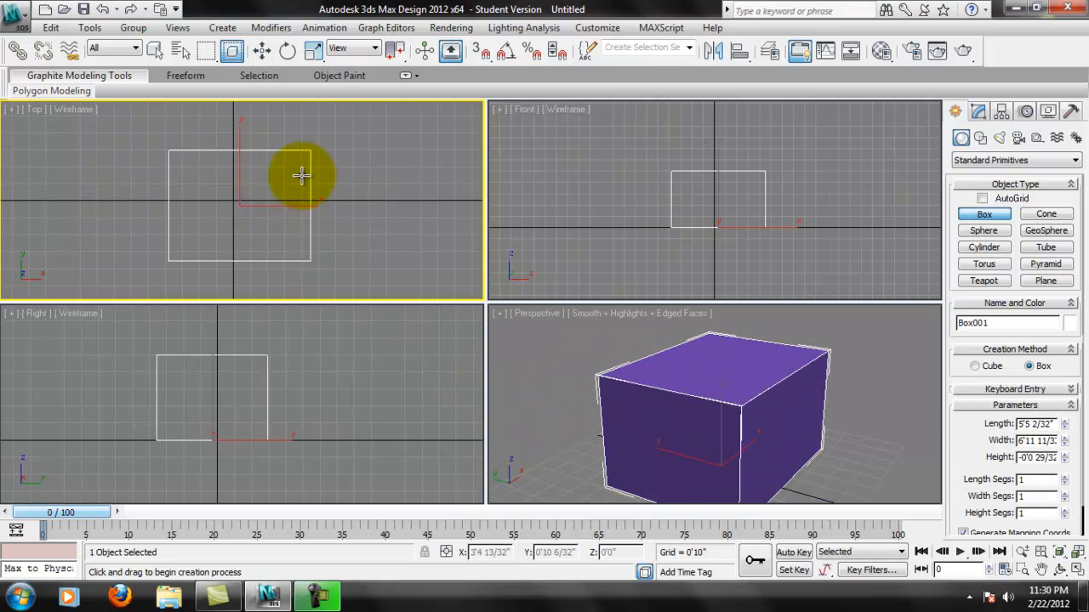
click(734, 330)
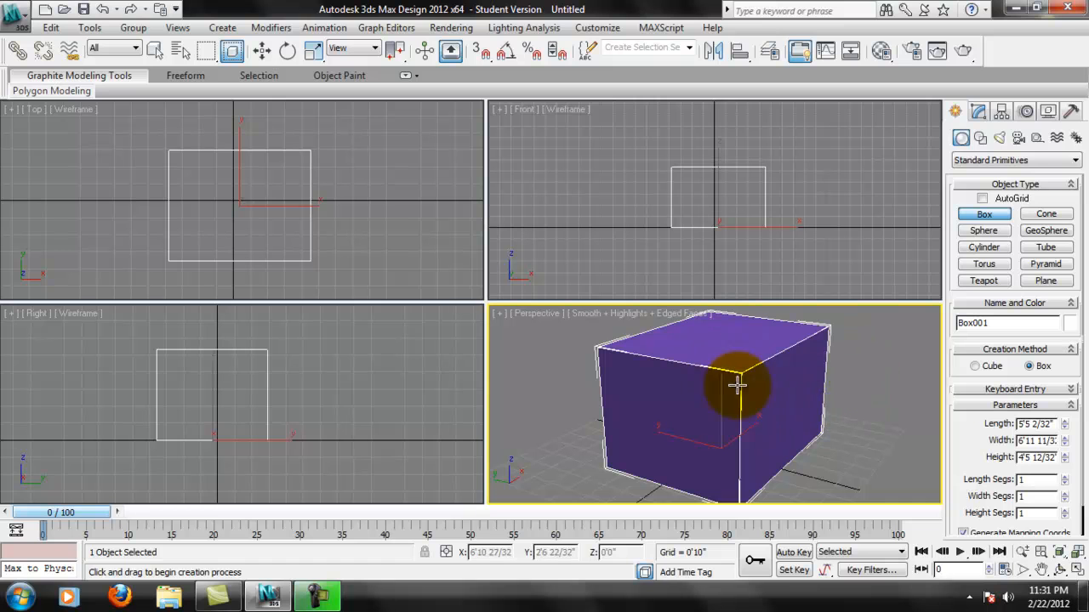
Step: Compare the existing box's editable parameters with the creation parameters offered for a new box
click(978, 111)
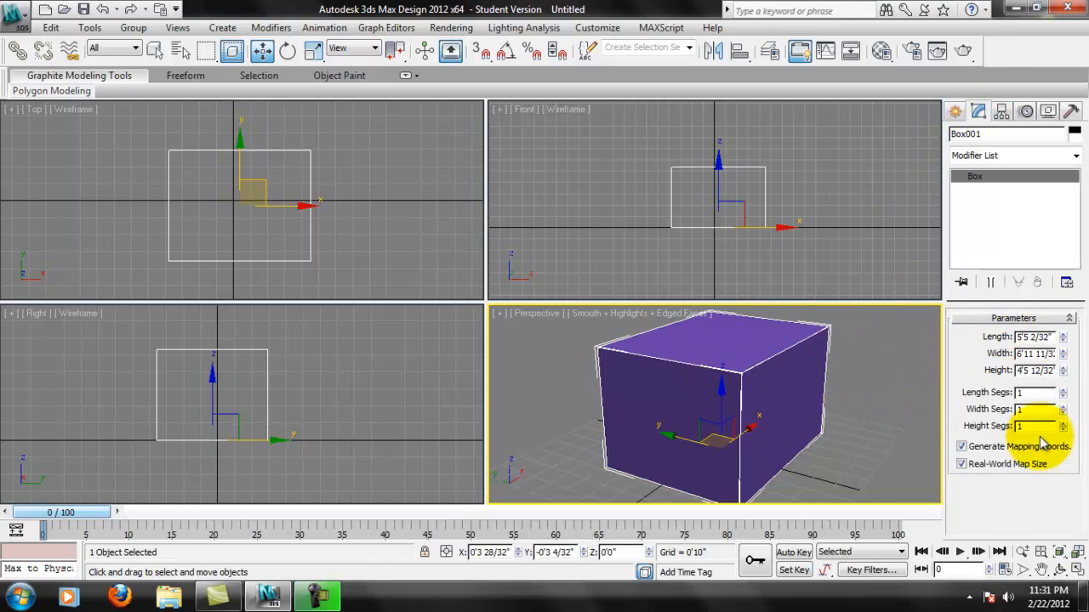
click(956, 112)
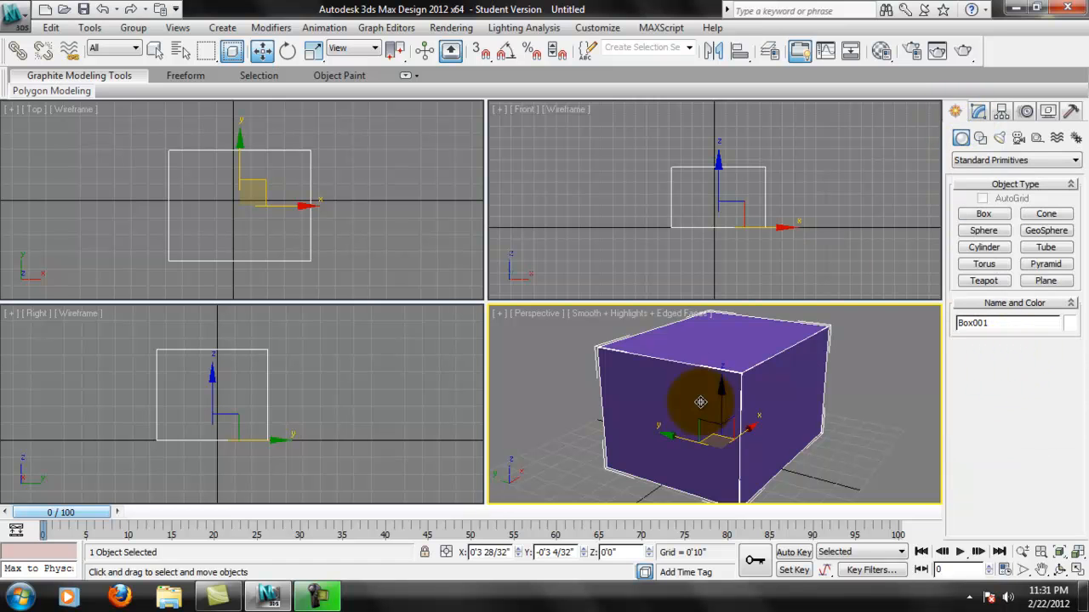
click(987, 214)
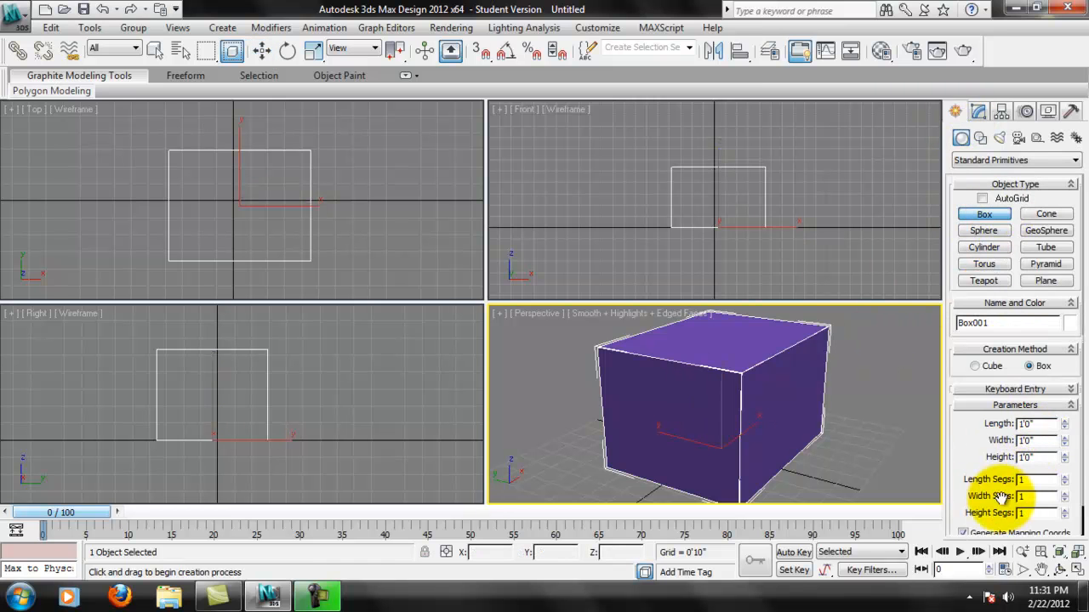
Step: Modify the existing box's parameters, setting its length, width and height each to 12"
click(978, 112)
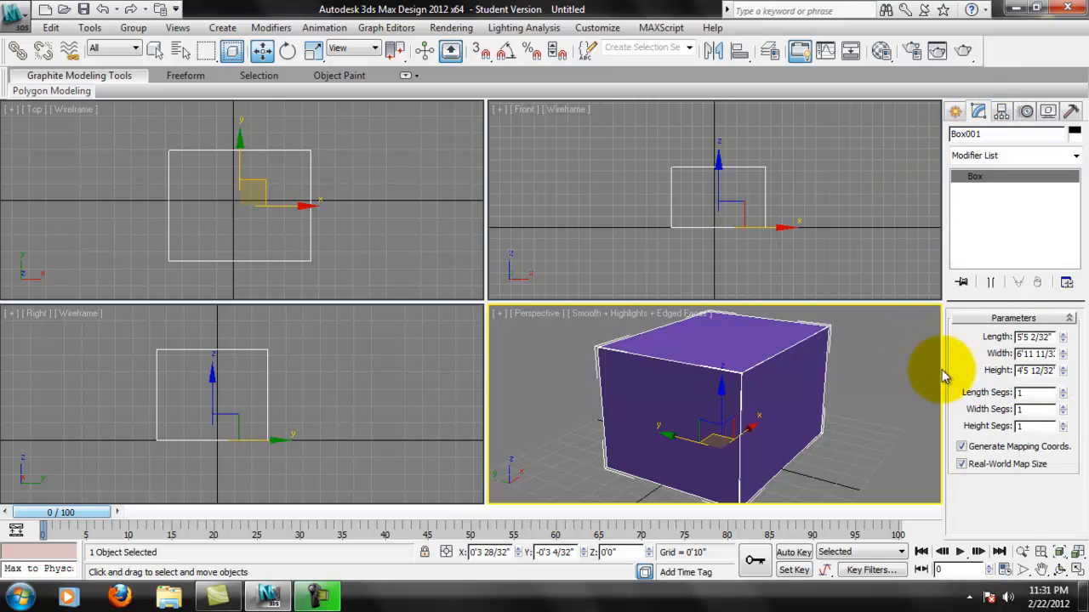
double_click(1048, 337)
text(12")
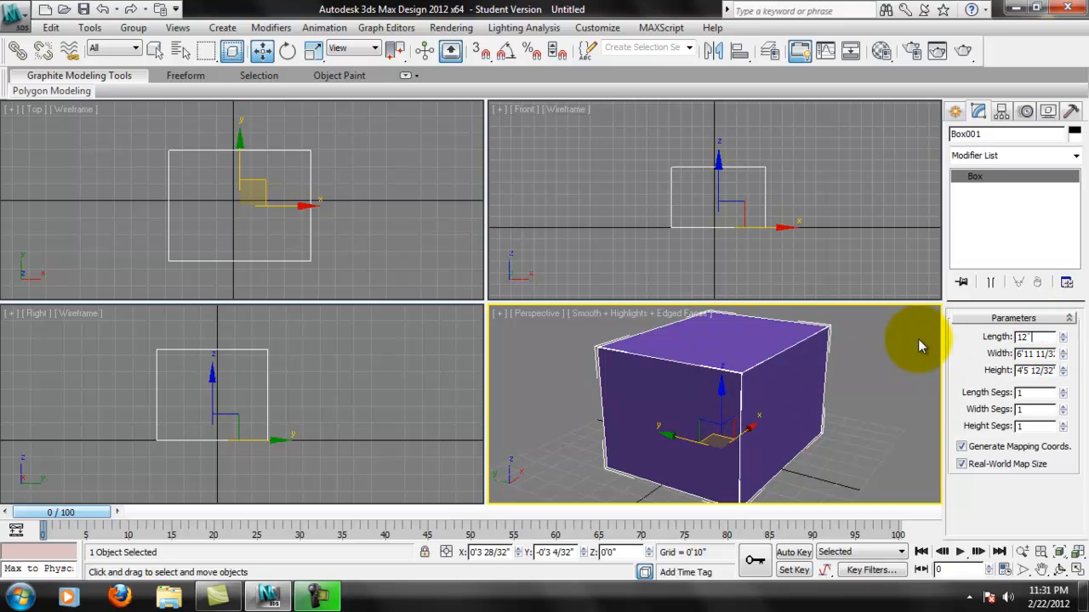
key(Tab)
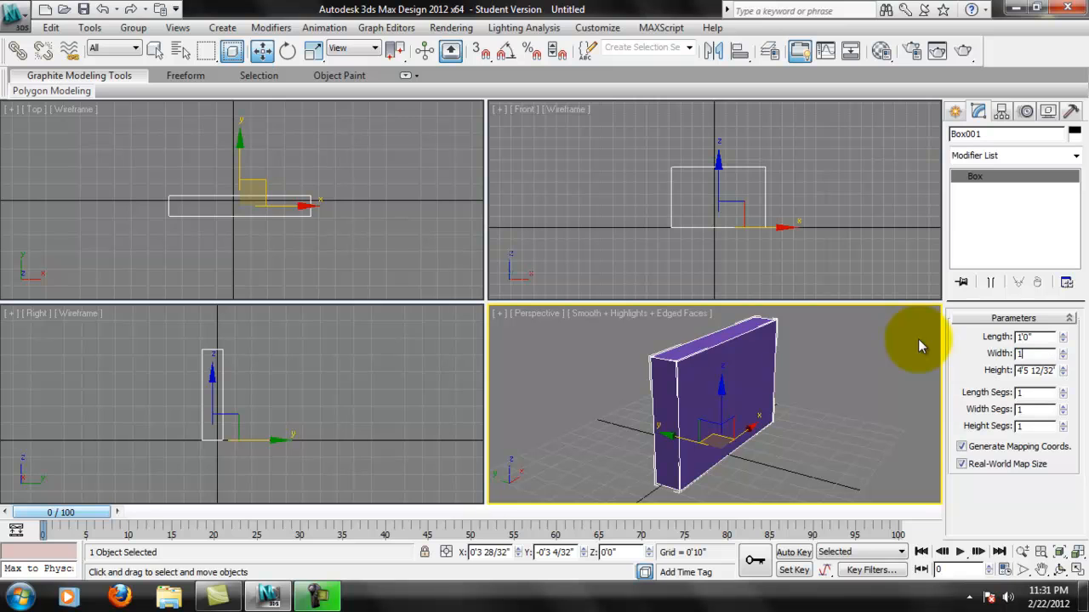
text(12")
key(Tab)
text(12)
key(Return)
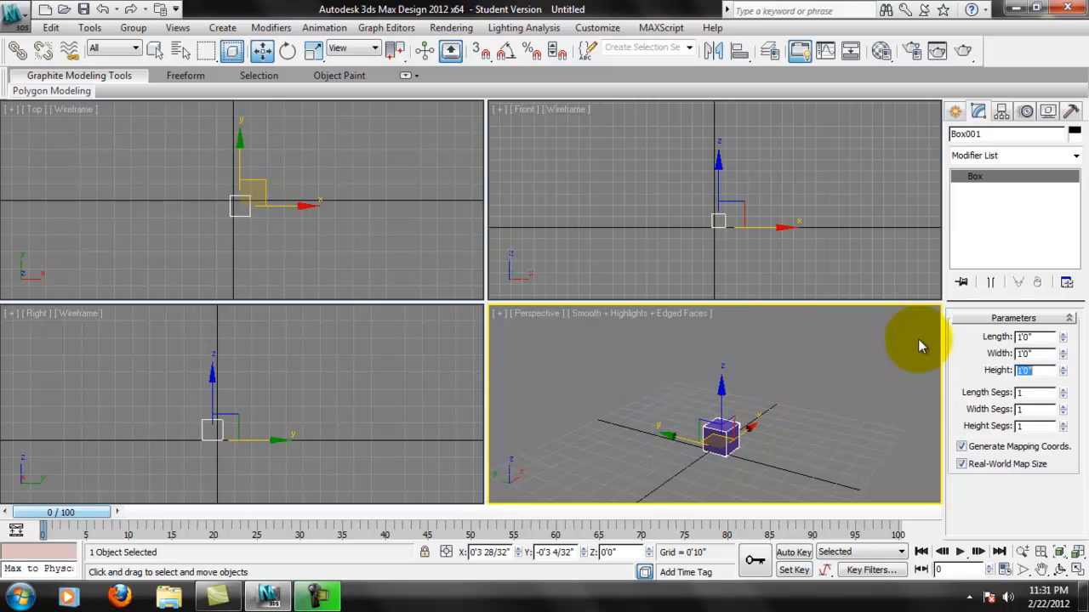
Step: Examine the resized box up close from several sides in the Perspective viewport
middle_drag(719, 440, 725, 381)
scroll(724, 381, up, 3)
middle_drag(782, 345, 747, 407)
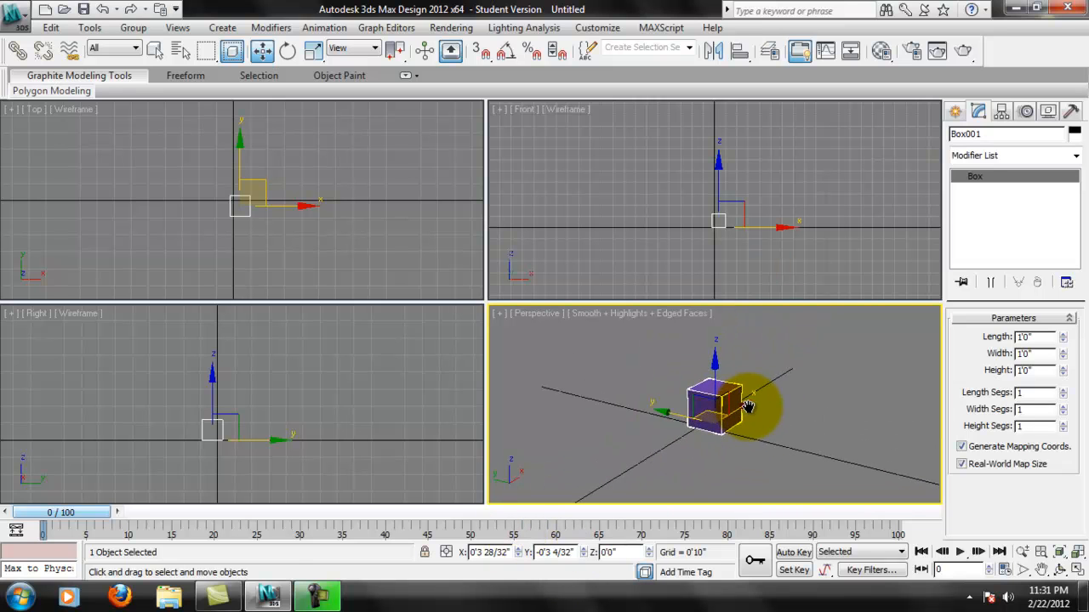
scroll(719, 382, up, 6)
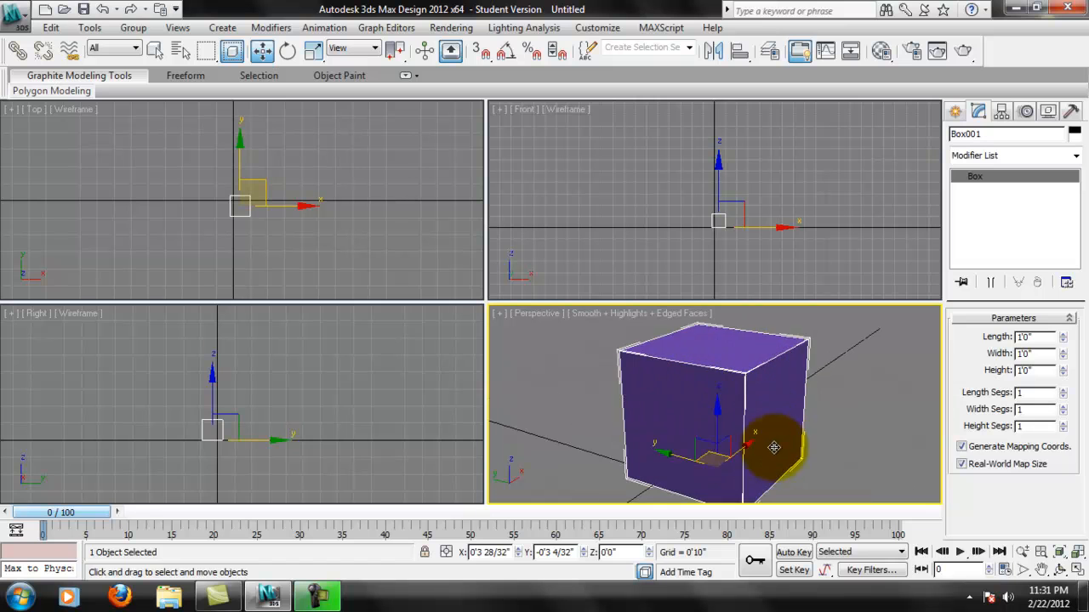
mouse_move(772, 446)
middle_down()
mouse_move(772, 431)
mouse_move(760, 435)
middle_up()
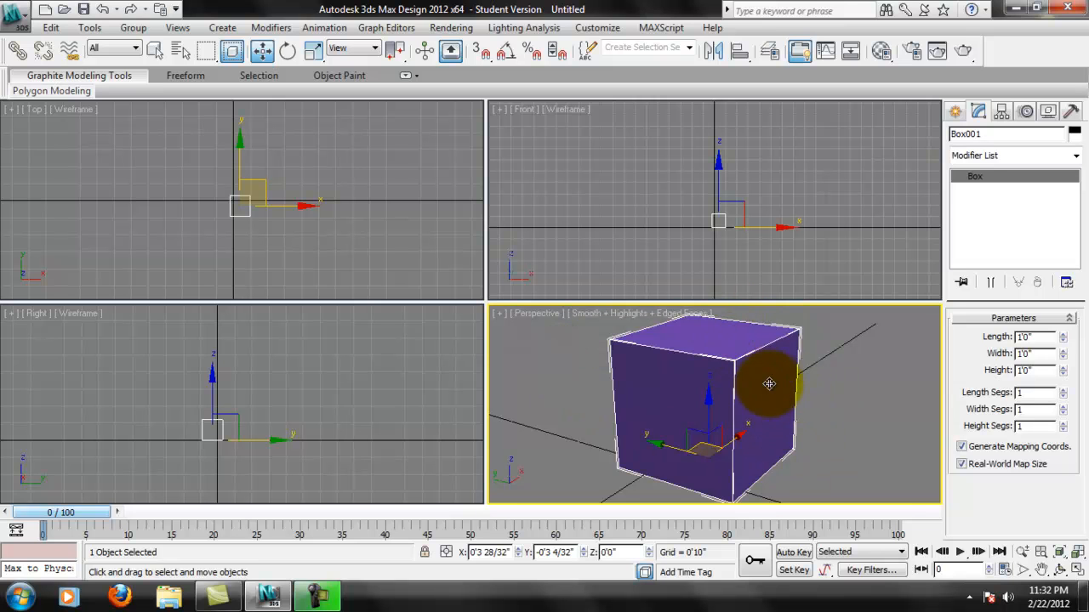
middle_drag(863, 390, 516, 363)
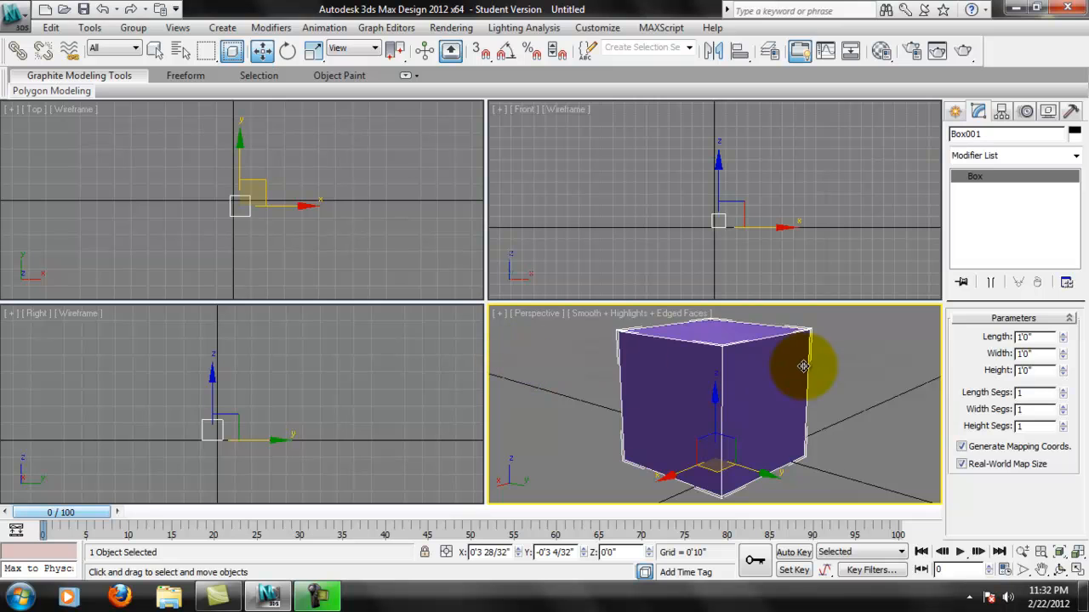
alt+middle_drag(864, 346, 848, 368)
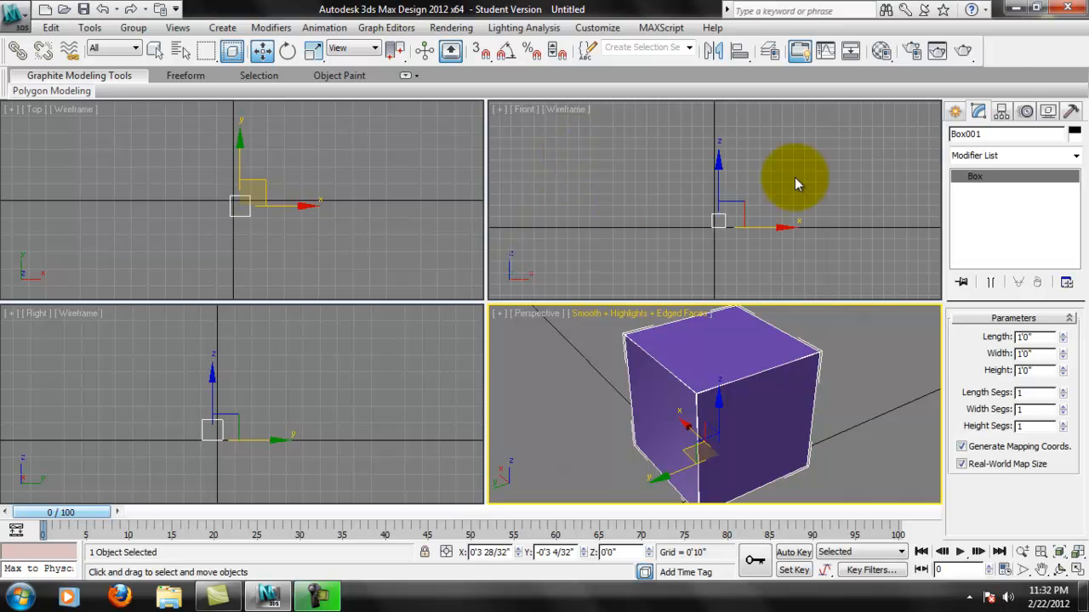
Step: Draw a circle spline from its center beside the box in the Top viewport, with a radius of about 1'3"
click(956, 111)
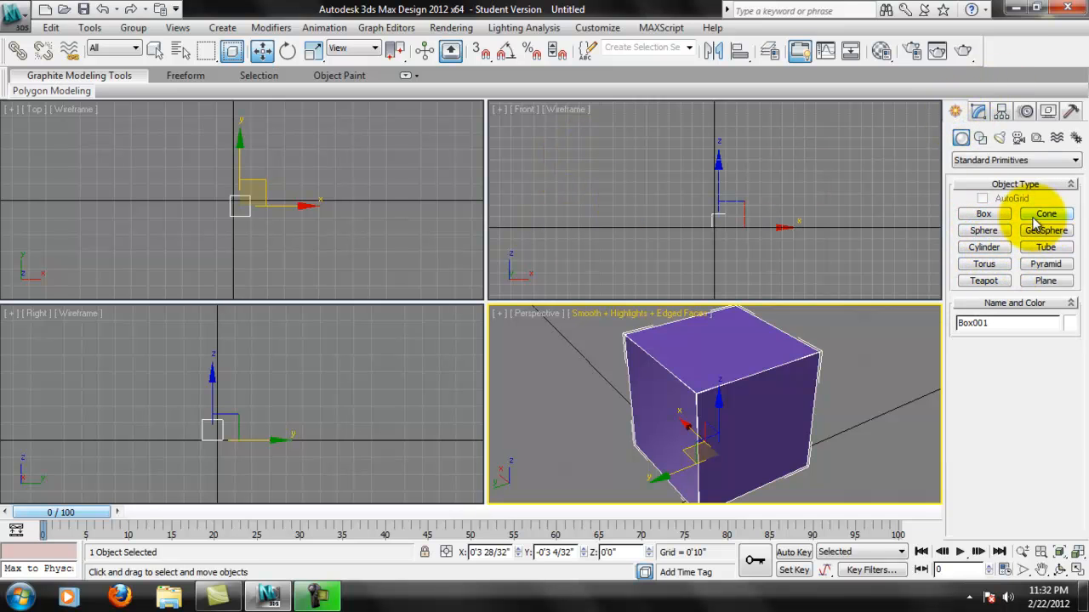
click(980, 138)
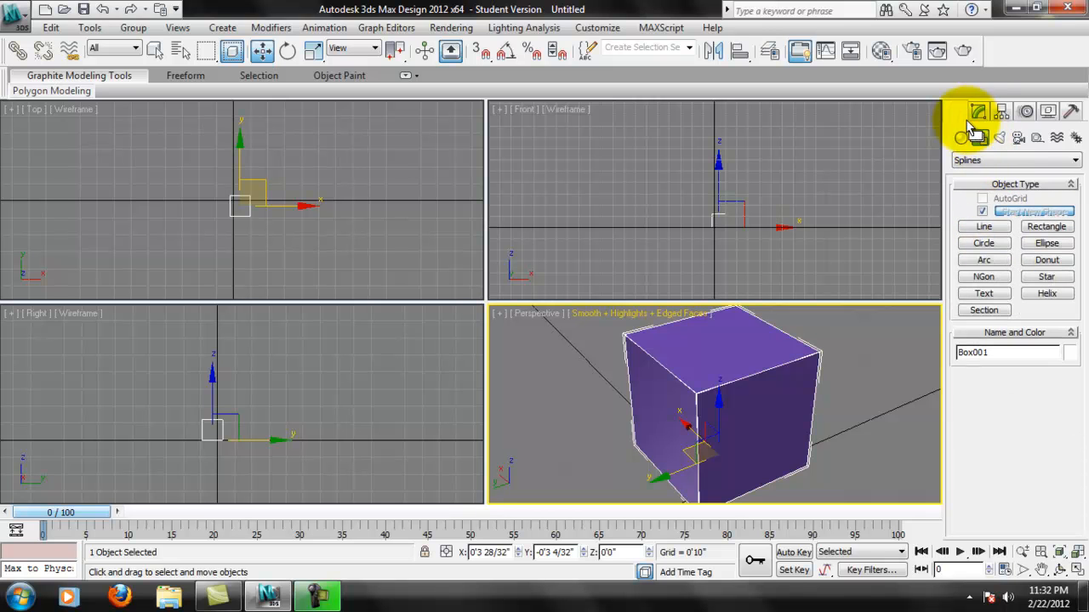
click(1000, 246)
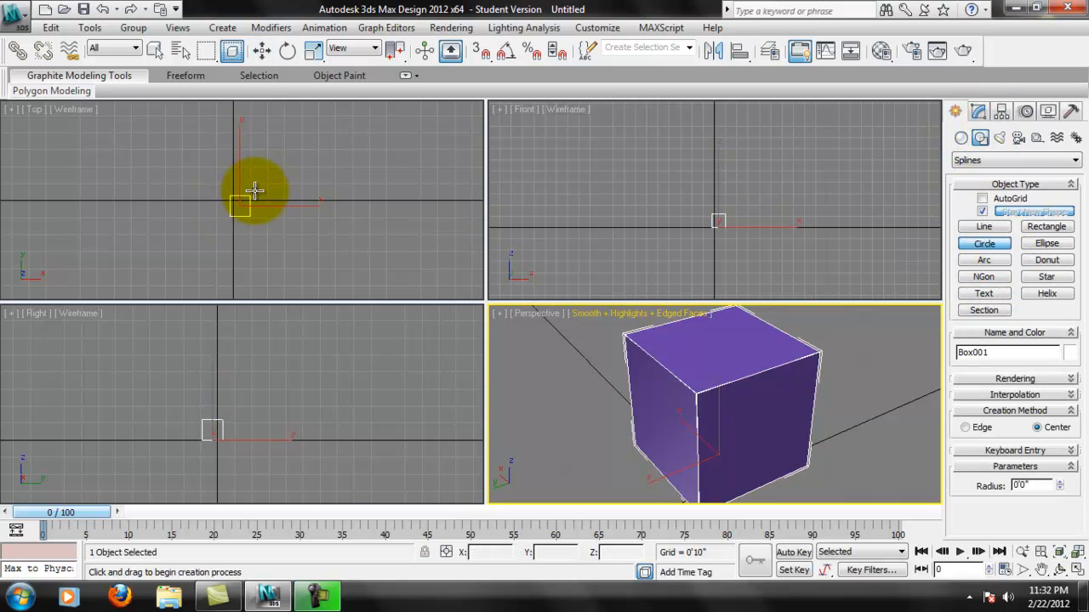
click(297, 178)
drag(324, 194, 323, 194)
drag(304, 189, 297, 186)
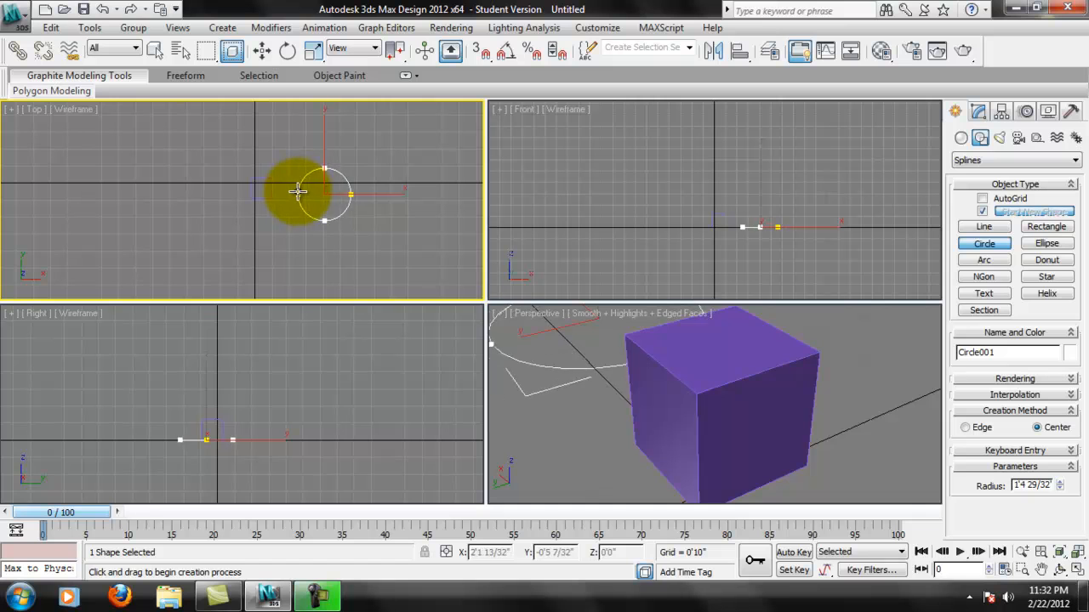
Step: Inspect the circle's outline closely in the Top viewport to see how its curve is segmented
middle_drag(405, 164, 289, 190)
scroll(289, 189, up, 2)
scroll(376, 119, up, 1)
middle_drag(361, 111, 330, 186)
scroll(377, 191, up, 3)
middle_drag(427, 197, 333, 210)
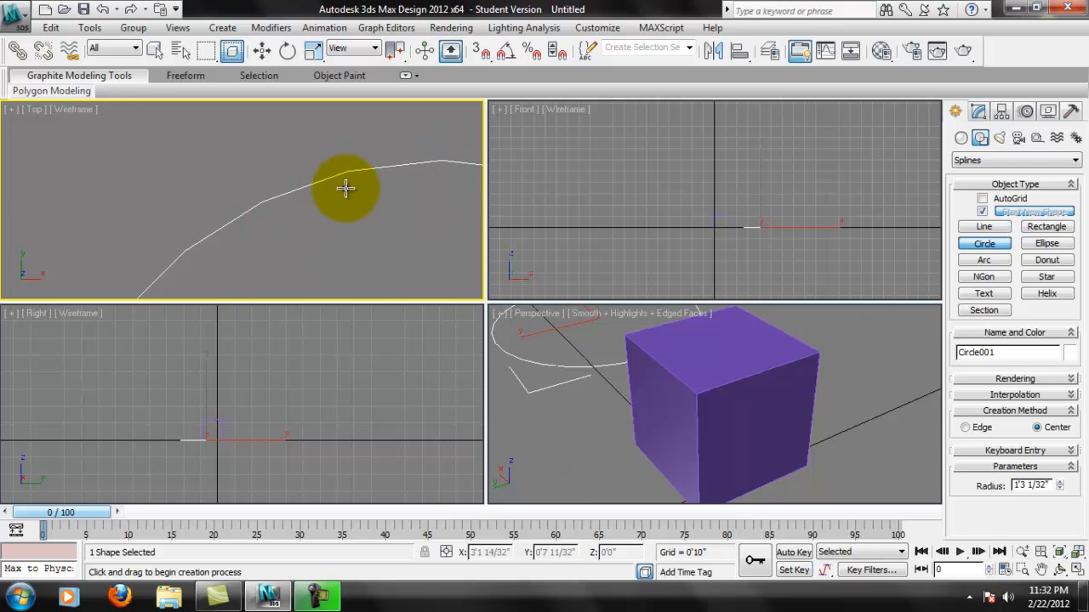
middle_drag(375, 193, 363, 180)
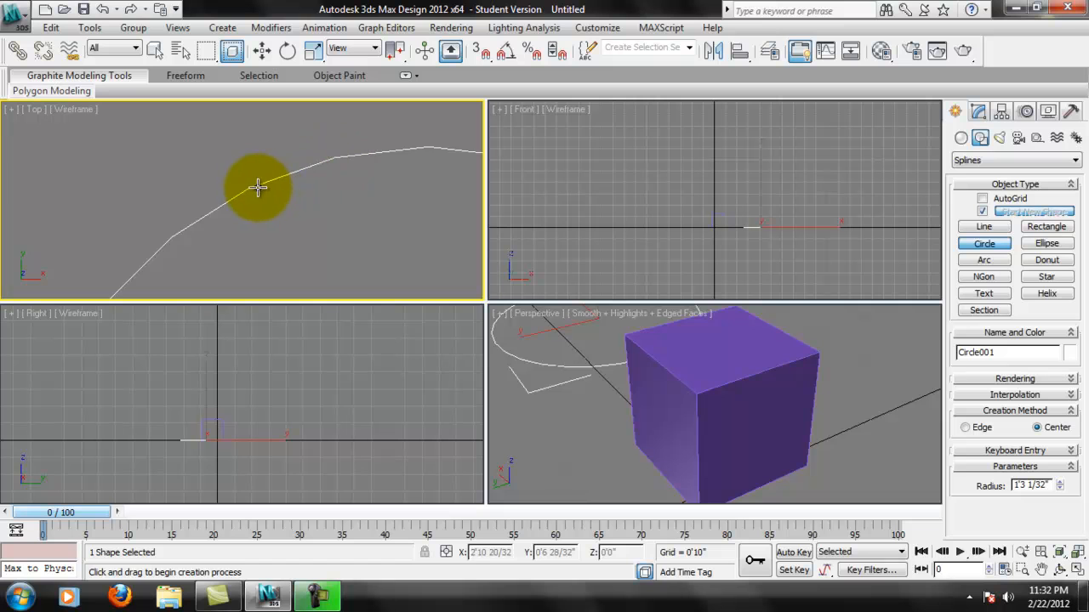
middle_drag(298, 232, 243, 202)
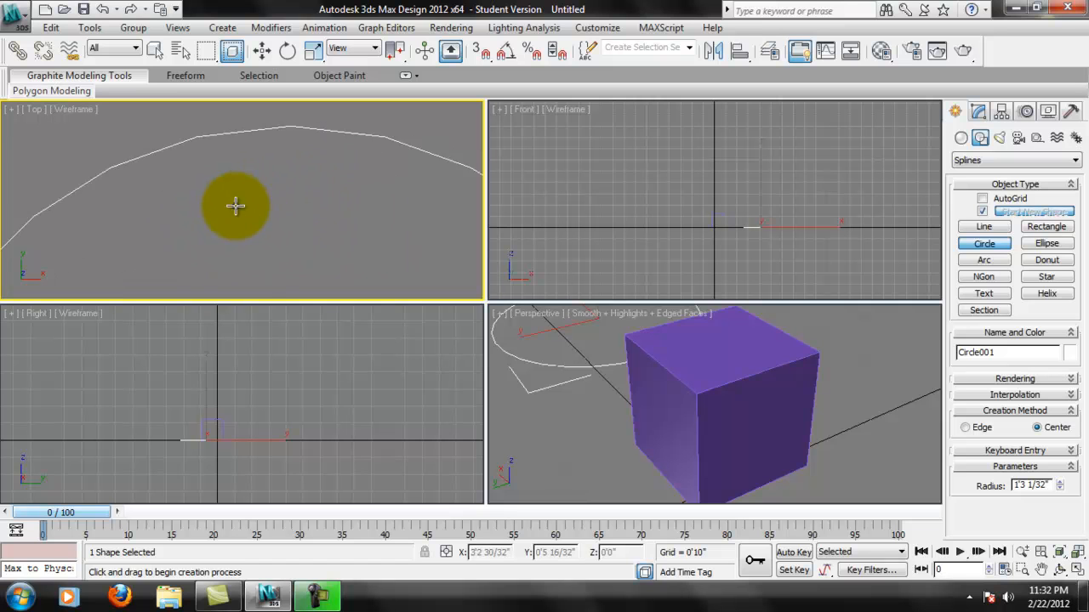
scroll(281, 204, down, 8)
middle_drag(310, 199, 253, 201)
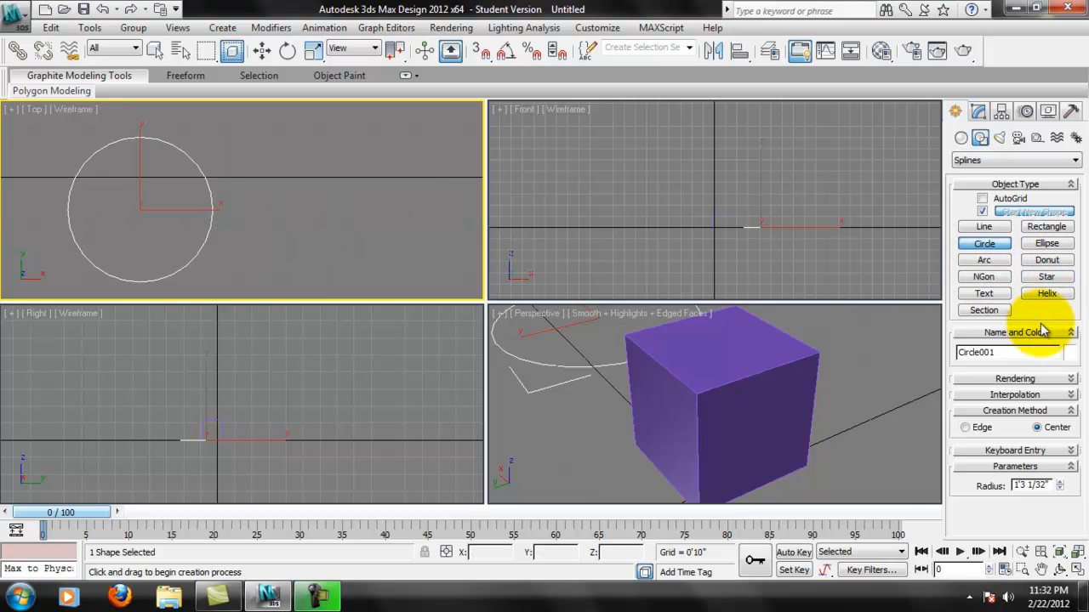
Step: Draw an inscribed six-sided NGon beside the circle in the Top viewport, with a radius of about 1'4"
click(984, 276)
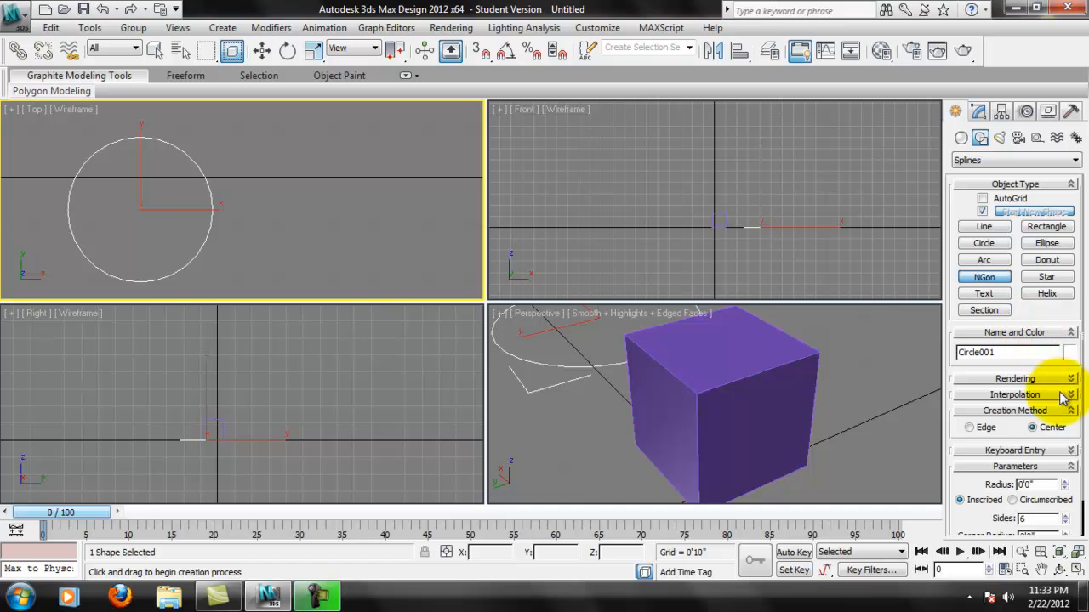
scroll(996, 486, down, 2)
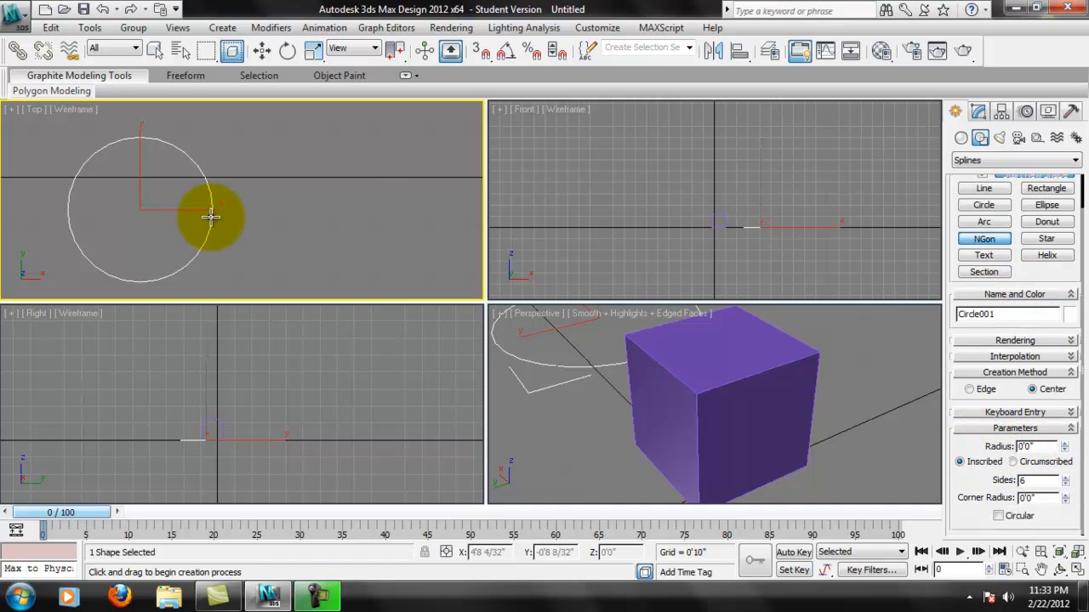
drag(353, 211, 277, 204)
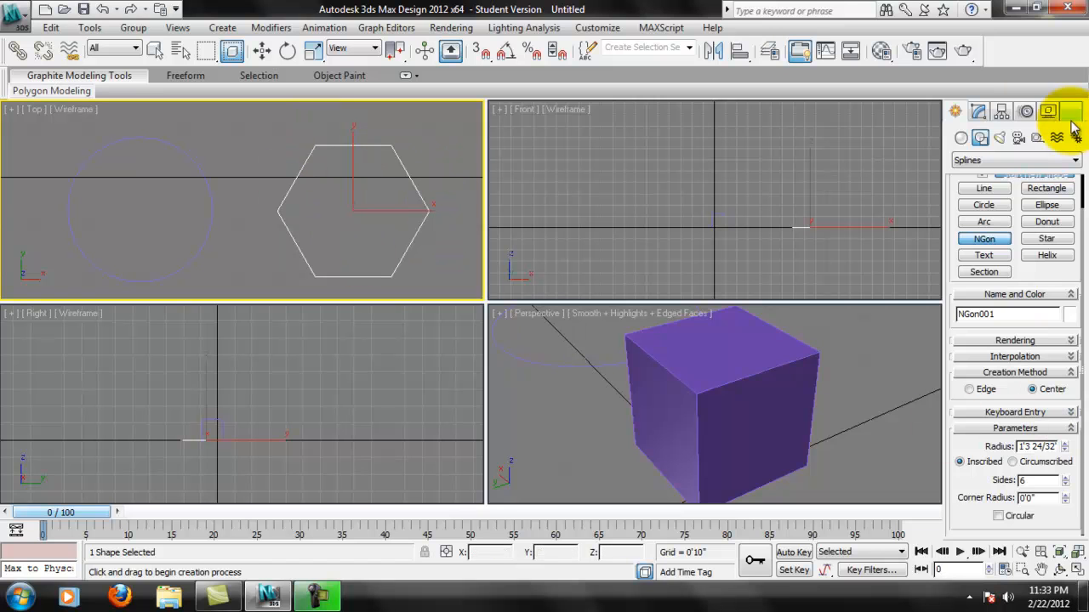
Step: Increase the NGon's number of sides to 32
click(980, 113)
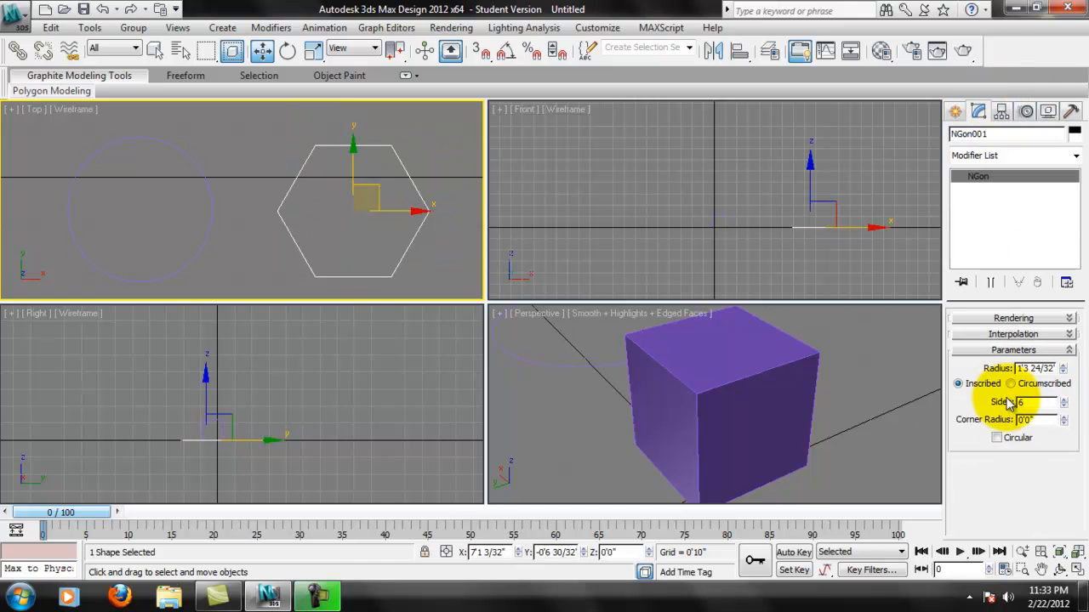
click(1064, 400)
click(1064, 399)
click(1064, 400)
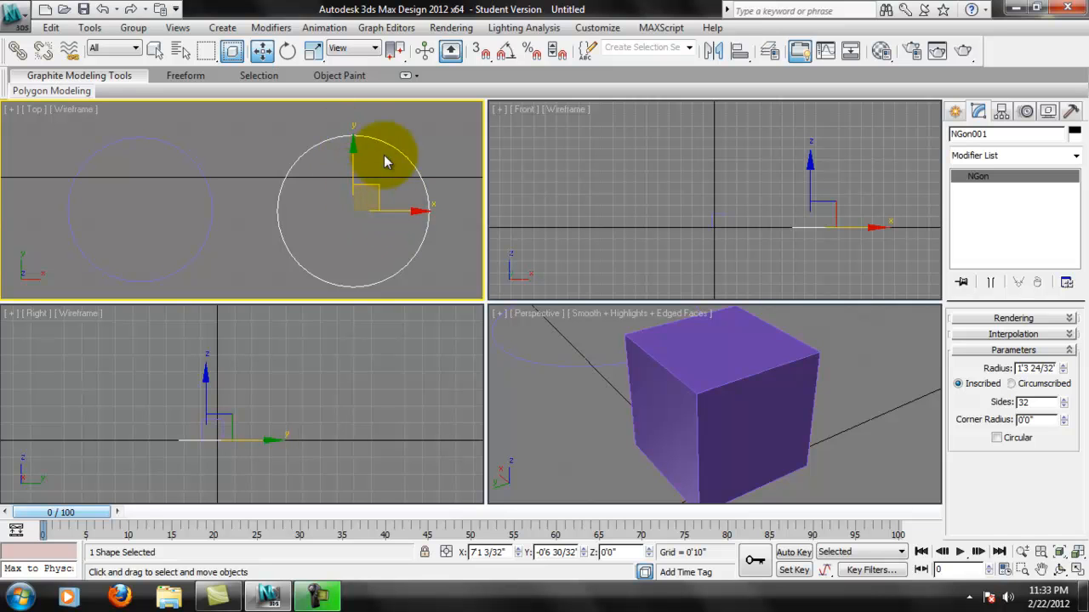
Step: Examine the NGon's edges closely in the Top viewport and compare its roundness with the circle's
scroll(170, 197, up, 6)
middle_drag(388, 175, 293, 294)
scroll(333, 186, up, 5)
middle_drag(378, 238, 337, 170)
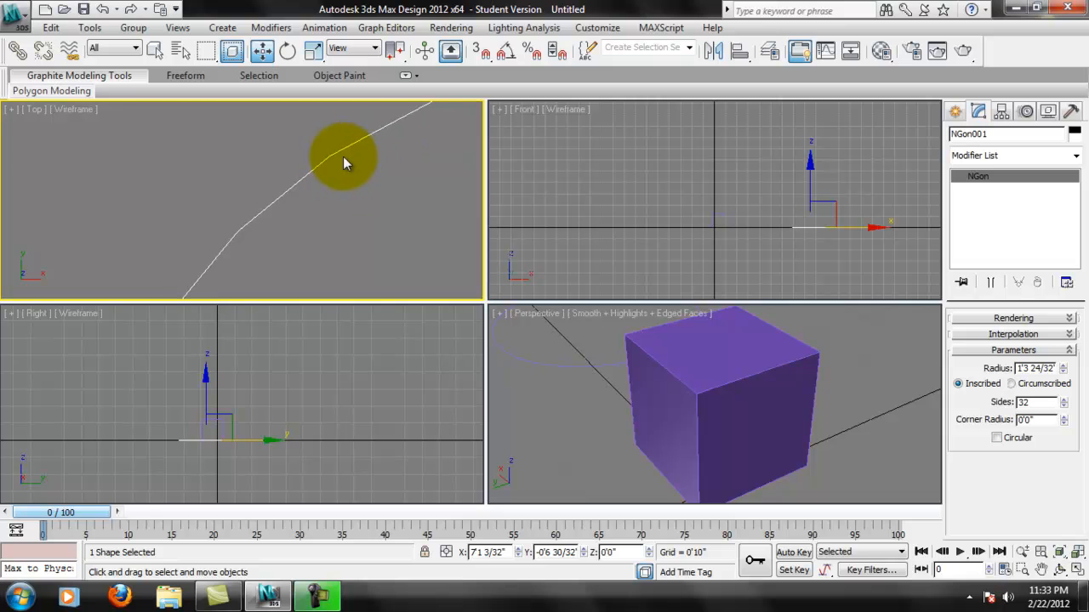
scroll(383, 208, down, 8)
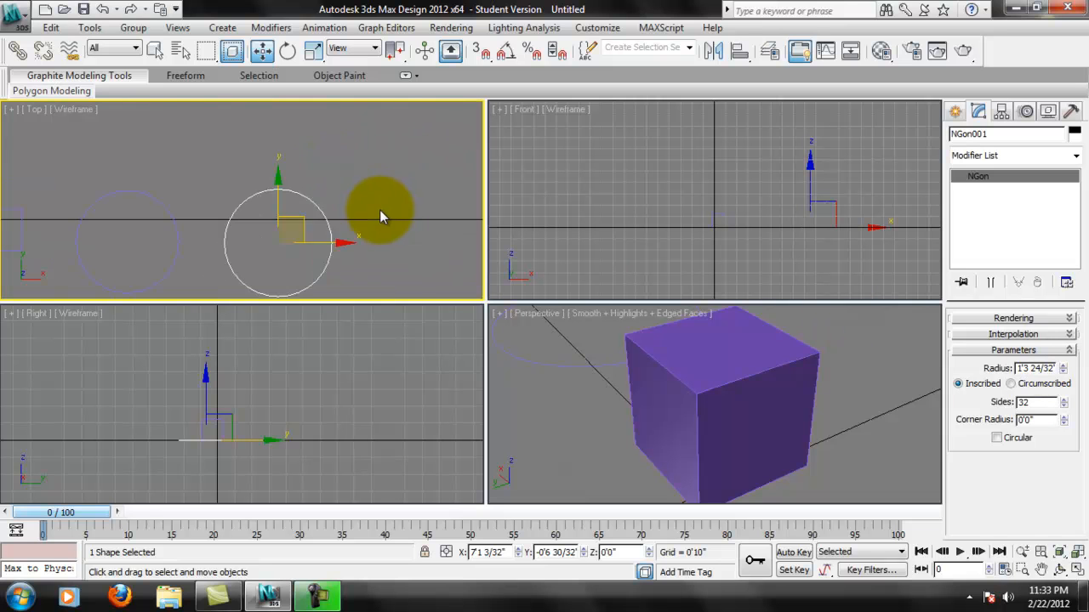
middle_drag(340, 232, 362, 221)
scroll(207, 206, up, 6)
scroll(162, 175, up, 3)
middle_drag(327, 201, 286, 211)
middle_drag(477, 203, 395, 204)
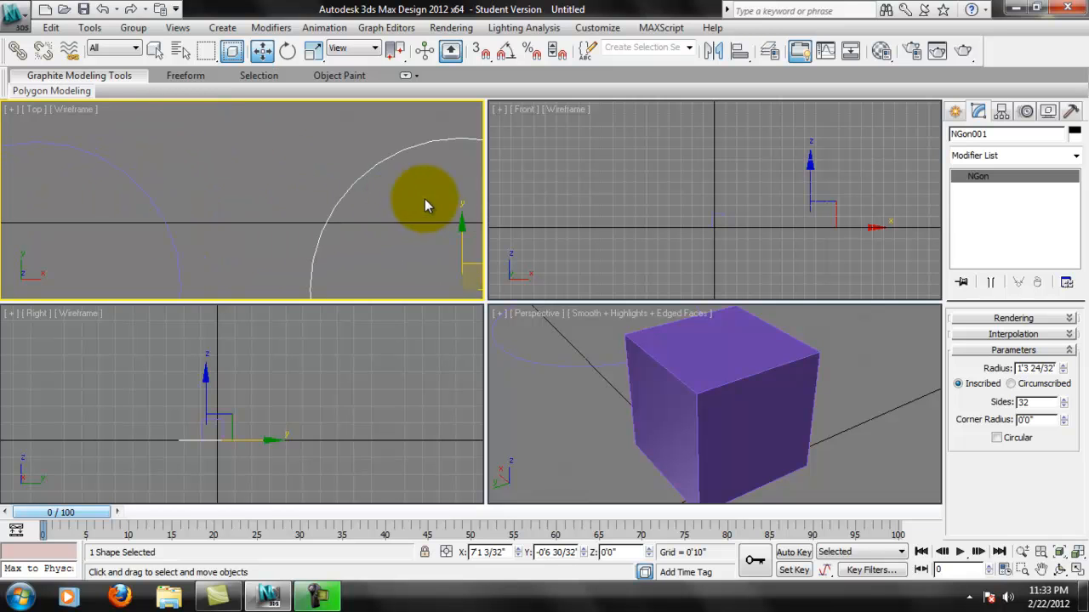
Step: Maximize the Top viewport and frame the NGon beside the circle for a larger comparison
click(1077, 570)
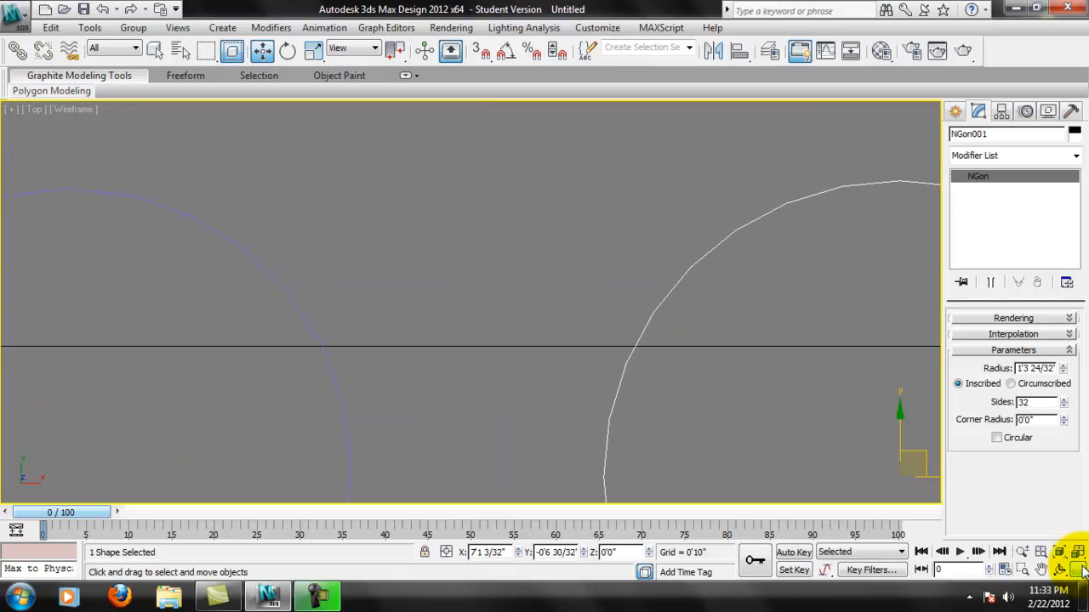
scroll(655, 338, down, 3)
middle_drag(661, 334, 673, 316)
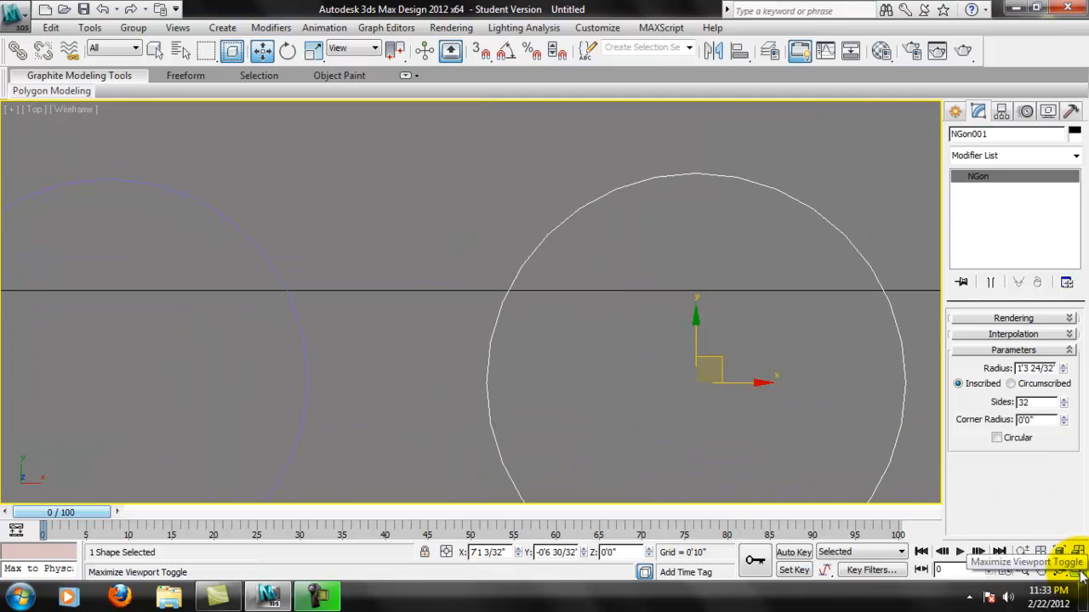
Step: Frame the circle and the NGon together in the Top viewport, then deselect and reselect the NGon to compare their outlines
middle_drag(478, 259, 516, 249)
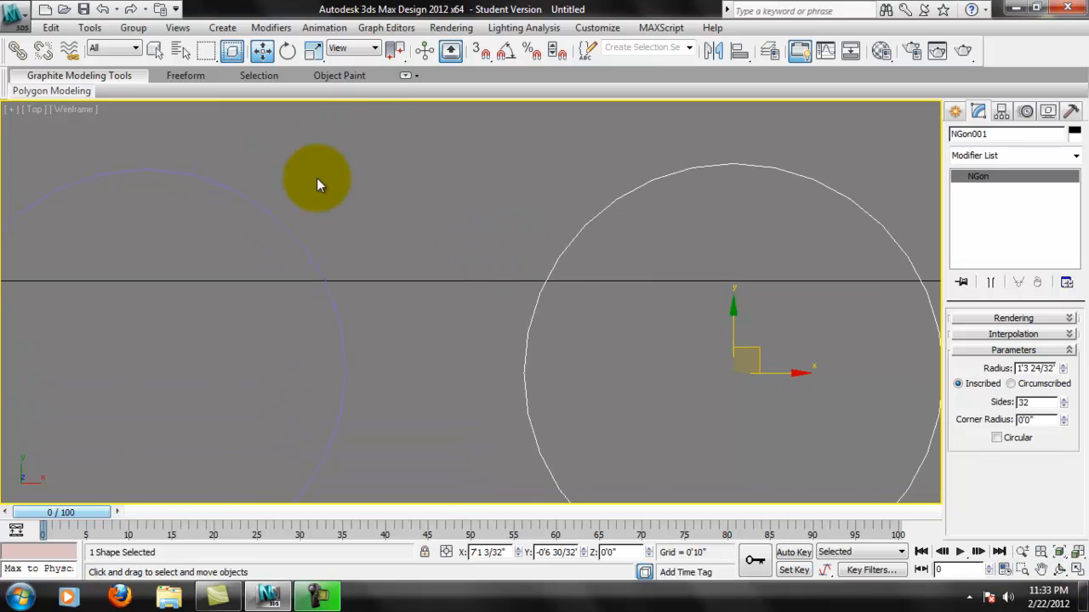
scroll(646, 257, down, 2)
middle_drag(622, 322, 672, 263)
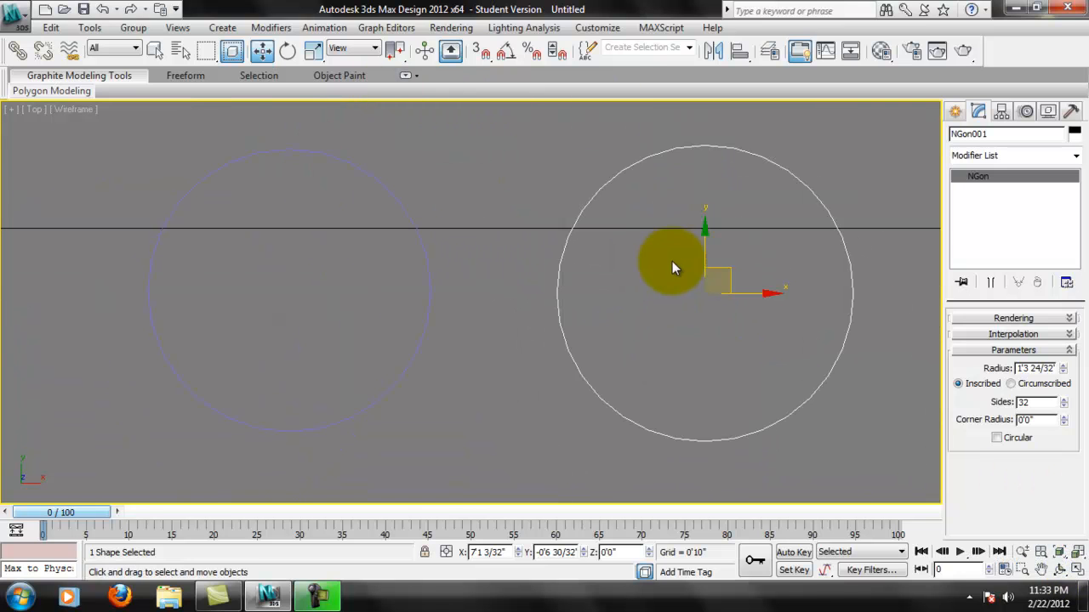
click(598, 196)
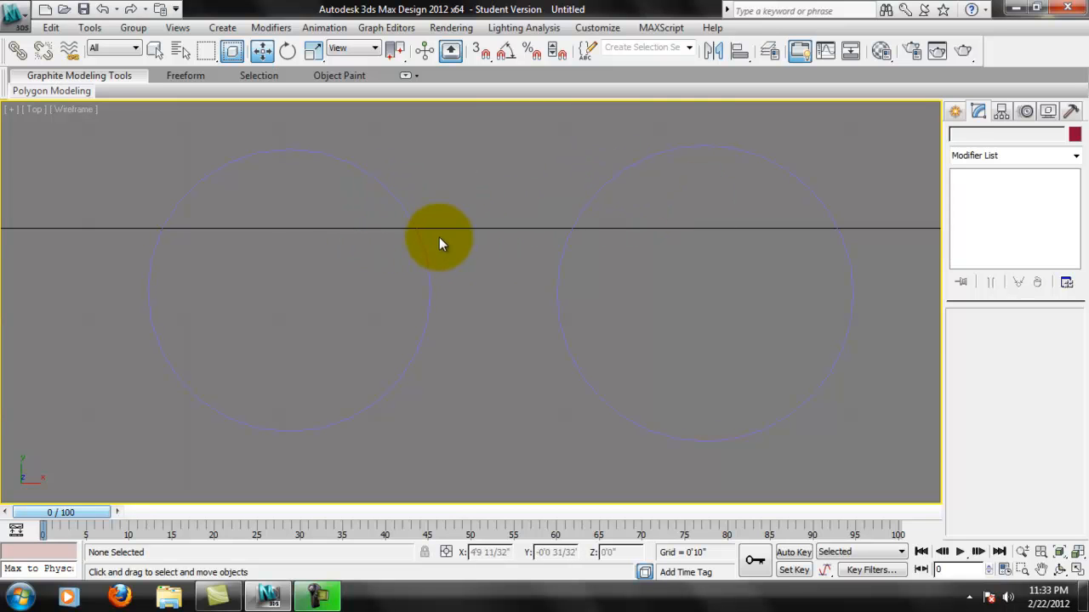
click(578, 218)
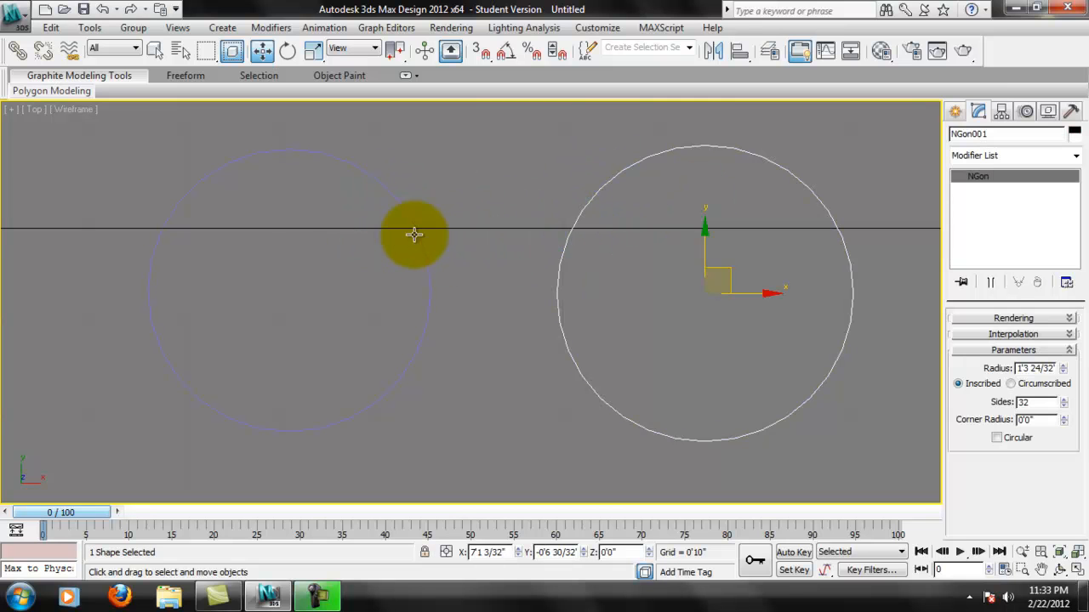
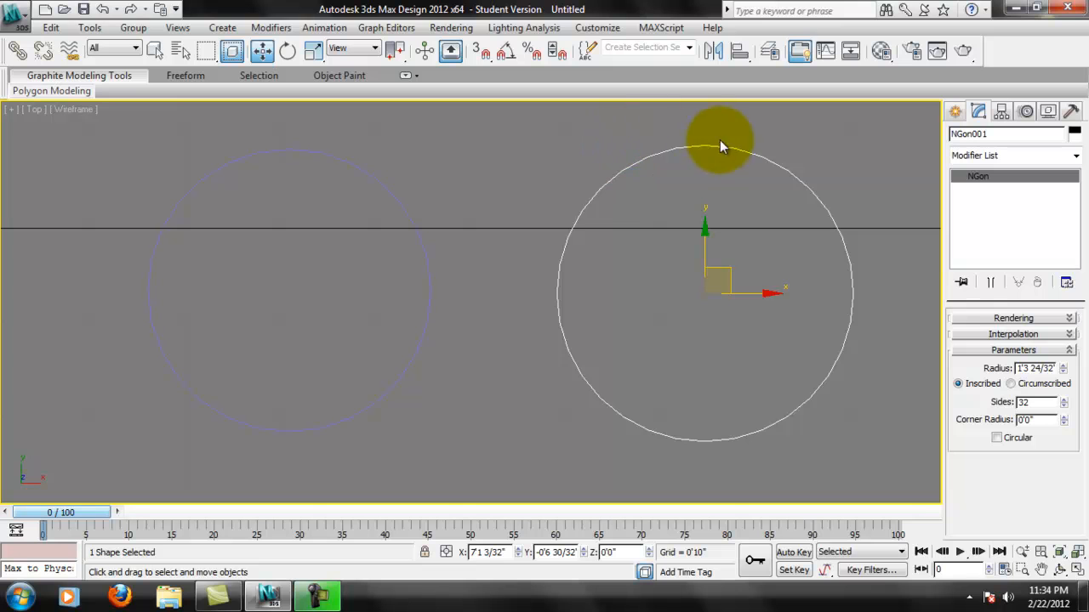
Step: Examine the NGon's straight segments up close, then compare its whole outline with the circle's
middle_drag(723, 160, 575, 295)
scroll(751, 150, up, 2)
middle_drag(671, 261, 711, 252)
scroll(659, 205, up, 2)
scroll(609, 217, up, 1)
scroll(611, 221, down, 1)
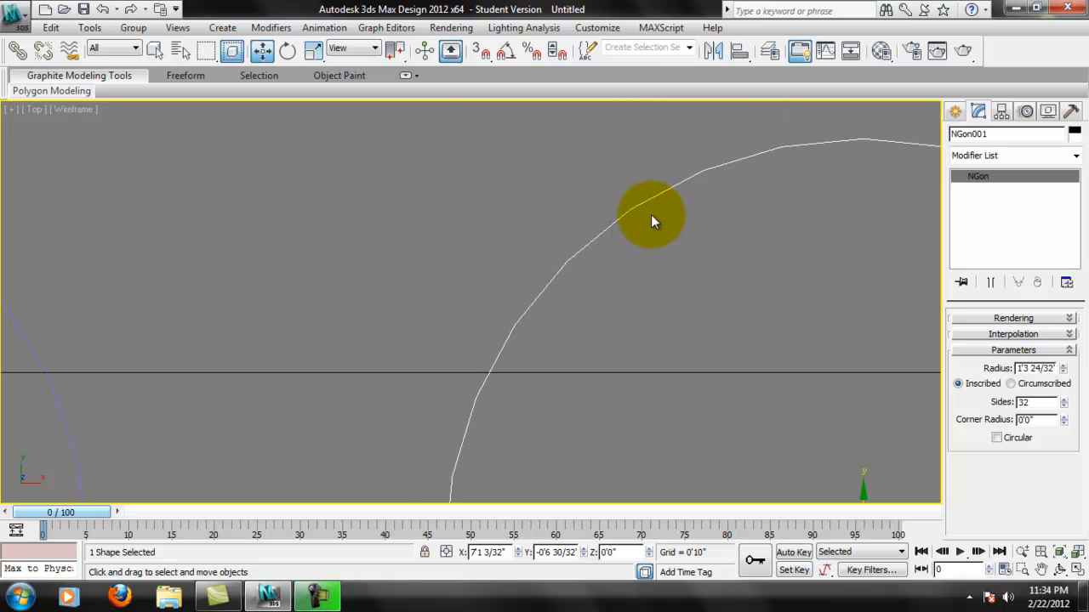
middle_drag(650, 224, 607, 255)
scroll(502, 304, down, 8)
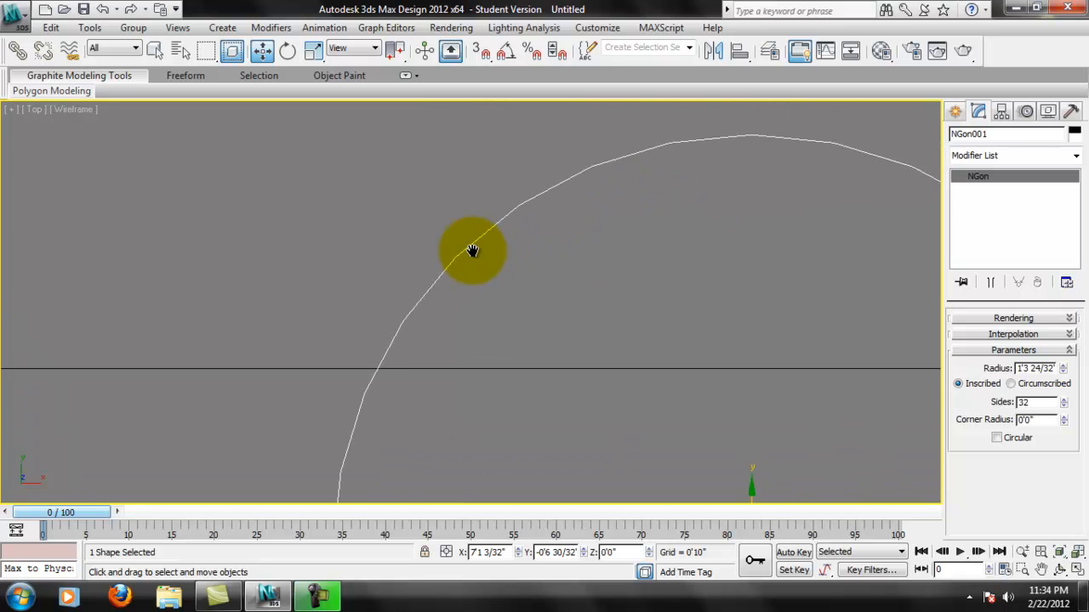
middle_drag(345, 284, 350, 237)
scroll(362, 274, up, 2)
middle_drag(649, 199, 646, 212)
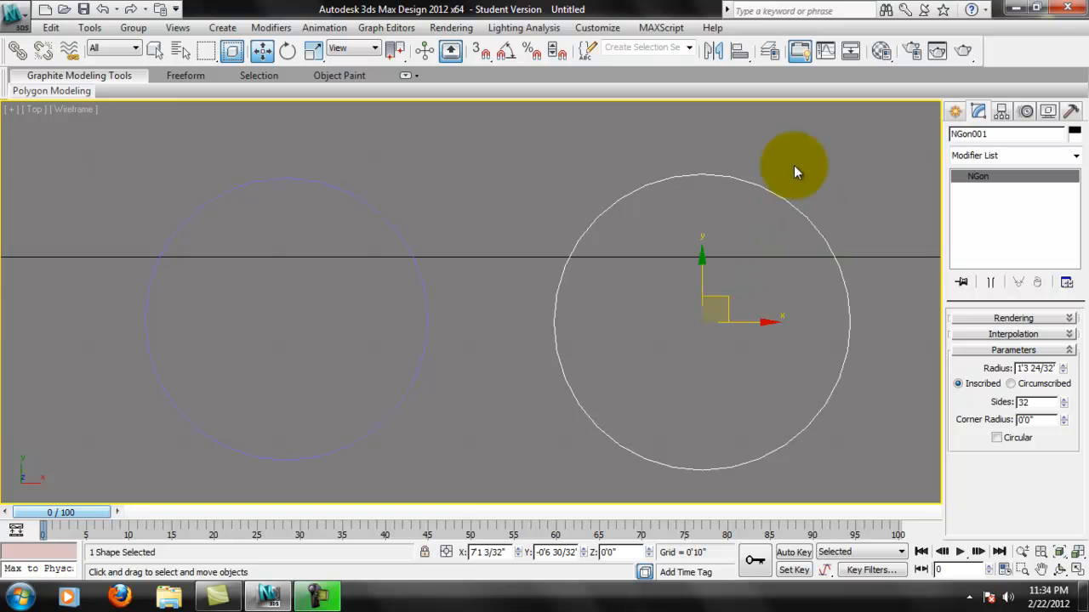
middle_drag(702, 184, 702, 181)
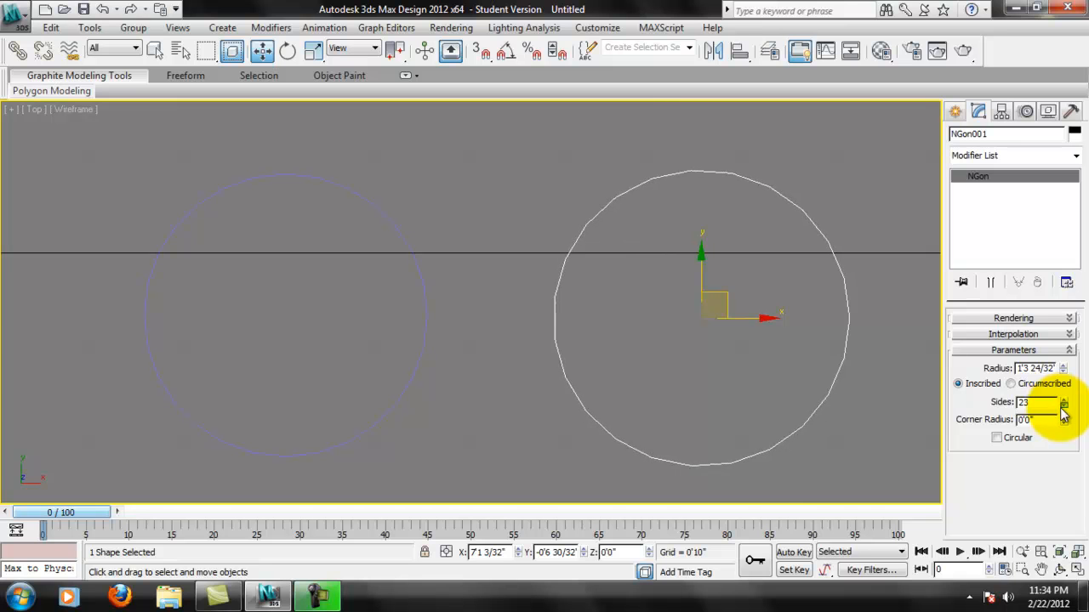
Step: Reduce the NGon's number of sides to 13
drag(1063, 412, 1063, 417)
middle_drag(606, 274, 612, 260)
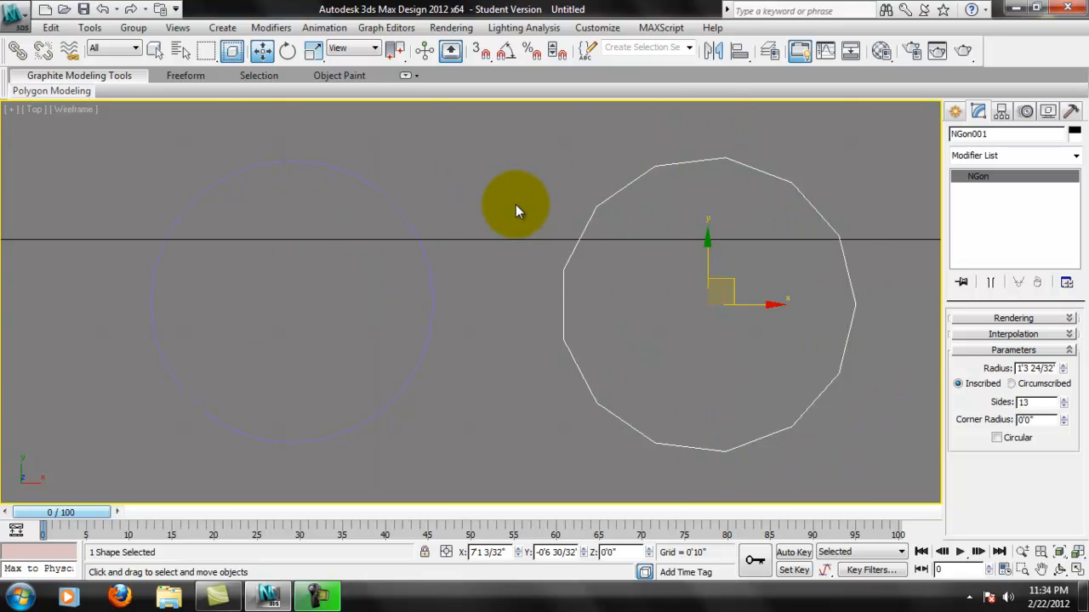
middle_drag(617, 169, 593, 176)
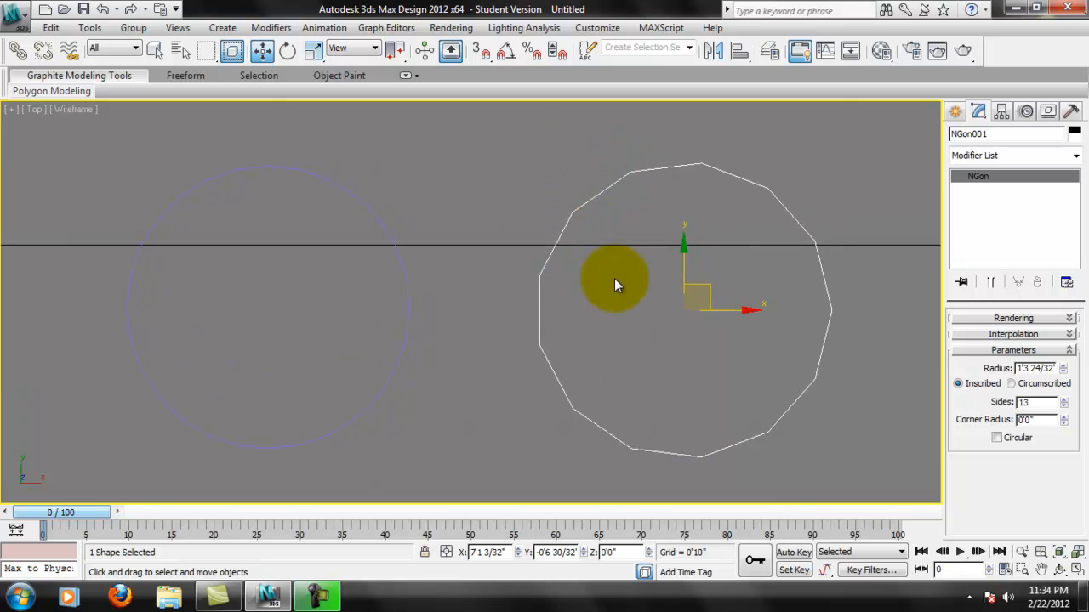
Step: Restore the four-viewport layout and bring the box into view in the Perspective viewport
click(1077, 569)
right_click(695, 438)
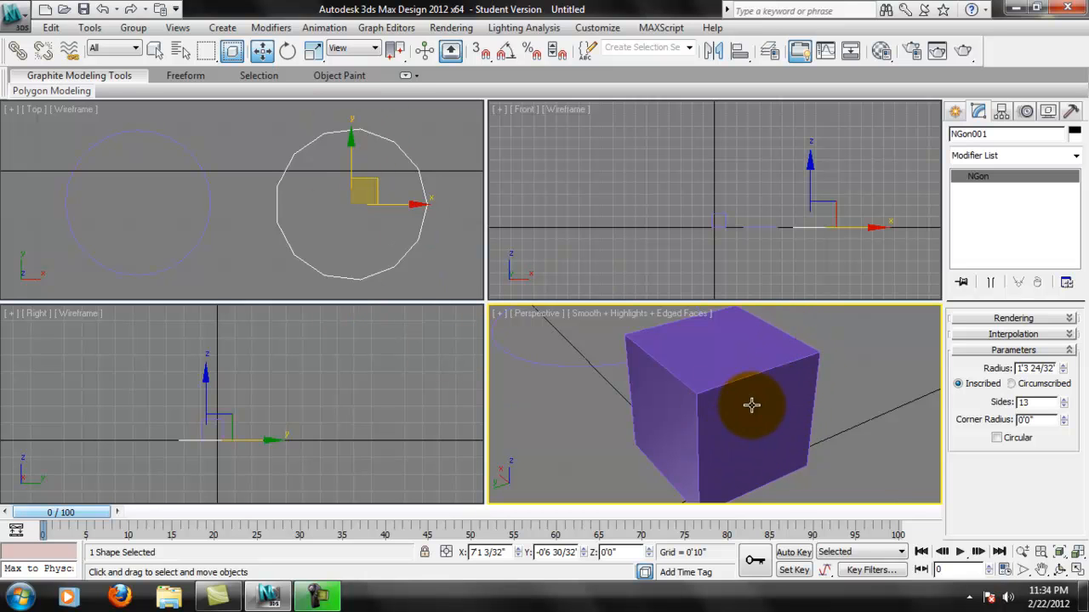
alt+middle_drag(877, 454, 870, 427)
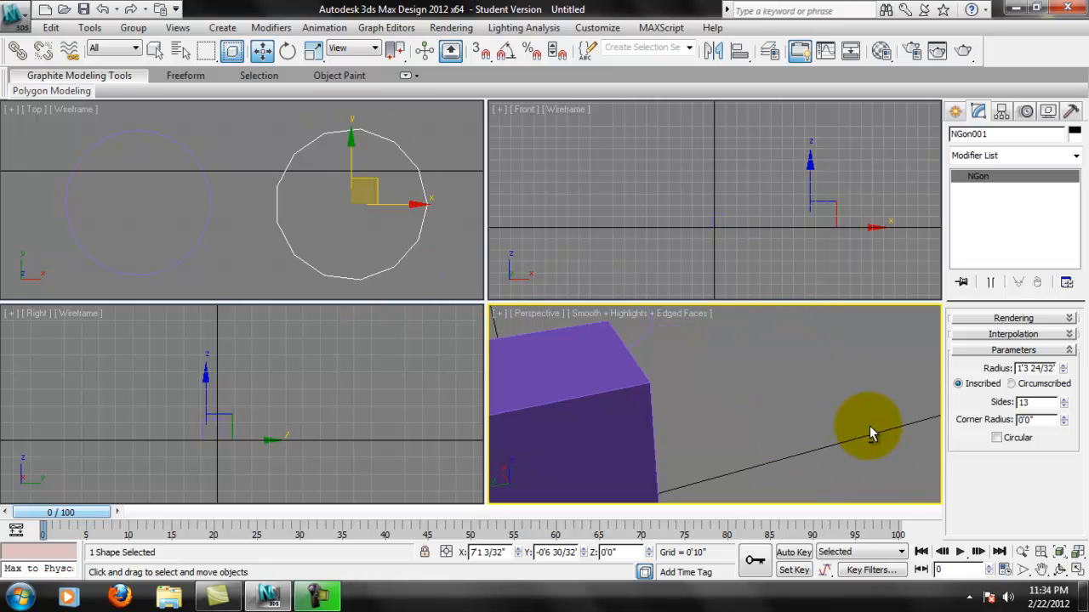
alt+middle_drag(717, 441, 809, 428)
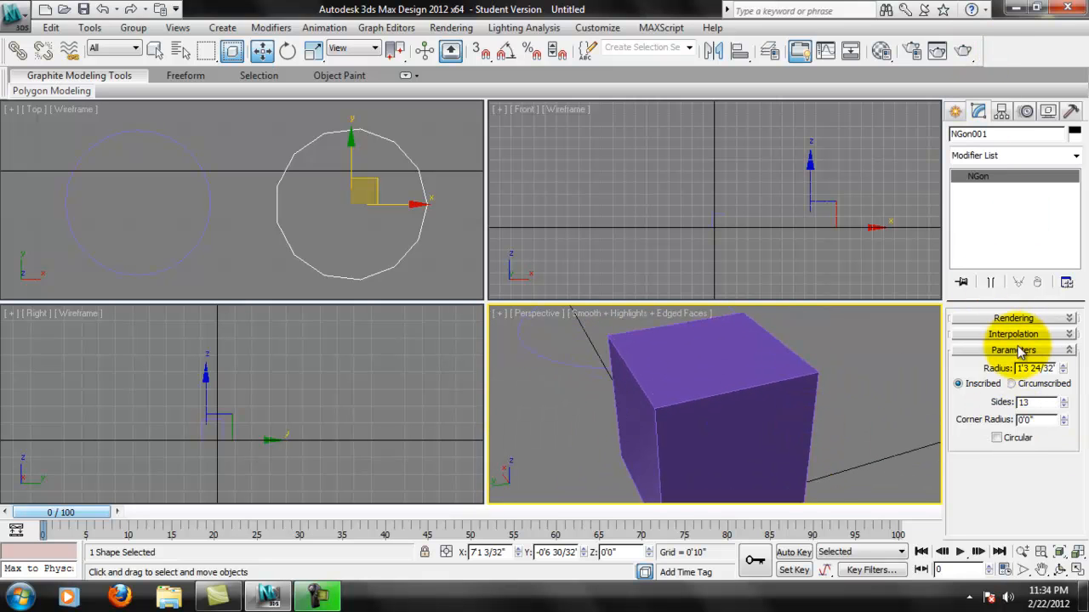
Step: Set the box's length, width and height segments to 5 each
click(686, 432)
click(724, 323)
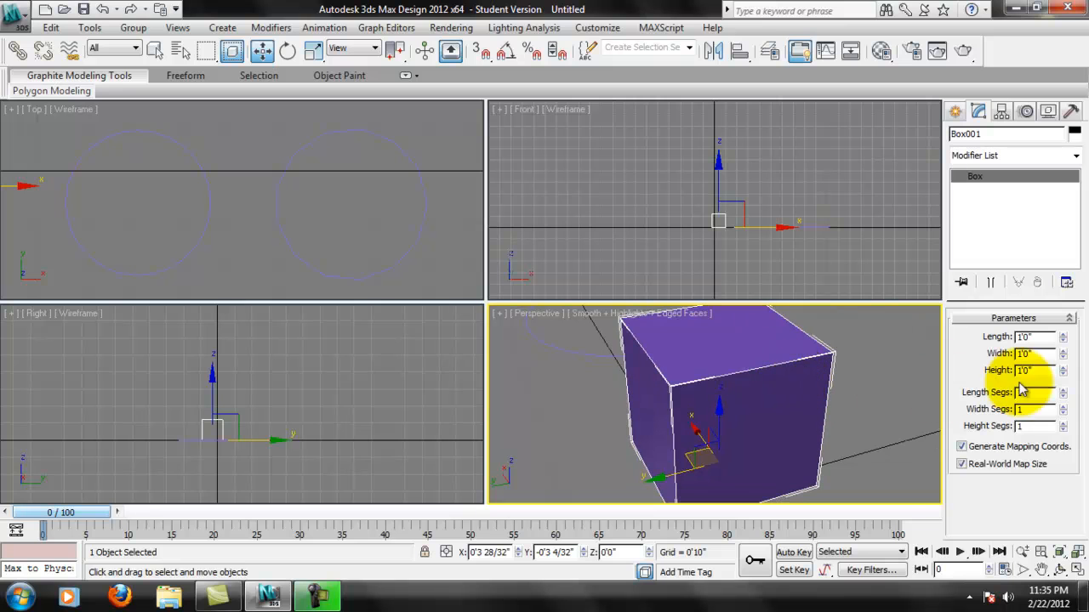
click(1063, 393)
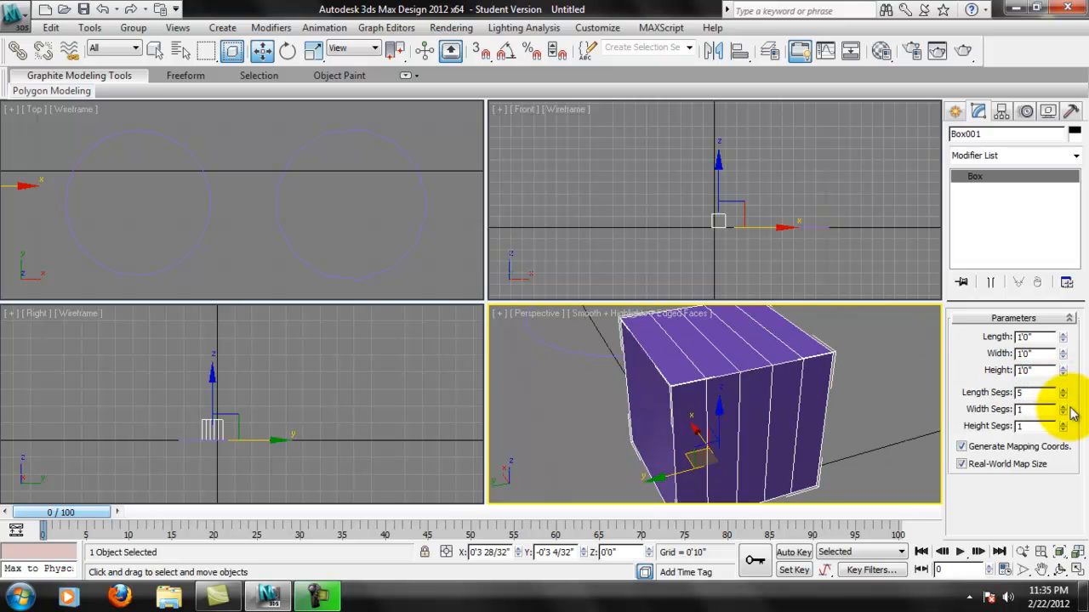
click(1063, 406)
click(1062, 406)
click(1062, 405)
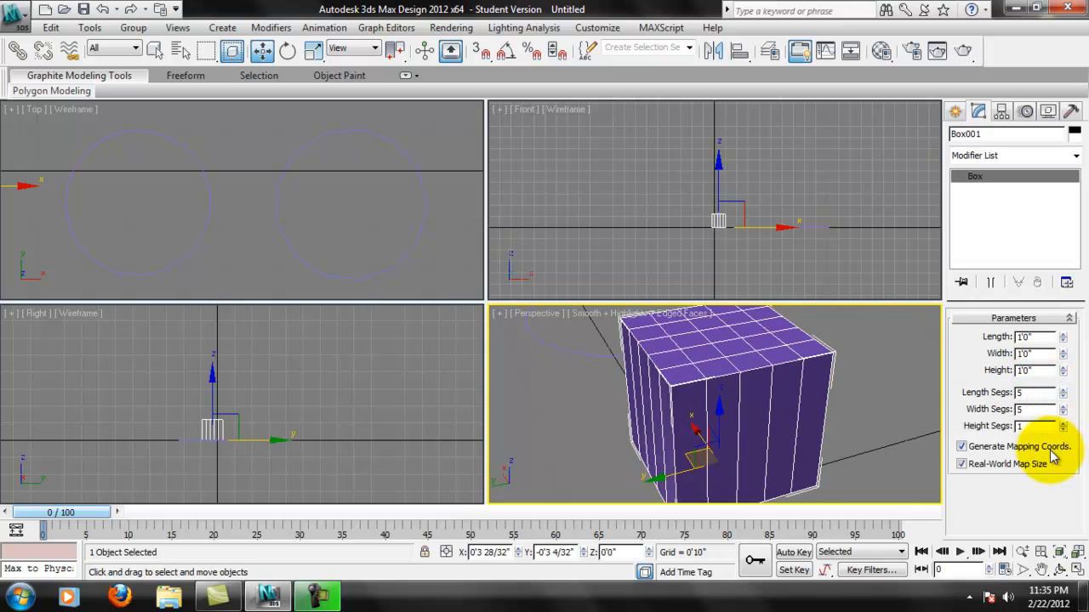
click(1063, 423)
click(1063, 423)
click(1063, 423)
Step: Examine the box's segment grid up close and from another angle in the Perspective viewport
middle_drag(729, 365, 762, 384)
scroll(763, 385, up, 4)
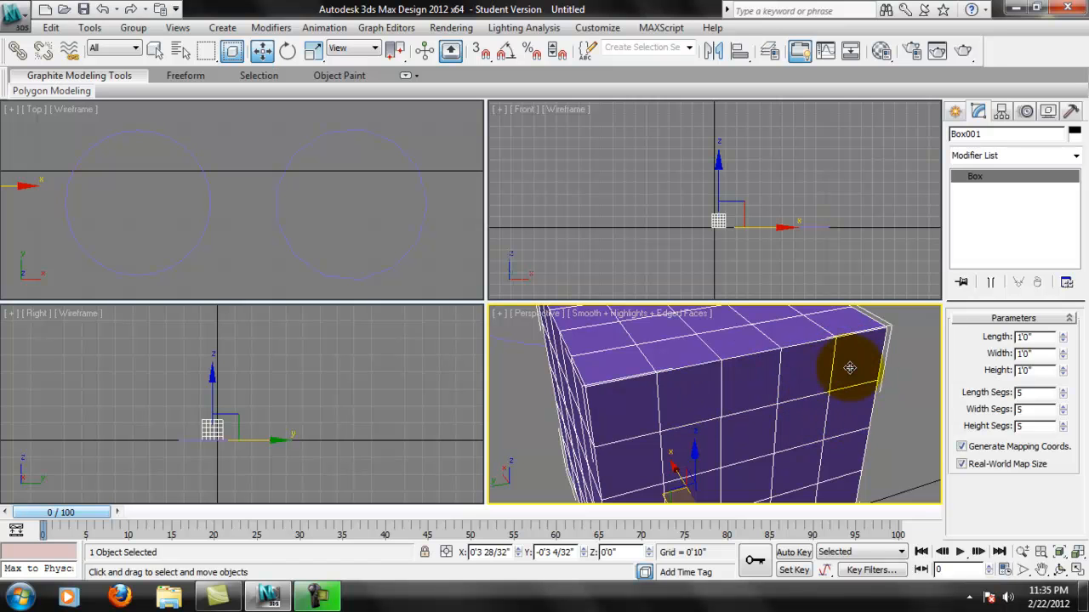
scroll(769, 410, down, 3)
middle_drag(771, 411, 782, 385)
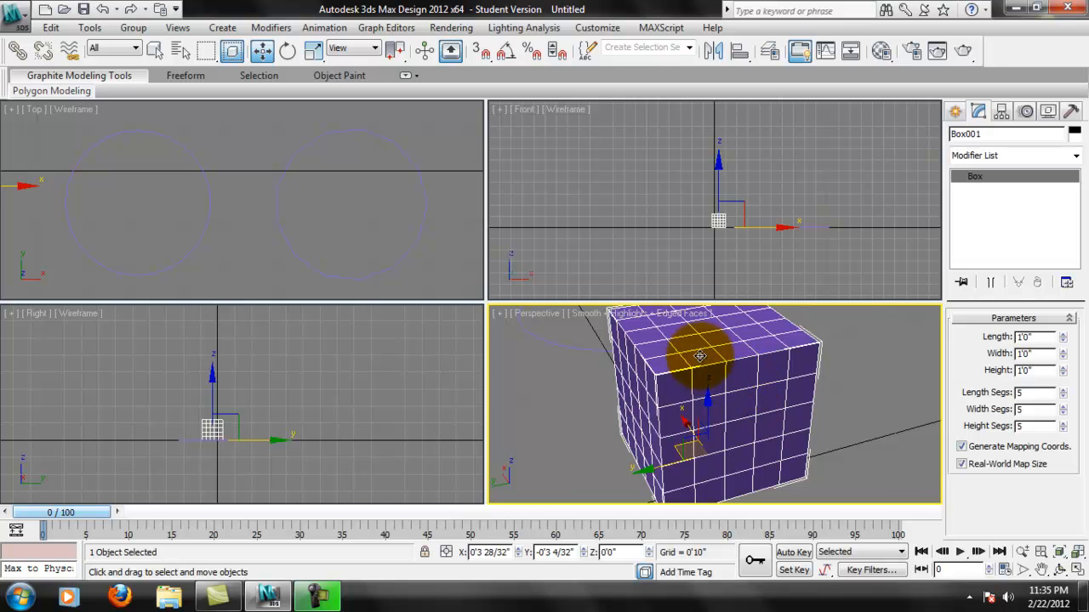
scroll(717, 346, up, 4)
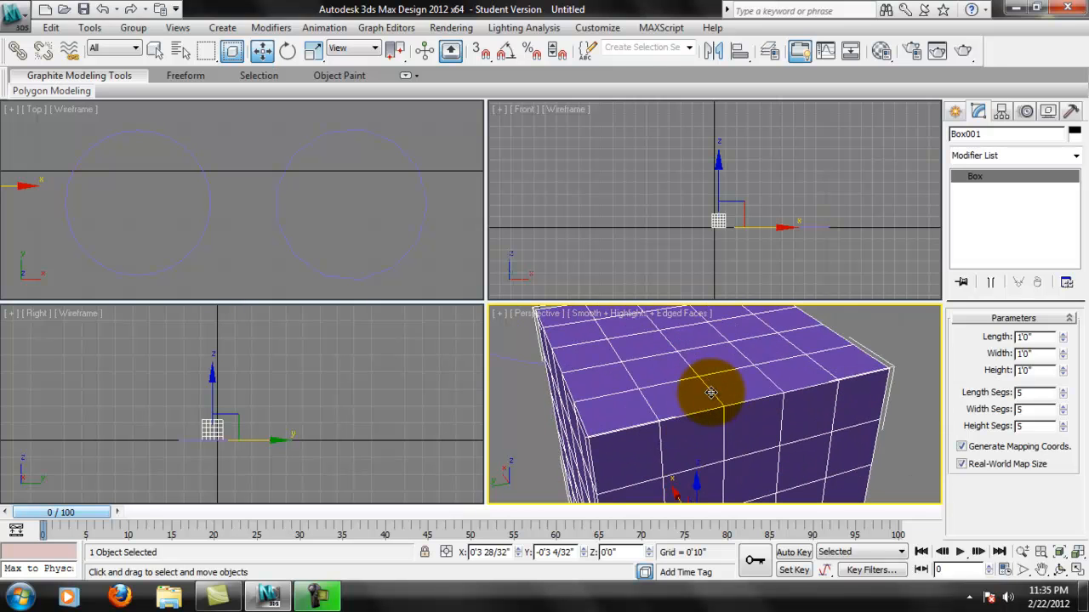
scroll(670, 355, down, 3)
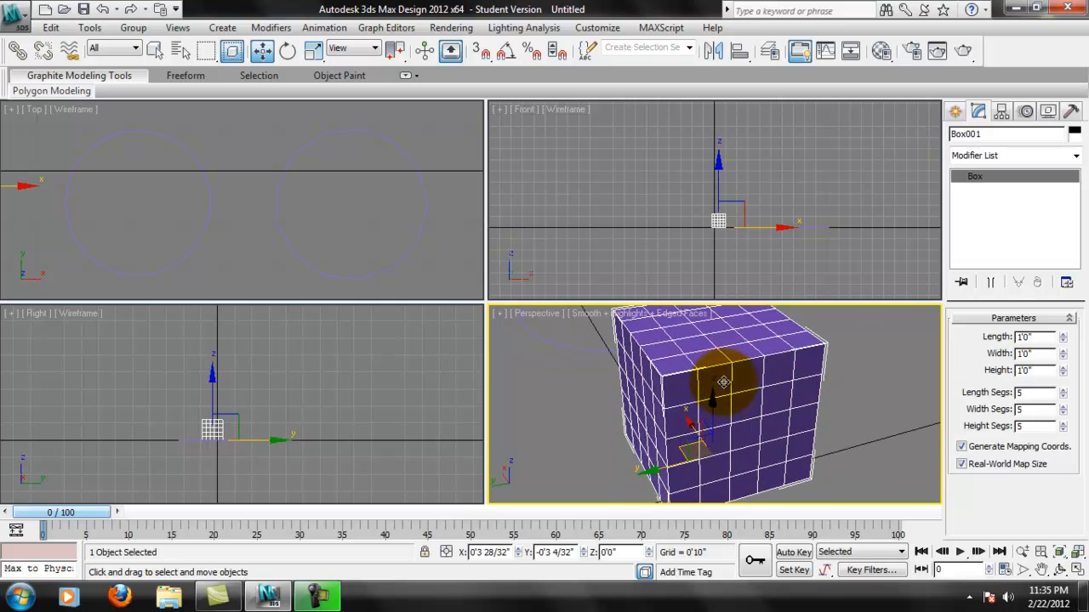
alt+middle_drag(713, 372, 837, 388)
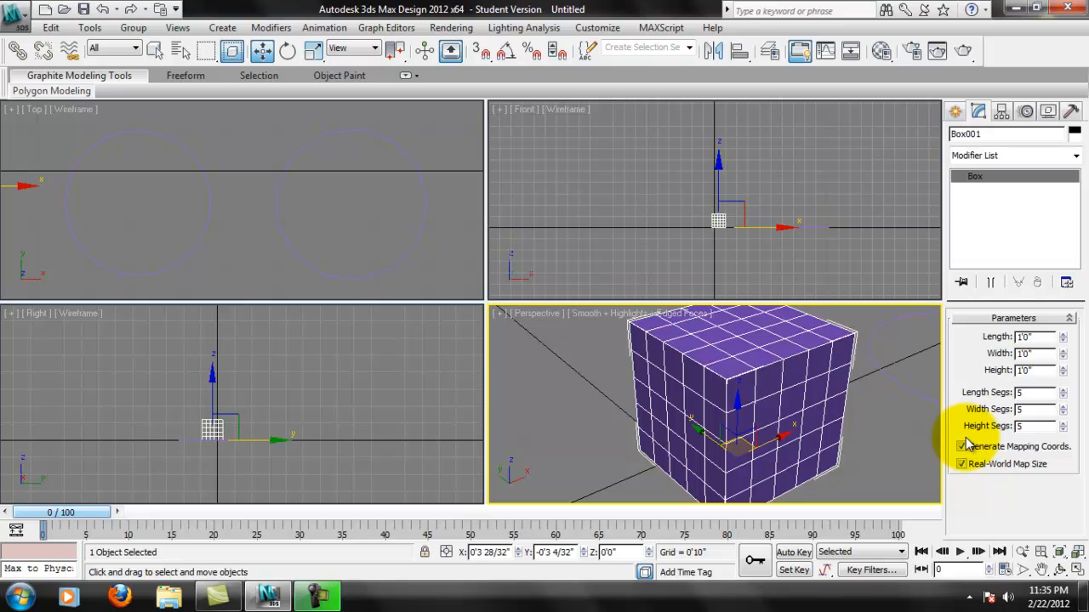
middle_drag(715, 350, 706, 349)
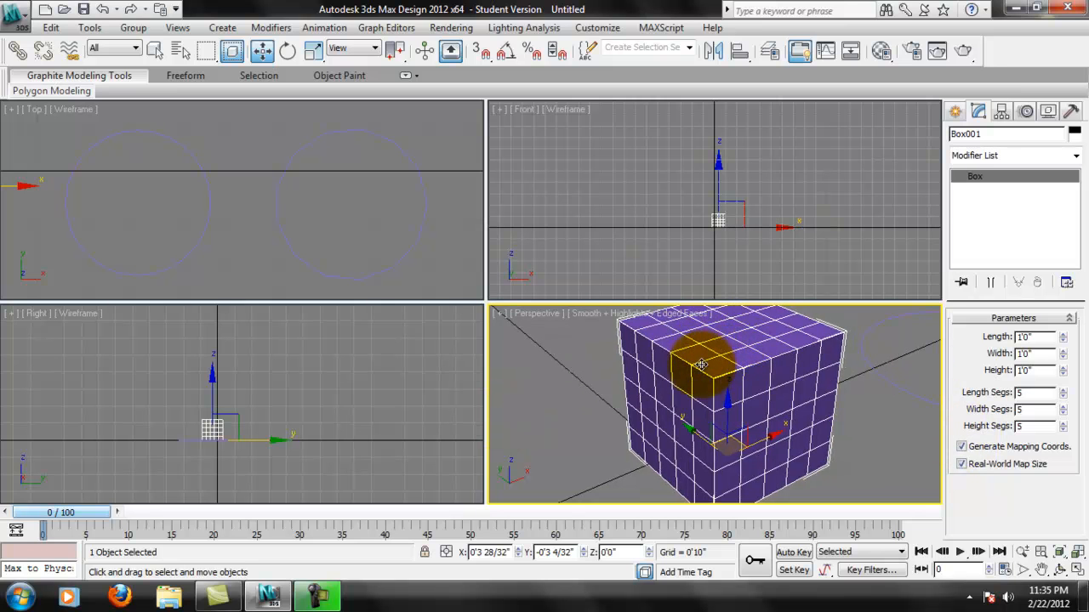
Step: Switch Edged Faces off and back on twice in the Perspective viewport to compare the box's shading with and without edges
click(667, 313)
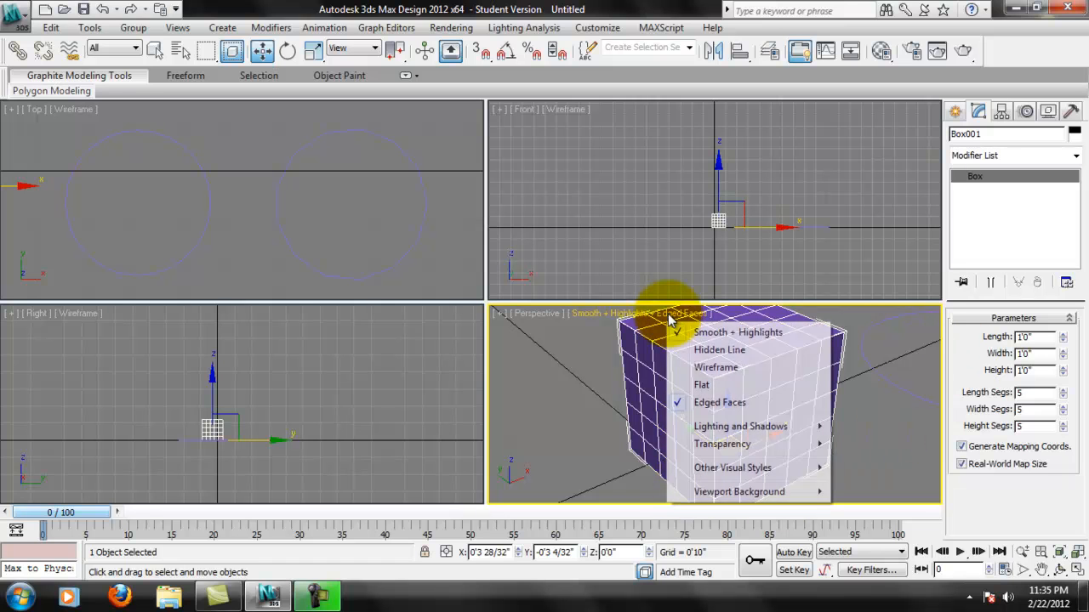
click(713, 403)
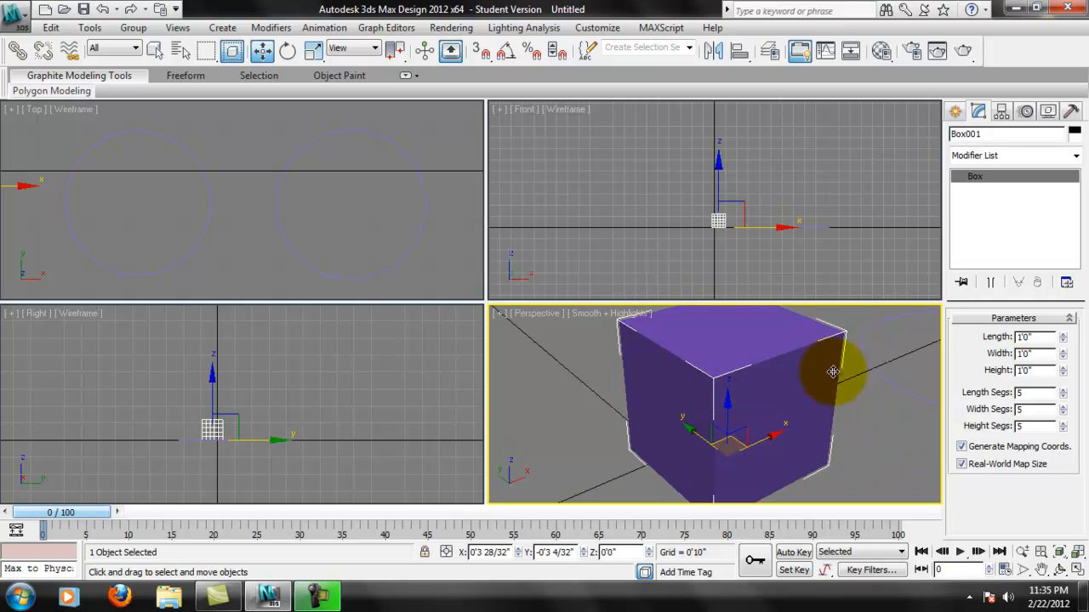
click(628, 315)
click(672, 402)
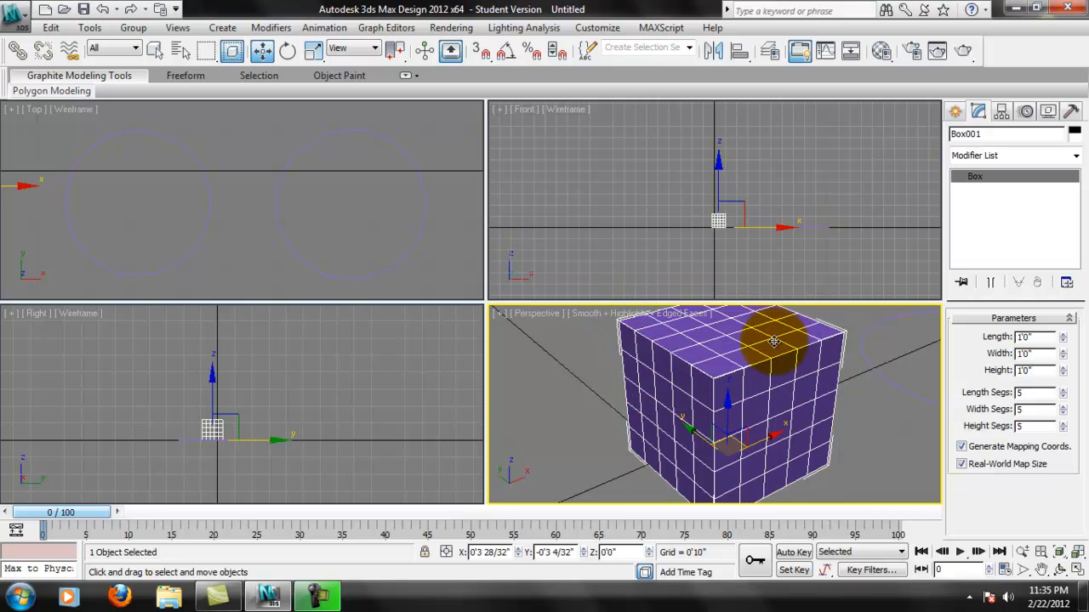
middle_drag(852, 426, 804, 430)
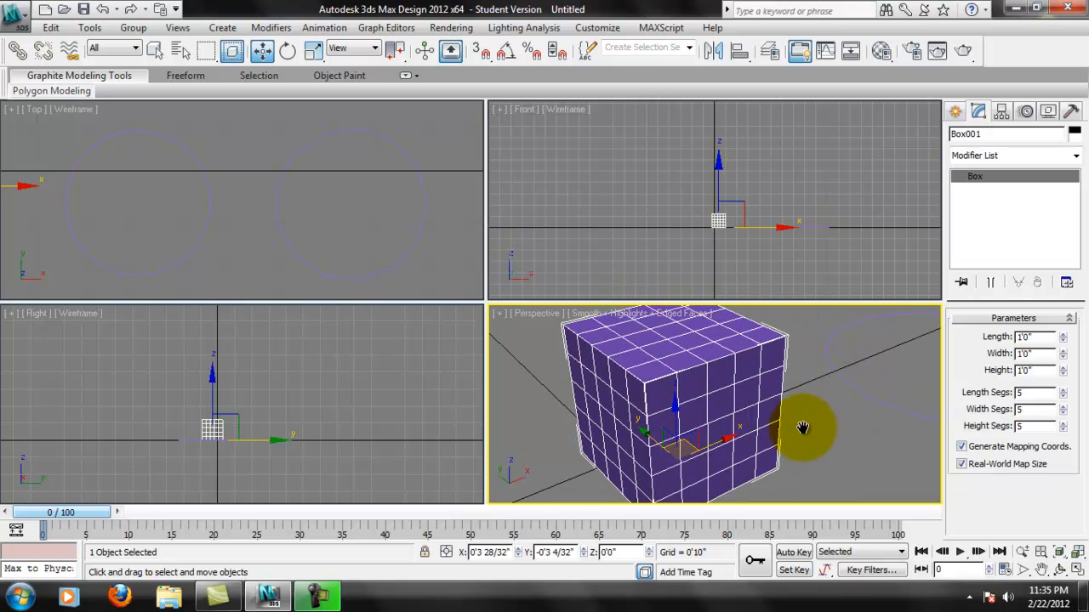
click(698, 317)
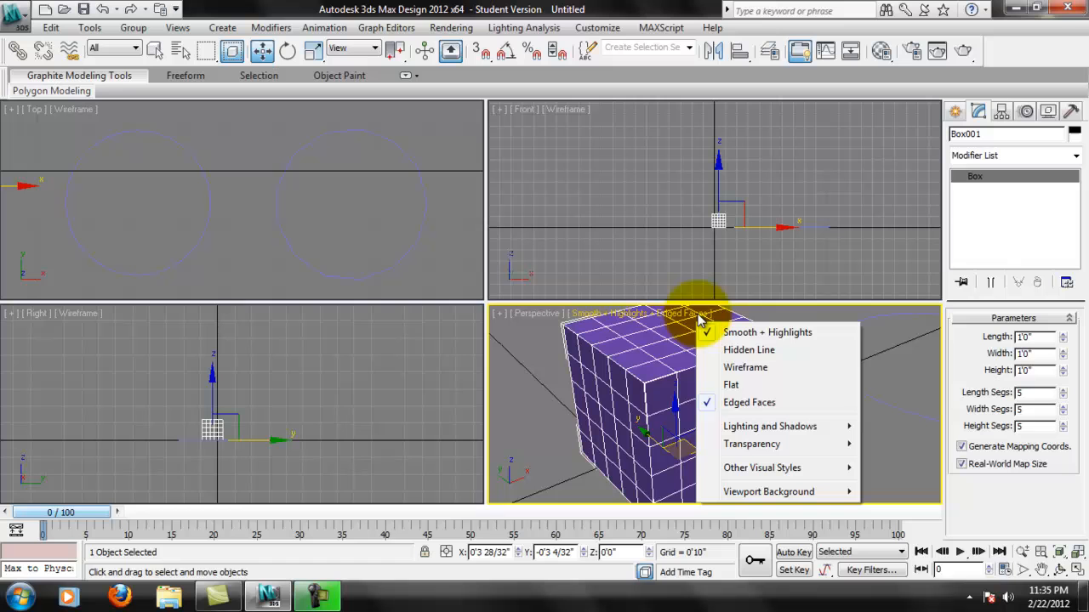
click(772, 405)
mouse_move(732, 392)
middle_down()
mouse_move(830, 374)
mouse_move(722, 367)
middle_up()
click(680, 403)
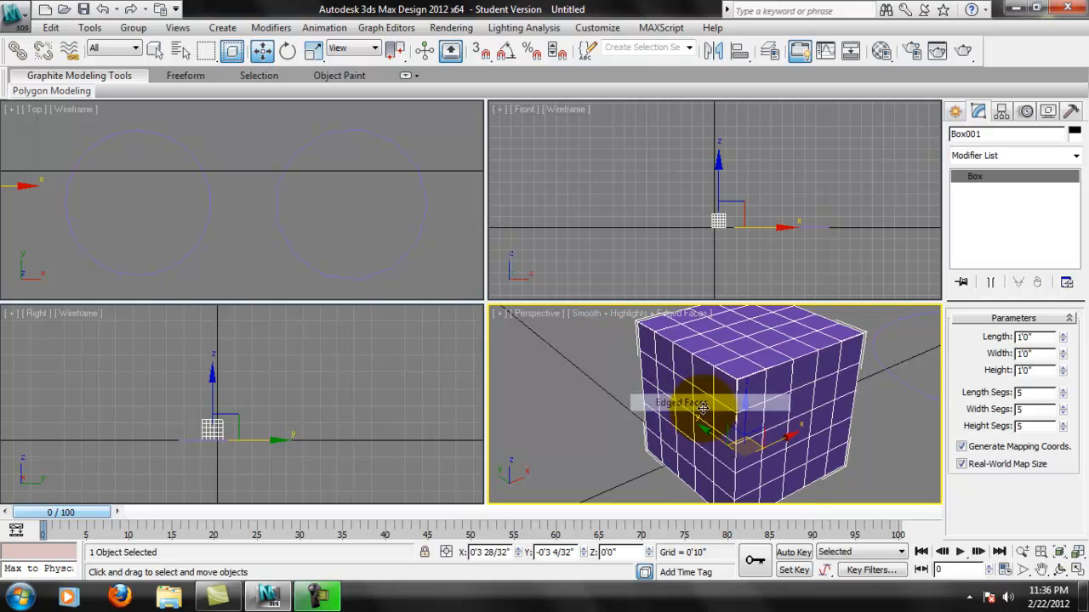
Step: Inspect the segmented box's face up close in the Front viewport
middle_drag(786, 366, 762, 373)
scroll(743, 226, up, 2)
scroll(761, 233, up, 4)
middle_drag(785, 178, 769, 215)
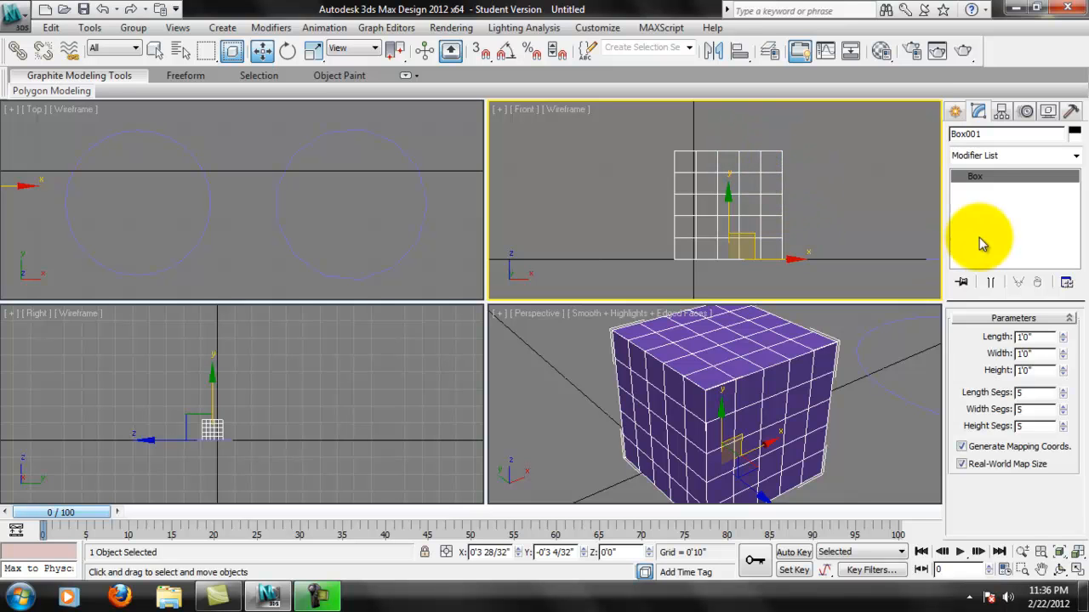
Step: Delete the circle and the NGon from the Top viewport
scroll(218, 243, down, 2)
click(215, 220)
key(Delete)
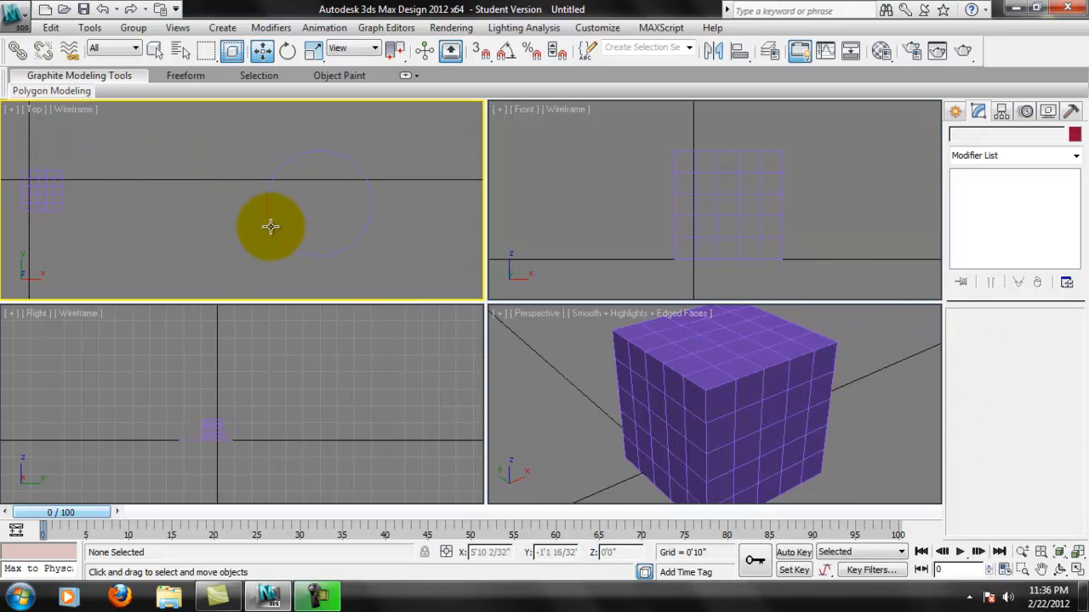
click(269, 229)
key(Delete)
Step: Create a sphere with a radius of about 10" beside the box in the Top viewport and frame it in Perspective
middle_drag(302, 199, 347, 204)
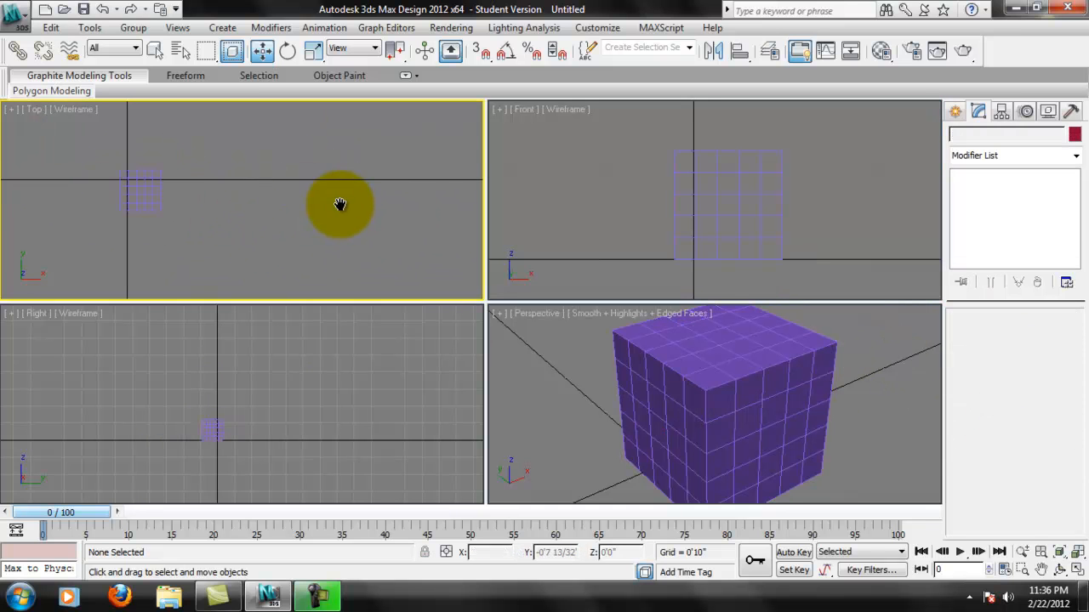
click(951, 113)
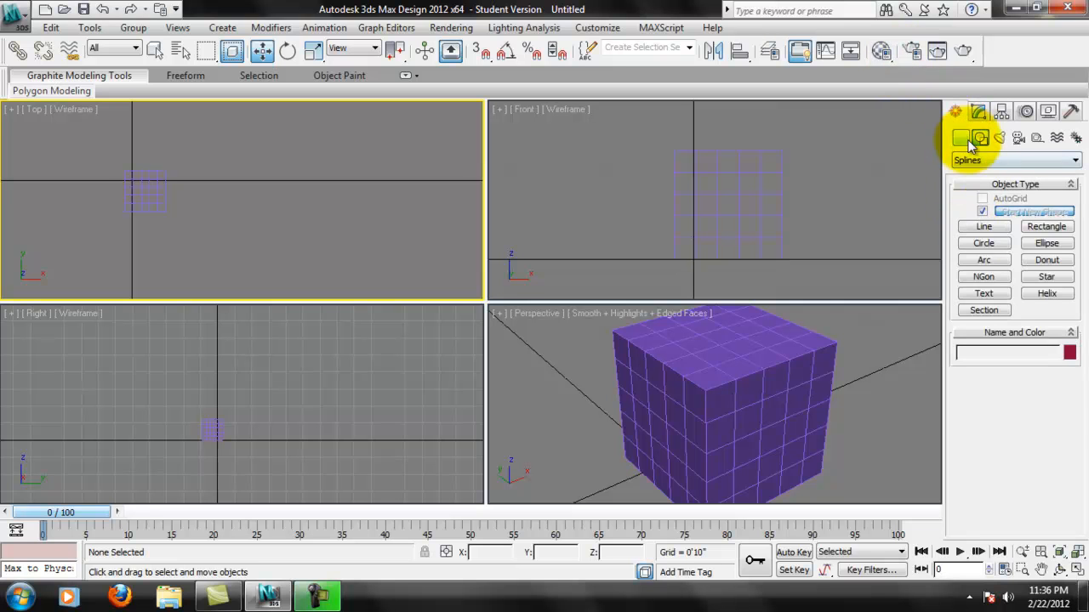
click(962, 138)
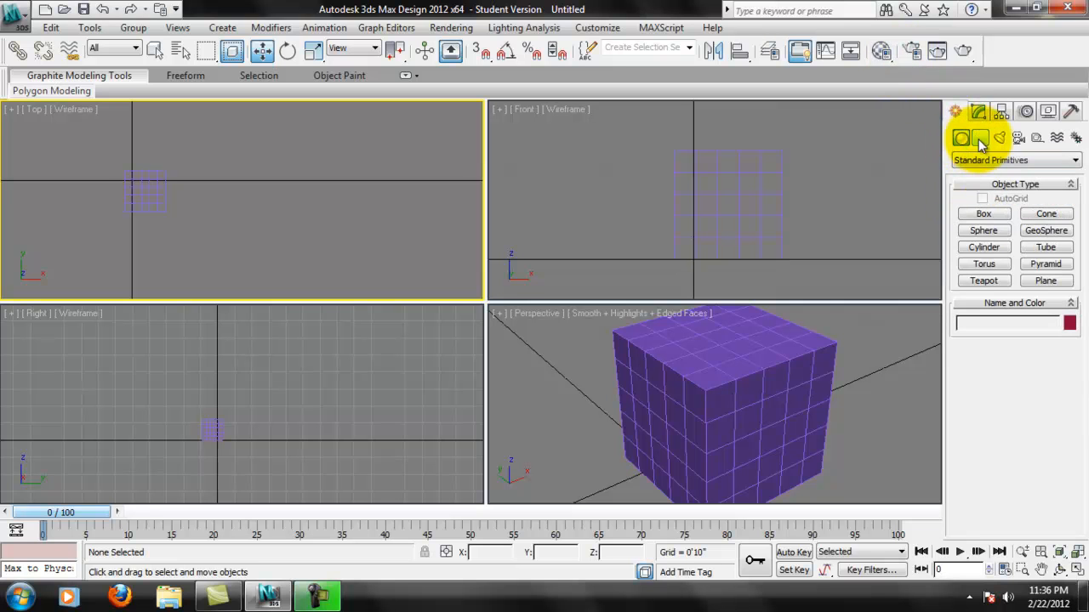
click(978, 230)
drag(226, 192, 193, 189)
middle_drag(750, 416, 641, 408)
middle_drag(777, 393, 772, 400)
mouse_move(859, 353)
alt+middle_down()
mouse_move(777, 340)
mouse_move(790, 329)
mouse_move(740, 365)
mouse_move(850, 372)
alt+middle_up()
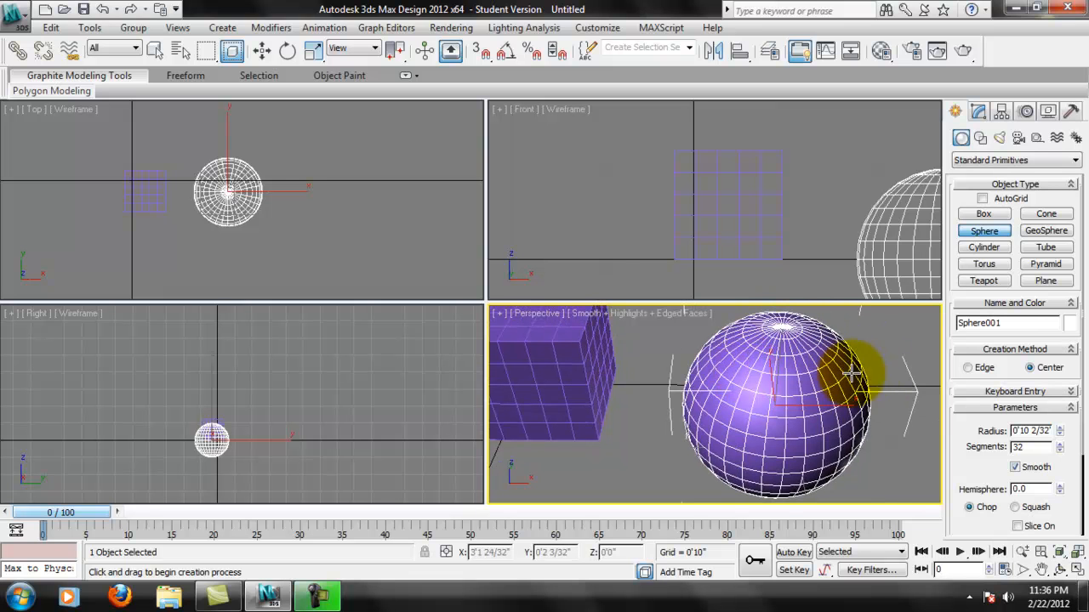
Step: Reduce the sphere's segments to 4 and view the resulting shape from an angle in Perspective
click(1060, 451)
click(1060, 451)
click(1060, 451)
click(1060, 451)
click(1060, 451)
click(1060, 451)
click(1060, 451)
drag(1060, 451, 1058, 456)
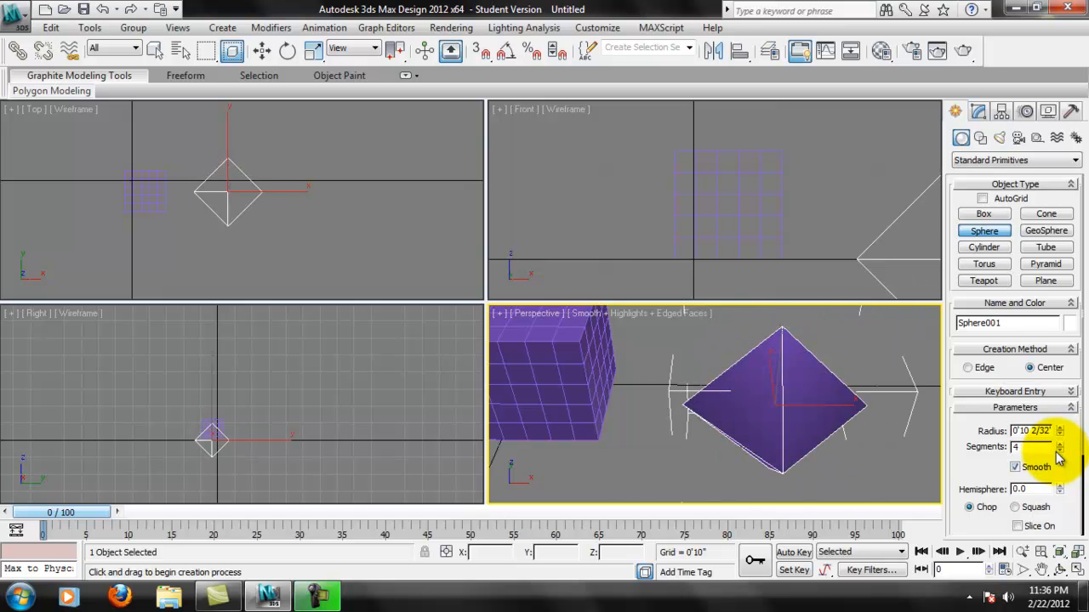
alt+middle_drag(840, 400, 748, 380)
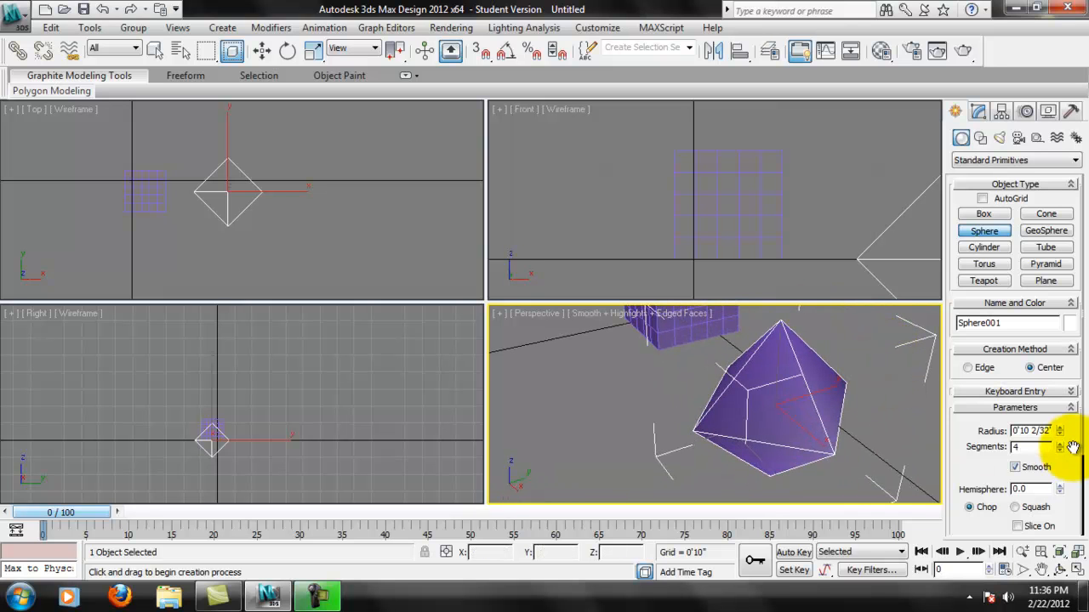
Step: Raise the sphere's segments to 22, then lower them to 10
drag(1060, 446, 1069, 447)
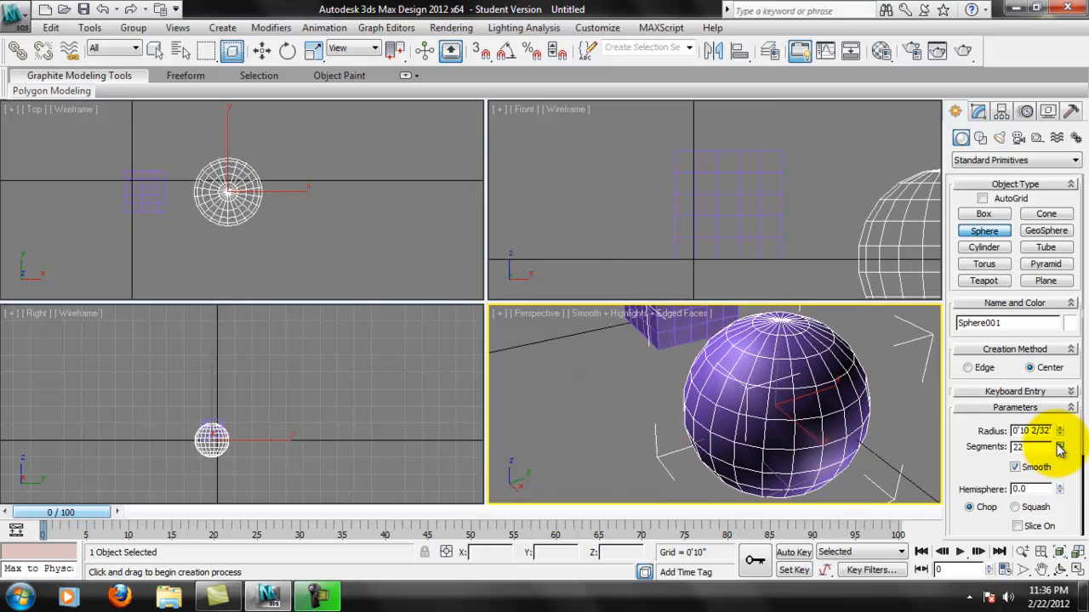
drag(1060, 451, 1060, 452)
alt+middle_drag(765, 415, 853, 380)
scroll(804, 374, down, 2)
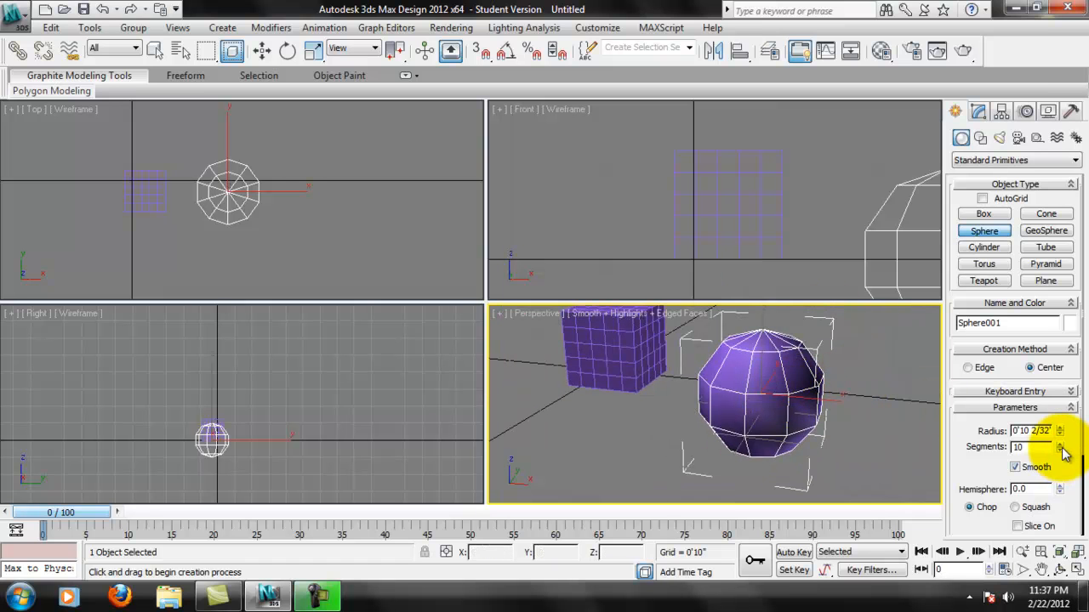
Step: Vary the sphere's segments up to 200 and down to 4, finishing at 92
drag(1060, 448, 1062, 389)
drag(1049, 351, 797, 148)
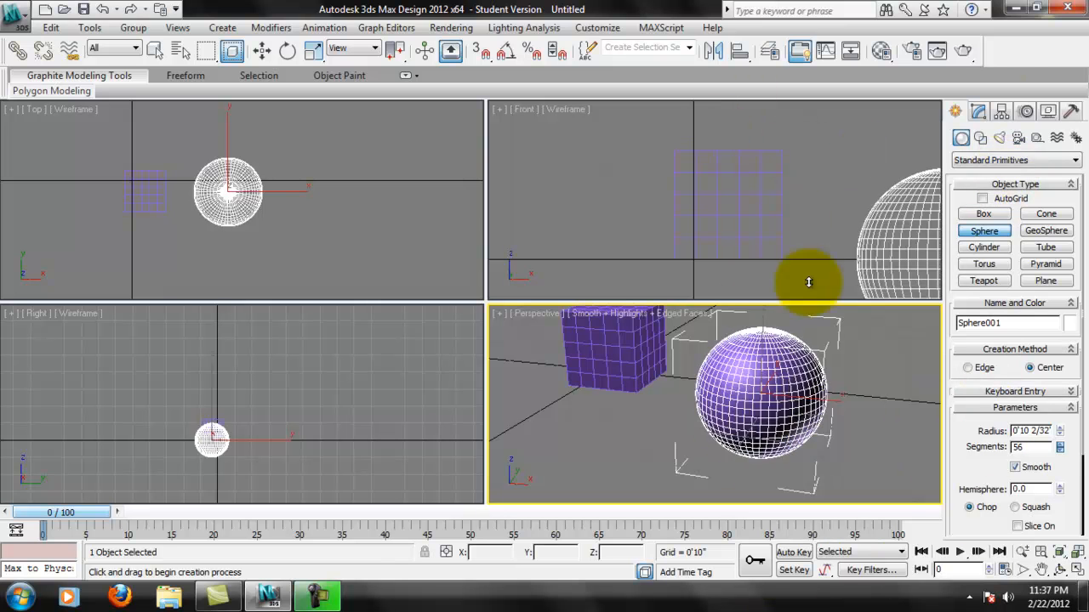
drag(857, 463, 1085, 479)
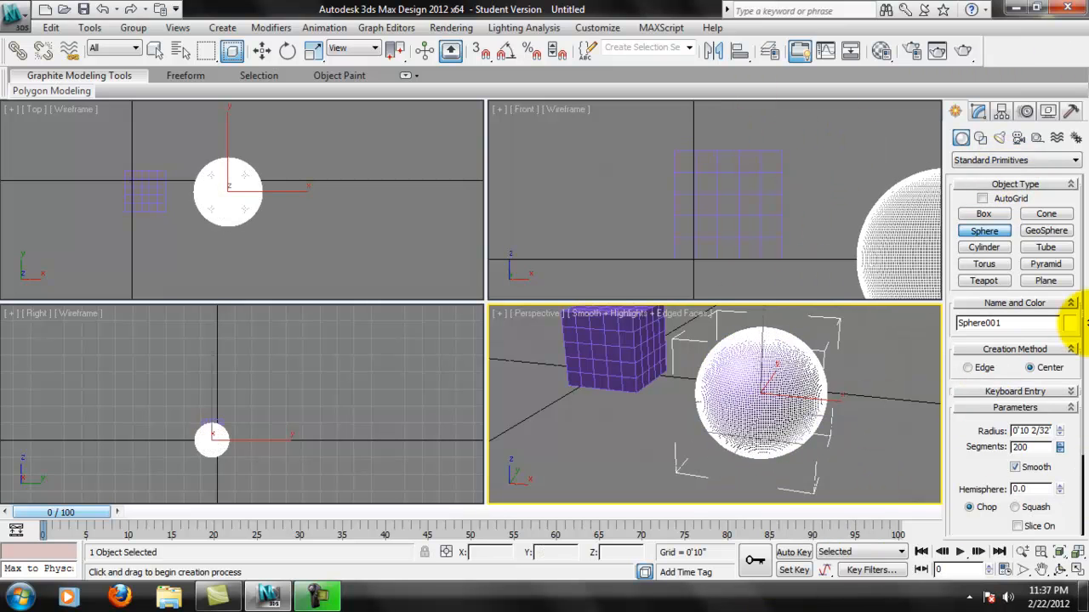
drag(1085, 65, 1016, 141)
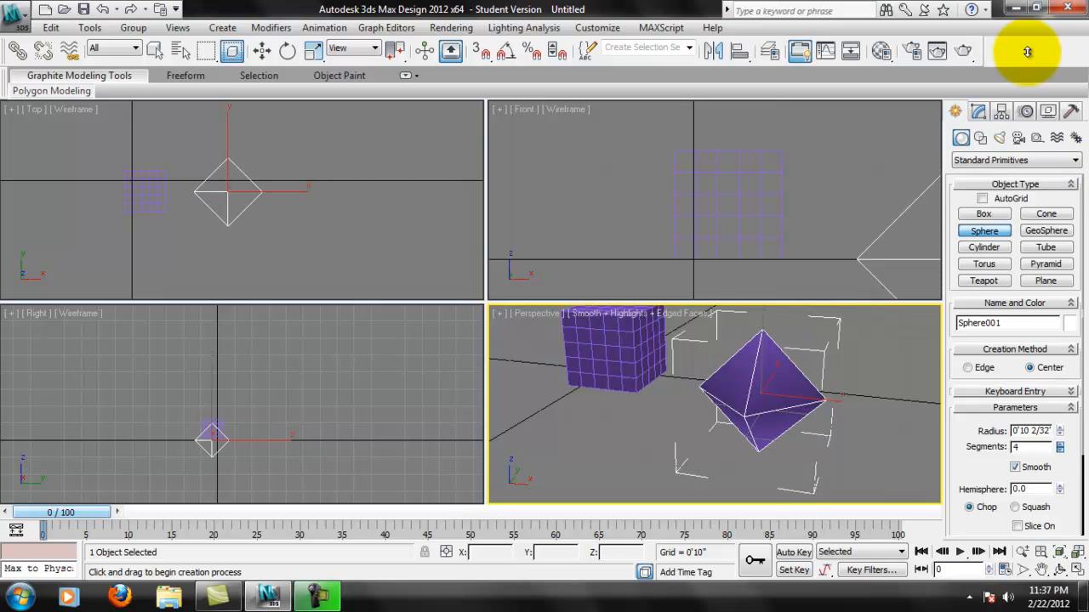
drag(859, 570, 985, 9)
drag(1080, 45, 1074, 549)
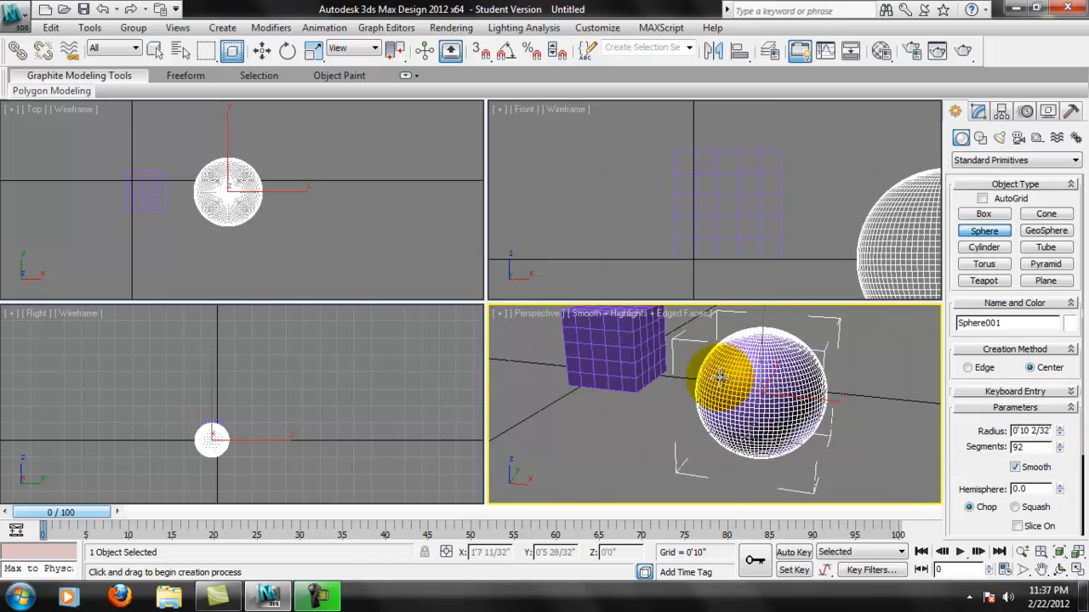
Step: Examine the dense sphere mesh up close in Perspective and set its segments to 32
scroll(847, 424, up, 5)
middle_drag(883, 361, 809, 425)
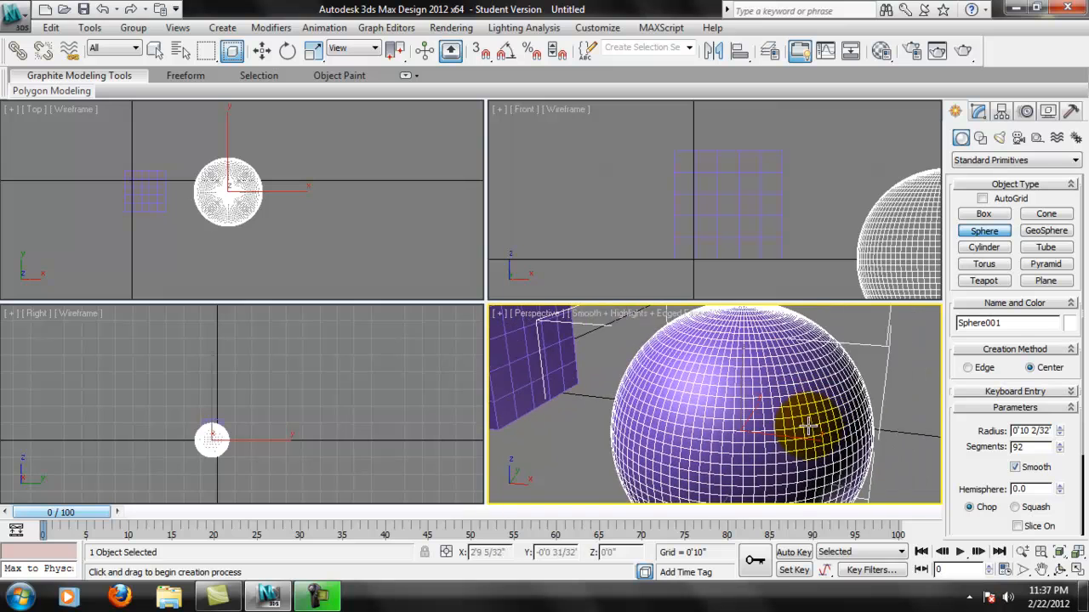
middle_drag(841, 361, 822, 364)
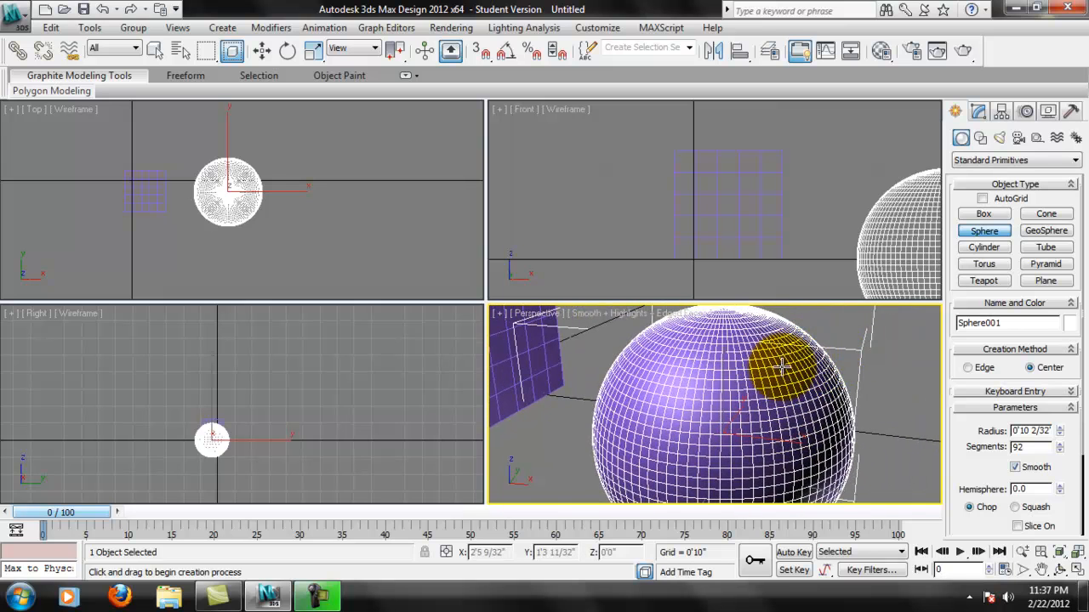
scroll(781, 368, up, 4)
alt+middle_drag(818, 393, 824, 380)
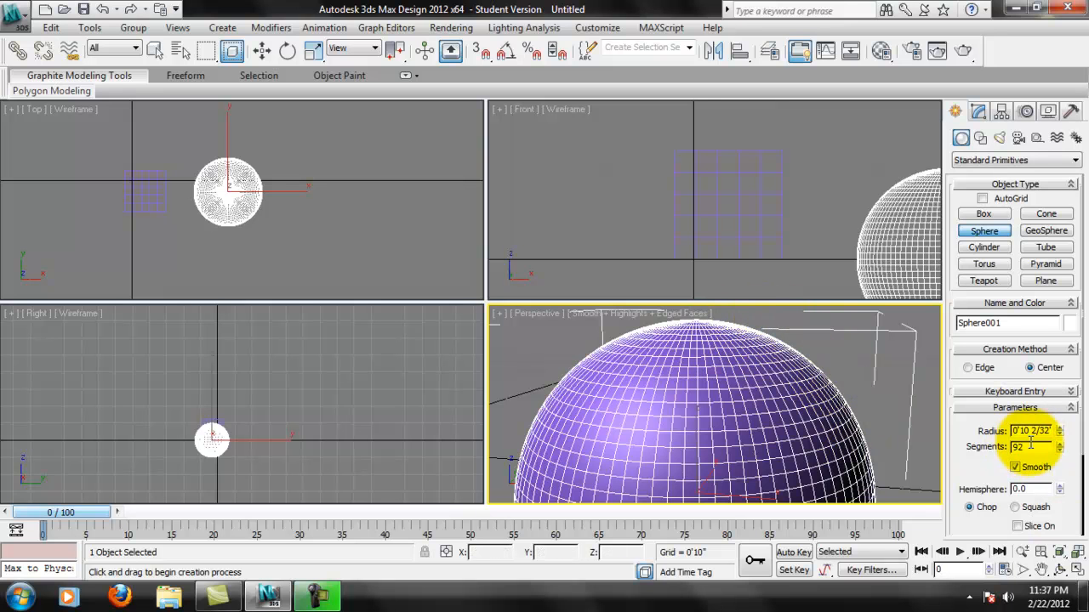
text(2)
key(Return)
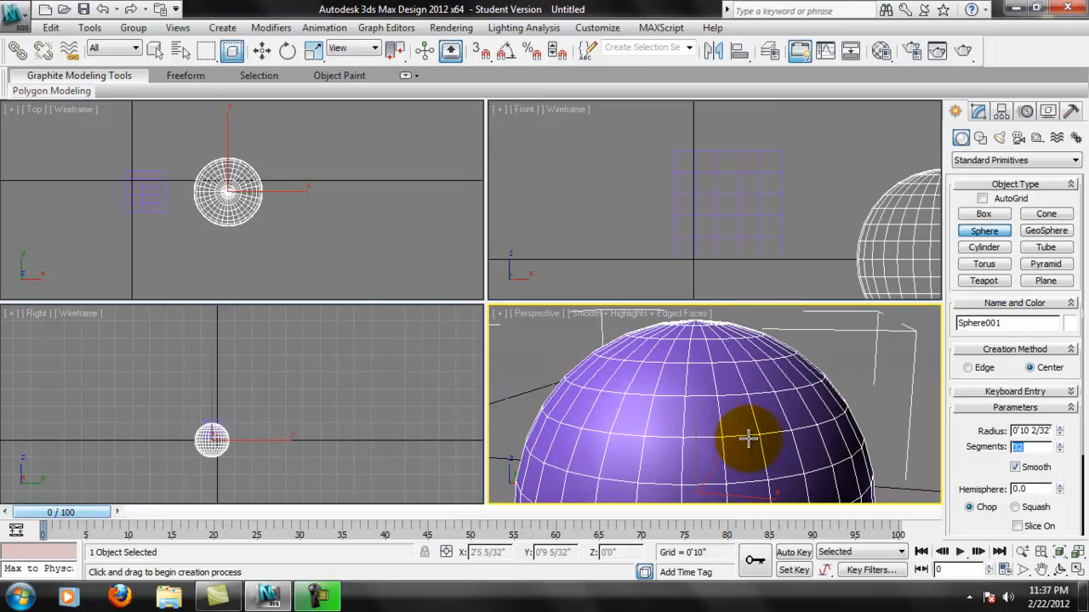
Step: Set the sphere's segments to 45
scroll(763, 389, down, 3)
middle_drag(763, 388, 789, 351)
double_click(1017, 446)
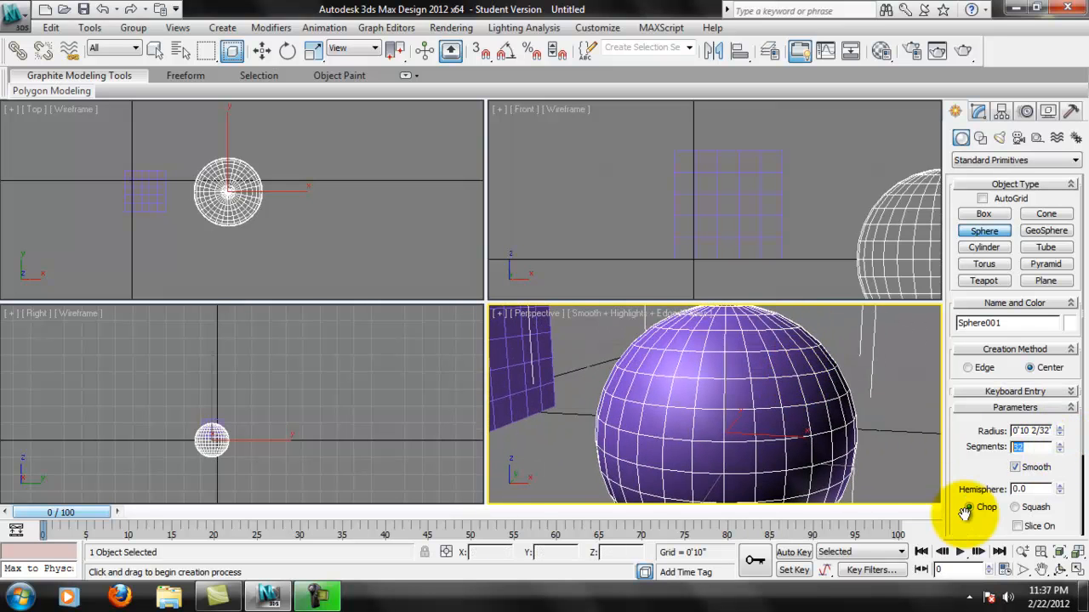
middle_drag(855, 455, 853, 444)
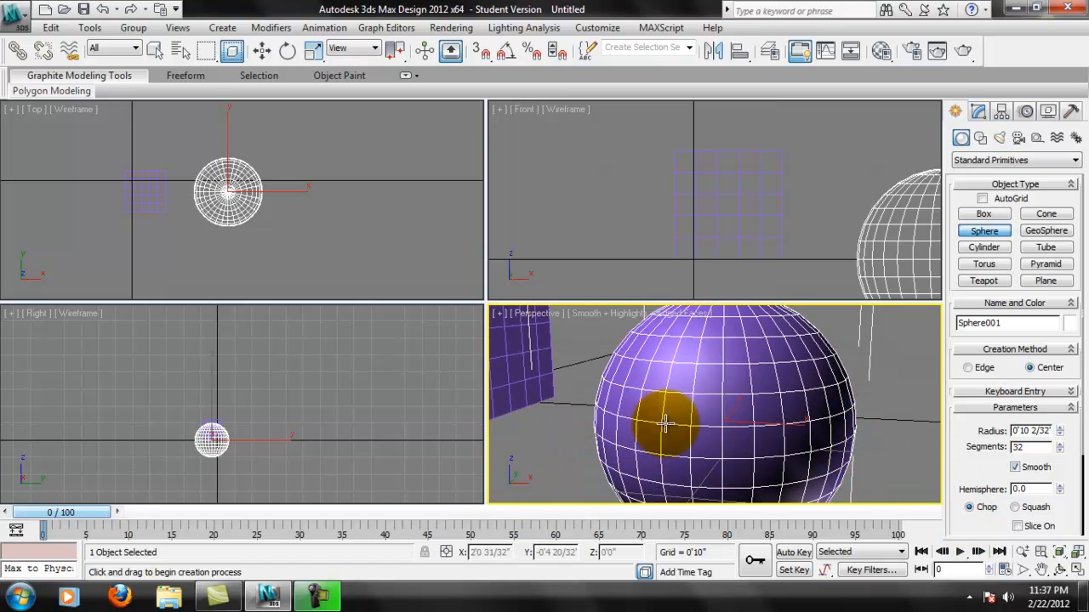
key(Tab)
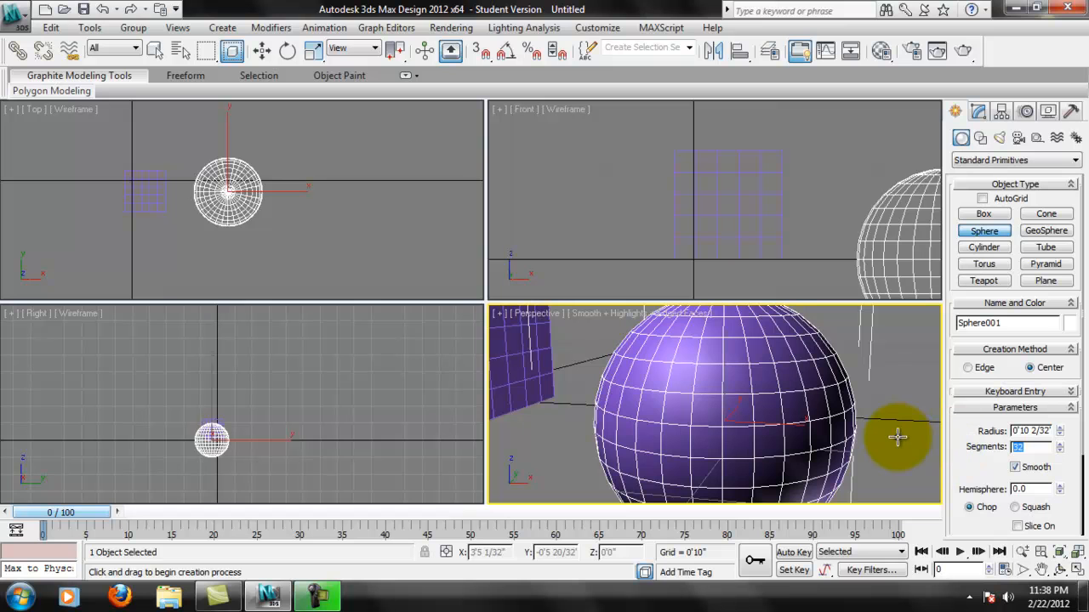
text(45)
key(Return)
alt+middle_drag(898, 429, 757, 405)
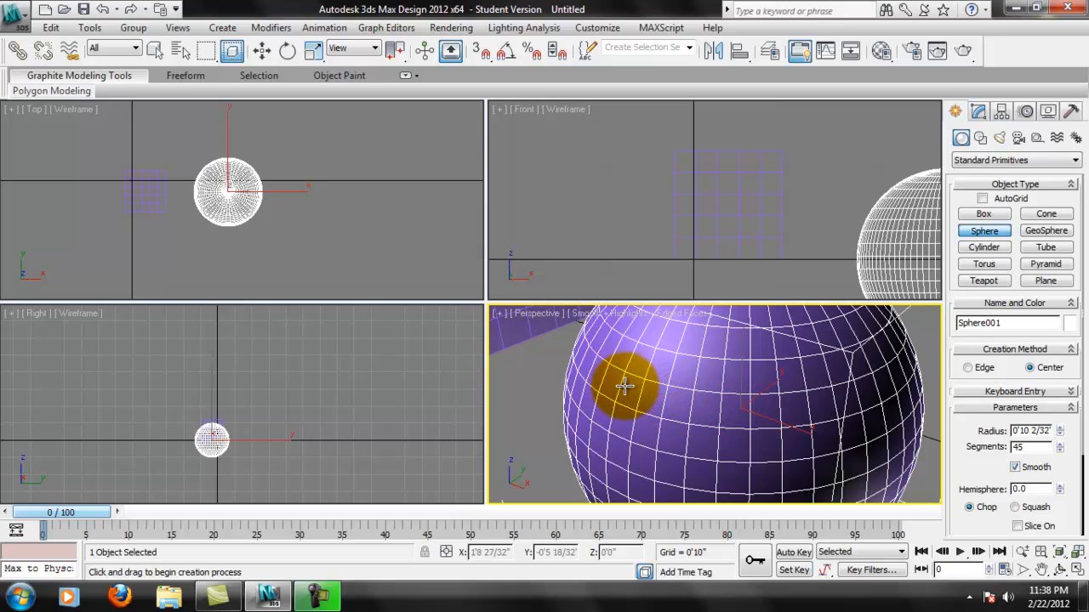
Step: Turn the sphere's Smooth option off and back on to compare its surface shading
scroll(1004, 451, down, 2)
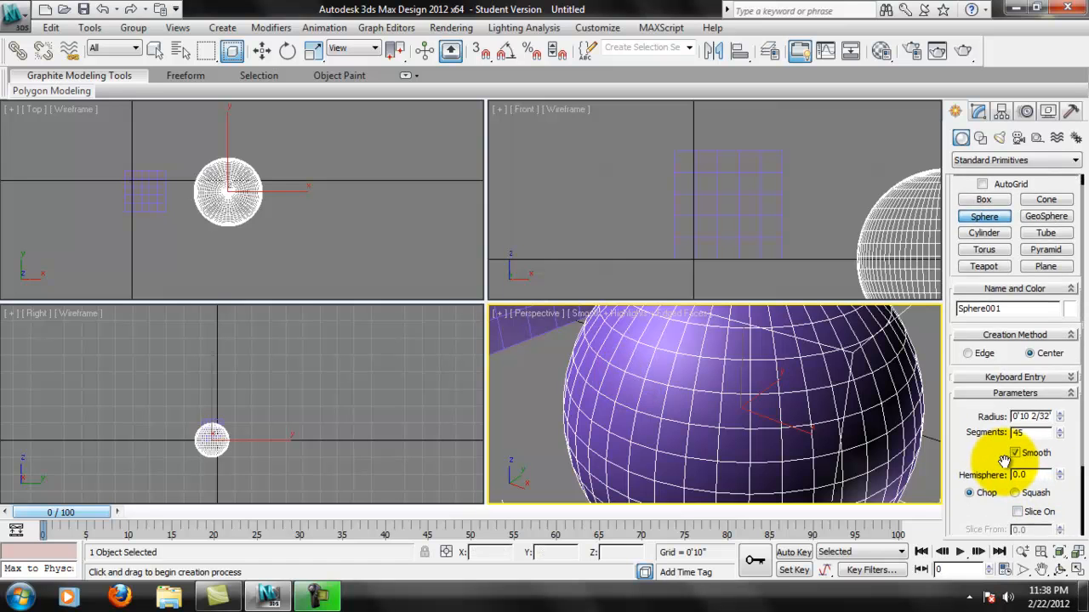
scroll(1010, 444, down, 1)
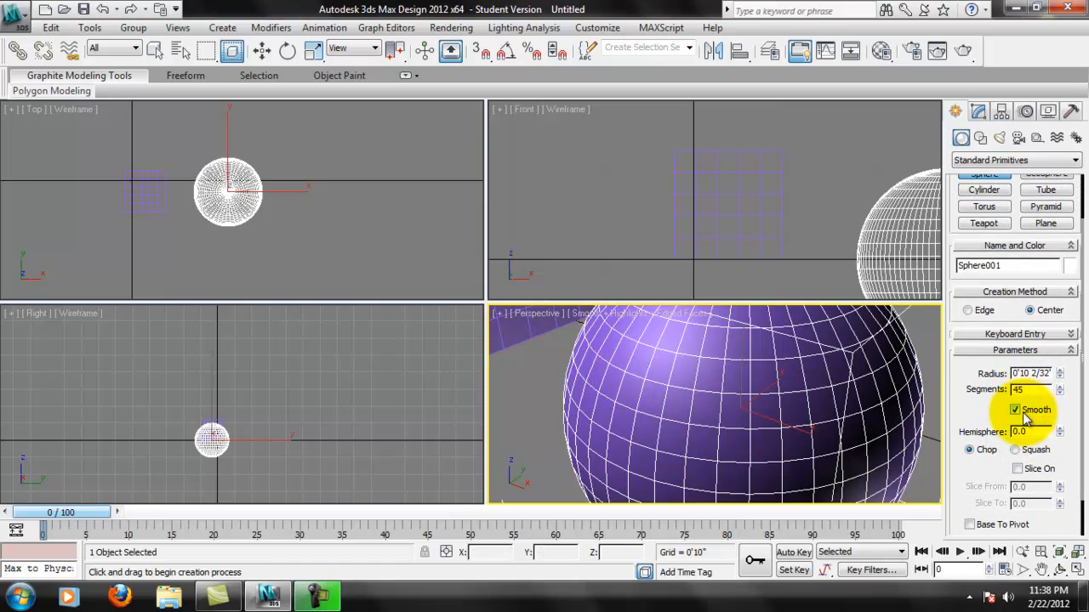
middle_drag(886, 416, 808, 471)
alt+middle_drag(837, 423, 860, 378)
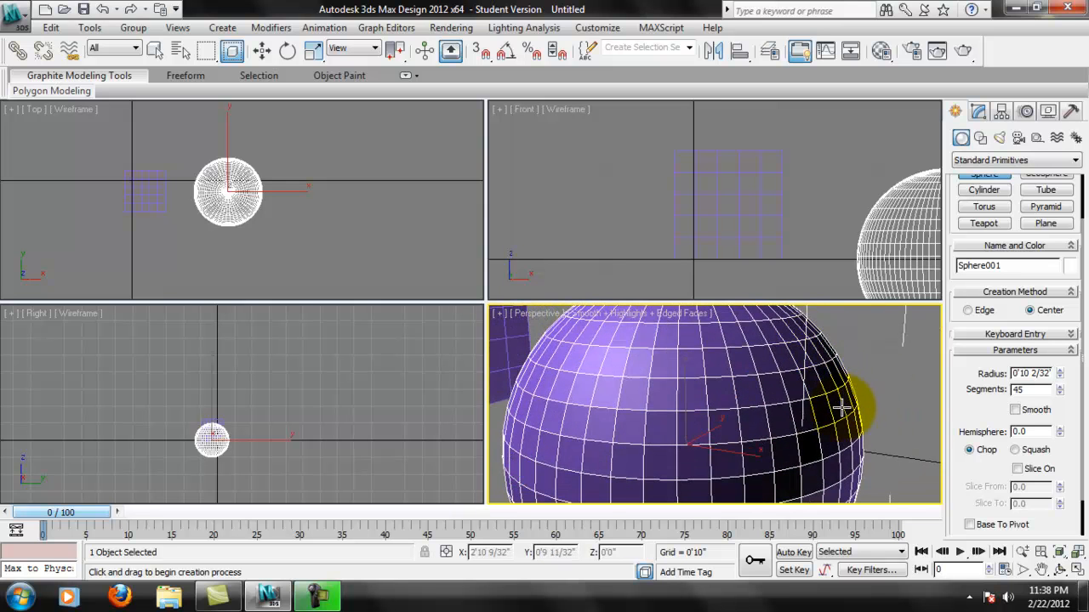
click(1014, 409)
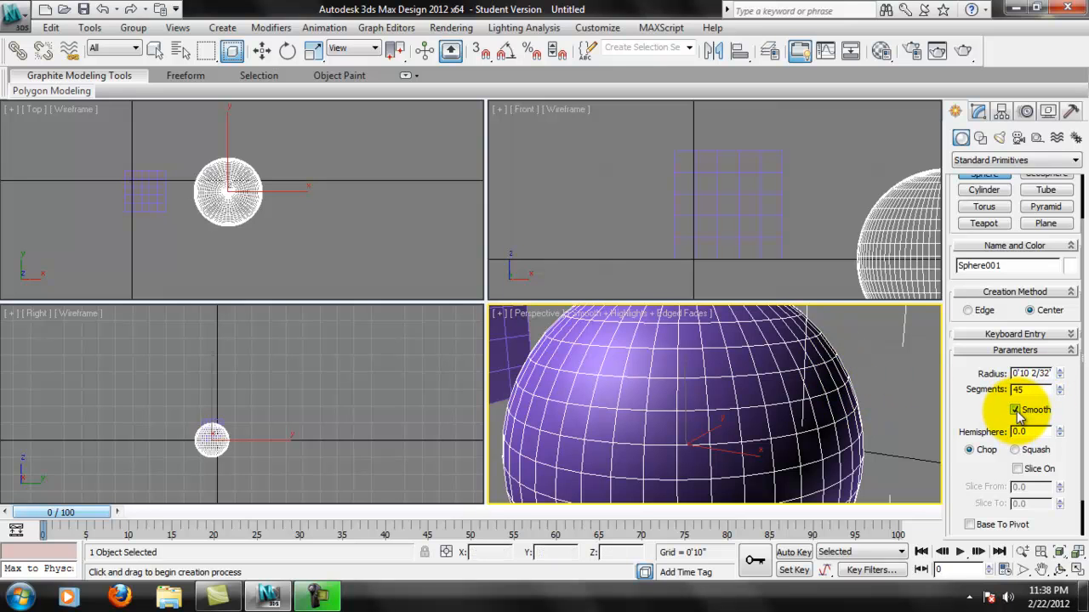
Step: Cut the sphere into a dome with a Hemisphere value of 0.57
drag(992, 409, 1003, 378)
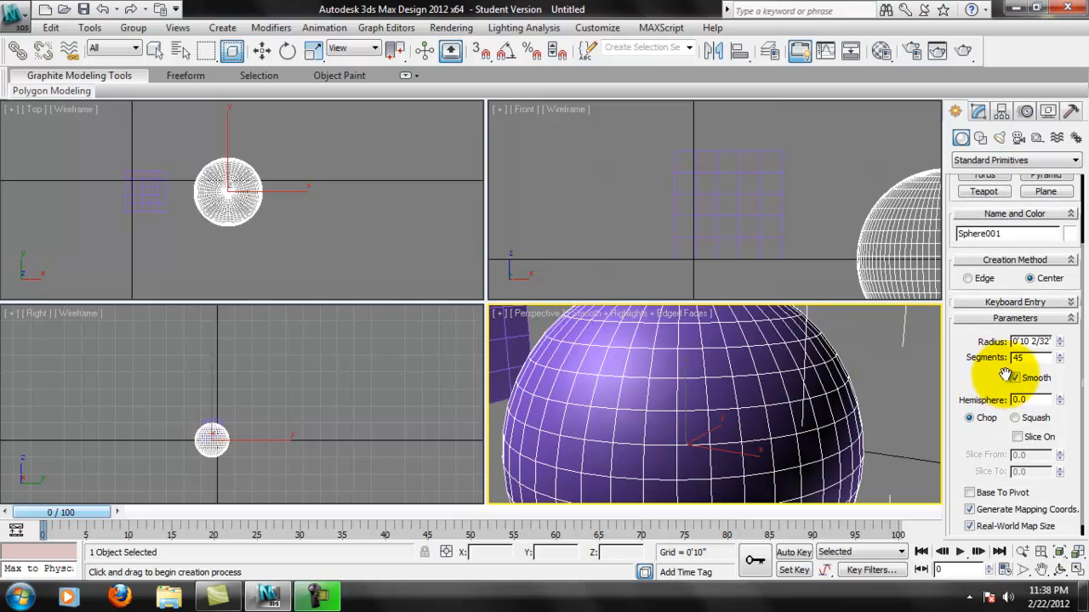
scroll(894, 412, down, 4)
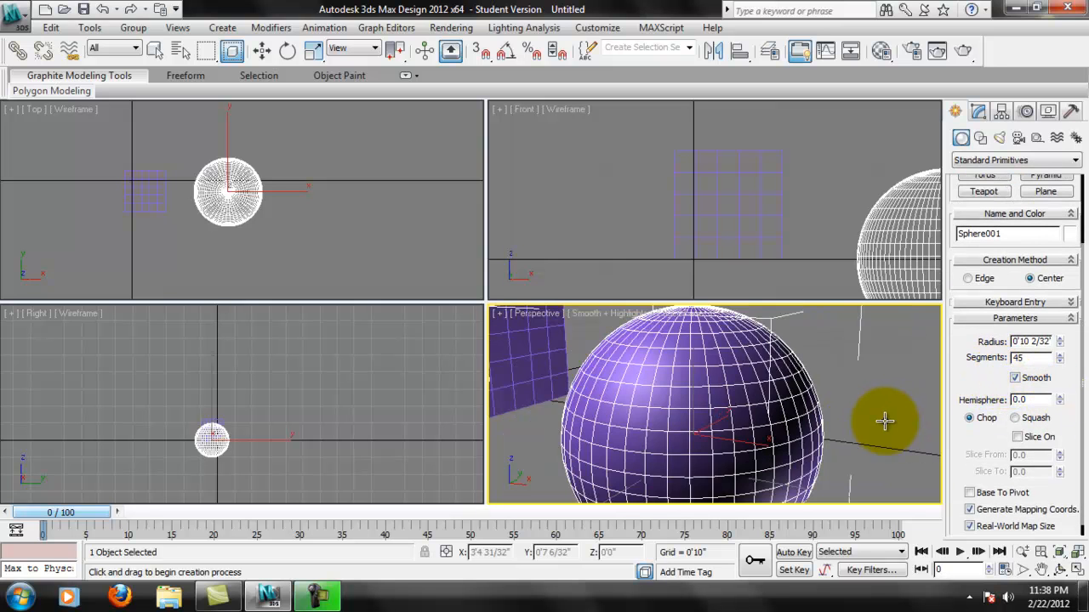
scroll(893, 411, down, 4)
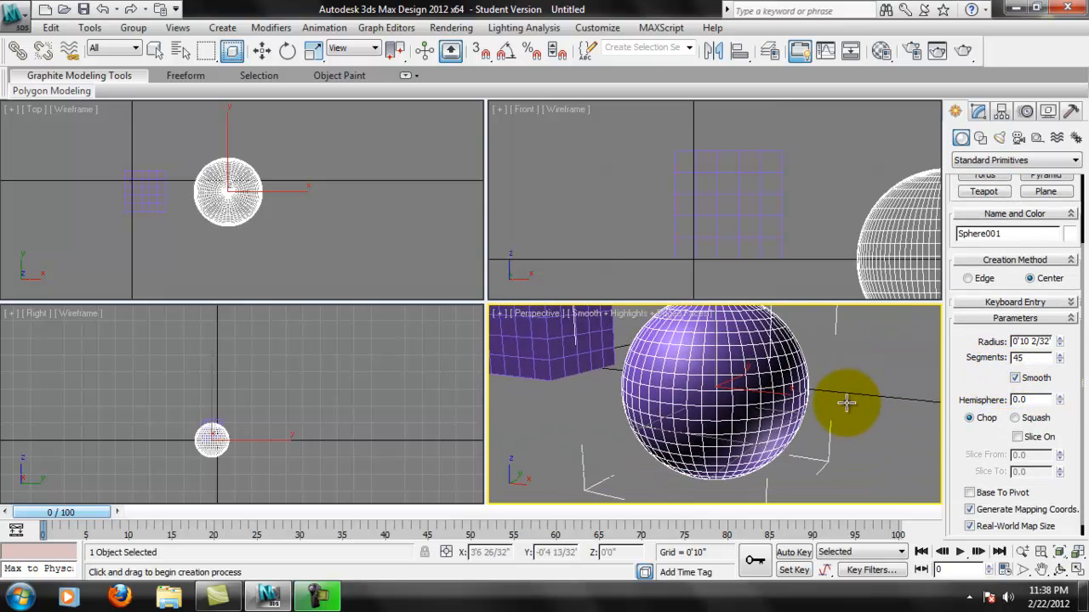
alt+middle_drag(840, 394, 817, 406)
middle_drag(864, 355, 848, 383)
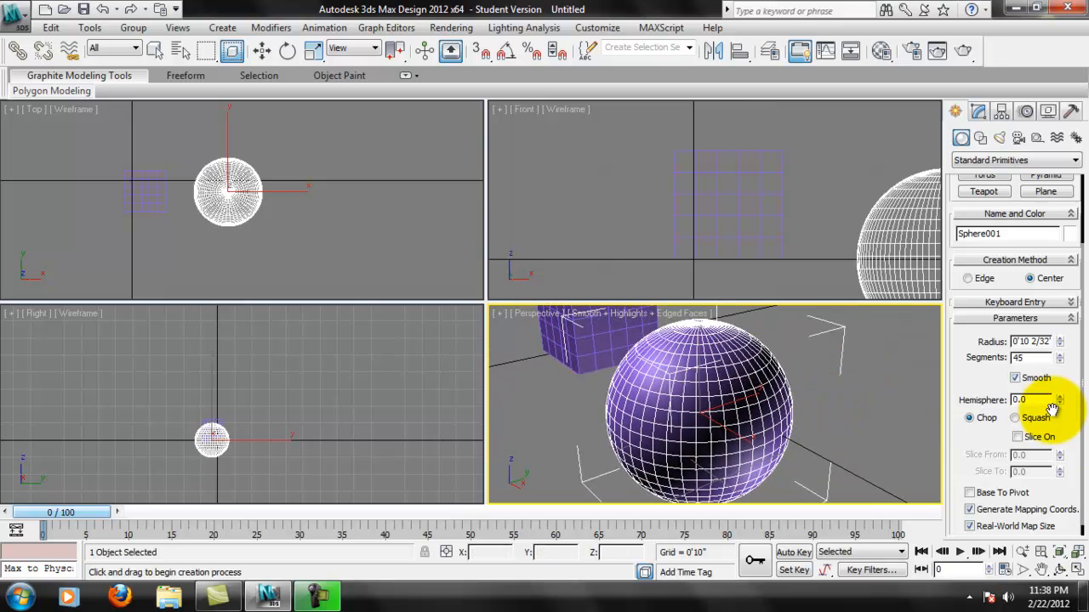
drag(1065, 377, 1070, 305)
alt+middle_drag(882, 352, 832, 391)
middle_drag(876, 243, 814, 218)
alt+middle_drag(892, 311, 770, 383)
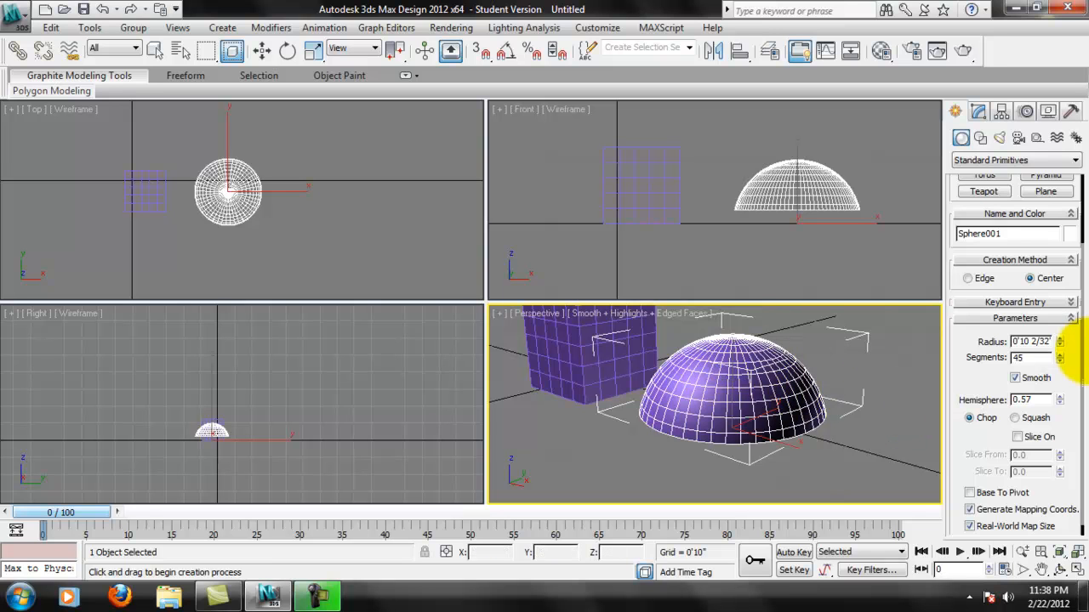
Step: Reset the sphere's Hemisphere value to 0.0, then raise it to 0.555 and view the dome's underside
right_click(1060, 403)
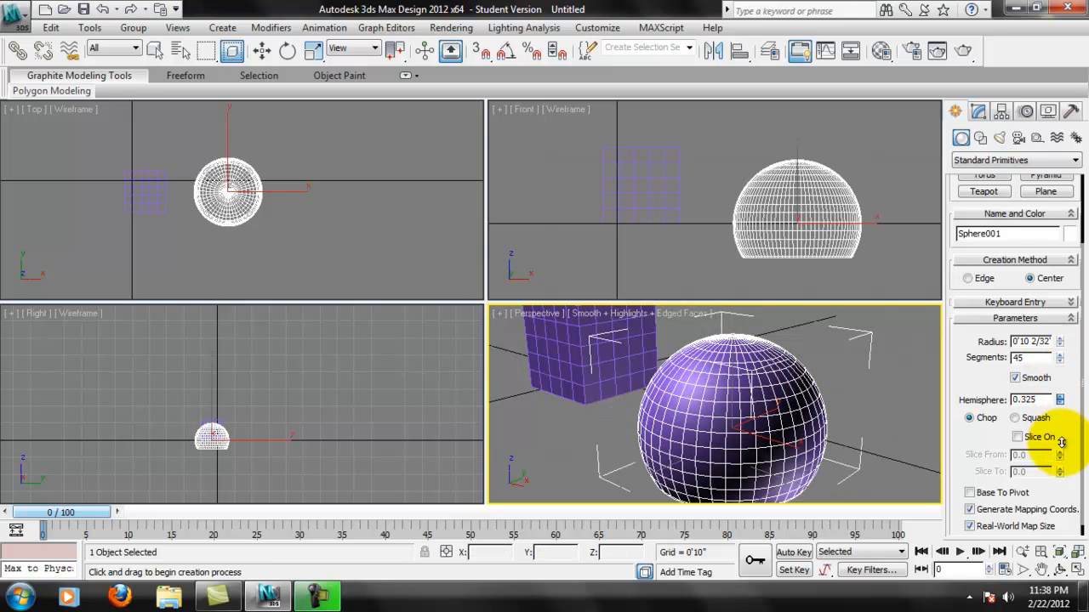
middle_drag(889, 434, 895, 401)
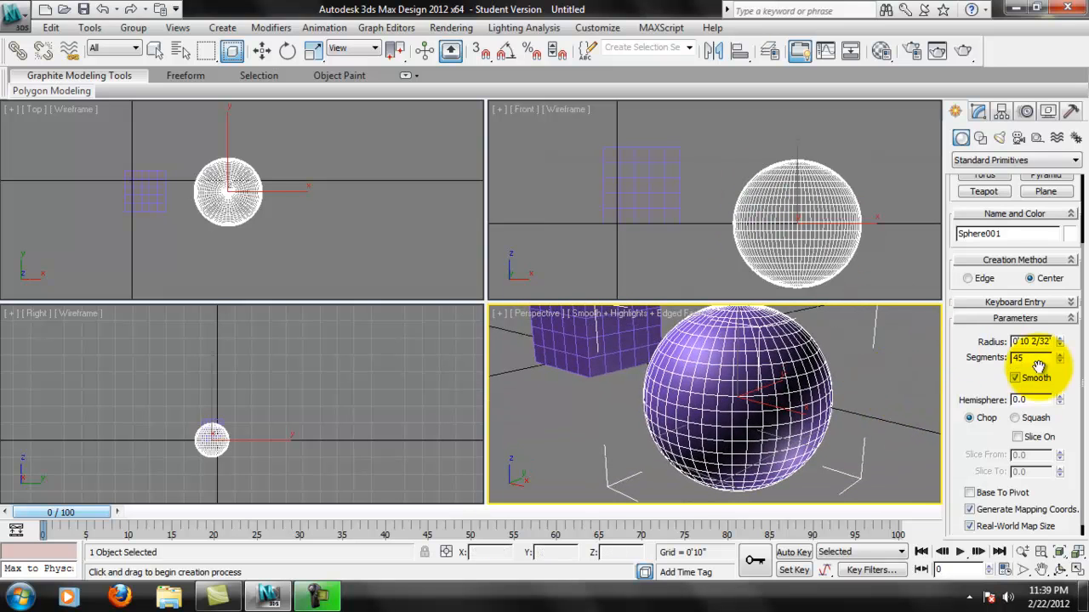
drag(1060, 400, 974, 423)
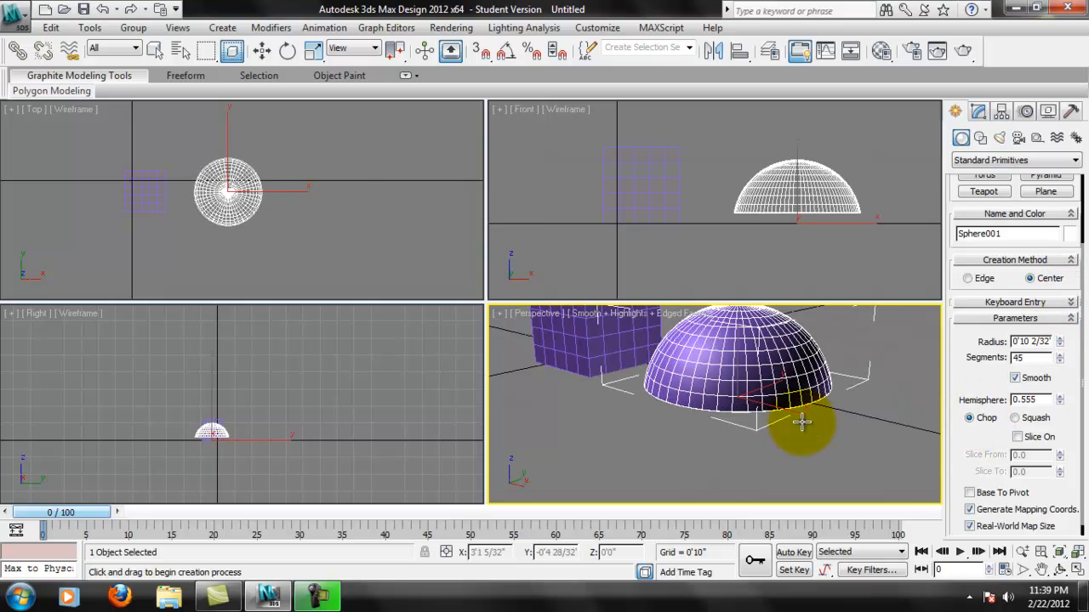
alt+middle_drag(804, 418, 806, 380)
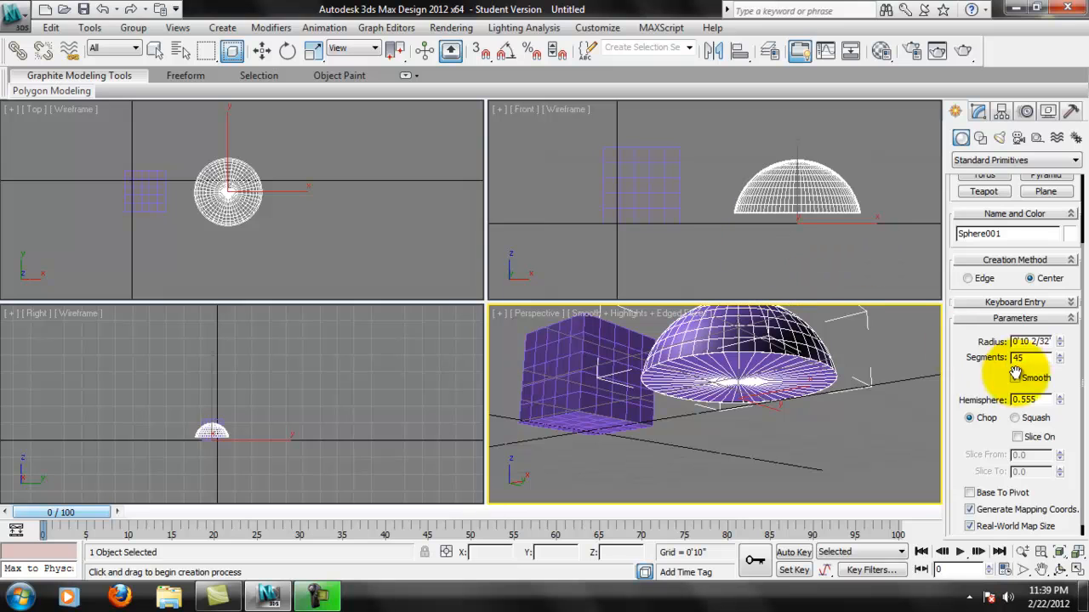
Step: Switch the hemisphere mode to Squash, set Hemisphere to 0.67, and return the mode to Chop
click(1015, 418)
alt+middle_drag(838, 323, 819, 389)
drag(1059, 399, 1061, 365)
alt+middle_drag(843, 405, 876, 342)
alt+middle_drag(905, 308, 884, 431)
click(976, 418)
middle_drag(851, 395, 849, 397)
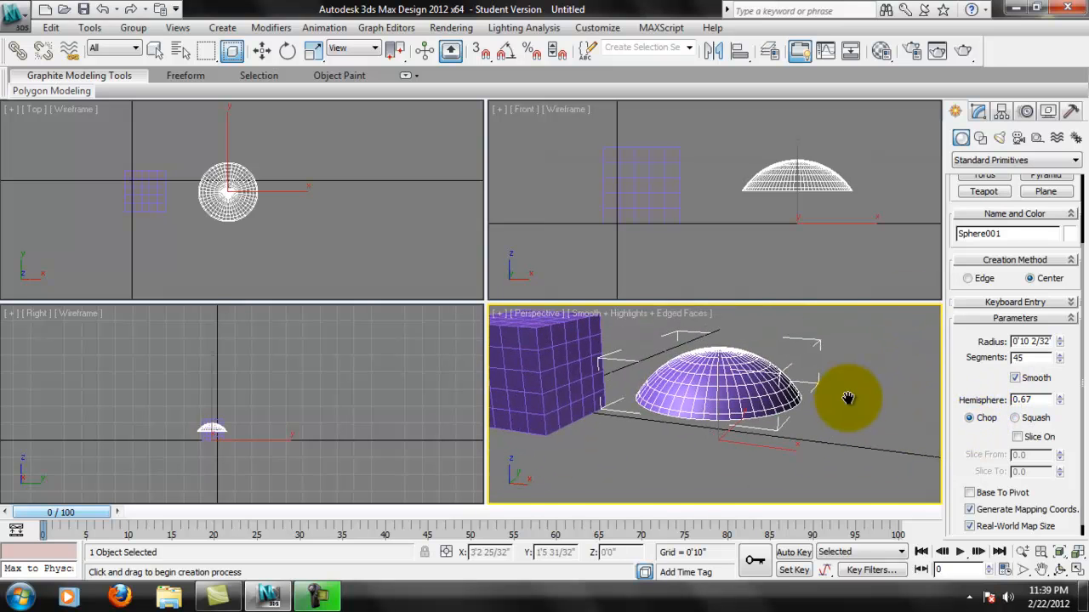
Step: Enable slicing on the dome and set Slice From to 77
click(1018, 437)
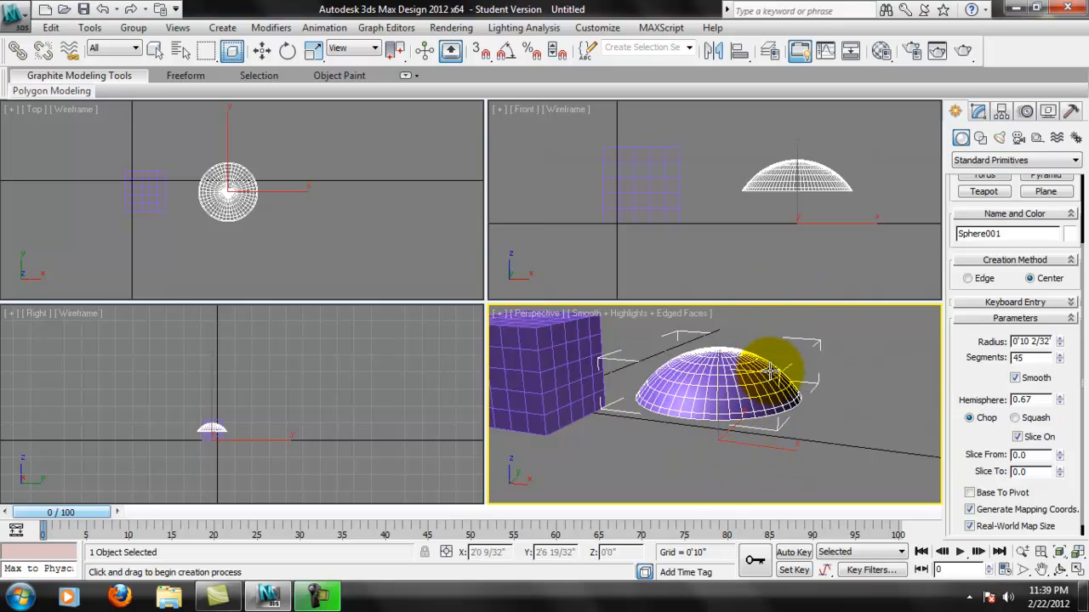
alt+middle_drag(761, 344, 826, 359)
drag(1059, 456, 1016, 287)
alt+middle_drag(731, 383, 927, 375)
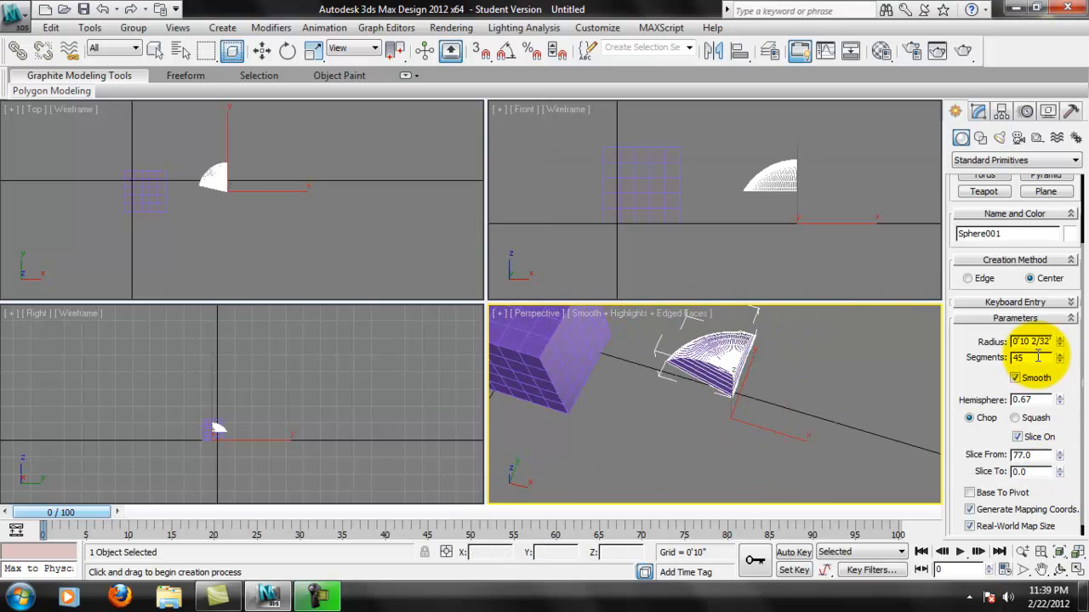
alt+middle_drag(699, 372, 749, 369)
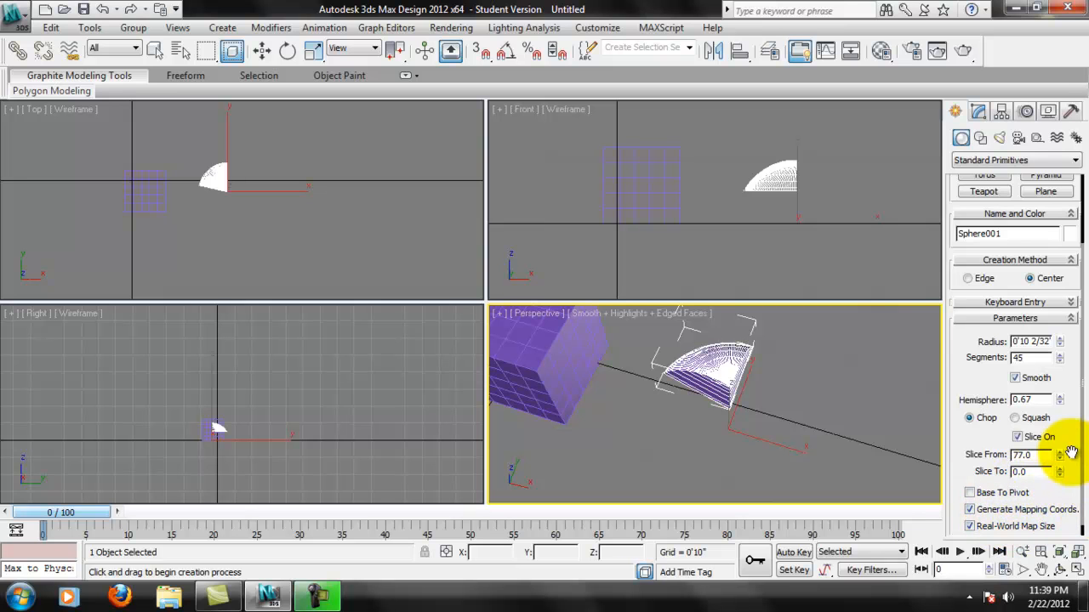
Step: Open the sliced sphere's parameters for modification
drag(1052, 486, 1082, 401)
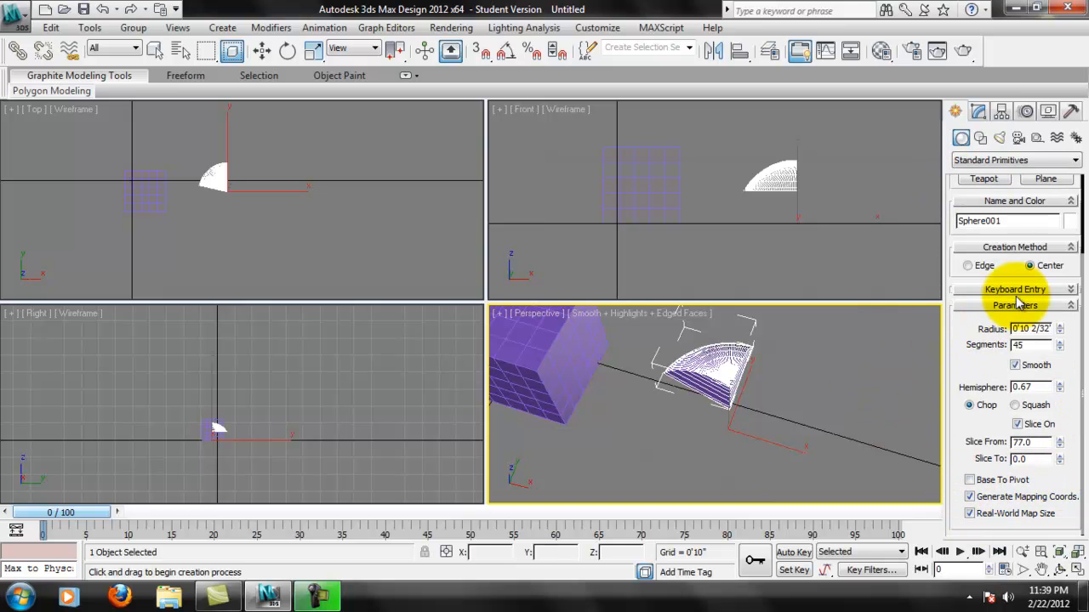
click(979, 111)
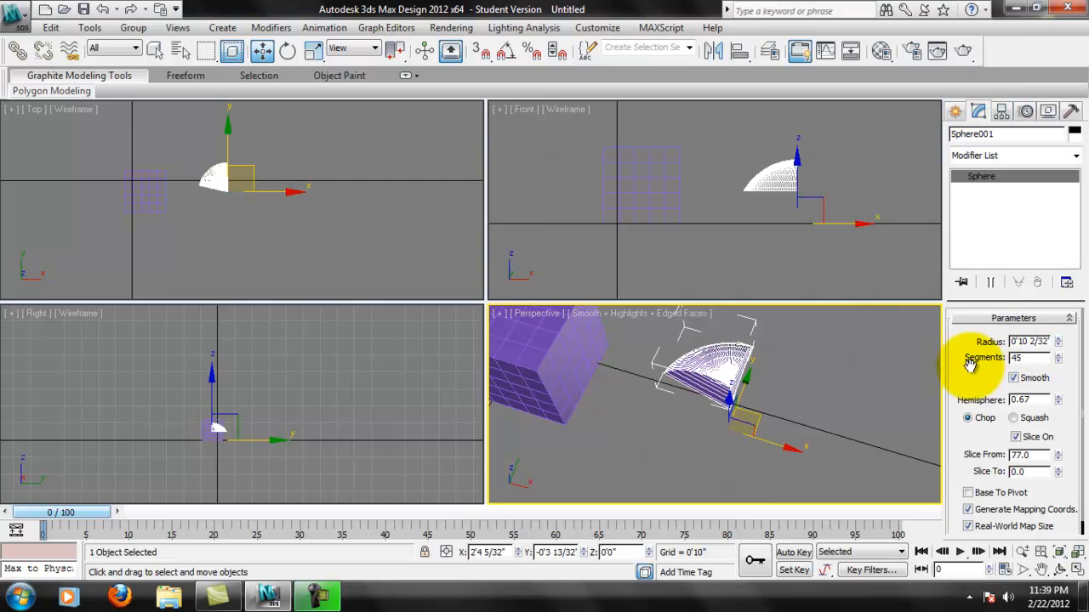
Step: Review the sliced sphere's full set of parameters and inspect the sliced shape in the perspective view
drag(969, 403, 965, 255)
middle_drag(662, 391, 658, 416)
alt+middle_drag(824, 468, 833, 390)
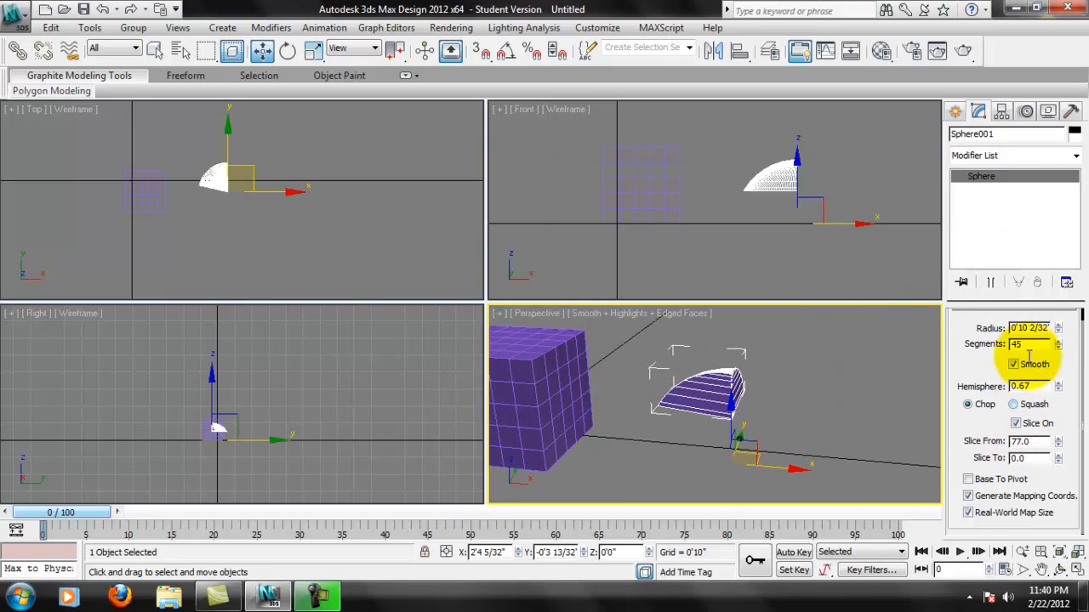
alt+middle_drag(828, 366, 826, 382)
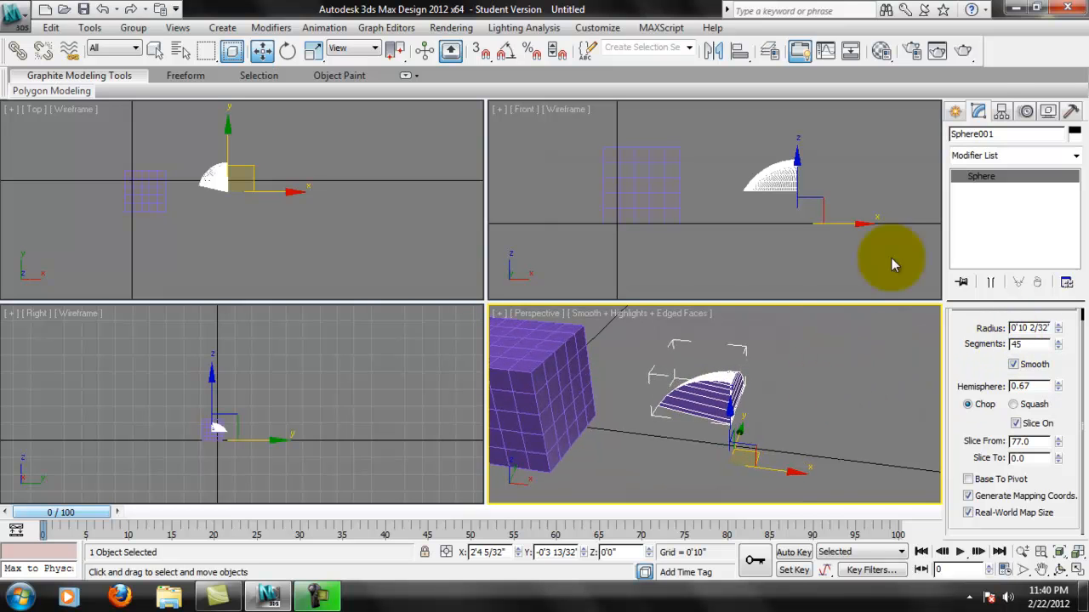
click(955, 113)
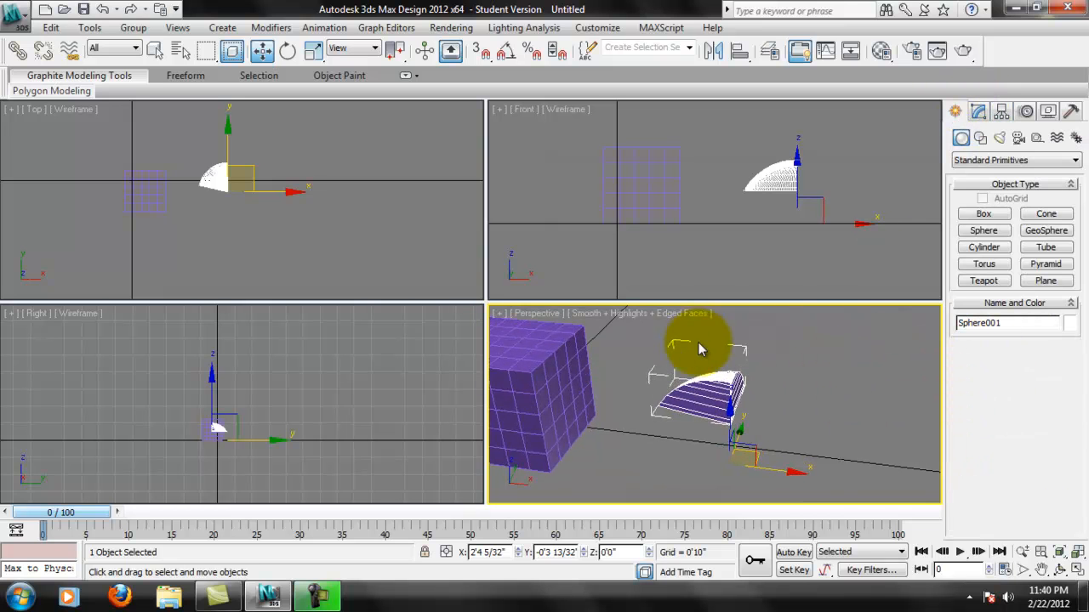
click(979, 112)
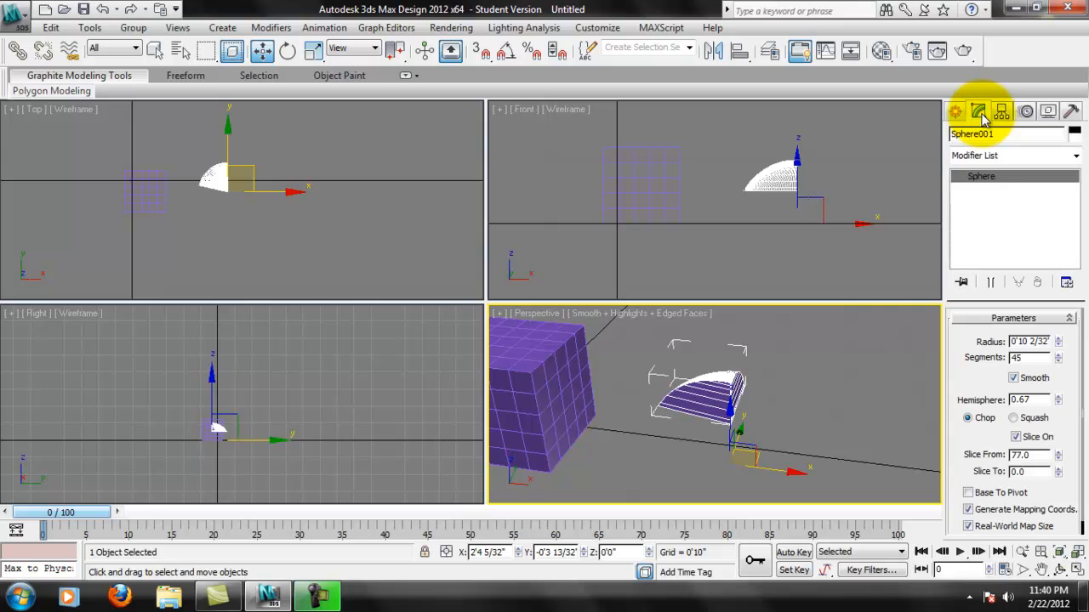
Step: Select the box and view its base parameters and modifier stack
click(748, 336)
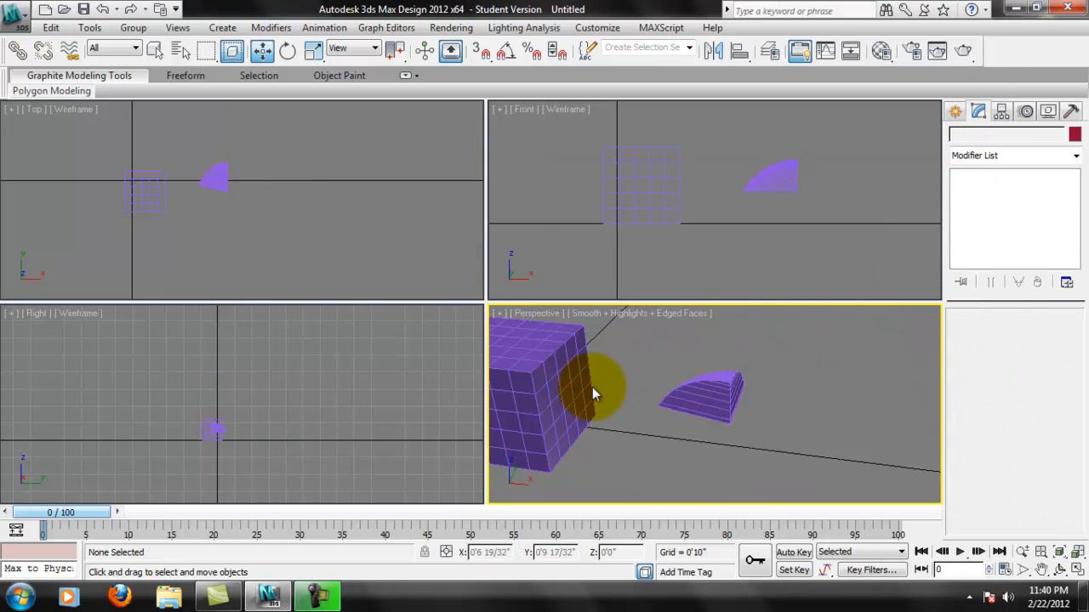
middle_drag(657, 386, 755, 393)
click(643, 363)
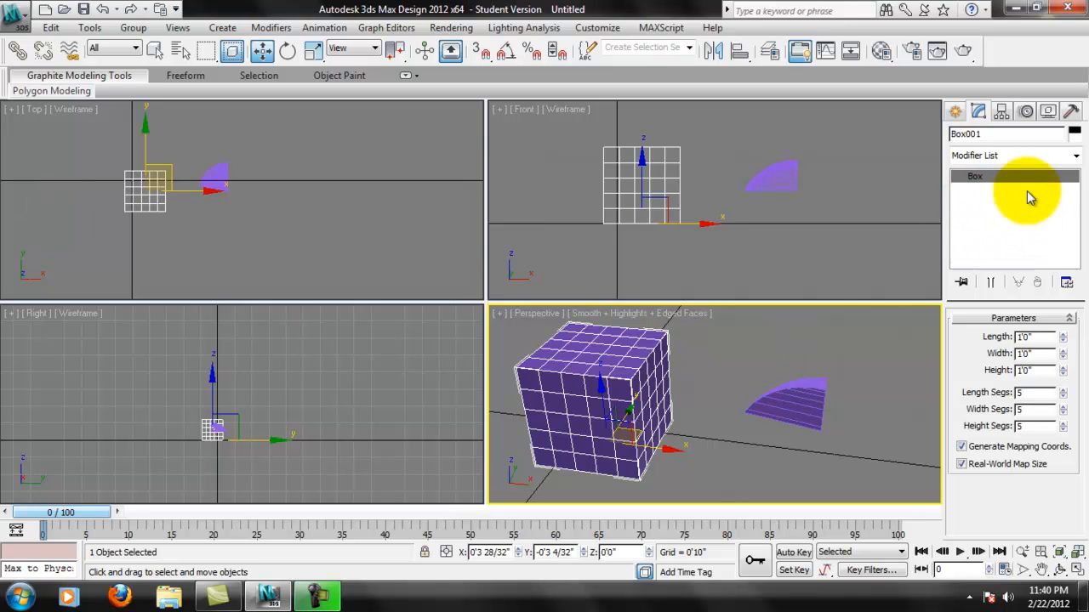
middle_drag(726, 390, 781, 396)
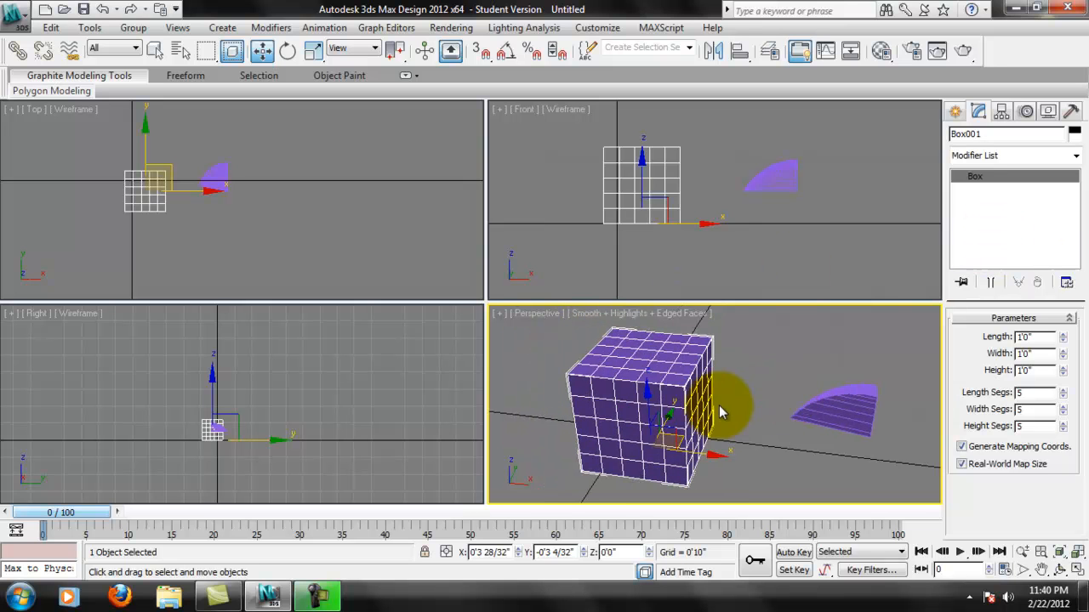
middle_drag(678, 381, 686, 381)
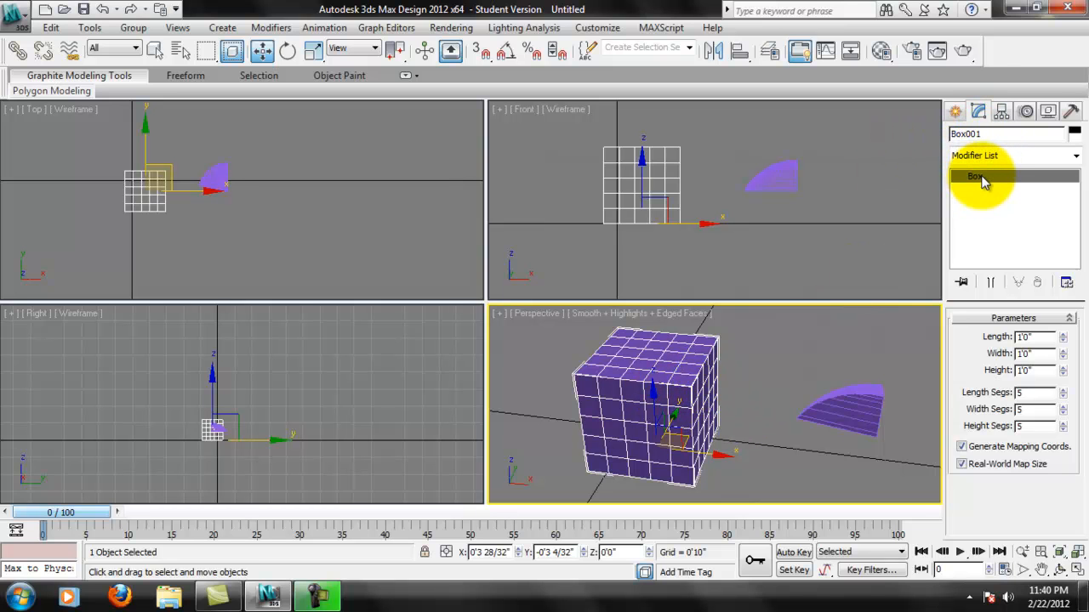
Step: Delete the sliced sphere beside the box
alt+middle_drag(778, 320, 774, 345)
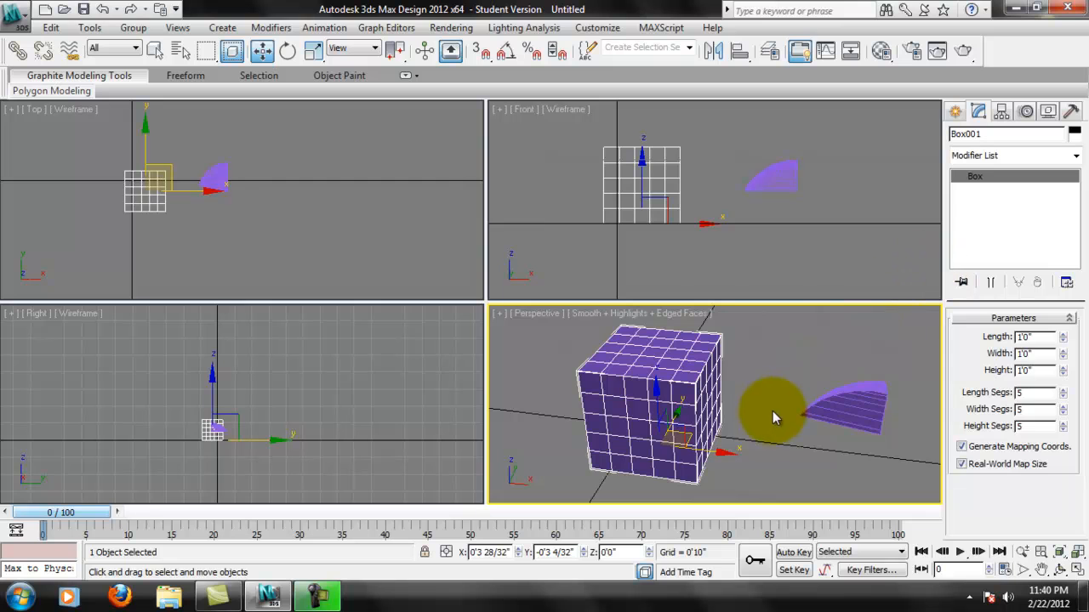
click(857, 398)
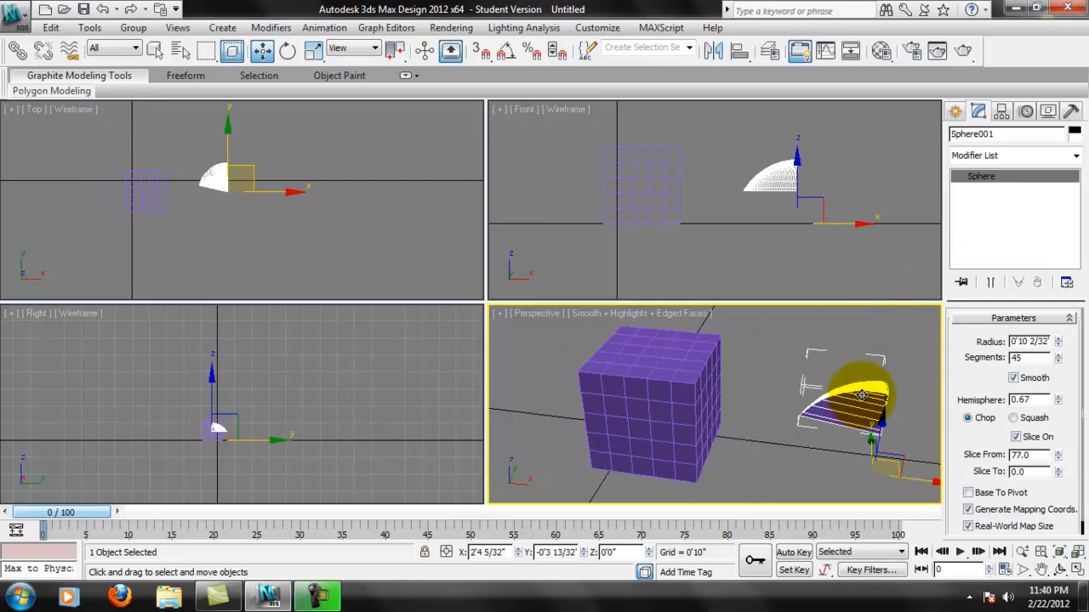
key(Delete)
middle_drag(708, 363, 739, 355)
Step: Select the box and apply a Twist modifier to it
click(706, 383)
middle_drag(859, 403, 883, 407)
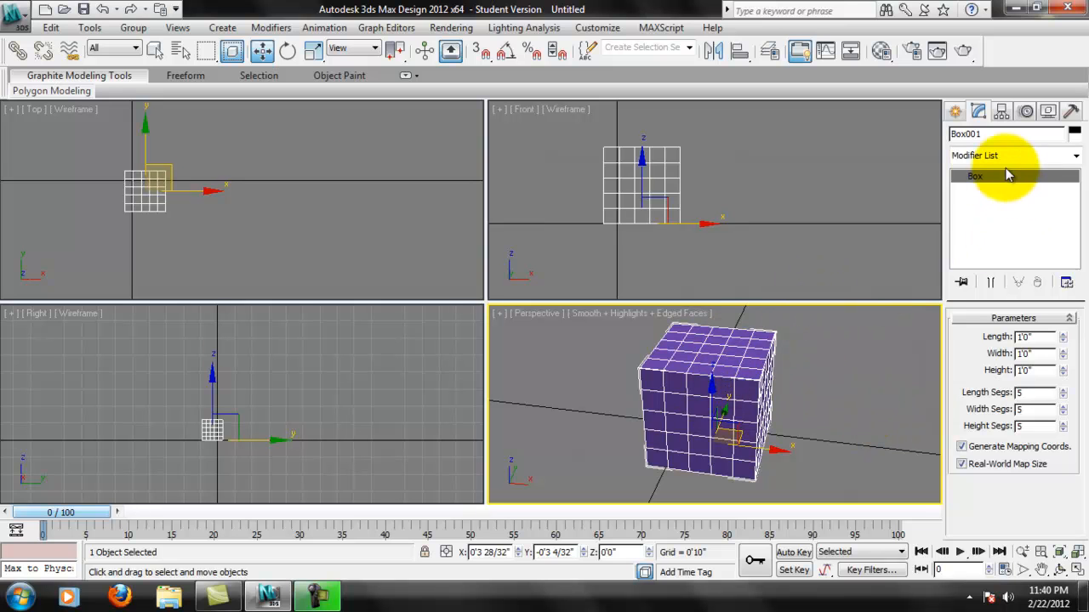
click(1076, 158)
drag(1077, 205, 1081, 414)
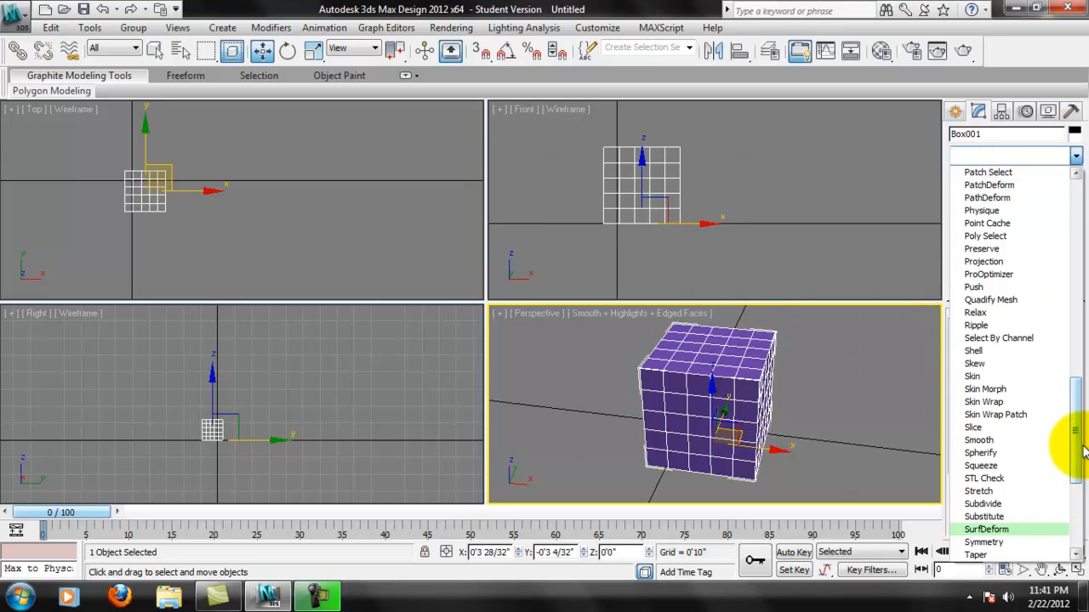
drag(1082, 449, 1080, 529)
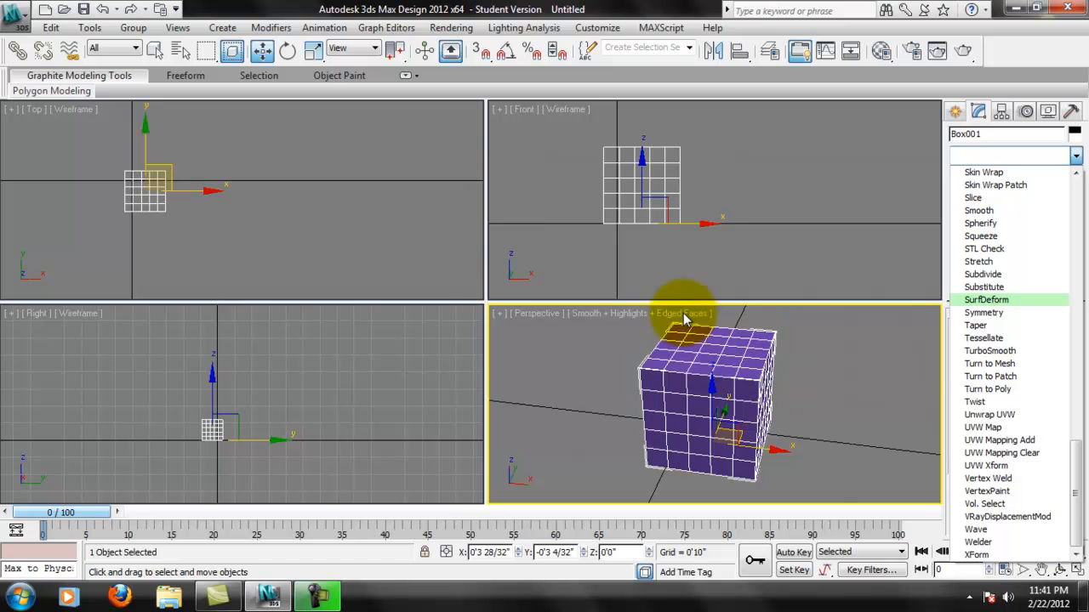
click(976, 403)
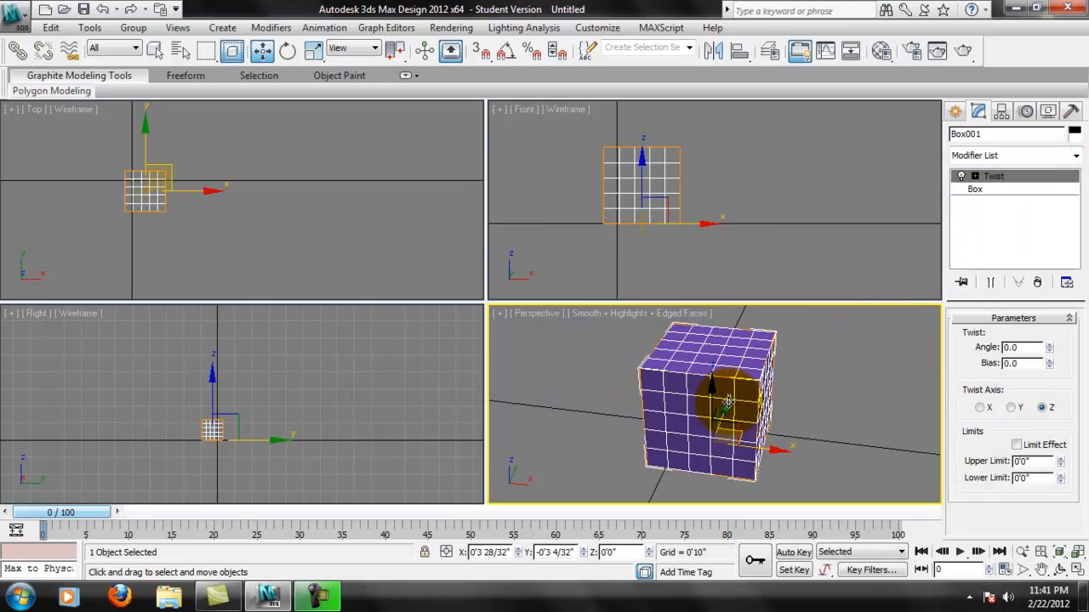
Step: Expand the Twist modifier's sub-levels, inspect the box up close, and enter and leave the Gizmo level
click(974, 176)
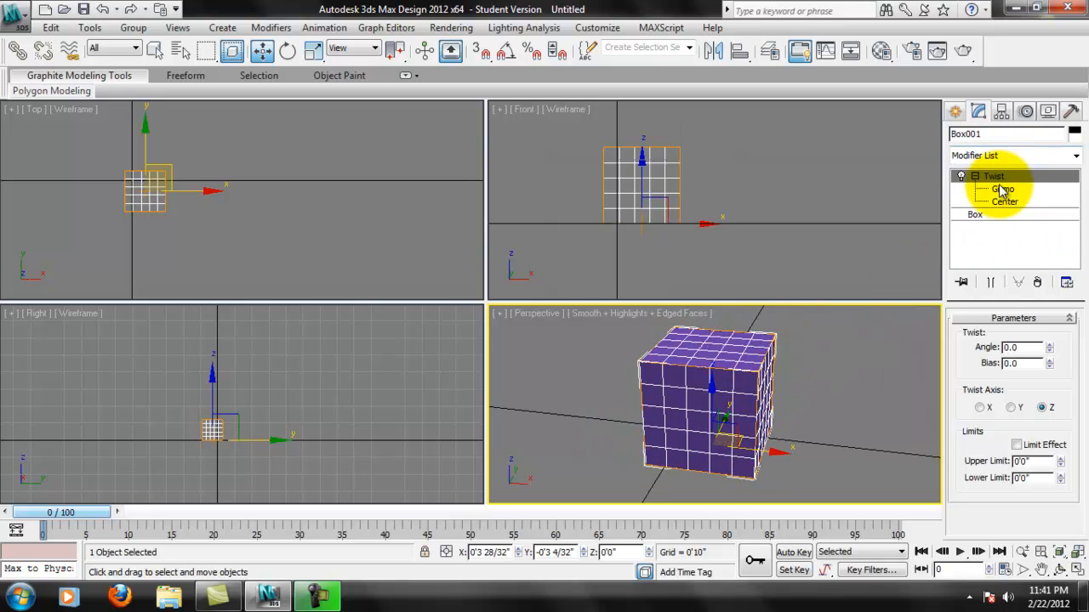
alt+middle_drag(782, 366, 763, 386)
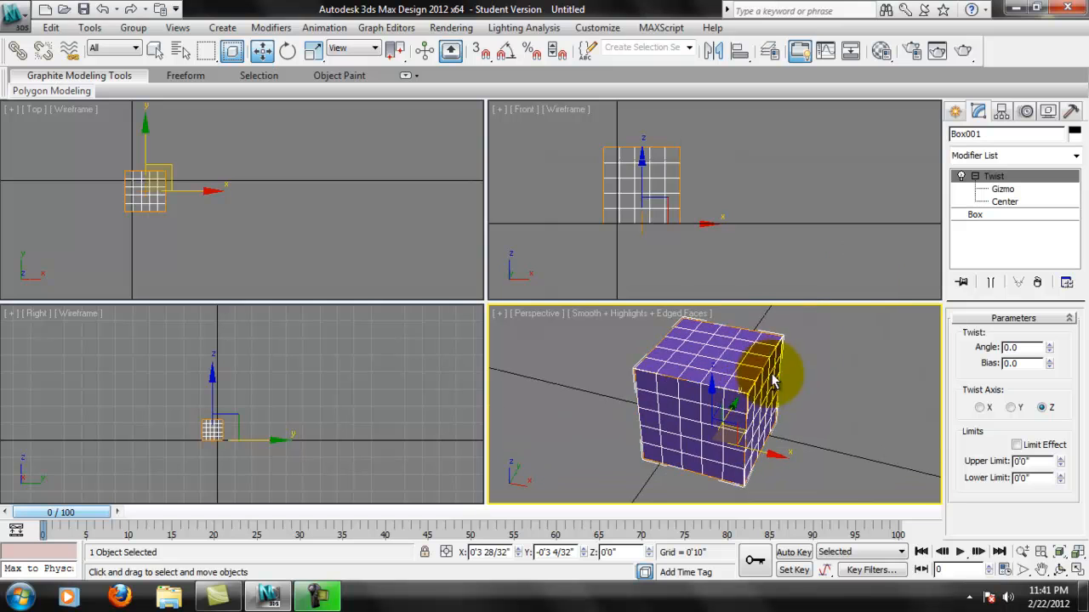
scroll(799, 342, up, 3)
middle_drag(802, 349, 768, 414)
scroll(804, 343, up, 4)
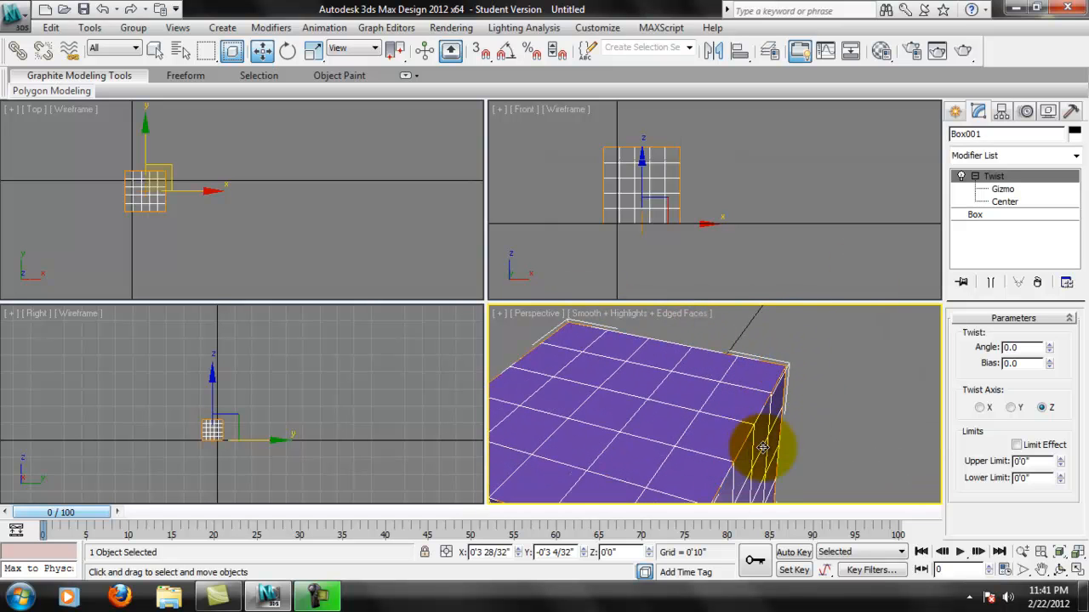
middle_drag(741, 445, 745, 432)
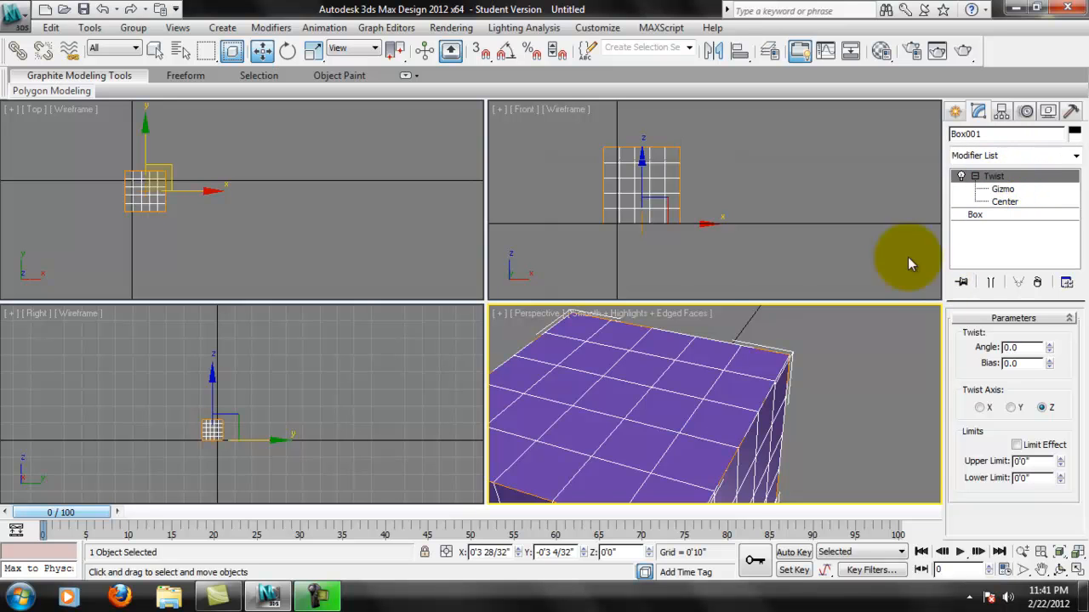
middle_drag(837, 421, 846, 400)
click(1002, 191)
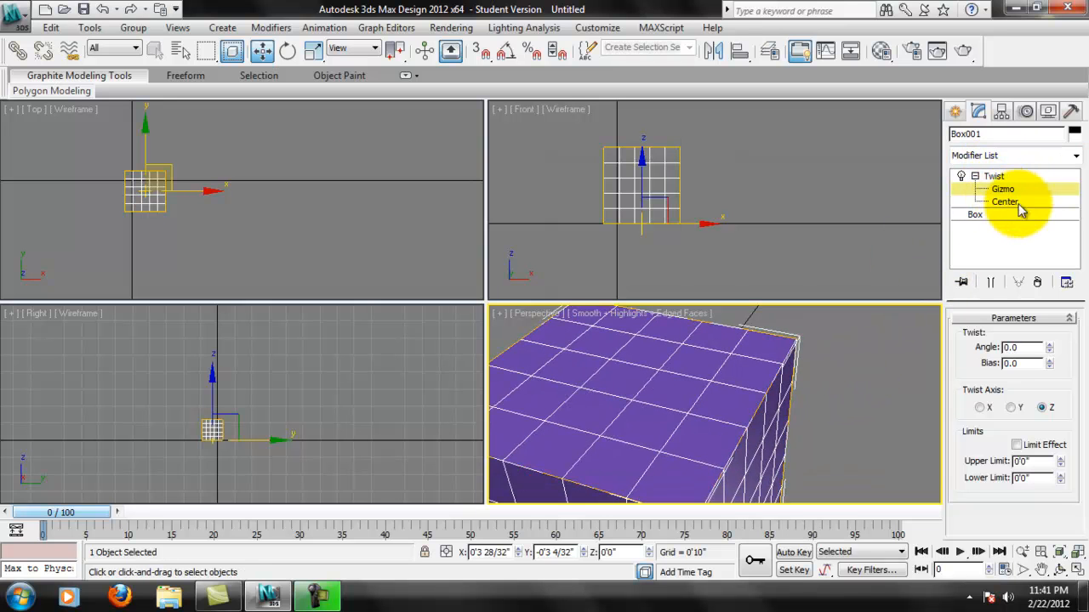
click(1002, 189)
middle_drag(782, 409, 888, 356)
scroll(823, 389, down, 2)
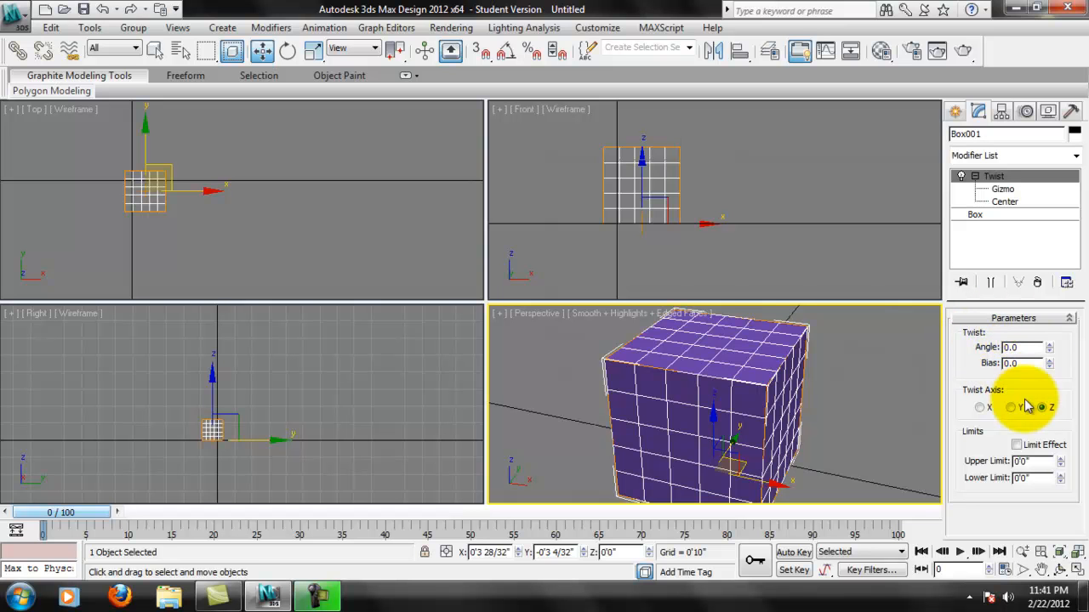
Step: Set the Twist angle to 193.0 and the bias to -10.5
drag(1051, 341, 1079, 364)
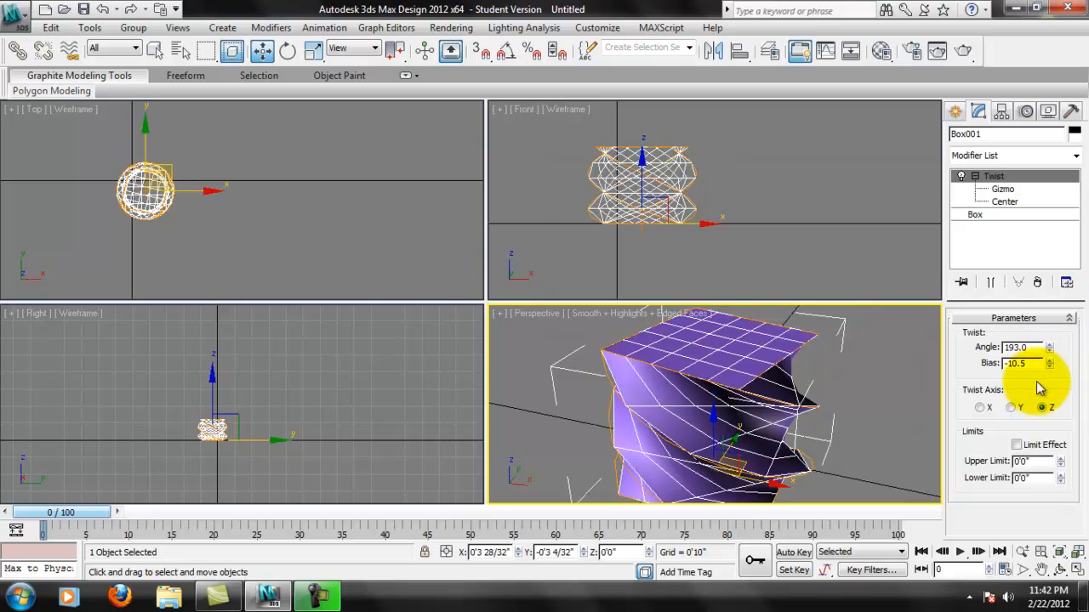
alt+middle_drag(816, 408, 845, 380)
alt+middle_drag(773, 400, 812, 387)
Step: Try the twist about the X and Y axes, and return the twist axis to Z
click(979, 408)
click(1009, 409)
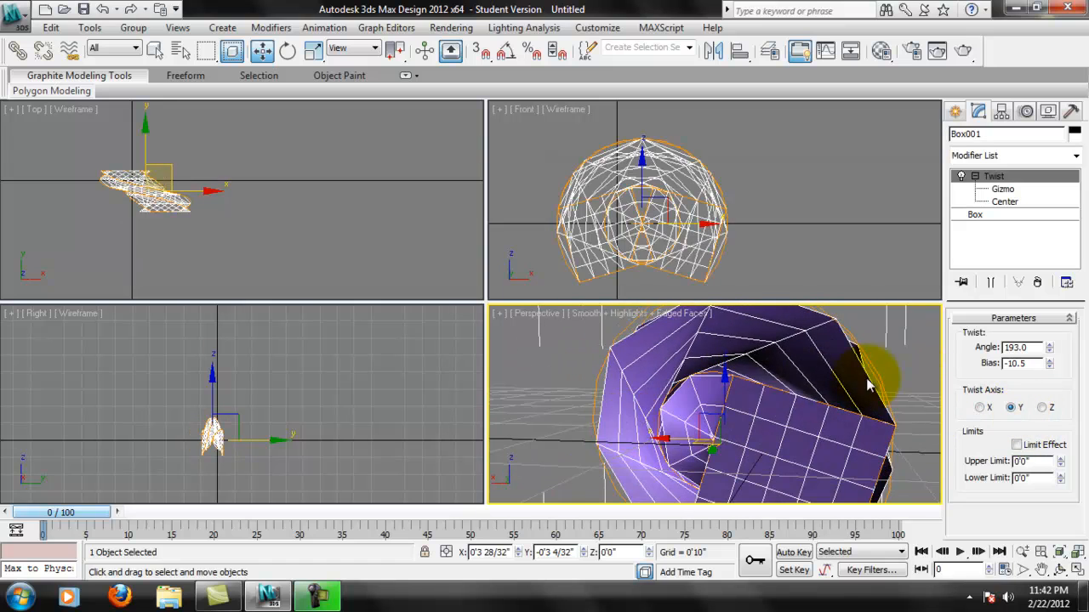
click(1042, 408)
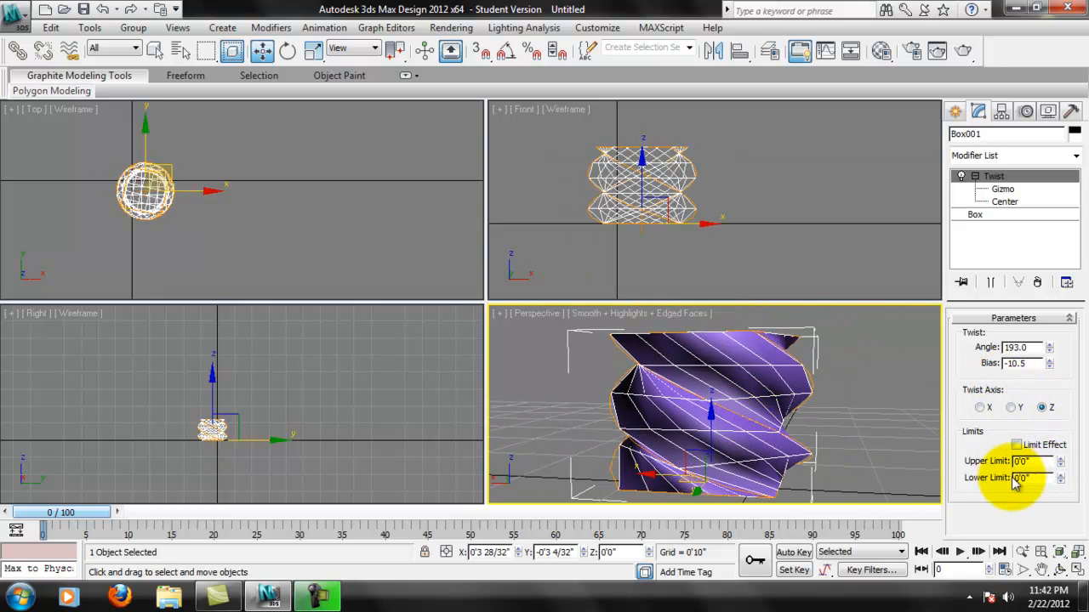
Step: Try enabling Limit Effect on the twist, and turn it back off
click(1018, 444)
click(1017, 446)
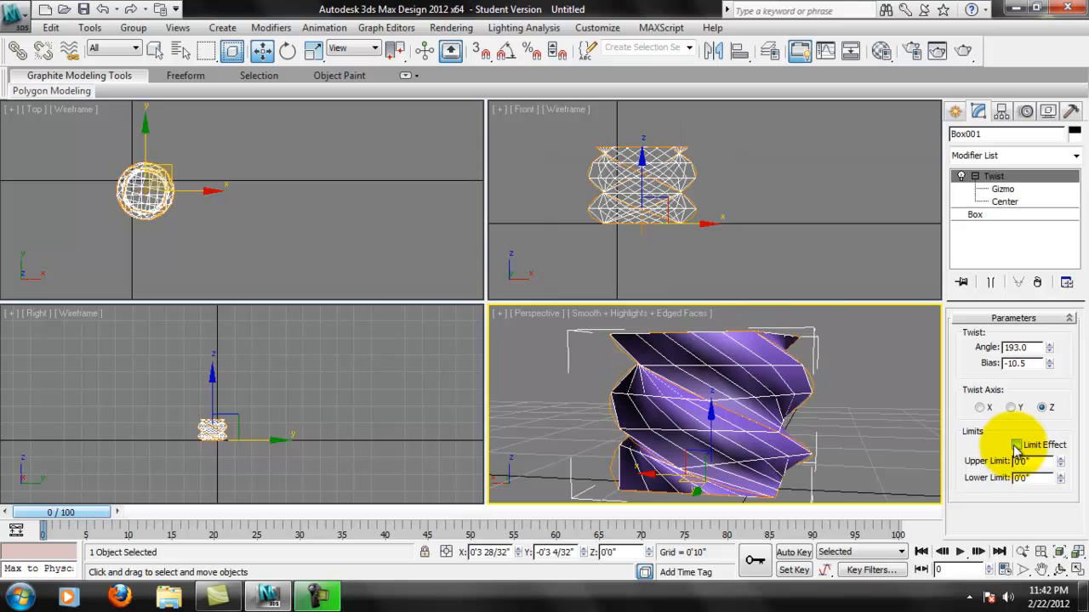
alt+middle_drag(901, 362, 812, 442)
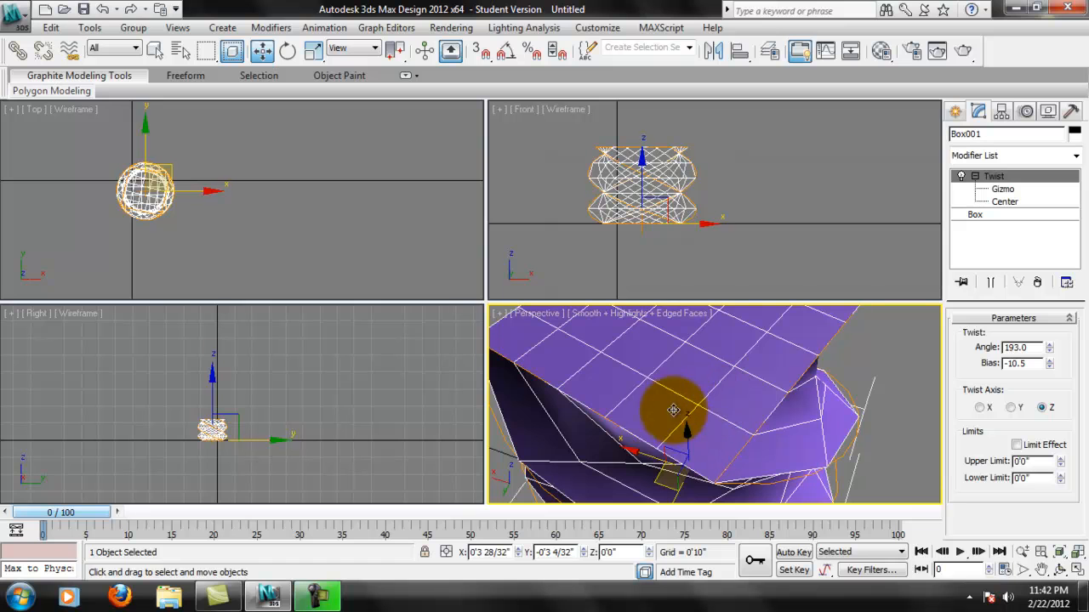
Step: Switch between the Twist modifier and the base Box level to compare their parameters, ending on Box
middle_drag(790, 381, 800, 384)
click(983, 215)
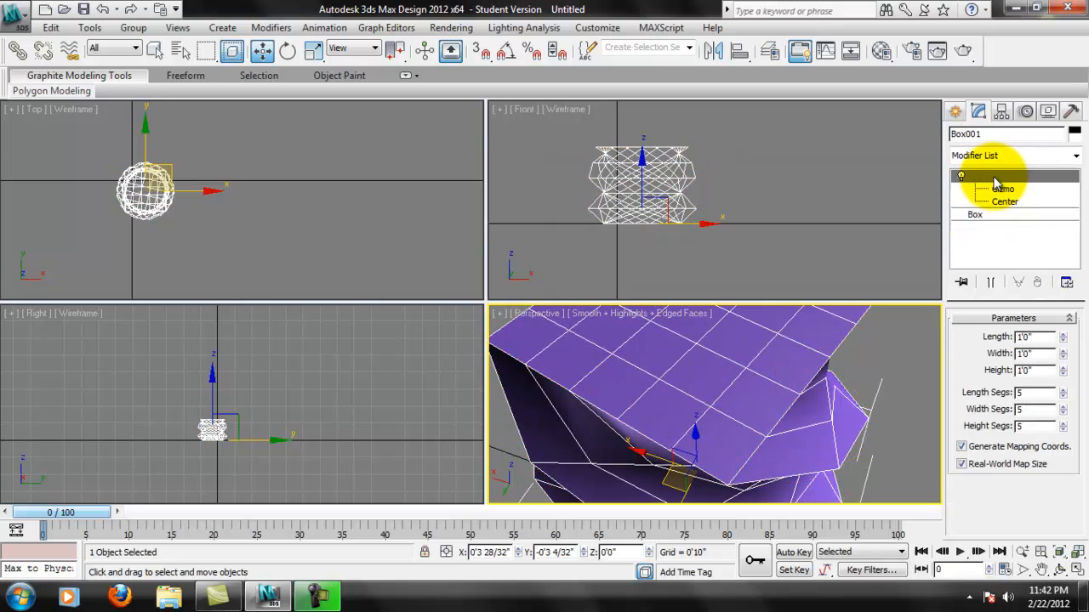
click(993, 177)
click(989, 216)
click(994, 177)
click(987, 217)
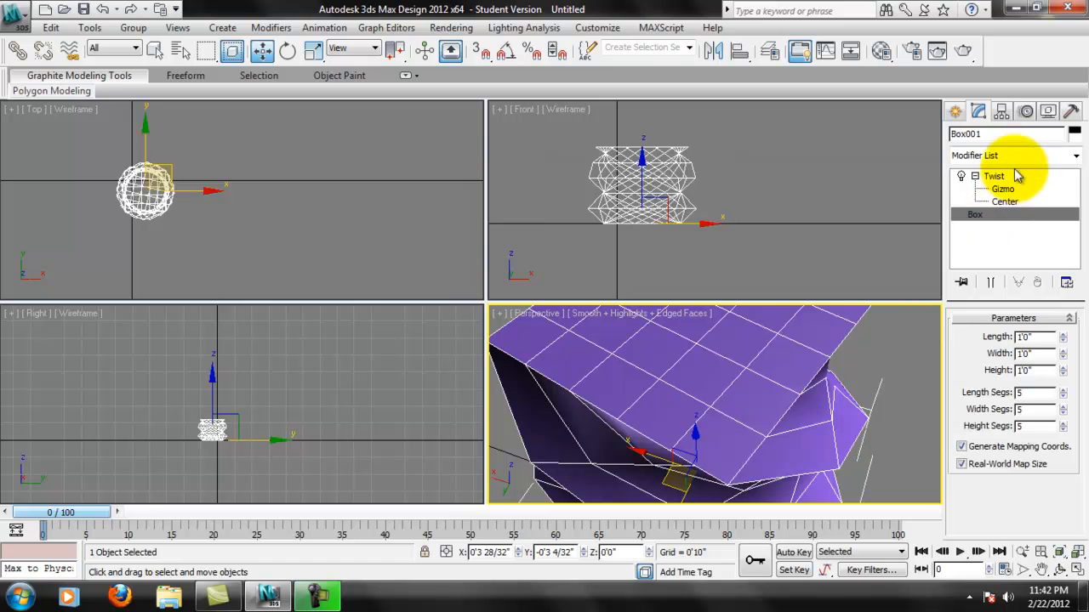
Step: Reduce the box's length, width and height segments to 1 each and view the twisted shape
click(1063, 396)
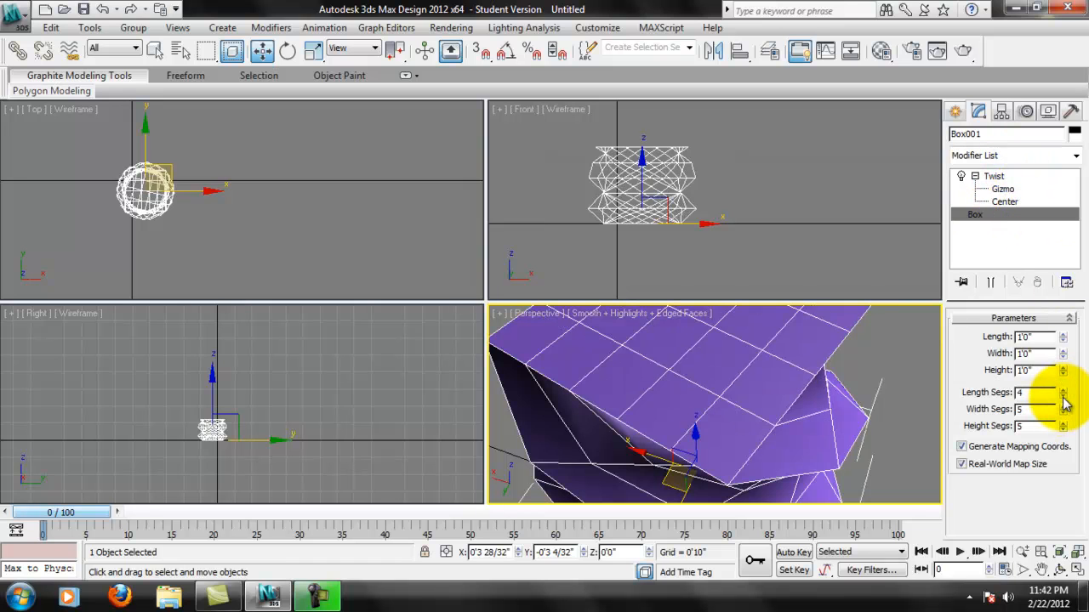
click(1063, 396)
click(1063, 397)
click(1063, 397)
click(1063, 413)
click(1063, 413)
click(1063, 414)
click(1063, 415)
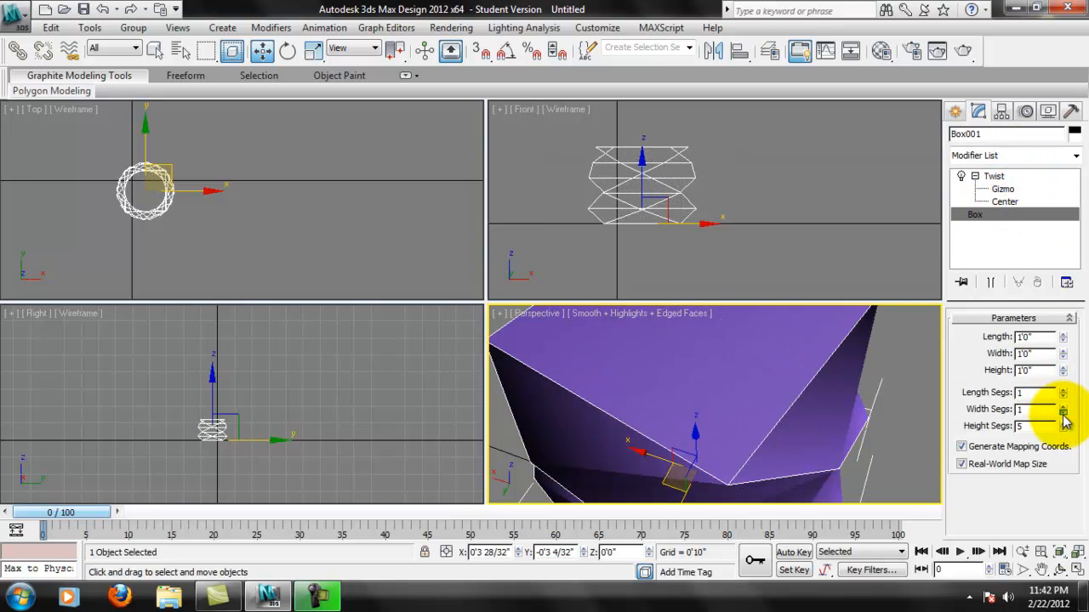
click(1063, 429)
click(1063, 429)
click(1064, 428)
click(1063, 428)
alt+middle_drag(754, 375, 666, 388)
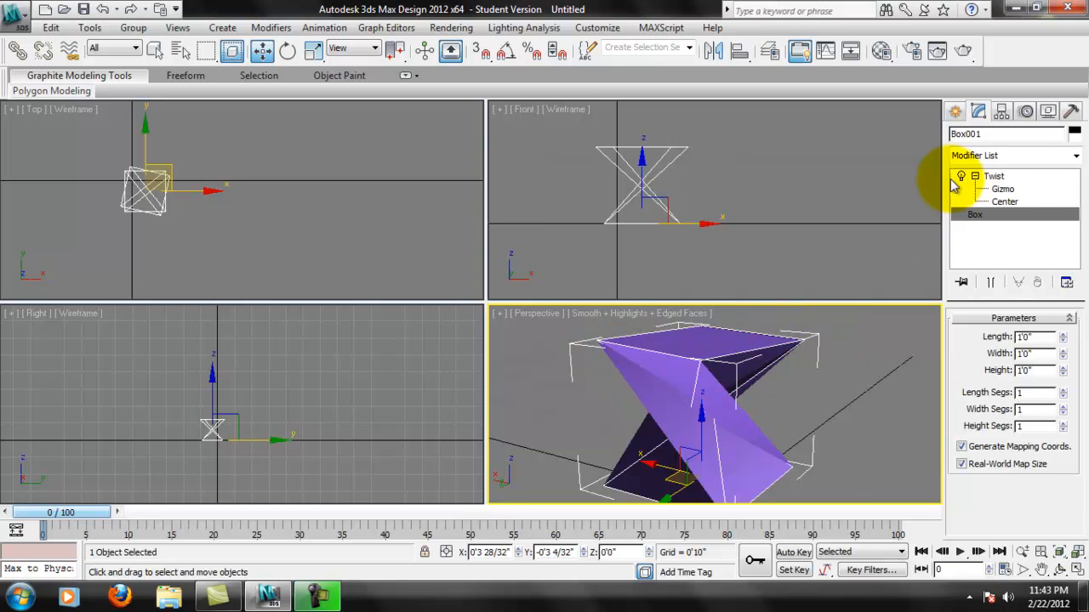
Step: Set the box's length segments to 4, width segments to 5 and height segments to 4, and inspect the twist
alt+middle_drag(641, 448, 818, 397)
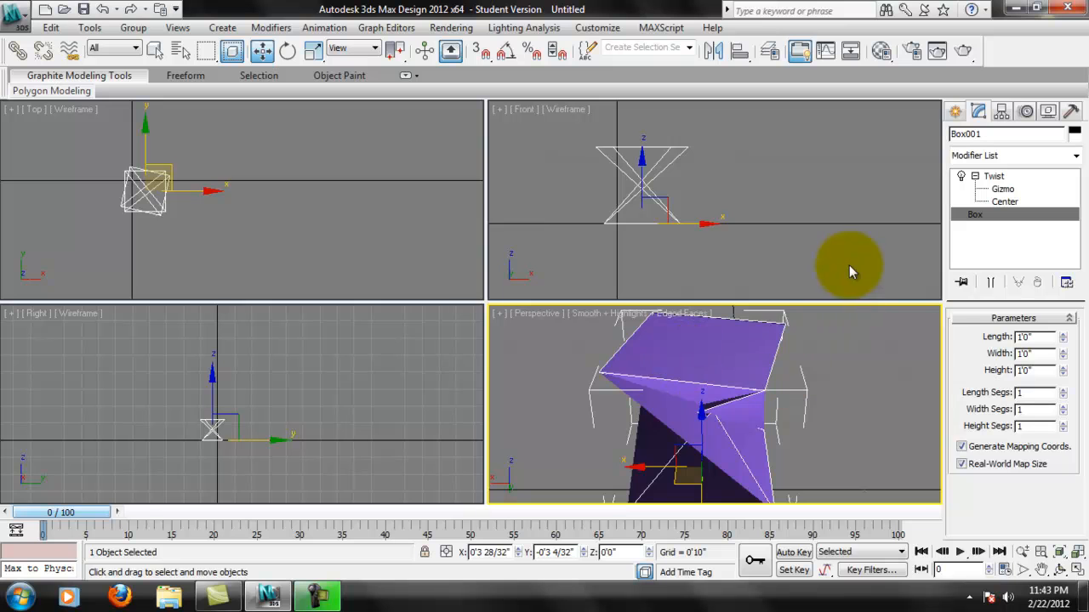
alt+middle_drag(741, 389, 790, 374)
click(1064, 390)
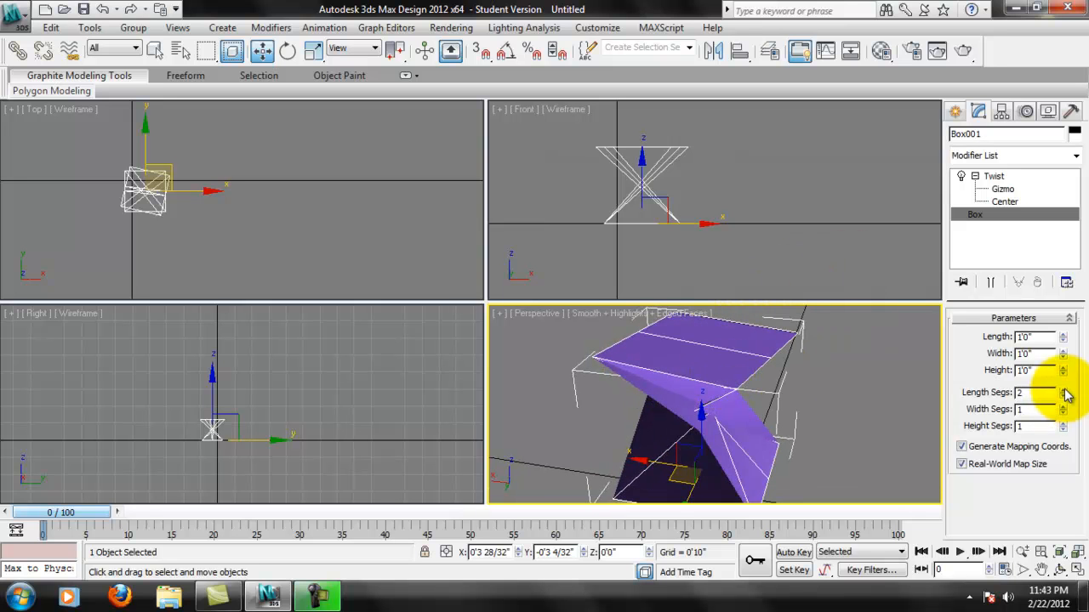
click(1064, 390)
click(1063, 389)
click(1063, 406)
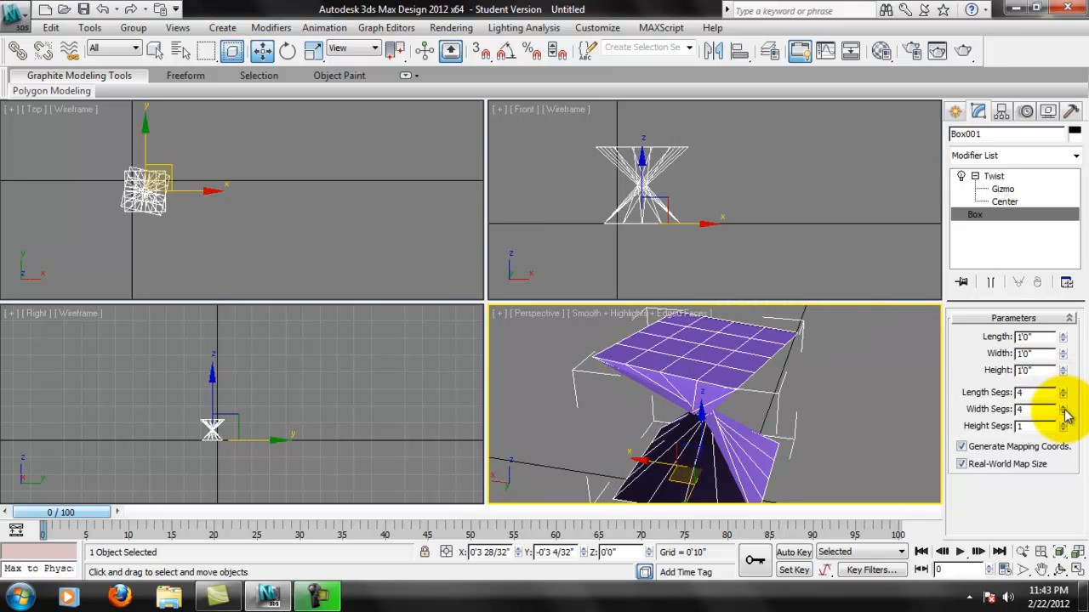
click(1063, 407)
click(1063, 423)
click(1063, 423)
click(1063, 423)
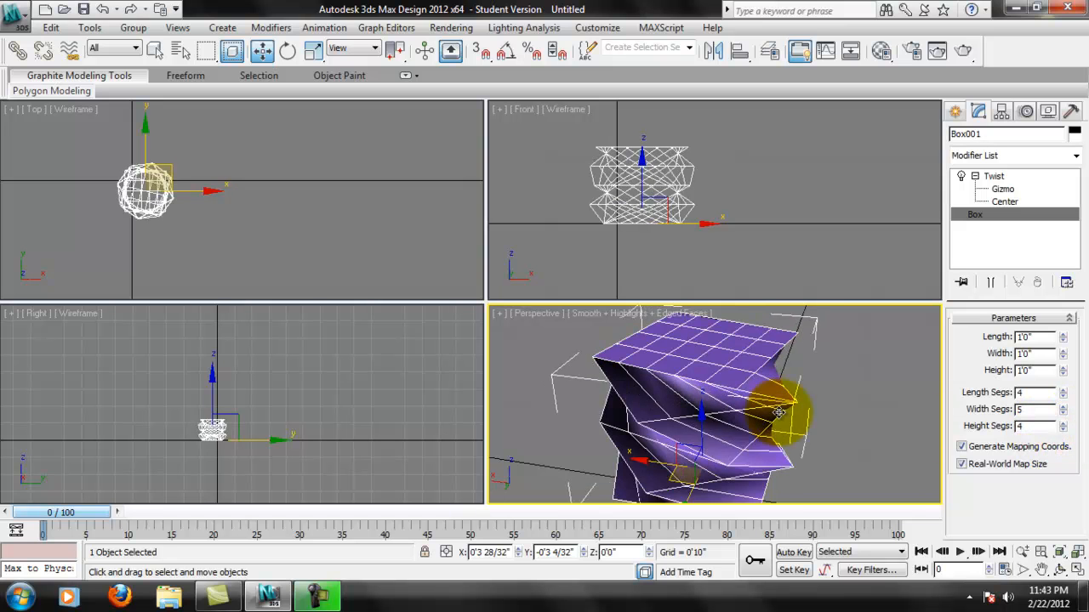
alt+middle_drag(782, 384, 720, 365)
alt+middle_drag(782, 332, 774, 375)
alt+drag(823, 359, 814, 417)
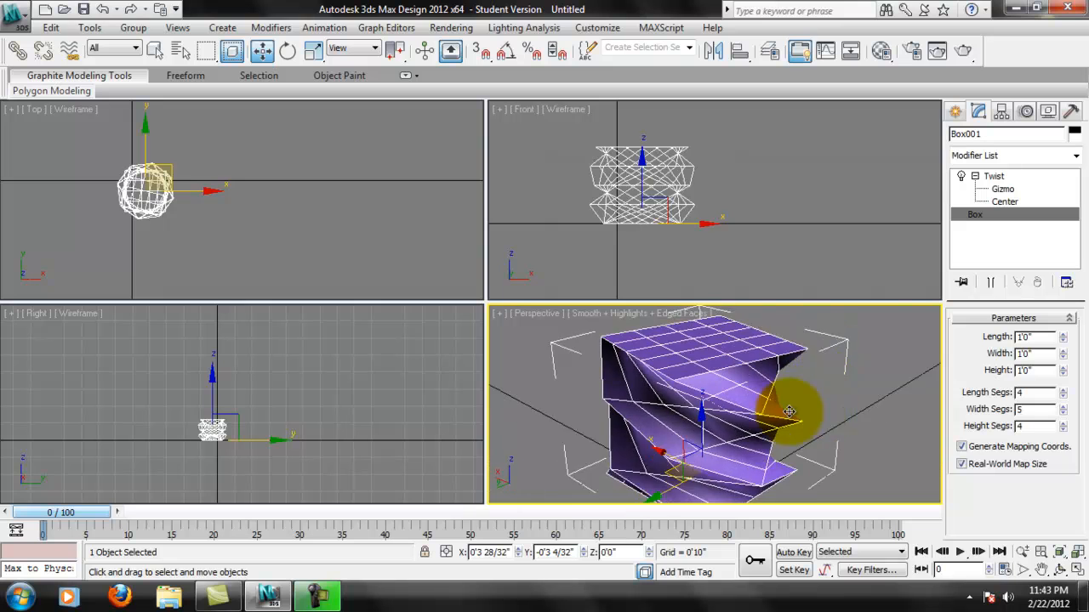
Step: Set the box's length, width and height segments to 20 each, and inspect the twisted shape from several angles
scroll(800, 416, up, 3)
double_click(1025, 393)
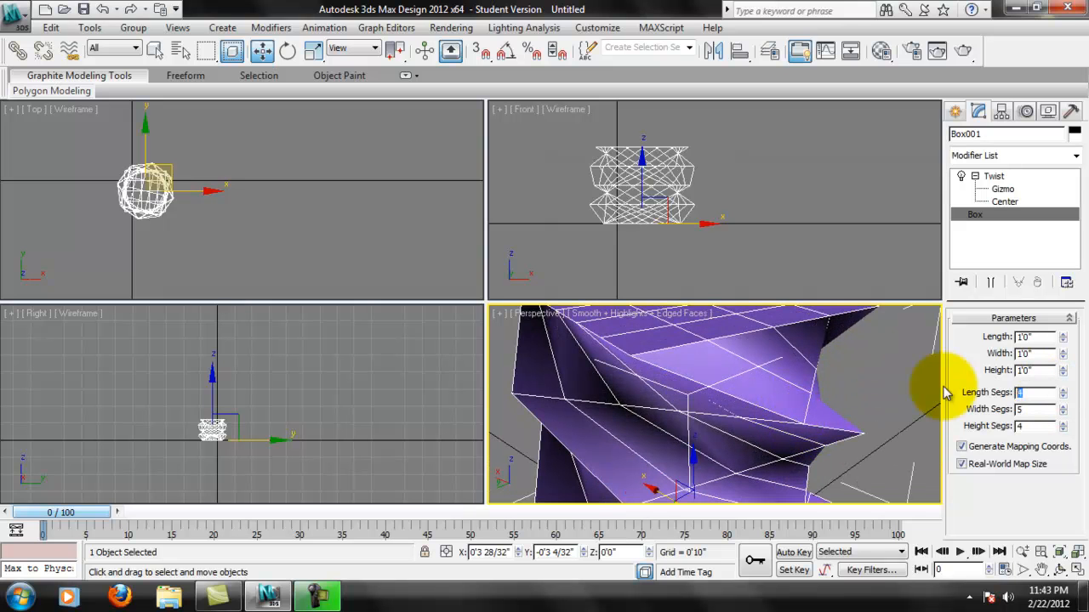
text(20)
key(Tab)
text(20)
key(Tab)
text(20)
key(Return)
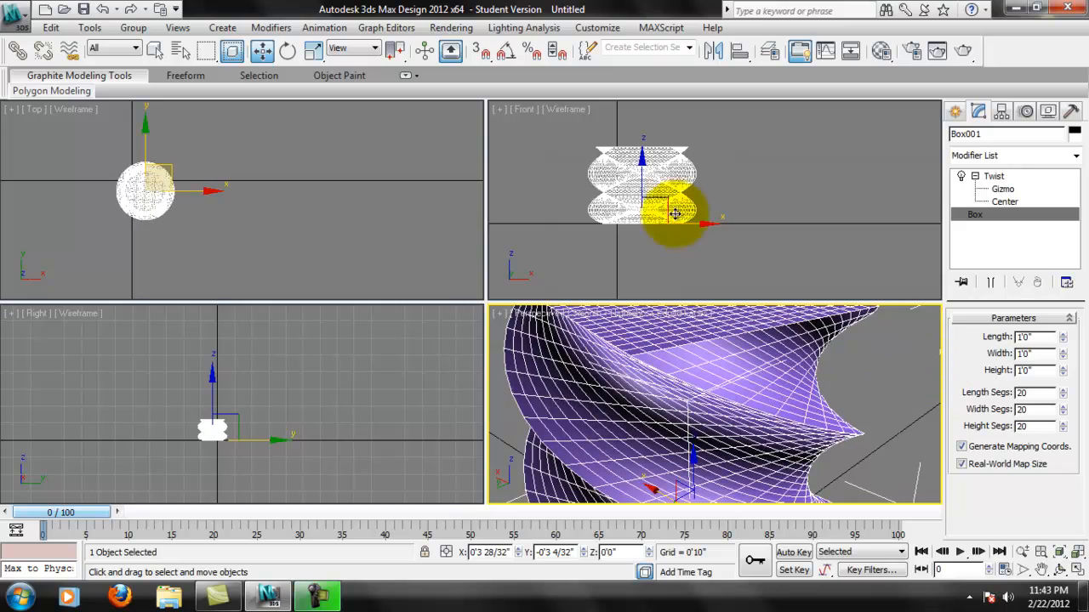
mouse_move(812, 415)
alt+middle_down()
mouse_move(931, 397)
mouse_move(936, 379)
mouse_move(839, 434)
mouse_move(737, 448)
mouse_move(830, 382)
mouse_move(794, 456)
mouse_move(832, 416)
alt+middle_up()
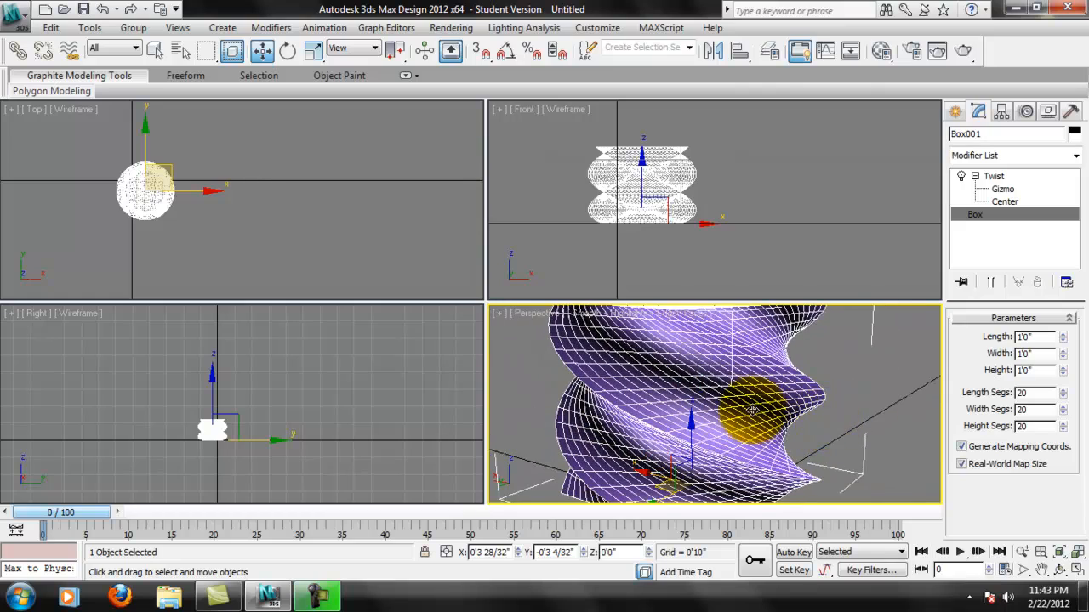
alt+middle_drag(721, 380, 952, 377)
alt+middle_drag(826, 451, 795, 451)
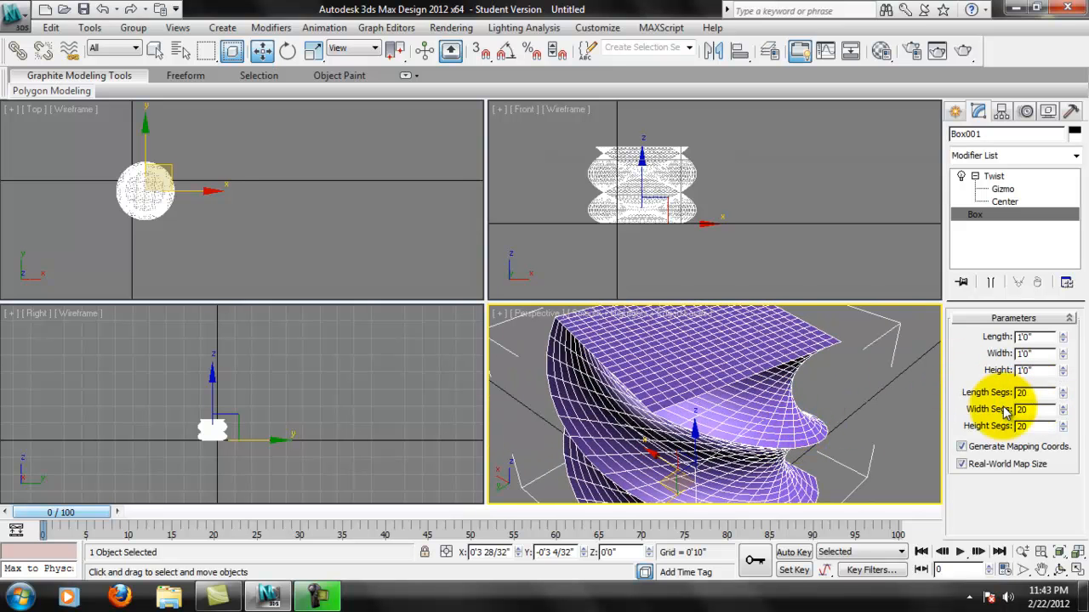
alt+middle_drag(843, 400, 936, 383)
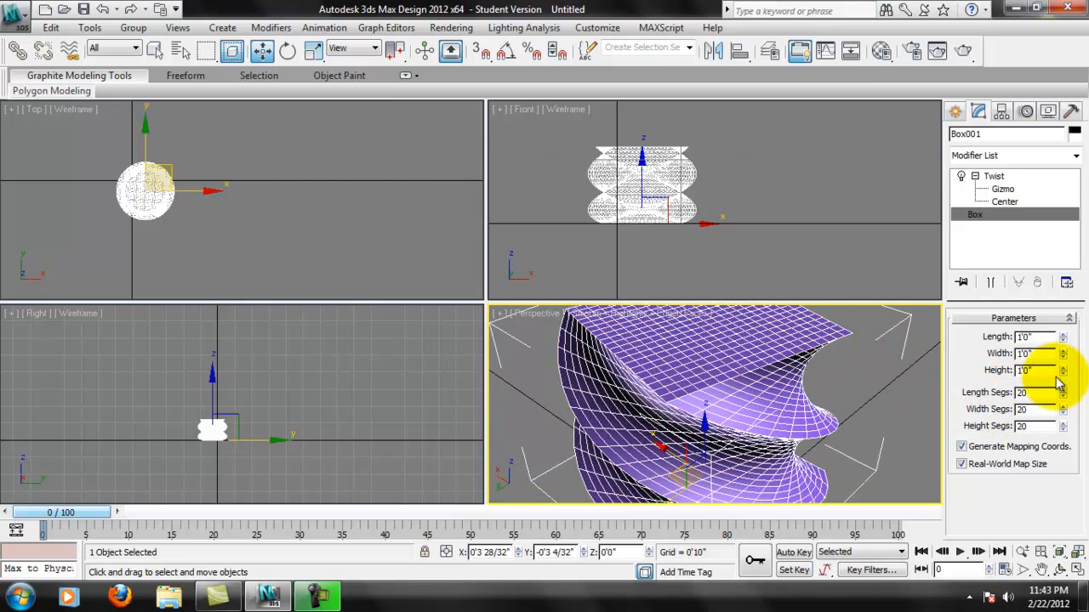
alt+middle_drag(813, 374, 893, 379)
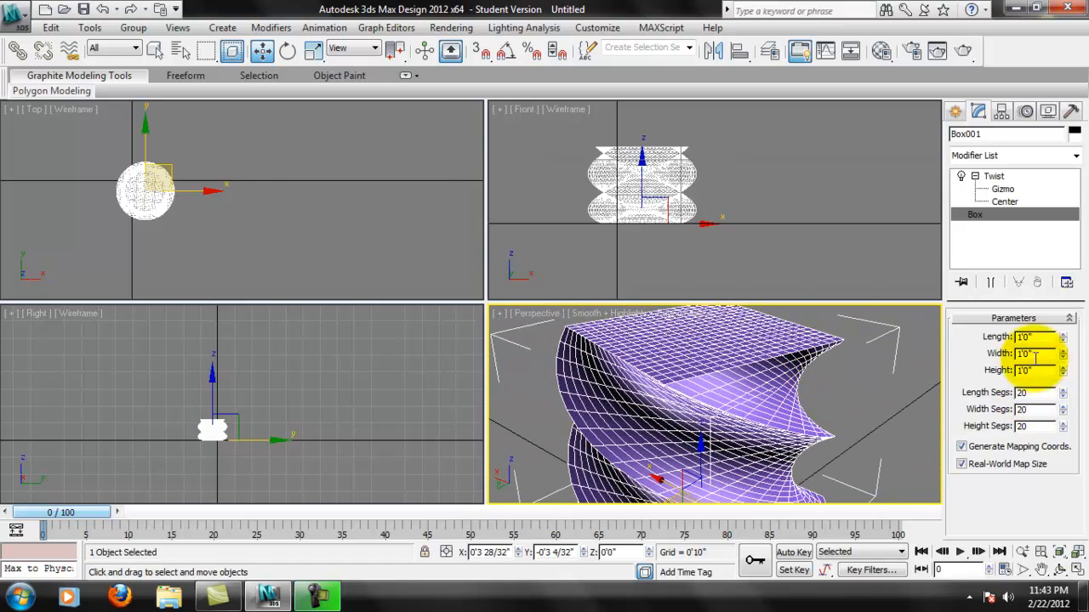
Step: Set the box's length, width and height segments to 5 each, and inspect the twist in the perspective view
text(5)
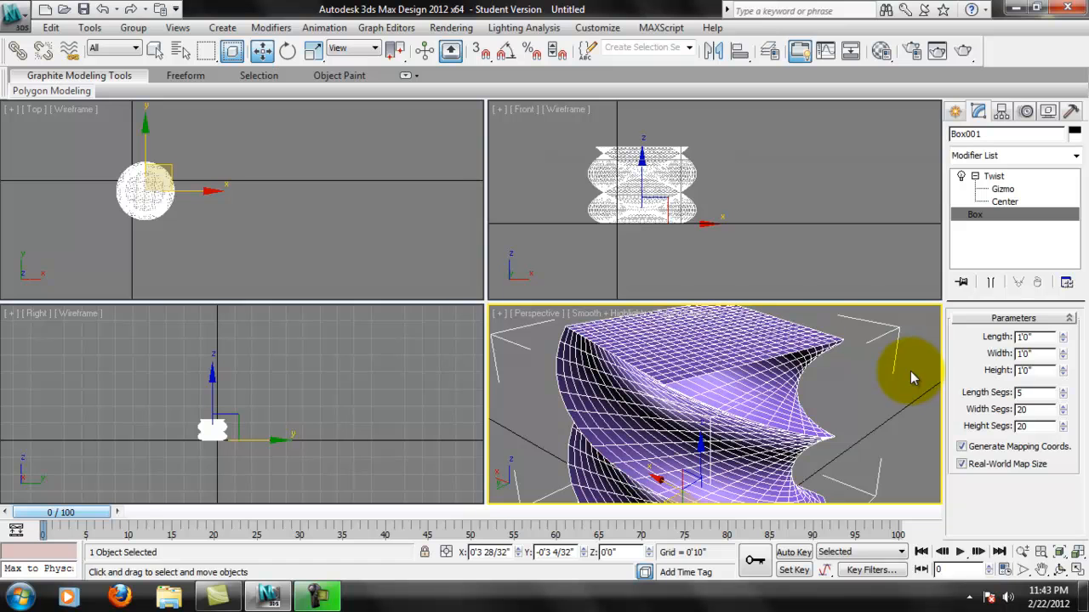
key(Tab)
text(5)
key(Tab)
text(5)
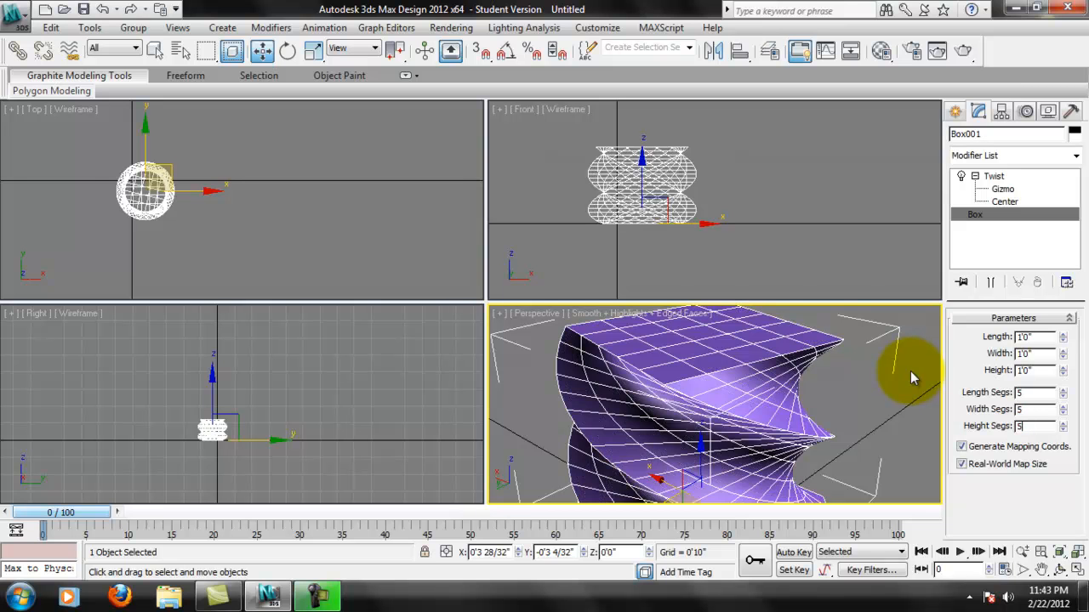
scroll(836, 444, up, 2)
alt+middle_drag(840, 445, 665, 381)
scroll(825, 435, up, 2)
scroll(832, 438, down, 5)
middle_drag(786, 415, 845, 417)
scroll(817, 400, up, 3)
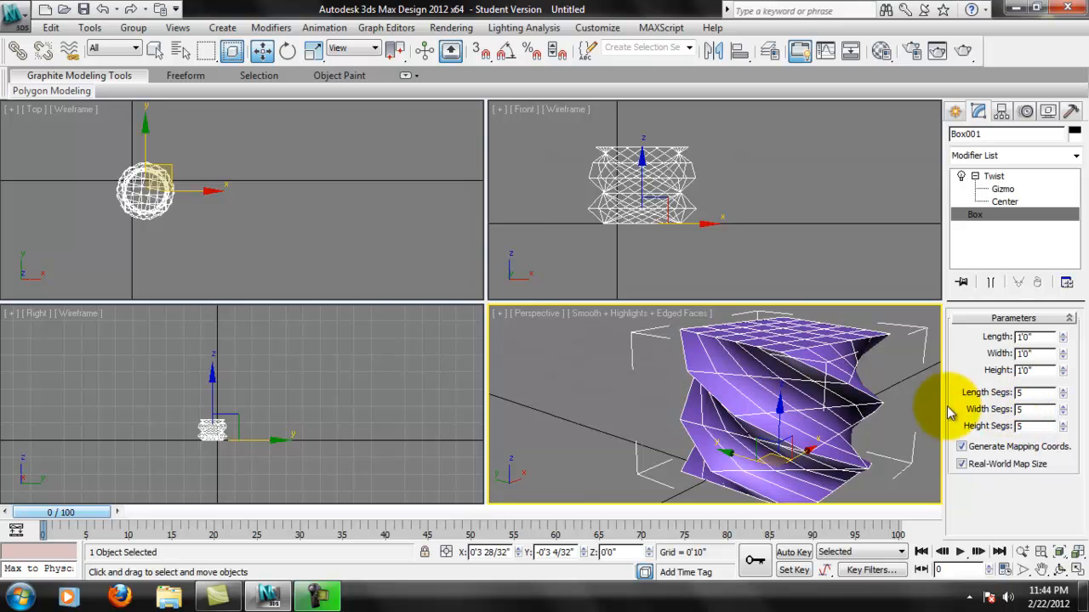
alt+middle_drag(850, 436, 910, 357)
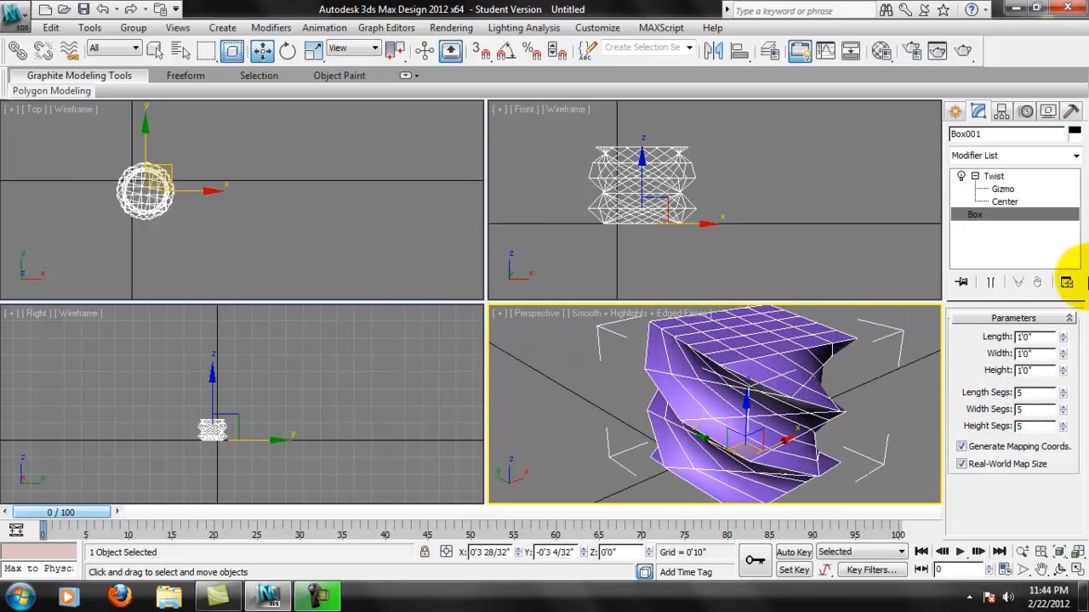
Step: Toggle the Twist modifier off and on repeatedly to compare the plain and twisted box, leaving it enabled
click(963, 177)
click(963, 177)
click(962, 177)
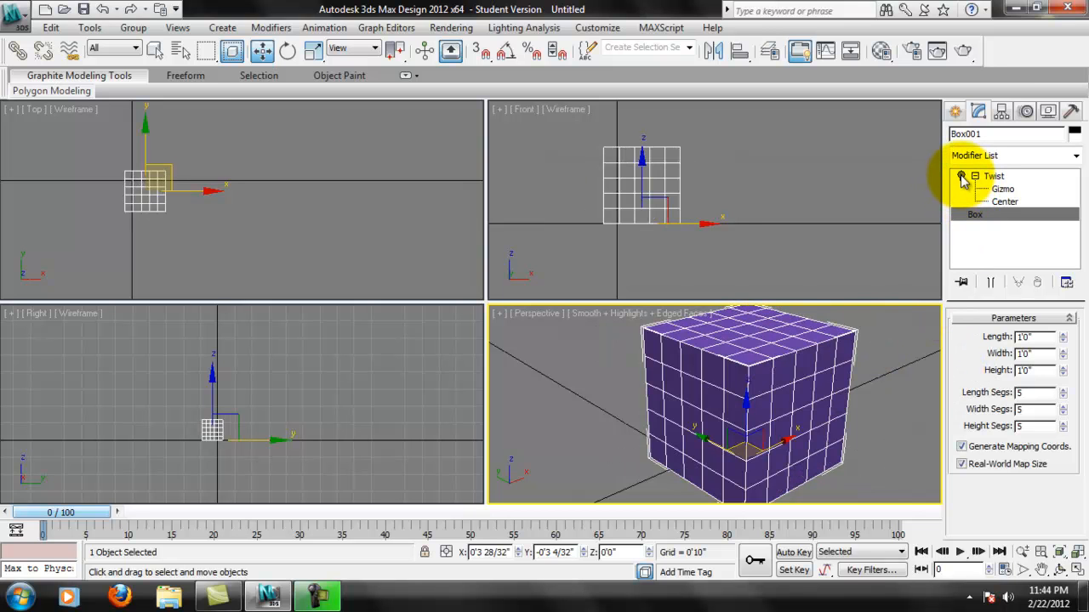
click(962, 177)
click(962, 177)
click(962, 177)
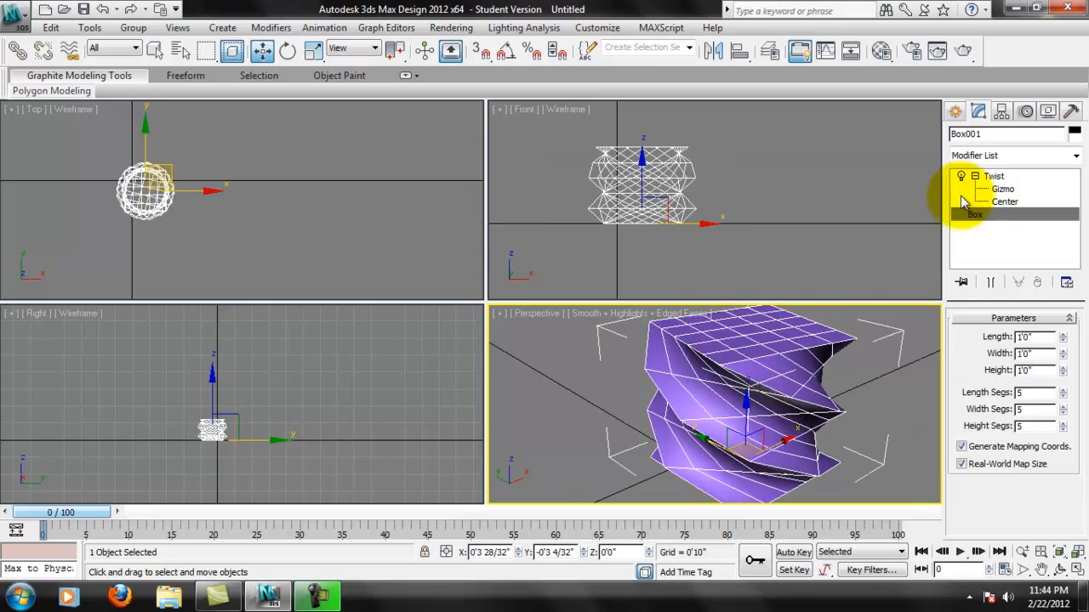
click(962, 177)
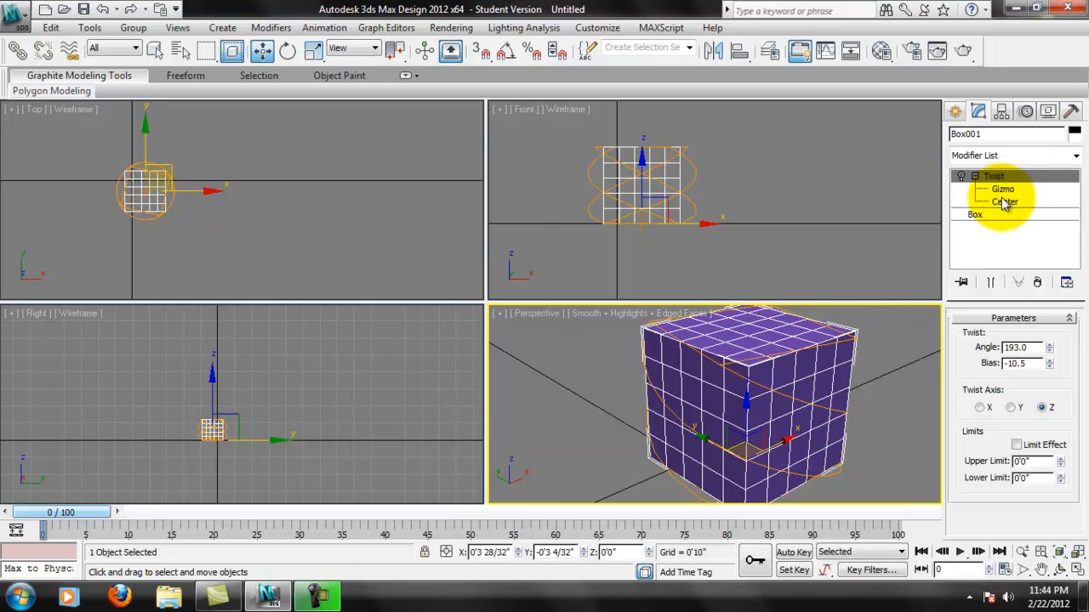
click(962, 176)
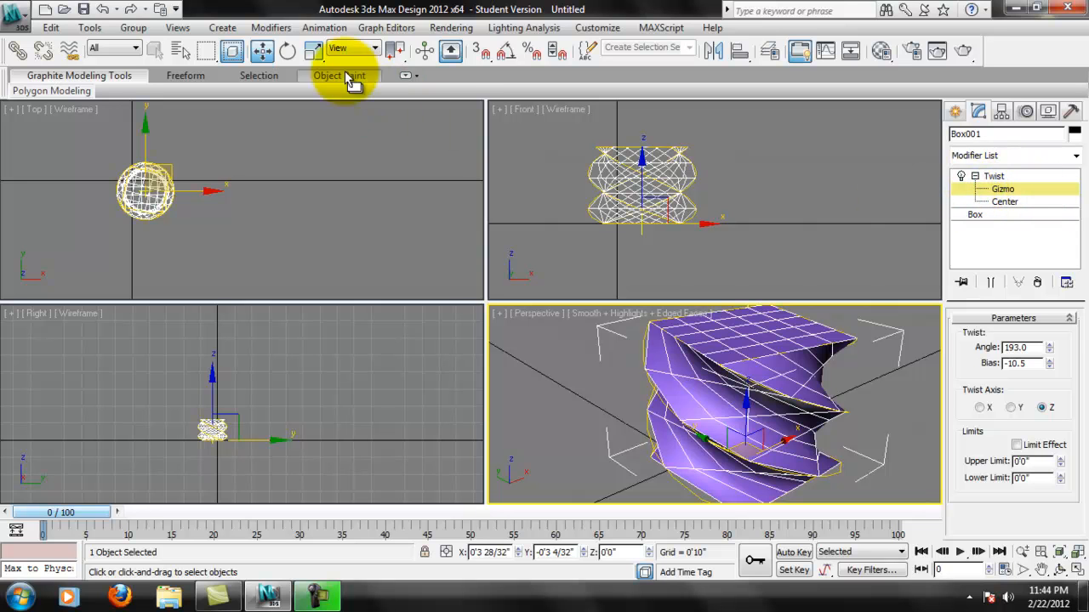
Step: Move the Twist modifier's gizmo around in the top view to shift the center of the box's twist
middle_drag(258, 231, 290, 196)
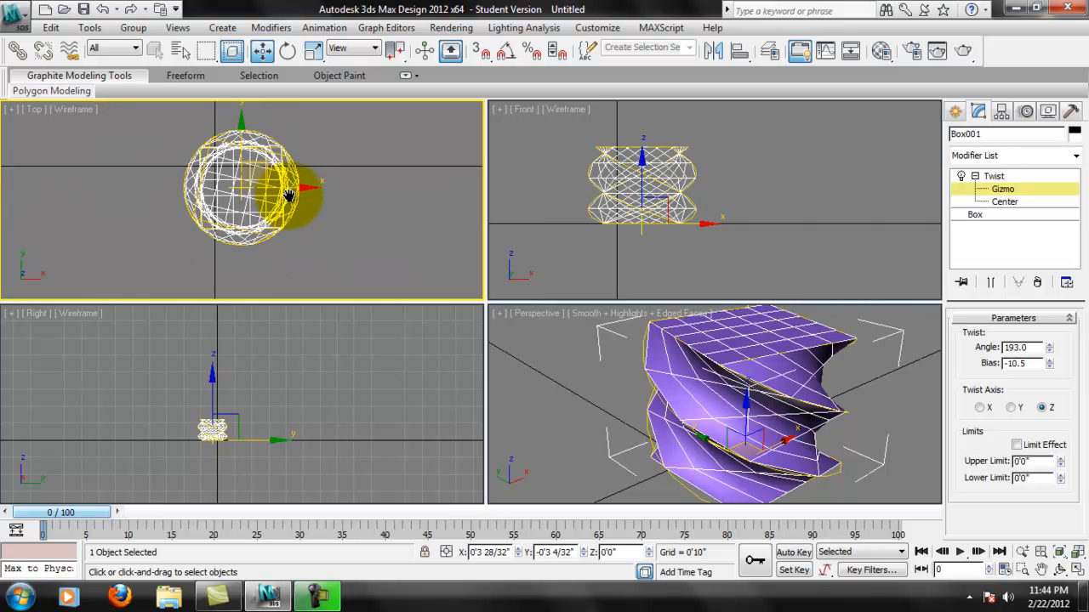
scroll(290, 196, up, 2)
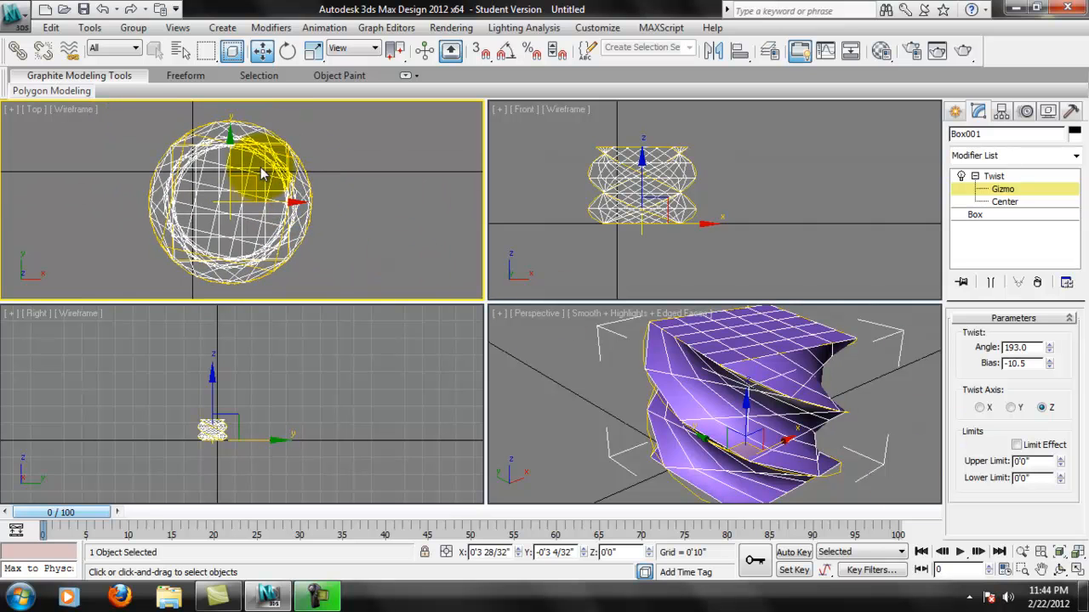
mouse_move(252, 180)
mouse_down()
mouse_move(328, 187)
mouse_move(303, 195)
mouse_move(279, 243)
mouse_move(311, 153)
mouse_move(93, 137)
mouse_move(229, 128)
mouse_move(252, 151)
mouse_move(374, 113)
mouse_move(286, 192)
mouse_move(297, 243)
mouse_move(337, 233)
mouse_move(273, 196)
mouse_move(293, 119)
mouse_move(247, 191)
mouse_move(256, 197)
mouse_up()
drag(319, 233, 312, 159)
drag(305, 226, 266, 219)
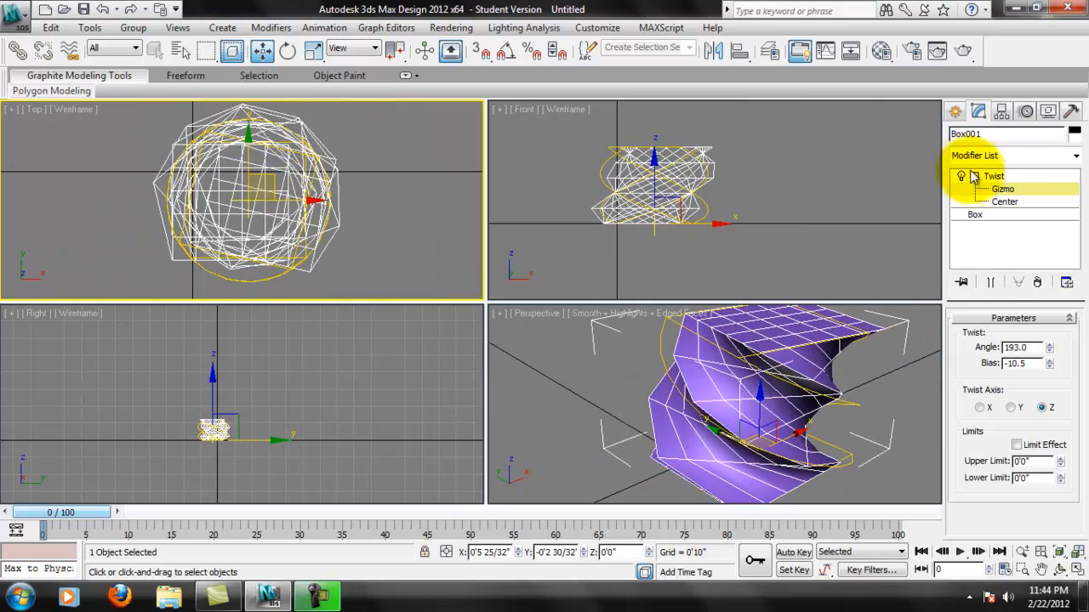
click(985, 190)
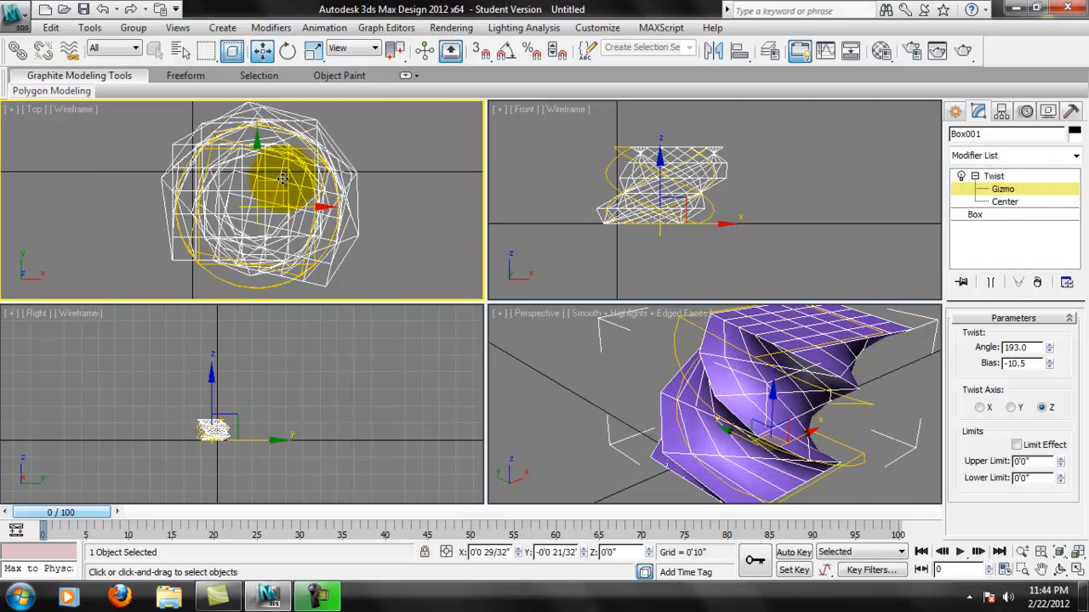
mouse_move(274, 179)
mouse_down()
mouse_move(249, 129)
mouse_move(243, 192)
mouse_move(272, 192)
mouse_move(243, 161)
mouse_move(98, 119)
mouse_move(280, 226)
mouse_move(377, 195)
mouse_move(359, 195)
mouse_move(358, 174)
mouse_move(333, 205)
mouse_move(265, 173)
mouse_up()
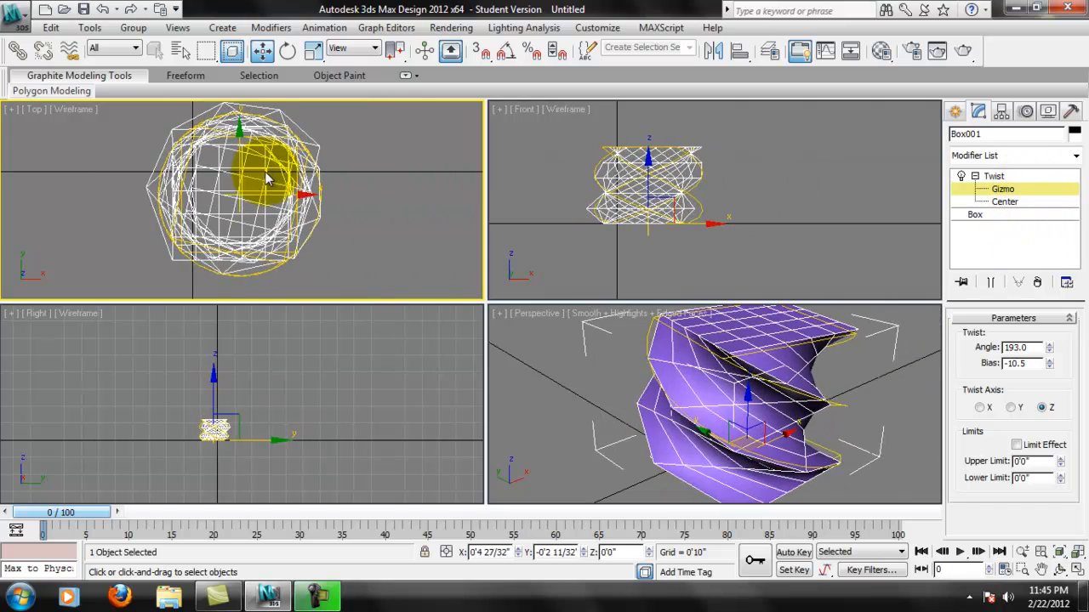
Step: Leave the gizmo level and delete the Twist modifier from the box's stack
click(1044, 185)
click(989, 176)
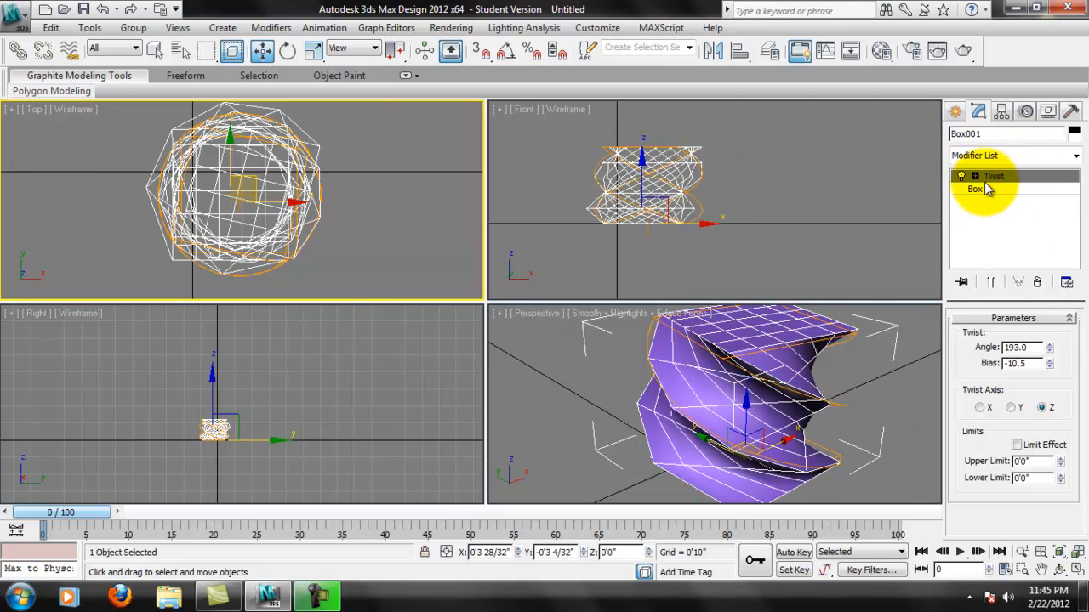
click(1037, 283)
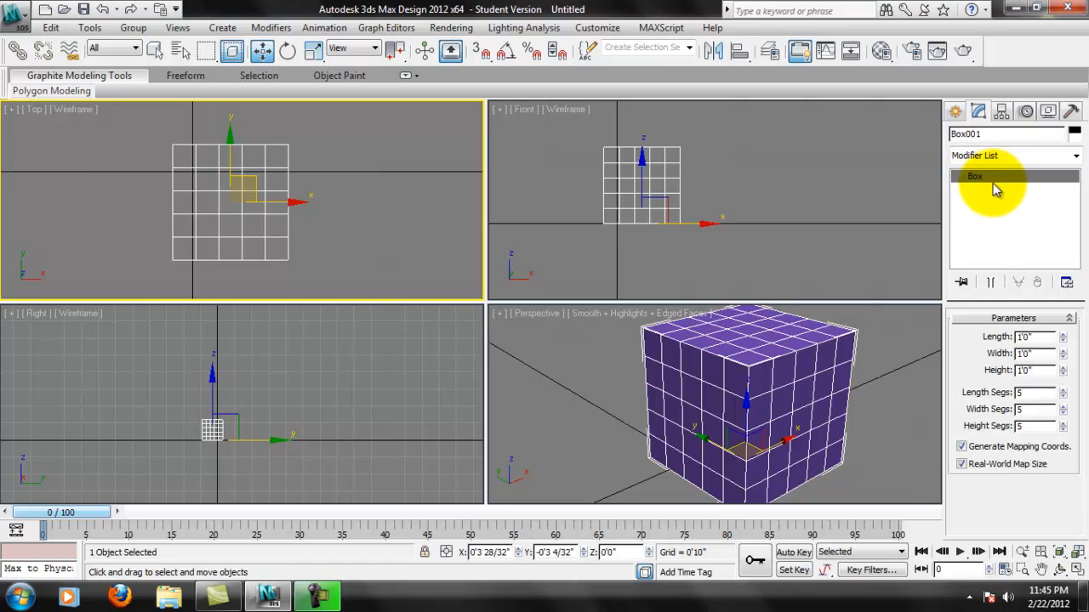
Step: Apply a Melt modifier to the box and raise its melt amount to 99
middle_drag(857, 393, 858, 358)
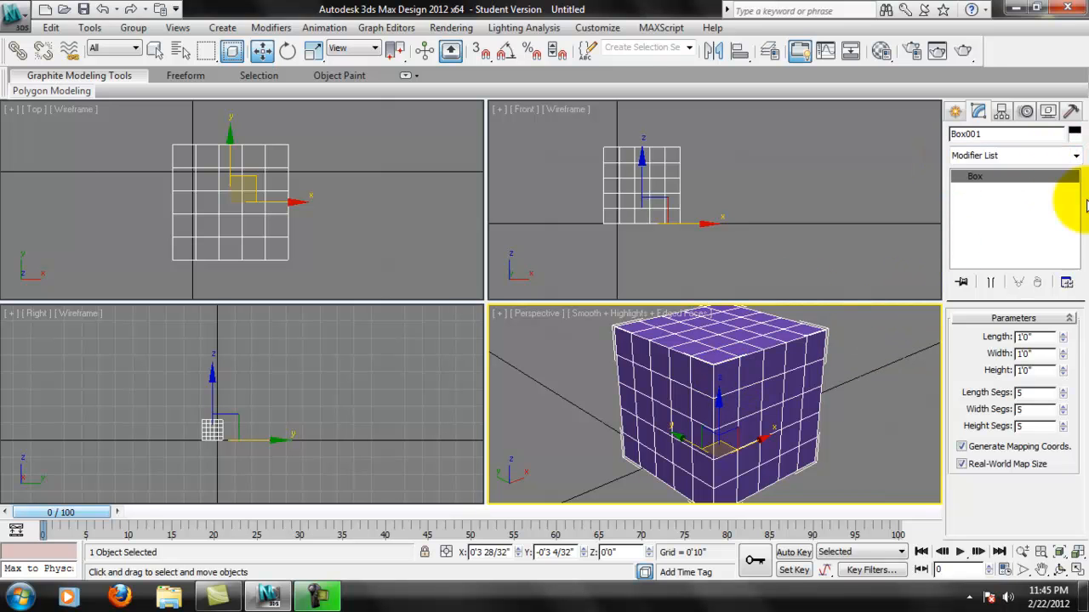
click(1077, 158)
drag(1075, 215, 1073, 353)
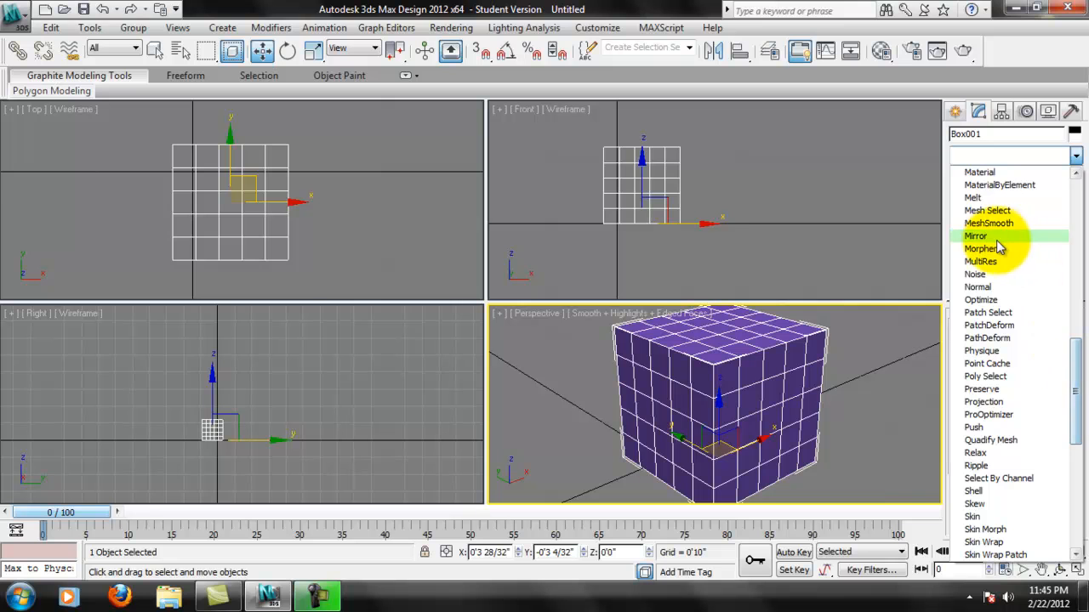
click(998, 200)
drag(1055, 353, 1049, 280)
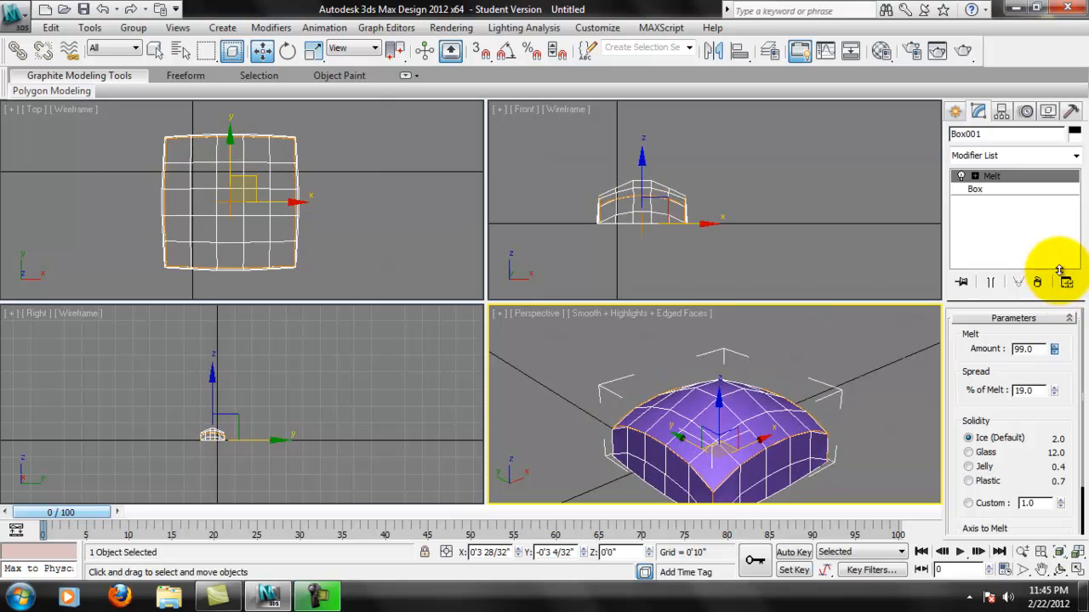
Step: Try the Glass, Jelly and Plastic solidity options for the melt, returning to Ice
click(968, 452)
click(973, 466)
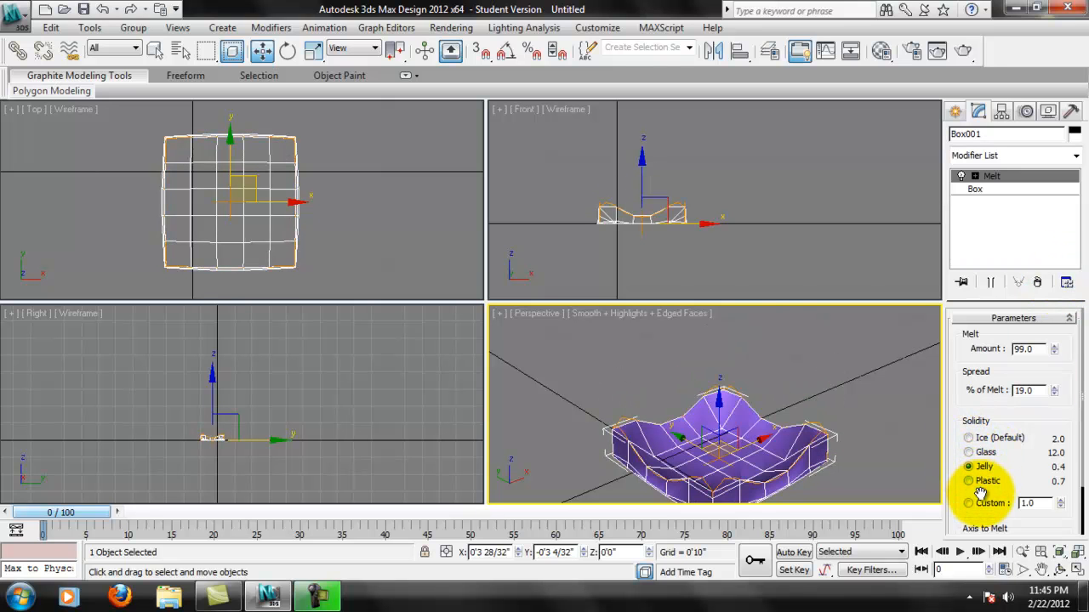
click(980, 483)
click(978, 467)
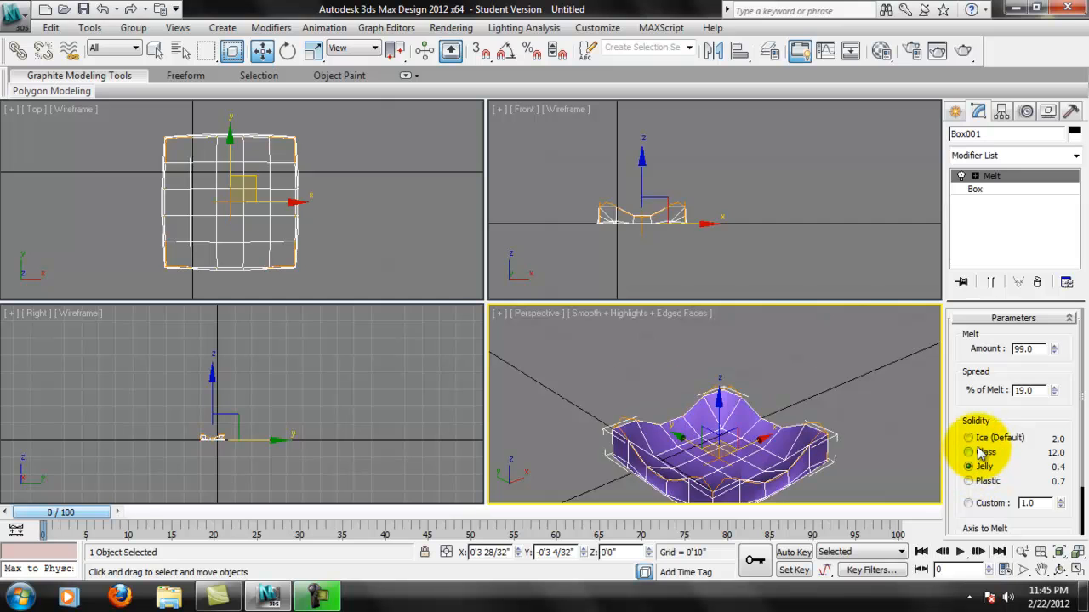
click(970, 452)
click(980, 439)
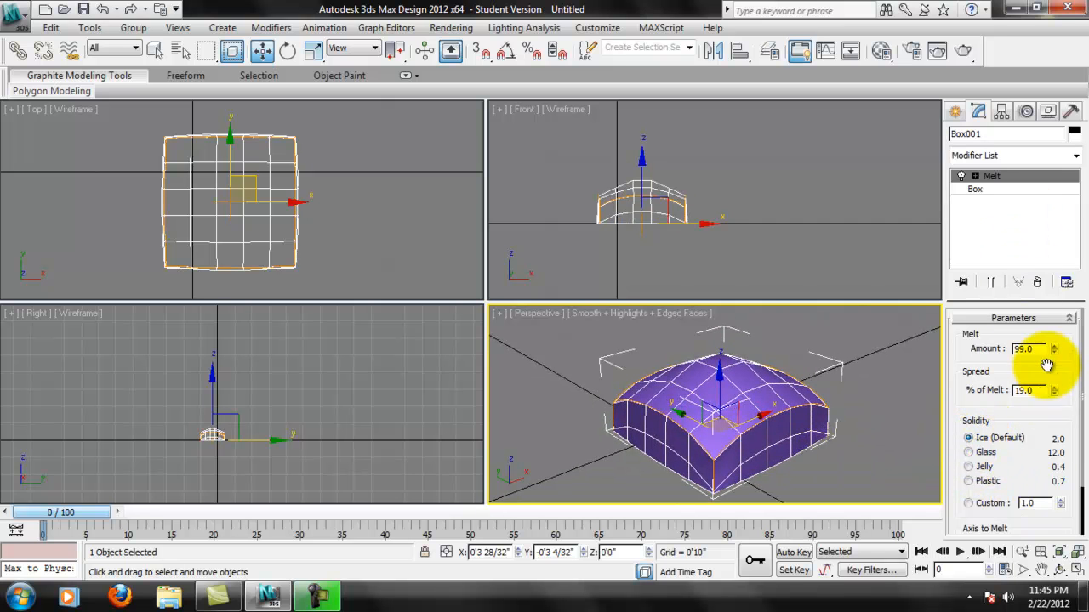
Step: Reduce the melt amount to 0 and delete the Melt modifier from the box
drag(1057, 352, 1045, 397)
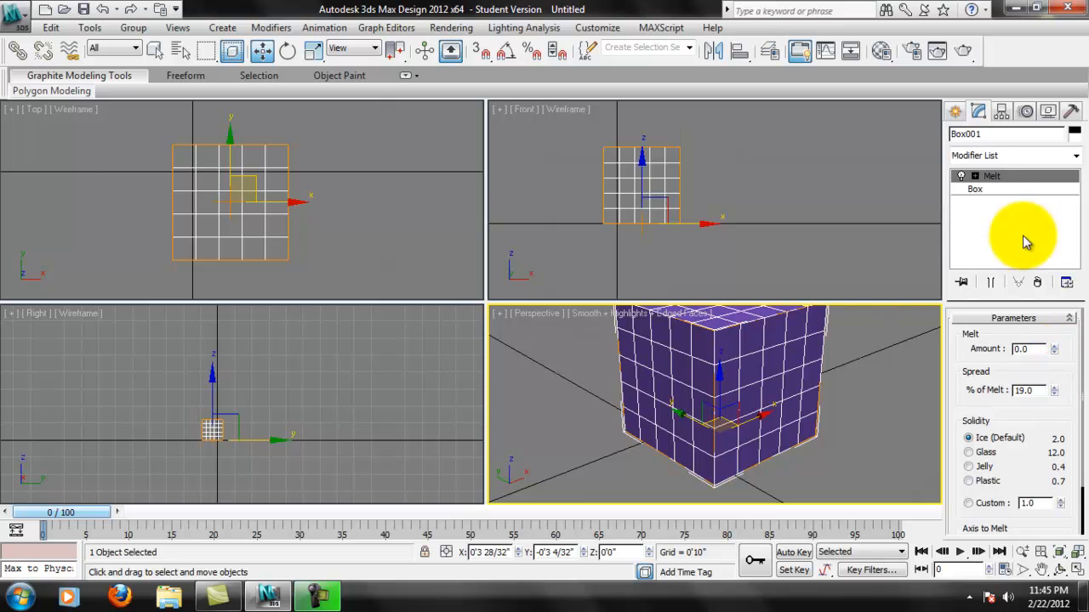
click(976, 176)
click(1037, 281)
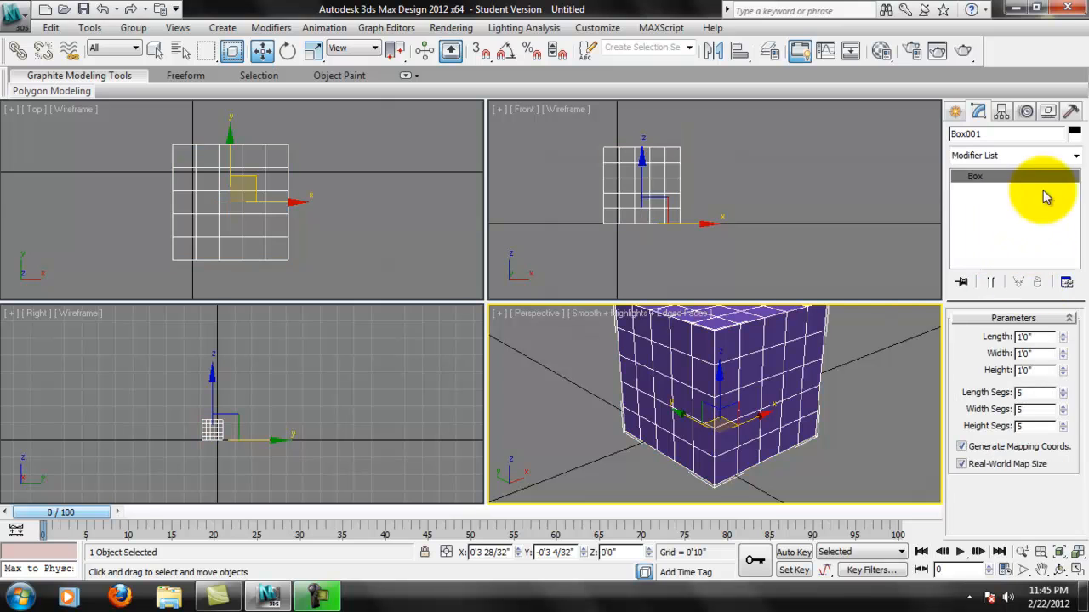
Step: Try a Tessellate modifier with 2 iterations on the box, and delete it from the stack
click(1076, 161)
drag(1074, 229, 1055, 450)
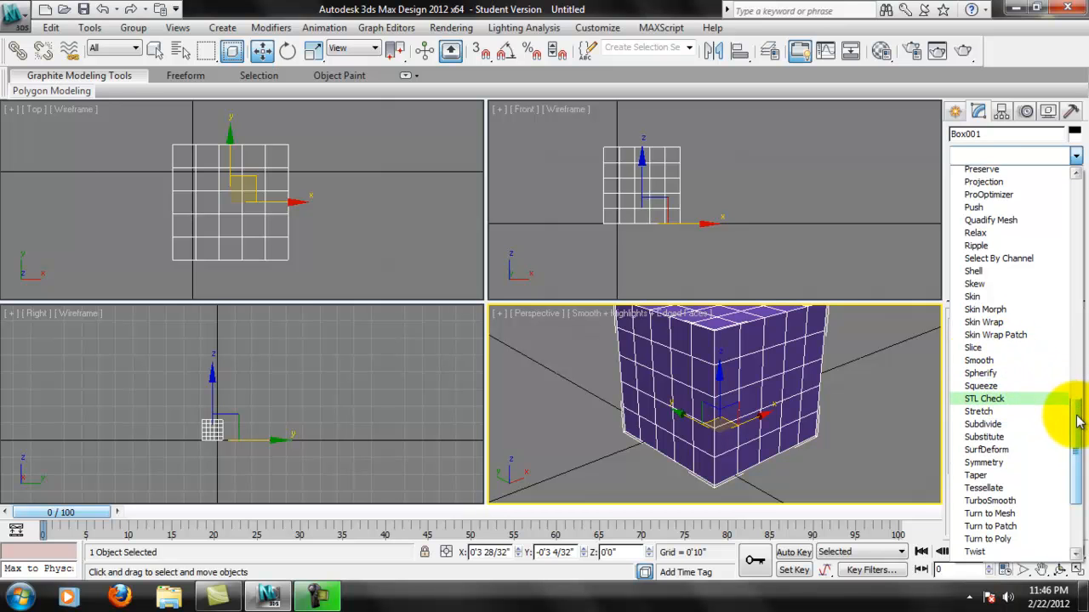
scroll(1081, 425, down, 3)
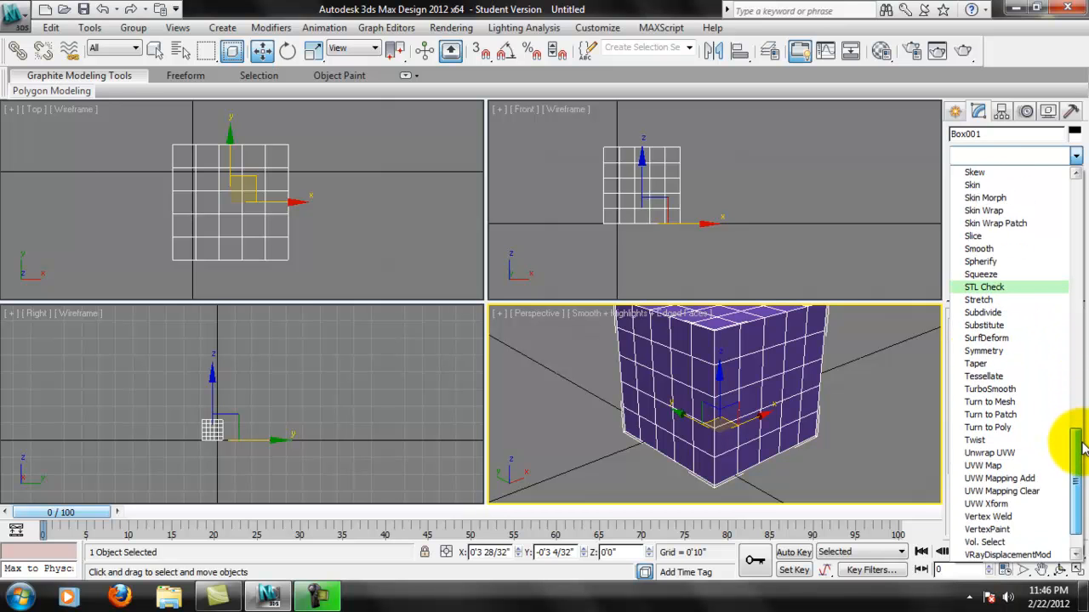
click(1029, 376)
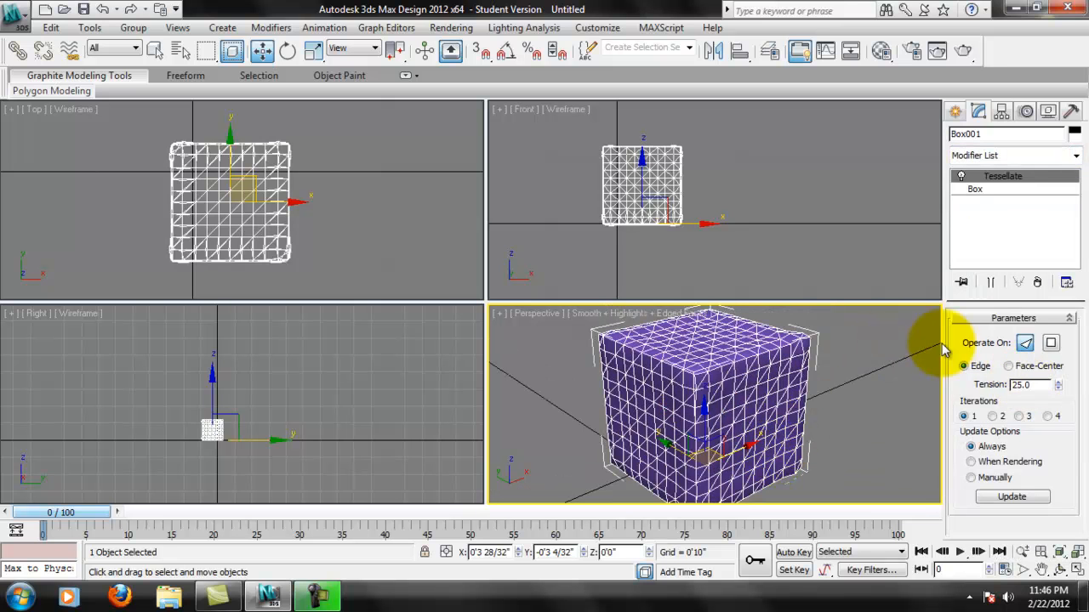
click(1000, 417)
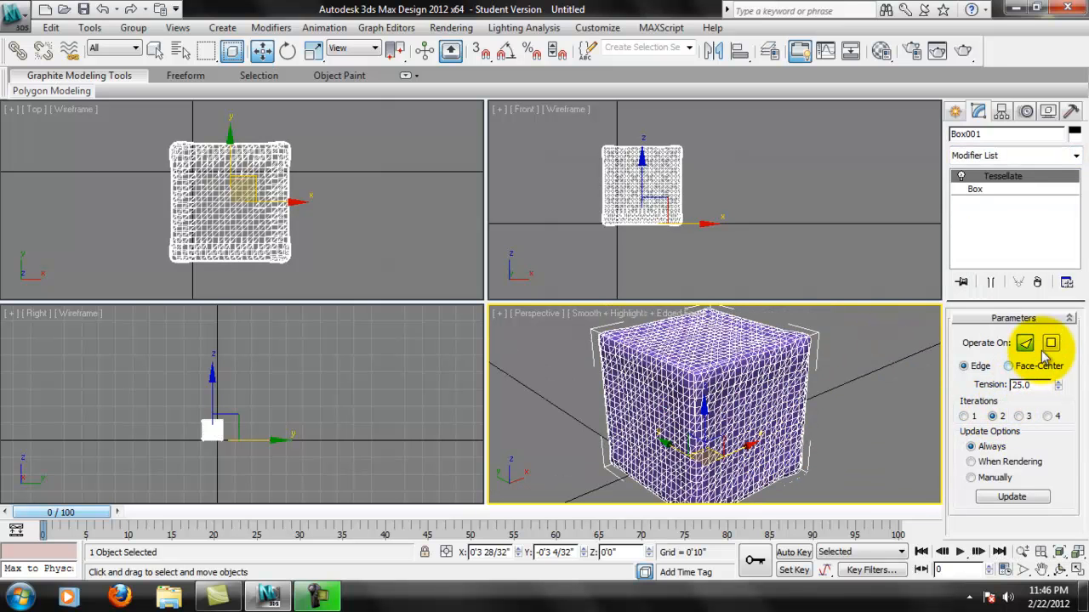
click(1037, 283)
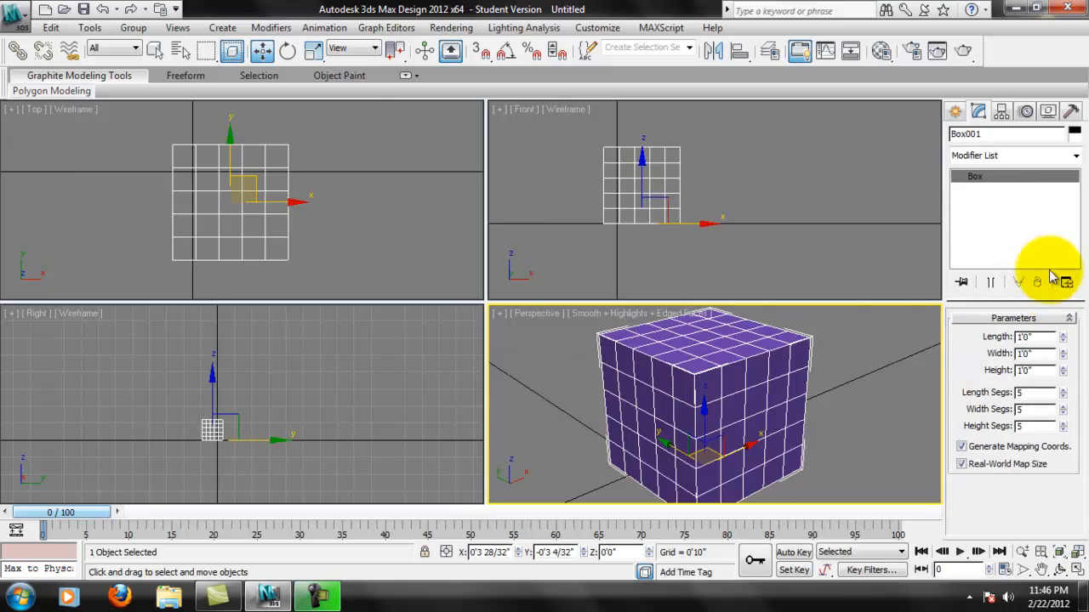
Step: Browse the available modifiers for another one to apply to the box
click(1076, 156)
drag(1076, 219, 1076, 333)
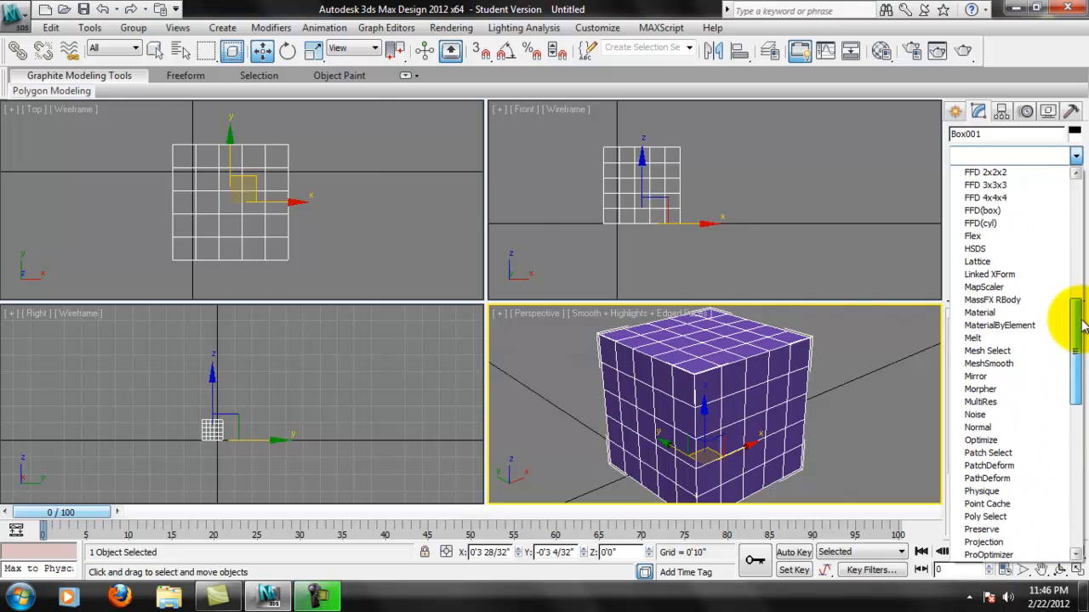
Step: Apply a Lattice modifier to the box with strut radius 0, 4 segments and 3 sides
click(1007, 261)
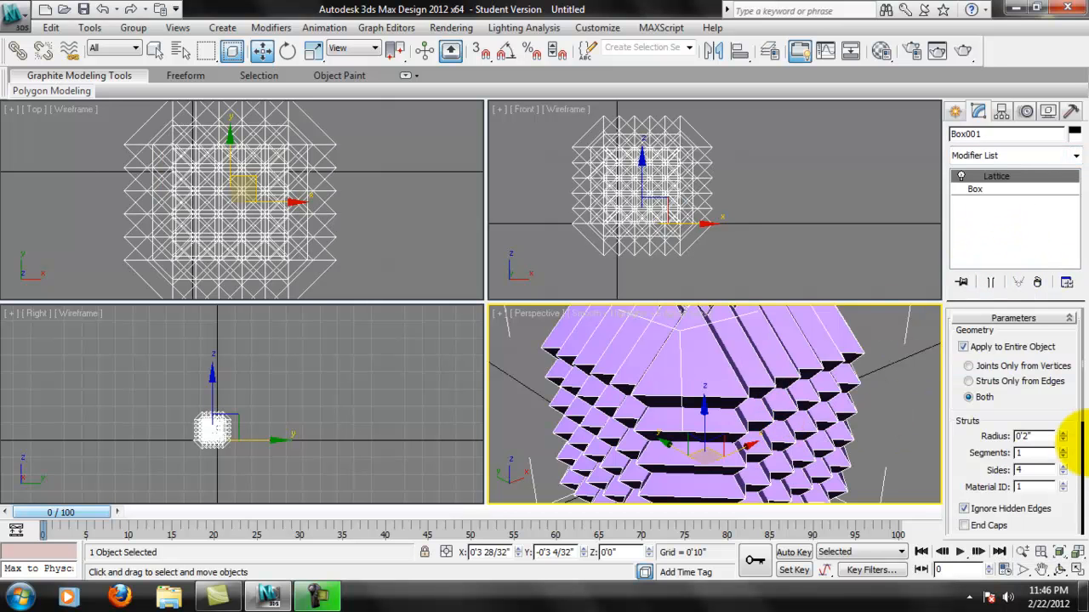
drag(1062, 439, 1062, 439)
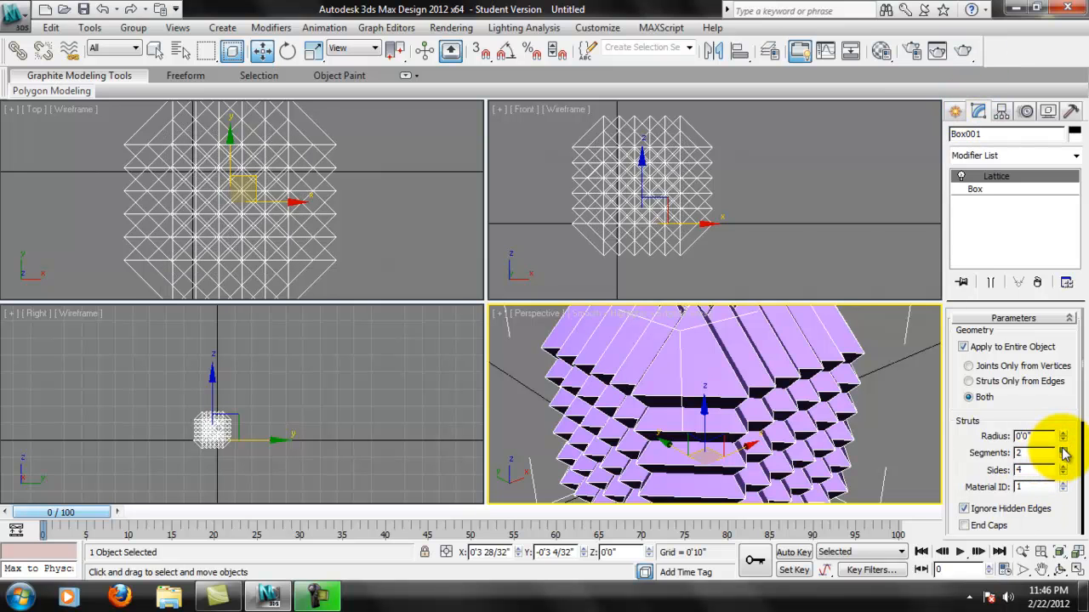
click(1062, 474)
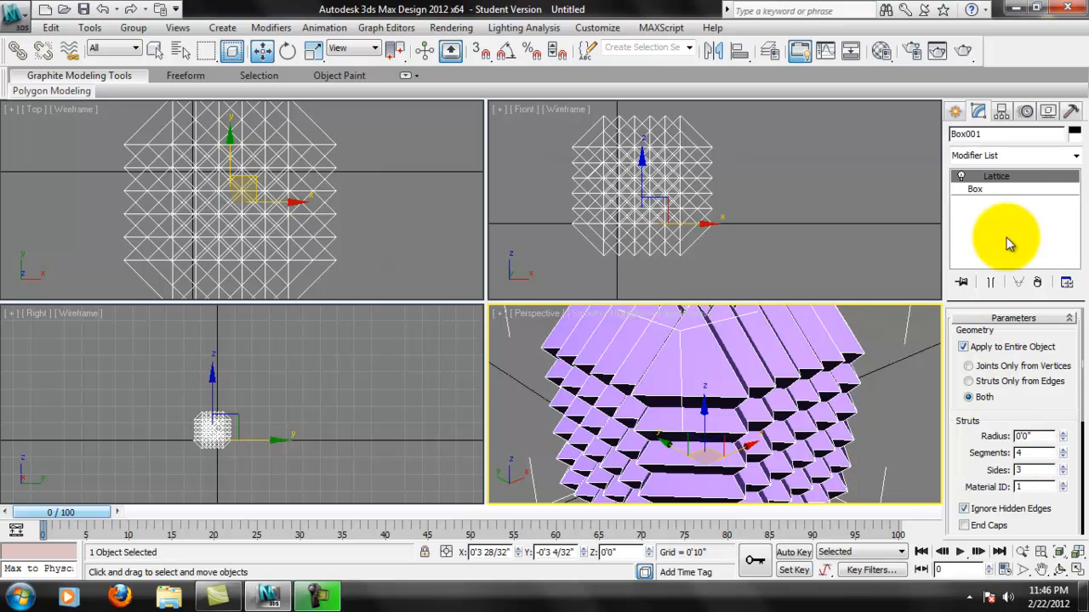
Step: Set the lattice joints' radius to 0'0 16/32" and inspect the joints up close
drag(1052, 527, 992, 339)
drag(1062, 428, 1063, 430)
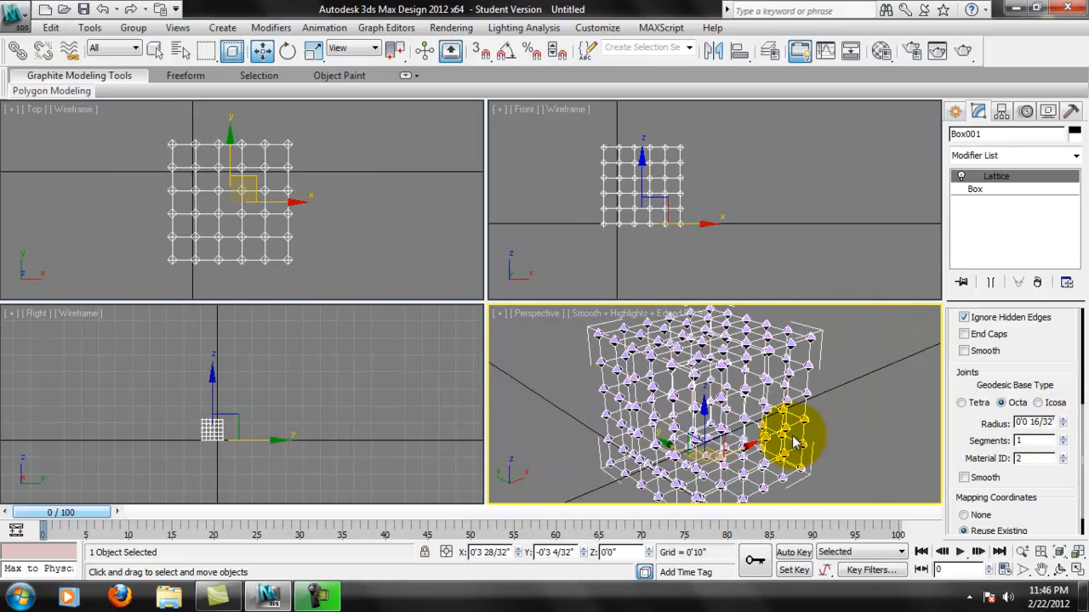
scroll(766, 374, up, 5)
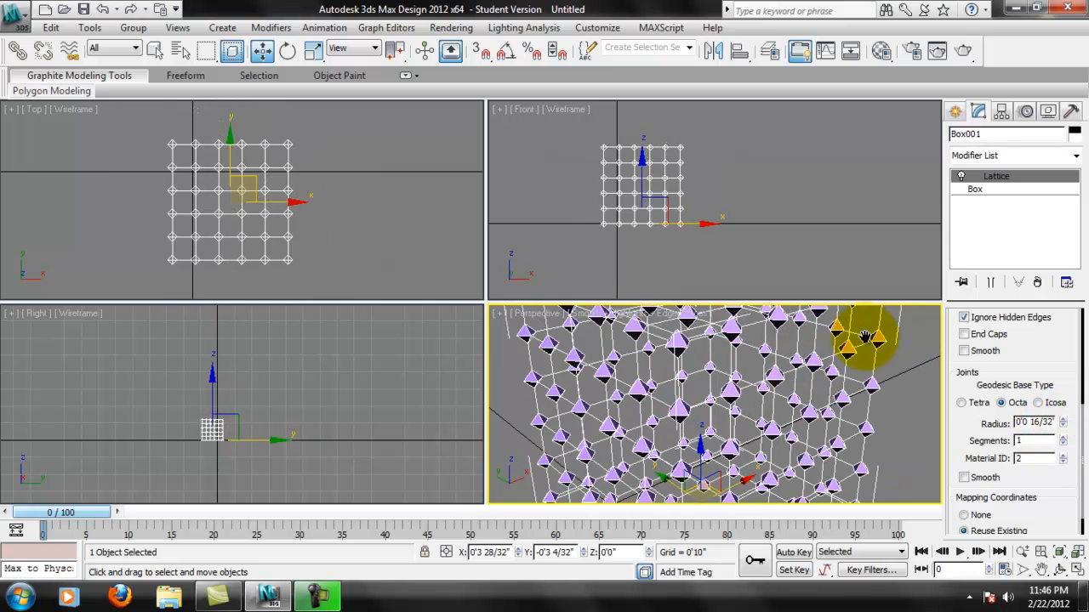
scroll(820, 349, up, 4)
scroll(835, 340, down, 3)
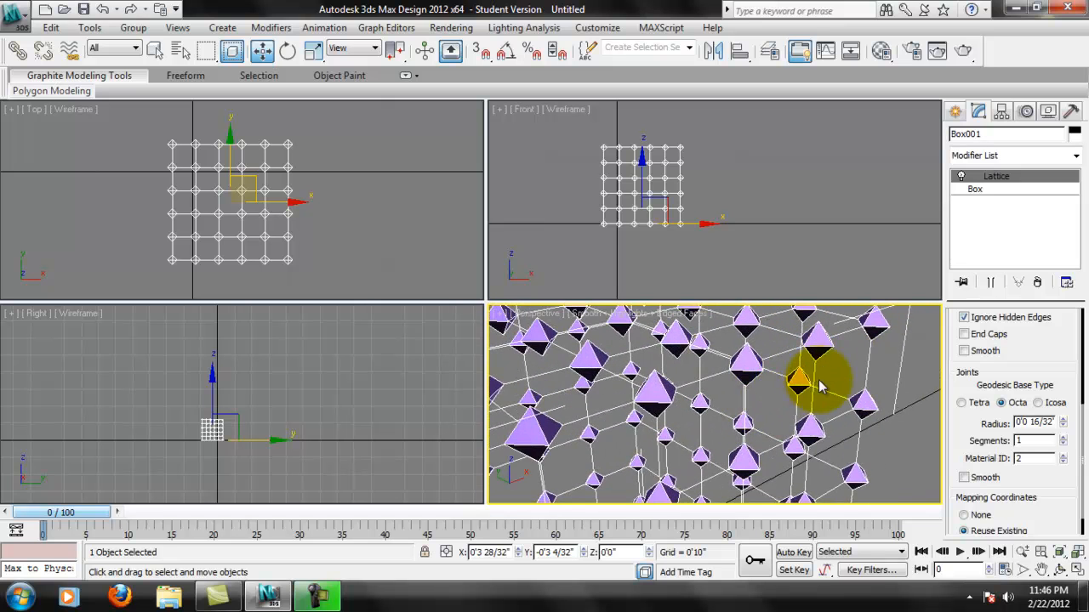
Step: Set the lattice struts' radius to .1 and their number of sides to 5
drag(1062, 352, 1047, 509)
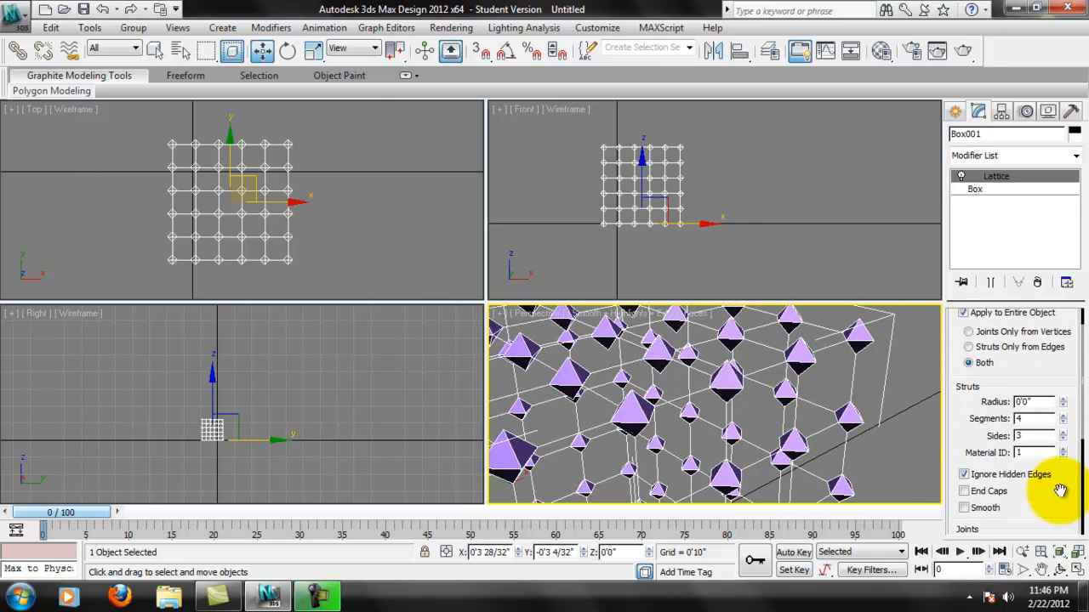
drag(1072, 365, 1061, 461)
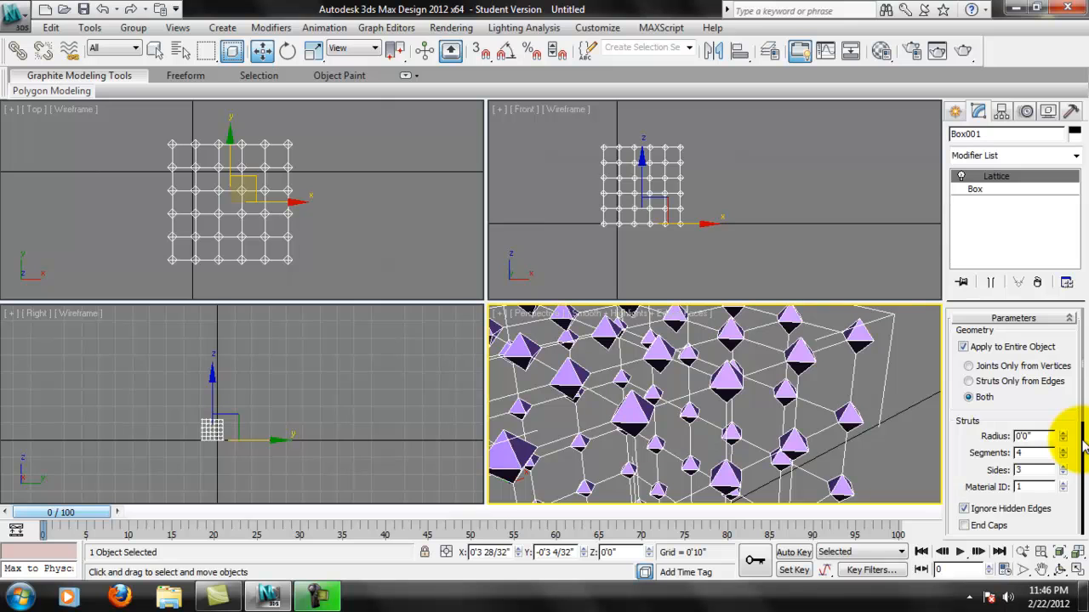
drag(1064, 415, 1055, 349)
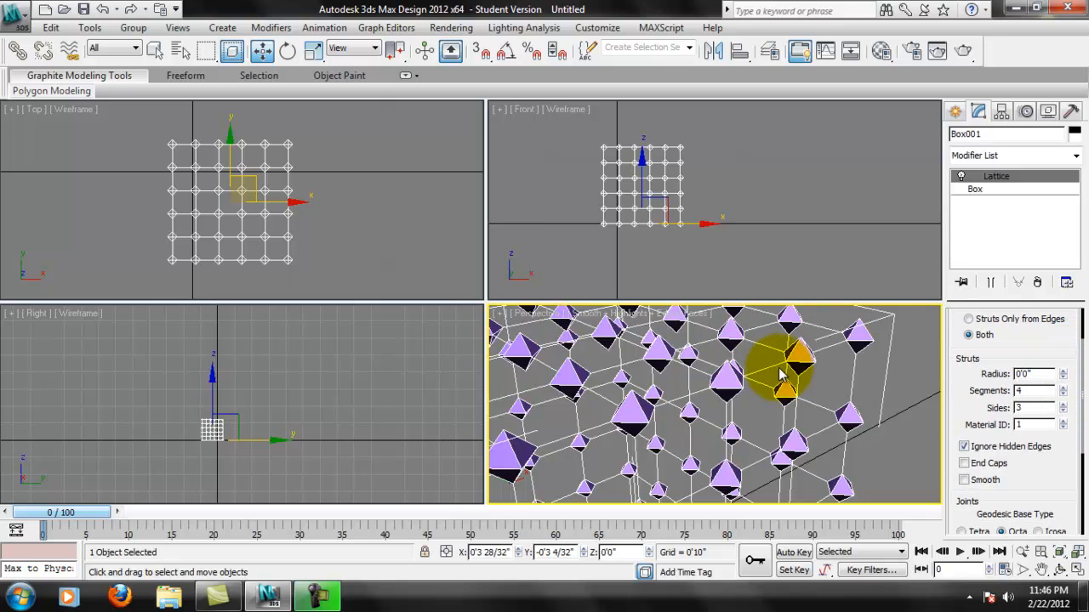
click(1063, 372)
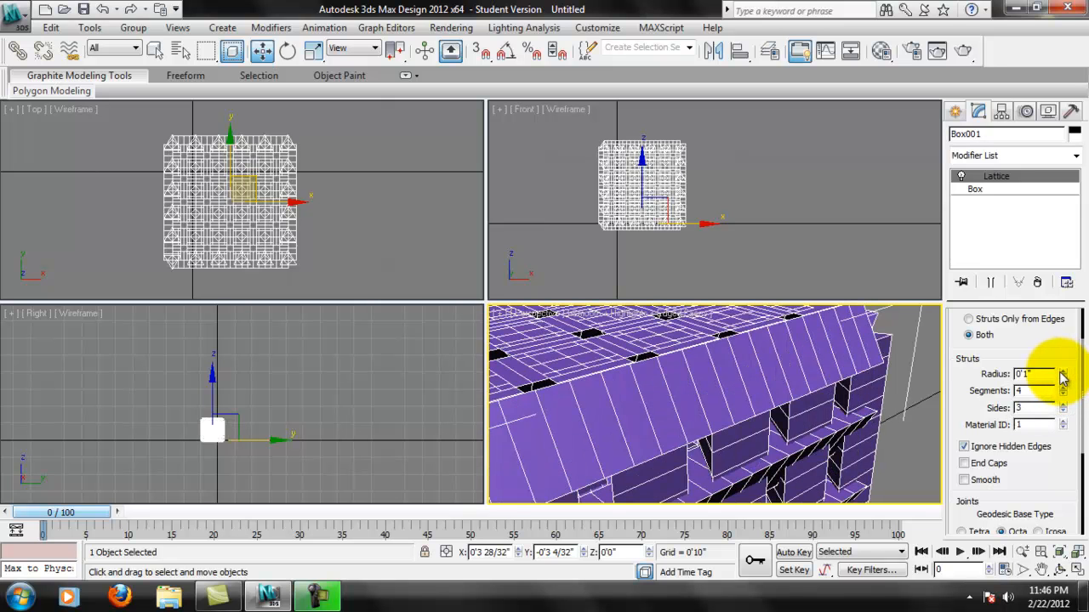
click(1062, 377)
click(1063, 377)
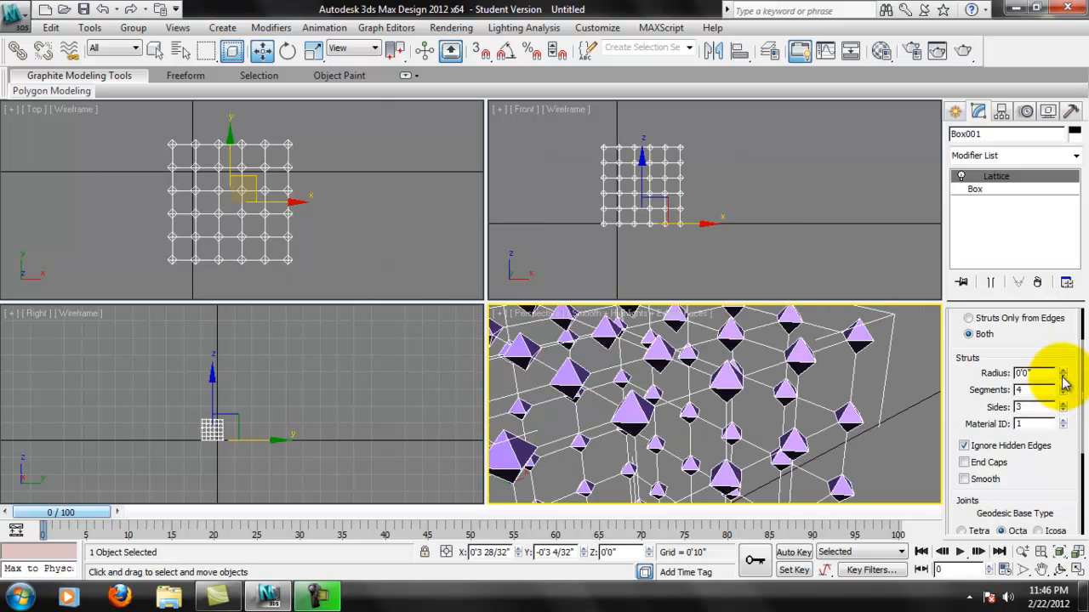
double_click(1042, 373)
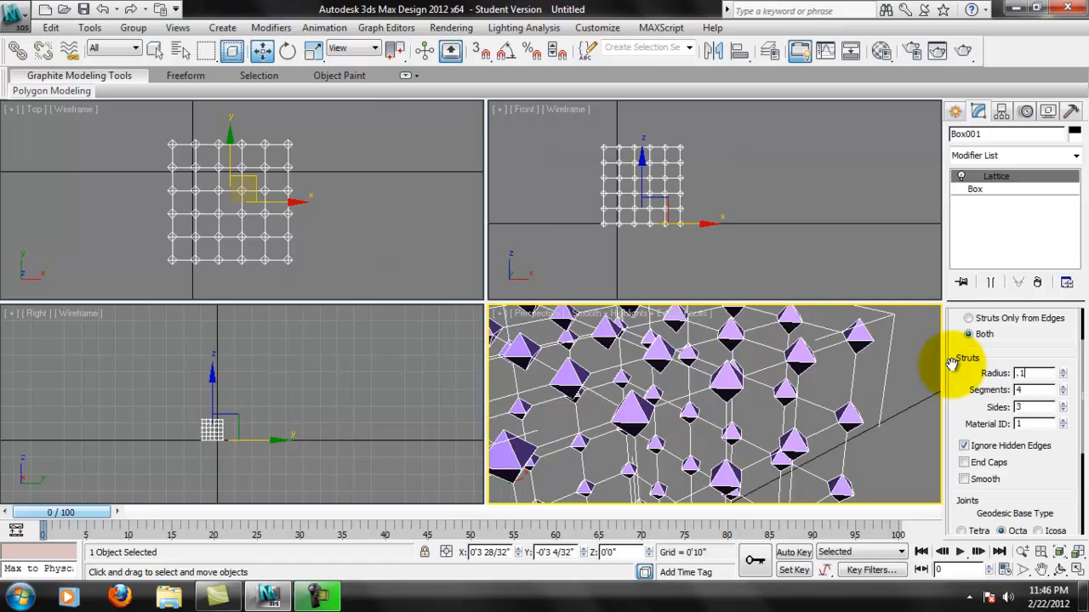
key(Return)
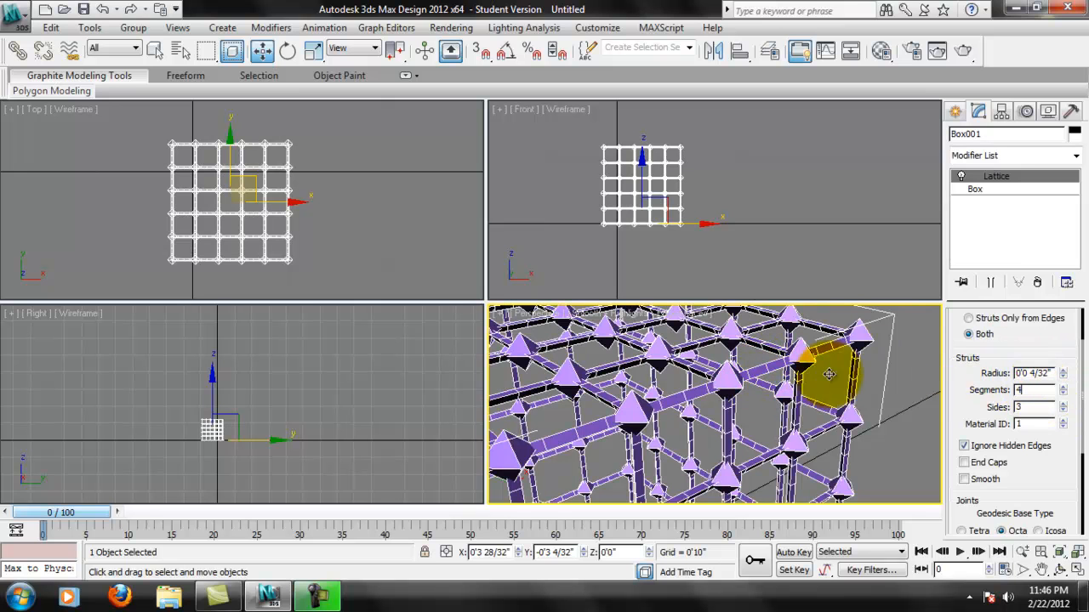
double_click(1030, 407)
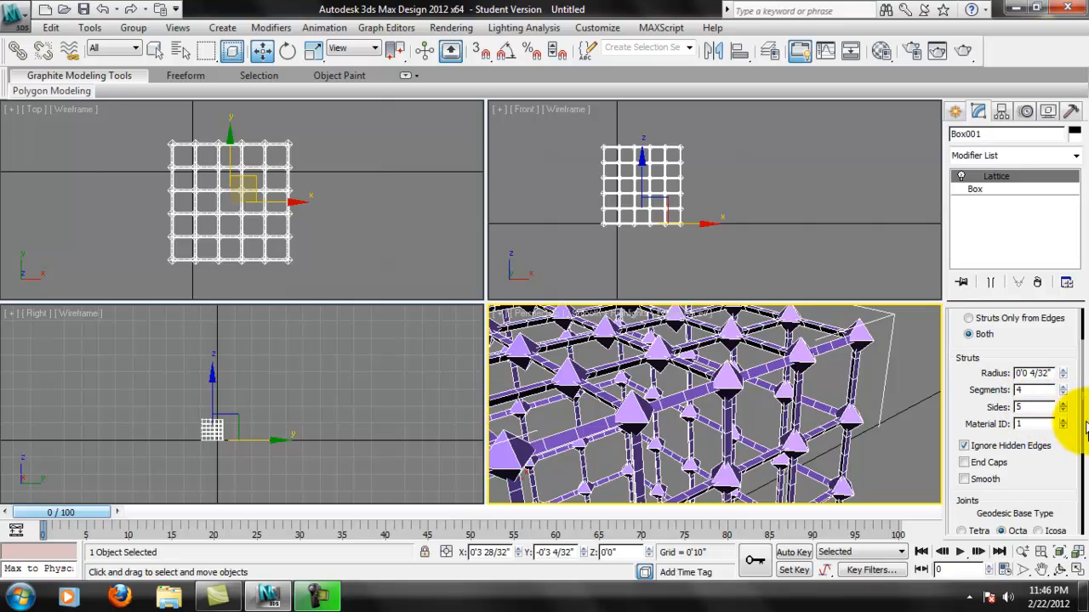
key(Return)
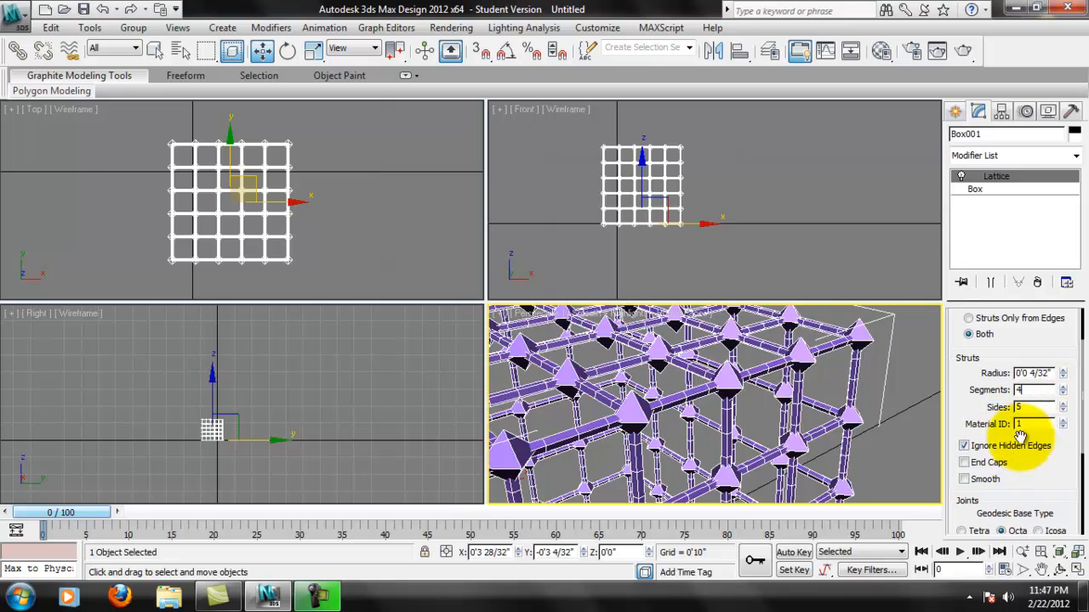
Step: Try the End Caps and Smooth options on the lattice struts
scroll(1053, 424, down, 2)
click(966, 436)
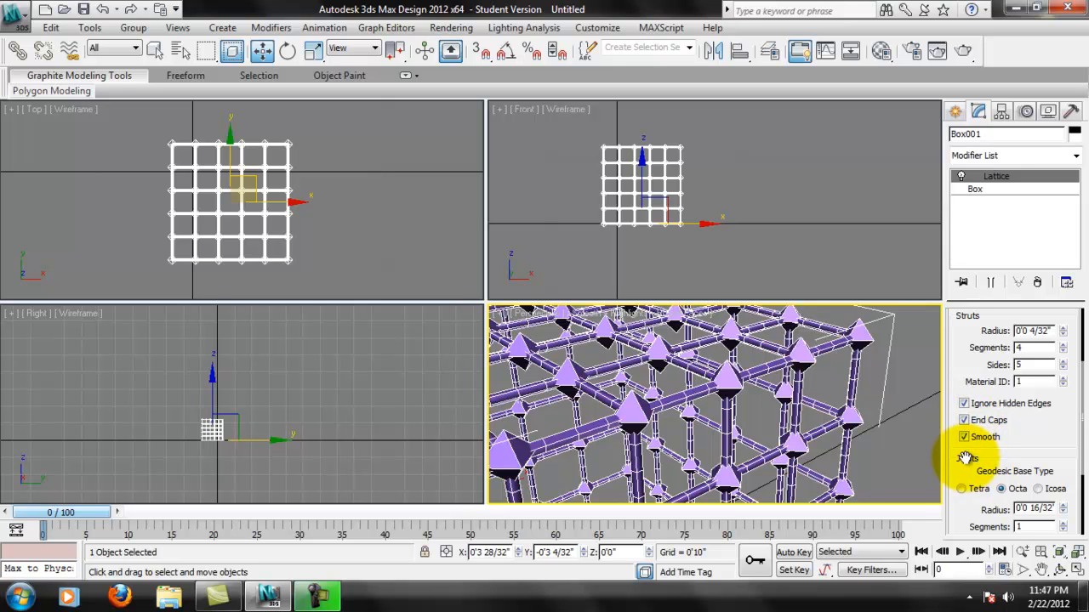
click(966, 437)
Step: Try the Icosa and Tetra base types on the lattice joints and return to Octa
drag(1030, 432, 1058, 283)
drag(1014, 328, 1052, 339)
drag(1023, 382, 1058, 373)
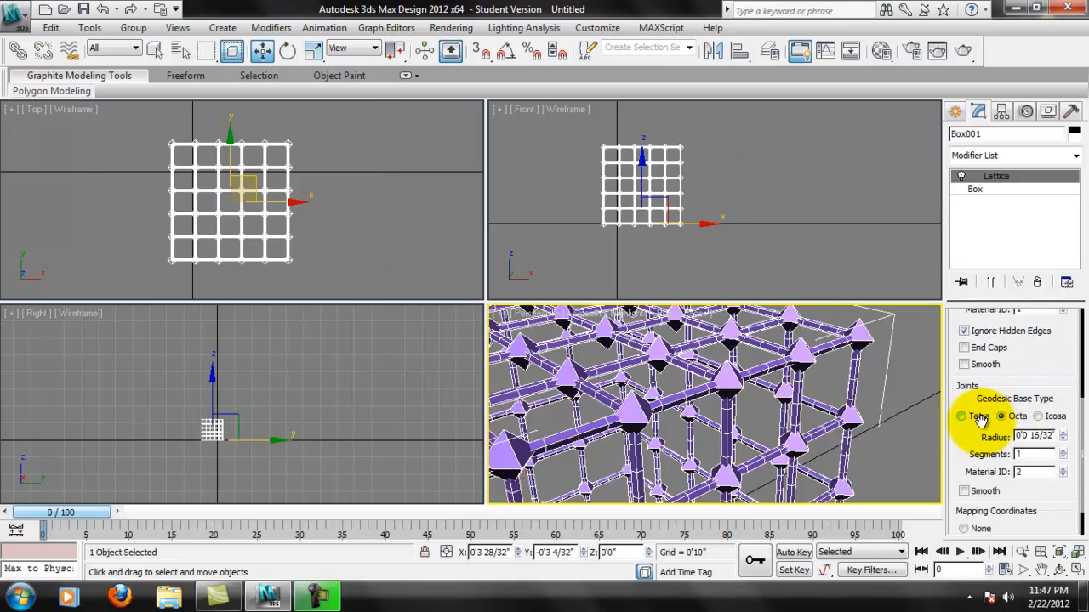
drag(1045, 426, 1043, 383)
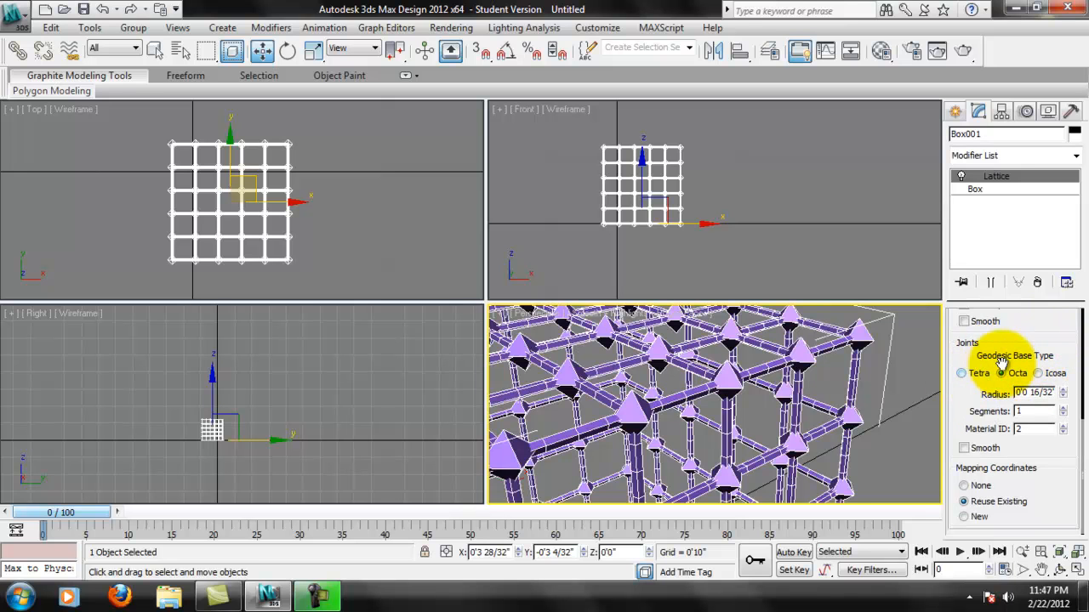
mouse_move(1049, 331)
mouse_down()
mouse_move(1062, 412)
mouse_move(1061, 348)
mouse_up()
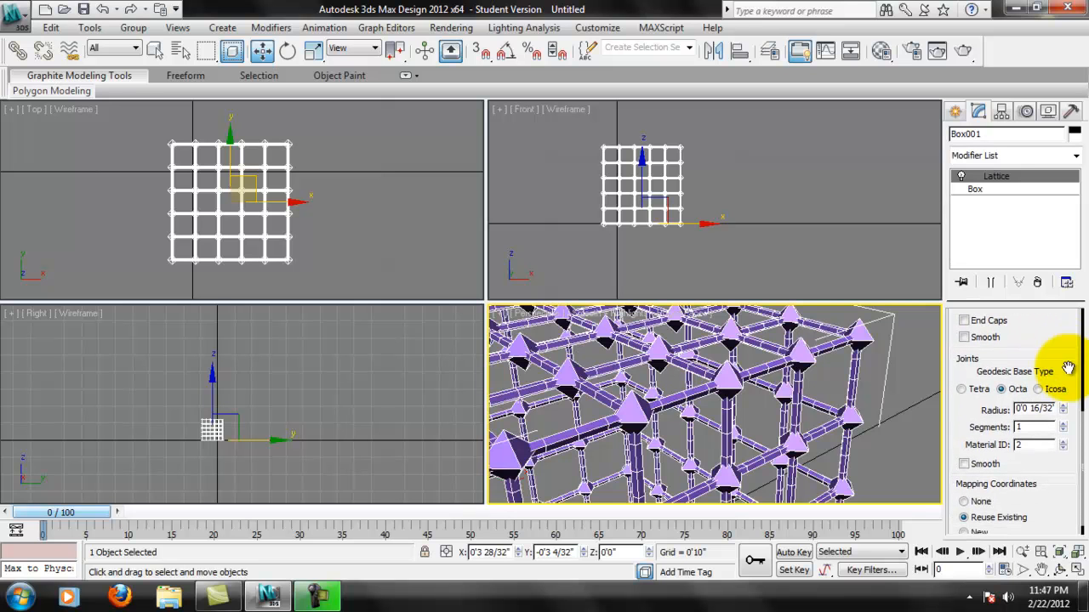
click(1037, 389)
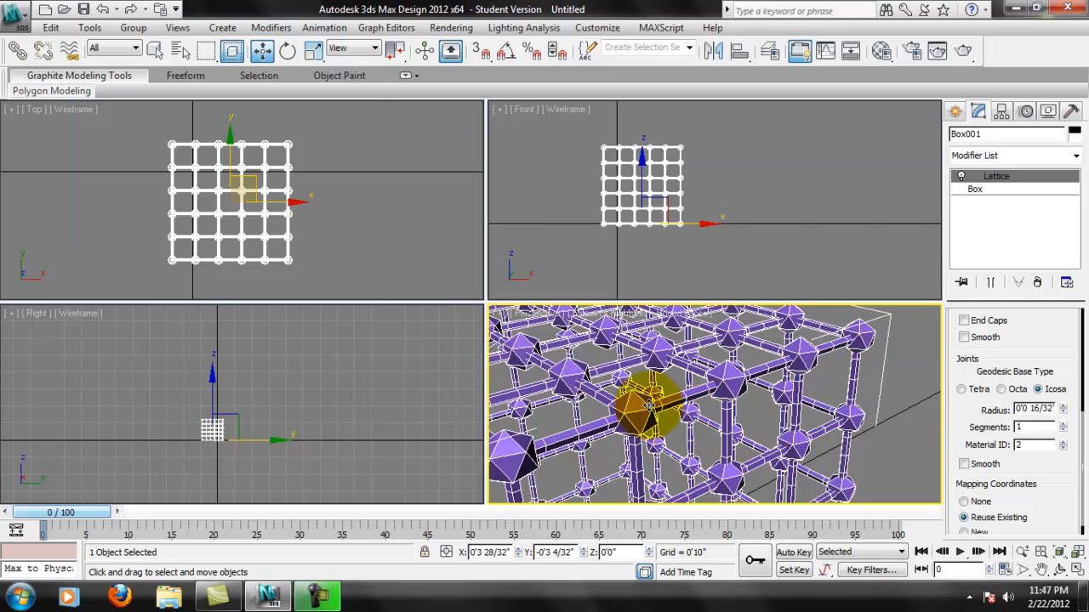
click(975, 389)
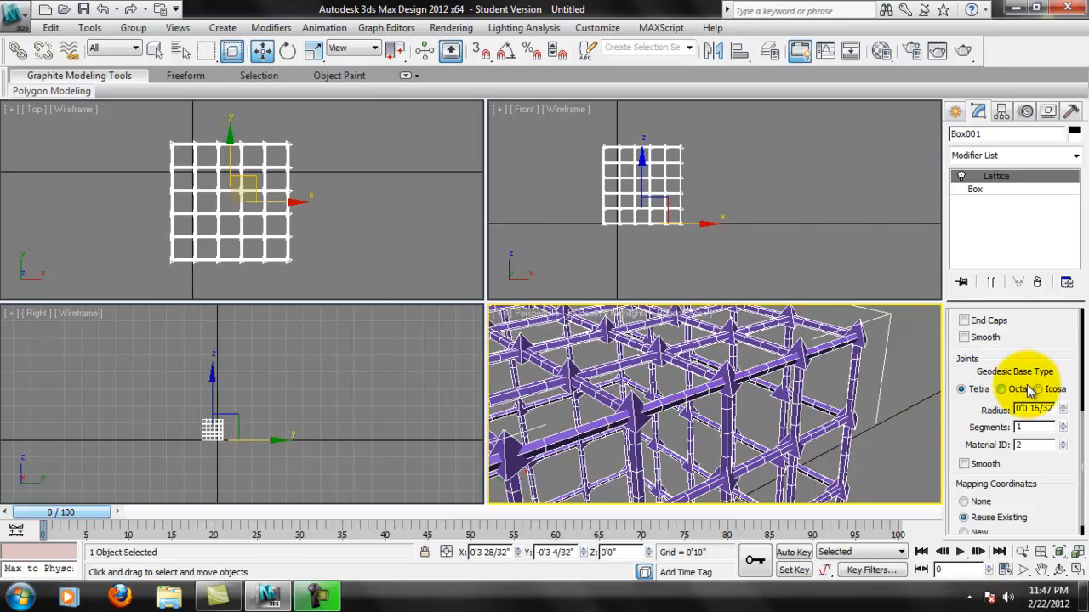
click(1001, 389)
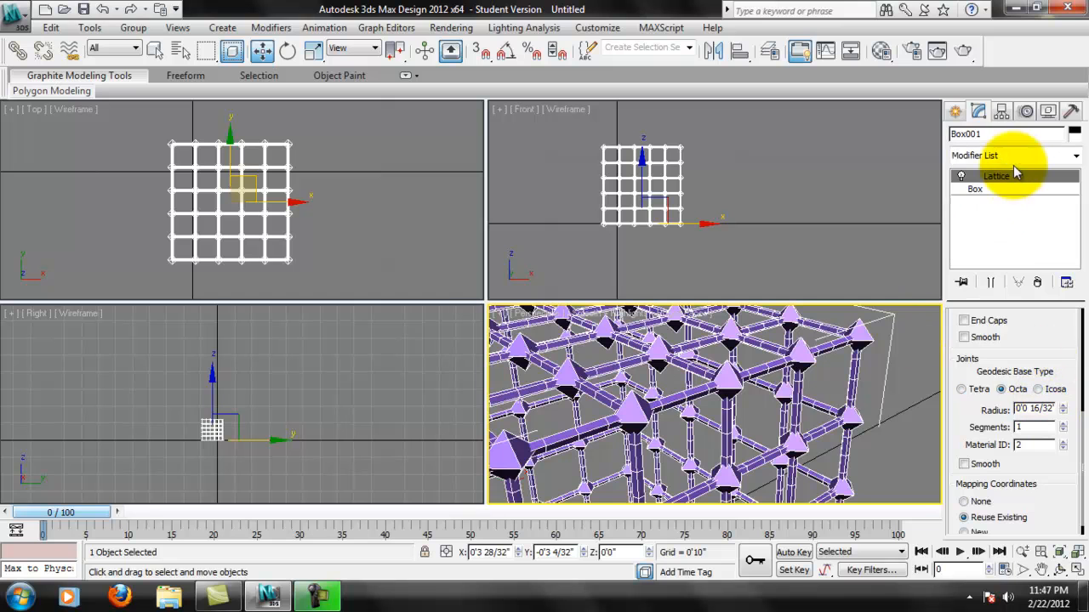
Step: Remove the Lattice modifier from the box
click(1037, 281)
scroll(655, 387, down, 8)
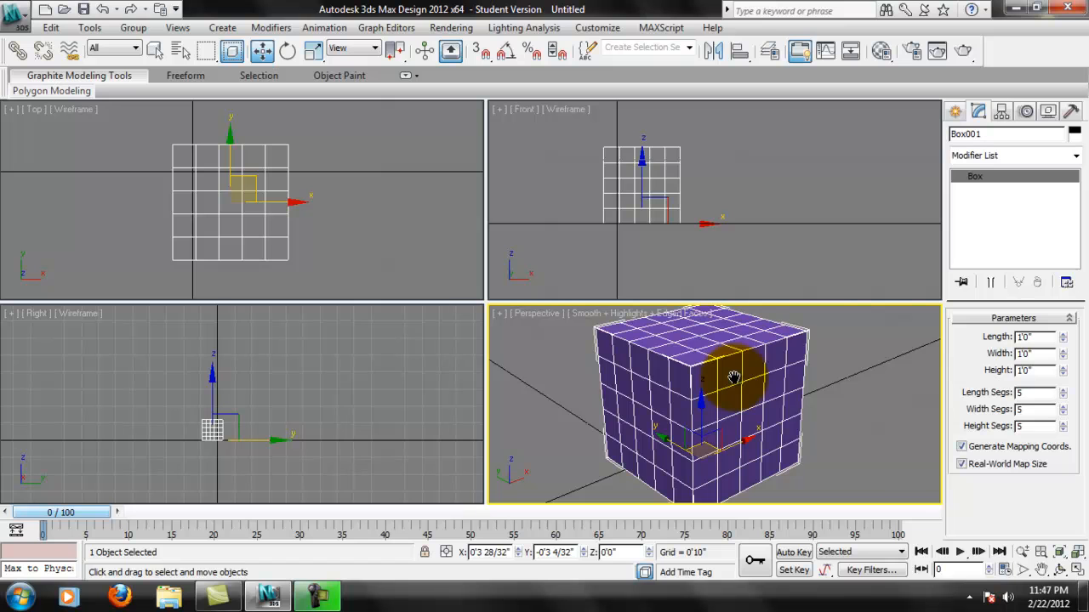
middle_drag(729, 358, 723, 360)
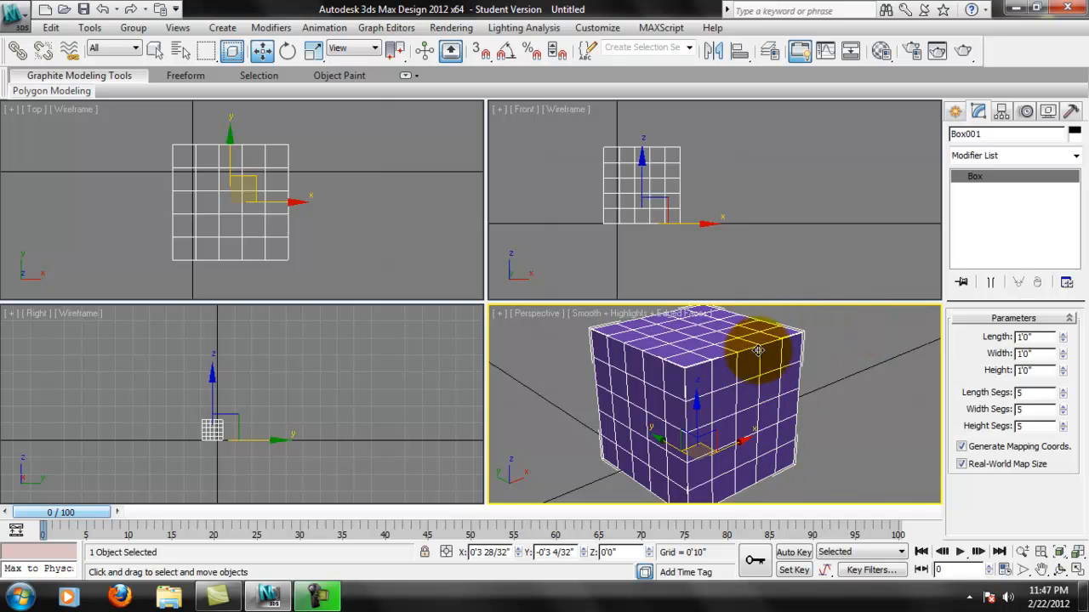
middle_drag(749, 353, 721, 366)
middle_drag(633, 453, 638, 450)
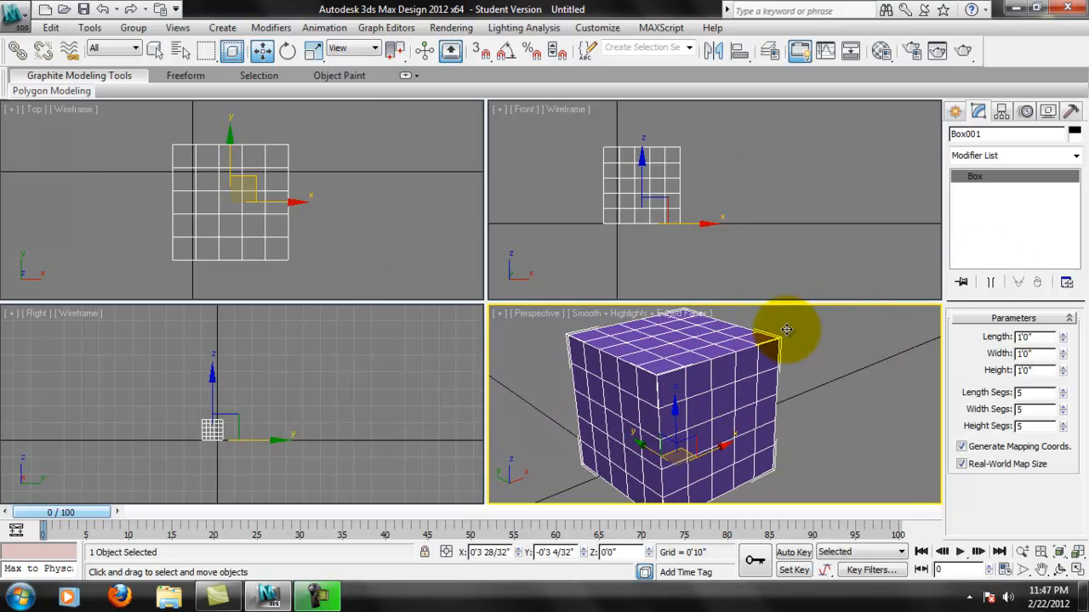
Step: Add an Edit Poly modifier to the box
click(1076, 156)
drag(1077, 182, 1075, 276)
click(1006, 393)
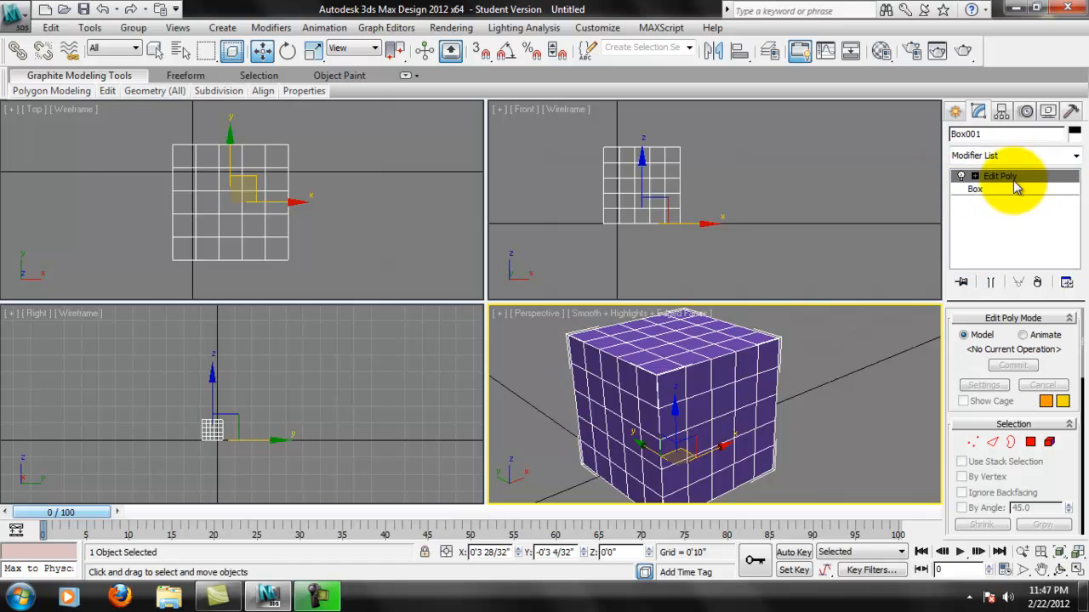
Step: Examine the Convert To options available for the box
alt+middle_drag(778, 388, 736, 380)
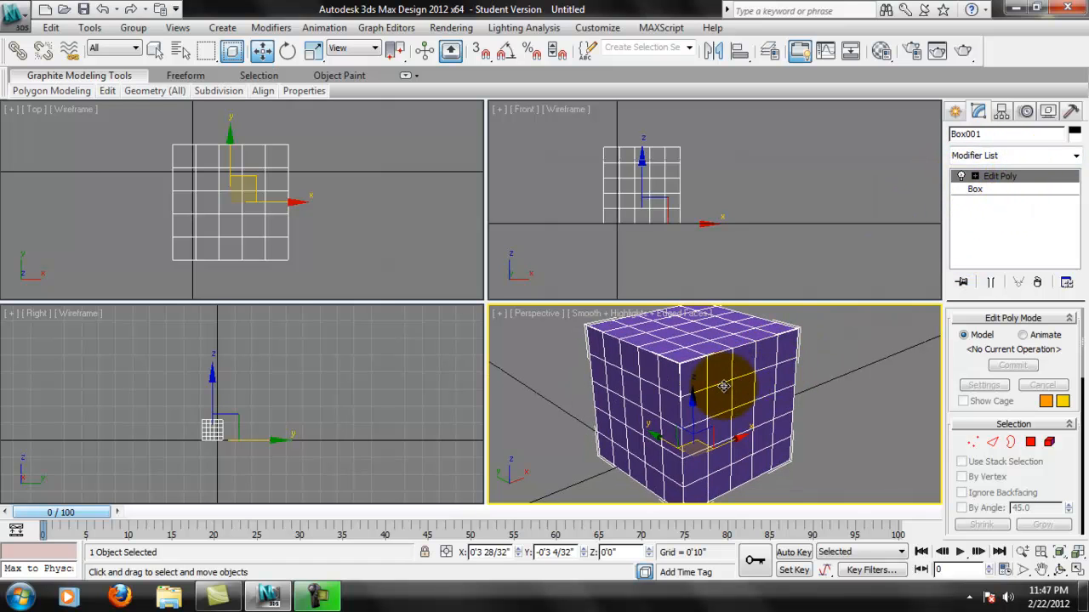
right_click(733, 335)
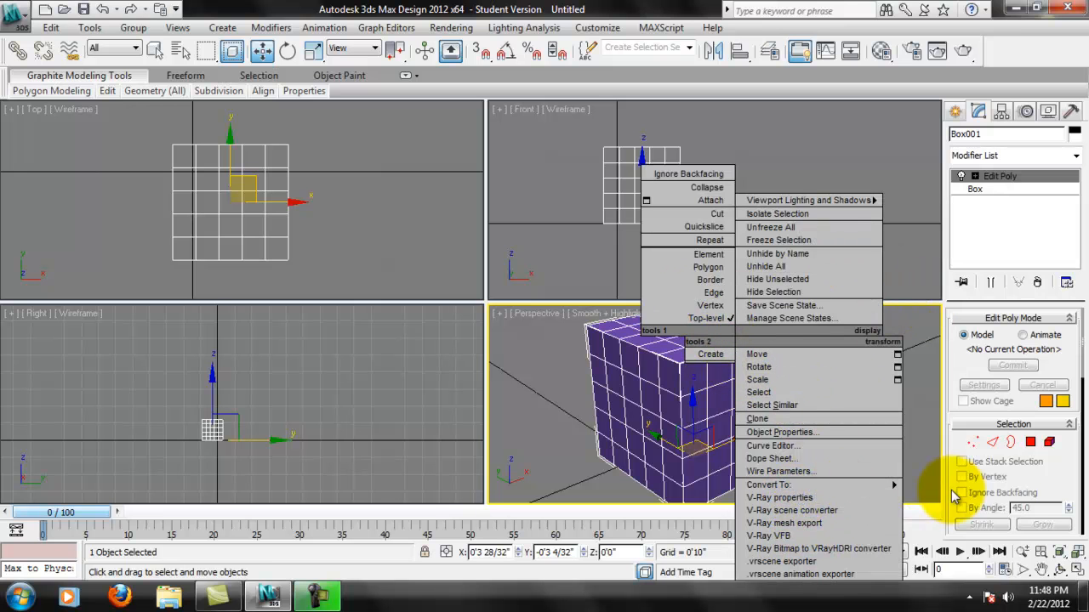
mouse_move(842, 486)
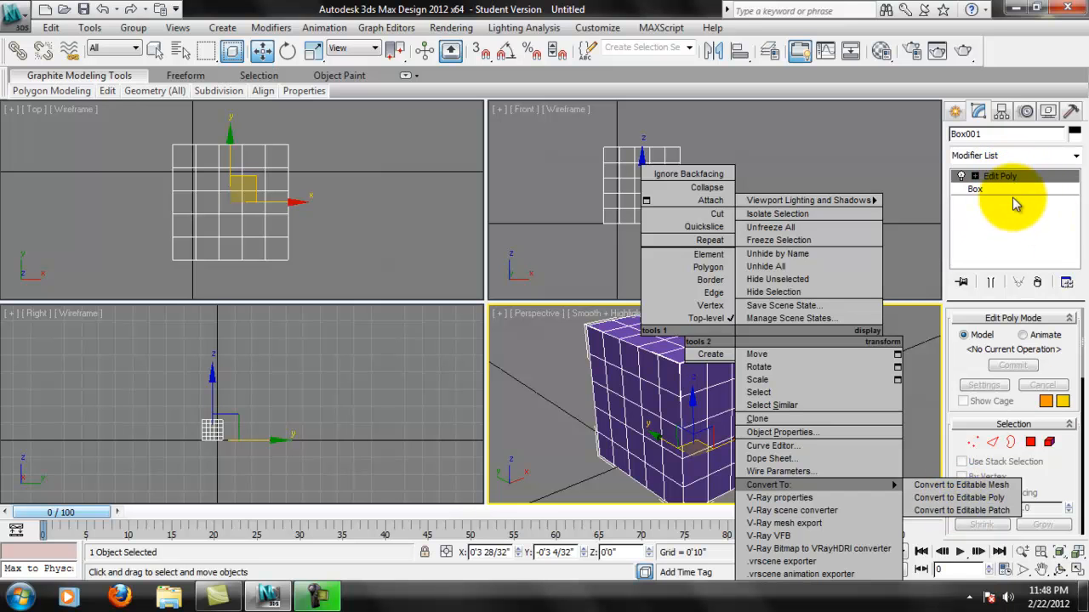
click(1026, 232)
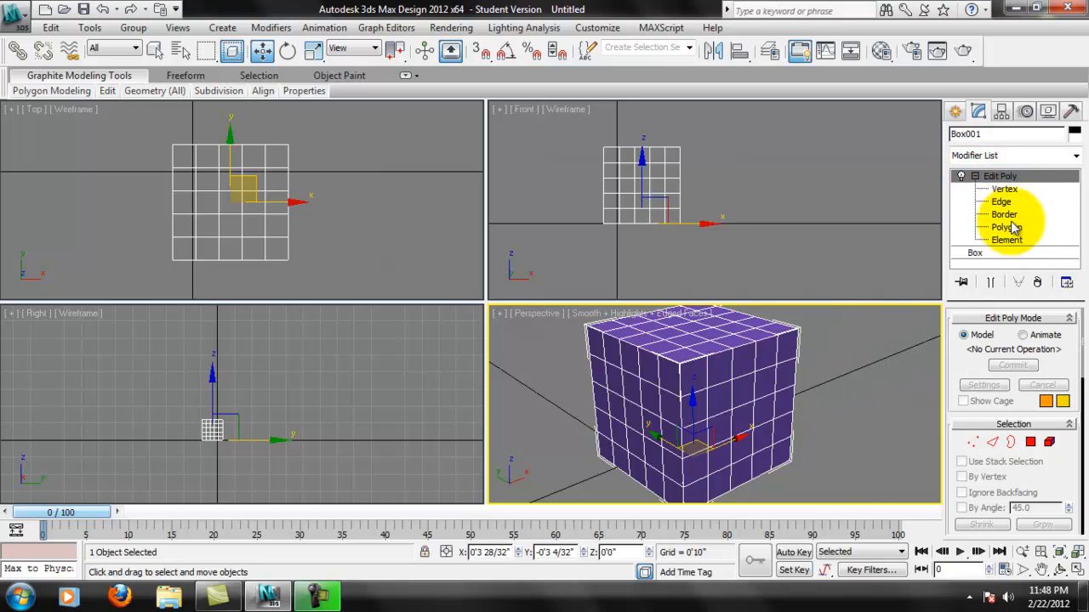
Step: Step through the Vertex, Edge, Border, Polygon and Element sub-object levels of the Edit Poly modifier
click(1008, 190)
click(1004, 203)
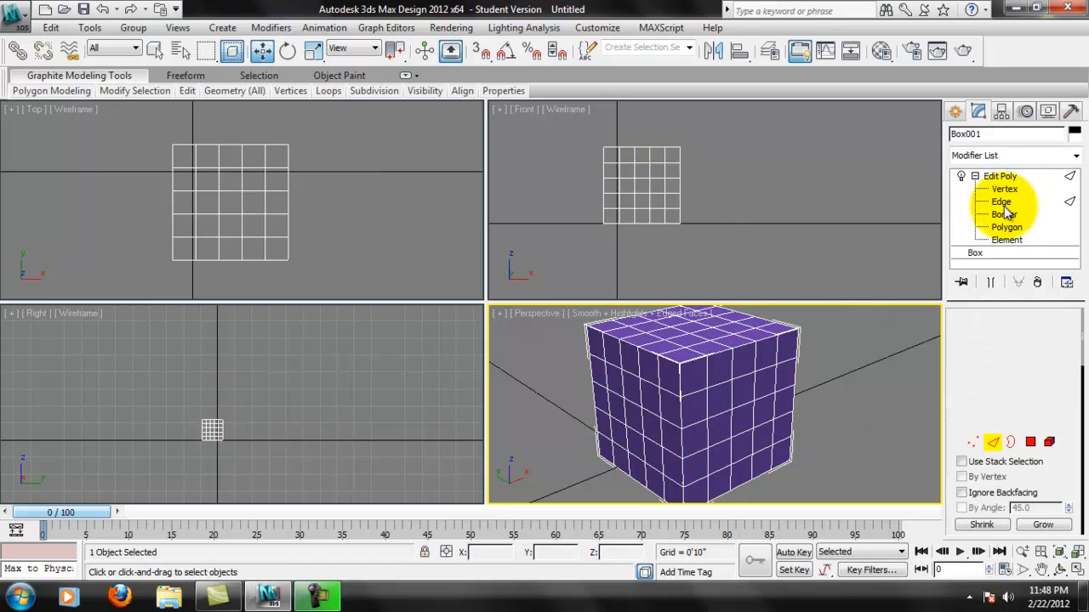
click(1009, 216)
click(1011, 230)
click(1012, 242)
click(1005, 189)
click(1003, 202)
click(1006, 215)
click(1007, 227)
click(1008, 240)
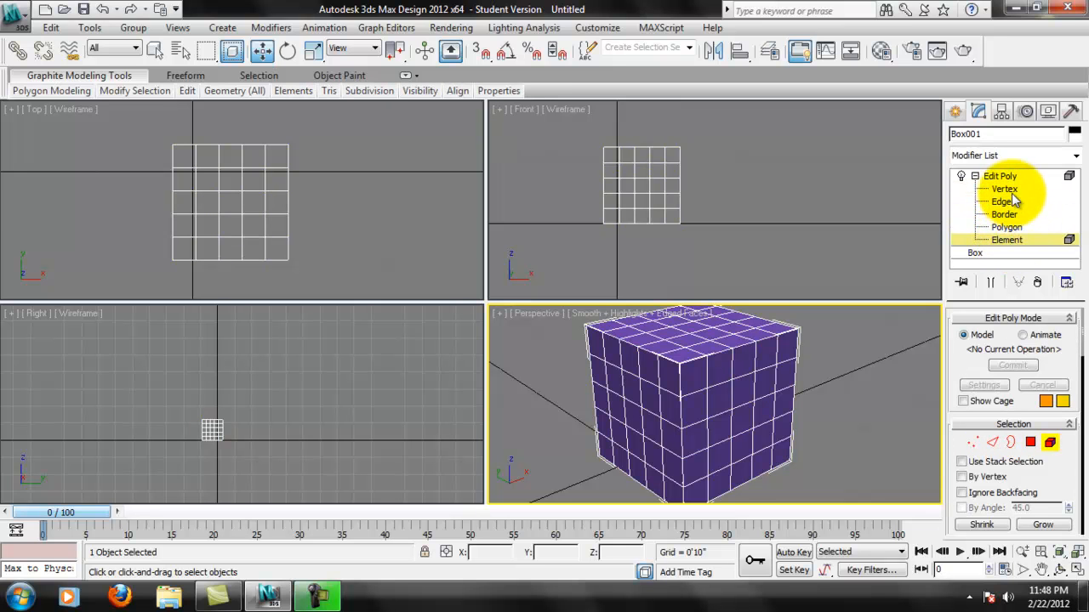
Step: Switch Edit Poly to Vertex level and select a vertex on the box's upper front edge, followed by its neighbour
click(1006, 188)
middle_drag(795, 404, 792, 412)
scroll(802, 344, up, 3)
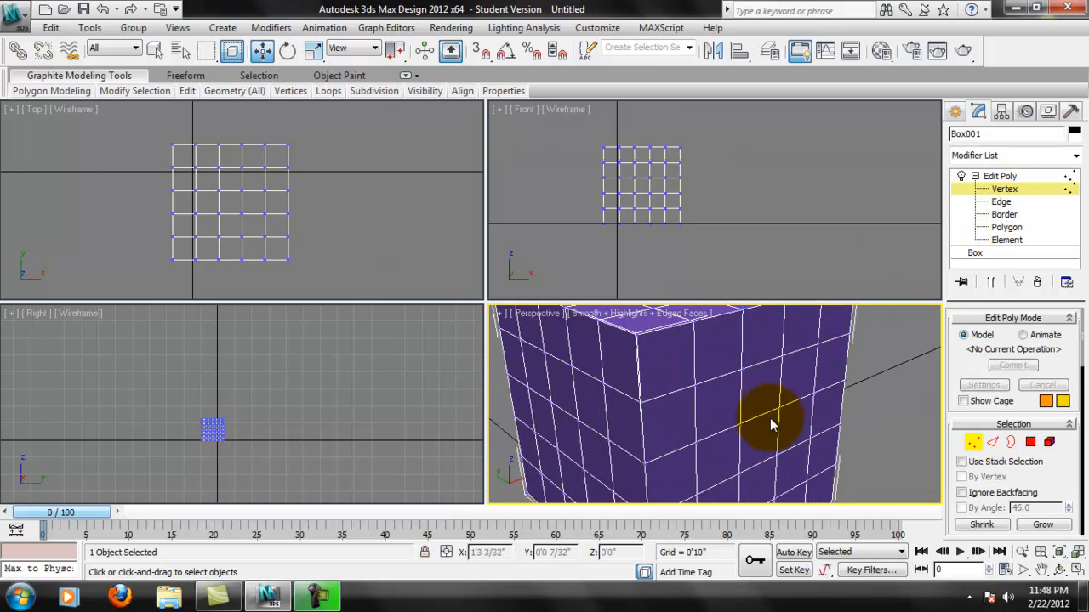
middle_drag(783, 351, 742, 455)
scroll(736, 364, up, 3)
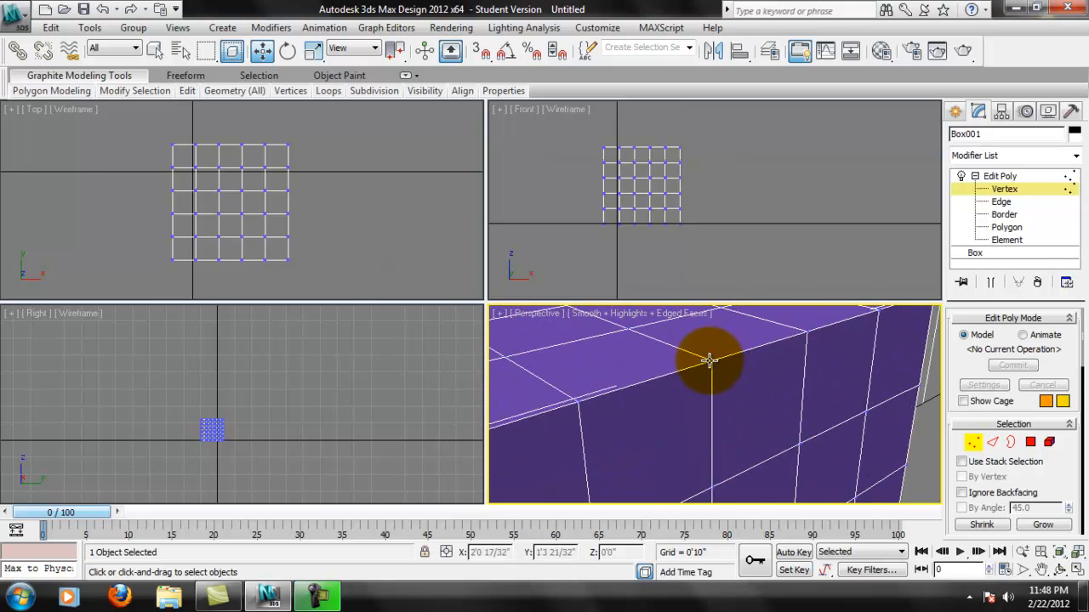
click(712, 357)
click(806, 331)
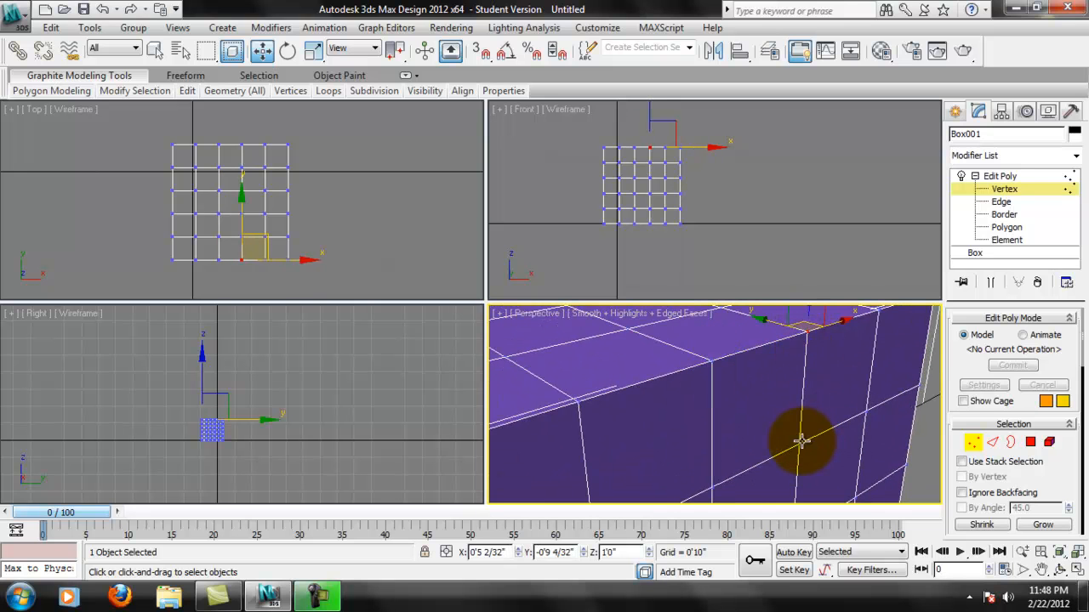
Step: Select a second-row vertex on the box's front face and, at Edge level, pick several individual edges around the upper front rim
middle_drag(854, 393, 860, 442)
click(860, 409)
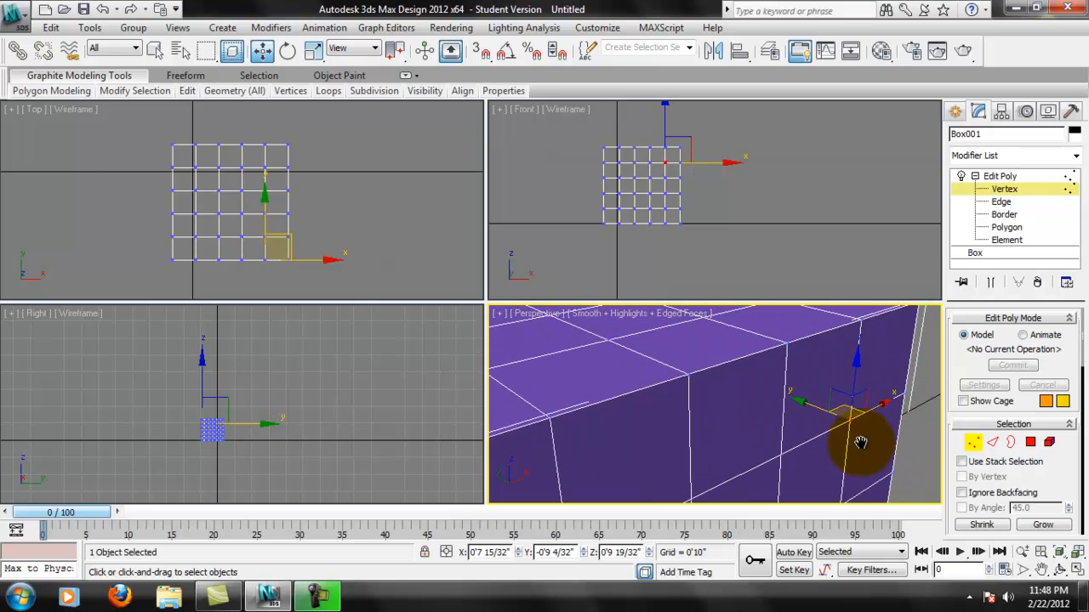
click(1002, 202)
click(802, 345)
click(757, 374)
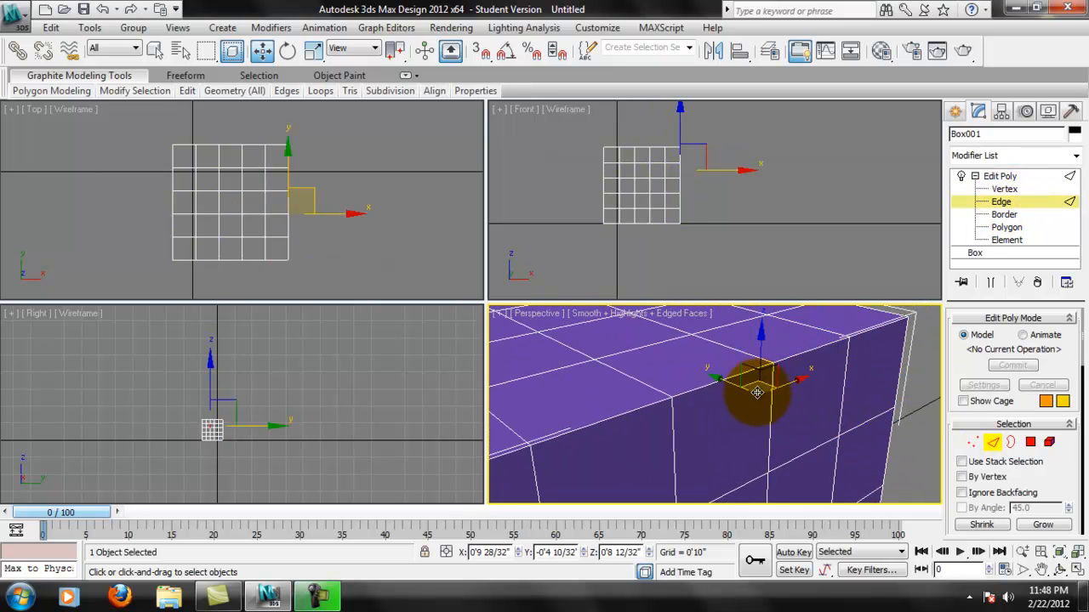
click(709, 384)
click(745, 353)
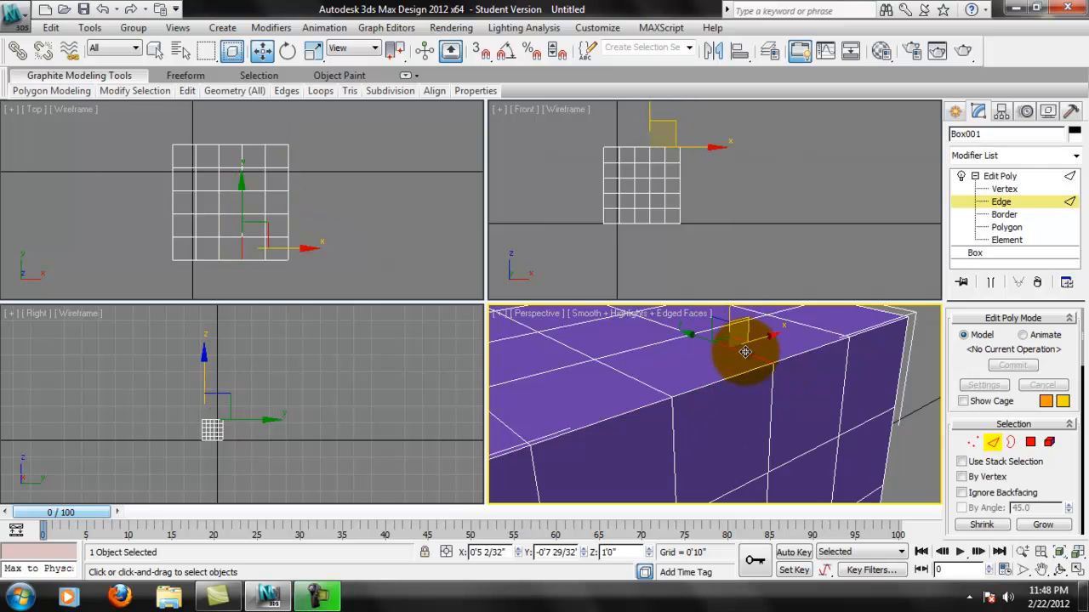
click(772, 397)
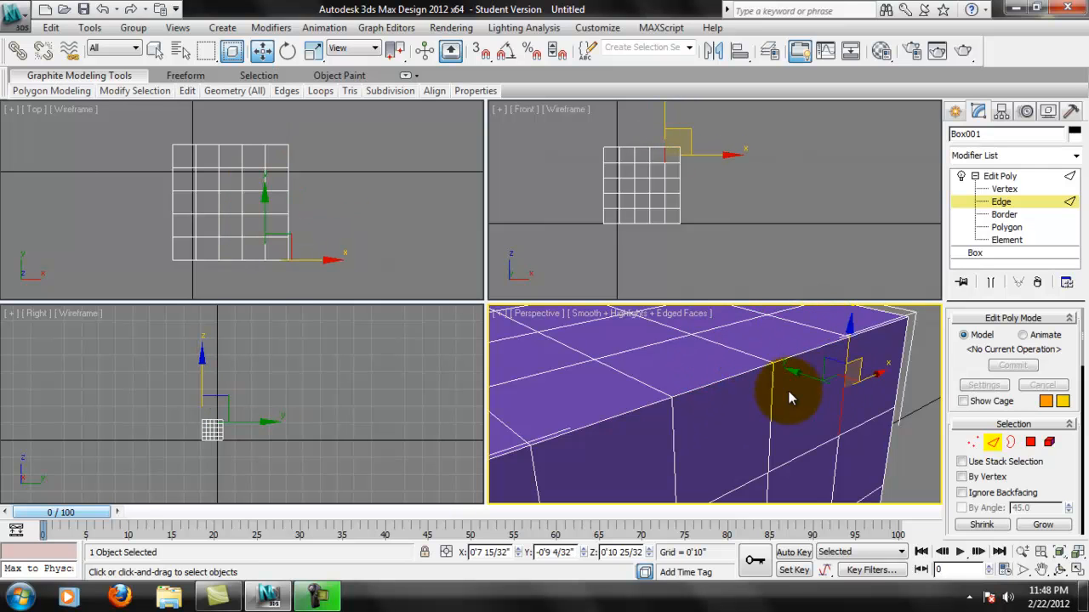
Step: Switch Edit Poly to Border level and examine the box's outer edges and corners
click(1003, 215)
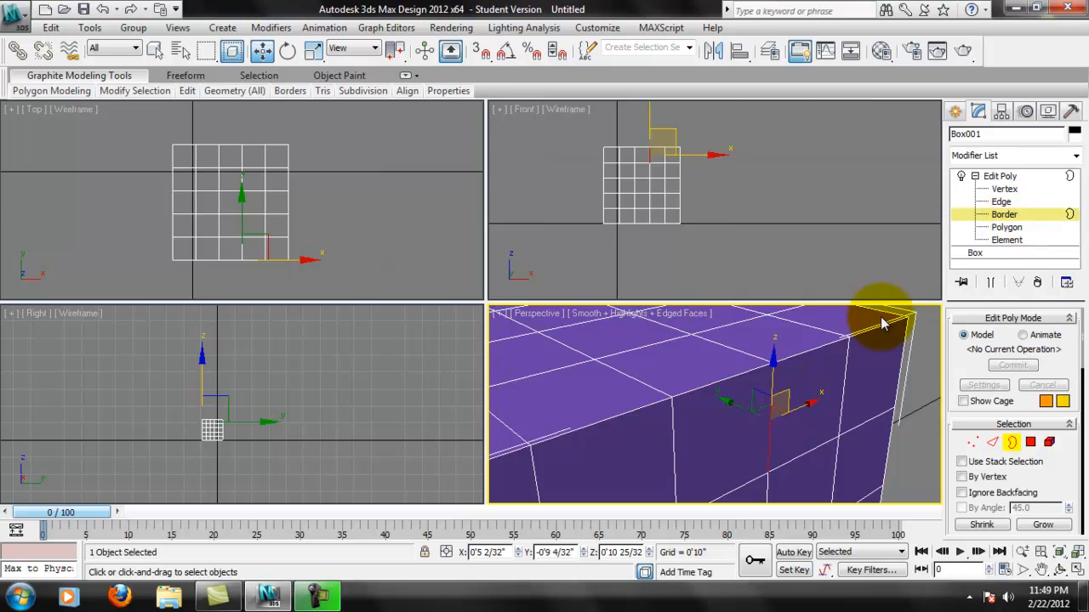
middle_drag(872, 416, 867, 406)
scroll(859, 410, down, 1)
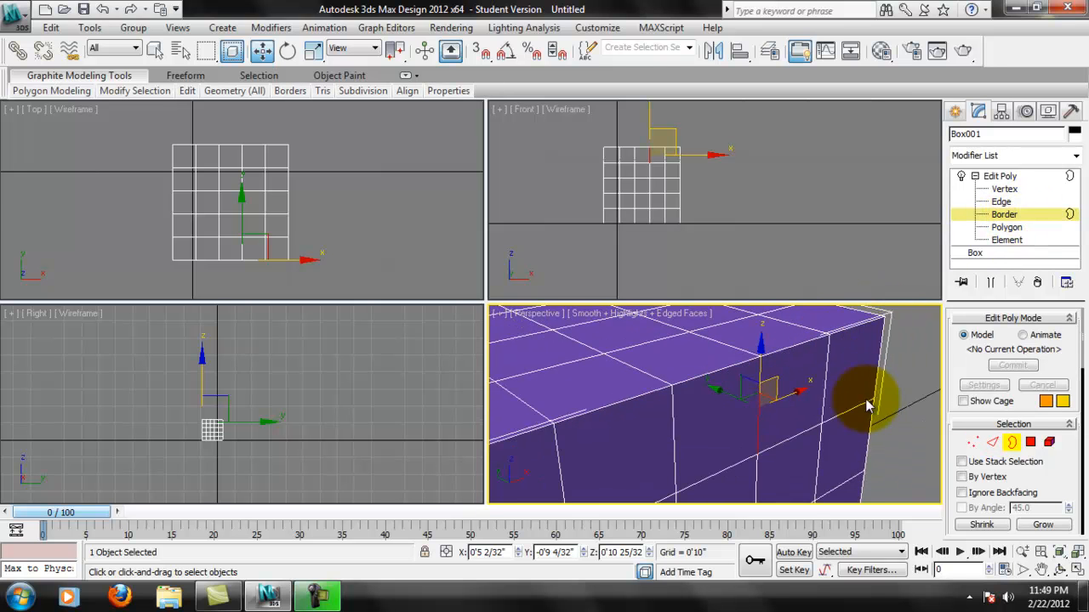
scroll(779, 396, down, 5)
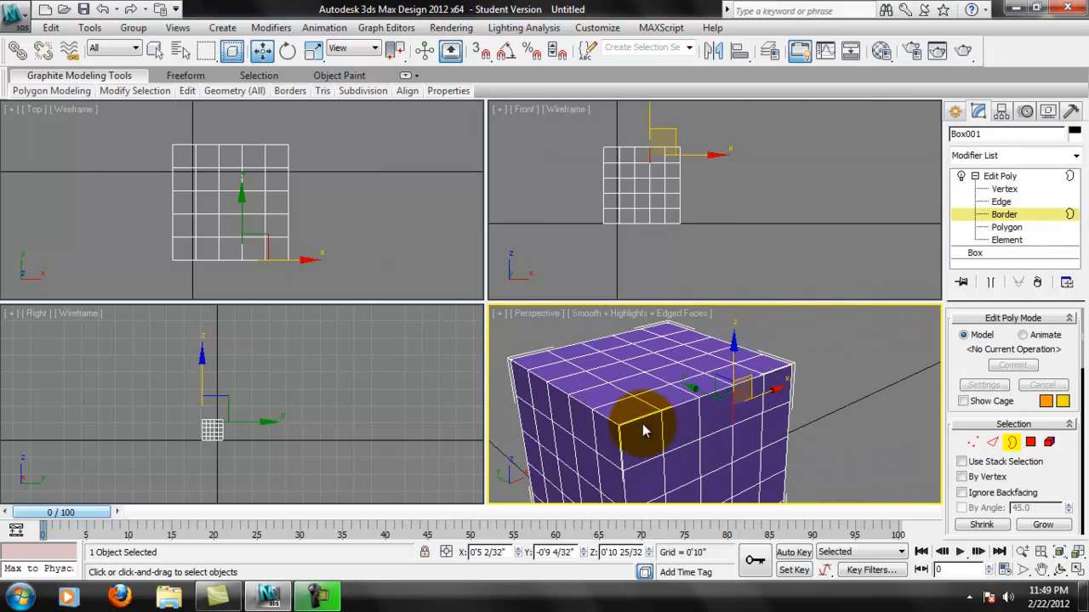
scroll(826, 425, up, 4)
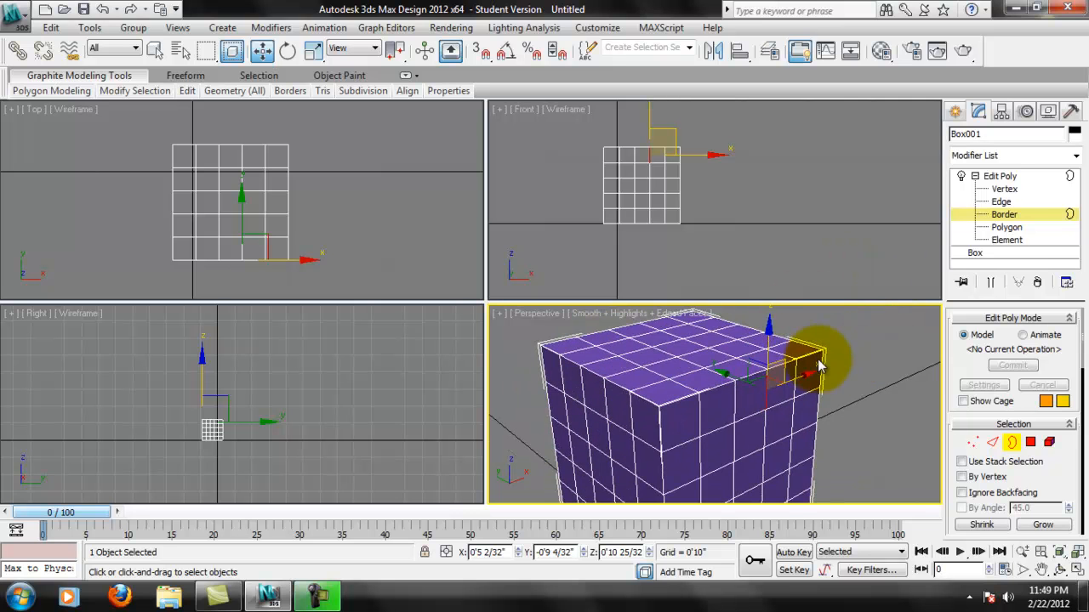
scroll(855, 401, up, 1)
Step: Switch Edit Poly to Polygon level and select various single polygons on the box's top and front faces
click(1007, 227)
click(861, 373)
click(779, 385)
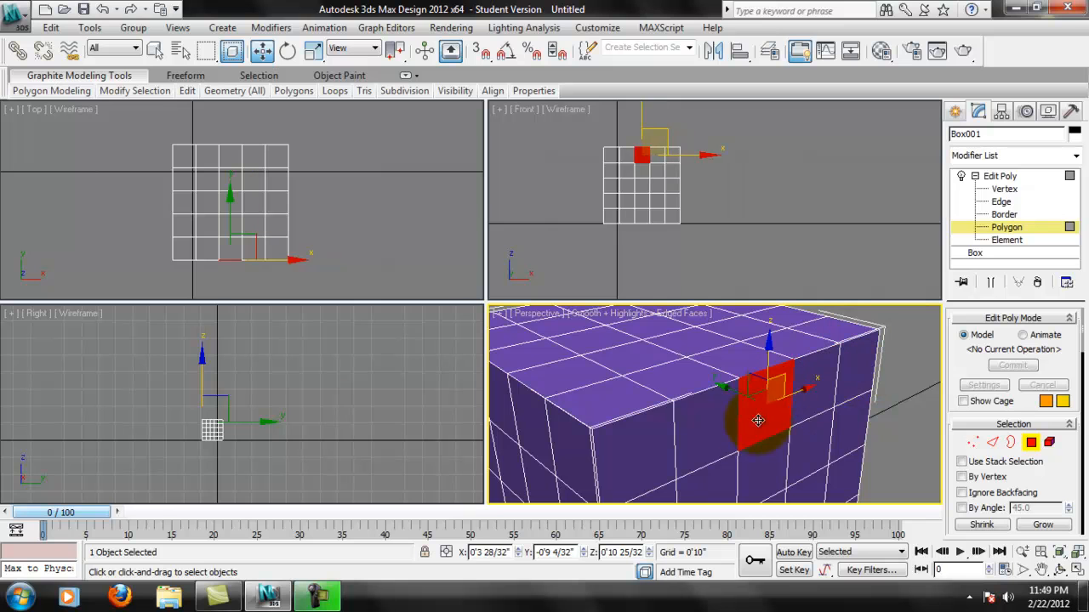
click(717, 415)
click(629, 404)
click(715, 377)
click(706, 361)
click(826, 353)
click(823, 384)
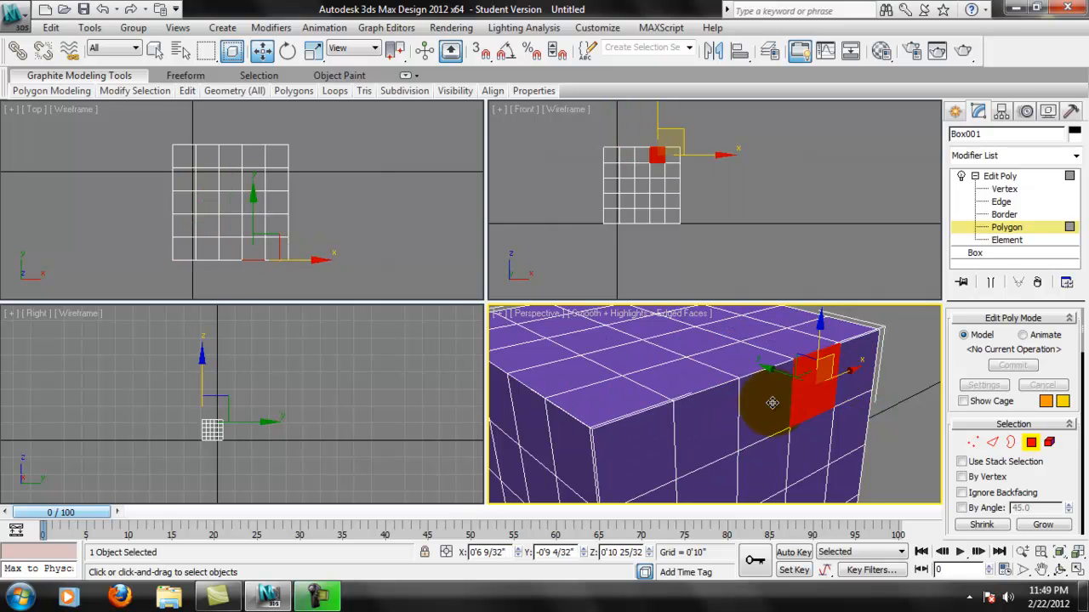
click(769, 412)
click(776, 451)
click(827, 384)
click(840, 438)
click(824, 440)
click(808, 438)
click(766, 447)
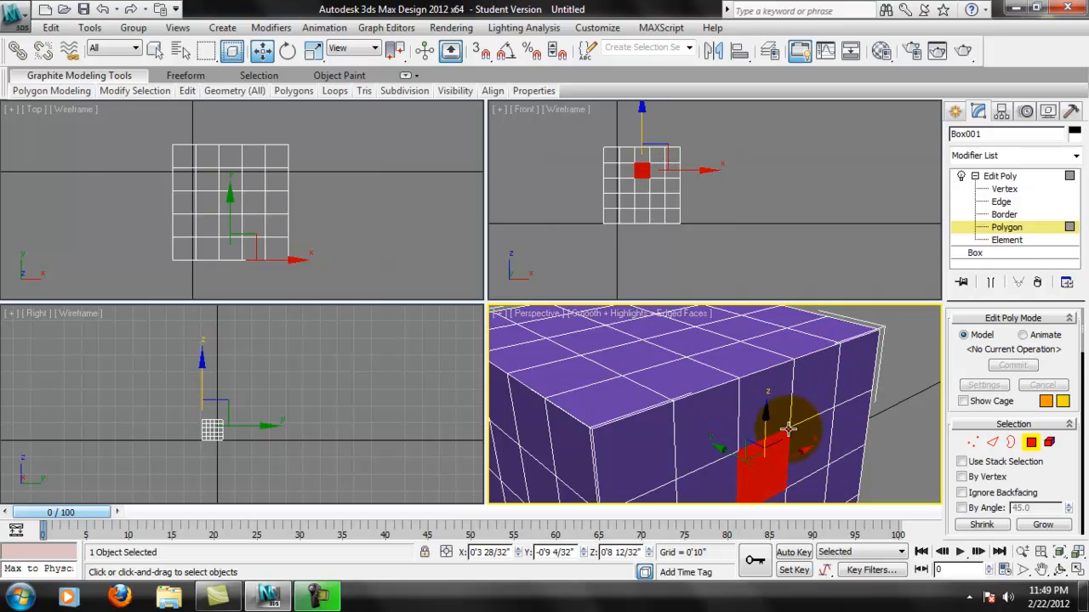
Step: Select the entire box at Element level and return to the top level of Edit Poly
click(1012, 241)
scroll(660, 397, down, 5)
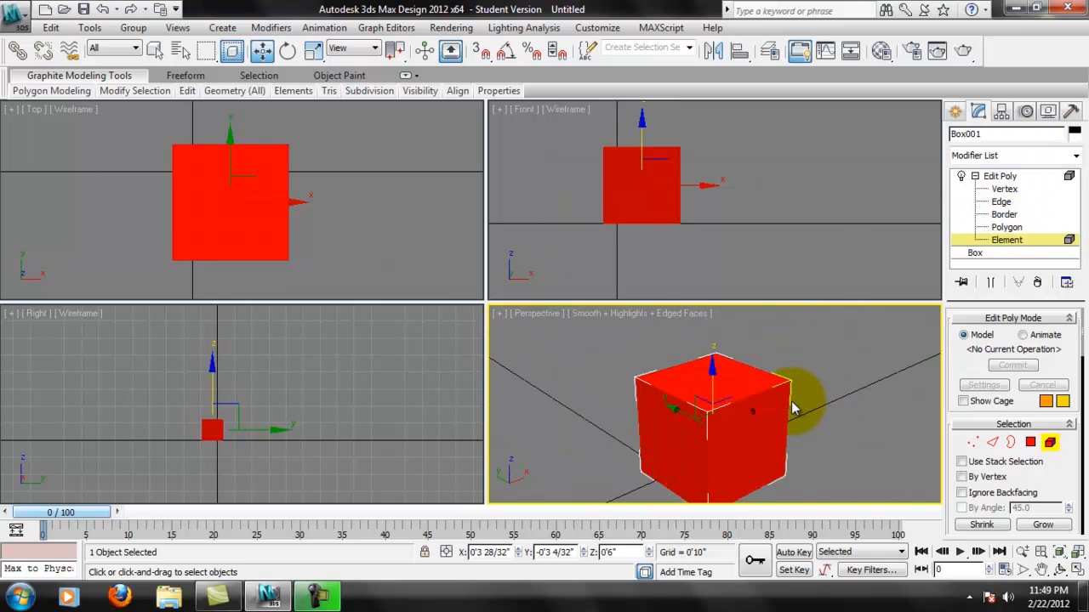
scroll(765, 400, up, 6)
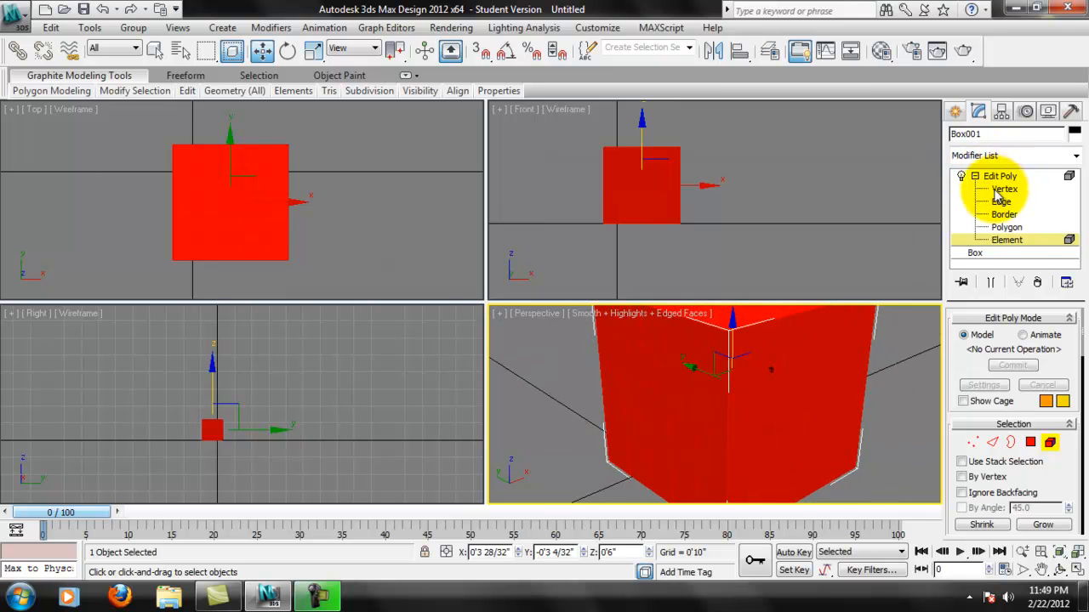
scroll(867, 401, down, 2)
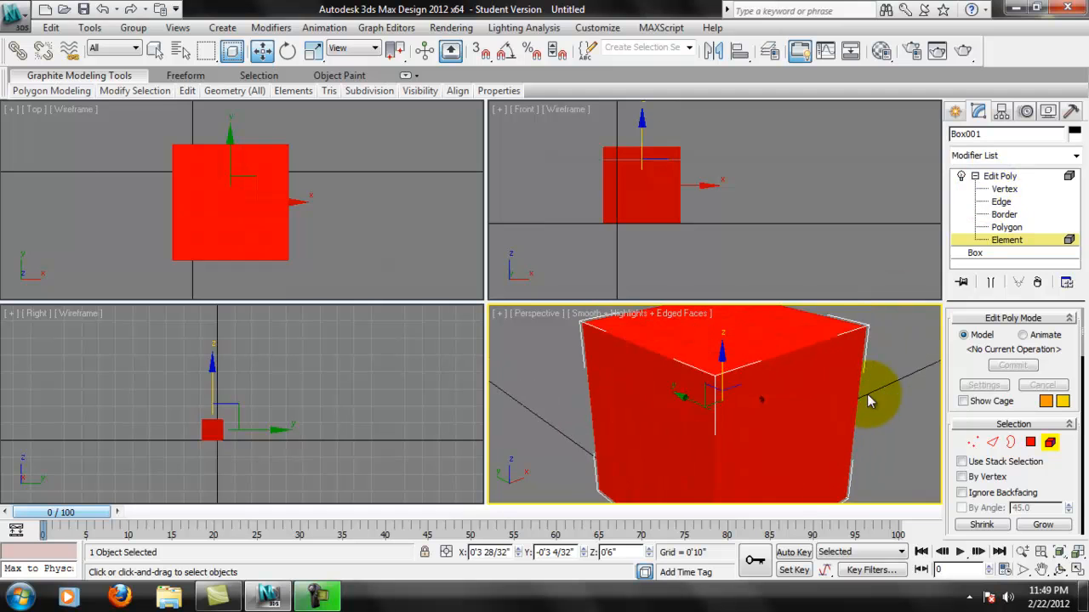
click(1013, 177)
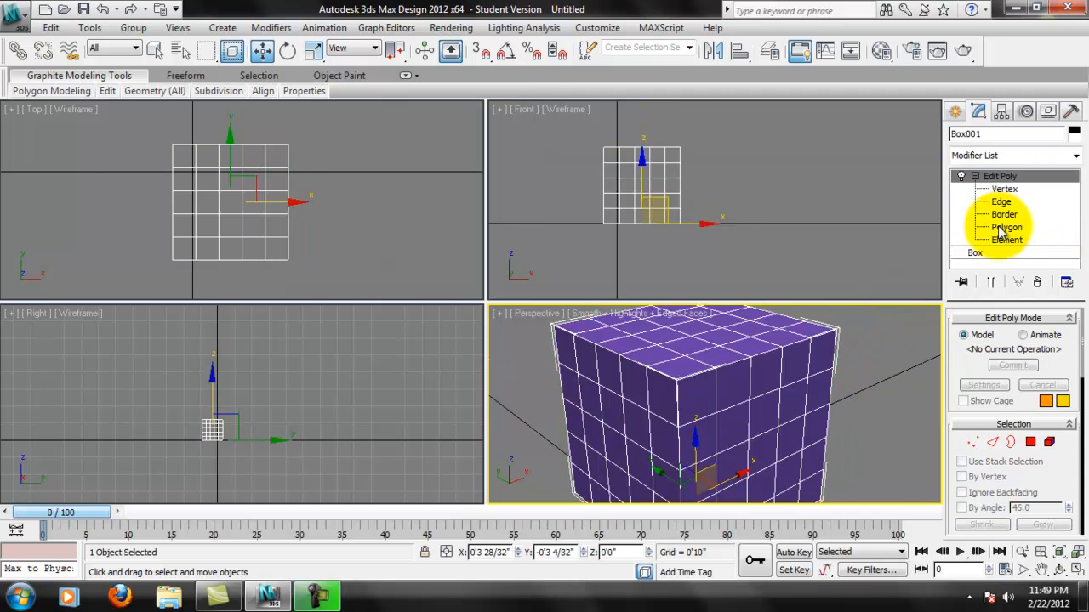
Step: At Vertex level, pull the upper front corner vertex outward into a long spike and a nearby top-edge vertex forward into another
scroll(765, 358, down, 3)
middle_drag(817, 389, 808, 445)
scroll(829, 435, up, 2)
middle_drag(827, 384, 779, 386)
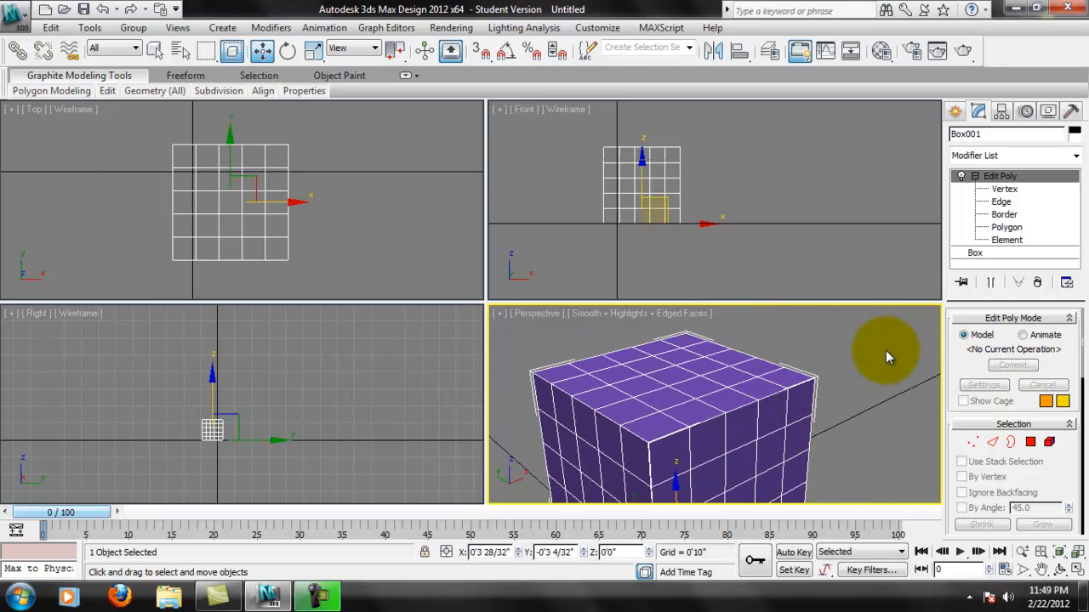
click(972, 442)
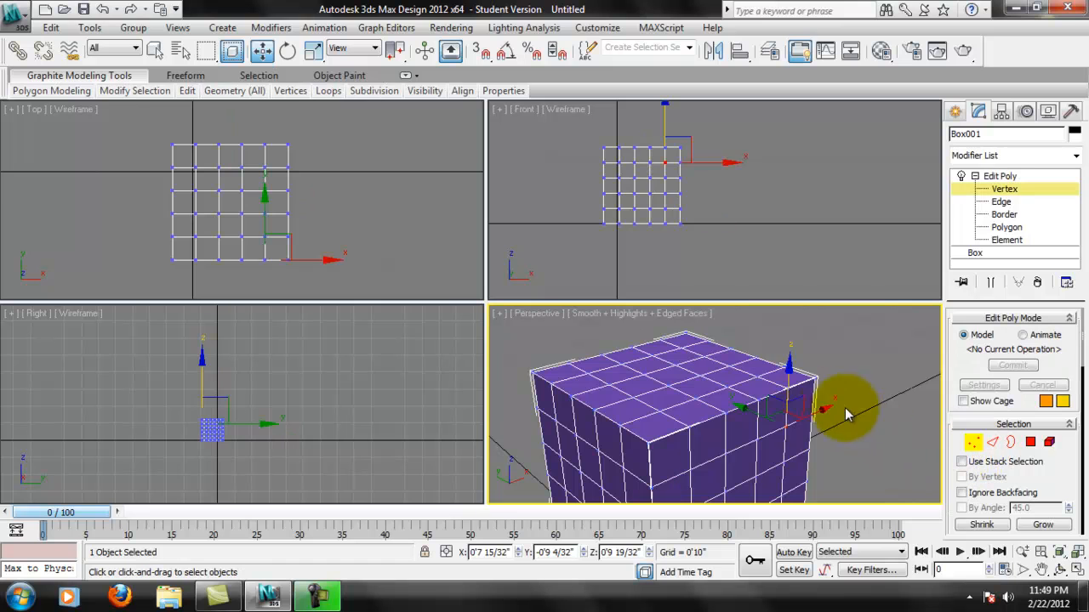
click(780, 408)
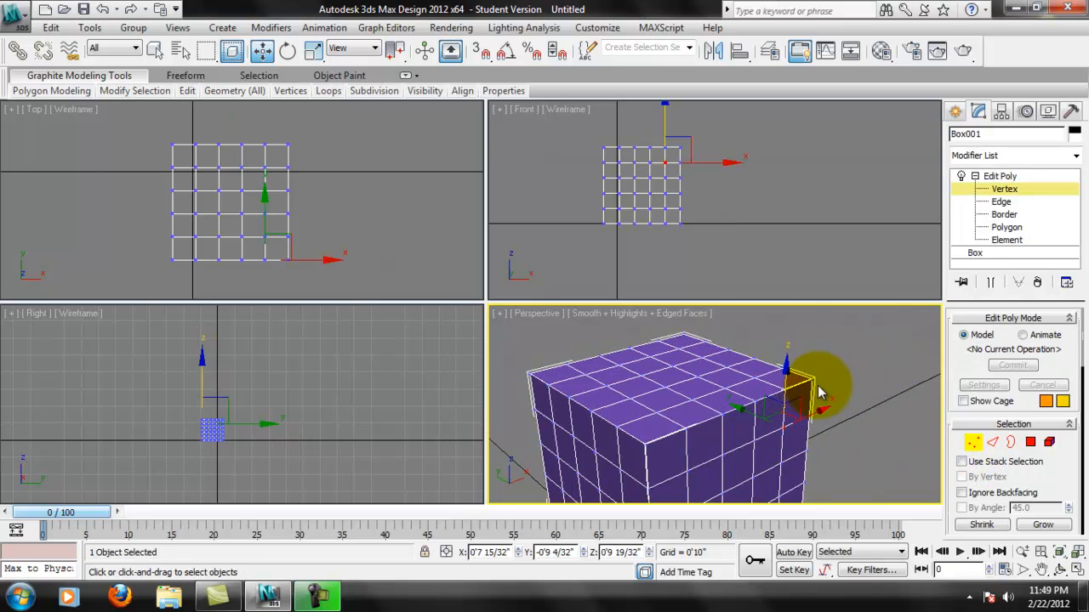
click(813, 379)
middle_drag(863, 371, 773, 364)
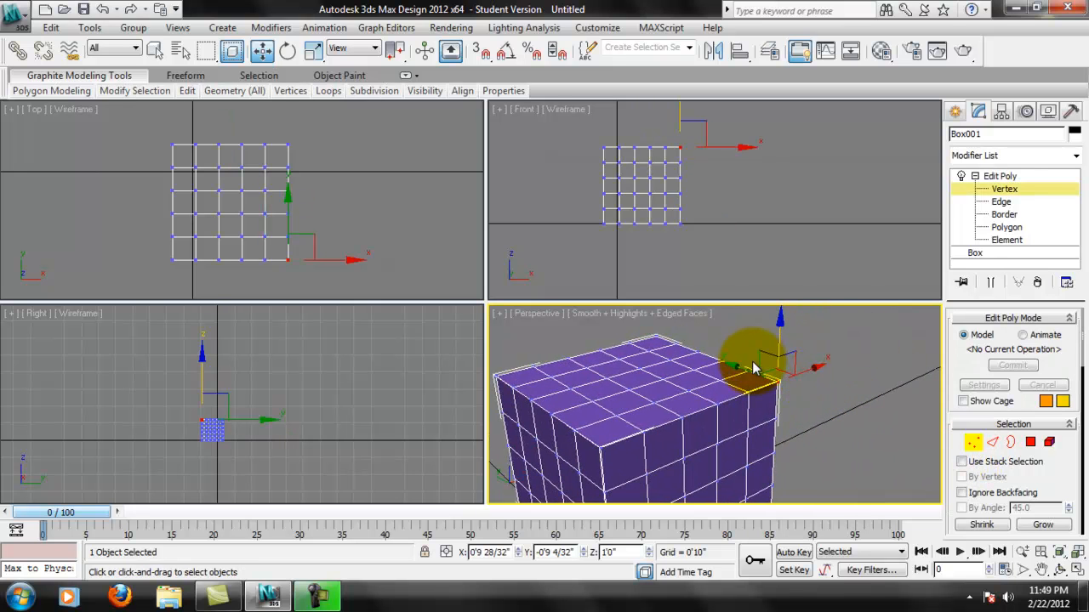
drag(796, 369, 898, 315)
drag(726, 392, 795, 457)
middle_drag(808, 462, 945, 439)
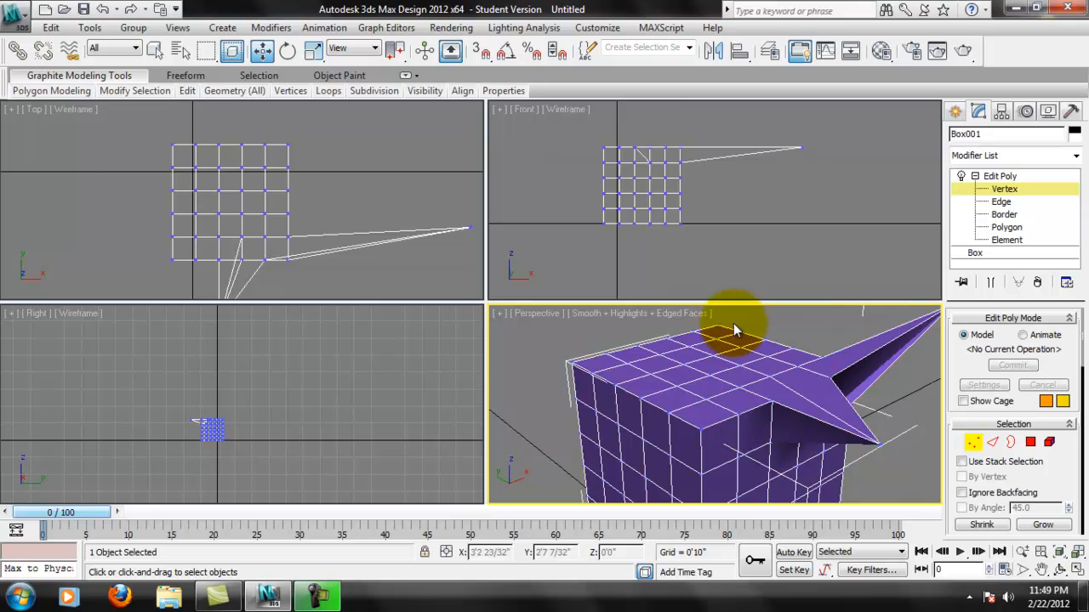
Step: At Polygon level, select a block of polygons on the box's top, delete it to open a hole, and exit sub-object editing
middle_drag(713, 351, 729, 396)
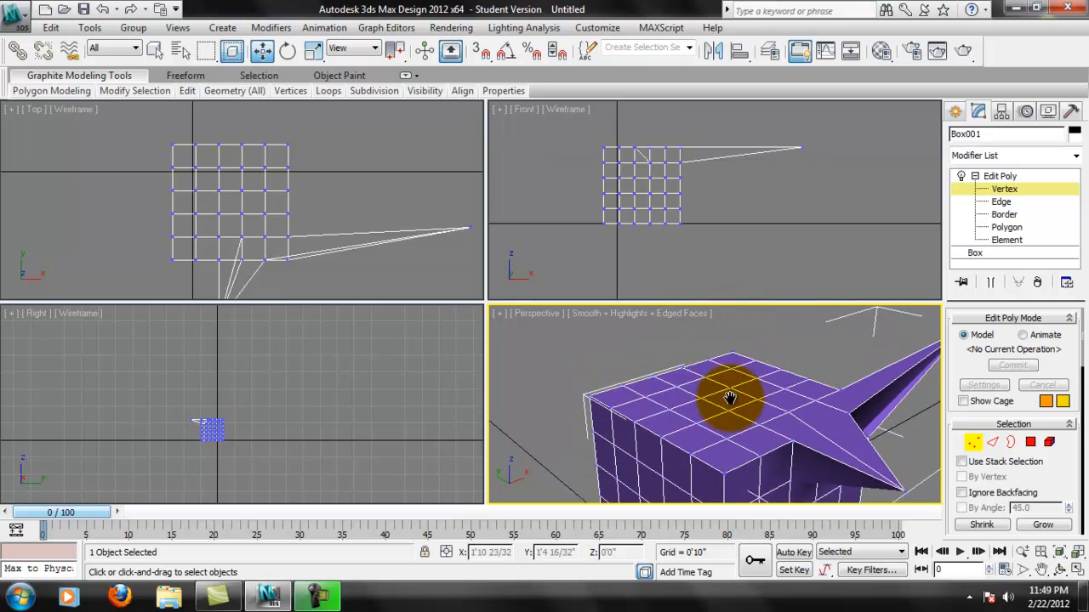
click(1030, 443)
click(753, 405)
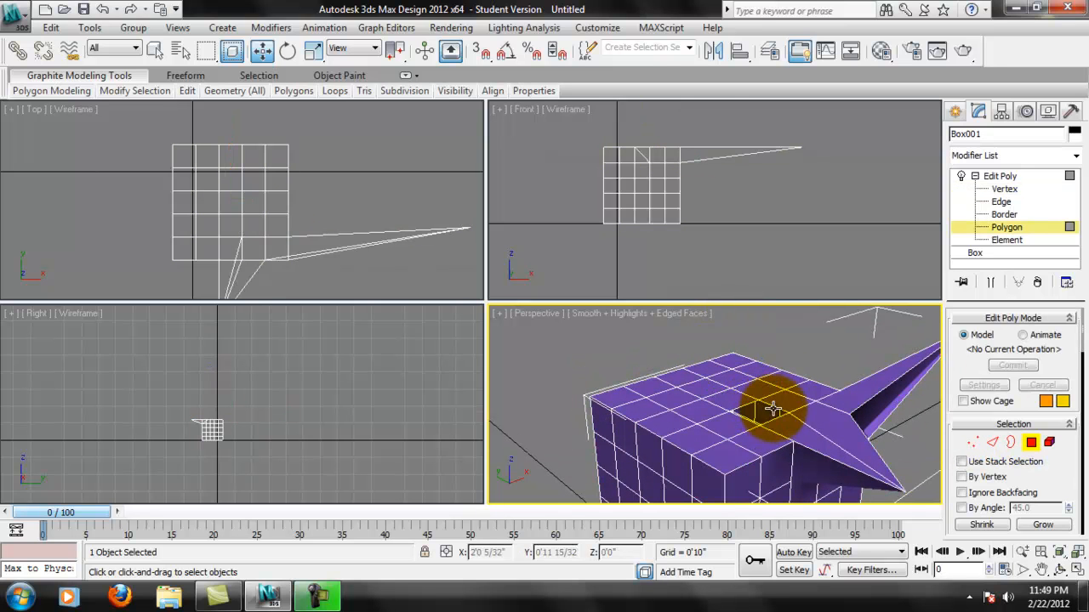
drag(737, 395, 895, 450)
click(861, 395)
key(Delete)
middle_drag(808, 420, 936, 348)
click(1016, 176)
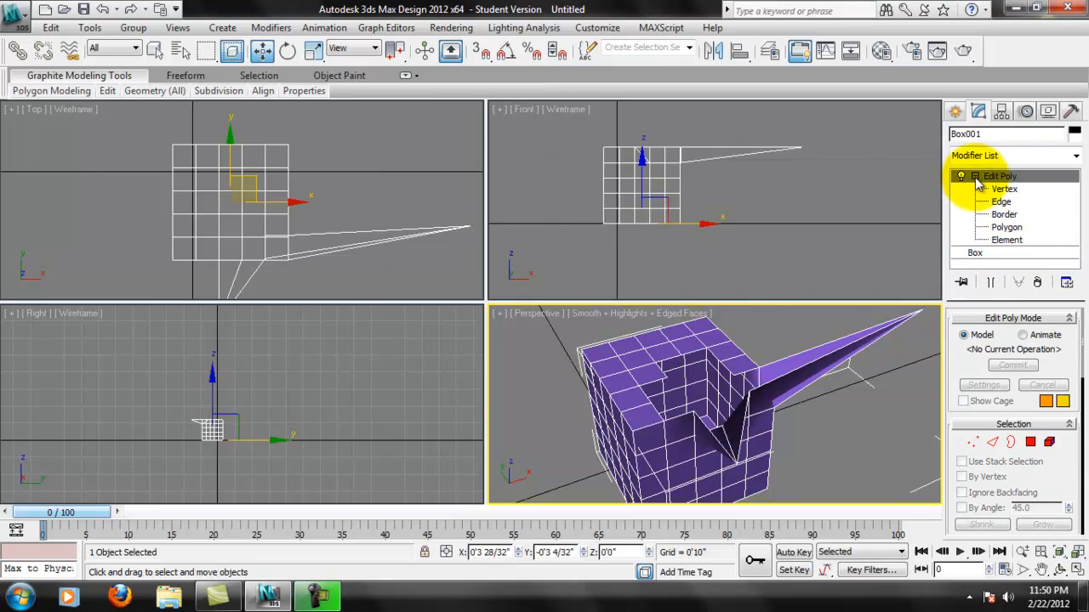
Step: Add a MeshSmooth modifier above Edit Poly and set its subdivision Iterations to 3
click(1076, 157)
drag(1077, 210, 1069, 352)
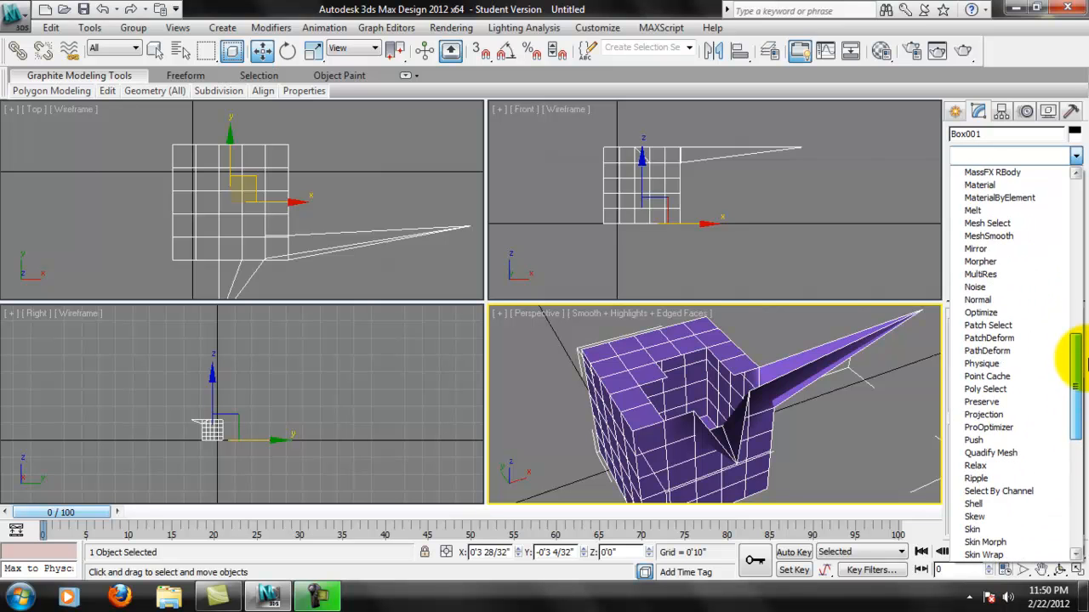
click(991, 231)
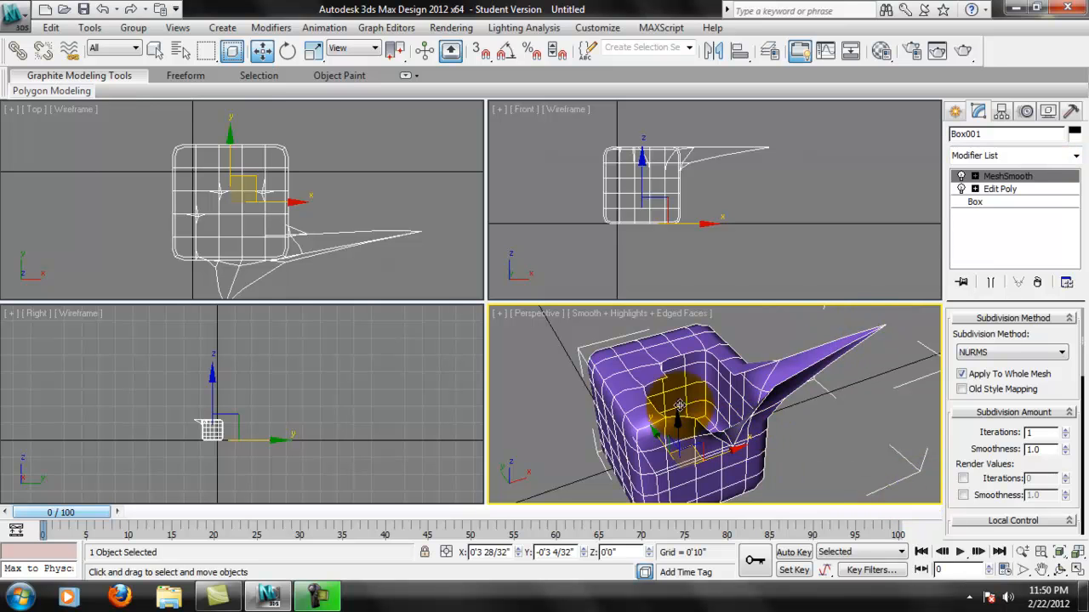
click(1065, 430)
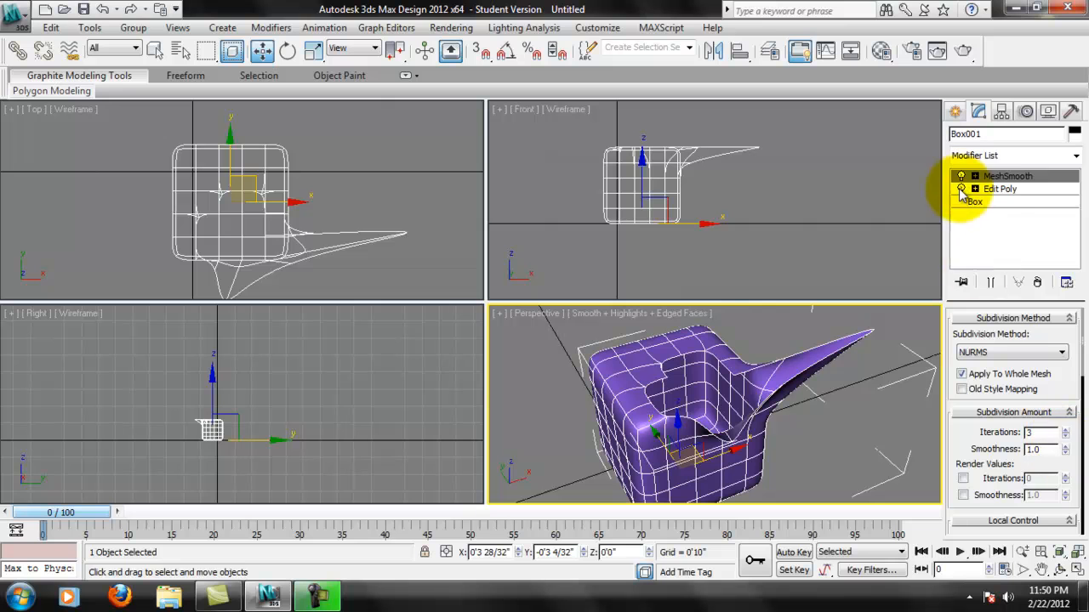
Step: Try to pick parts of the smoothed box by going back to Edit Poly beneath MeshSmooth
click(1012, 190)
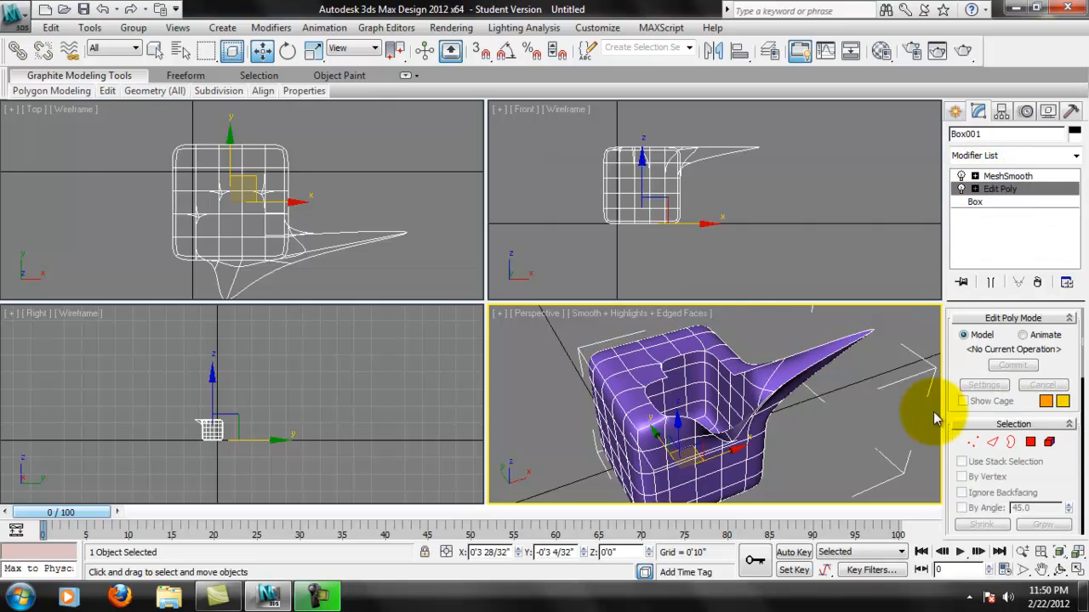
click(661, 421)
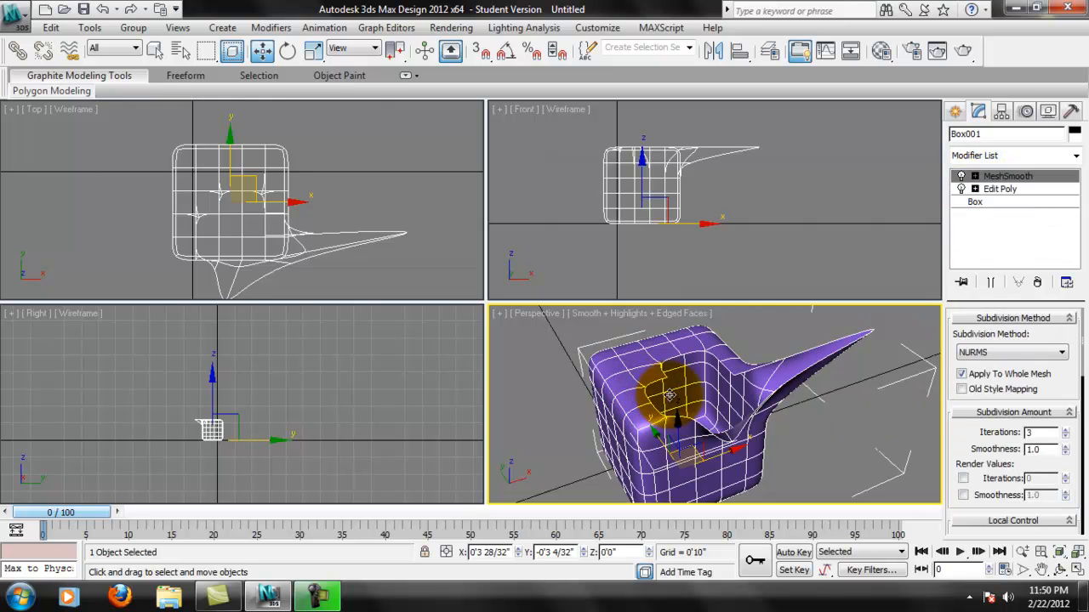
click(991, 180)
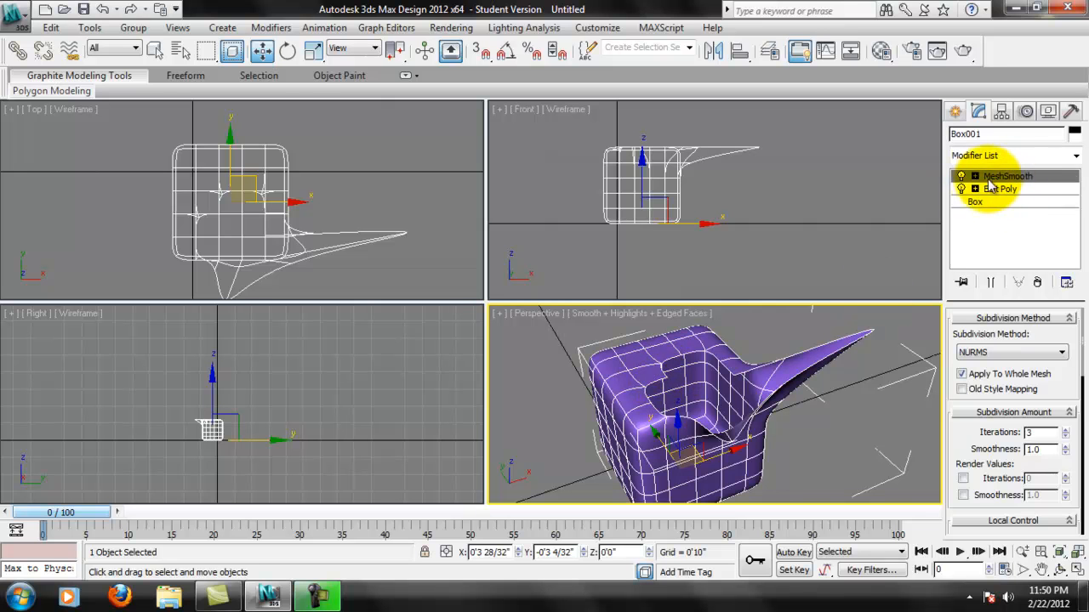
click(1009, 189)
click(650, 386)
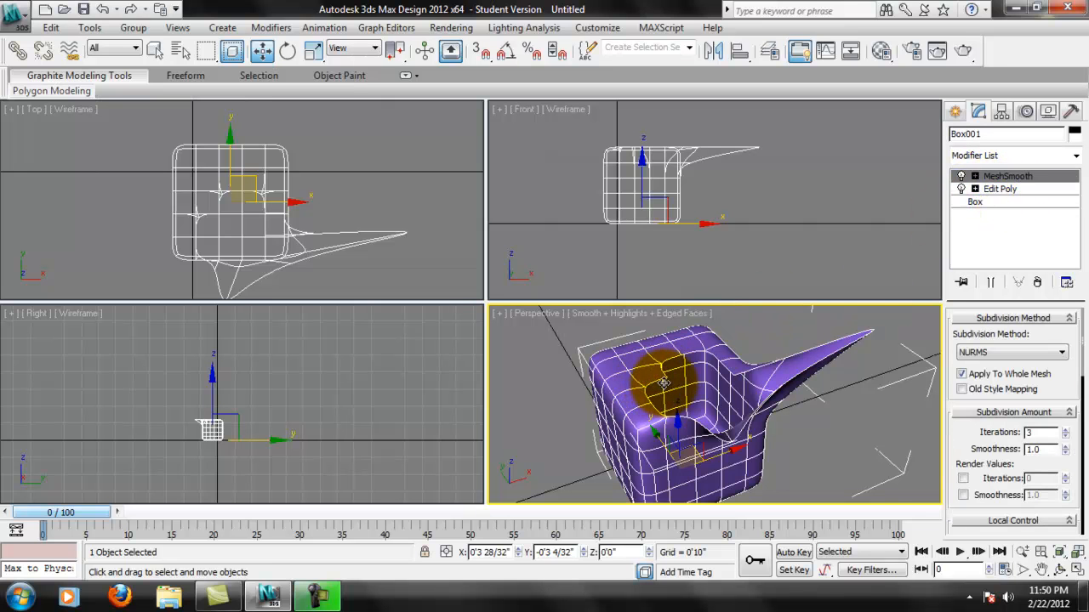
key(2)
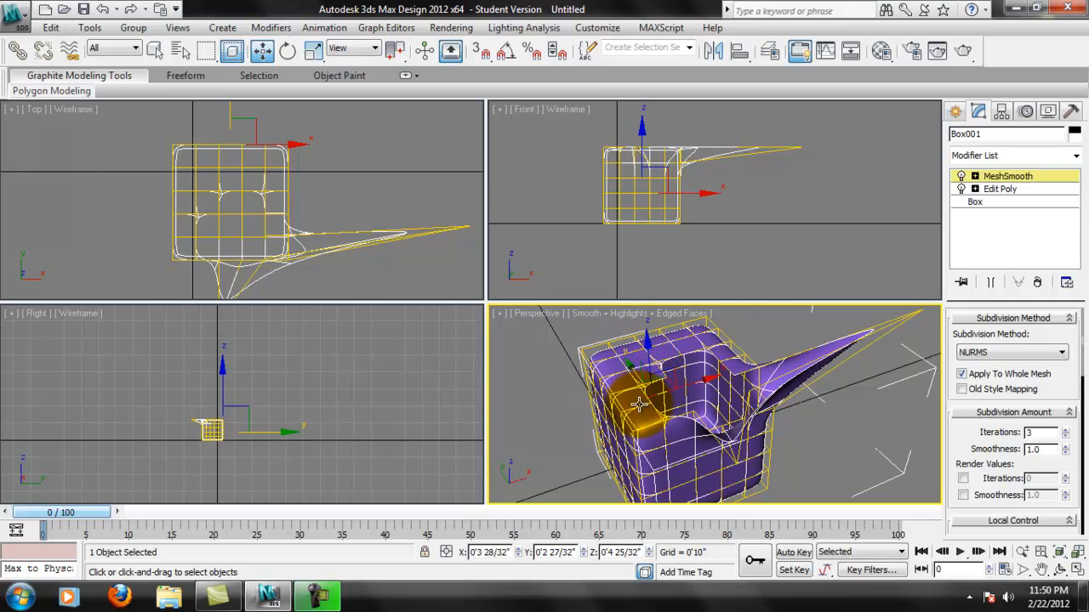
Step: Enter Edit Poly's Polygon level with MeshSmooth turned off, turn the smoothing back on, and select a top polygon beside the hole
click(961, 176)
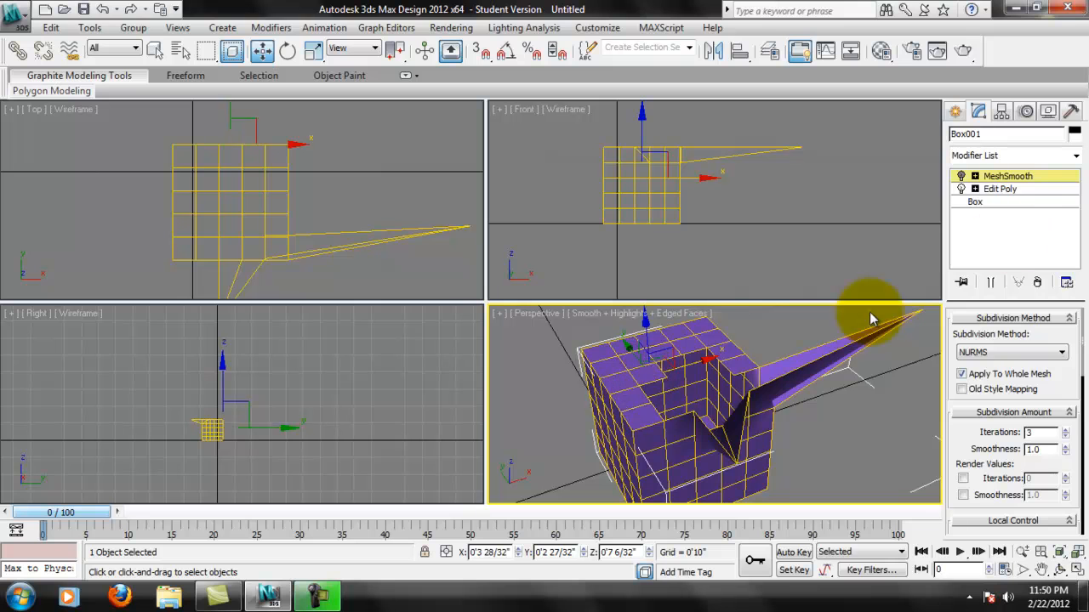
click(986, 189)
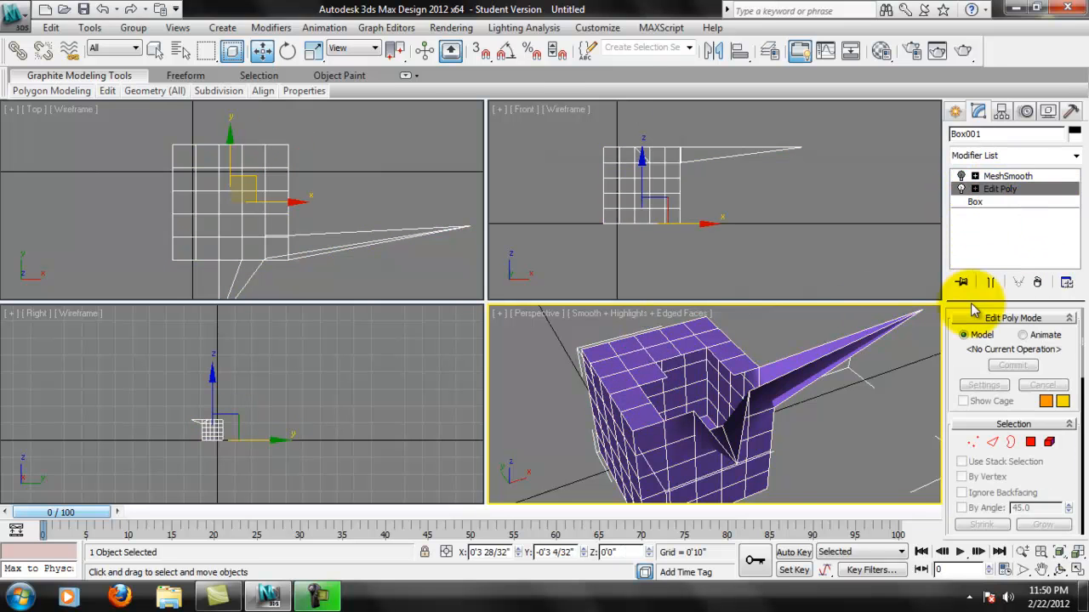
click(1030, 441)
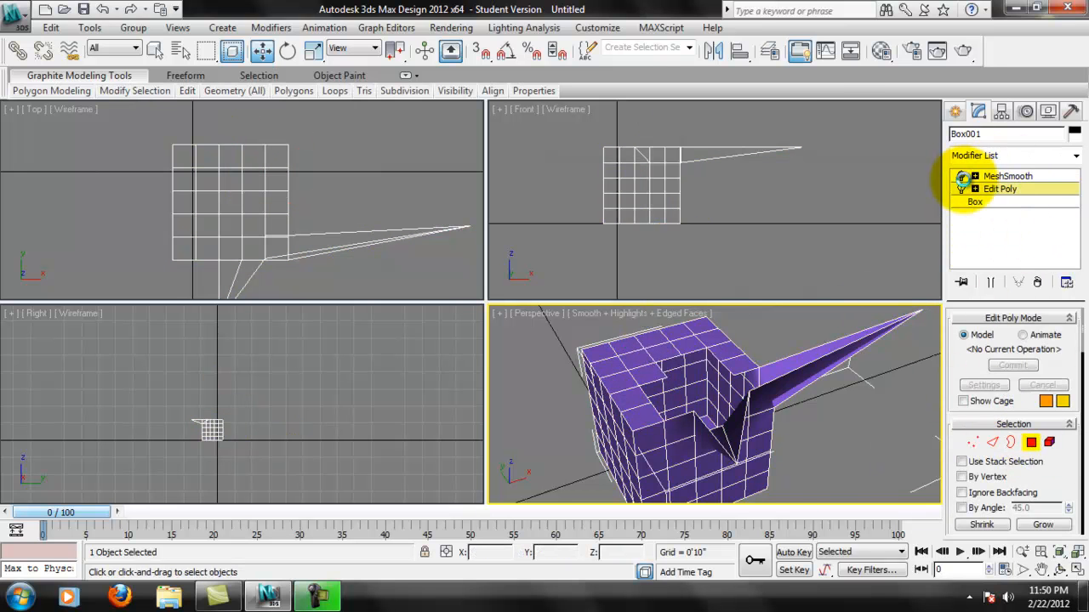
click(962, 177)
click(690, 348)
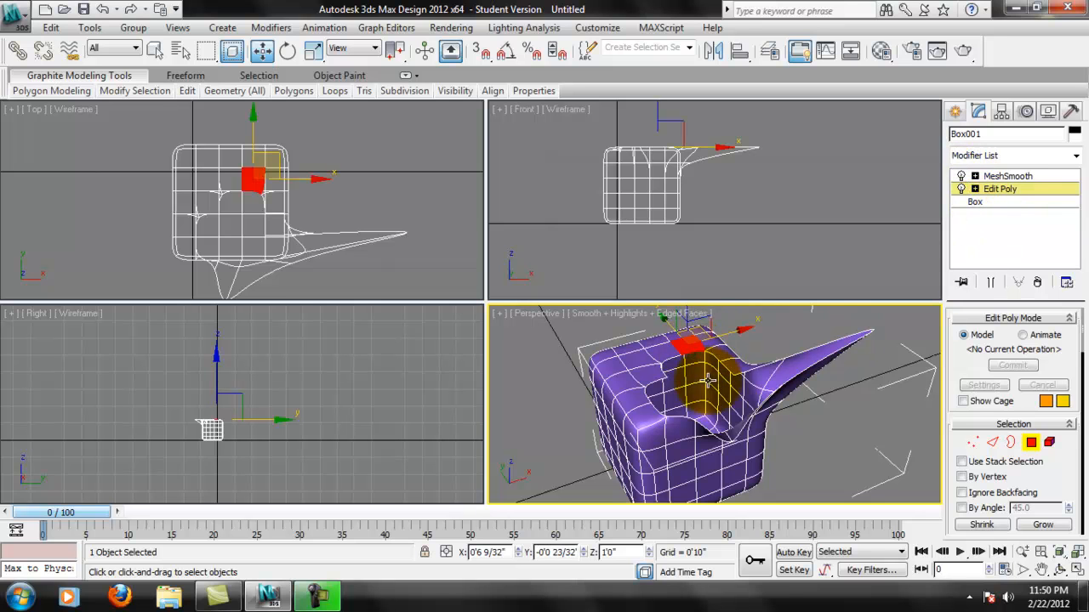
Step: Delete the selected top polygon beside the hole and more polygons down the adjoining back side of the smoothed box
key(Delete)
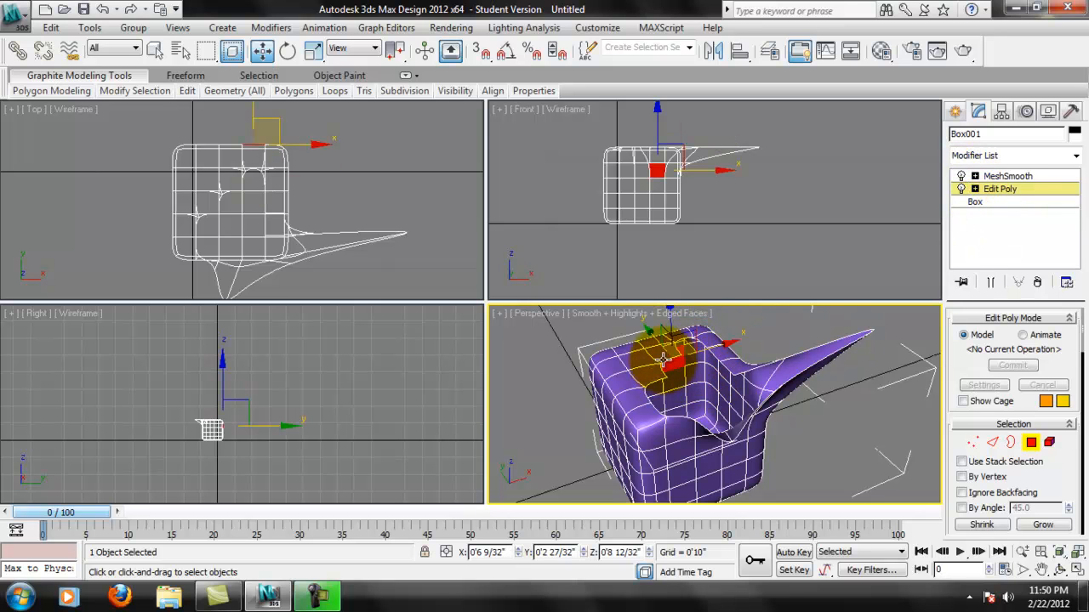
key(Delete)
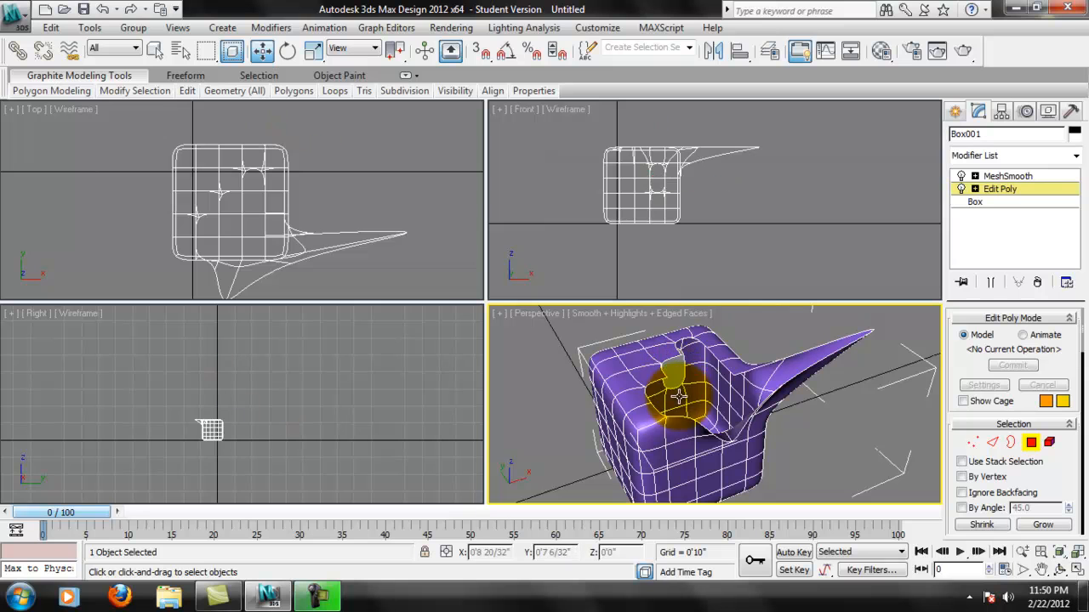
drag(702, 387, 697, 364)
key(Delete)
Step: Delete the polygons that form the long spike extending along the X axis
alt+middle_drag(768, 339, 785, 412)
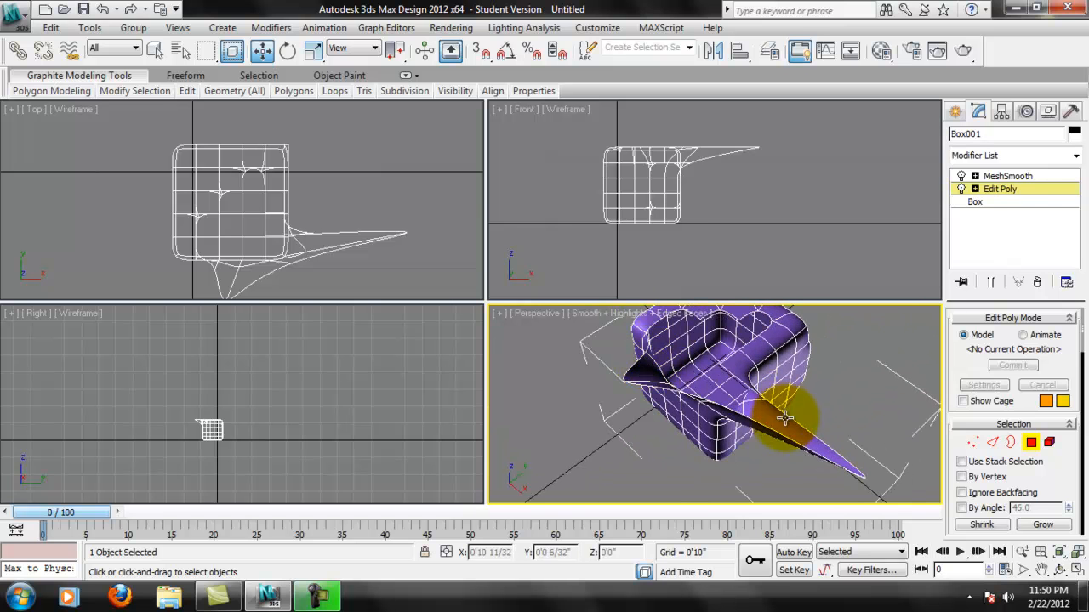
click(797, 438)
key(Delete)
click(793, 444)
key(Delete)
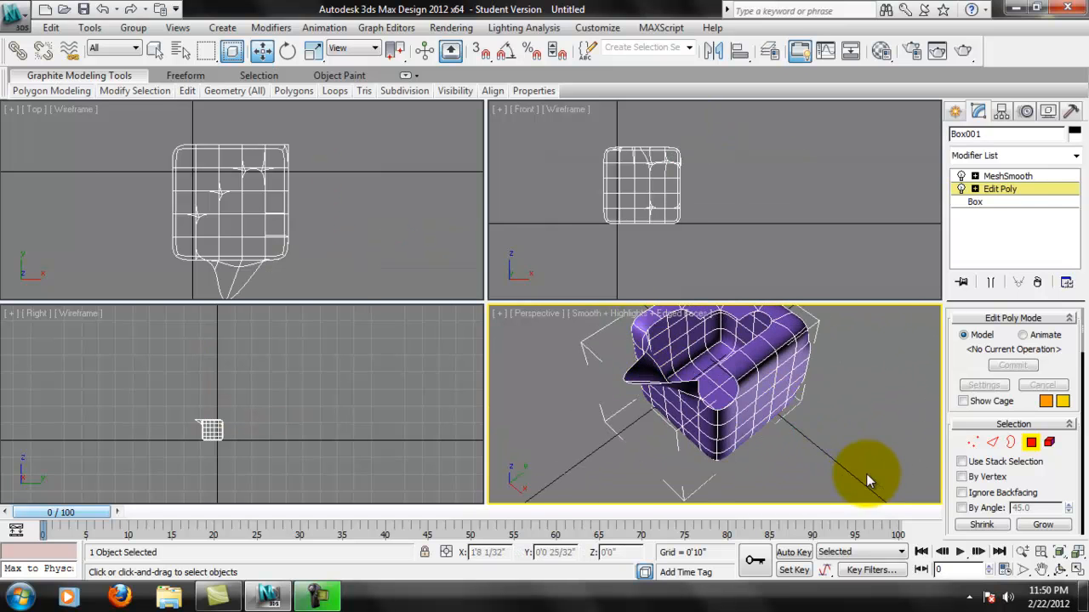
Step: Select a polygon on the remaining front spike and view it from another angle
middle_drag(795, 432, 795, 457)
alt+middle_drag(800, 409, 778, 364)
click(699, 400)
scroll(712, 393, up, 2)
alt+middle_drag(868, 377, 715, 383)
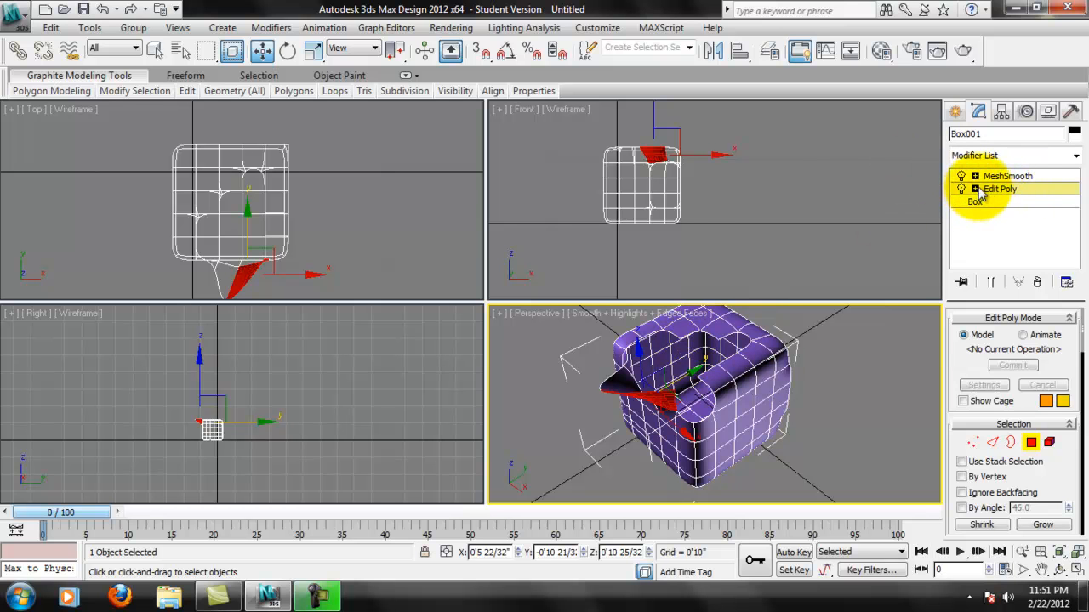
Step: Remove the MeshSmooth and Edit Poly modifiers from the stack, keeping only the base Box
click(1019, 188)
click(1013, 176)
click(1037, 283)
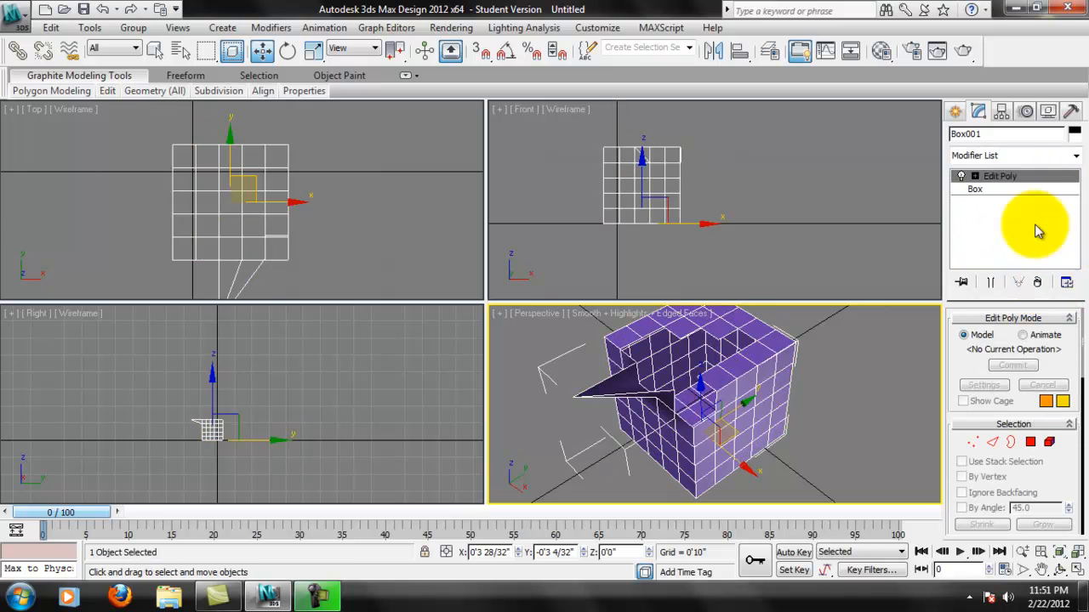
click(1038, 284)
alt+middle_drag(901, 372, 787, 378)
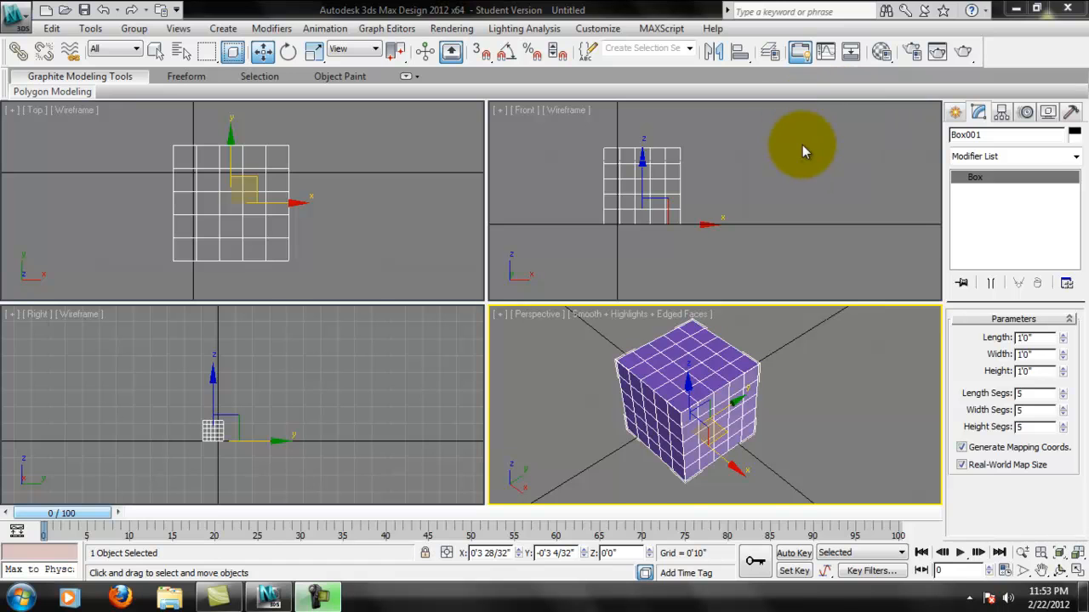
Step: Move the box in the Top view to about X 0'0 8/32", Y -0'0 7/32" and keep it selected
mouse_move(369, 206)
middle_down()
mouse_move(385, 198)
mouse_move(376, 209)
middle_up()
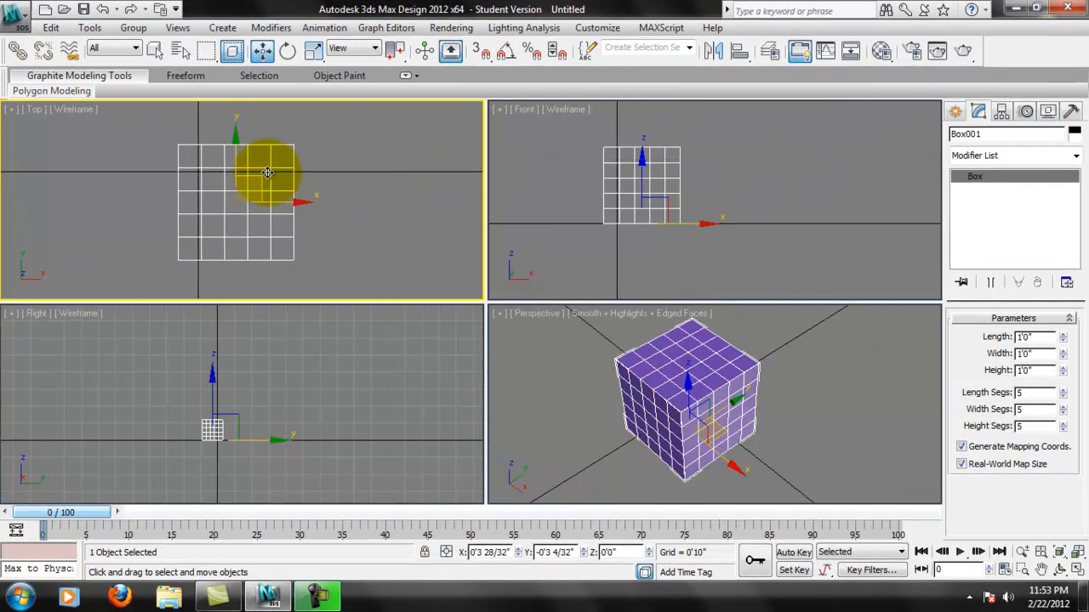
click(264, 53)
drag(313, 203, 208, 119)
drag(272, 175, 265, 177)
click(268, 184)
click(253, 178)
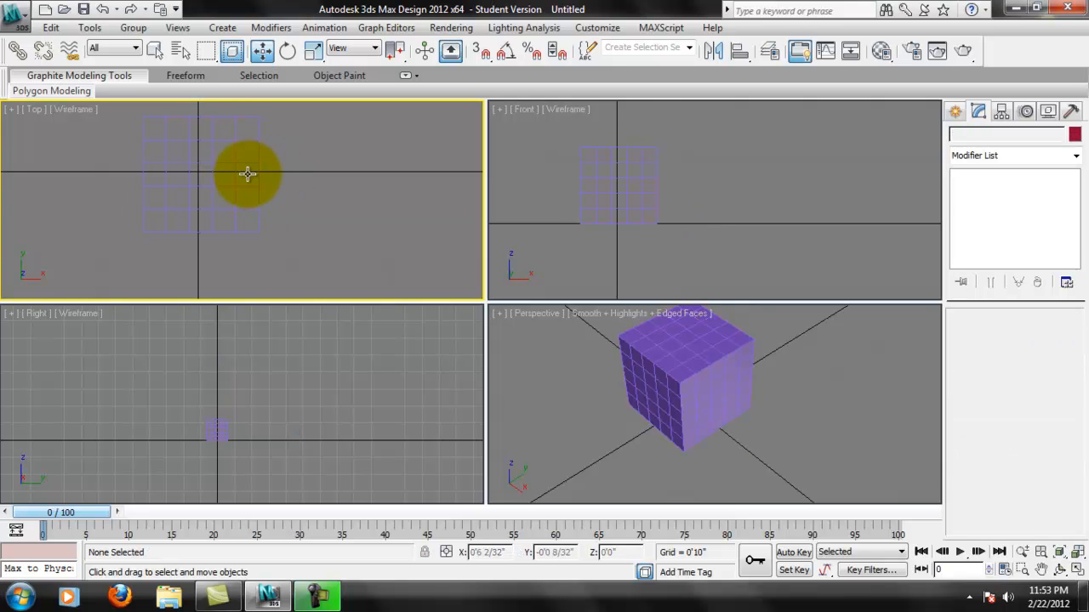
middle_drag(263, 151, 259, 185)
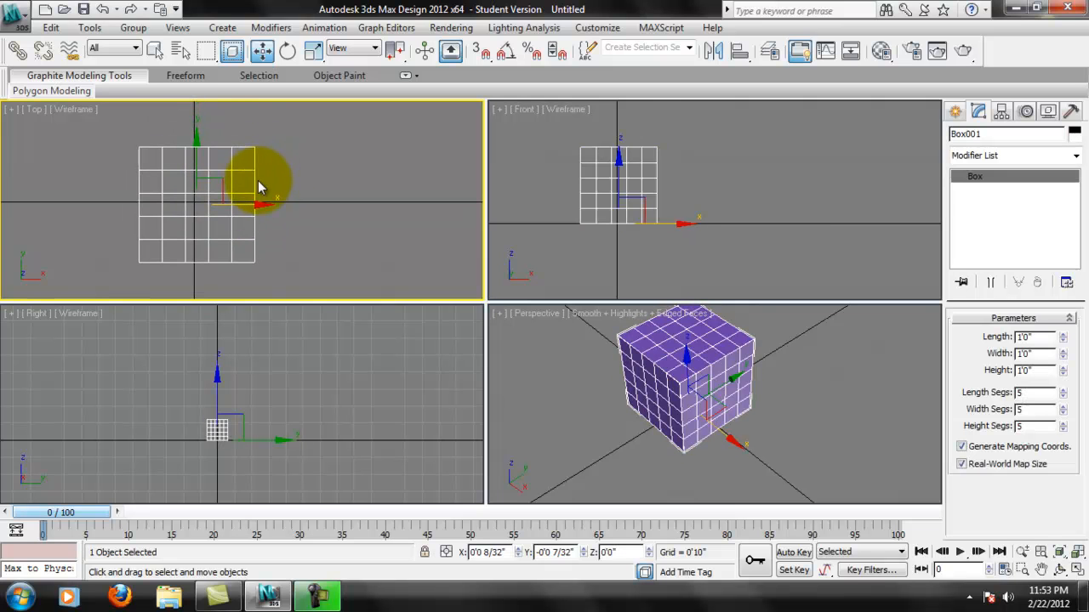
Step: Turn off the transform gizmos in the preferences and try the box's bare axes in the Top view
alt+middle_drag(801, 367, 773, 401)
middle_drag(695, 210, 702, 213)
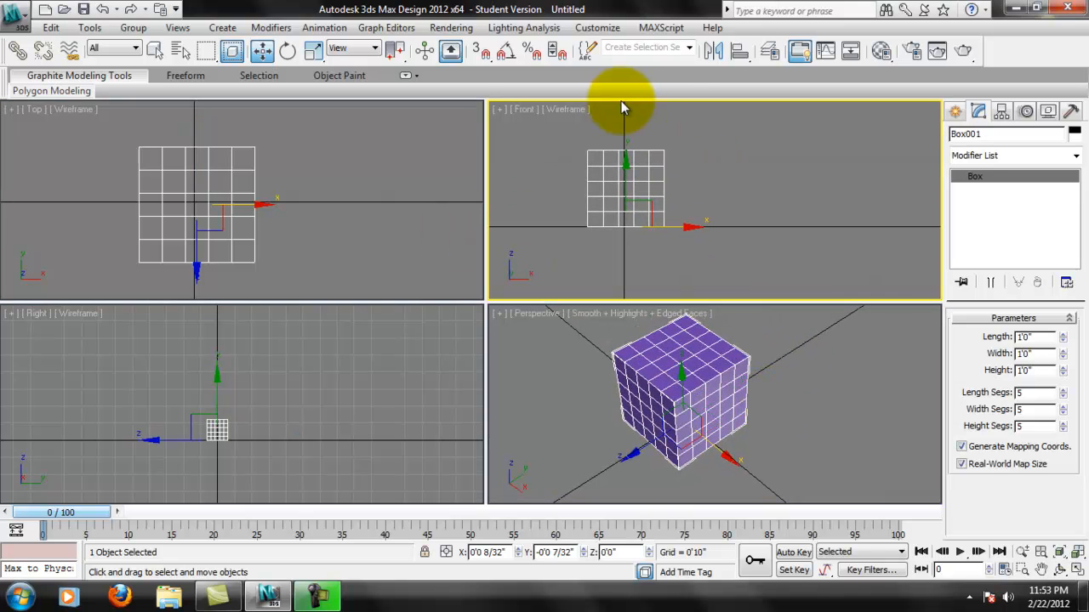
click(599, 28)
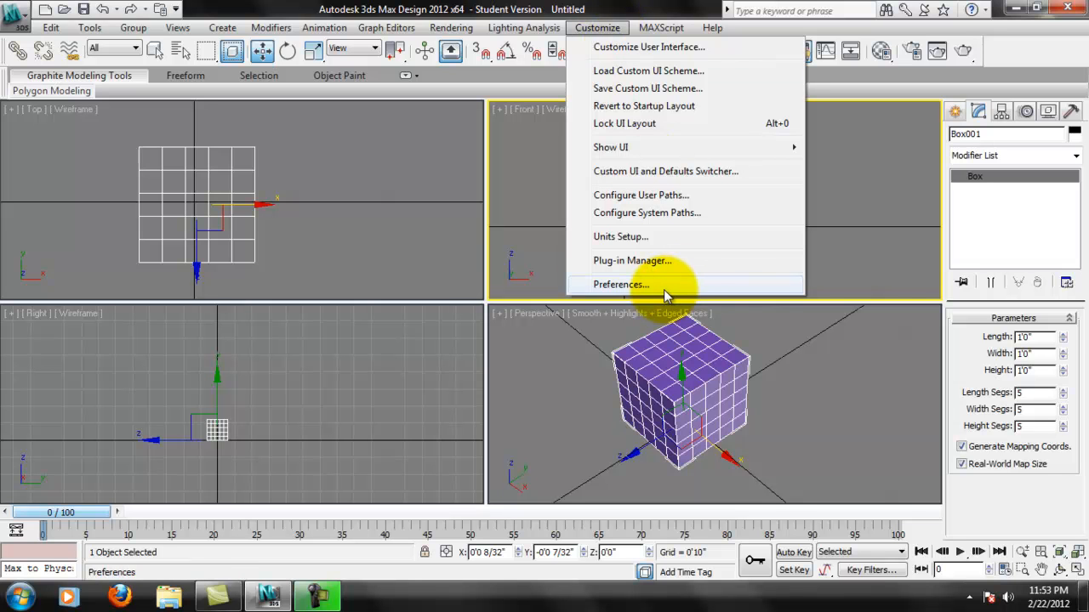
click(621, 284)
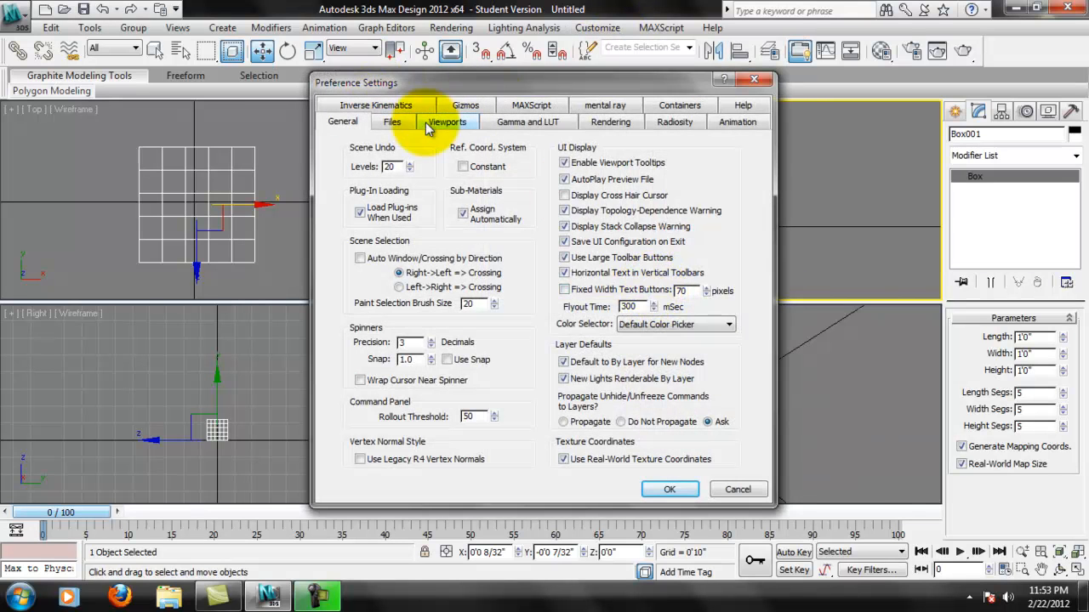
click(466, 106)
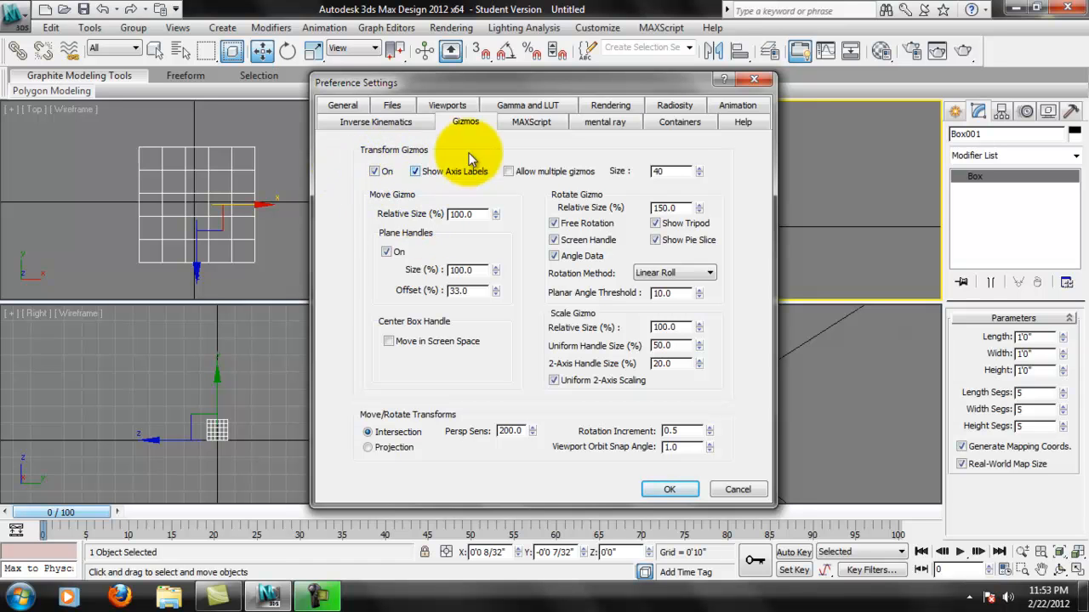
click(374, 171)
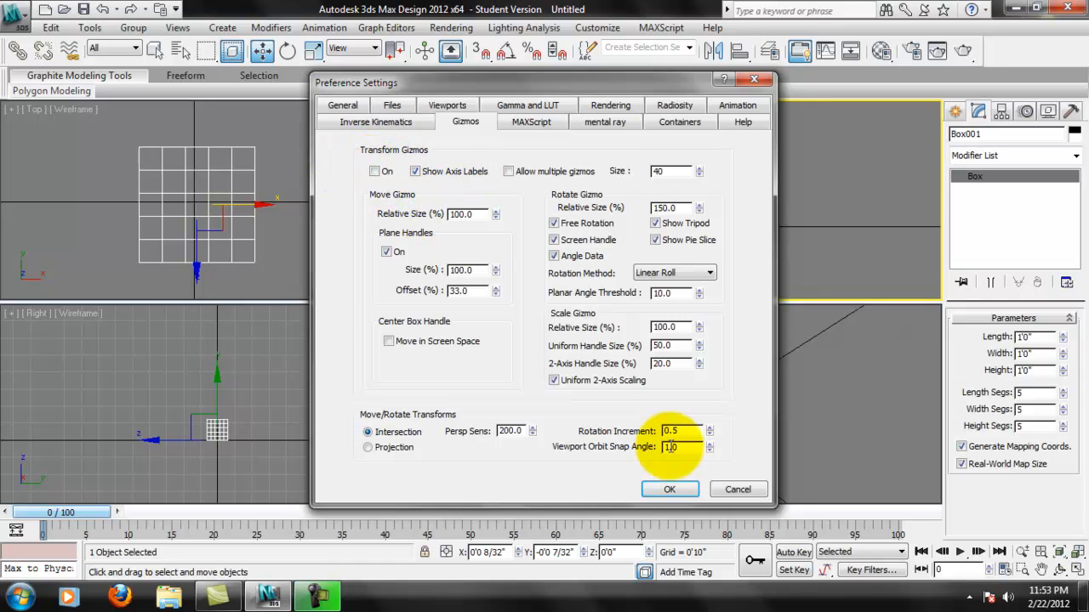
click(670, 489)
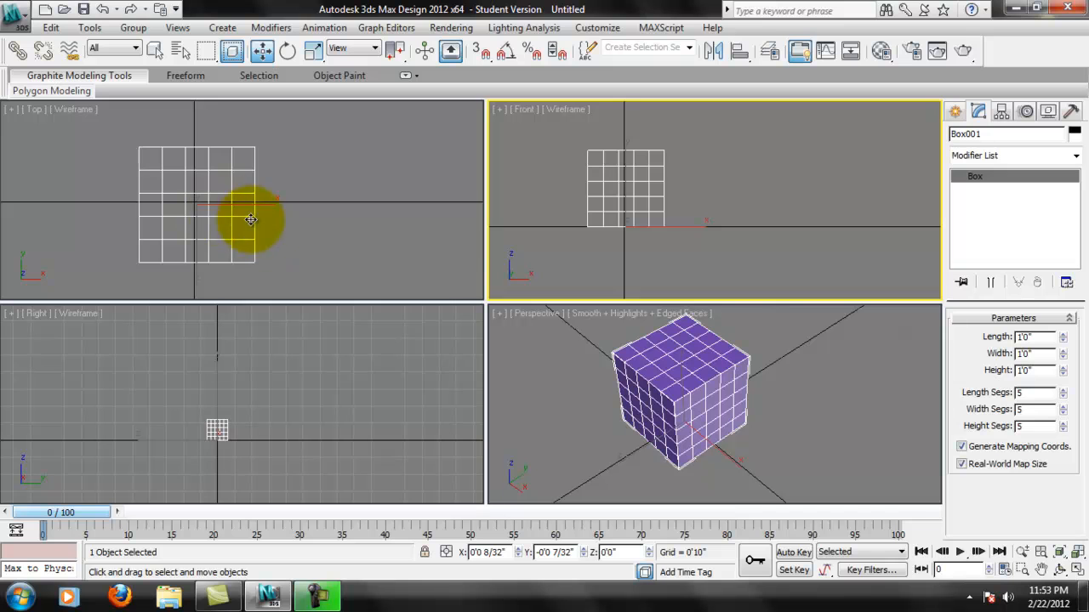
click(231, 182)
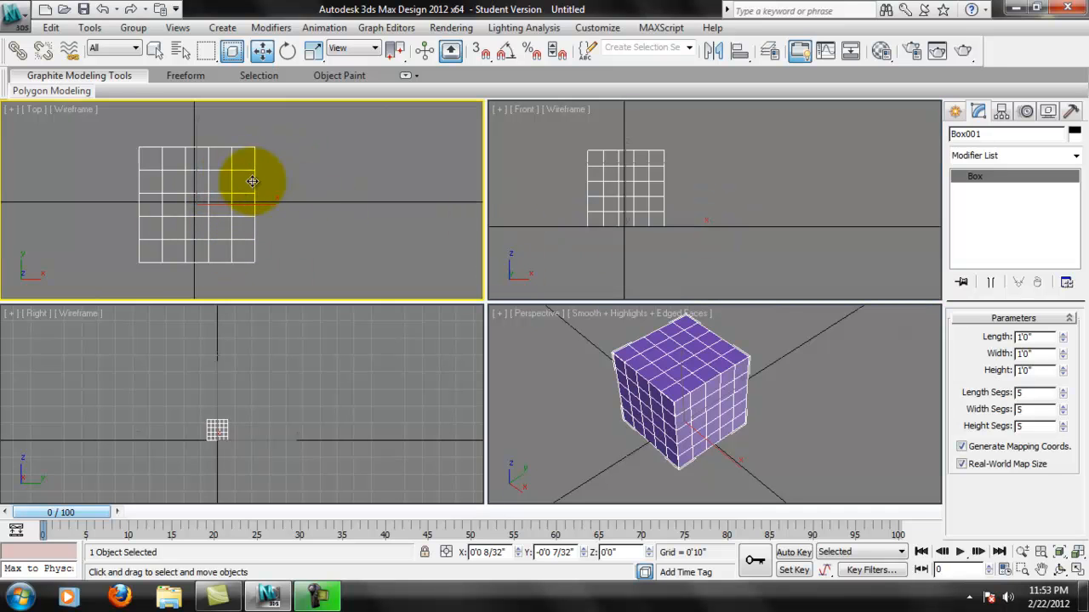
Step: Turn the transform gizmos back on in the preferences
click(598, 27)
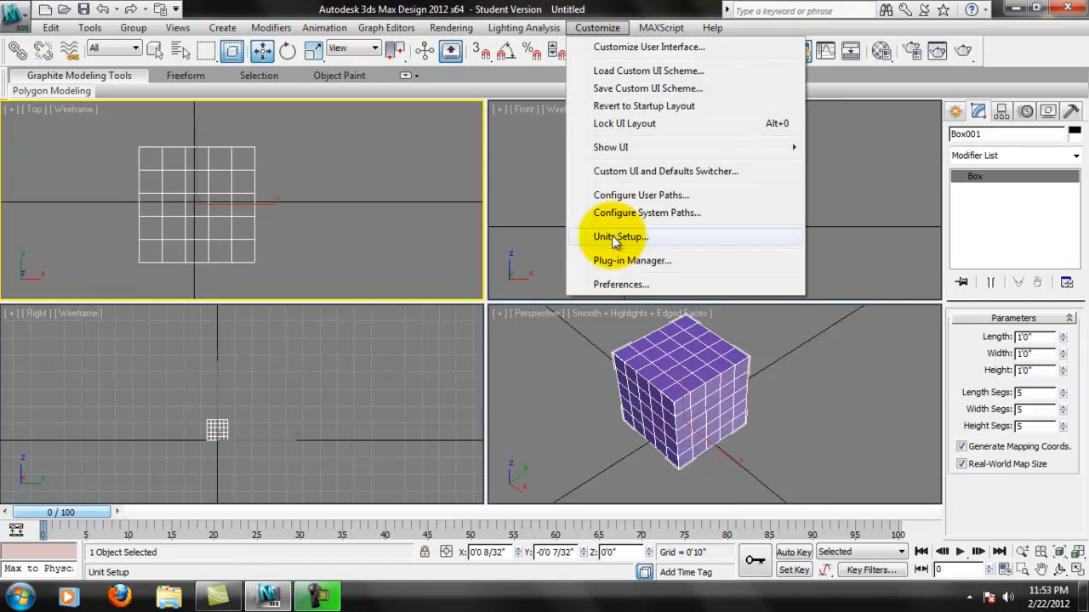
click(619, 284)
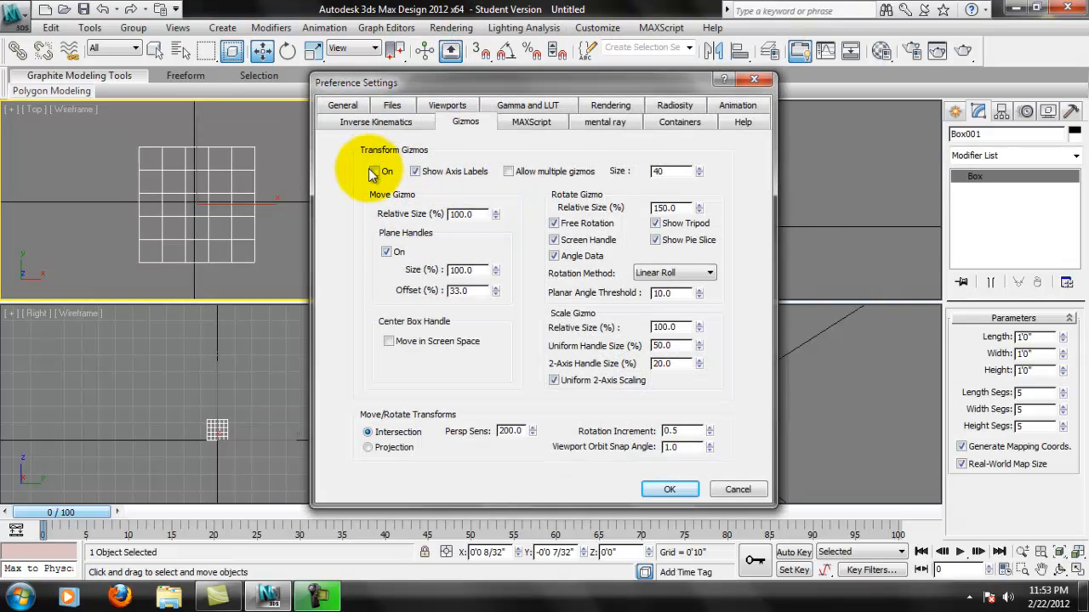
click(374, 172)
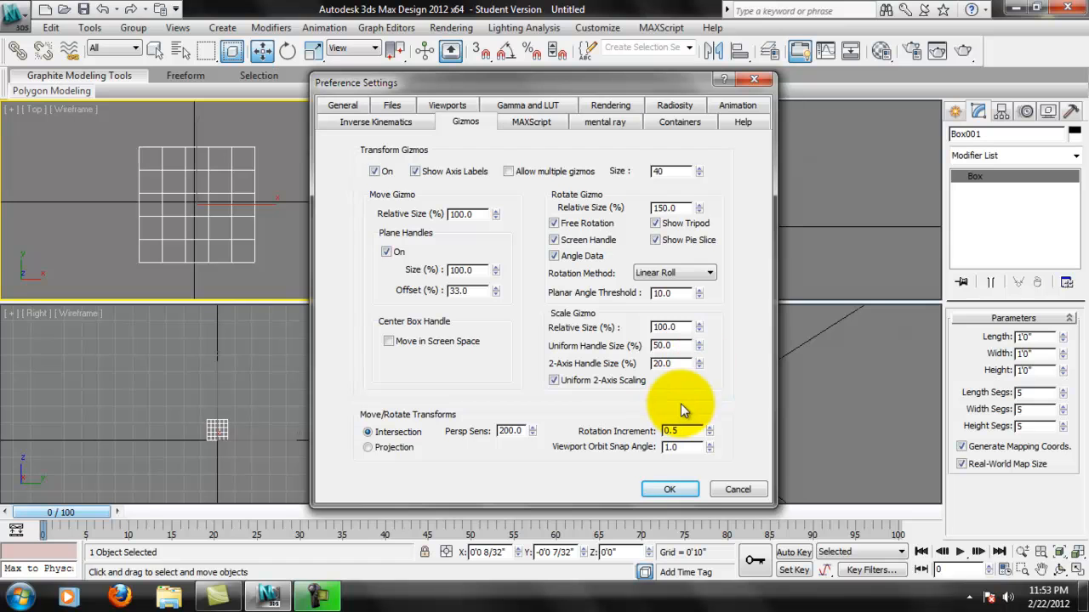
click(669, 492)
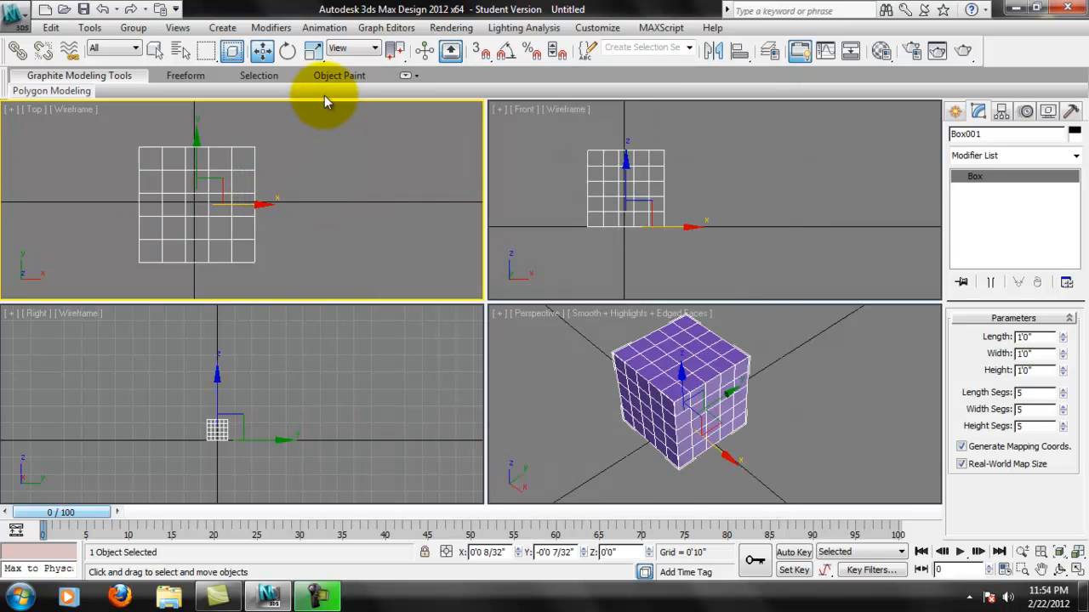
Step: Try rotating the box about its Z axis in the Top view with the Rotate tool, and return it to 0
click(287, 52)
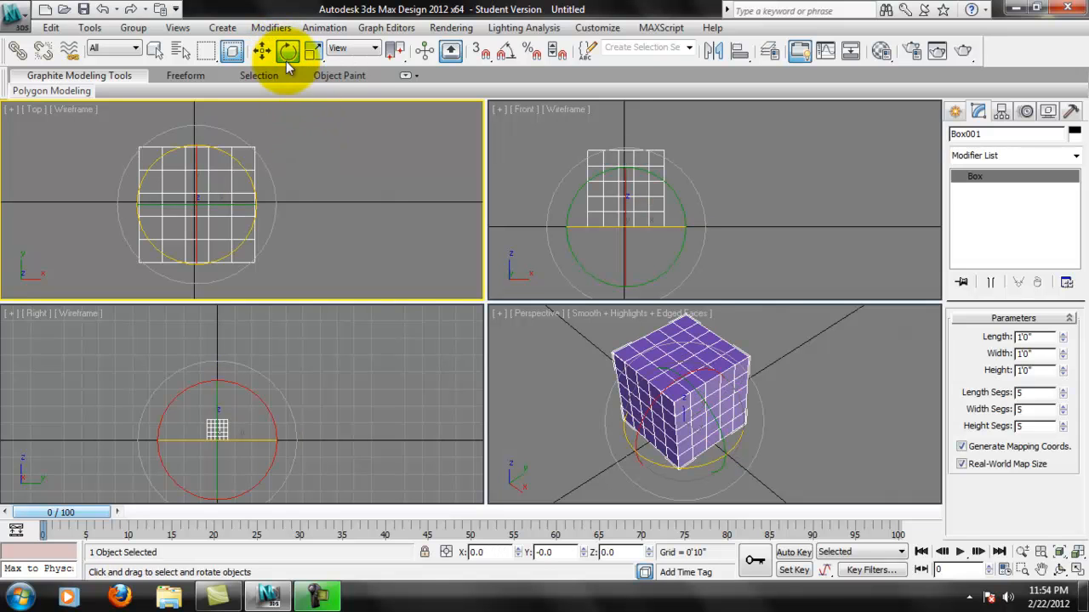
middle_drag(243, 156, 244, 163)
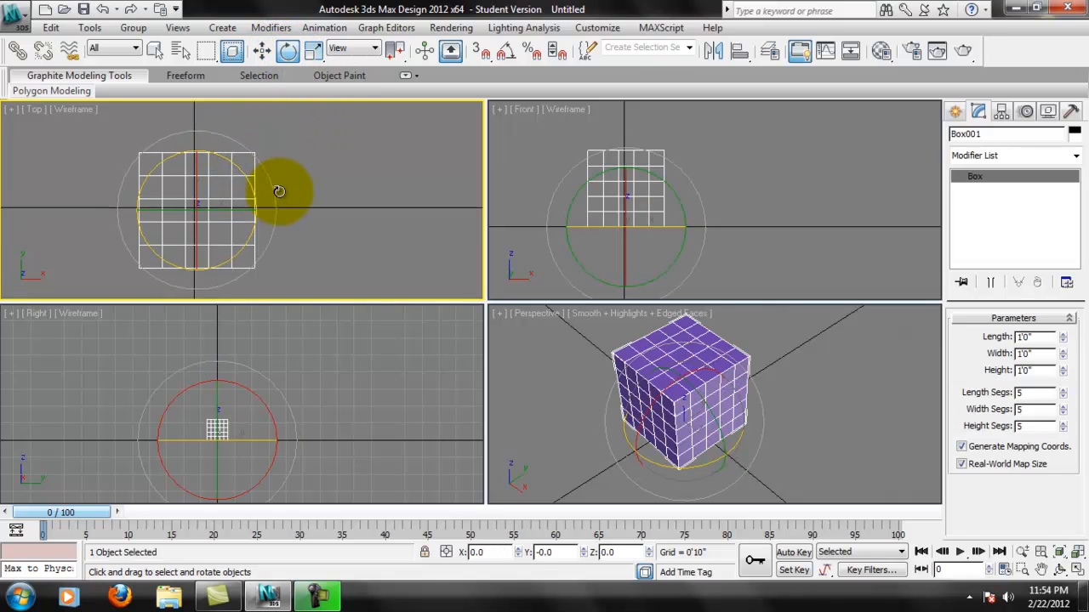
middle_drag(217, 204, 297, 192)
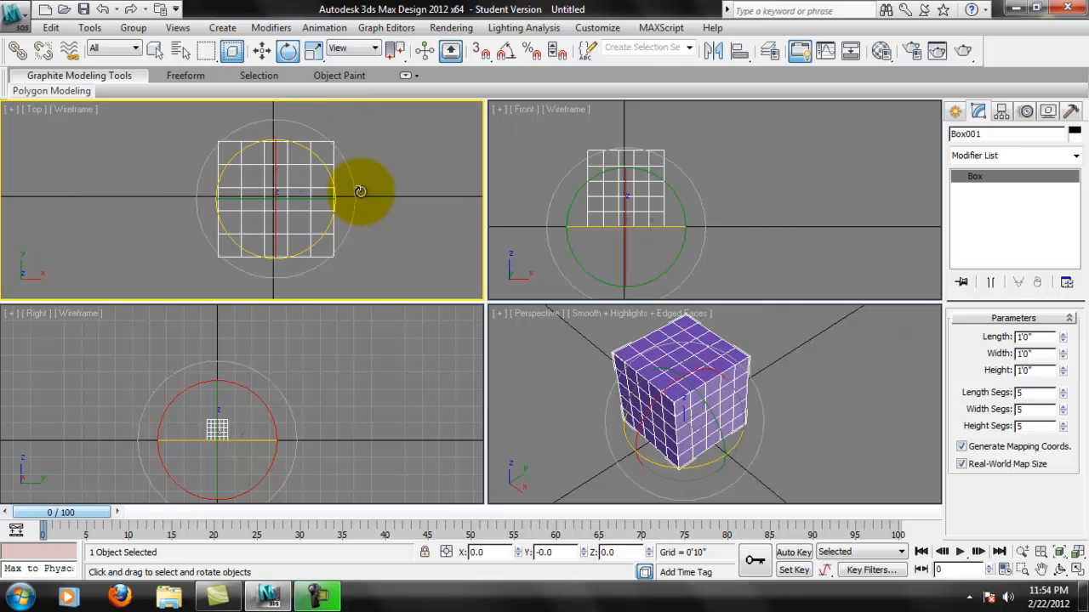
drag(315, 141, 384, 256)
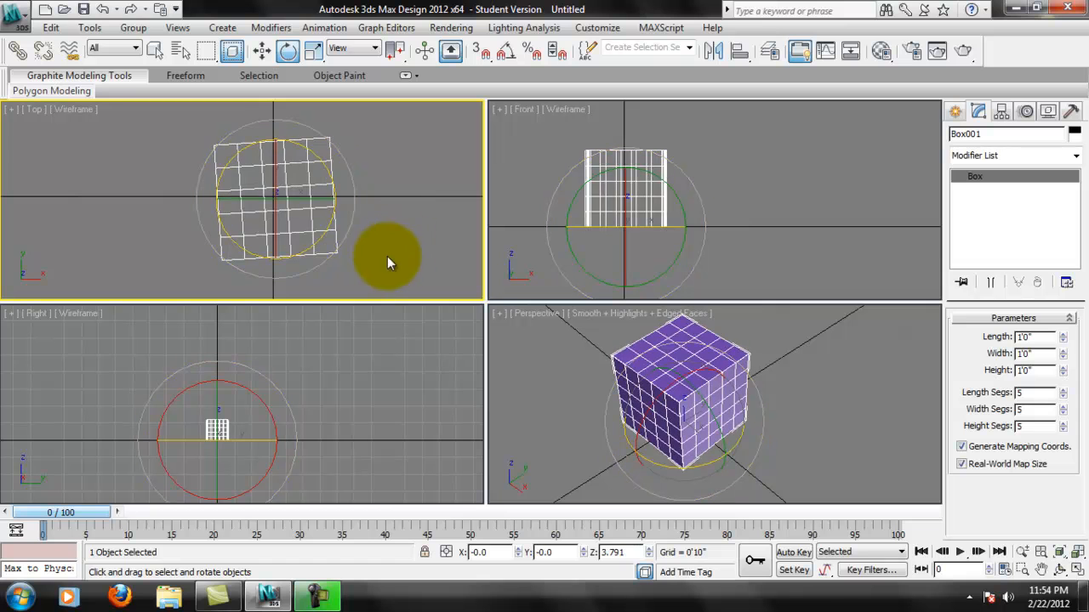
drag(448, 180, 318, 189)
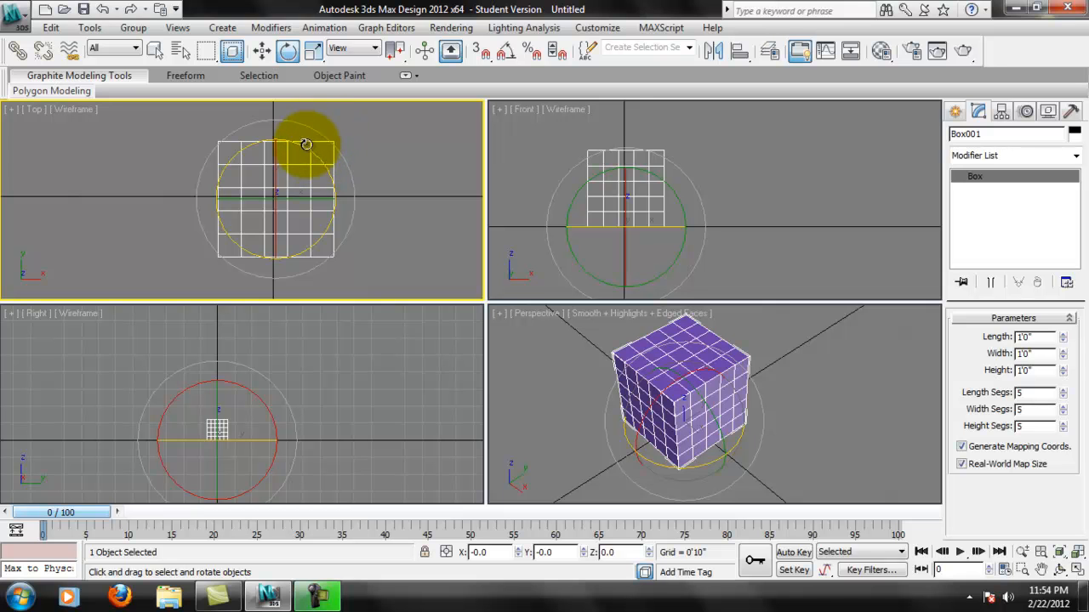
Step: Try rotating the box in the Perspective view and undo the rotation
click(778, 391)
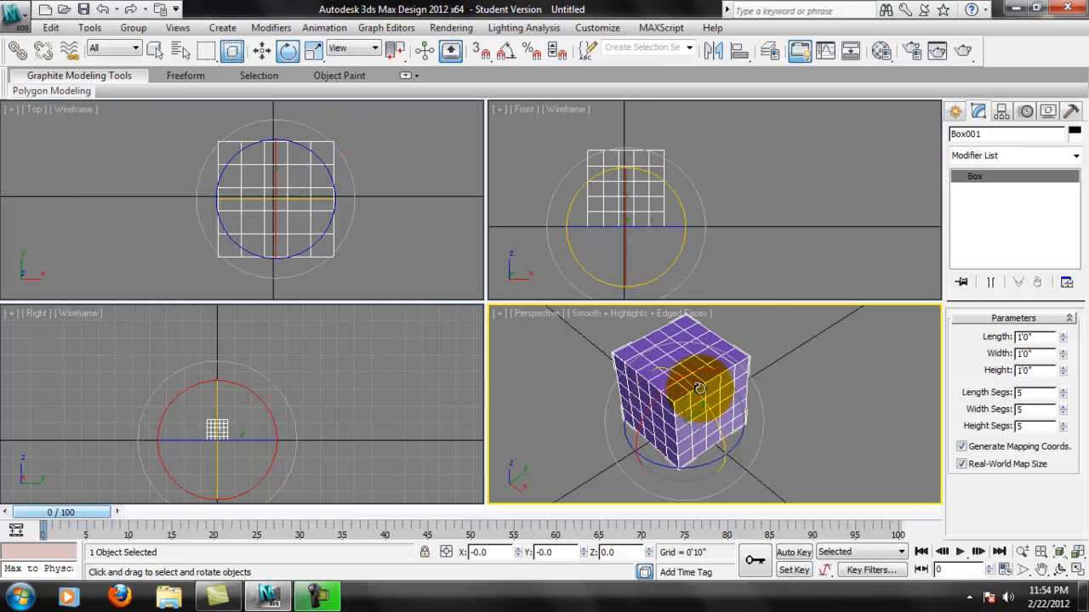
drag(699, 387, 717, 400)
key(ctrl+z)
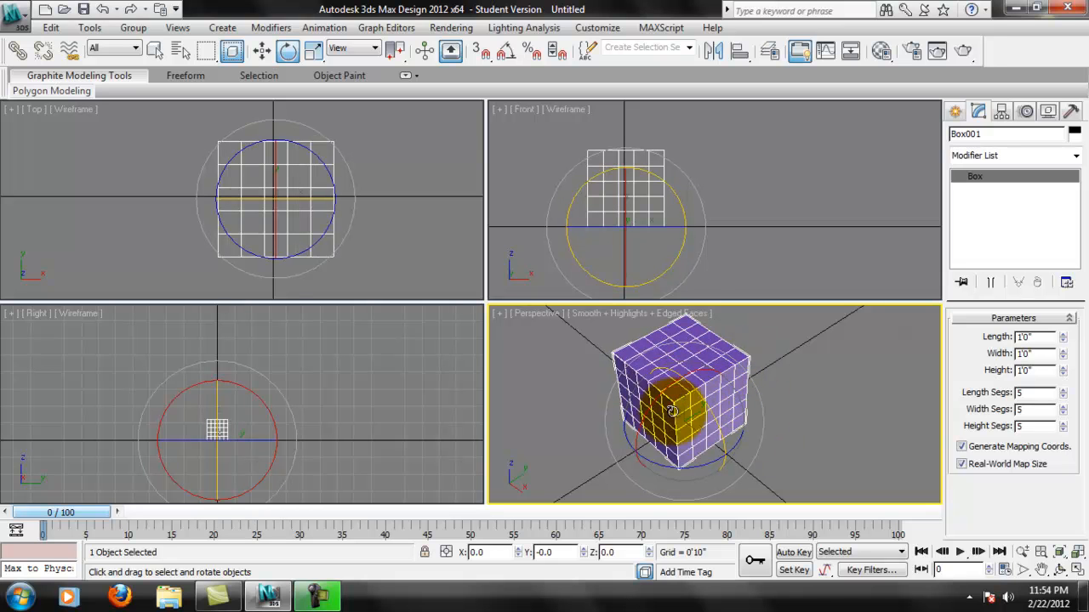
Step: Examine the rotate gizmo's axis rings in the Front, Right and Perspective views
click(657, 245)
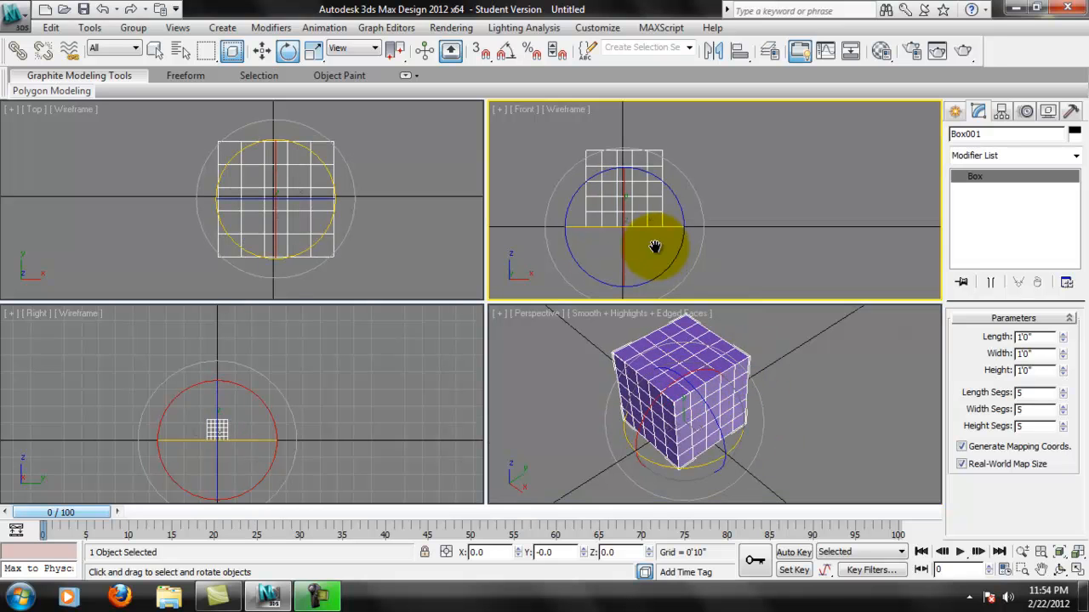
click(391, 293)
click(280, 359)
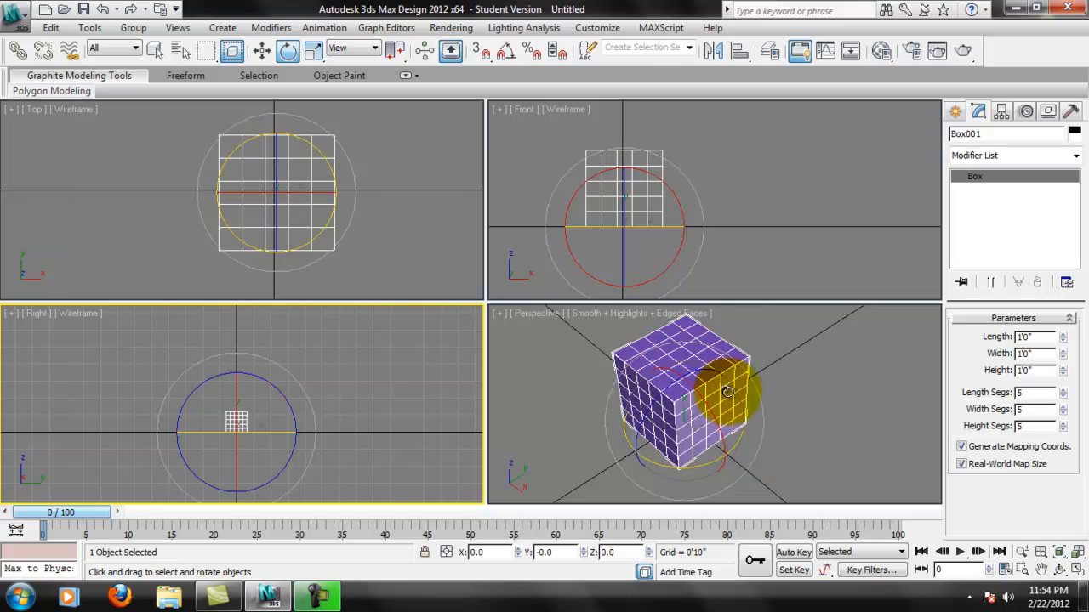
scroll(737, 381, up, 3)
middle_drag(778, 364, 771, 402)
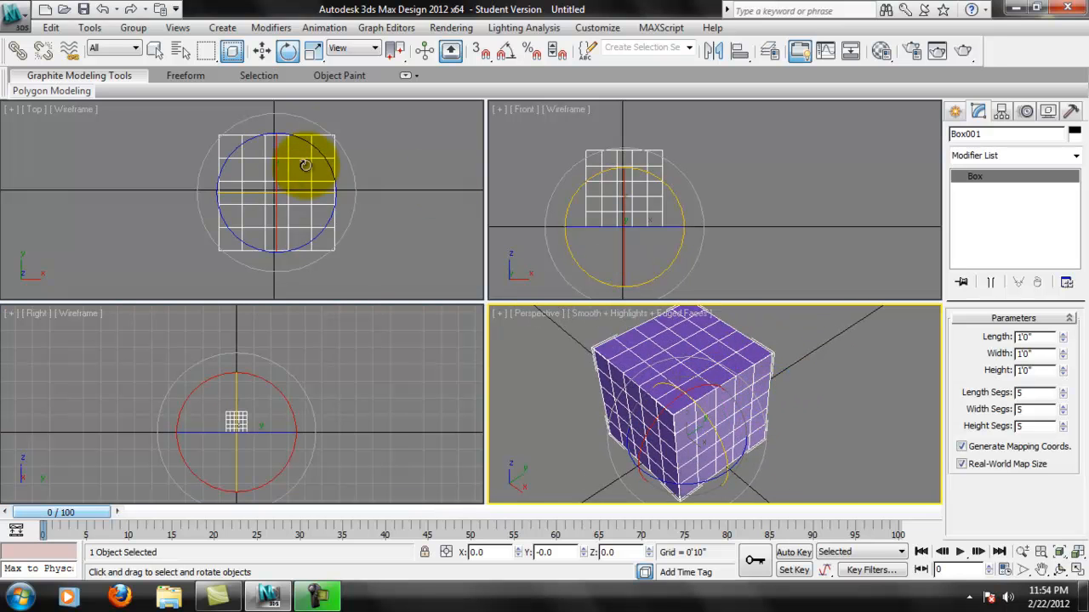
click(304, 359)
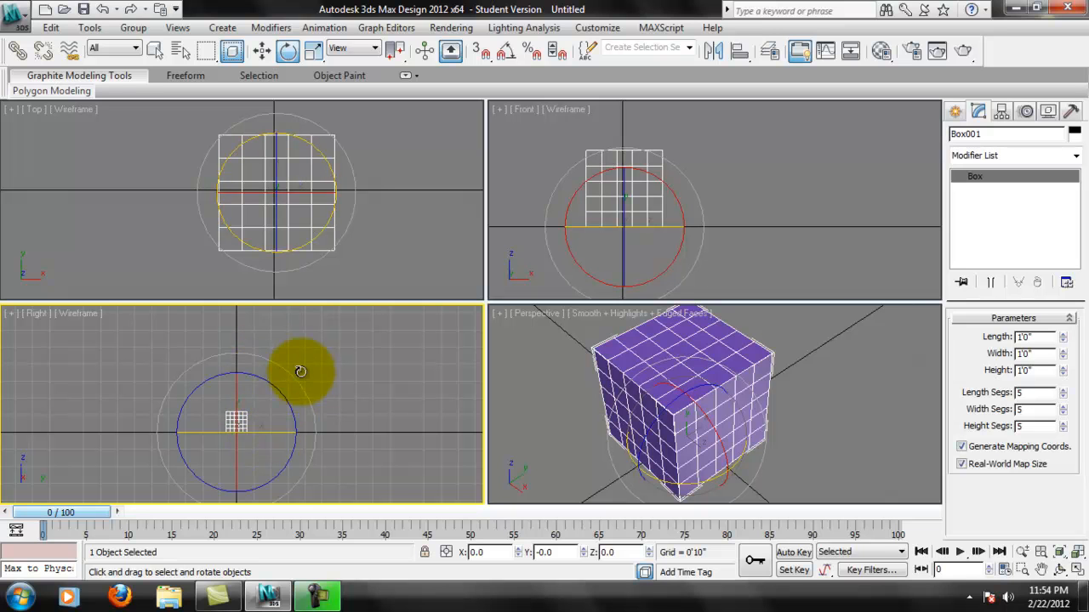
click(714, 204)
mouse_move(713, 204)
middle_down()
mouse_move(760, 208)
mouse_move(711, 197)
middle_up()
Step: Try one more rotation of the box in an enlarged Top view and cancel it
middle_drag(289, 151, 299, 161)
scroll(323, 161, up, 2)
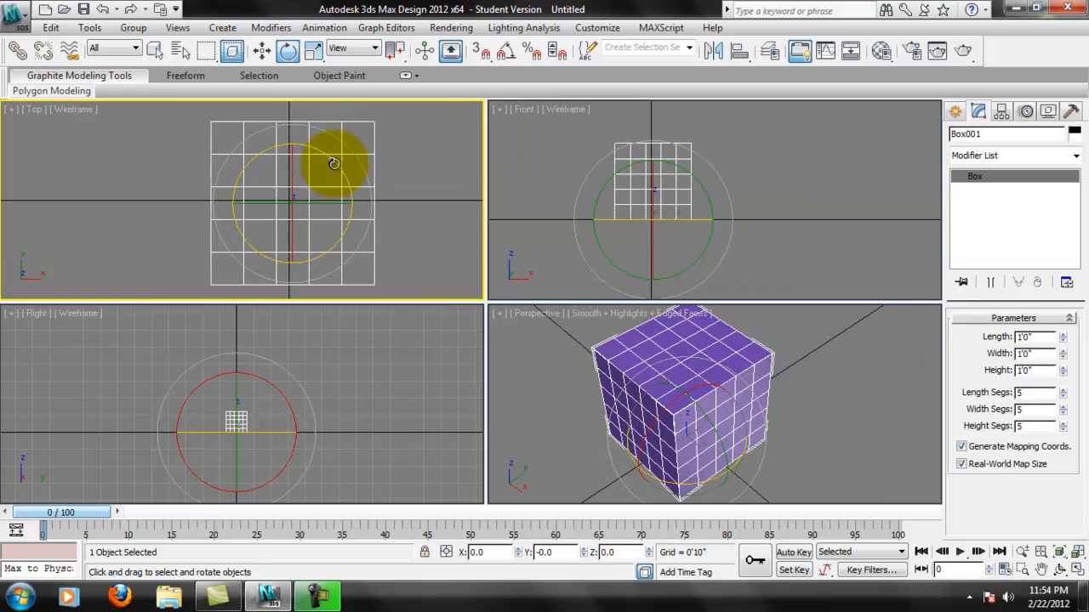
middle_drag(324, 213, 284, 216)
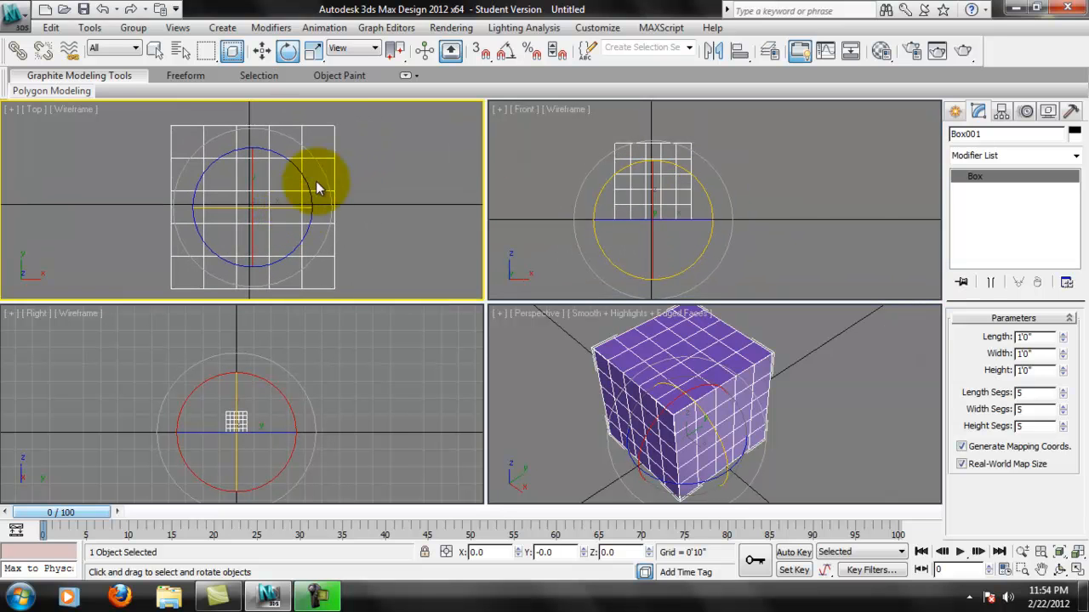
drag(295, 143, 370, 208)
right_click(369, 209)
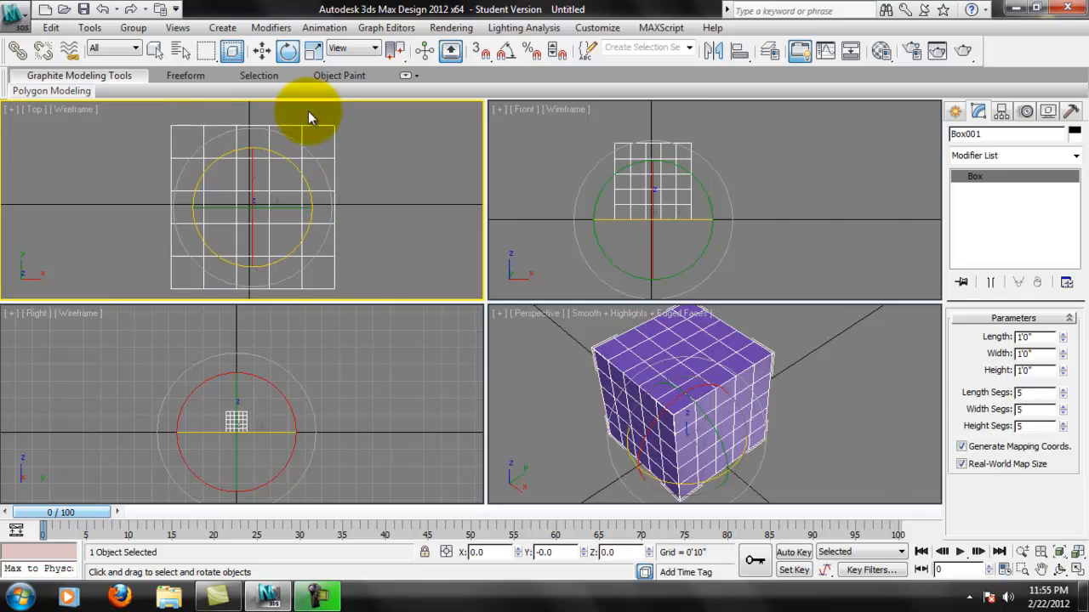
Step: Turn on Angle Snap and set its snap angle to 10 degrees in the Grid and Snap Settings
click(506, 53)
right_click(507, 54)
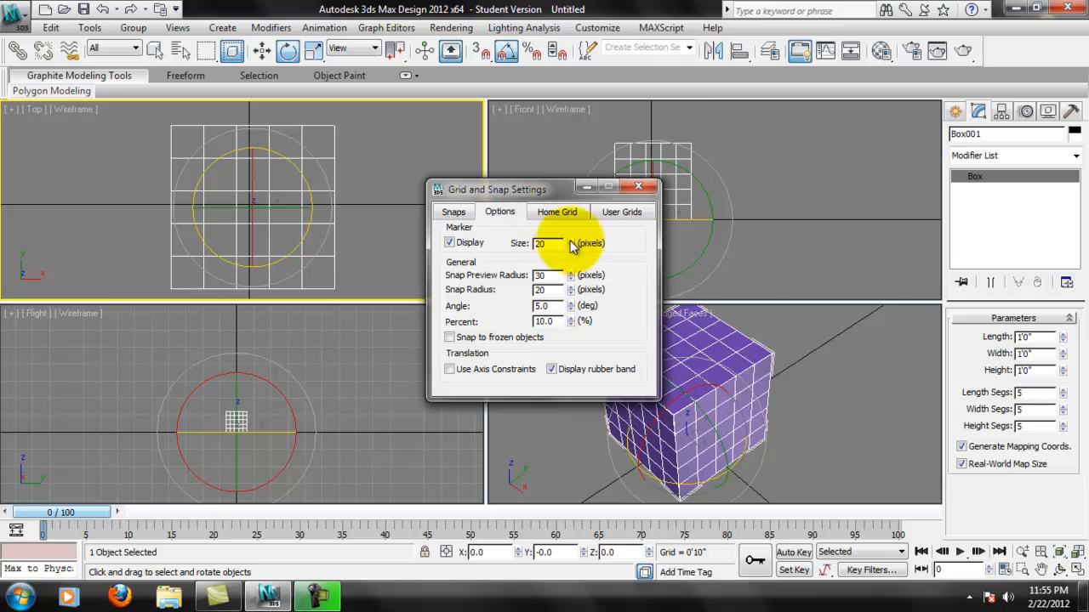
double_click(544, 307)
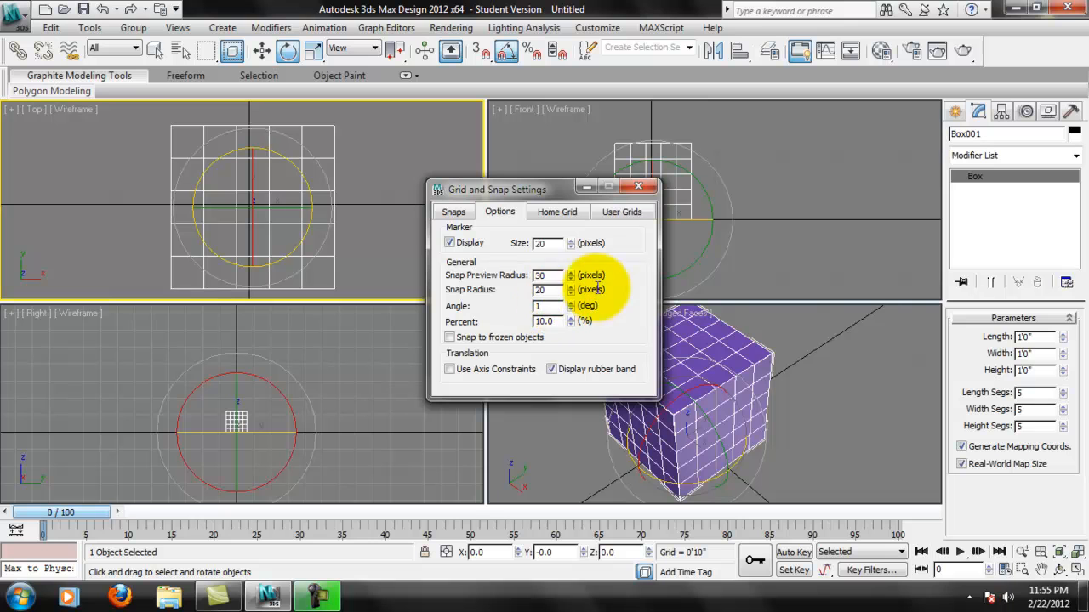
drag(556, 305, 525, 296)
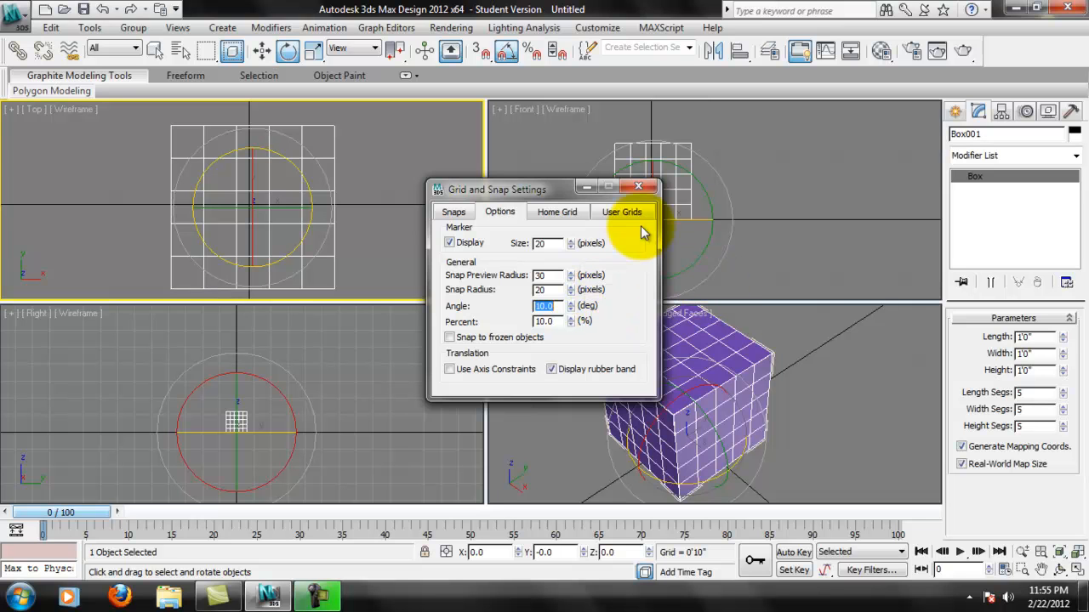
click(638, 187)
Step: Try rotating the box about its Z axis in the Top view with Angle Snap on
mouse_move(280, 158)
mouse_down()
mouse_move(312, 192)
mouse_move(301, 195)
mouse_move(306, 163)
mouse_move(272, 127)
mouse_move(306, 157)
mouse_move(284, 151)
mouse_up()
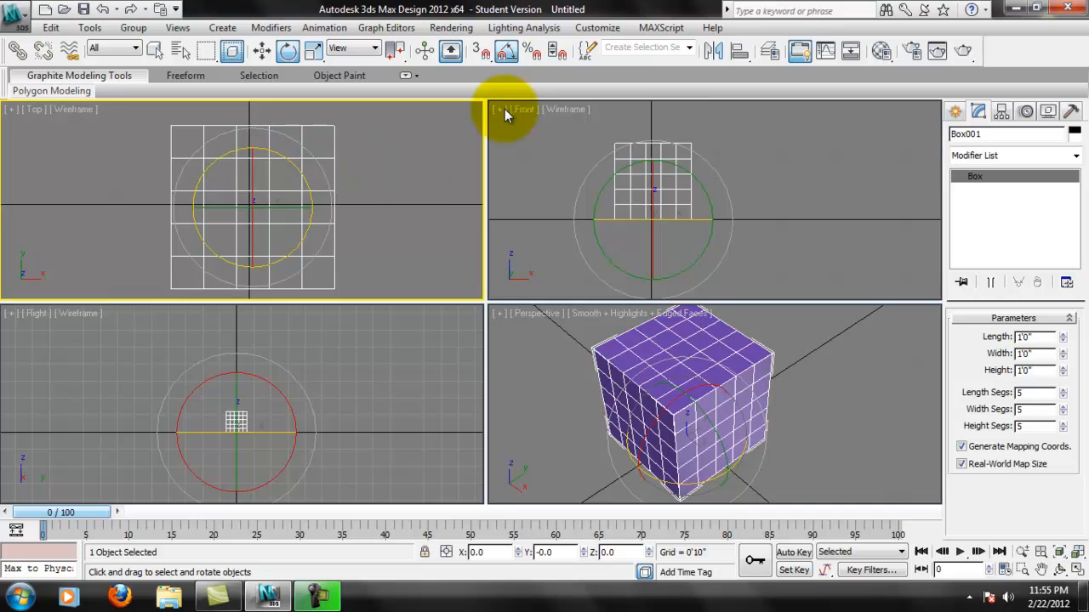
click(507, 53)
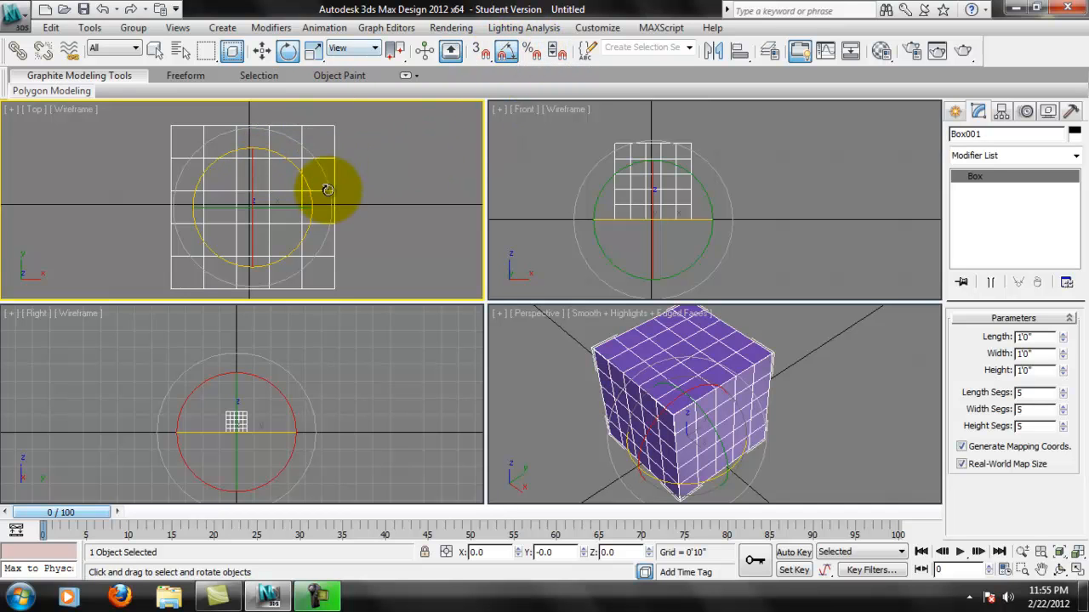
middle_drag(326, 195, 318, 192)
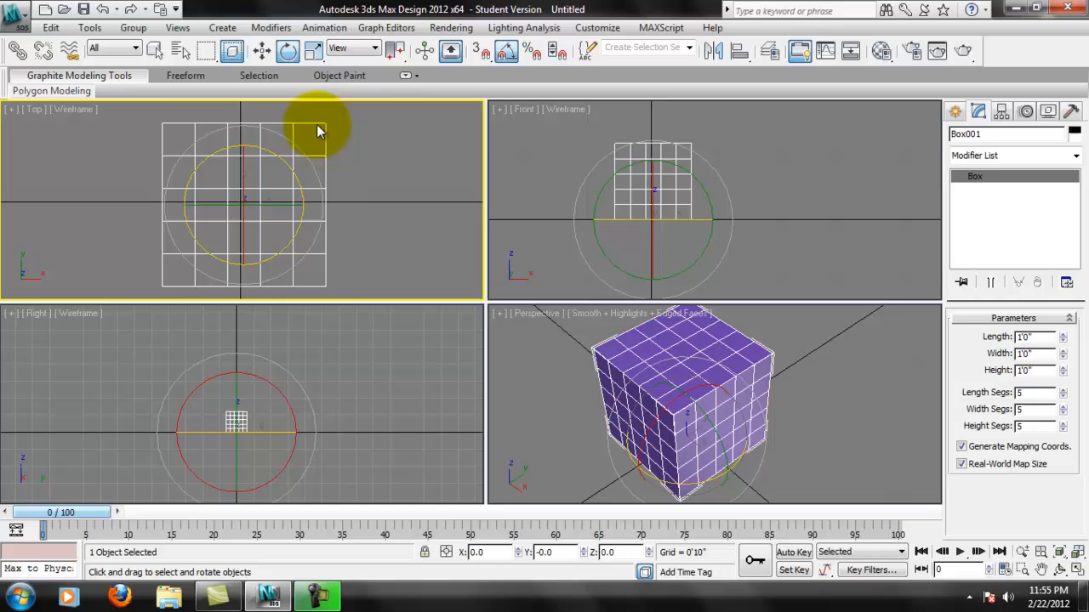
Step: Scale the box uniformly to about 120.5 percent in the Top view with Select and Uniform Scale
click(322, 60)
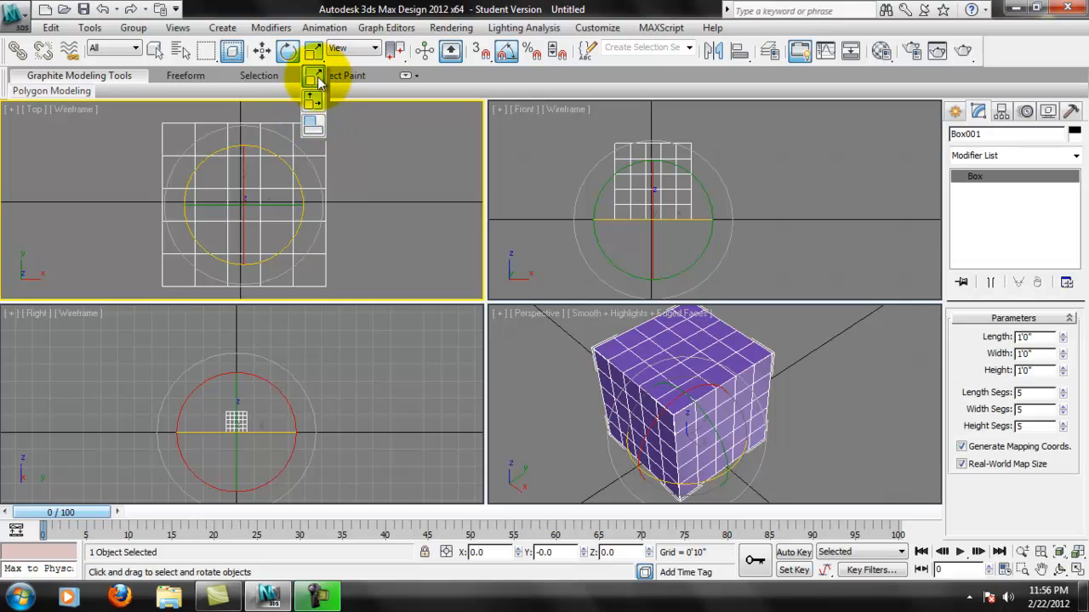
drag(310, 84, 311, 82)
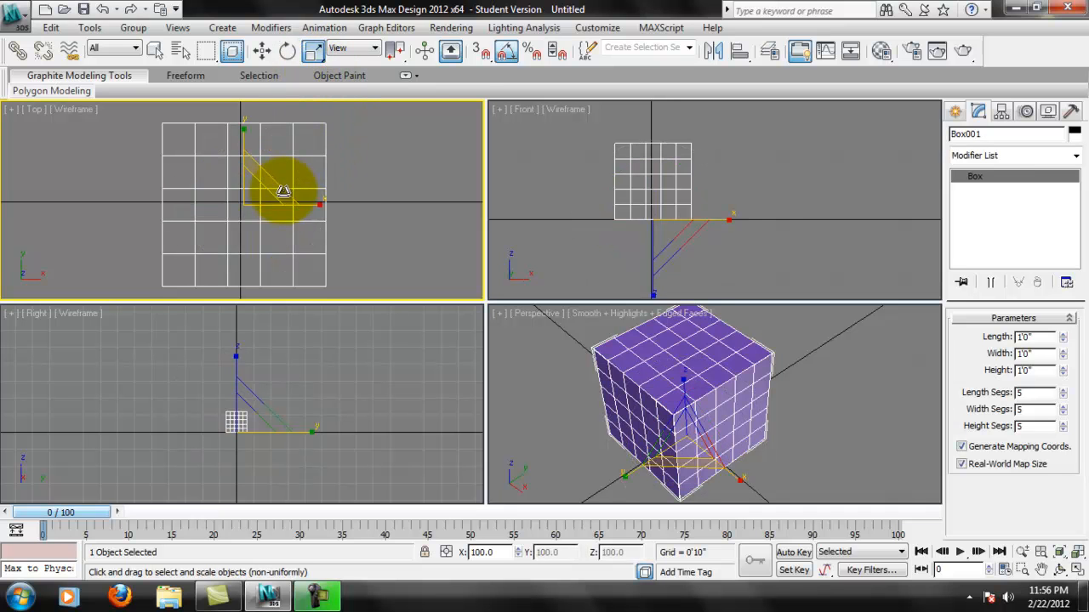
drag(266, 196, 289, 173)
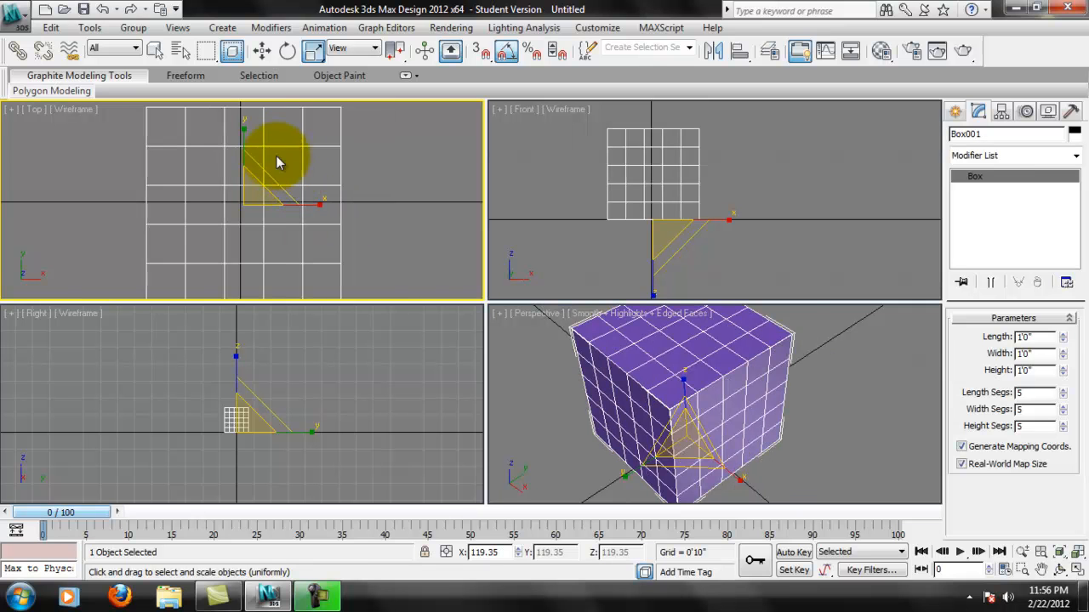
drag(242, 140, 268, 202)
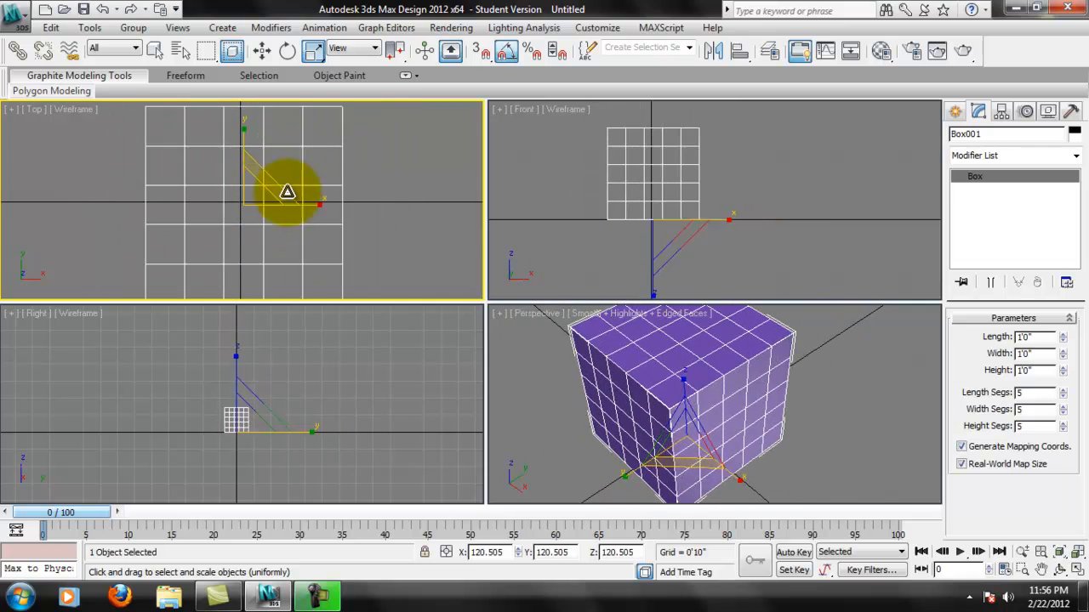
click(714, 445)
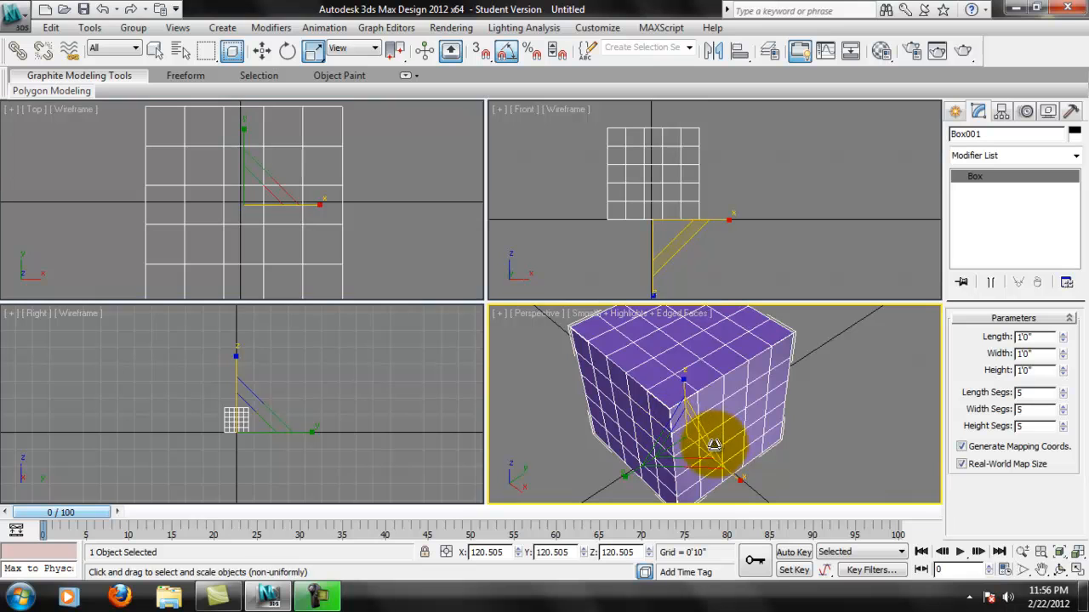
Step: Examine the available reference coordinate systems and the pivot center options for transforms
click(276, 168)
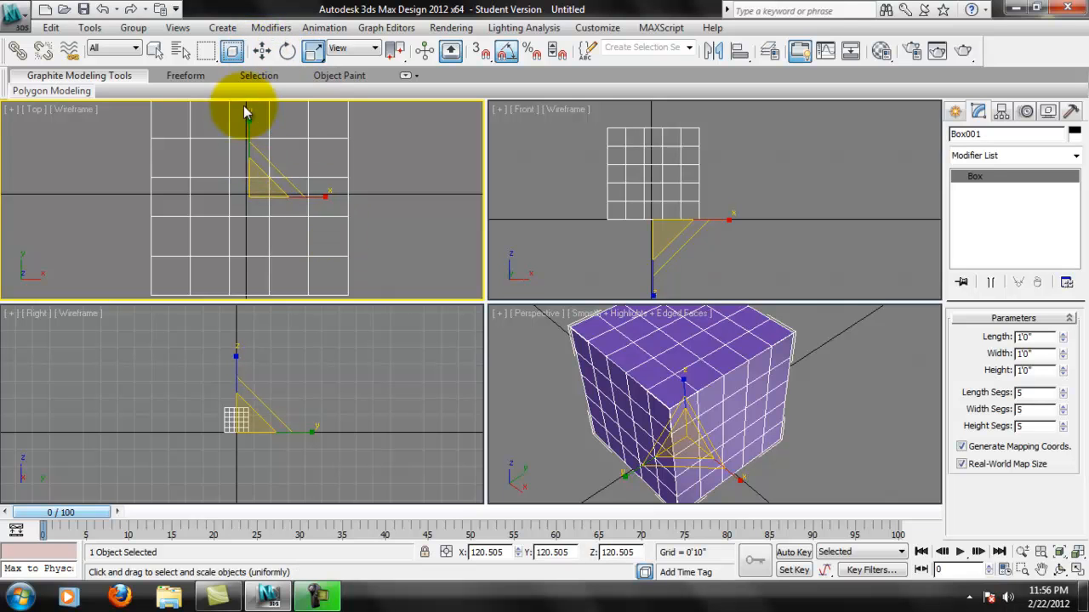
scroll(283, 190, down, 3)
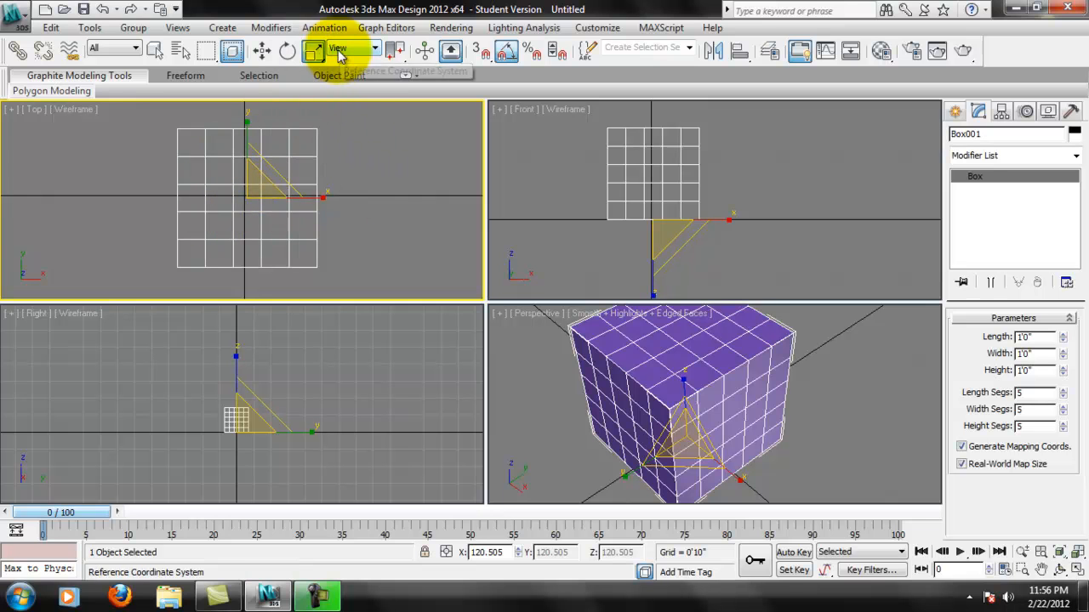
click(380, 51)
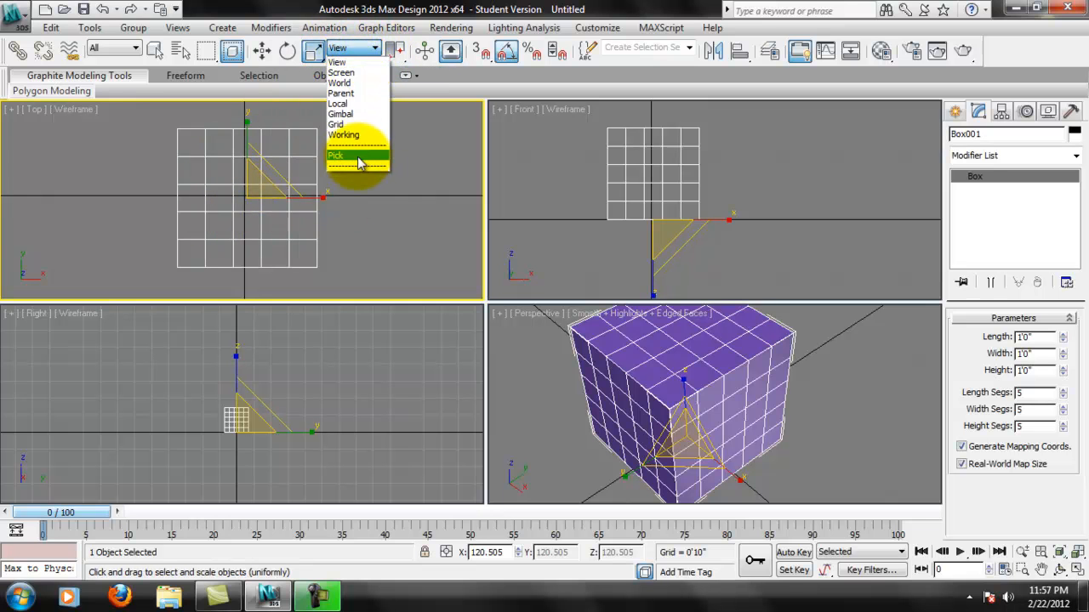
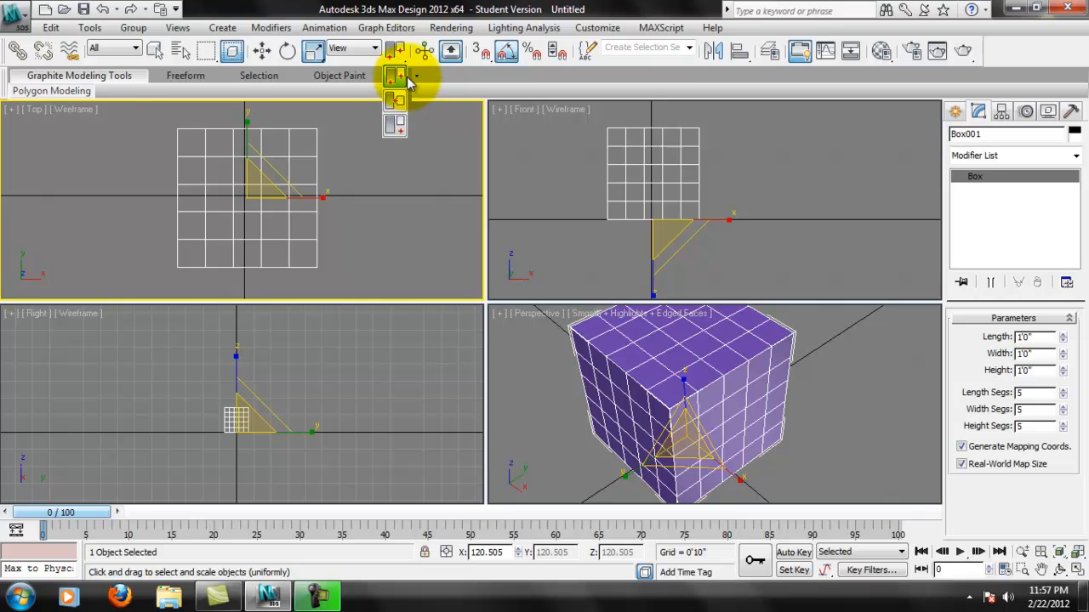
Step: Rotate the box in the Top view to Z 170 about its pivot and to Z 130 about the transform coordinate center, restoring Use Pivot Point Center
click(288, 50)
drag(300, 164, 434, 170)
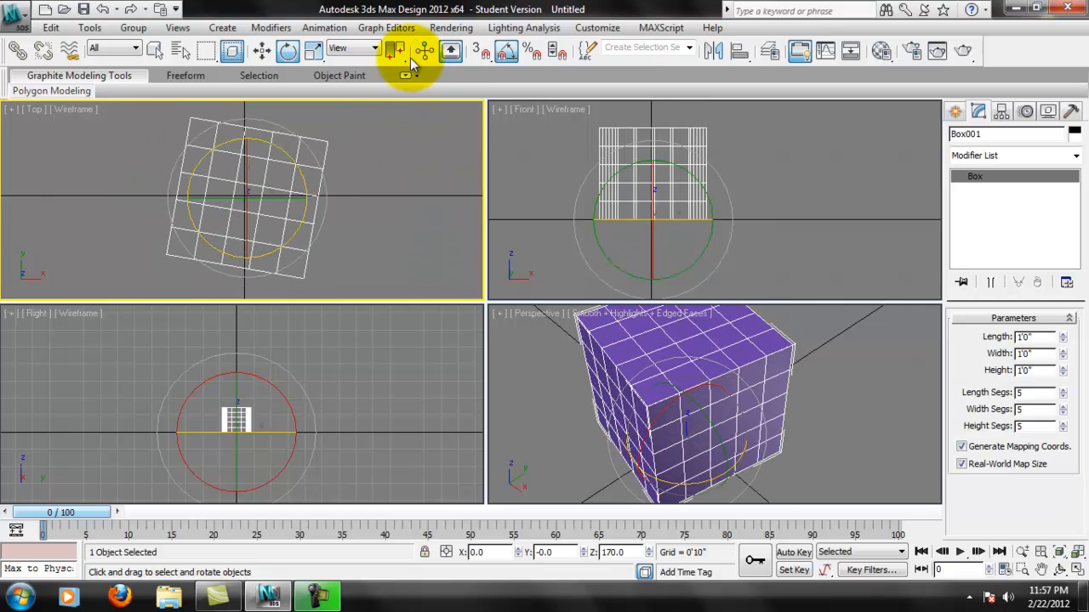
drag(396, 64, 393, 128)
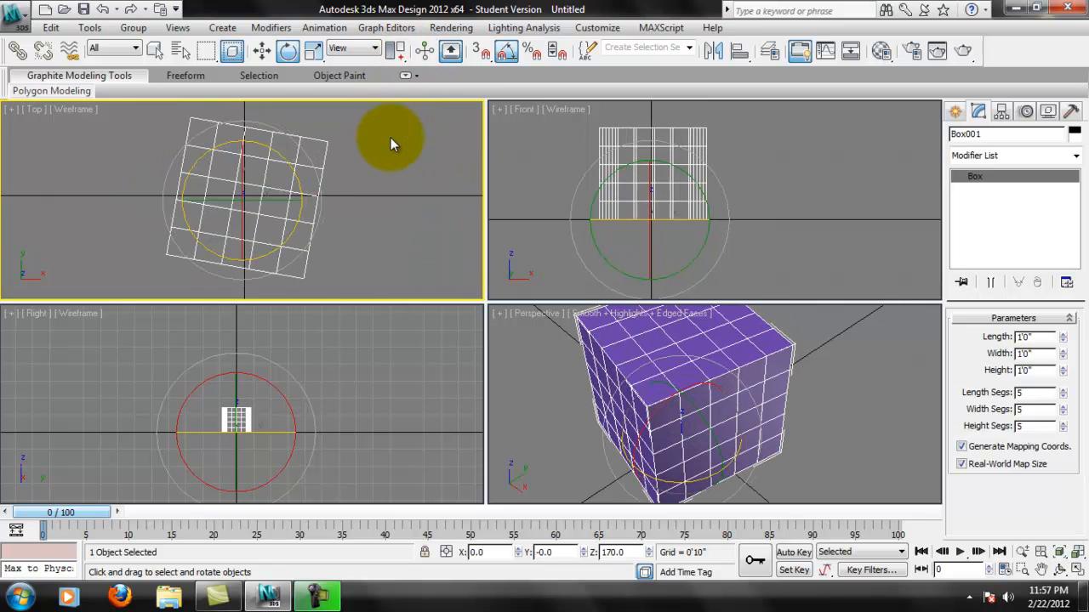
drag(304, 195, 336, 162)
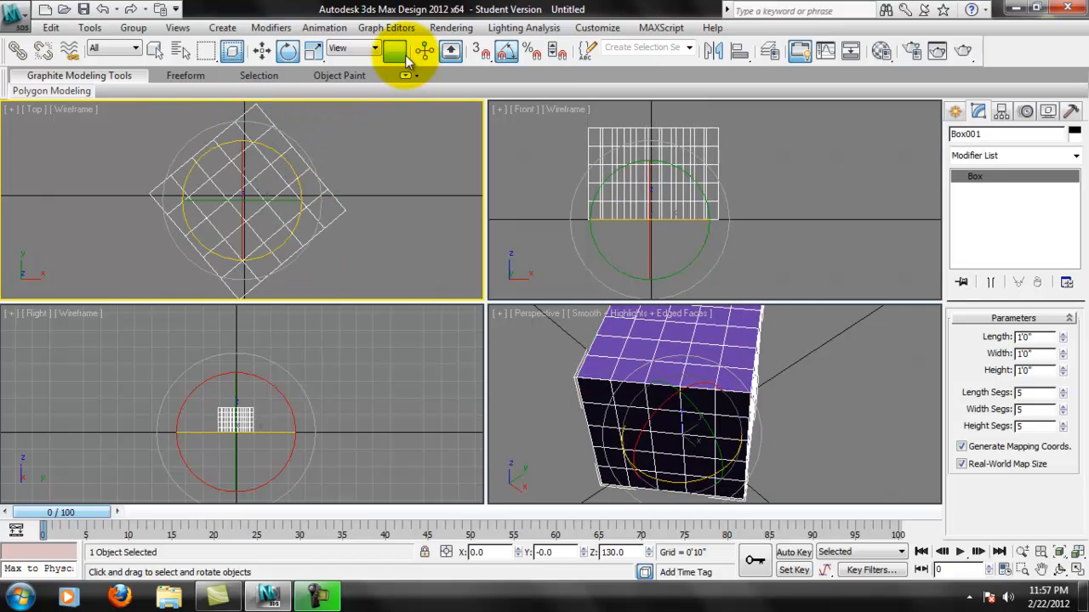
drag(408, 60, 396, 78)
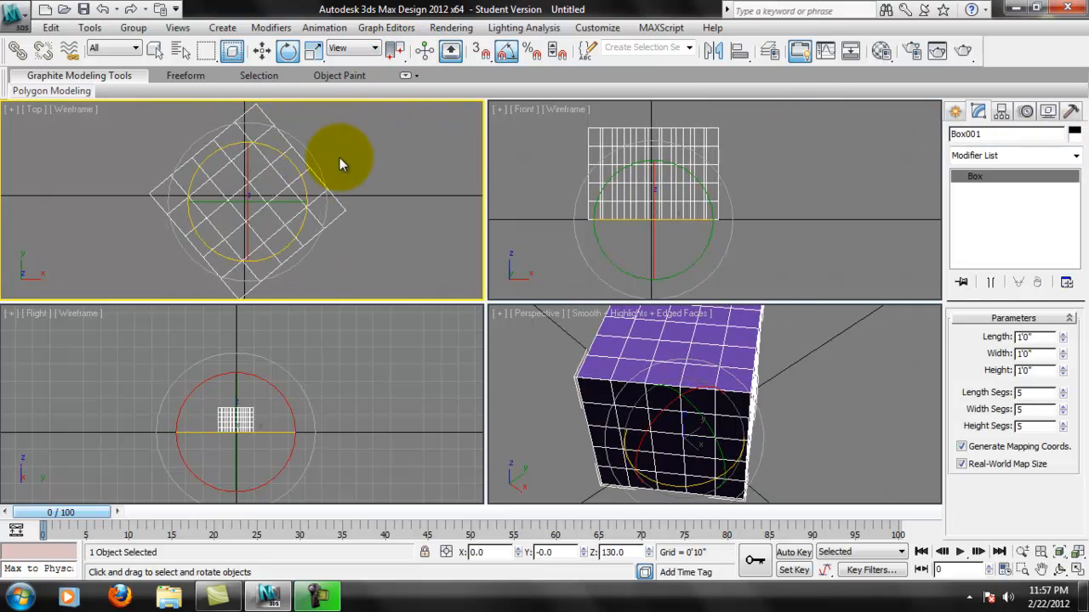
Step: Create a second box beside the first in the Top view, about 1'3" long, 1'1 1/2" wide and 1'5 1/2" high
scroll(339, 157, down, 2)
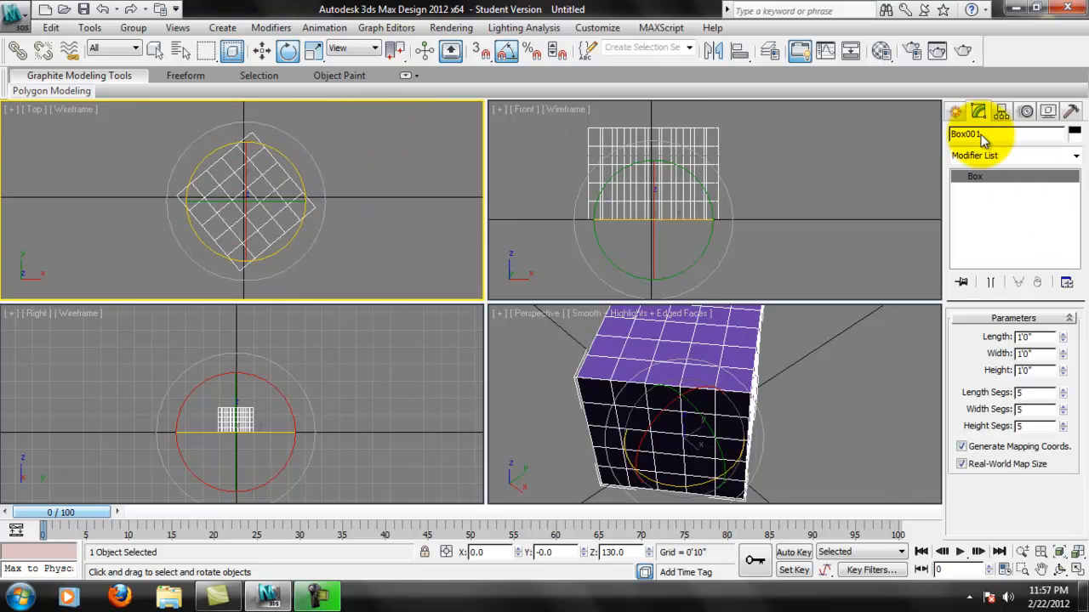
click(955, 112)
click(984, 213)
drag(431, 169, 341, 271)
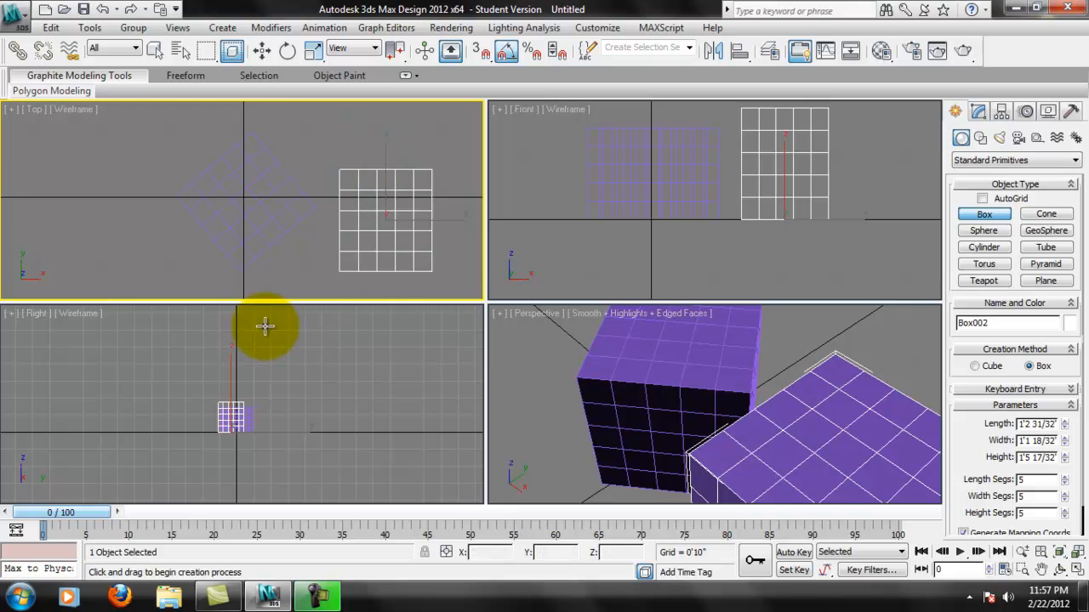
Step: Move the second box in the Top view's XY plane to about X 1'10", Y 0'1 3/4"
click(261, 50)
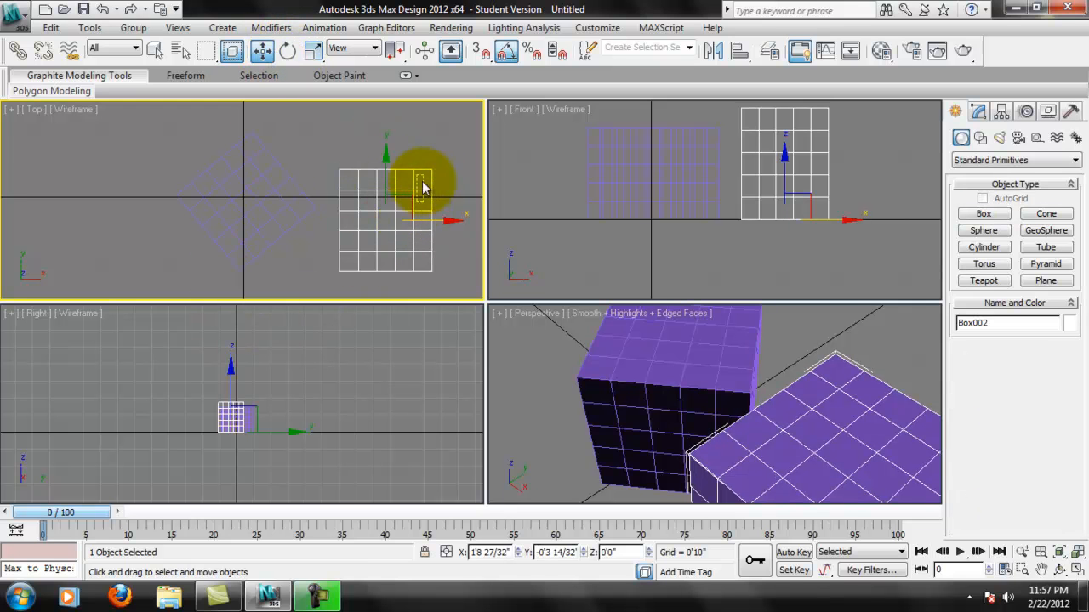
click(429, 214)
drag(413, 214, 419, 170)
Step: Switch the active viewport several times by picking empty space, clearing the second box's selection in the Perspective view
click(772, 410)
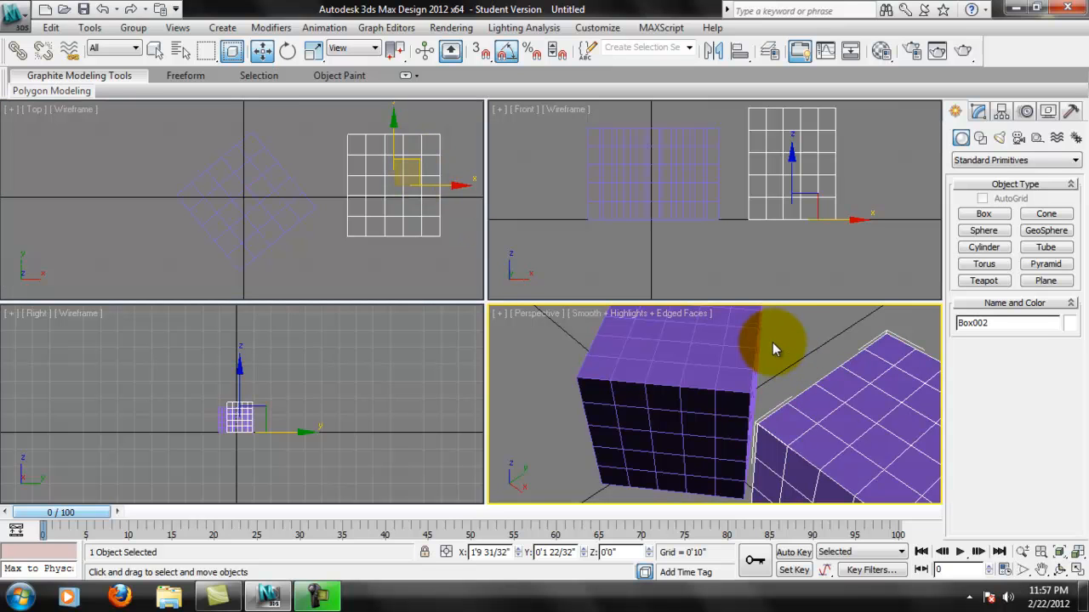
click(386, 167)
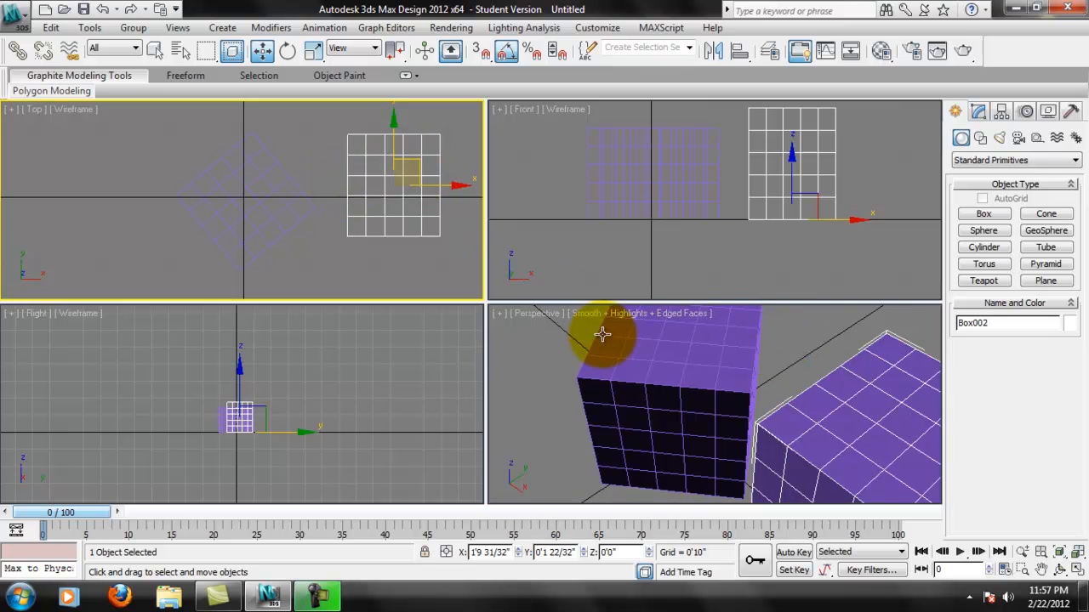
click(594, 322)
click(478, 289)
click(545, 311)
click(577, 210)
click(420, 353)
click(416, 234)
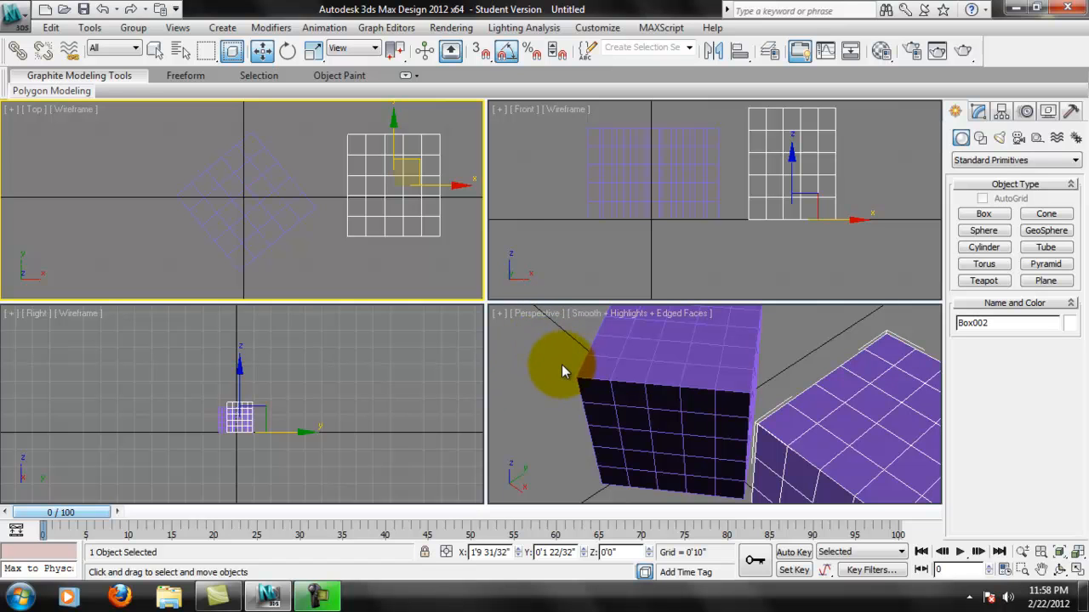
click(518, 361)
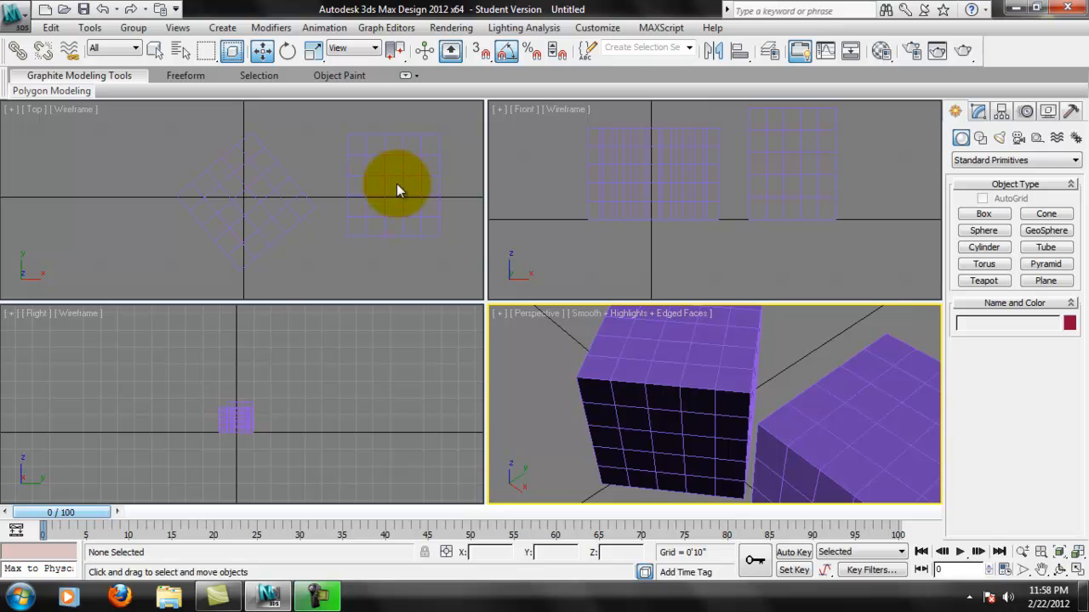
Step: Reselect the second box in the Top view and switch through the viewports to Perspective while keeping it selected
click(425, 179)
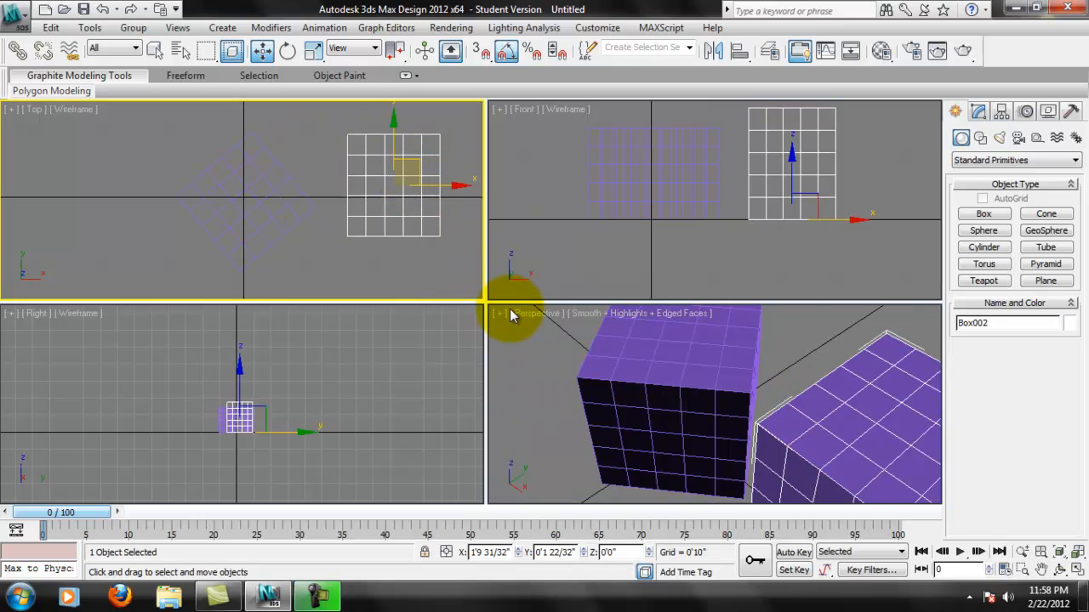
right_click(518, 349)
right_click(547, 251)
right_click(448, 339)
right_click(527, 266)
right_click(533, 351)
right_click(407, 339)
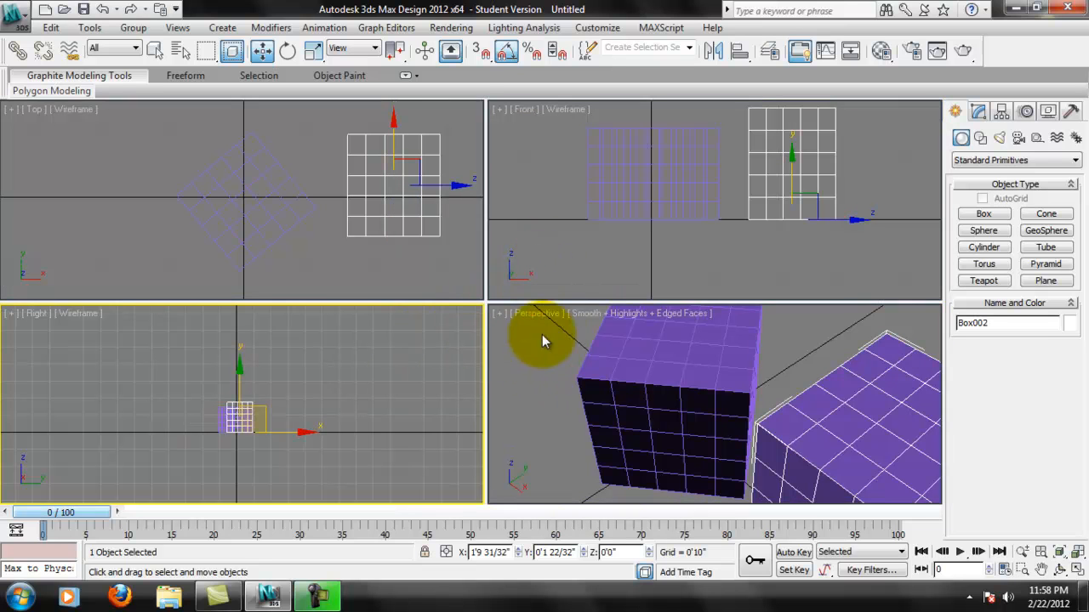
right_click(523, 352)
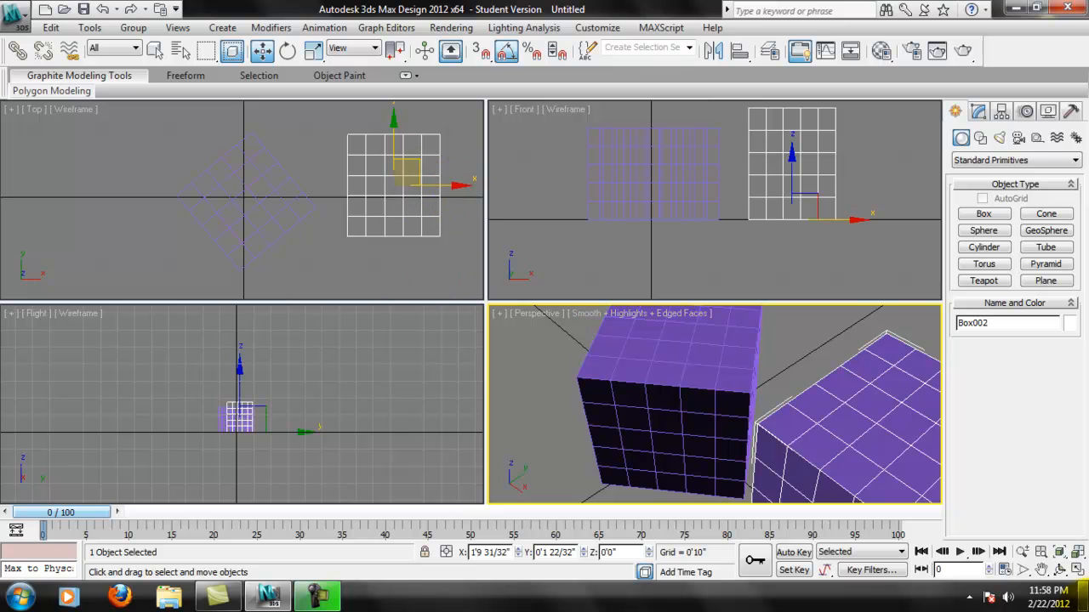
Step: Select both boxes together in the Top view
middle_drag(801, 384, 769, 381)
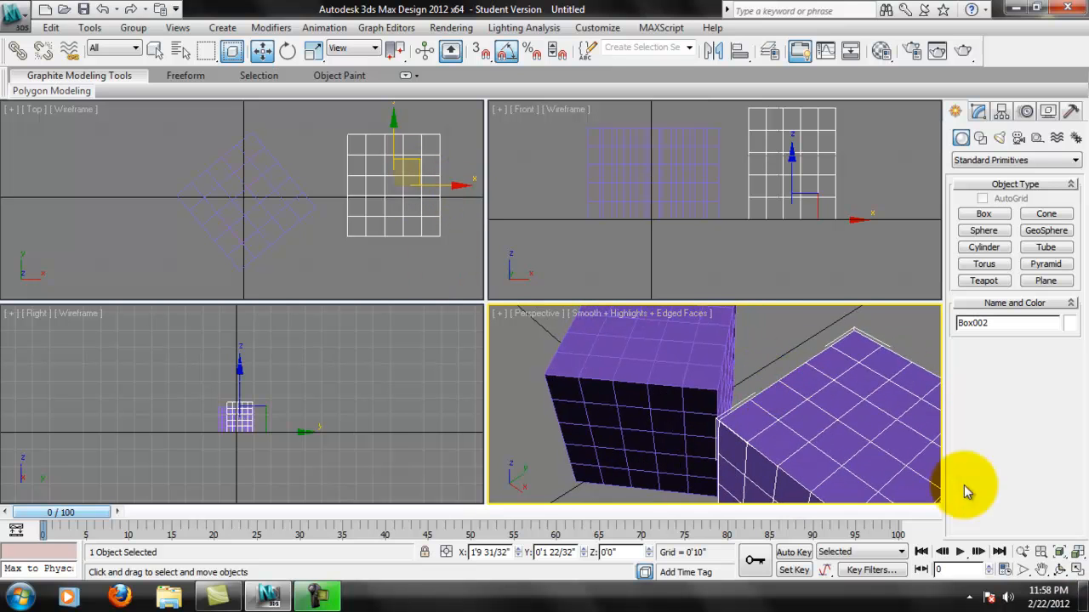
click(1076, 562)
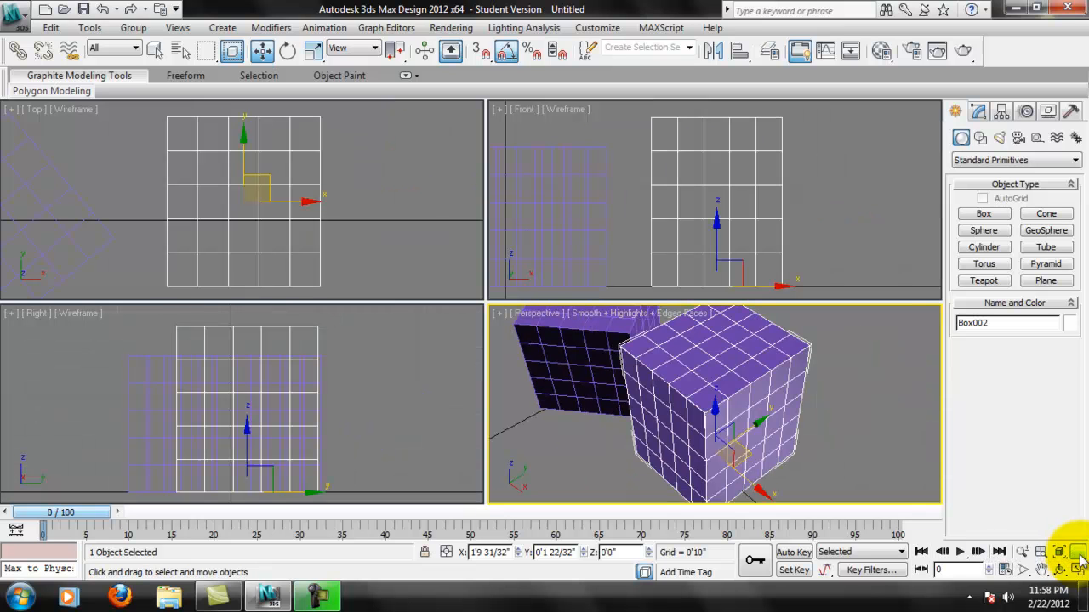
alt+middle_drag(778, 407, 803, 378)
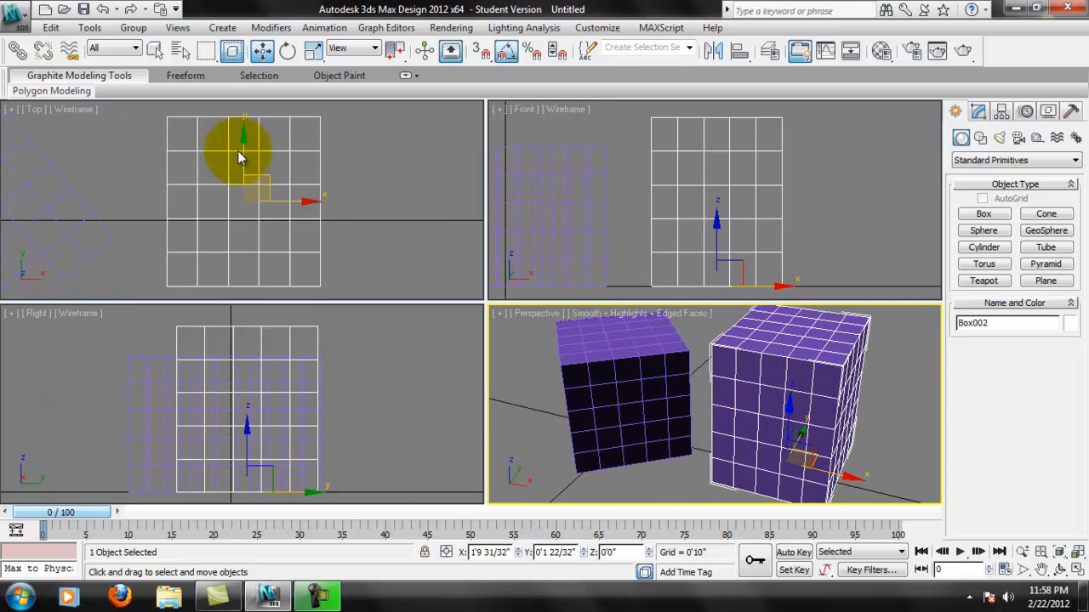
scroll(352, 186, down, 5)
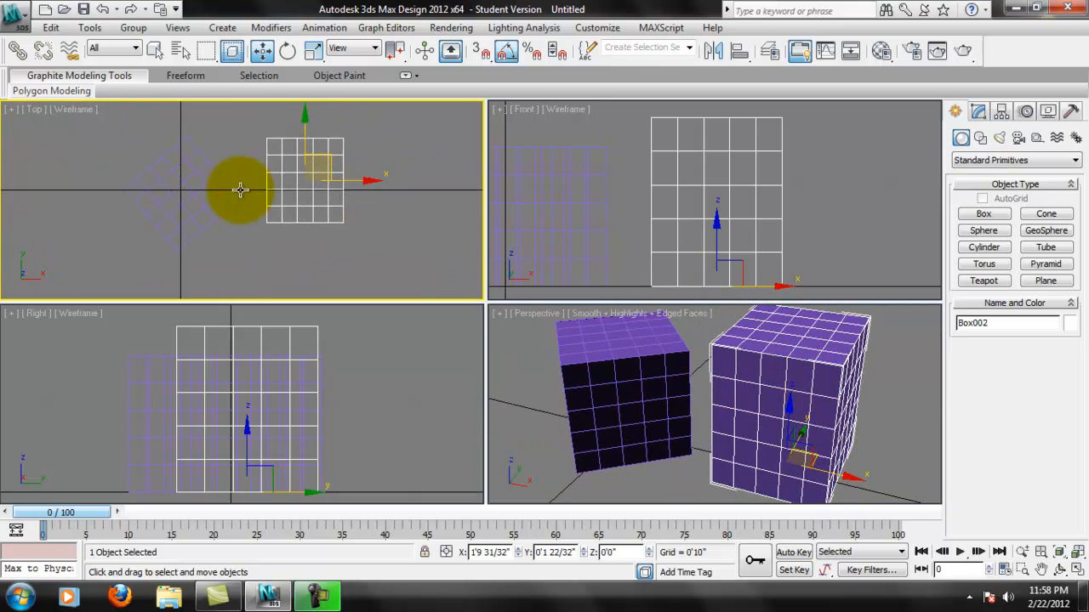
click(251, 147)
click(225, 181)
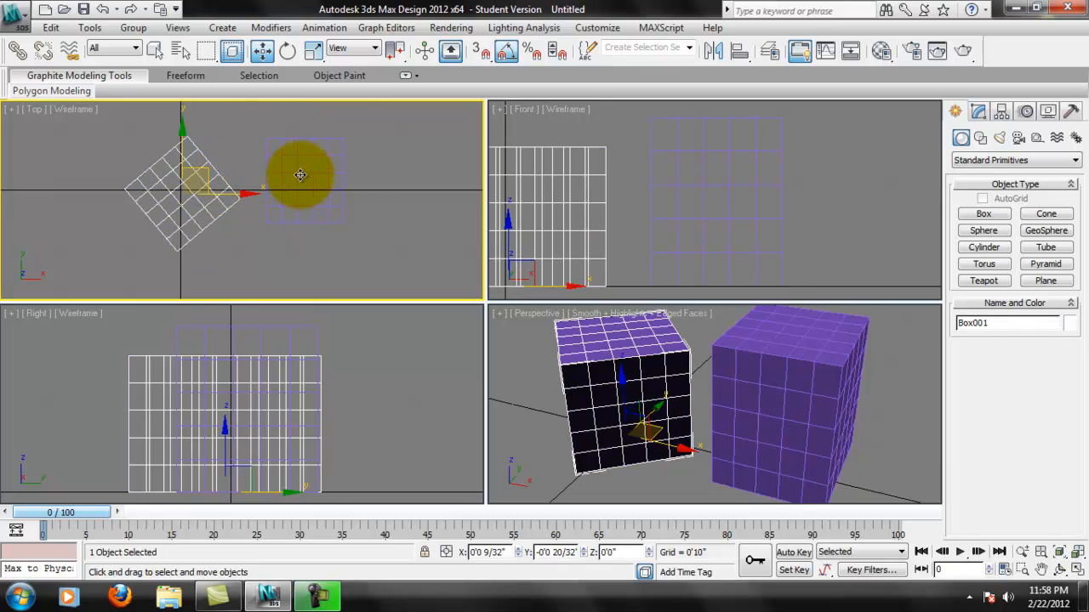
ctrl+click(328, 192)
scroll(347, 190, up, 3)
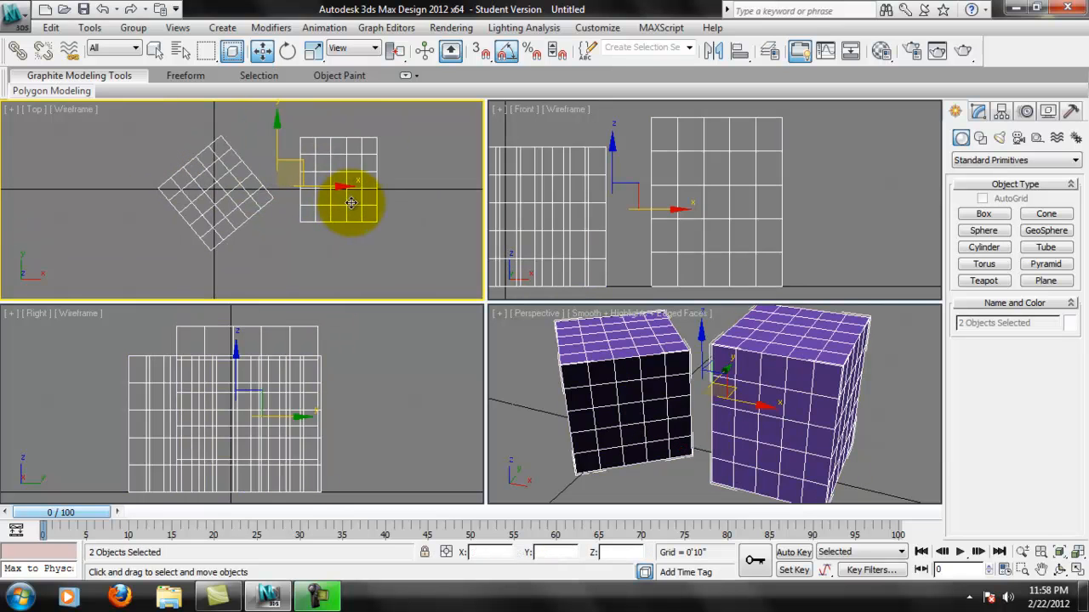
Step: Try rotating the two selected boxes together about their shared selection center in the Top view
mouse_move(317, 180)
middle_down()
mouse_move(295, 193)
mouse_move(318, 175)
middle_up()
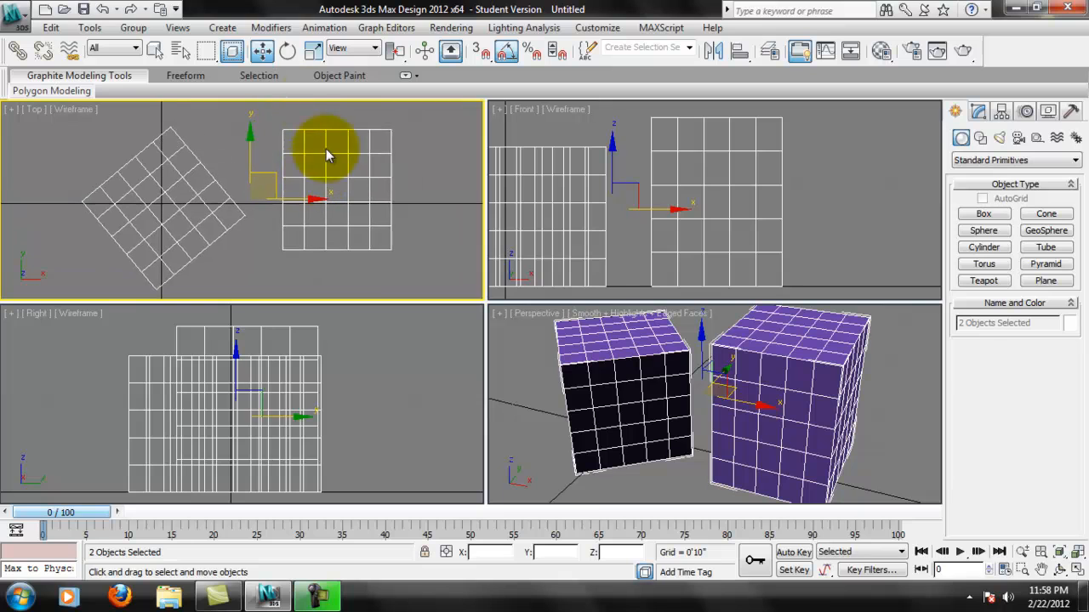
click(287, 53)
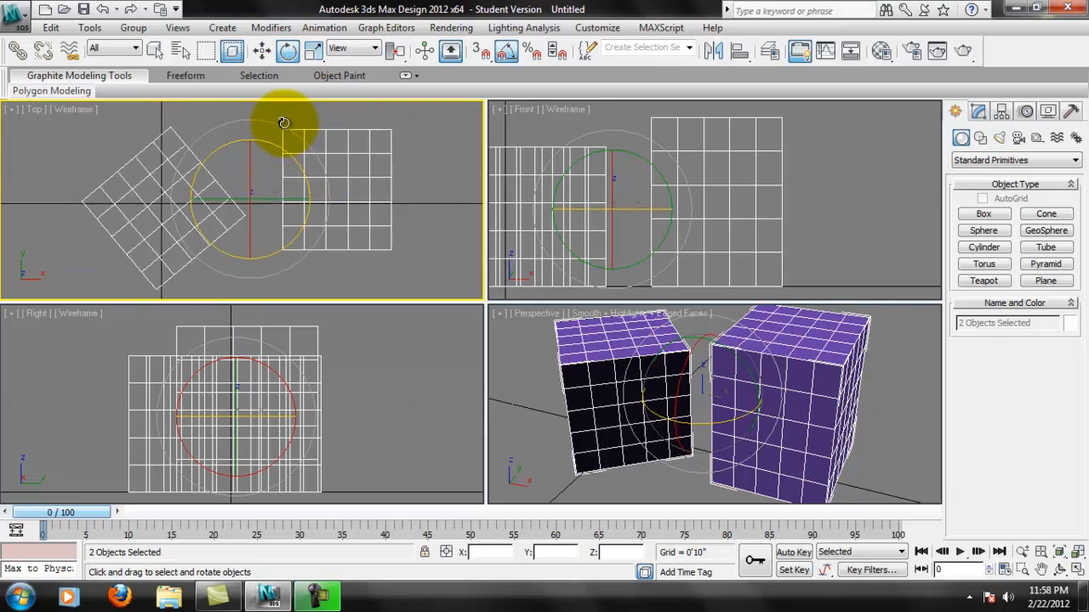
drag(278, 124, 254, 136)
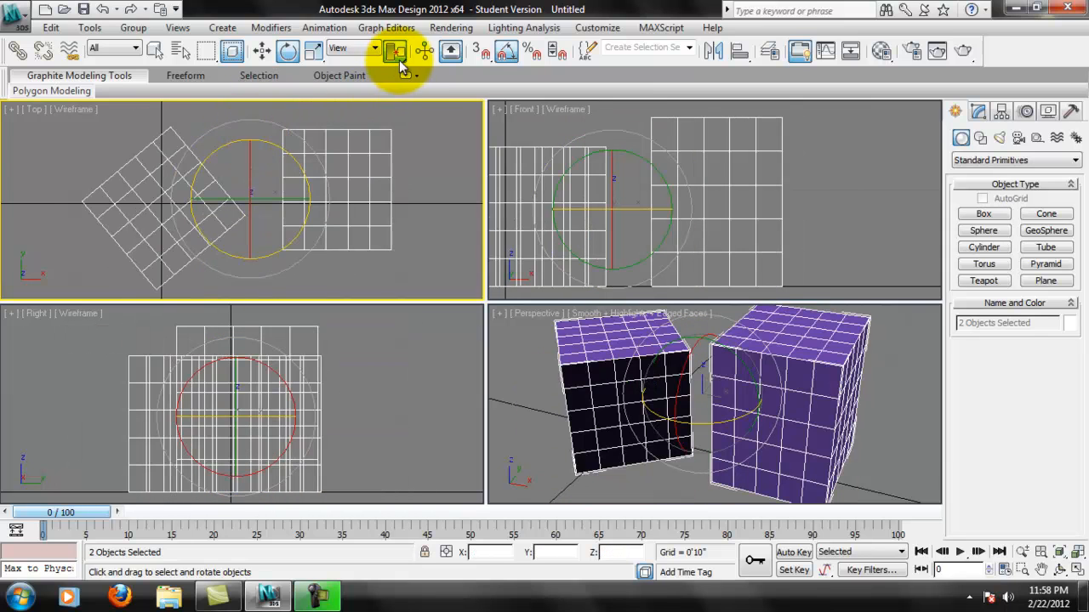
Step: Set the transform center to Pivot Point Center and rotate each box about its own pivot in the Top view
drag(399, 83, 397, 78)
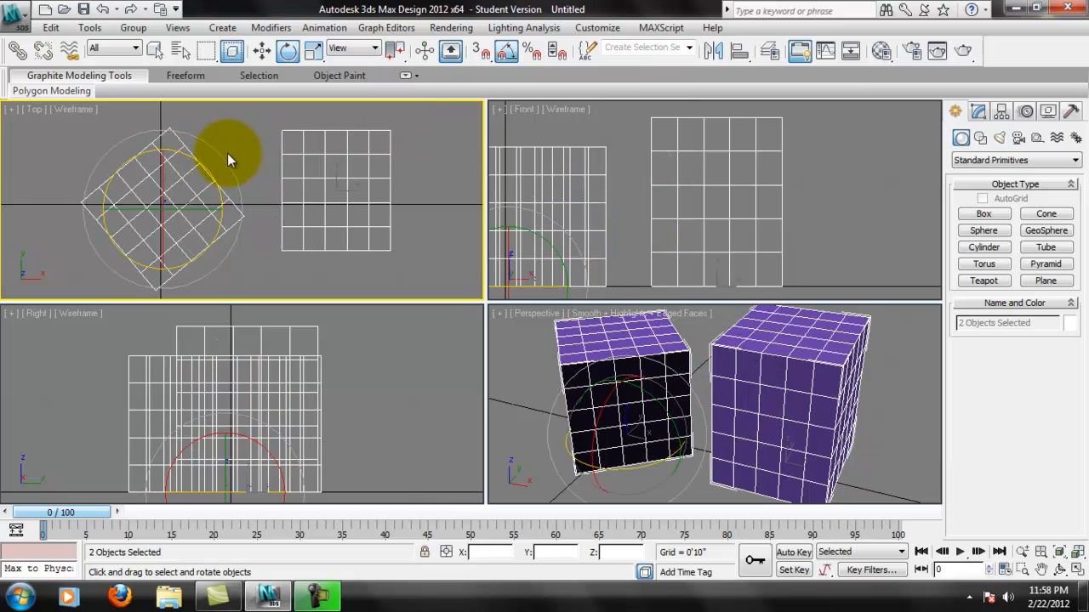
drag(221, 159, 219, 103)
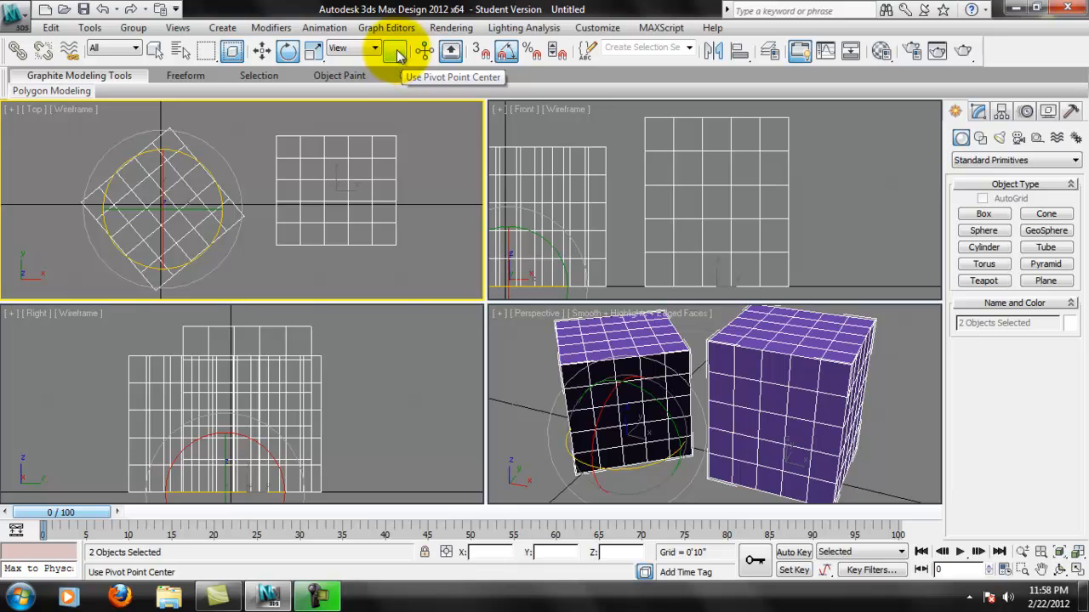
drag(196, 172, 261, 154)
Step: Rotate both boxes in the Top view about the Selection Center and about the Transform Coordinate Center
drag(405, 58, 395, 110)
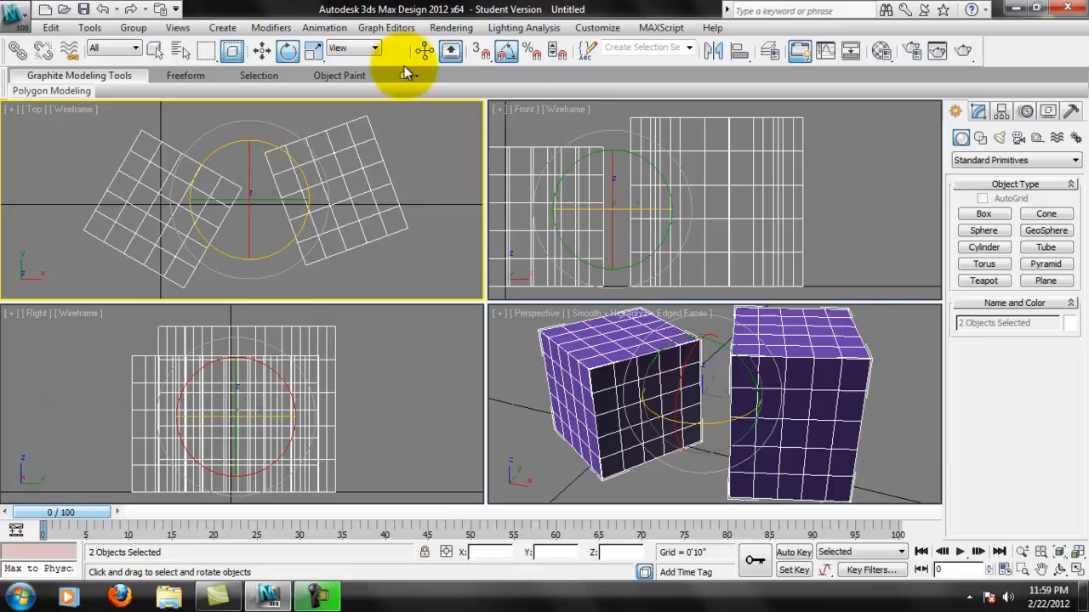
mouse_move(278, 128)
mouse_down()
mouse_move(329, 158)
mouse_move(272, 109)
mouse_move(243, 116)
mouse_move(289, 111)
mouse_up()
drag(401, 53, 408, 102)
drag(326, 182, 316, 141)
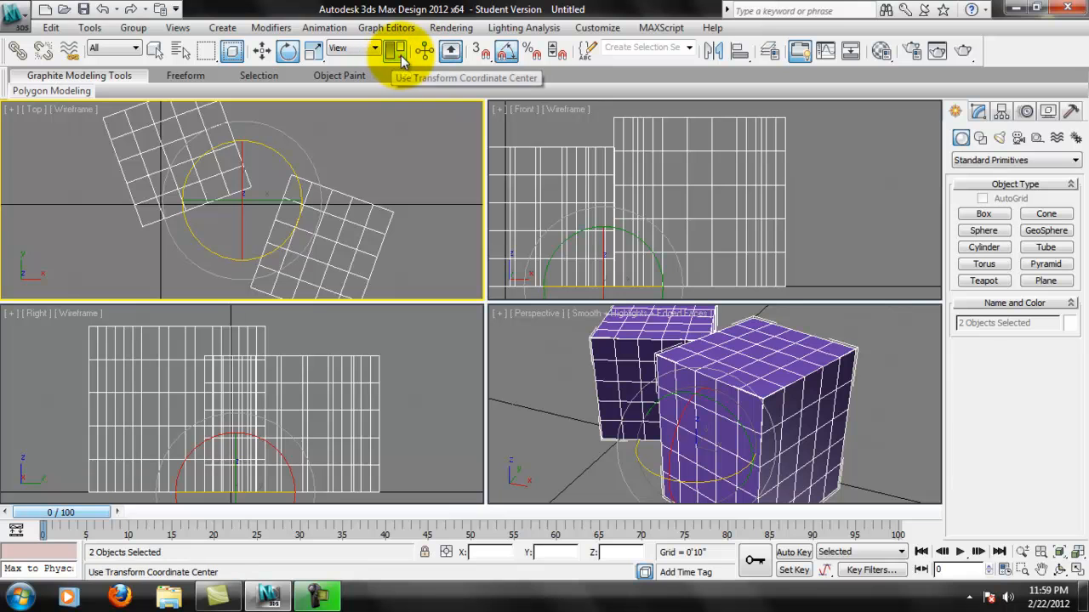
drag(305, 144, 287, 122)
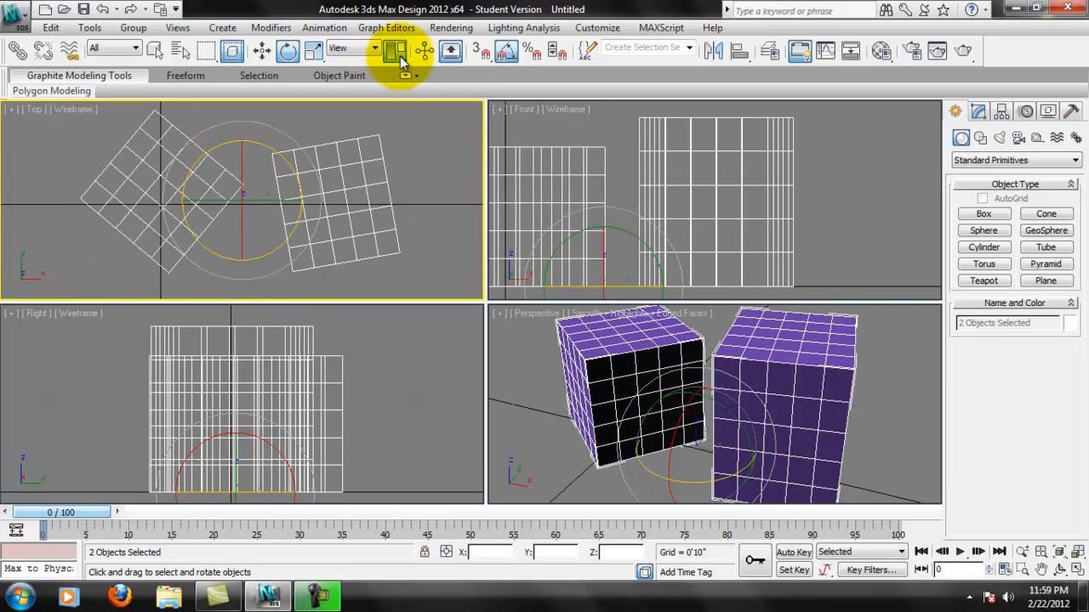
Step: Return the transform center to Pivot Point Center and rotate both boxes in place in the Top view
drag(401, 62, 396, 101)
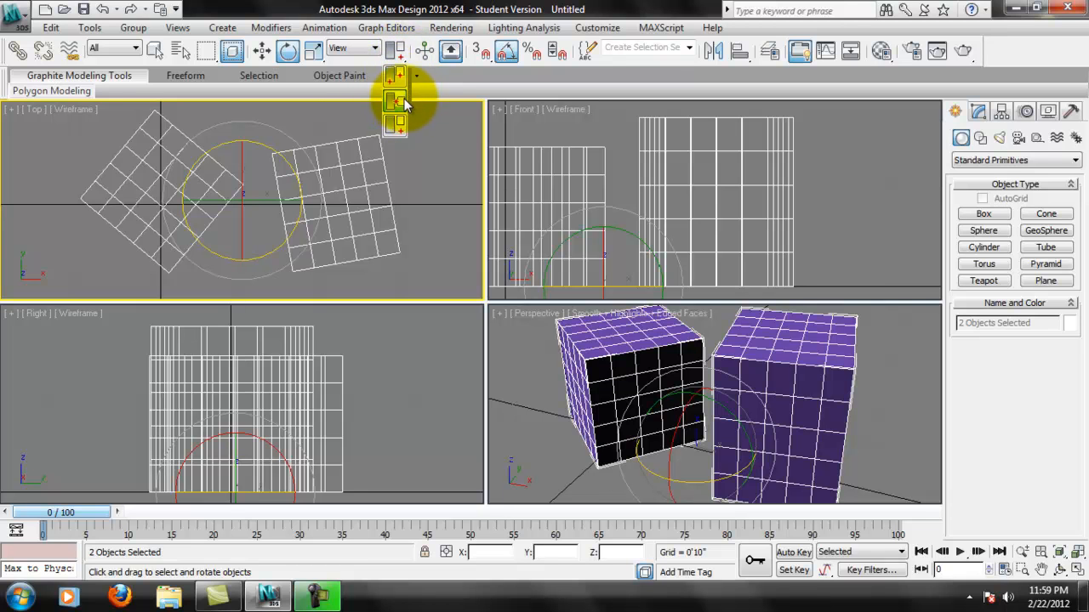
drag(404, 102, 399, 102)
mouse_move(229, 155)
mouse_down()
mouse_move(204, 104)
mouse_move(175, 109)
mouse_move(223, 185)
mouse_move(224, 111)
mouse_move(231, 158)
mouse_move(243, 127)
mouse_move(231, 122)
mouse_move(240, 146)
mouse_move(224, 127)
mouse_move(238, 124)
mouse_up()
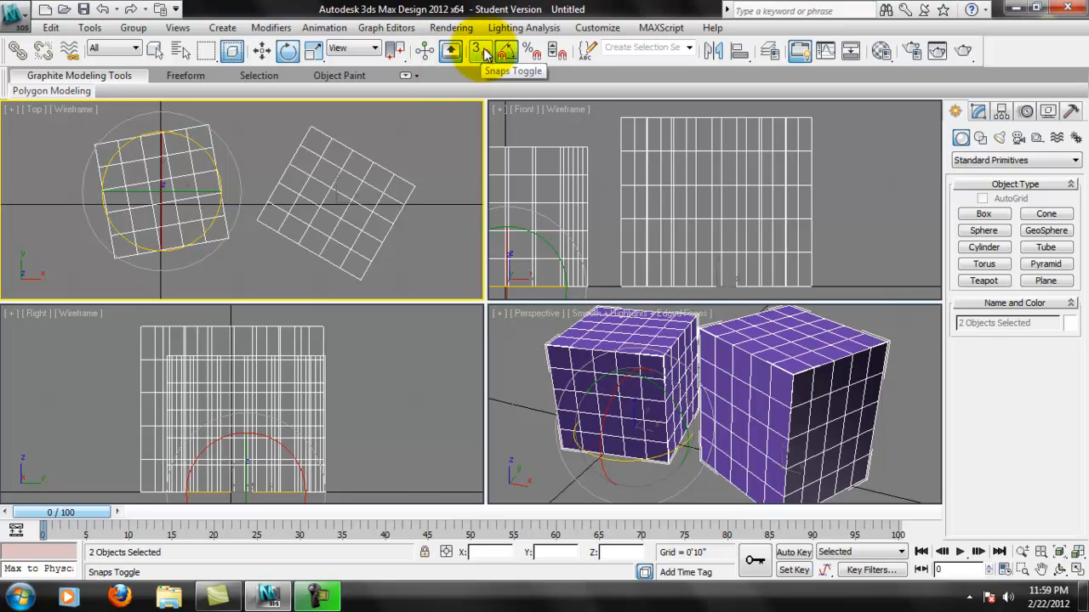
Step: Turn on 3D snapping and make the Top view active with both boxes still selected
drag(485, 55, 491, 94)
drag(481, 140, 482, 91)
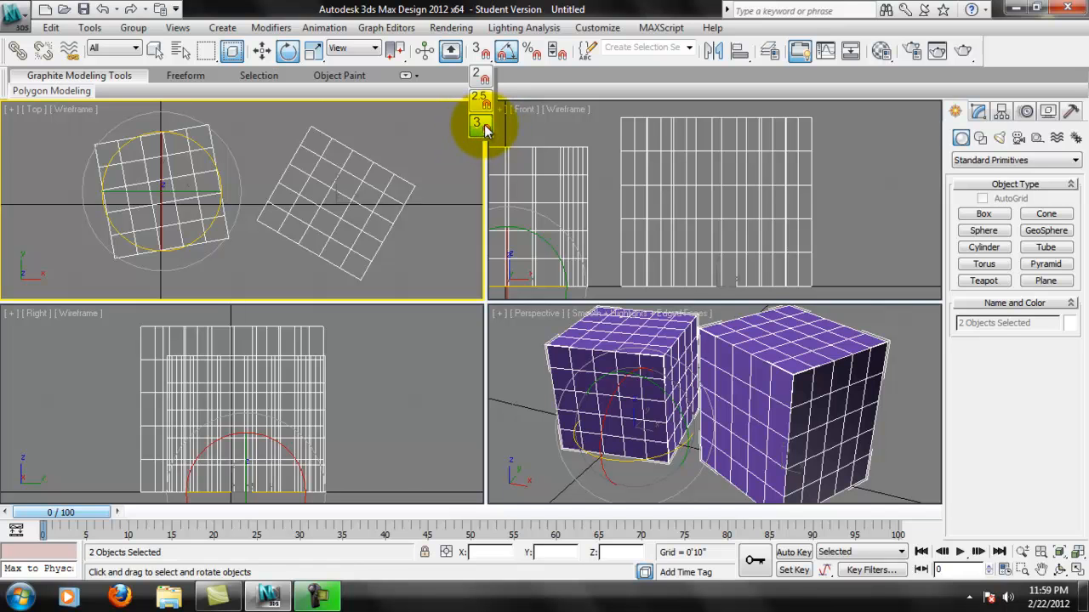
middle_drag(748, 389, 813, 360)
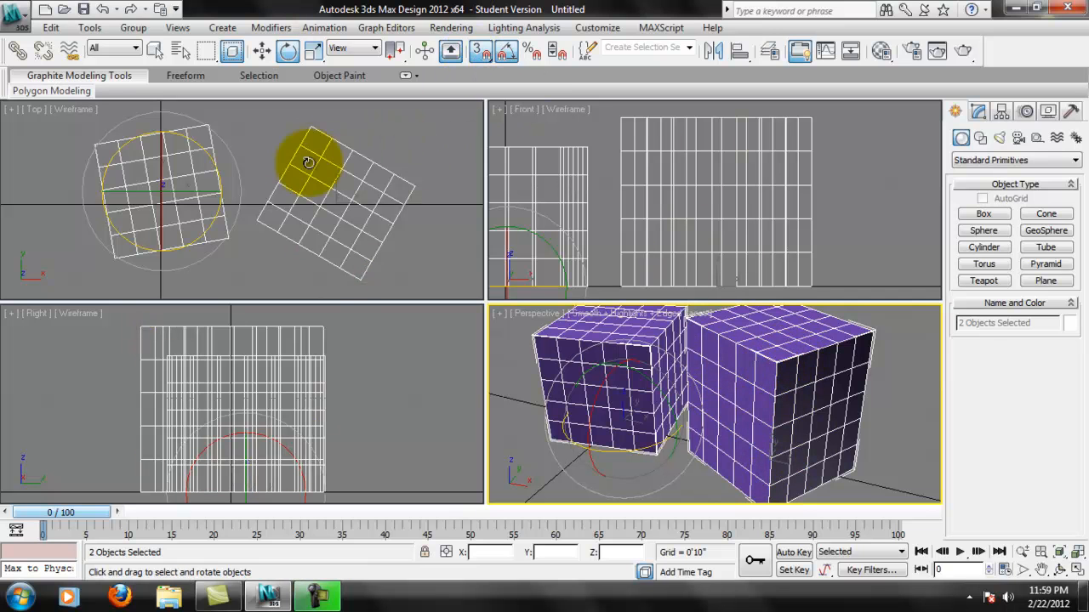
right_click(332, 176)
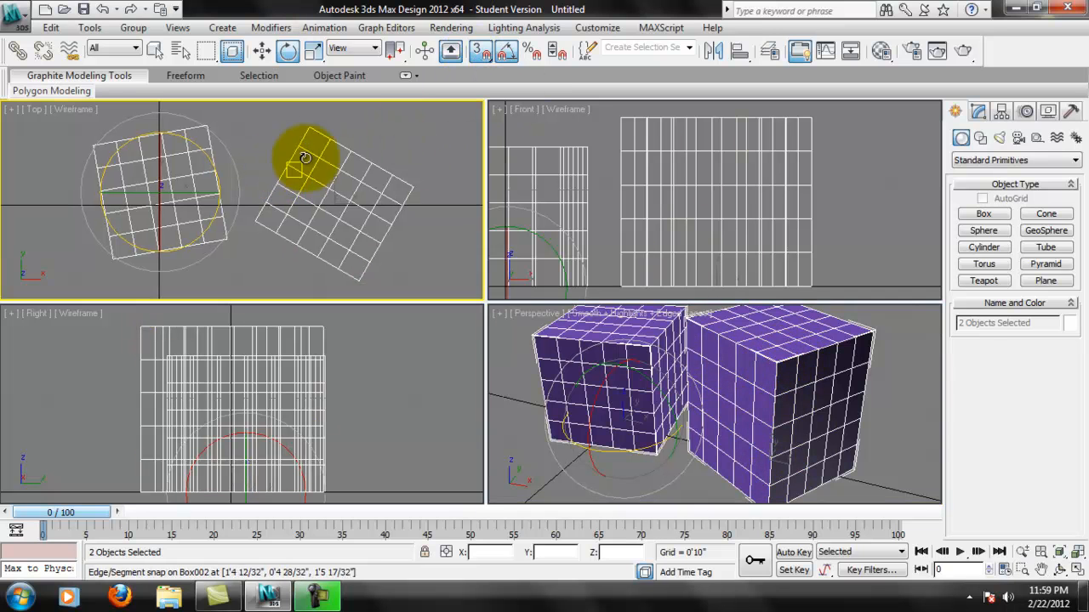
Step: Draw an open zigzag spline line with five corner points beside the second box in the Top view
click(981, 138)
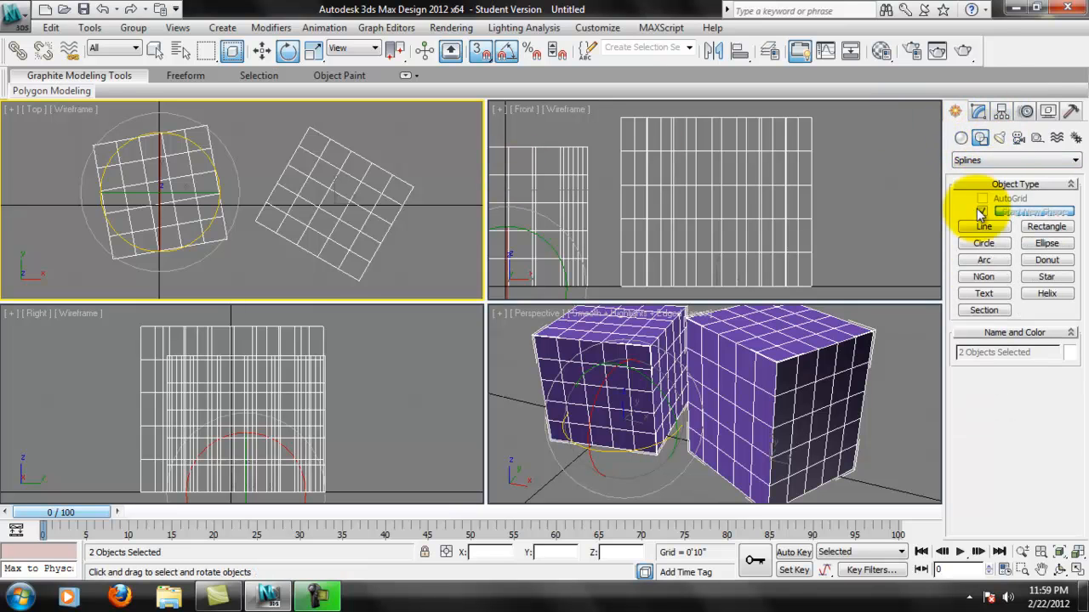
click(985, 227)
scroll(304, 187, down, 4)
click(282, 141)
click(350, 219)
click(420, 154)
click(432, 243)
click(471, 183)
right_click(475, 153)
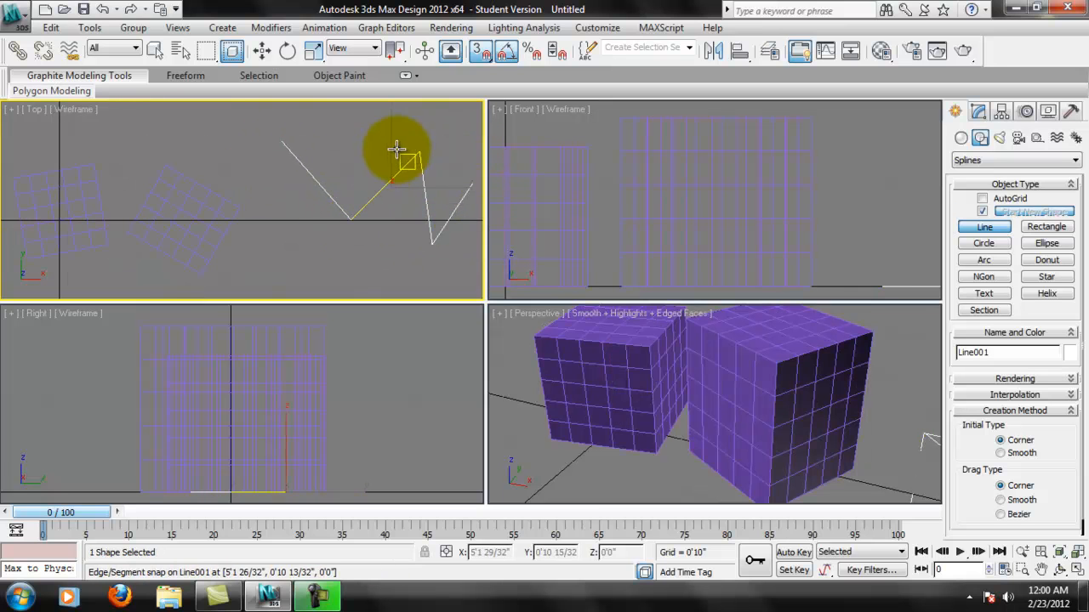
Step: Switch snapping to 2D and test it on the zigzag line in the Top view
drag(482, 62, 479, 75)
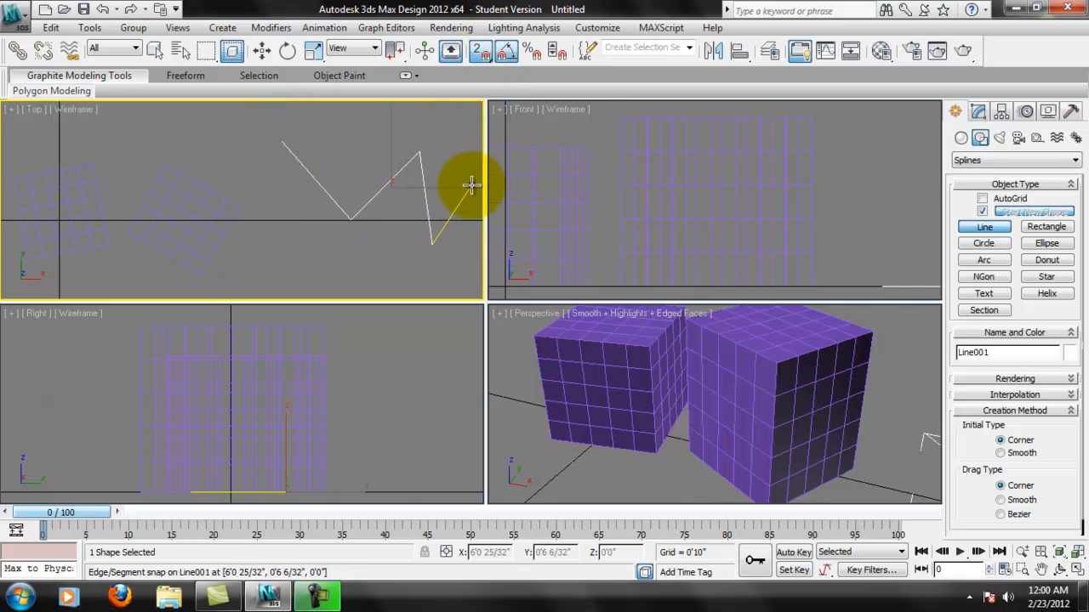
scroll(788, 389, down, 5)
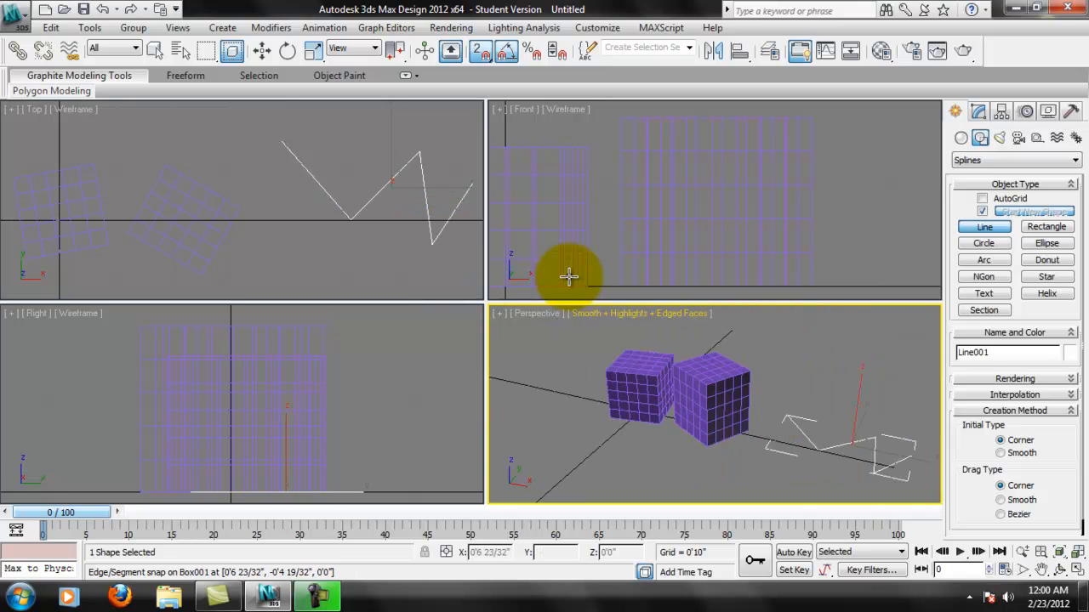
middle_drag(469, 195, 468, 198)
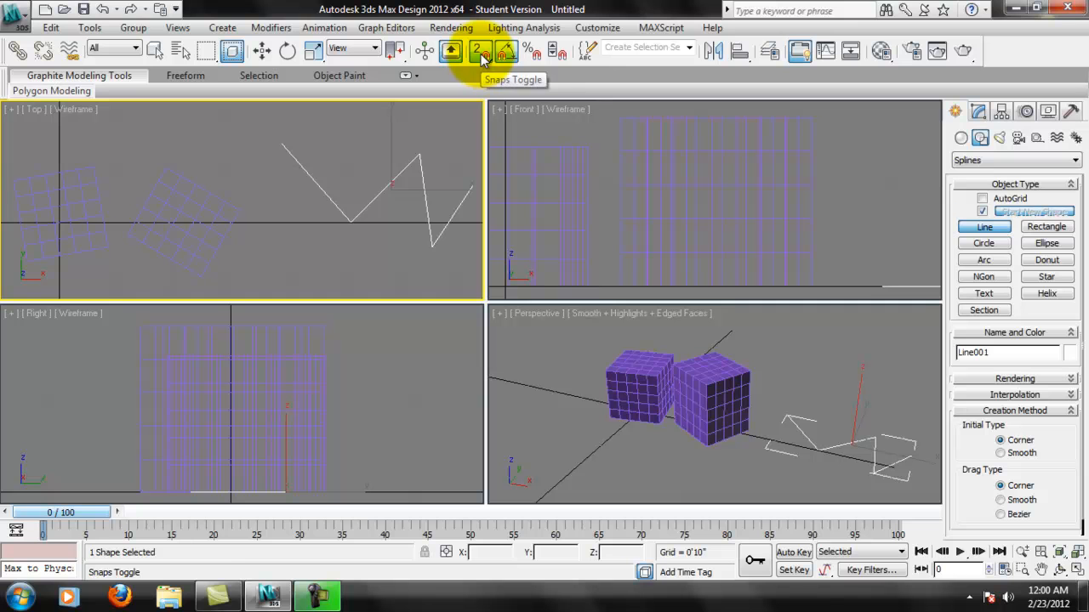
Step: Switch snapping to 2.5D and try a line starting from an edge of the second box in the Top view
drag(481, 57, 474, 92)
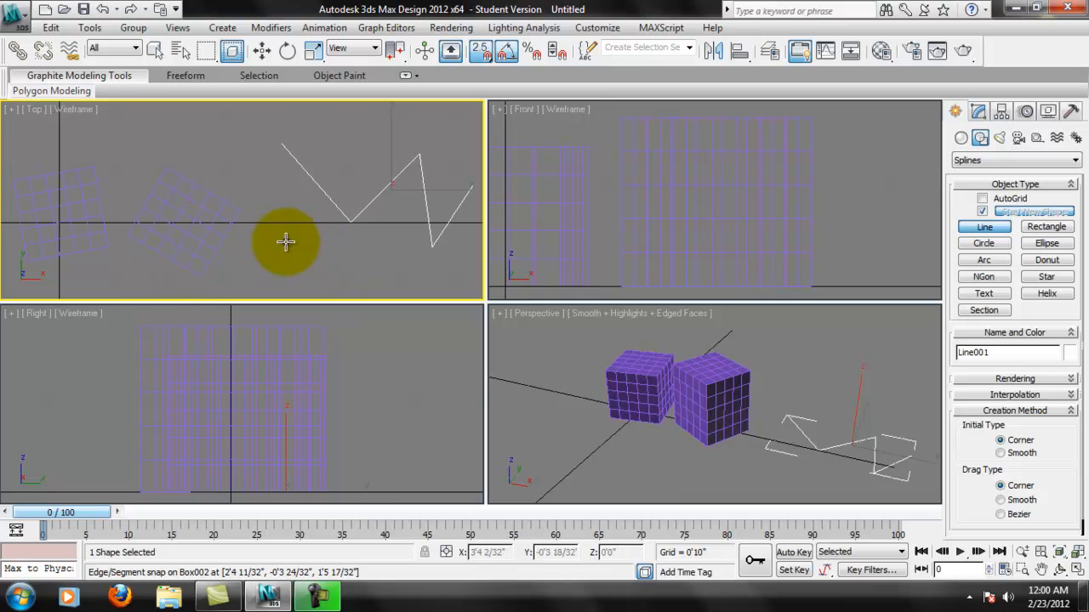
click(182, 207)
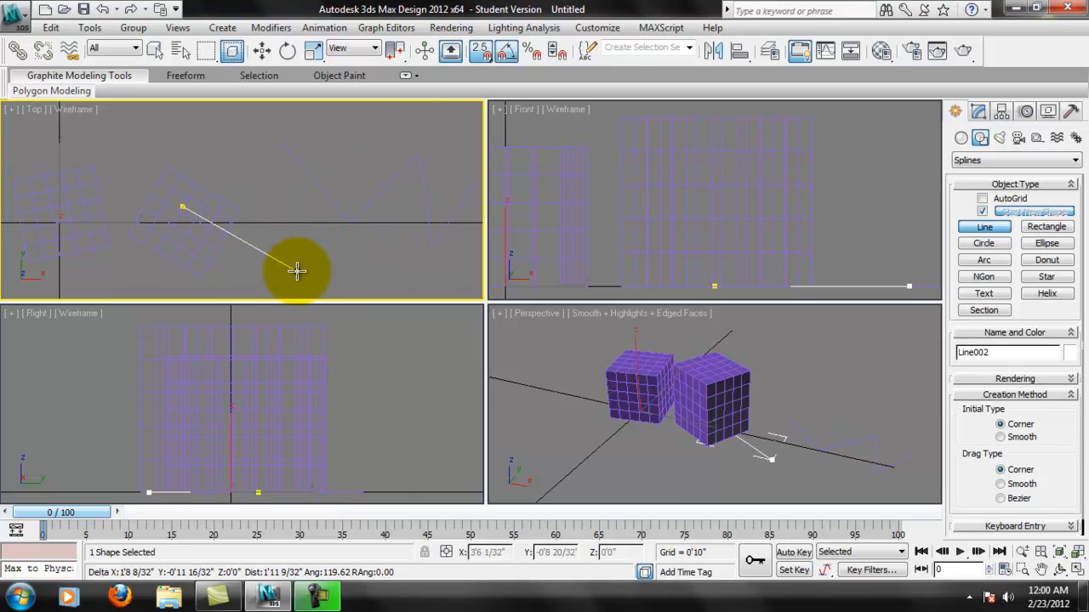
right_click(297, 271)
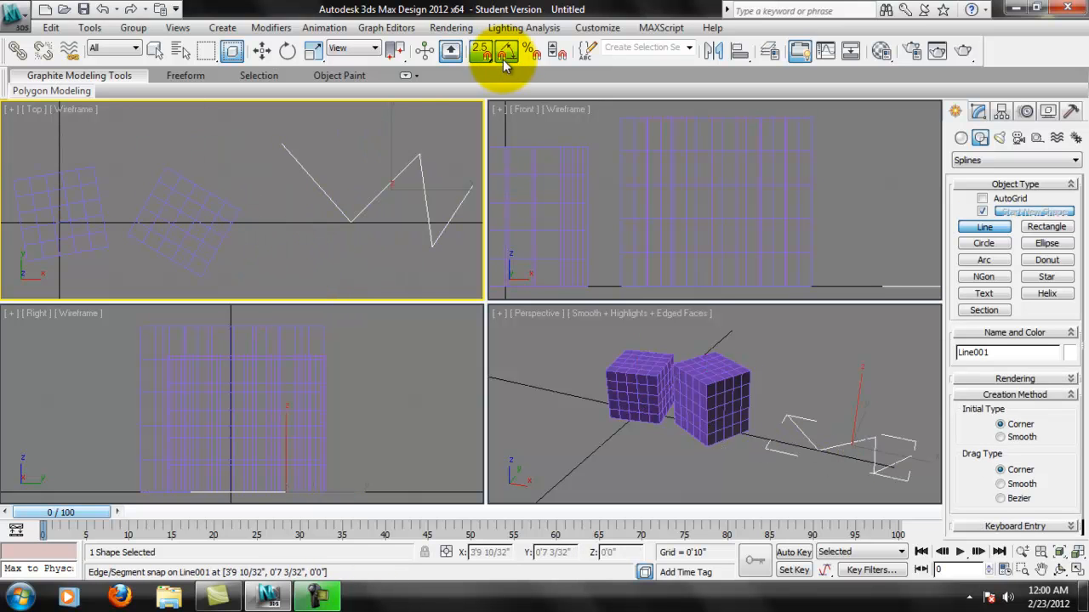
click(480, 49)
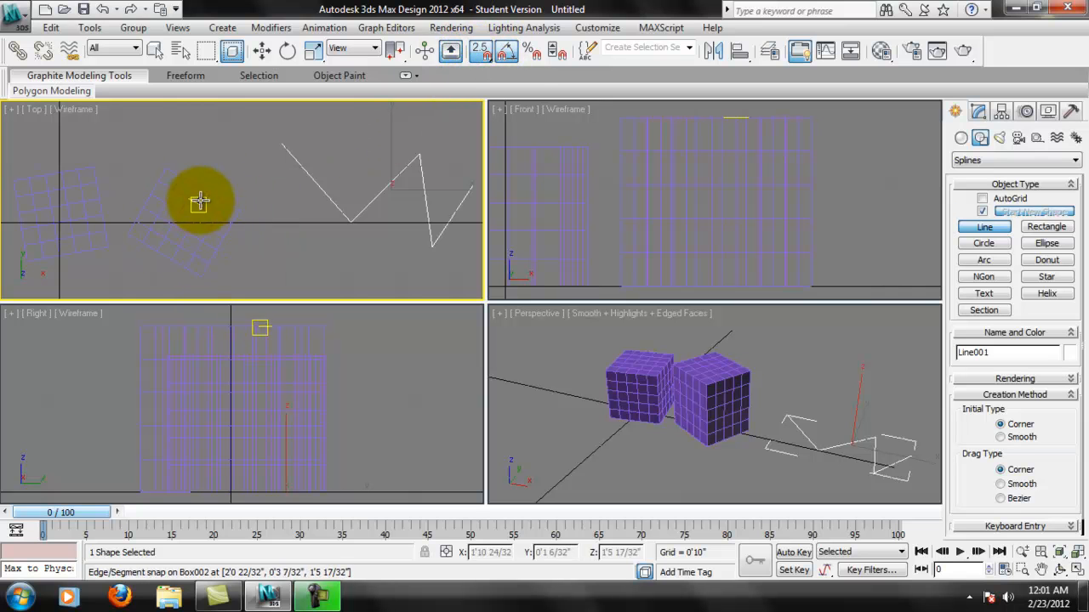
Step: Switch snapping back to 3D and try a line starting on the second box's top edge in the Top view
middle_drag(213, 231, 261, 207)
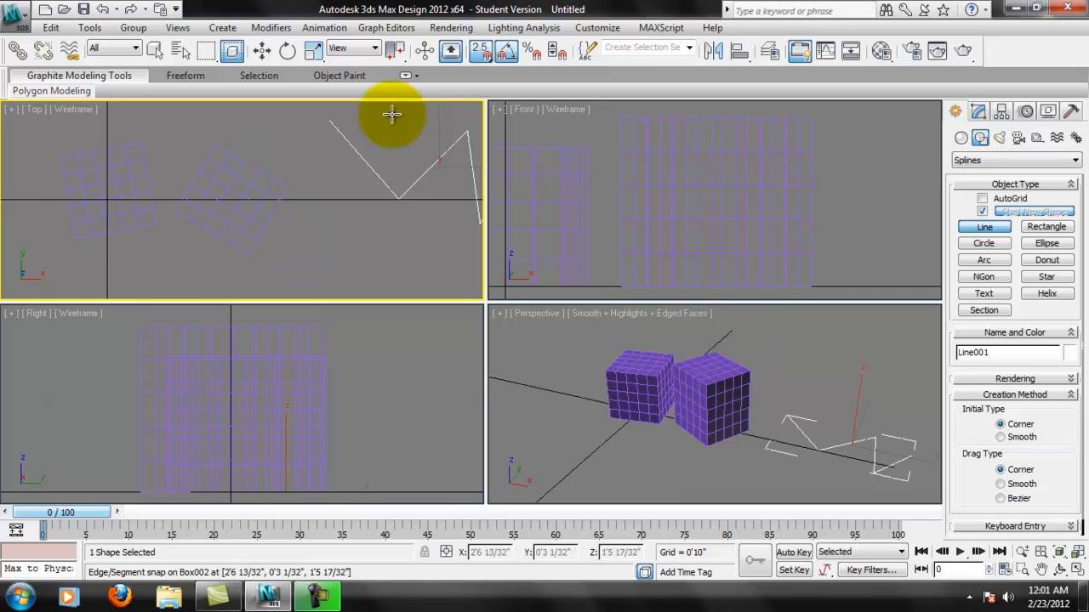
drag(483, 56, 478, 124)
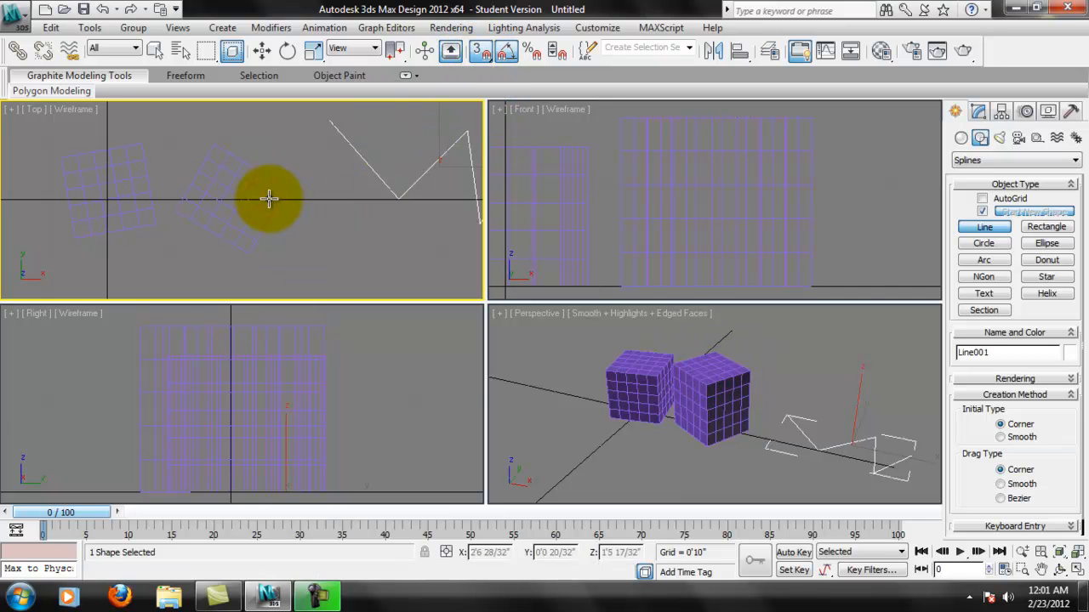
click(235, 194)
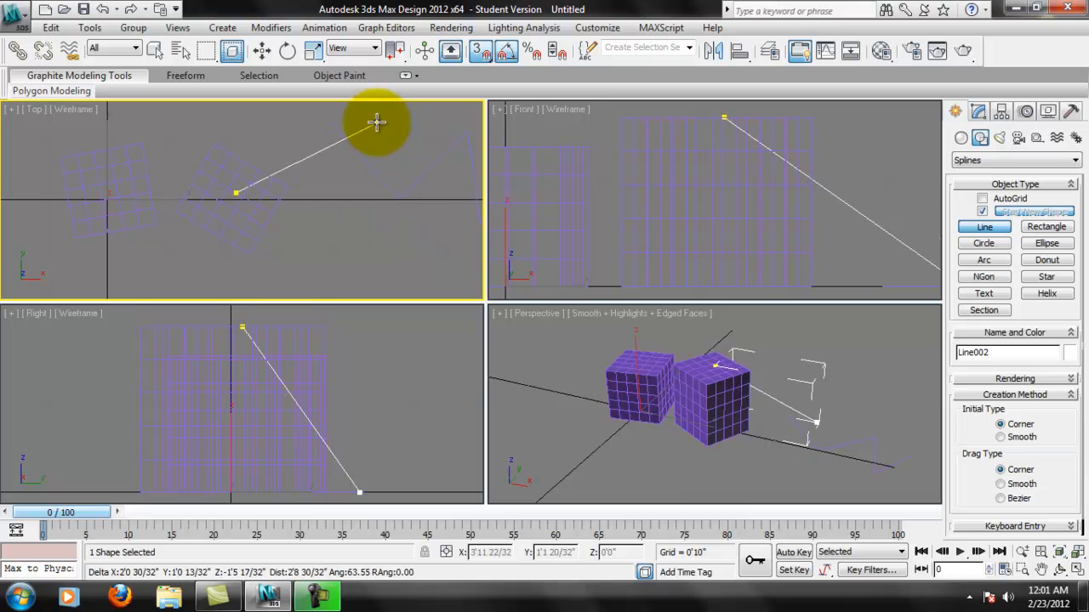
right_click(390, 248)
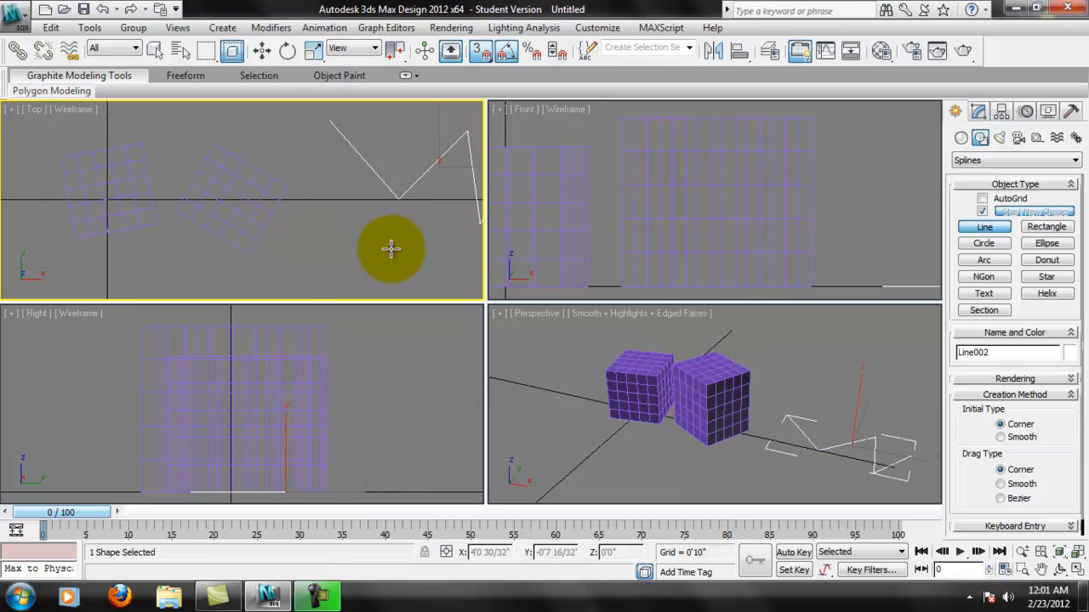
Step: Open the Grid and Snap Settings, move the dialog aside and review the available snap types
right_click(488, 54)
click(473, 252)
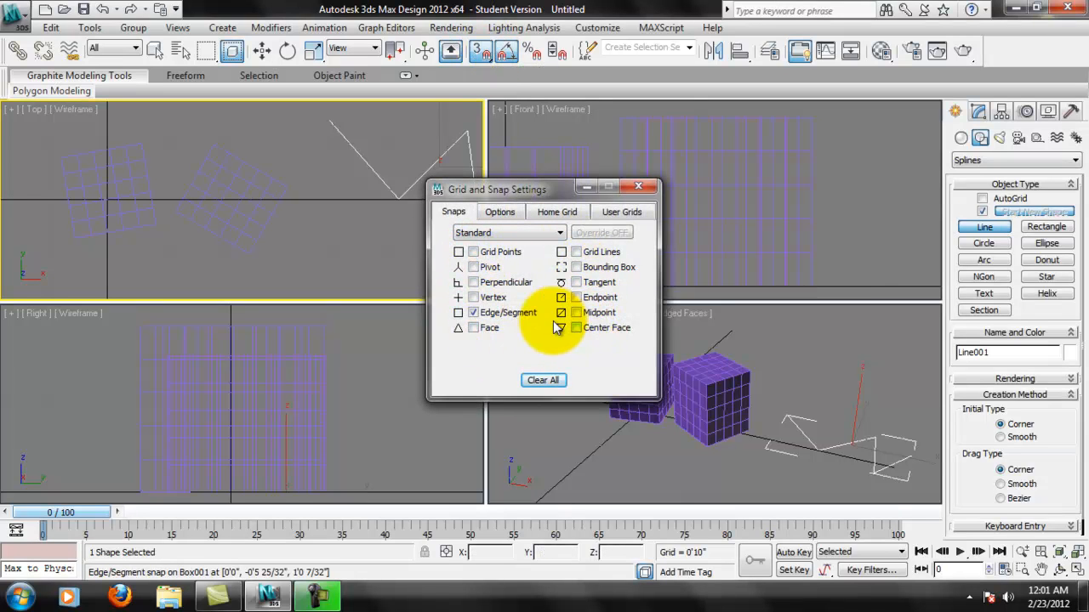
drag(547, 194, 537, 187)
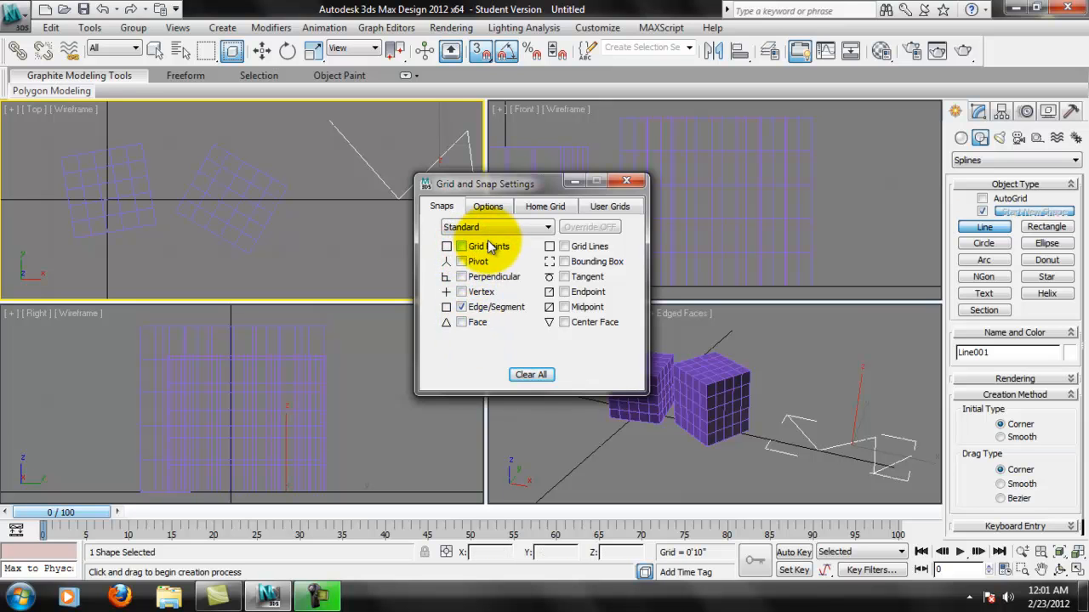
drag(511, 196, 515, 189)
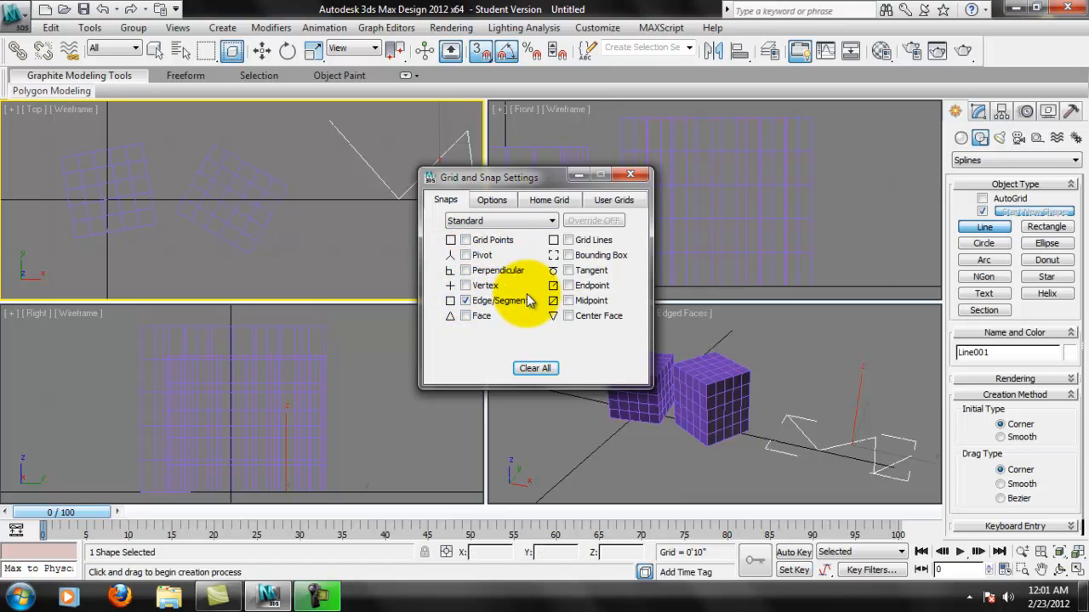
drag(547, 186, 332, 187)
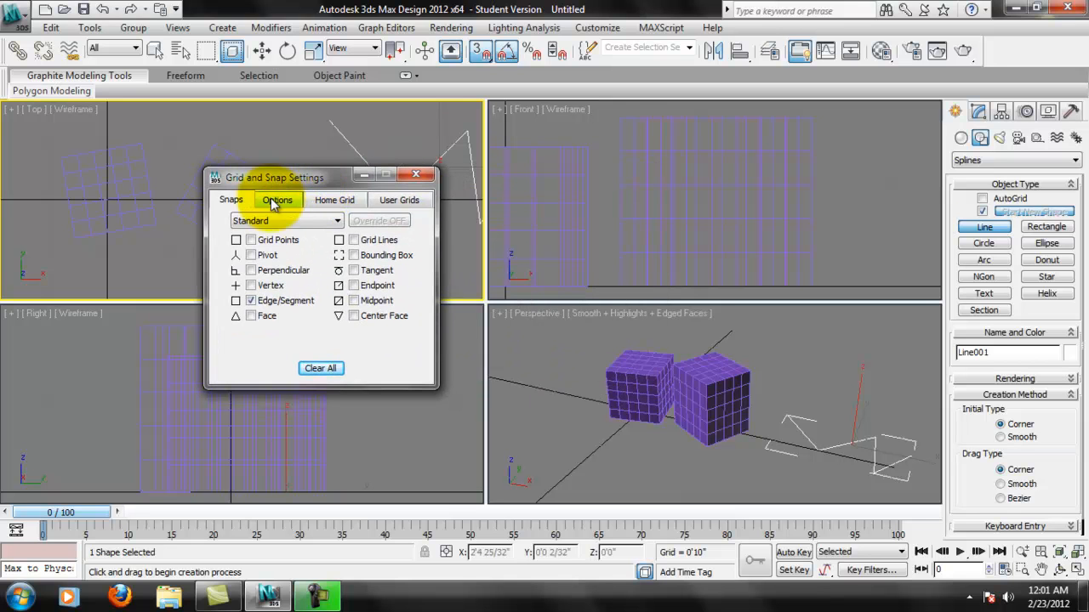
Step: Examine the home grid spacing and user grid options, and close the Grid and Snap Settings
click(336, 201)
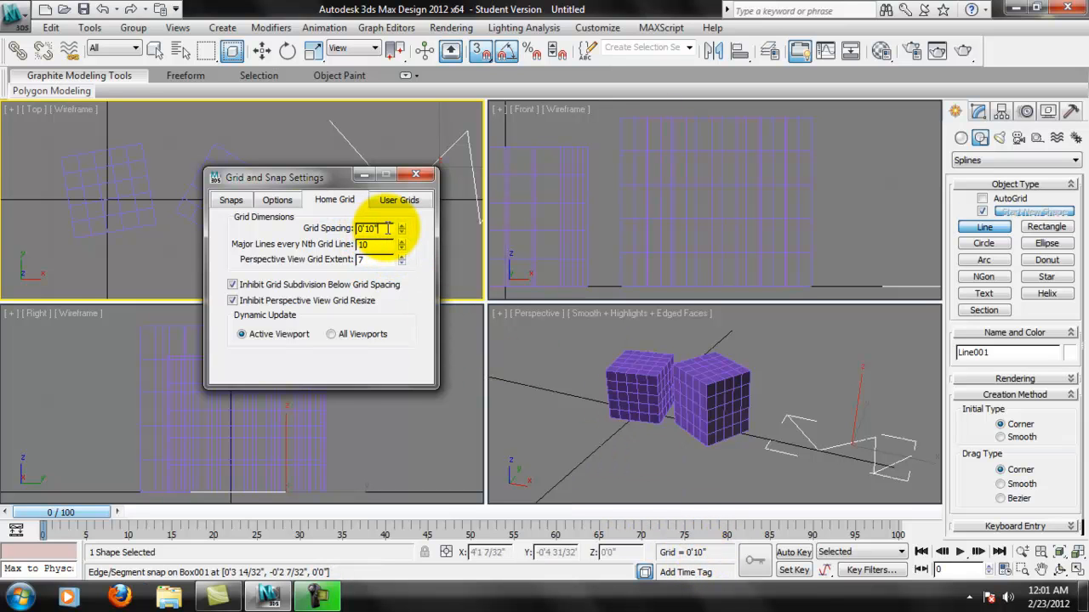
drag(388, 228, 34, 391)
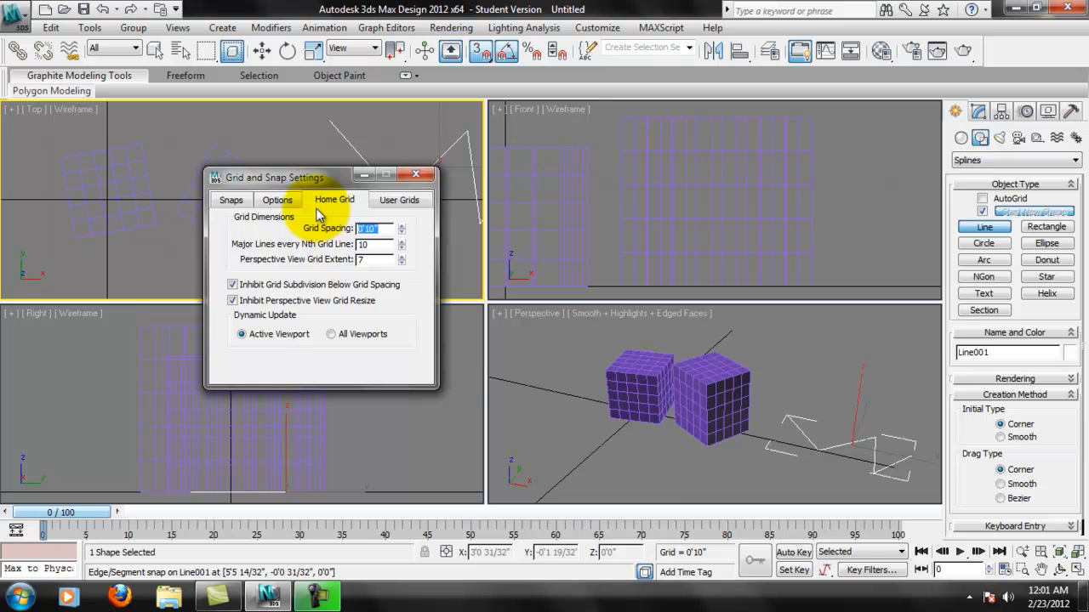
click(396, 200)
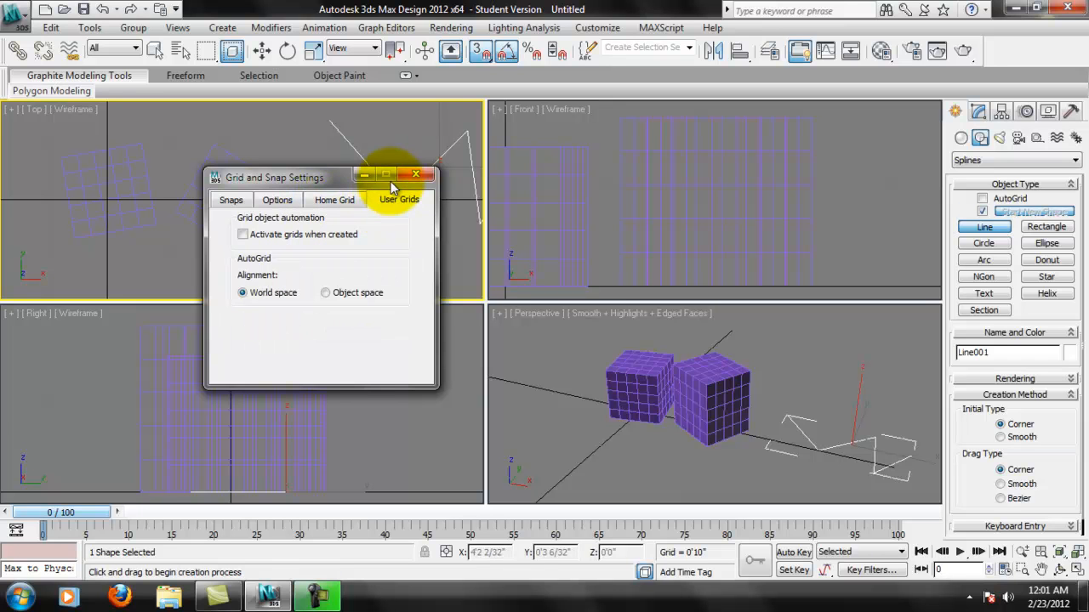
click(351, 199)
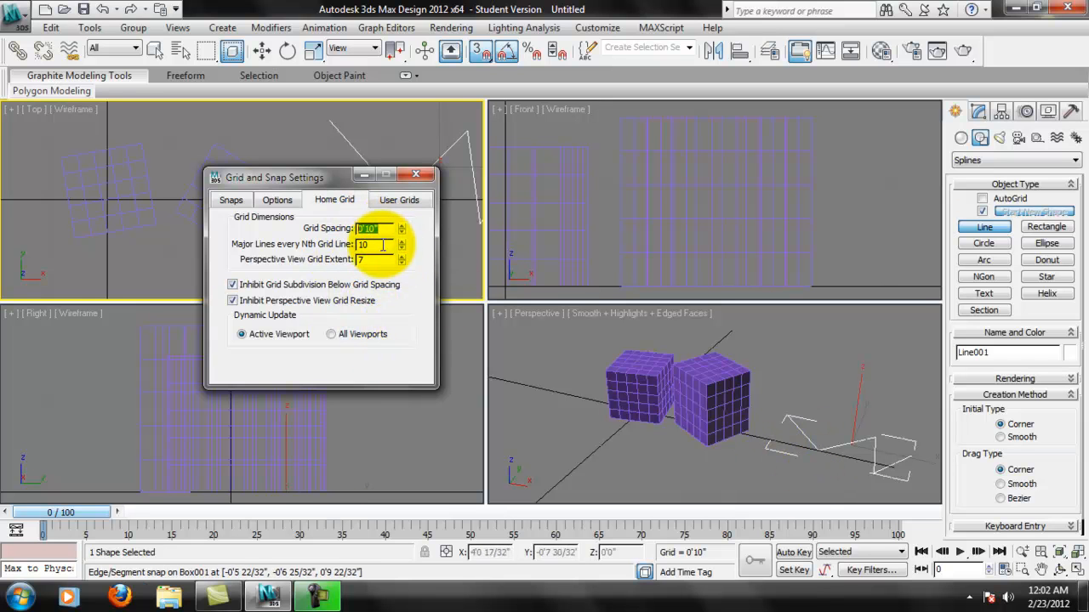
click(416, 175)
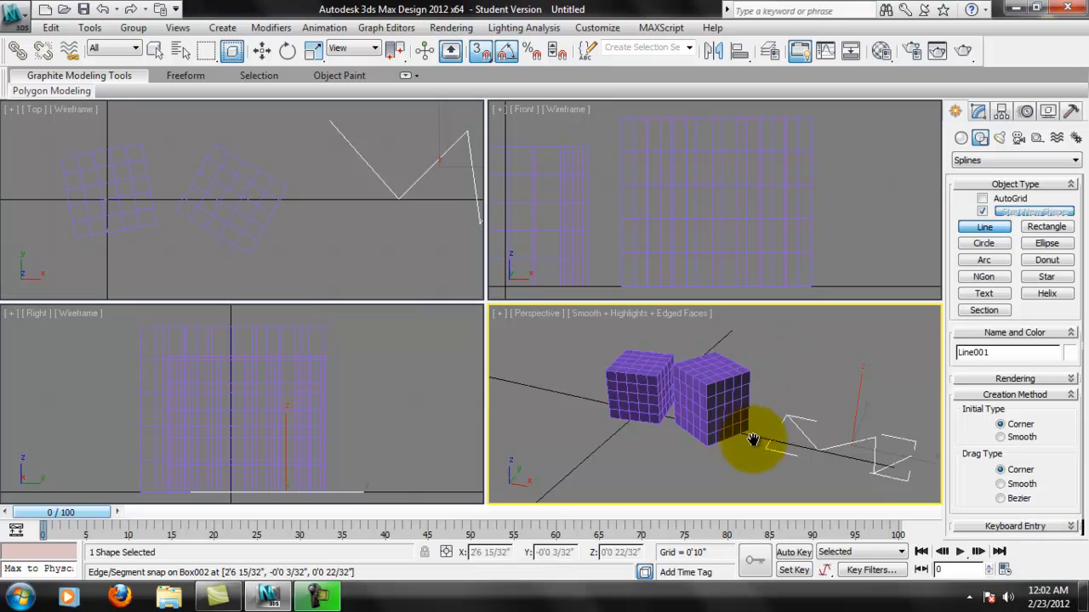
Step: Turn off 3D snapping and try a line starting on the second box's top face in the Perspective view
scroll(791, 437, up, 2)
scroll(791, 437, up, 4)
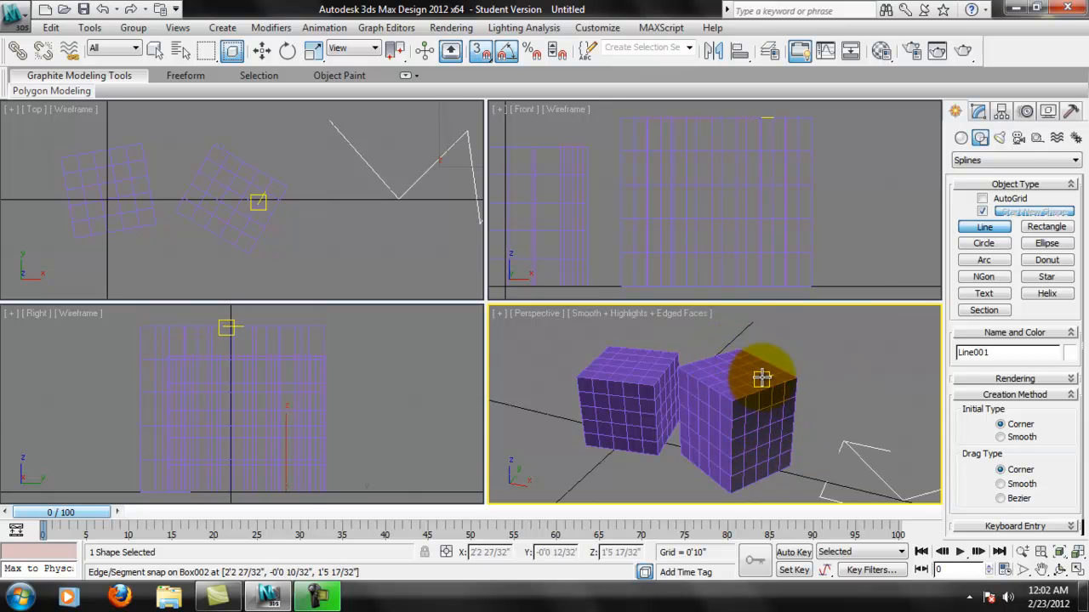
click(483, 55)
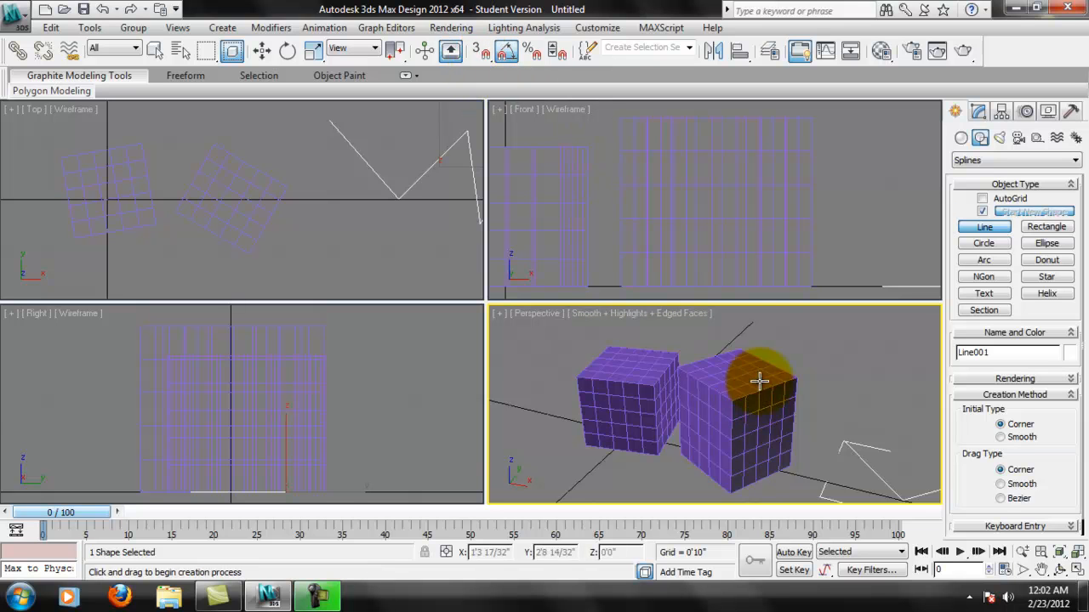
middle_drag(736, 390, 728, 387)
click(727, 387)
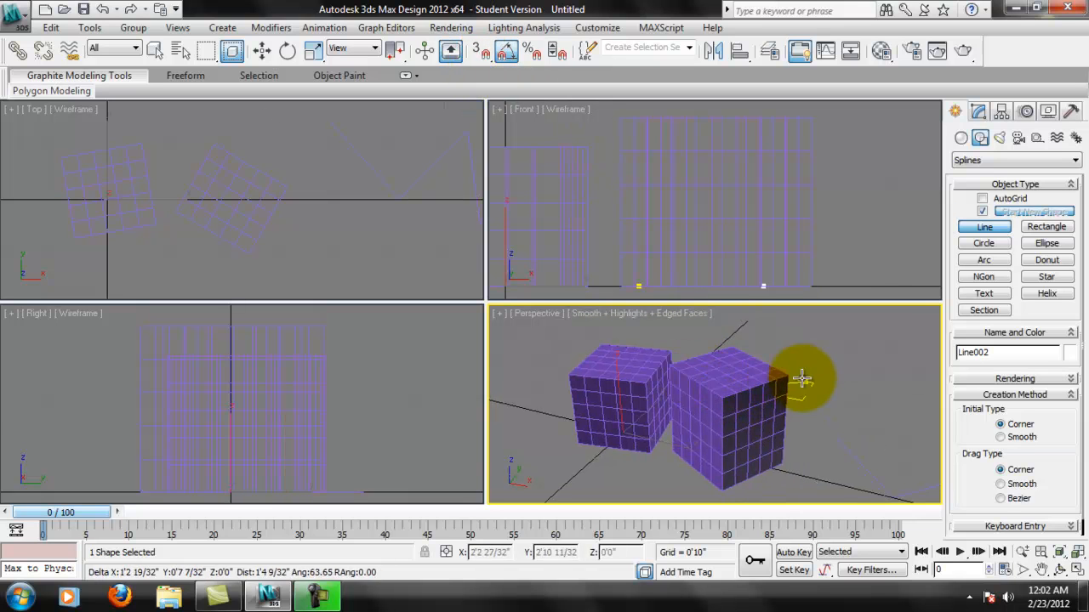
right_click(717, 371)
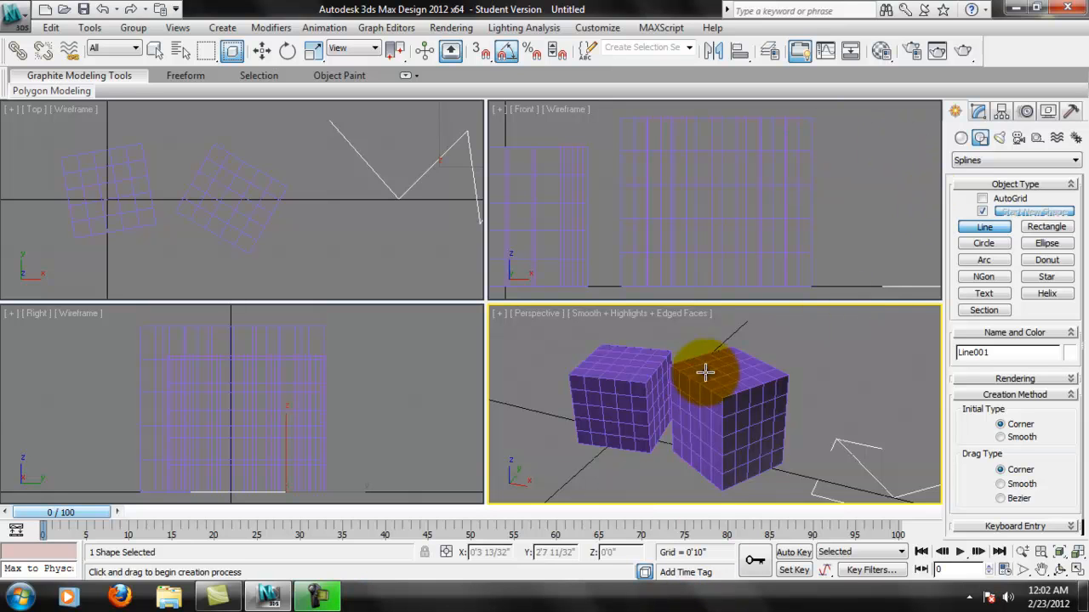
Step: Restart the Line tool with 3D snapping on, draw from an edge on the second box's top, and finish the line with snapping off
click(984, 227)
key(s)
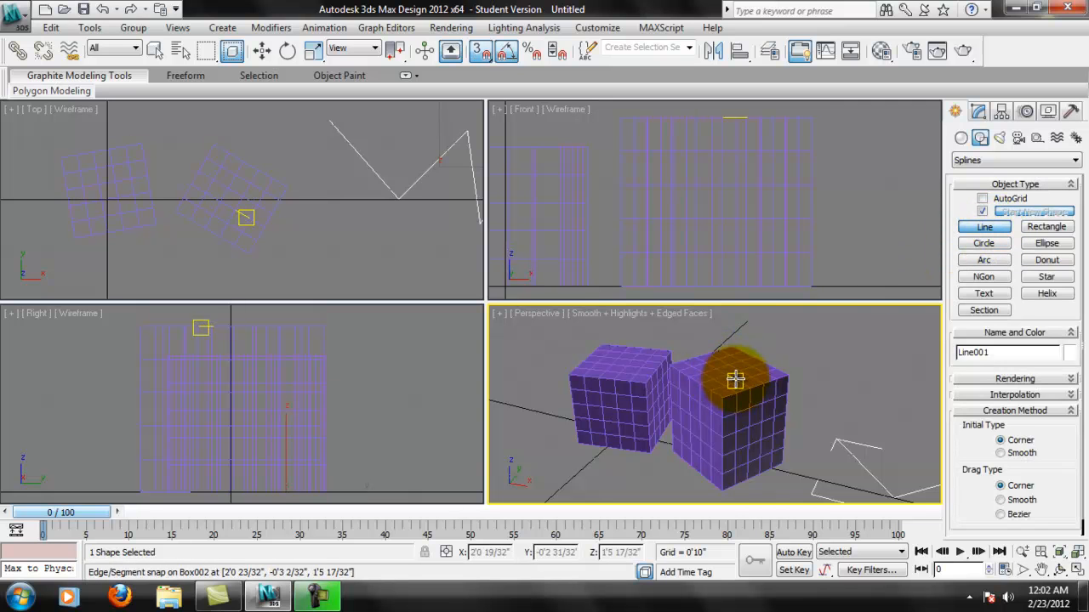
click(735, 377)
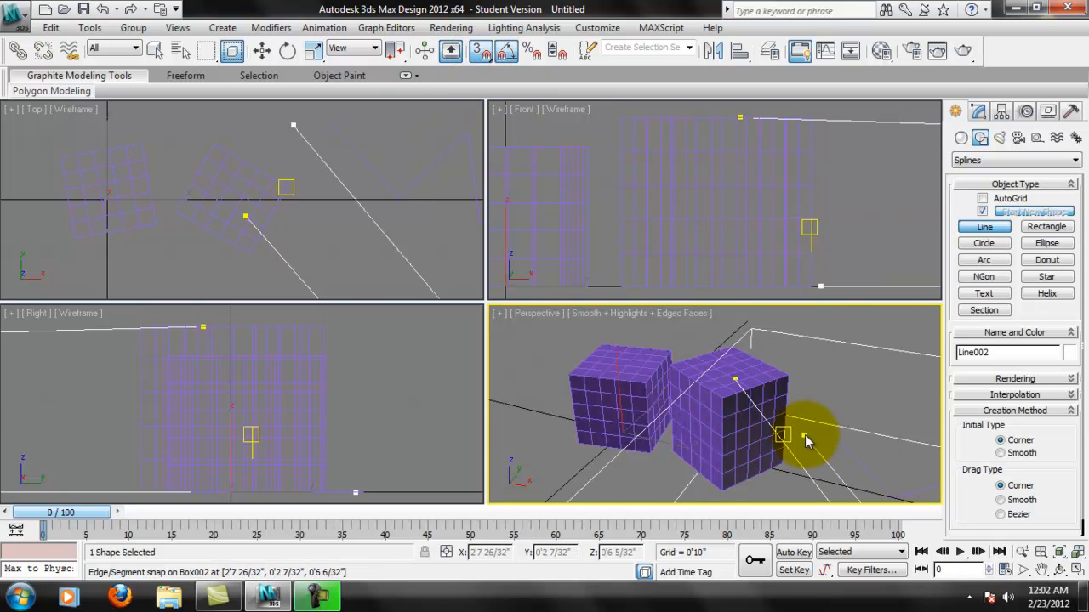
click(505, 53)
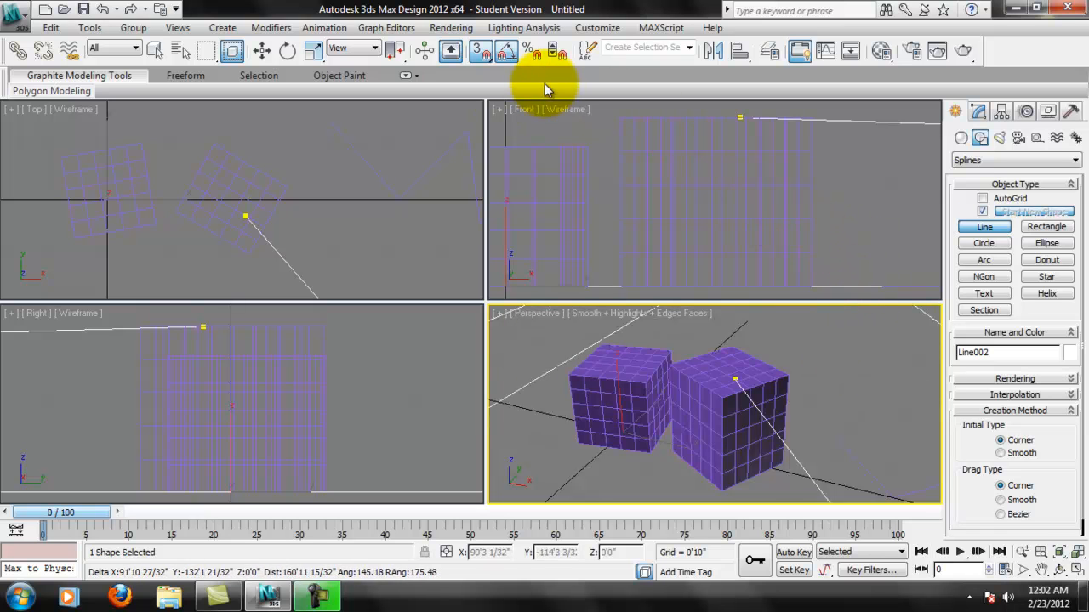
click(481, 50)
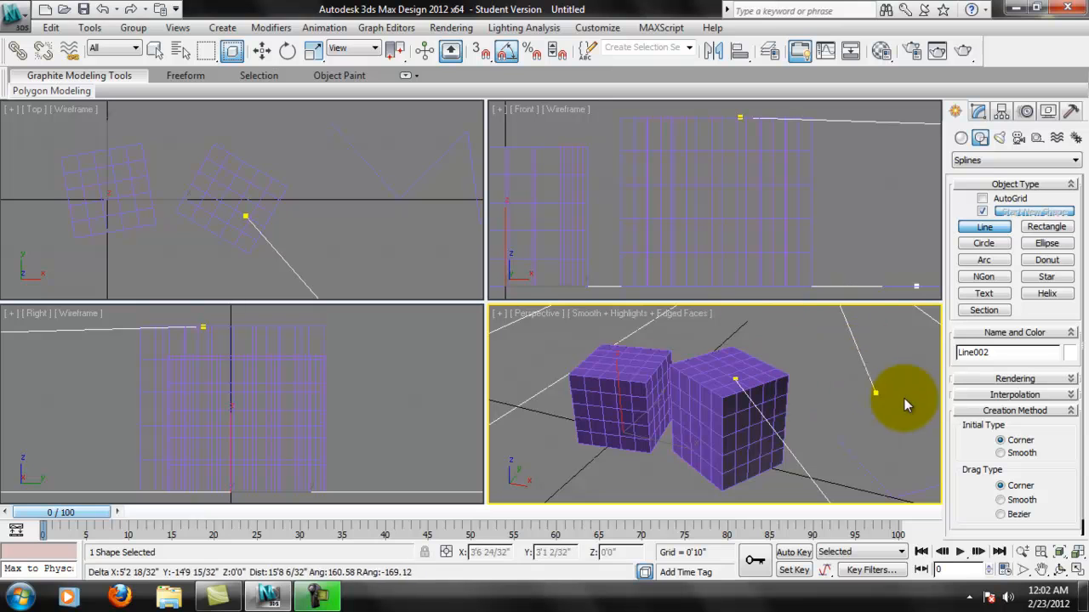
right_click(829, 404)
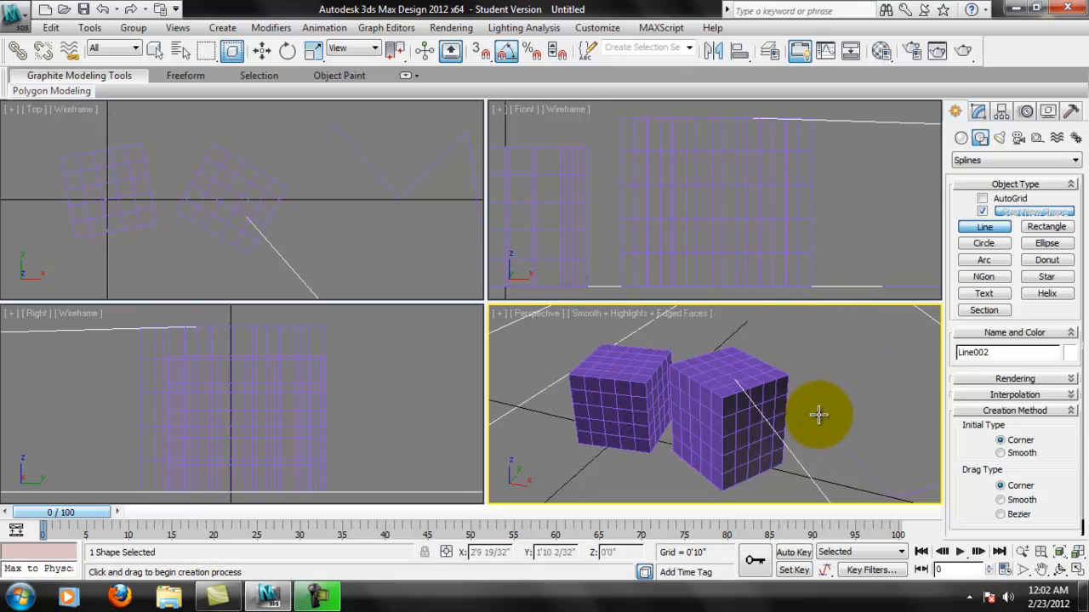
Step: Delete the stray line that starts on top of the second box
scroll(791, 404, down, 3)
scroll(784, 442, down, 5)
middle_drag(787, 464, 785, 391)
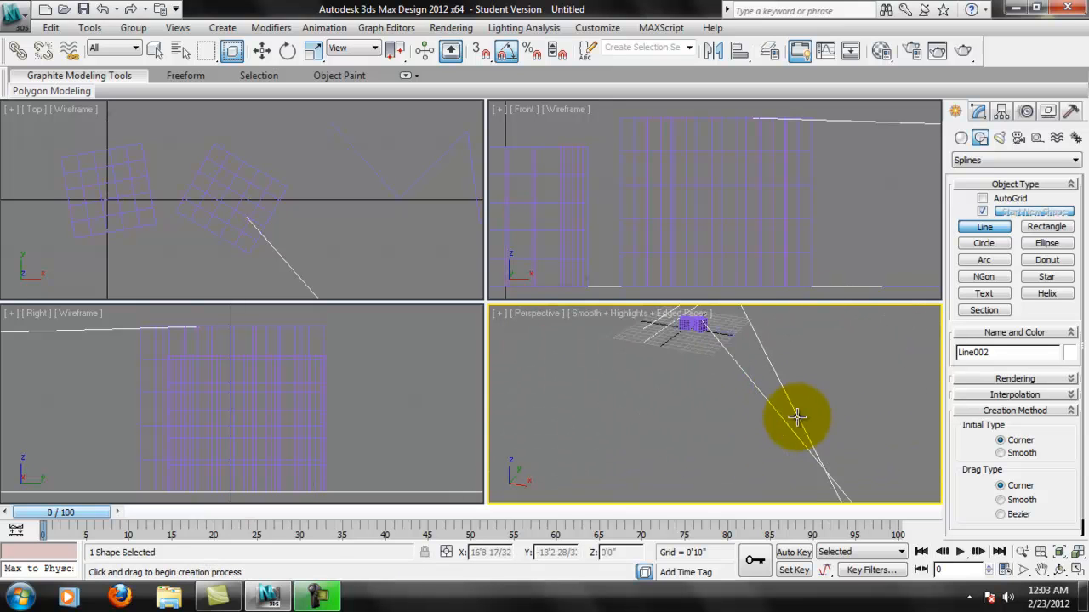
key(Delete)
middle_drag(706, 343, 726, 394)
scroll(725, 395, up, 5)
middle_drag(729, 355, 753, 438)
scroll(753, 438, up, 4)
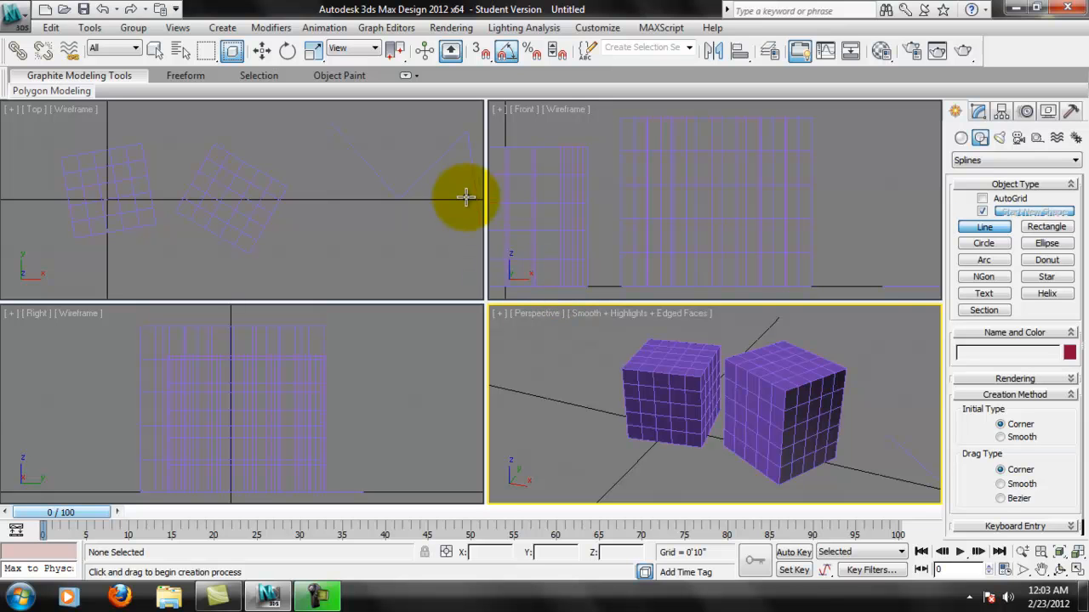
middle_drag(790, 224, 873, 214)
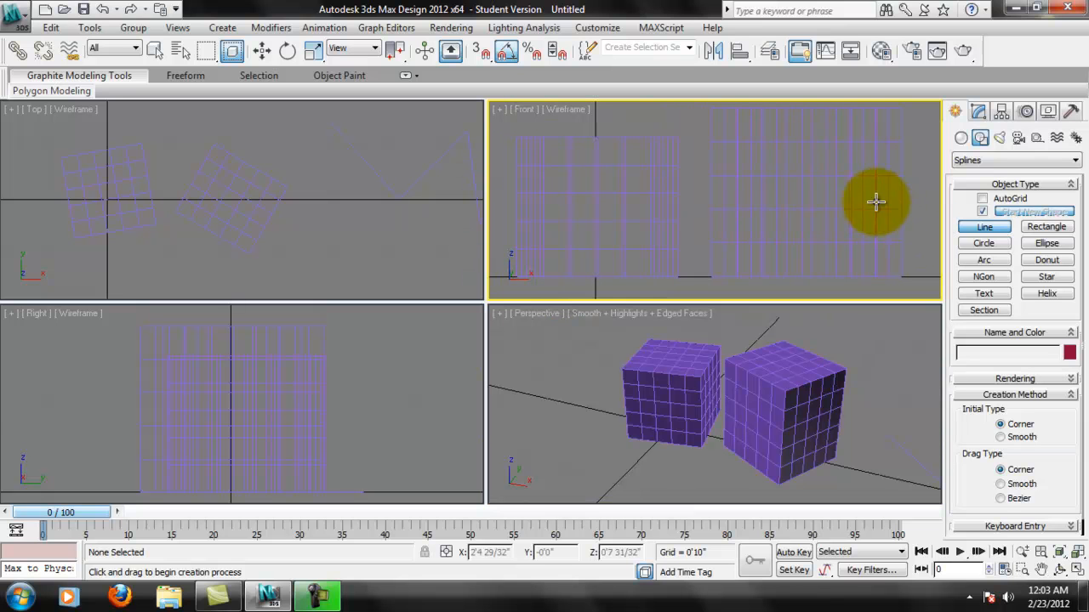
Step: Open the keyboard shortcut settings in Customize User Interface and find the Snap commands in the action list
click(622, 29)
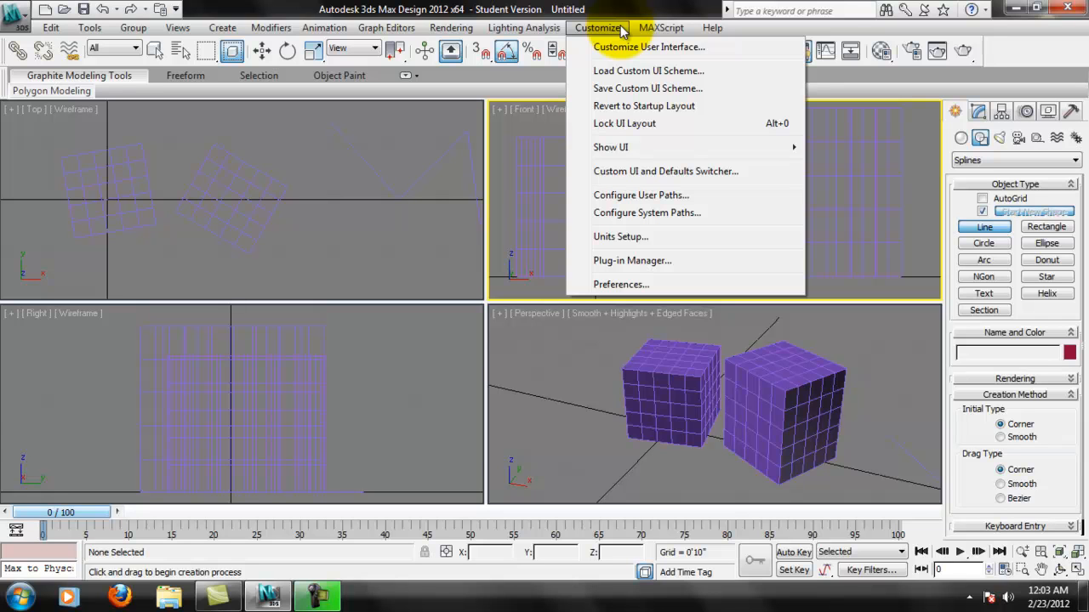
click(626, 45)
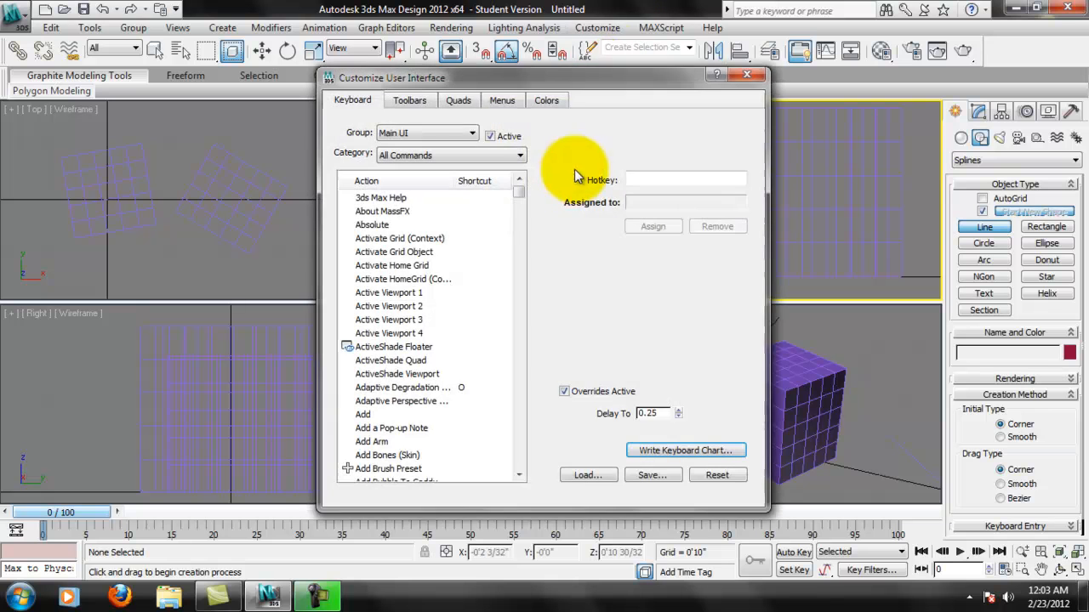
drag(560, 78, 507, 66)
mouse_move(402, 72)
mouse_down()
mouse_move(385, 63)
mouse_move(419, 60)
mouse_up()
drag(480, 169, 490, 379)
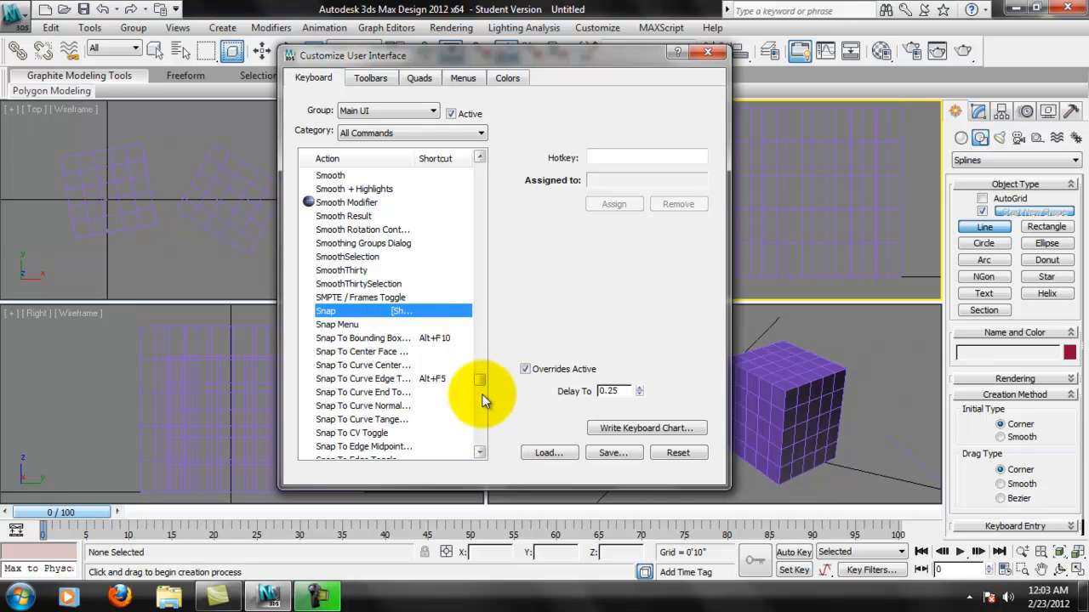
Step: Check the hotkey entry for the Snap Menu and Snap actions without assigning a shortcut
drag(387, 216, 336, 324)
click(620, 158)
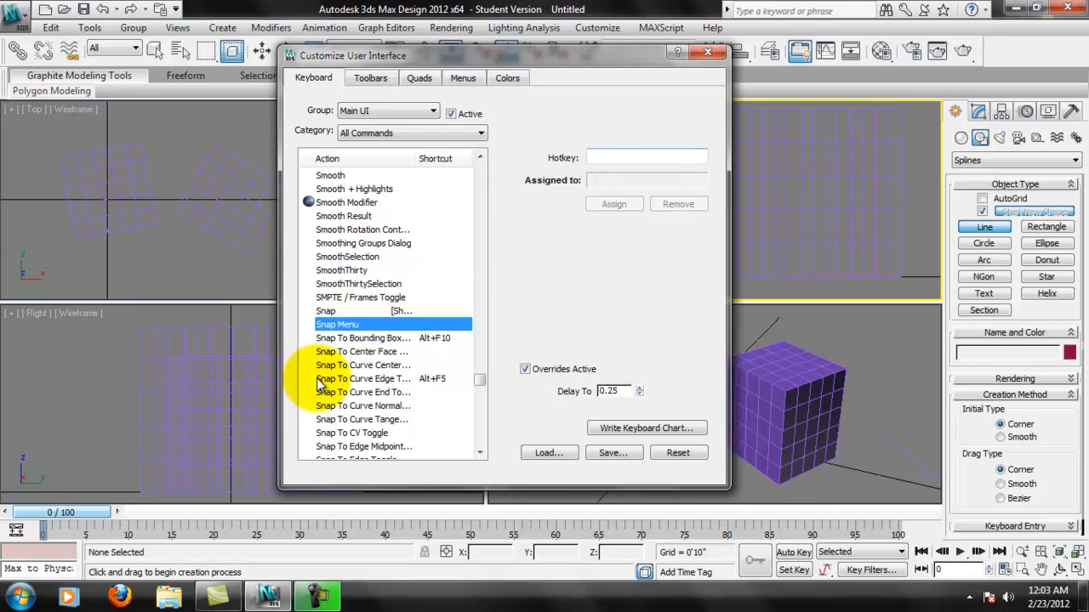
click(336, 311)
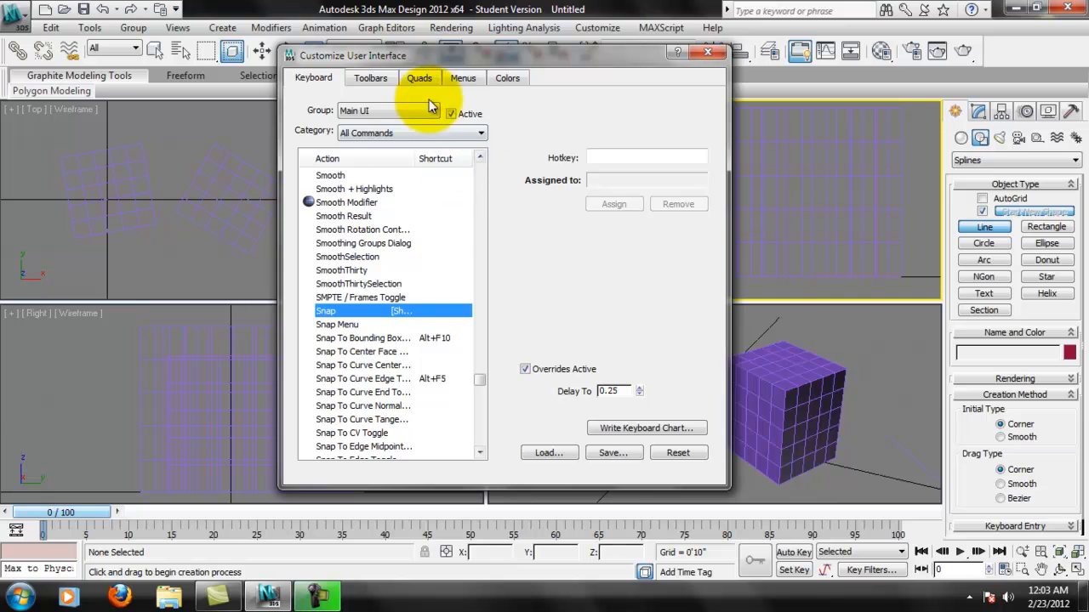
click(598, 156)
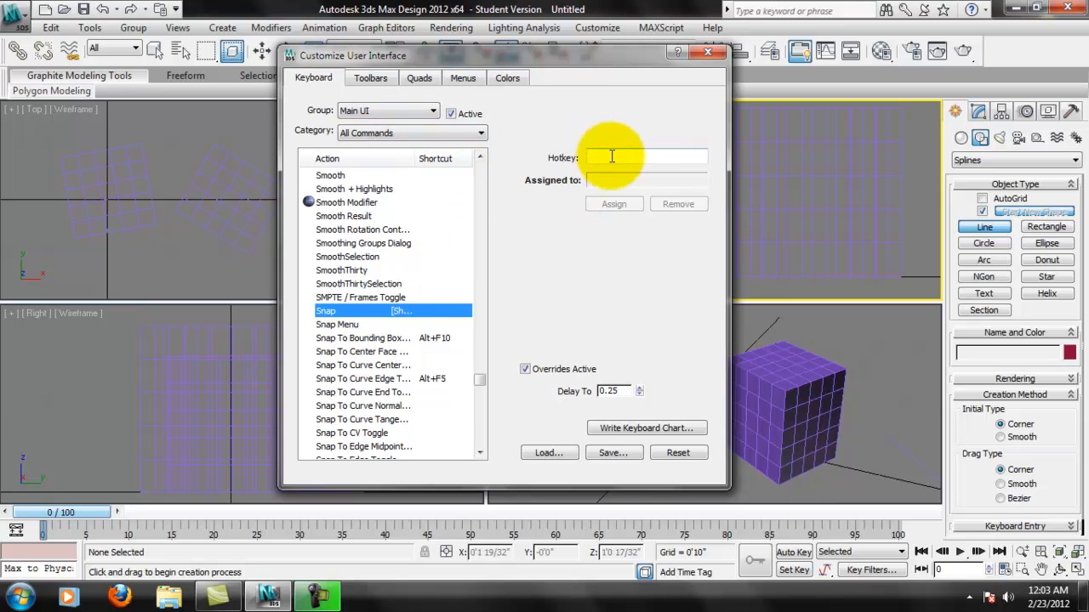
Step: Look at the option to write a keyboard chart to a text file, cancel the save, and close Customize User Interface
click(646, 428)
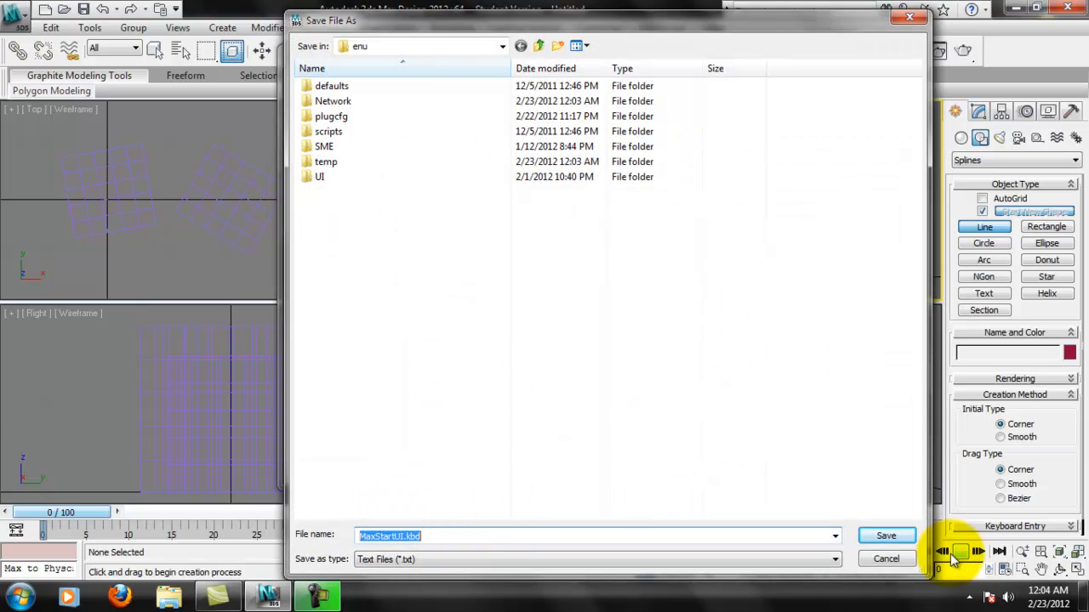
click(886, 559)
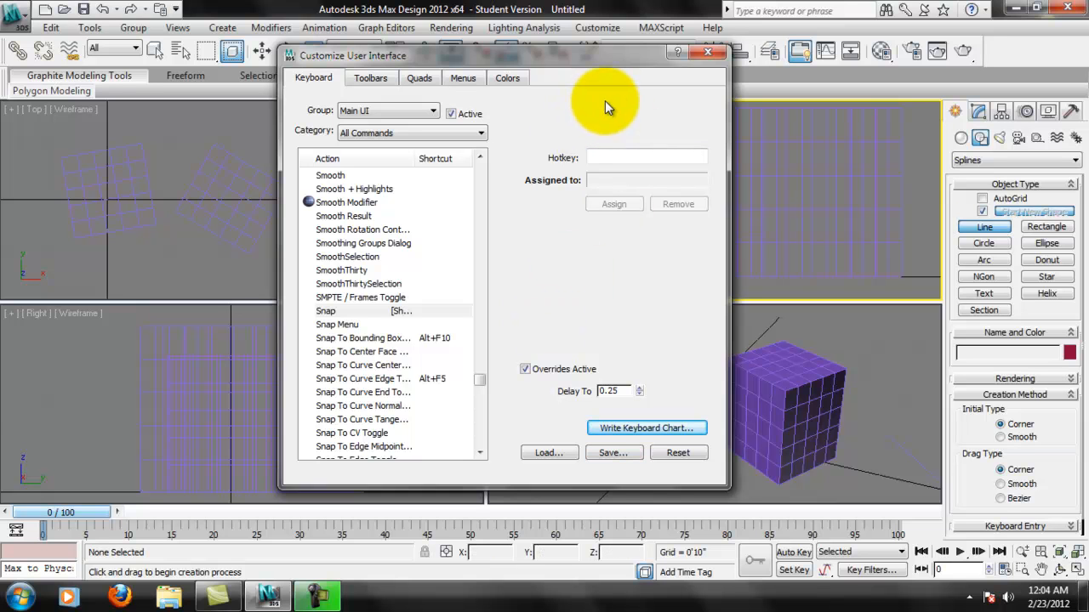
click(709, 54)
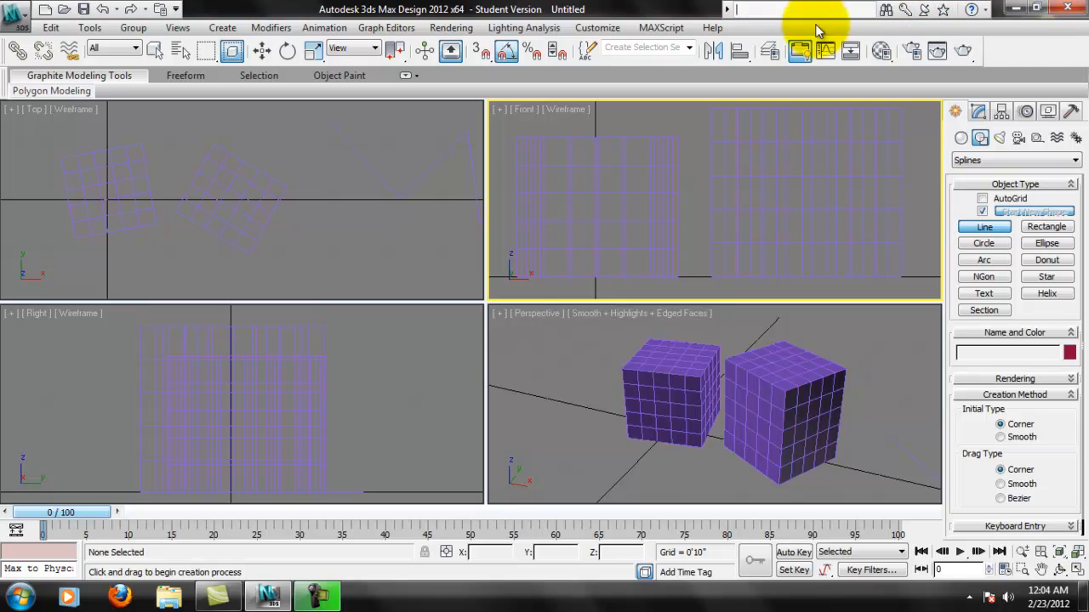
click(818, 11)
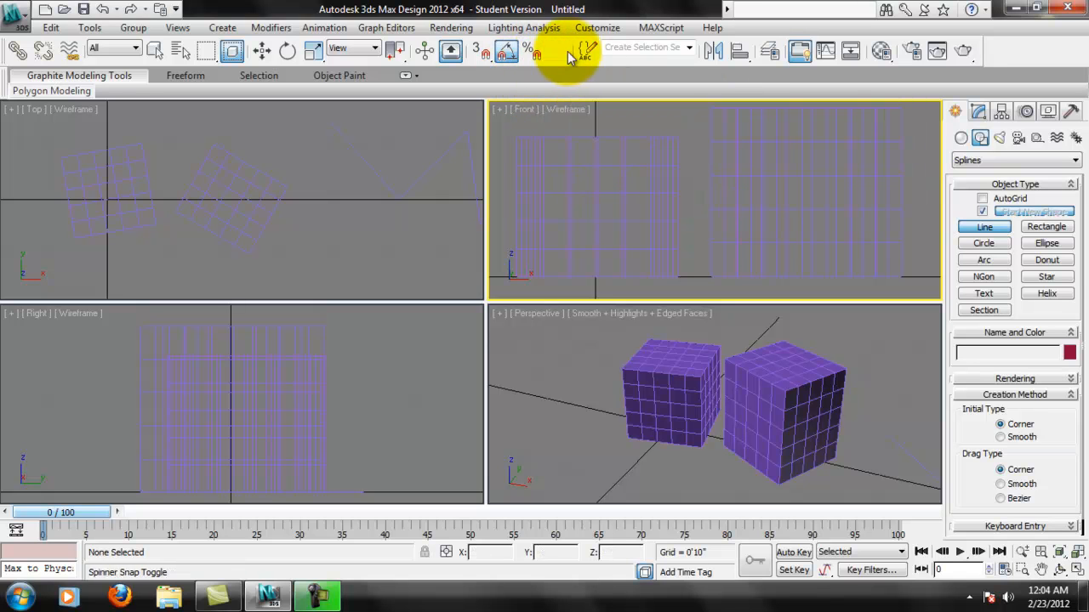
click(694, 45)
click(695, 45)
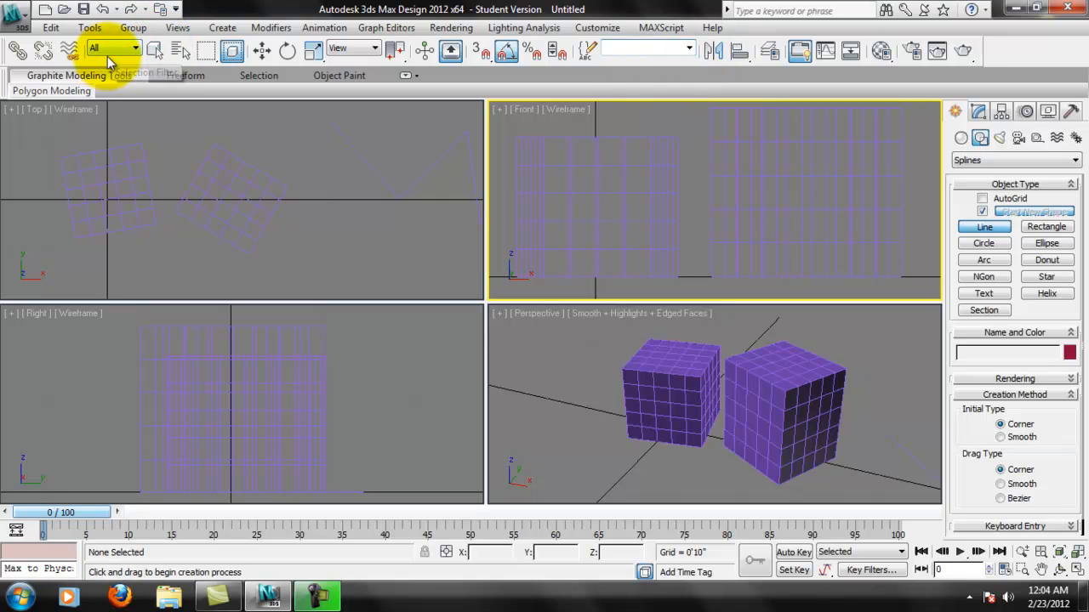
Step: Review the selection filter options and limit selection to Shapes
click(135, 49)
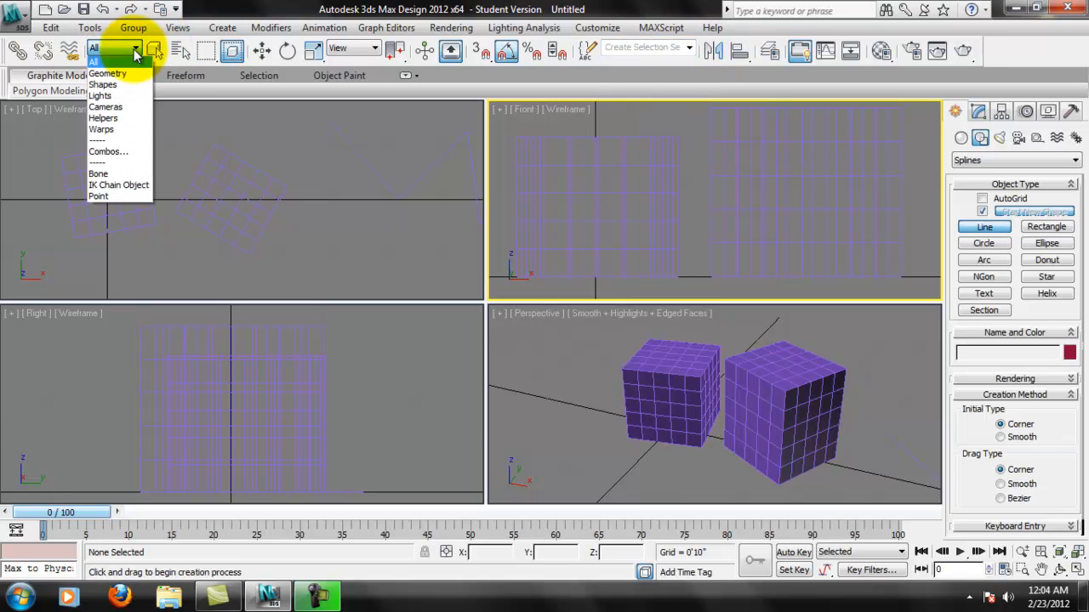
click(136, 48)
click(135, 49)
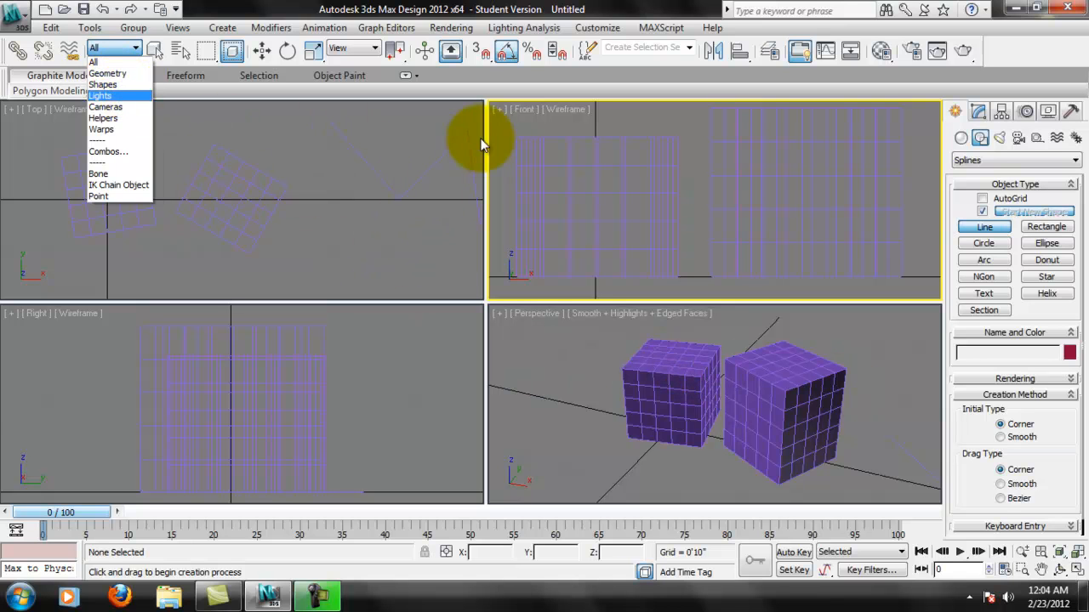
click(102, 84)
scroll(169, 219, down, 3)
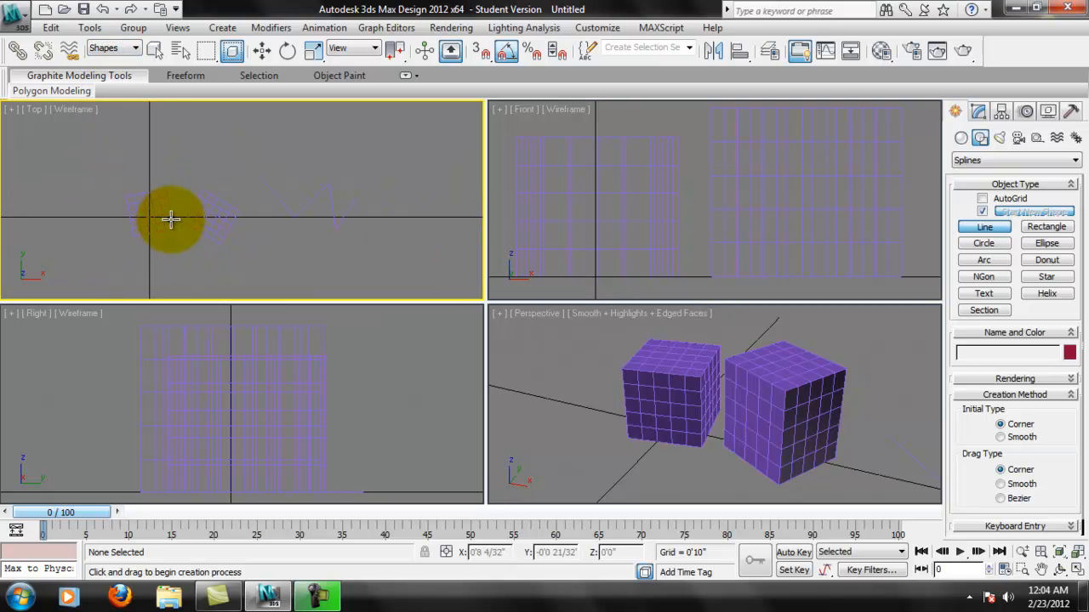
scroll(196, 213, up, 2)
click(135, 143)
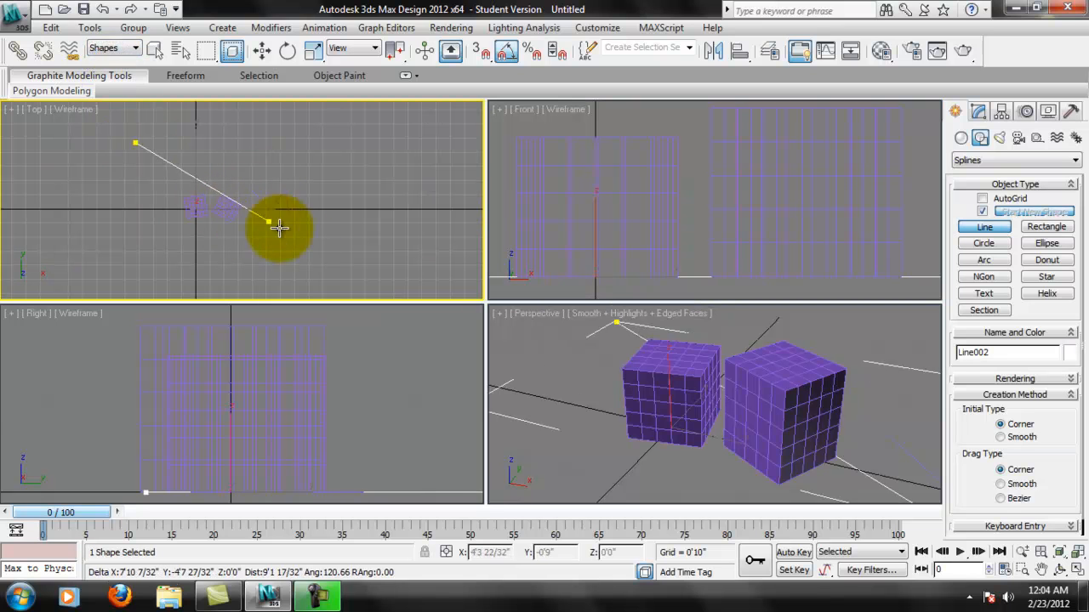
right_click(289, 208)
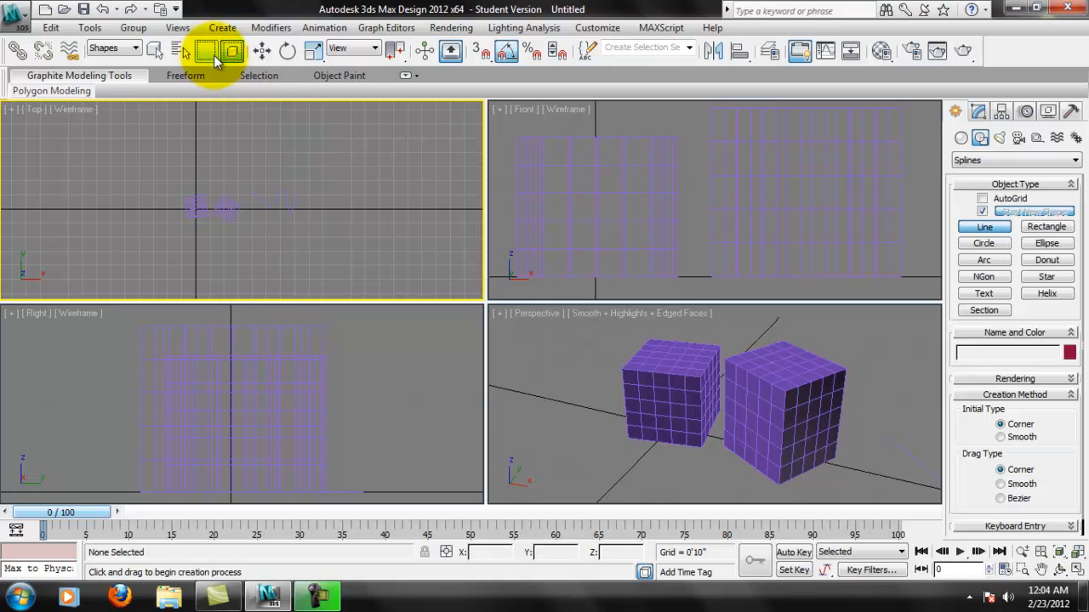
Step: Activate Select Object and region-select across the boxes and zigzag line in the Top view to pick only the line
click(154, 50)
drag(201, 212, 360, 274)
click(292, 201)
scroll(282, 197, up, 5)
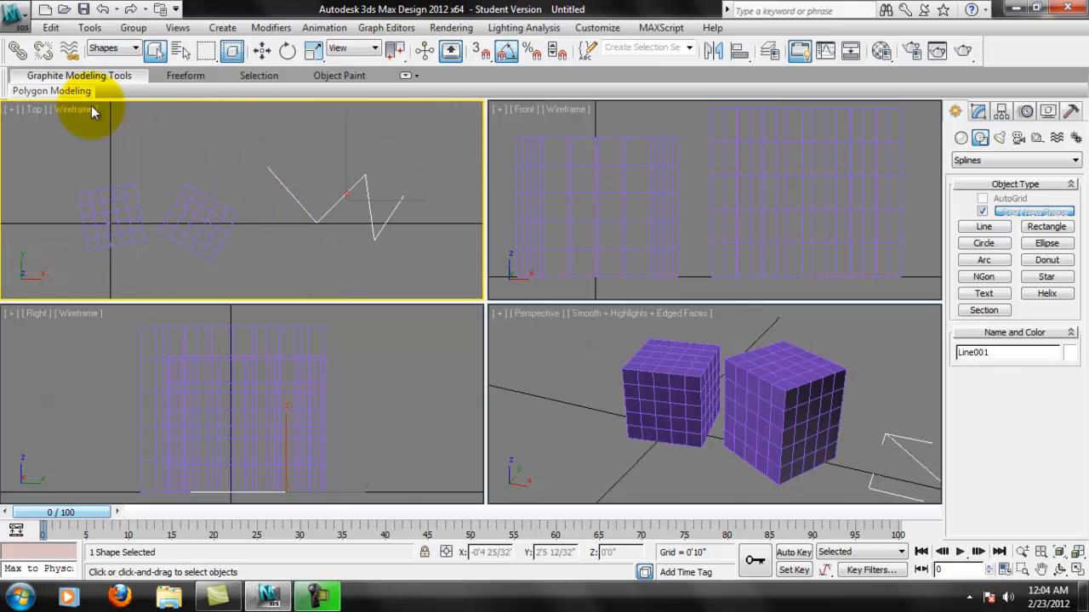
Step: Set the selection filter to Geometry and region-select across all objects in the Top view to pick only the two boxes
click(133, 49)
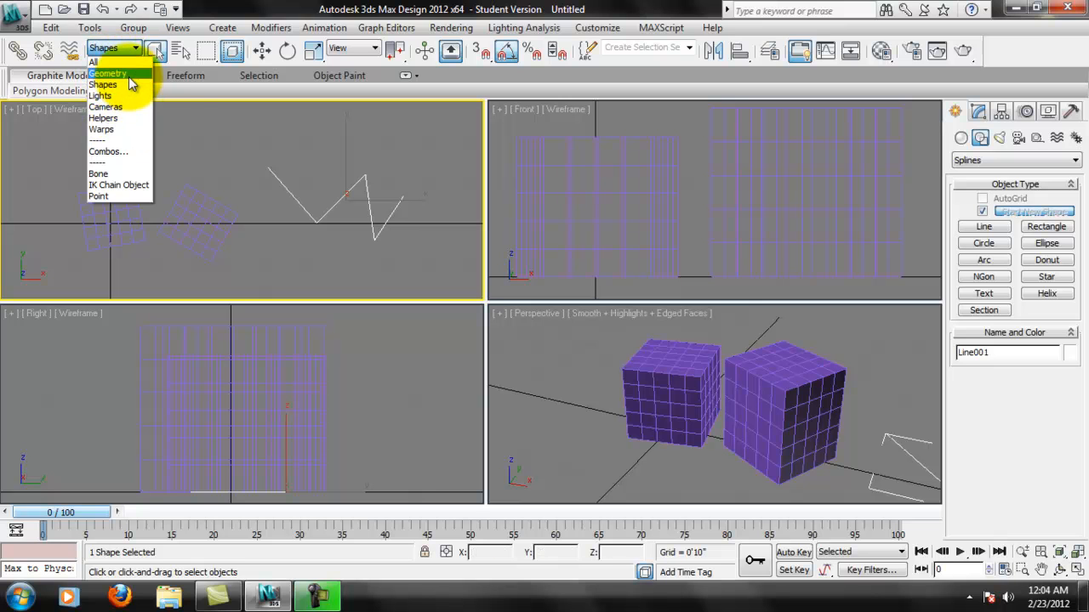
click(128, 74)
scroll(184, 143, down, 5)
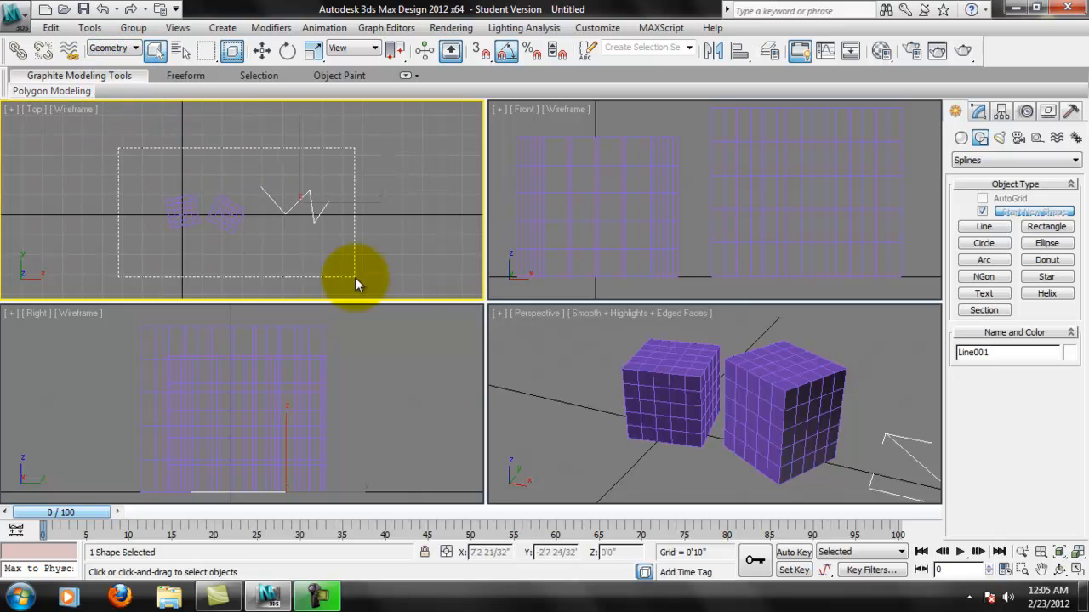
drag(256, 238, 257, 240)
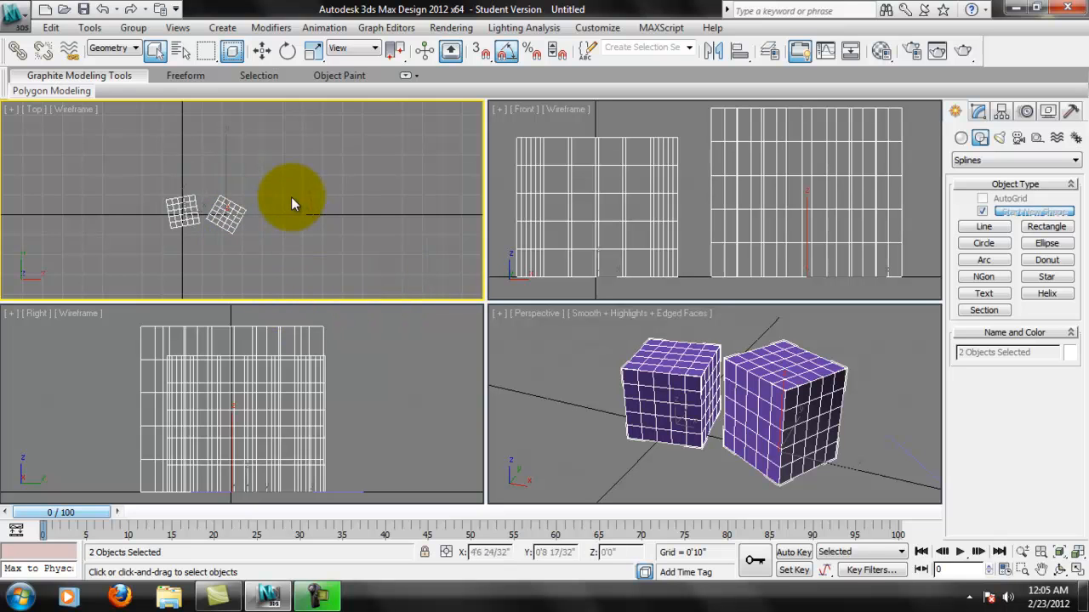
Step: Set the selection filter back to All, and view the Select From Scene list before cancelling it
click(134, 48)
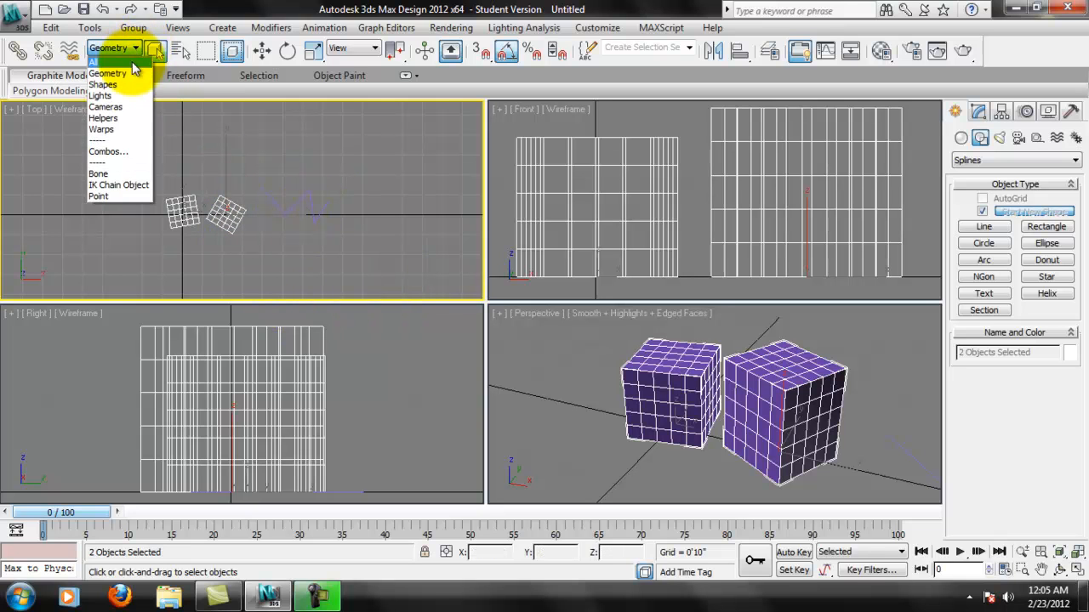
click(119, 62)
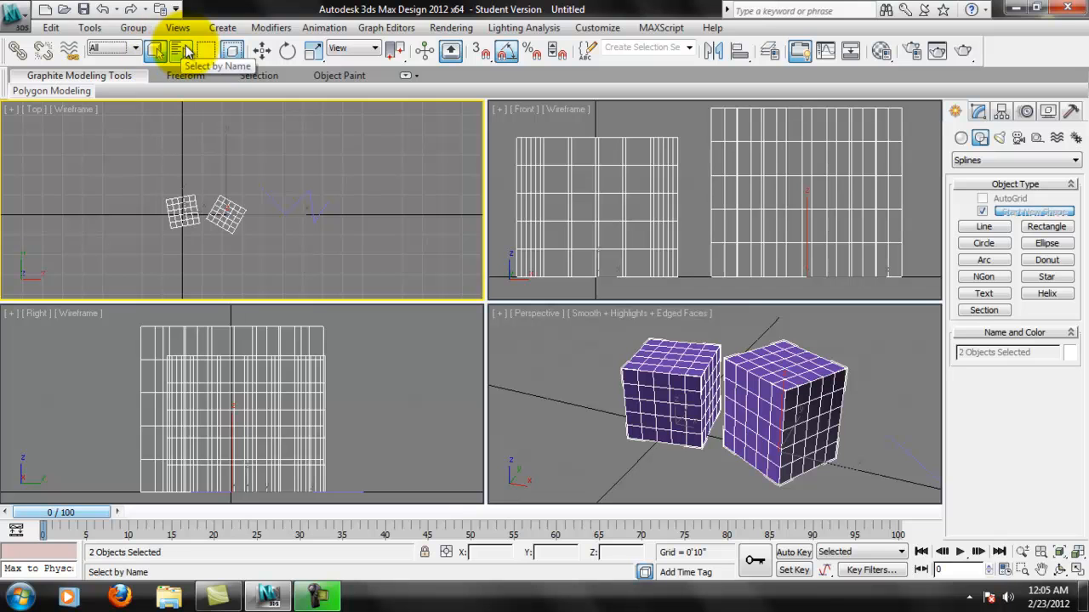
click(185, 52)
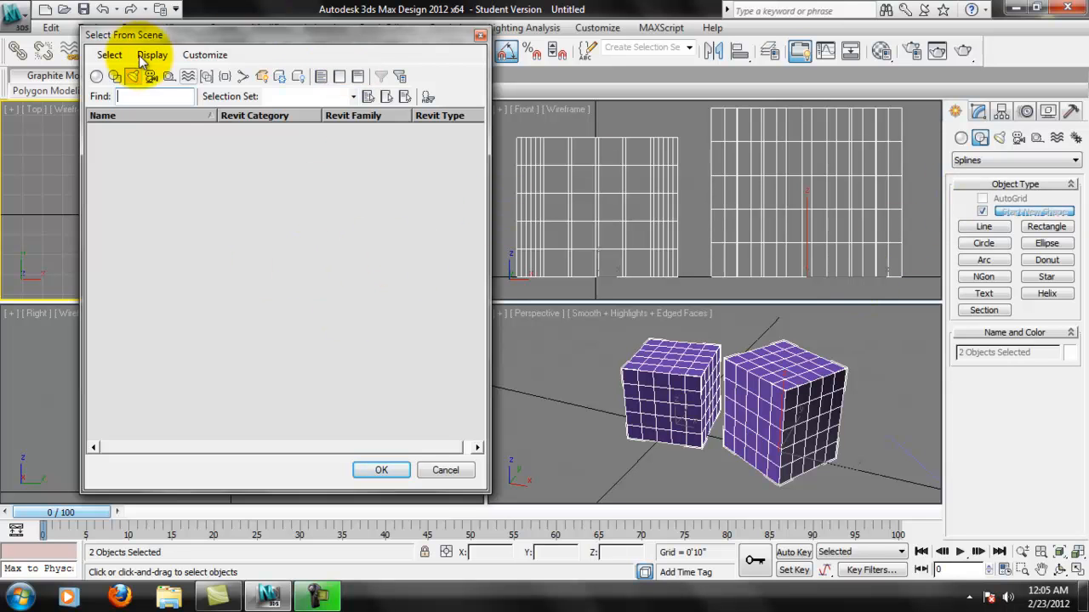
click(459, 470)
Step: Rename the larger box Aston Martin, clear the selection, and reselect that box in the Perspective view
click(718, 379)
click(783, 376)
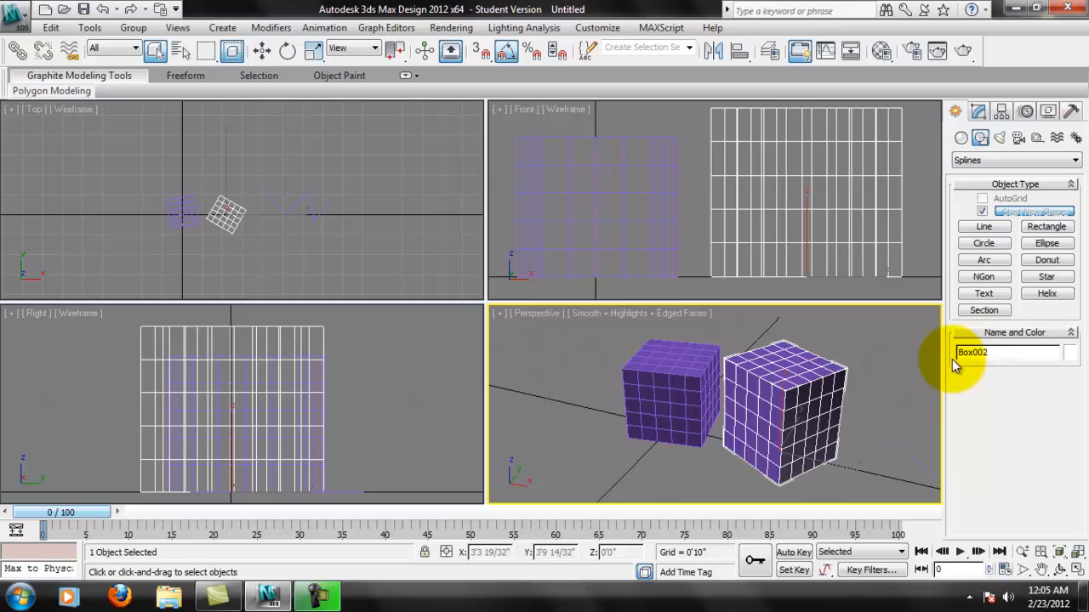
click(1008, 353)
mouse_move(1083, 591)
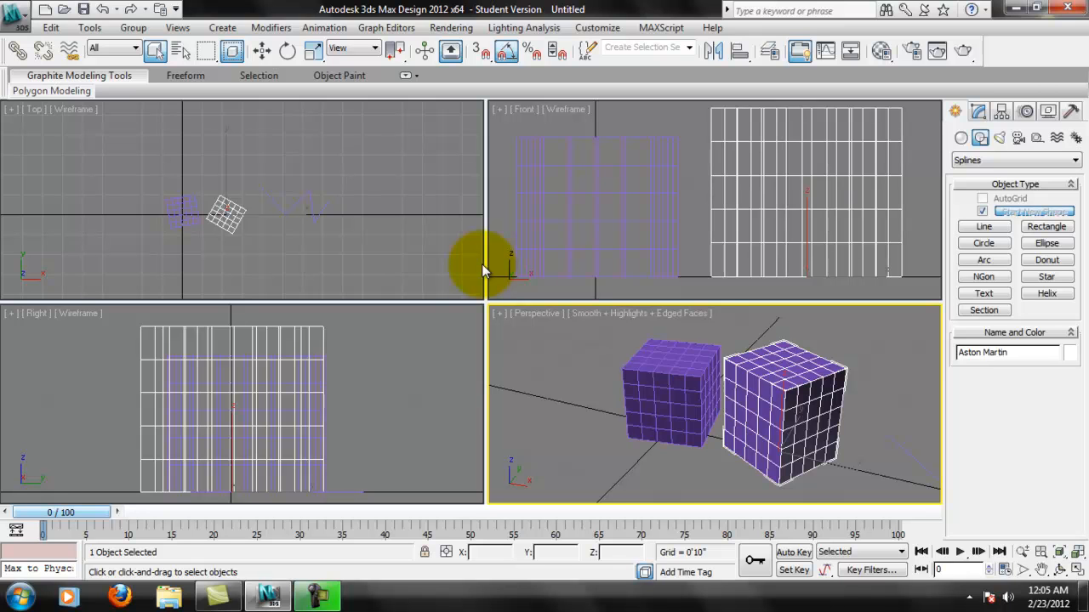
click(884, 419)
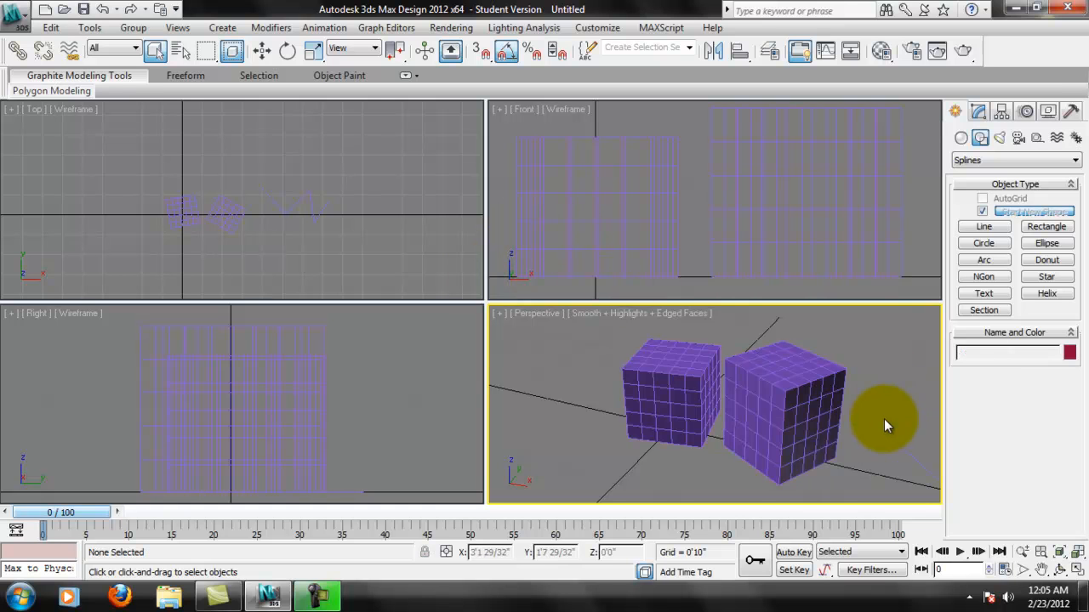
click(781, 396)
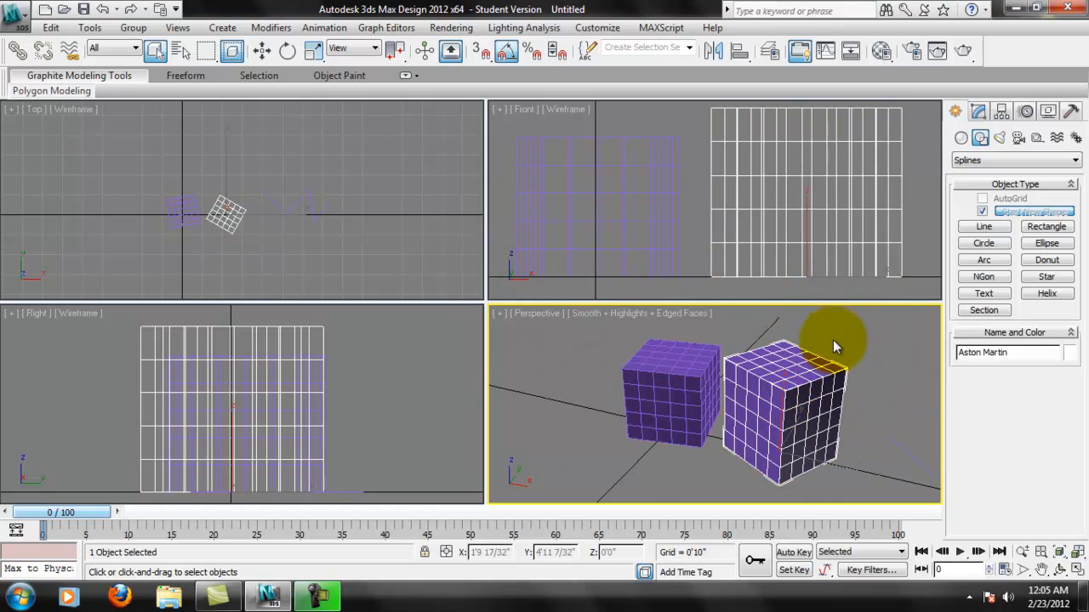
Step: Display geometry in the Select From Scene list, try highlighting both boxes alternately, and select Box001 by name
click(179, 52)
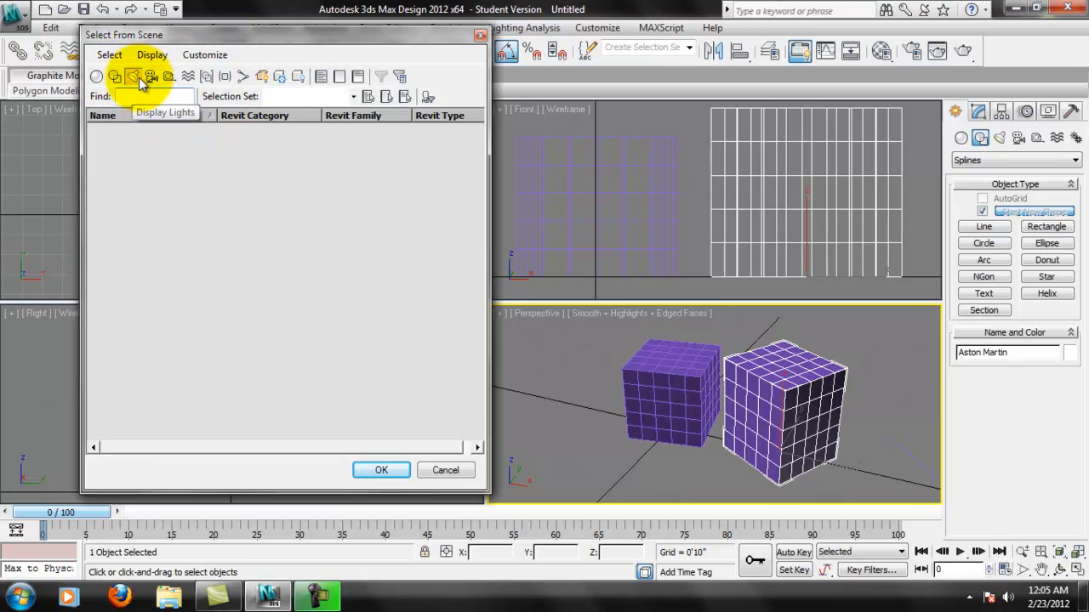
click(111, 78)
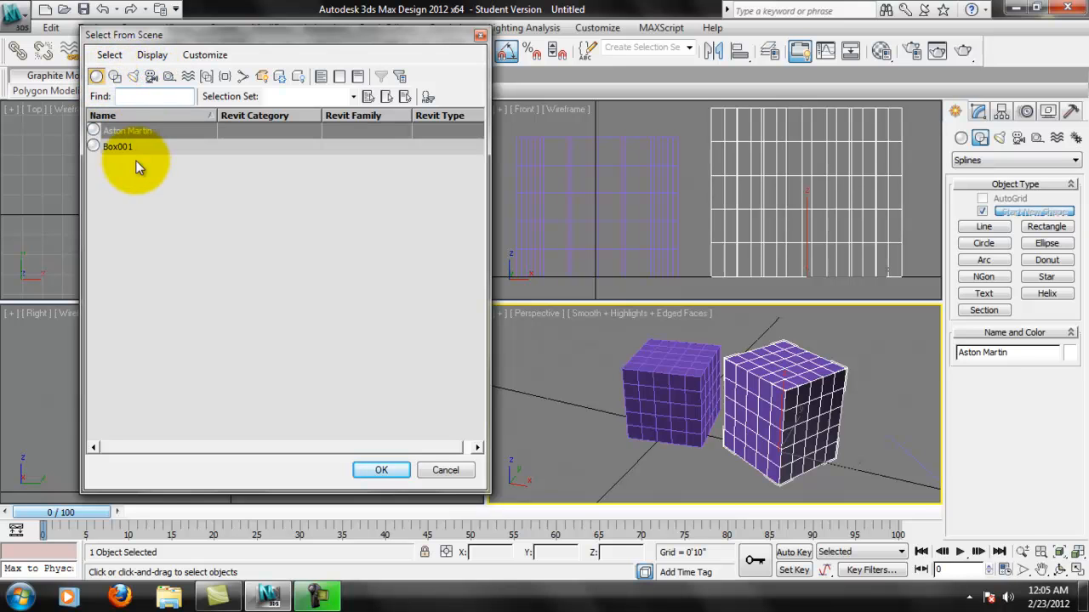
click(132, 135)
click(132, 147)
click(137, 133)
click(136, 147)
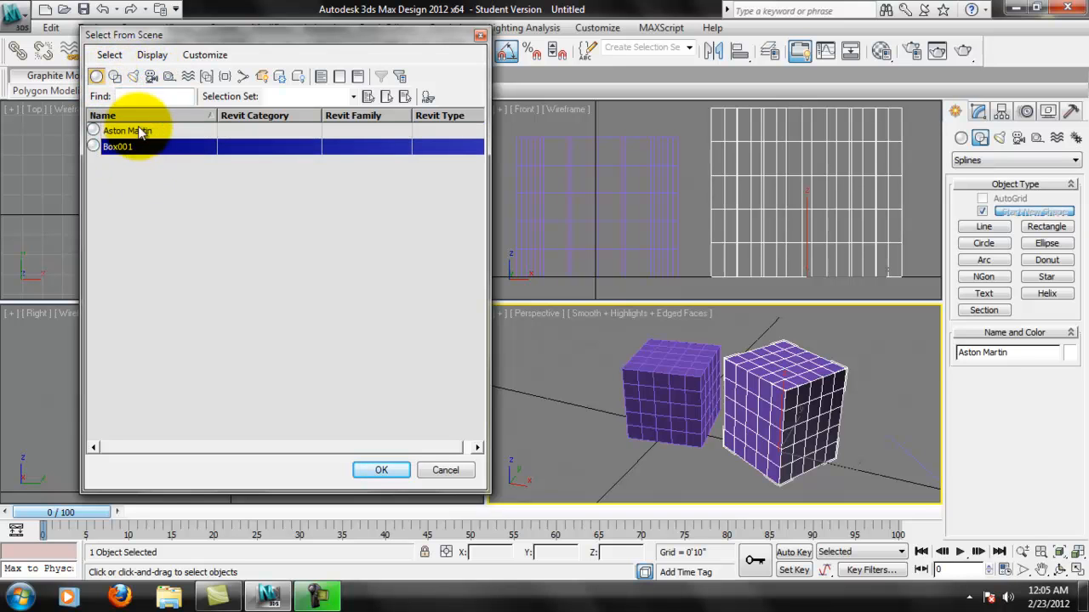
click(140, 133)
click(166, 149)
click(166, 135)
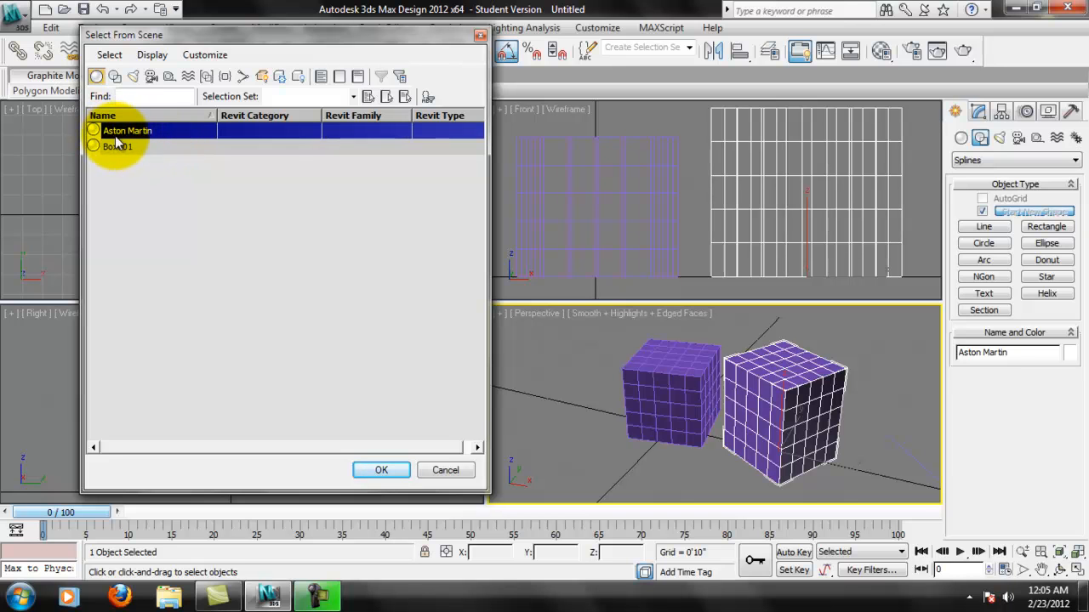
click(144, 146)
click(146, 133)
click(144, 149)
click(144, 133)
click(142, 150)
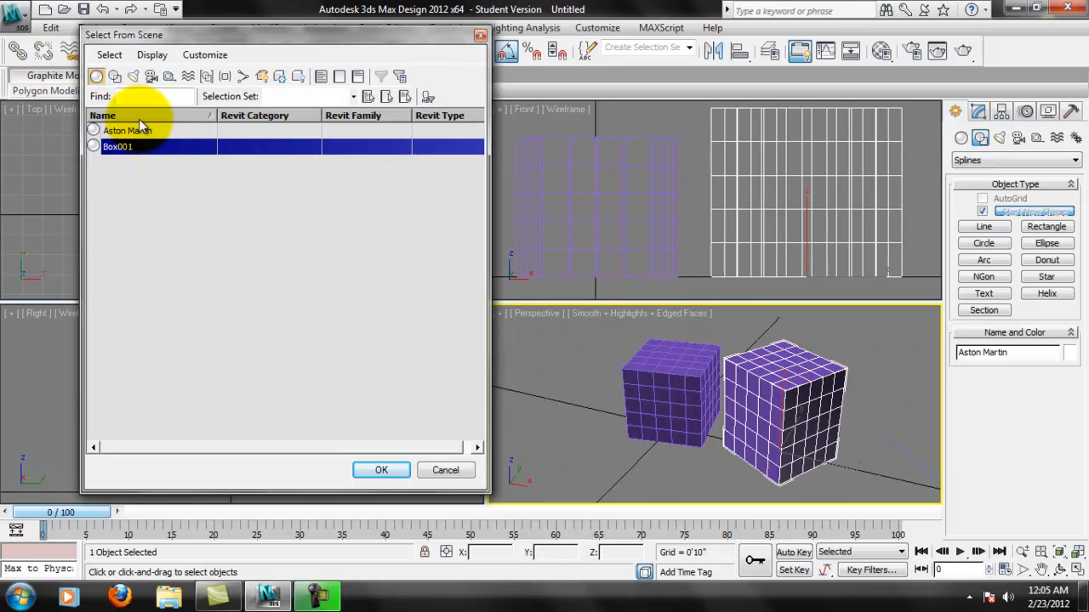
double_click(147, 150)
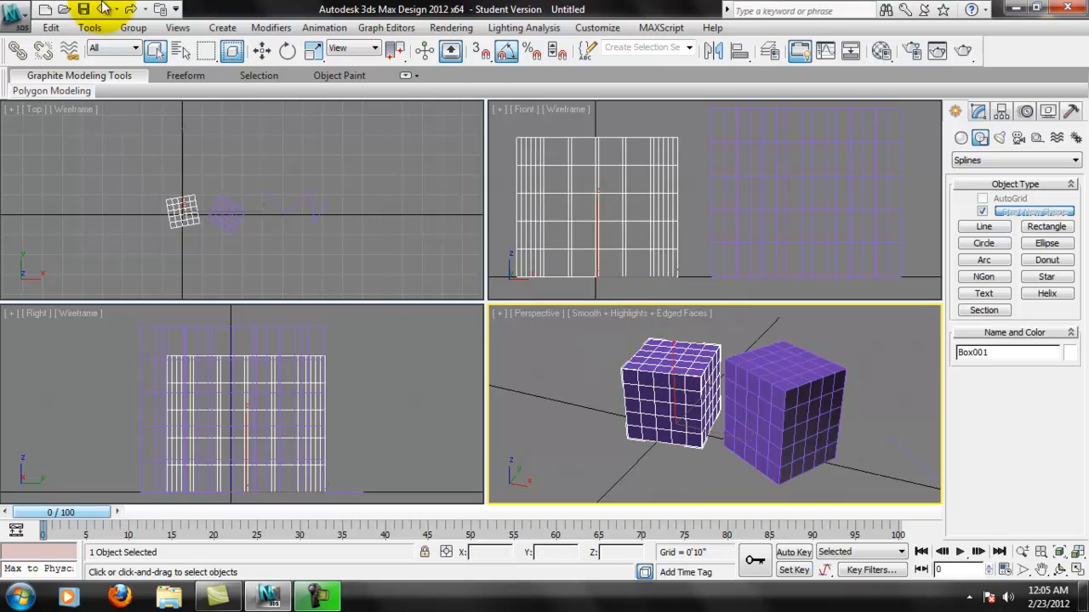
Step: Check the Select From Scene list, cancel it, and rename the smaller box Hertz
click(180, 51)
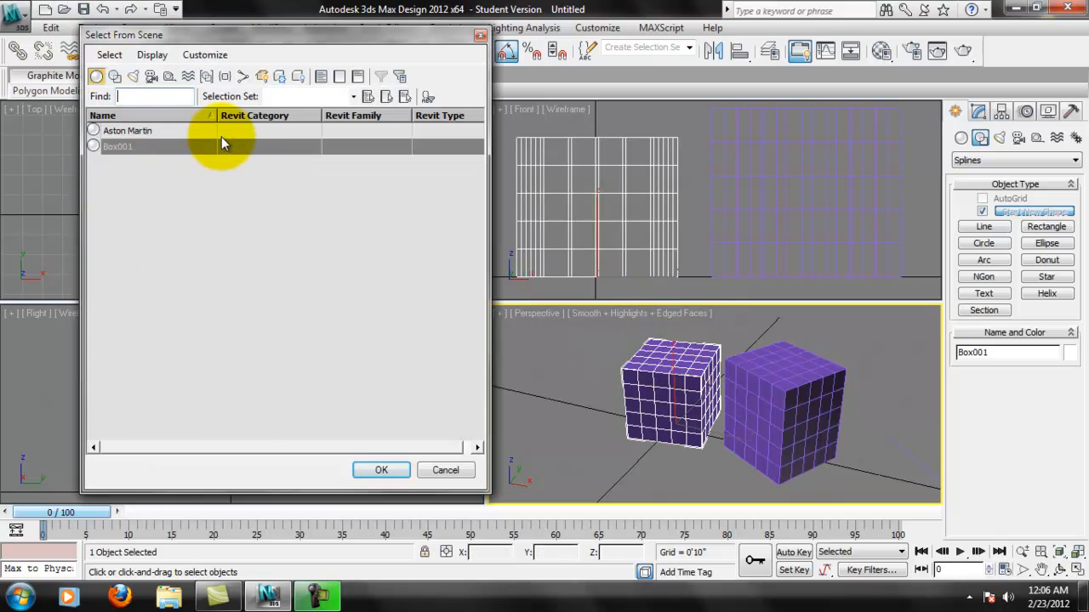
click(445, 470)
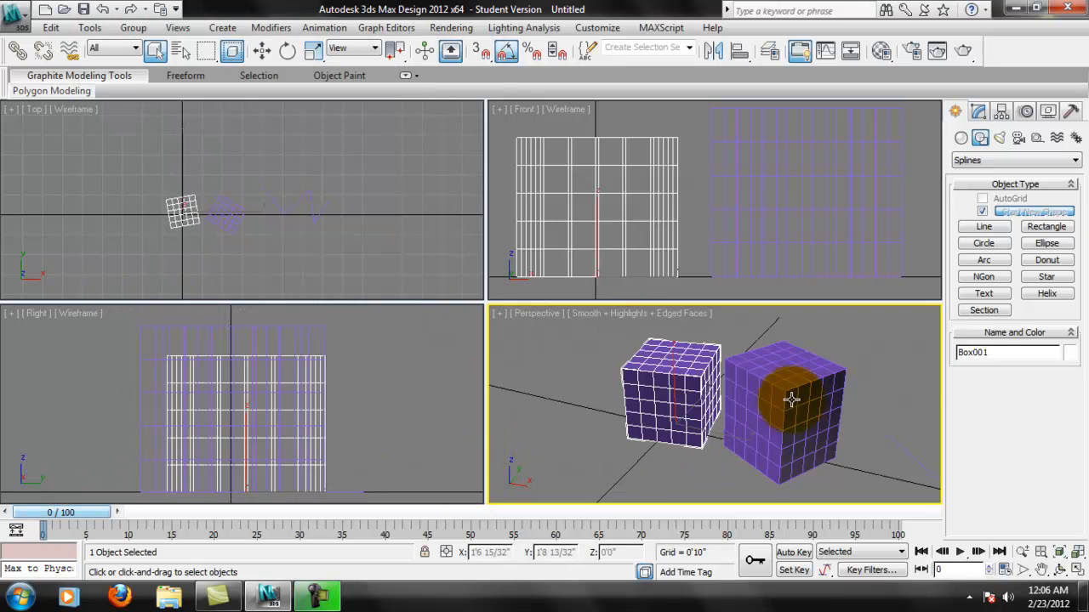
click(747, 418)
click(713, 378)
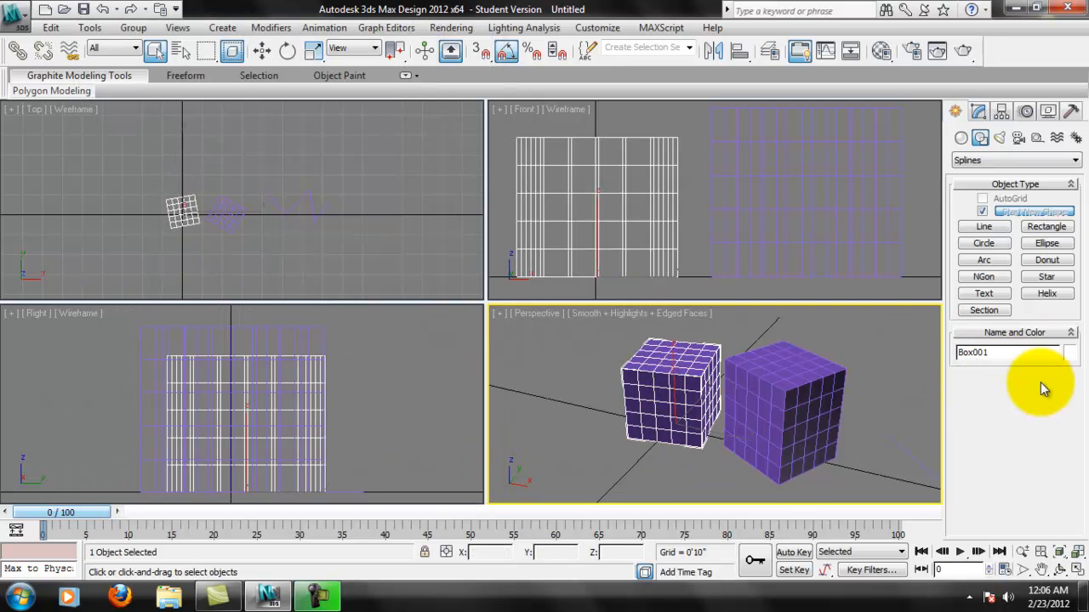
click(1027, 352)
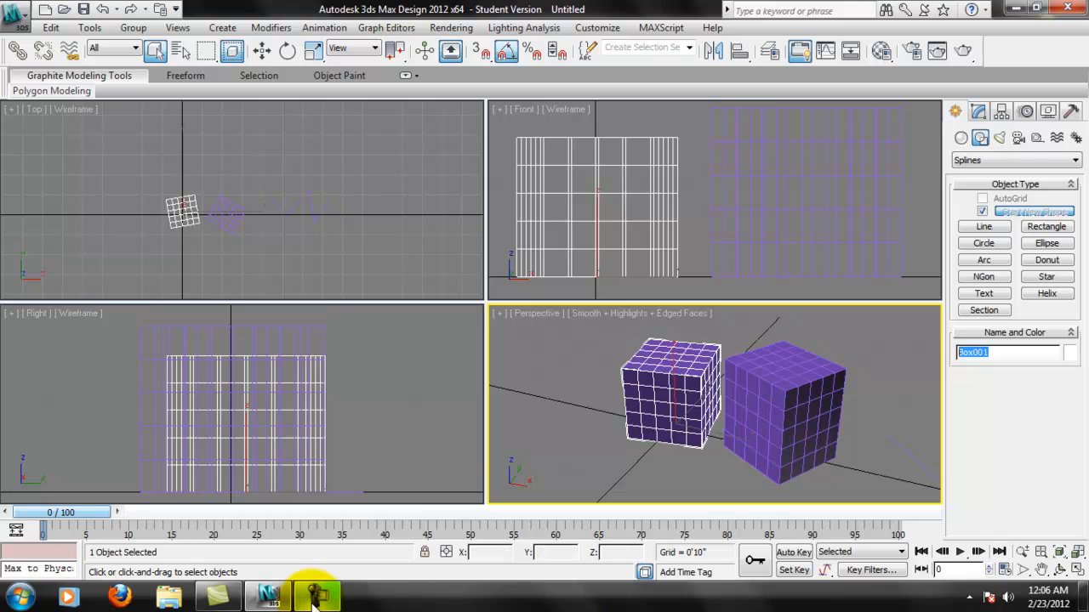
mouse_move(313, 602)
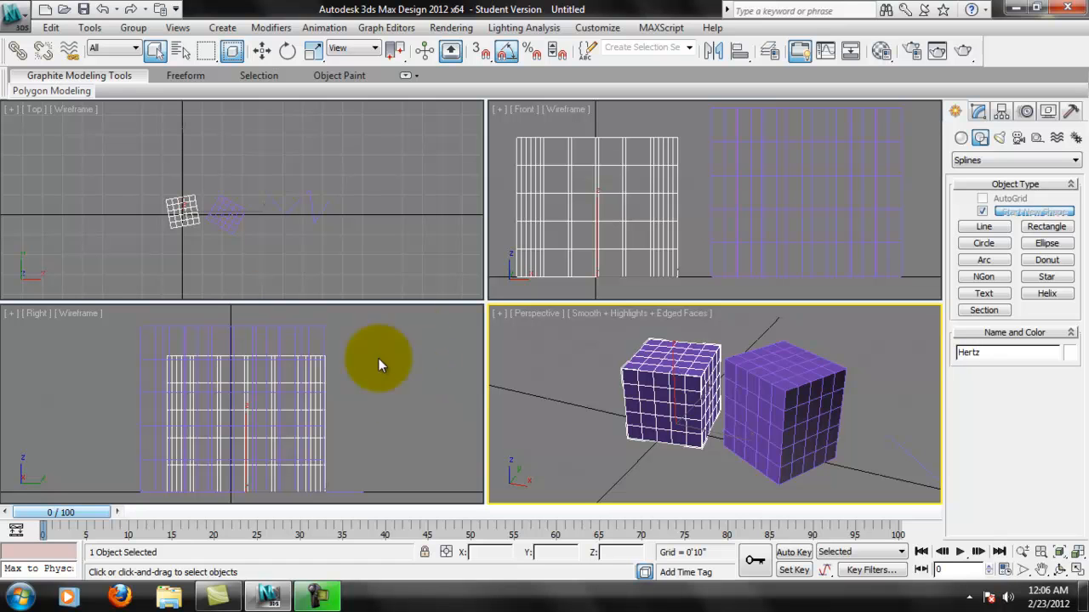
click(722, 340)
click(734, 361)
click(685, 366)
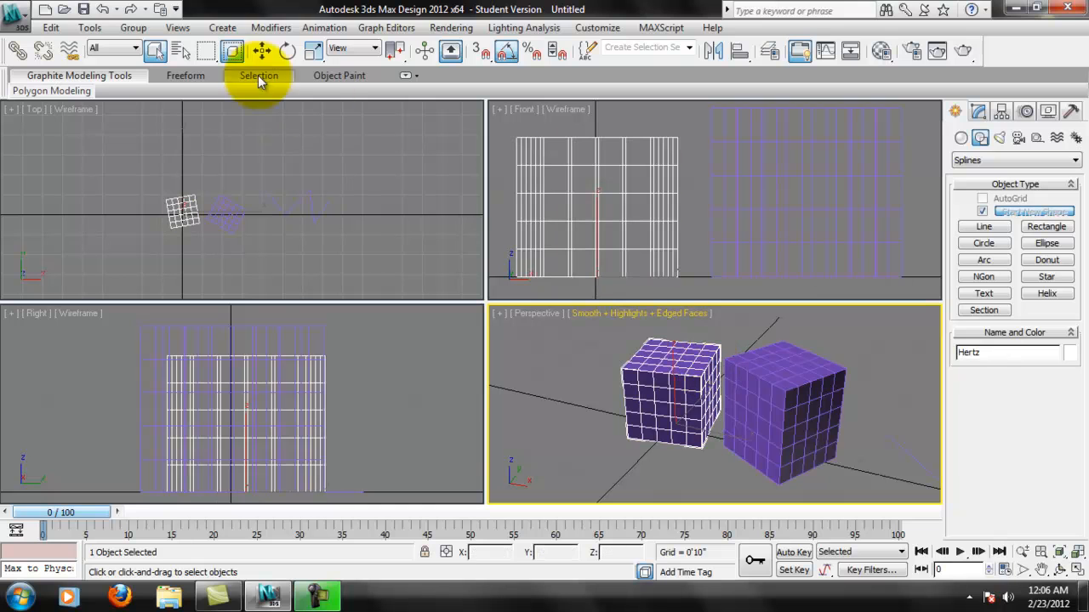
Step: Highlight Hertz in the Select From Scene list and close the list without applying a selection
click(180, 50)
click(126, 147)
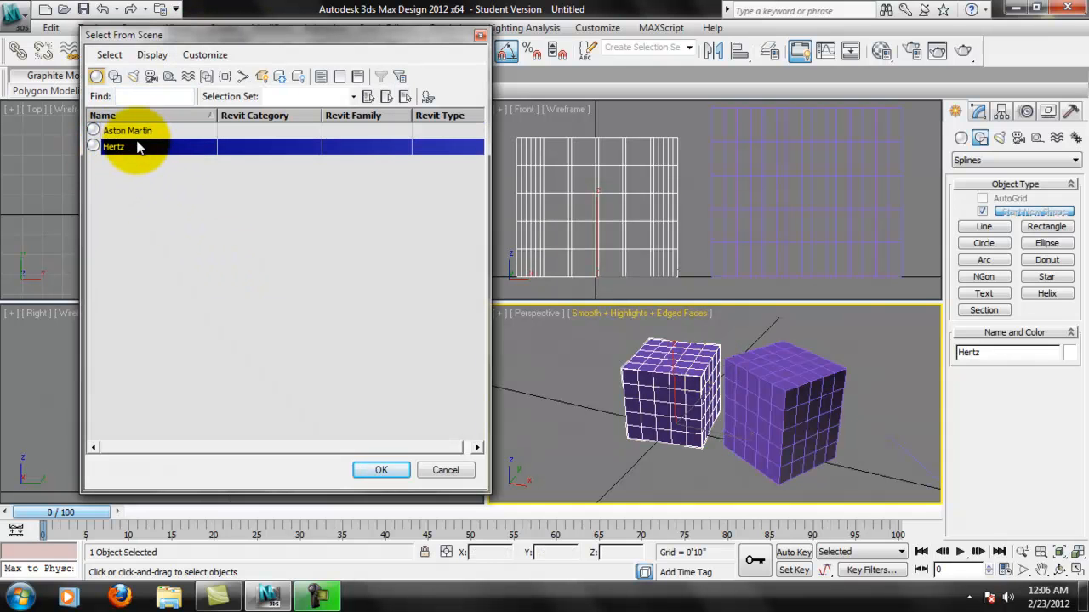
click(446, 473)
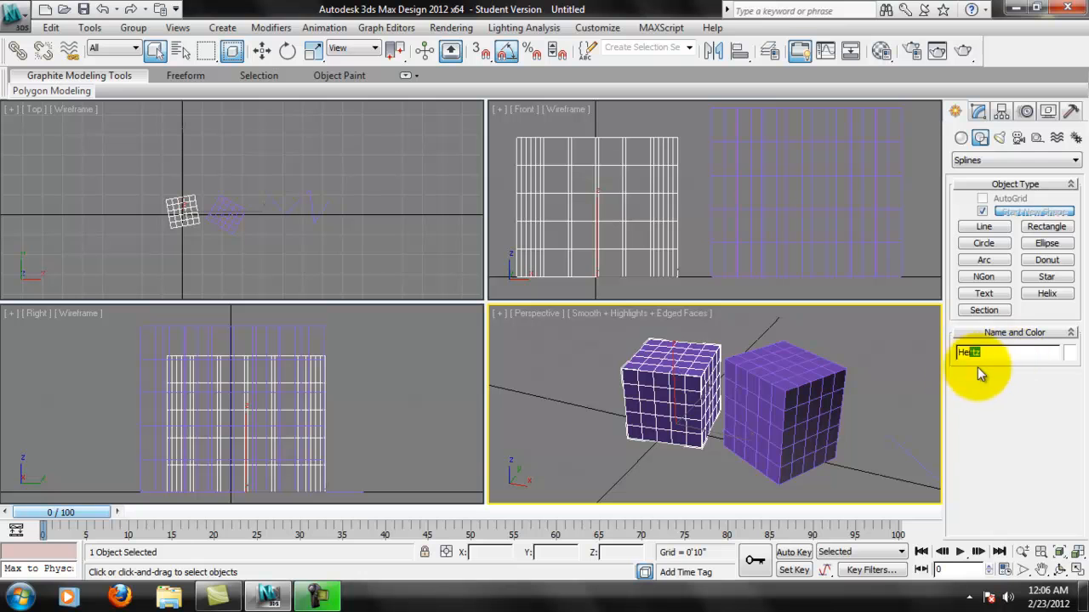
Step: Point out the smaller box's name text and alternate the selection between the two boxes, ending on Hertz
drag(982, 352, 929, 356)
drag(1008, 354, 937, 356)
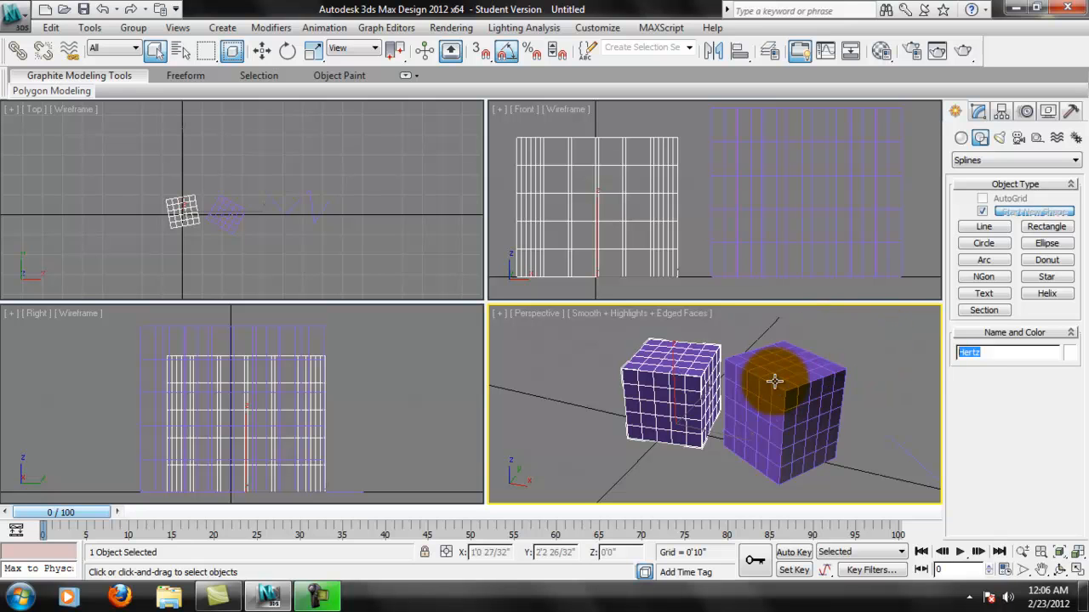
double_click(1012, 355)
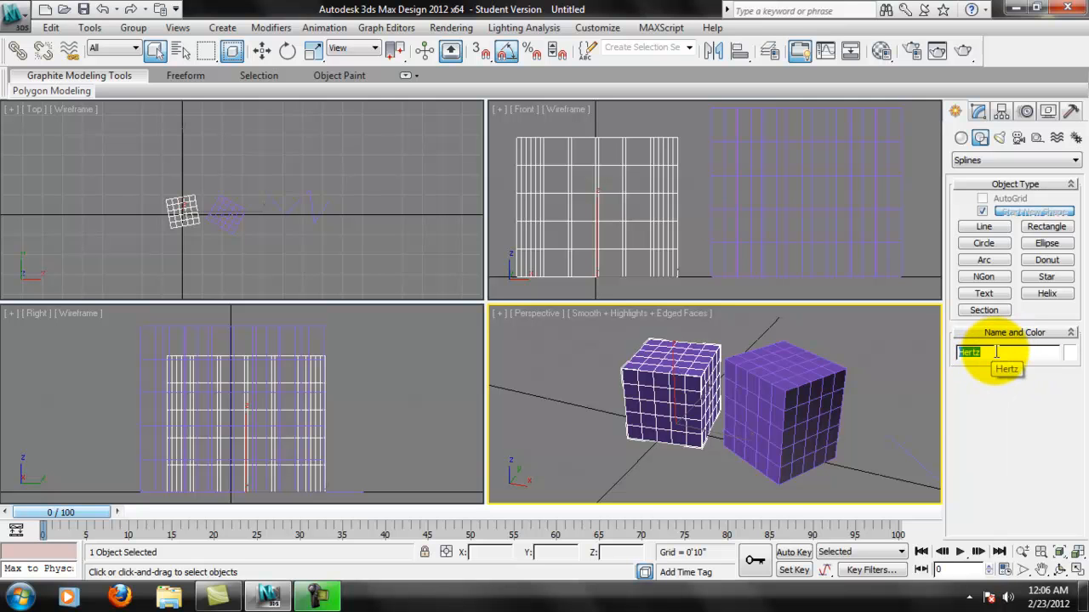
click(727, 400)
click(706, 400)
click(769, 400)
click(698, 401)
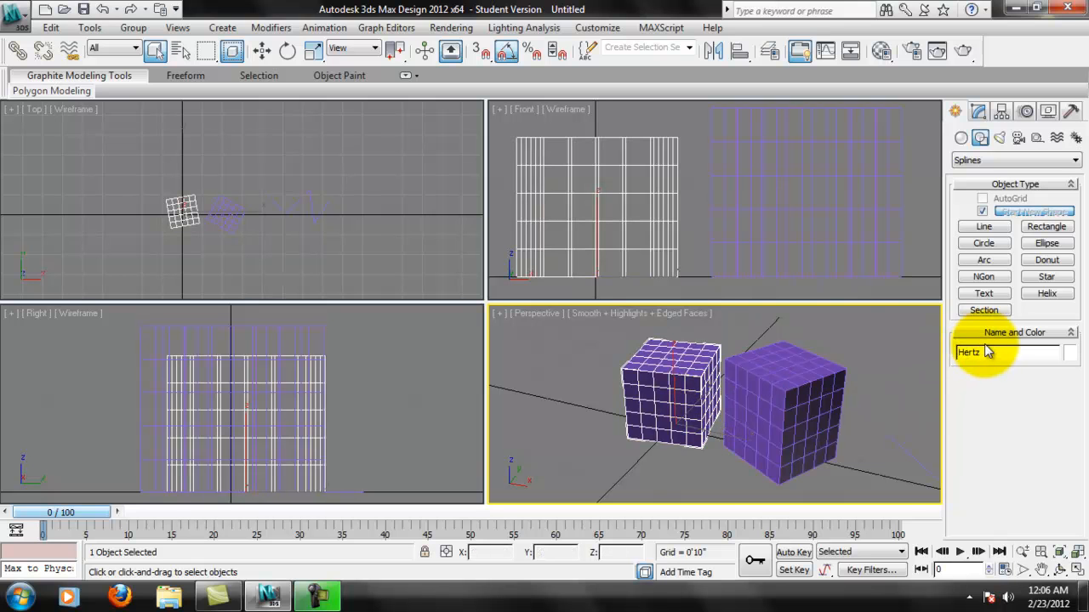
Step: Toggle the geometry and shapes display filters in Select From Scene, show all object types, and cancel the list
click(181, 50)
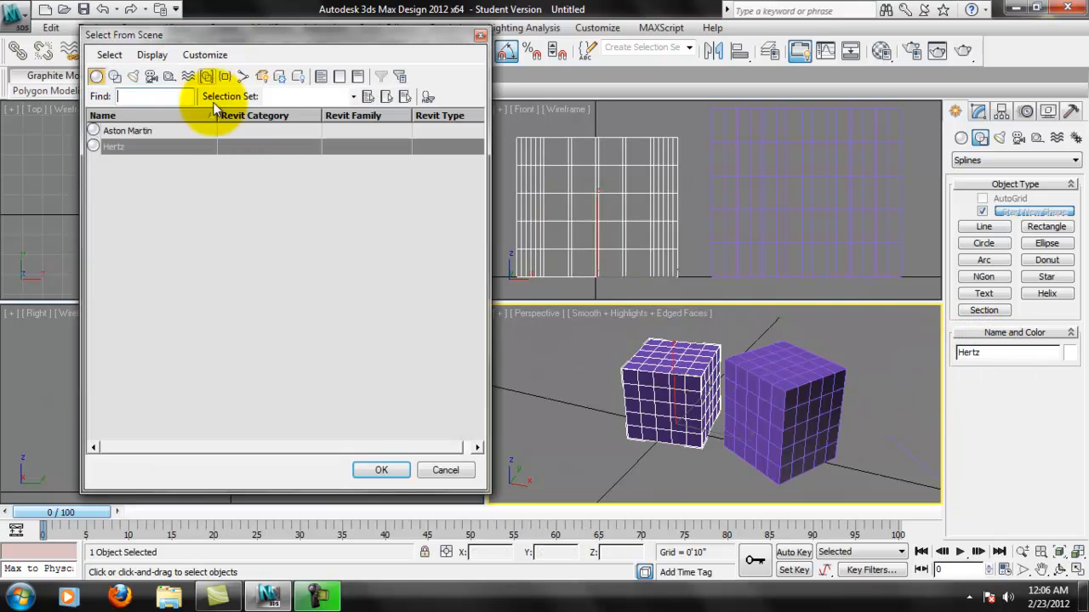
click(96, 76)
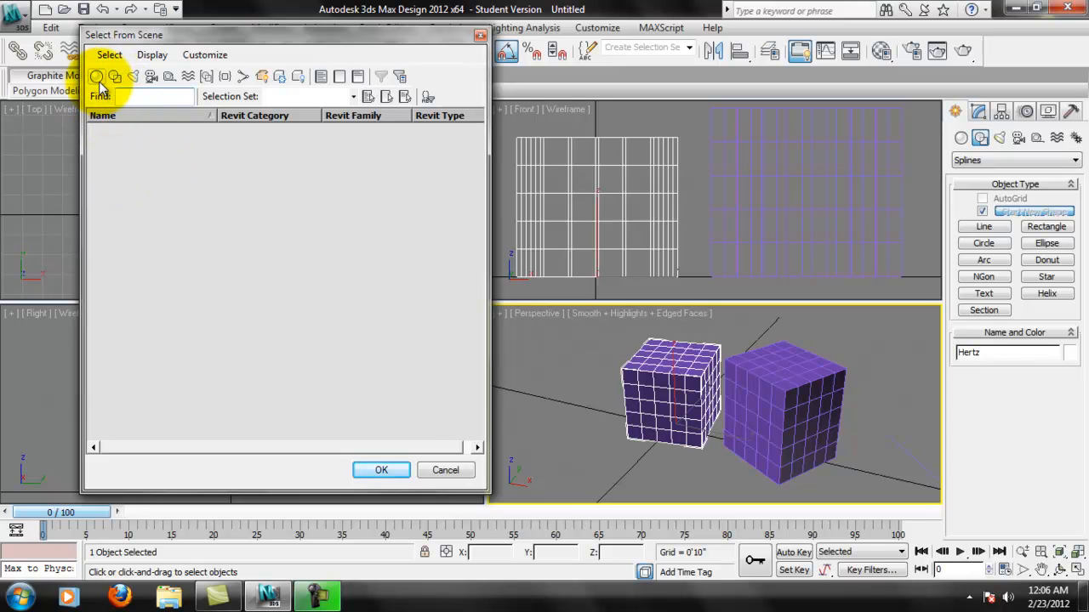
click(96, 75)
click(114, 76)
click(114, 75)
click(114, 76)
click(114, 77)
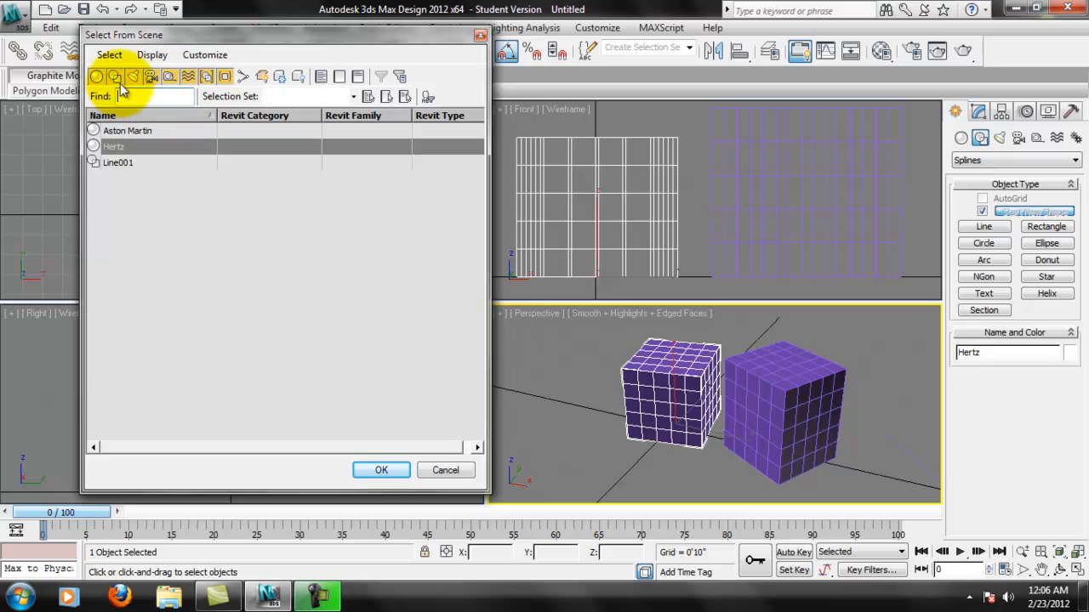
click(445, 469)
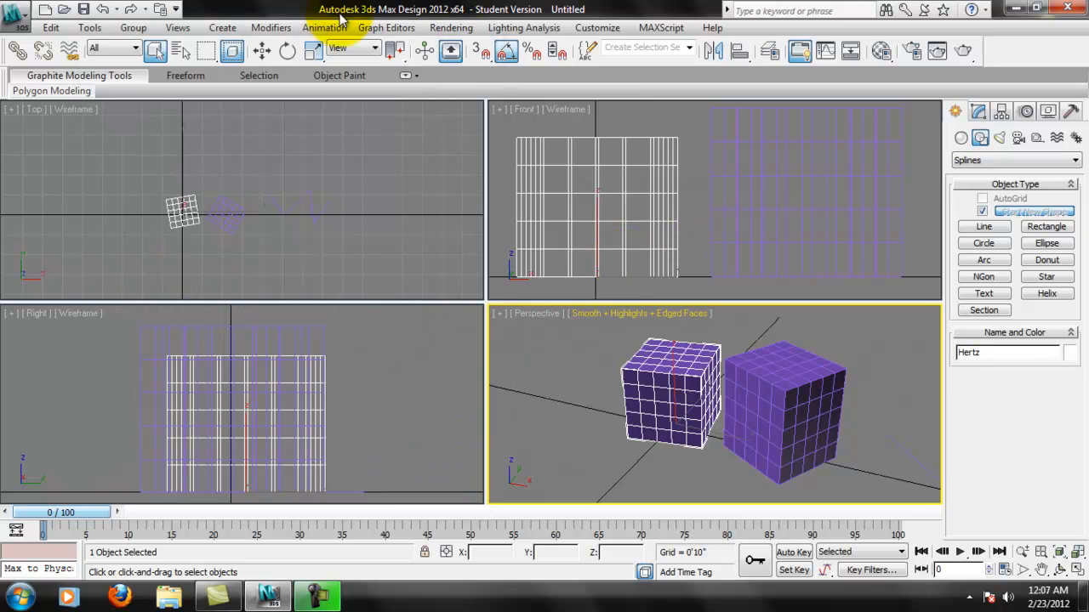
Step: Use Window selection to region-select both boxes in the Top view, letting the region only partly overlap the zigzag line
middle_drag(335, 187, 301, 161)
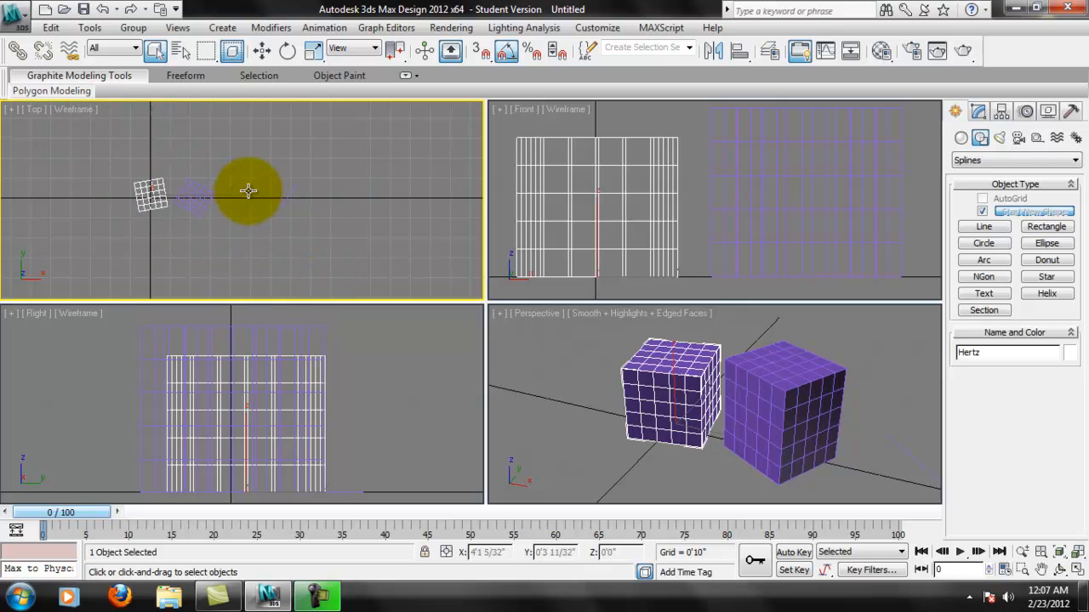
click(233, 52)
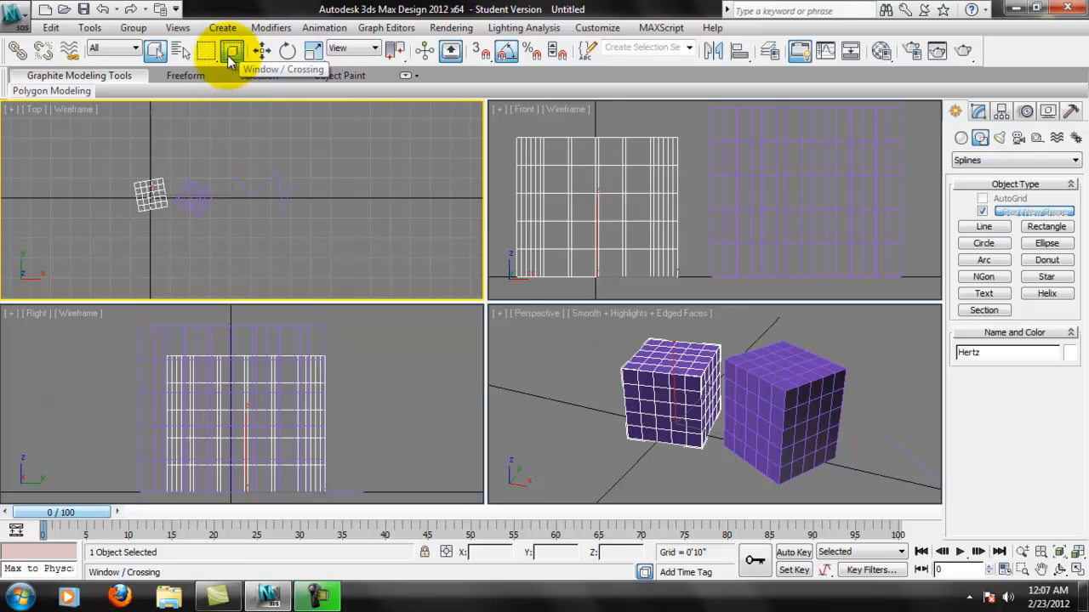
drag(105, 156, 249, 246)
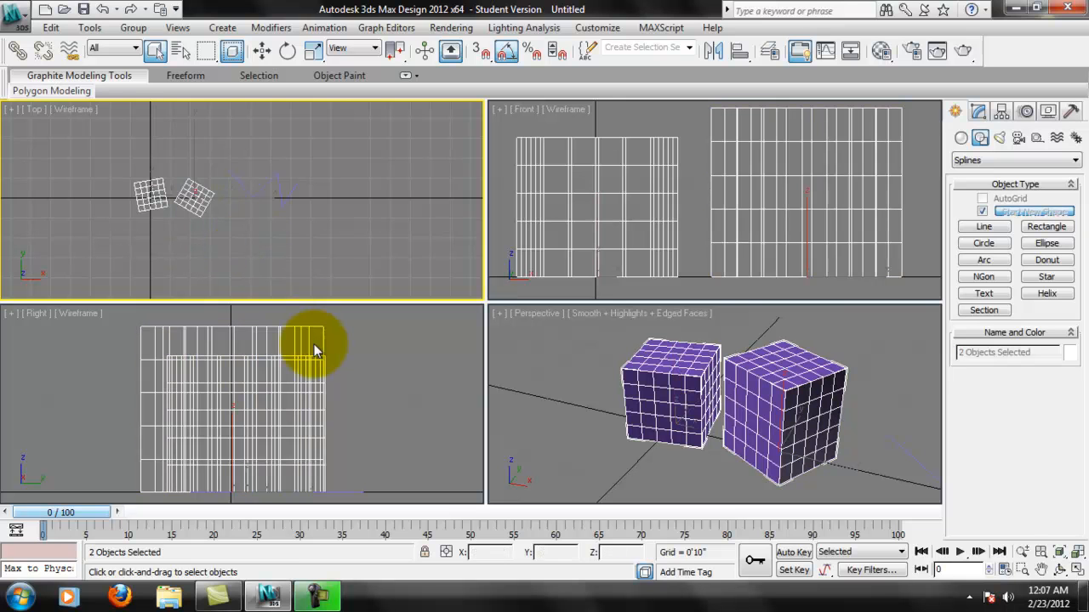
Step: Switch to Crossing selection, region-select both boxes and part of the zigzag line in the Top view, and restore Window selection
click(231, 51)
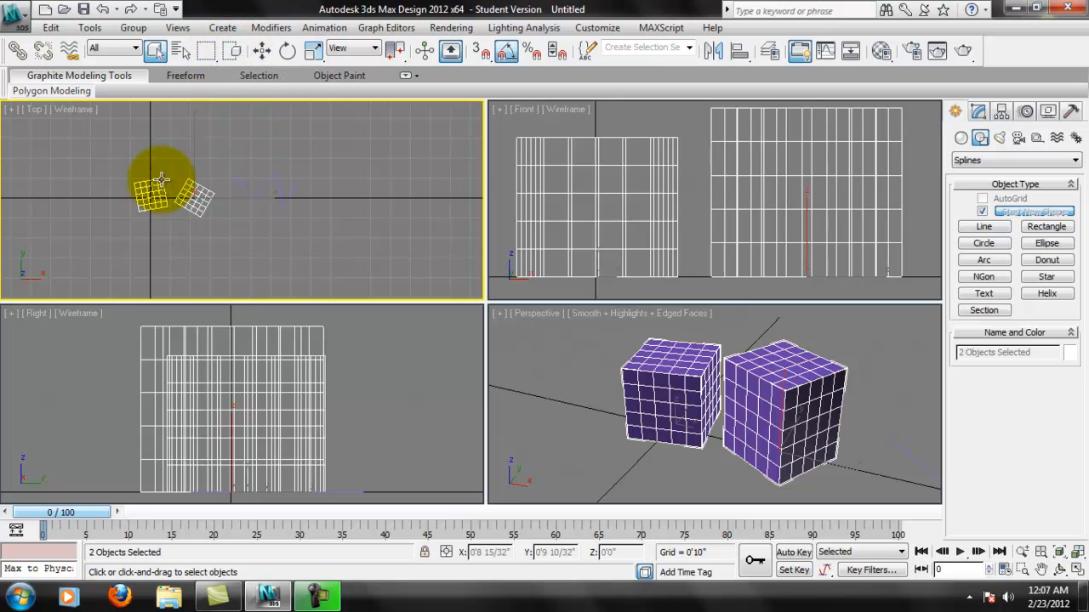
drag(226, 228, 249, 245)
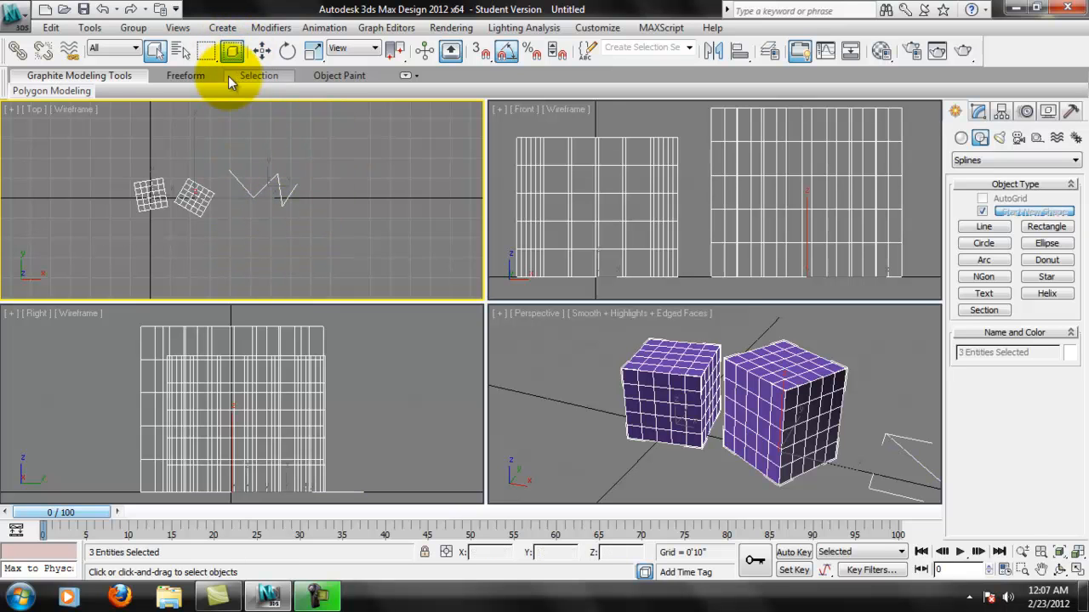
mouse_move(232, 51)
mouse_down()
mouse_move(225, 157)
mouse_move(211, 160)
mouse_move(213, 85)
mouse_up()
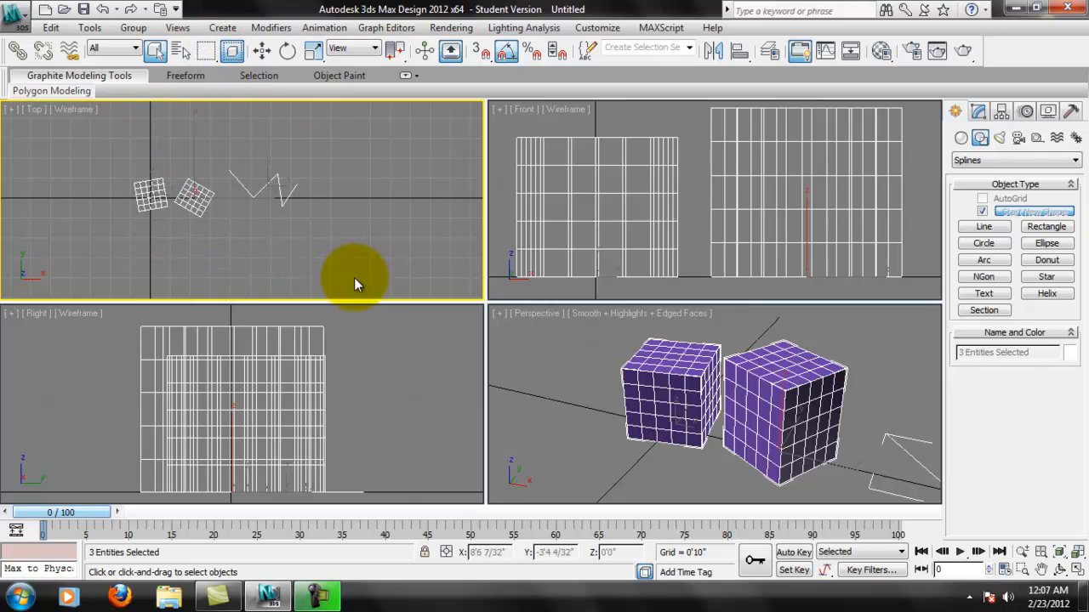
Step: Draw a freehand lasso selection region around the boxes and zigzag line in the Top view, and restore the rectangular region shape
mouse_move(217, 58)
mouse_down()
mouse_move(208, 51)
mouse_move(203, 171)
mouse_move(287, 134)
mouse_up()
mouse_move(335, 191)
mouse_down()
mouse_move(284, 245)
mouse_move(230, 201)
mouse_up()
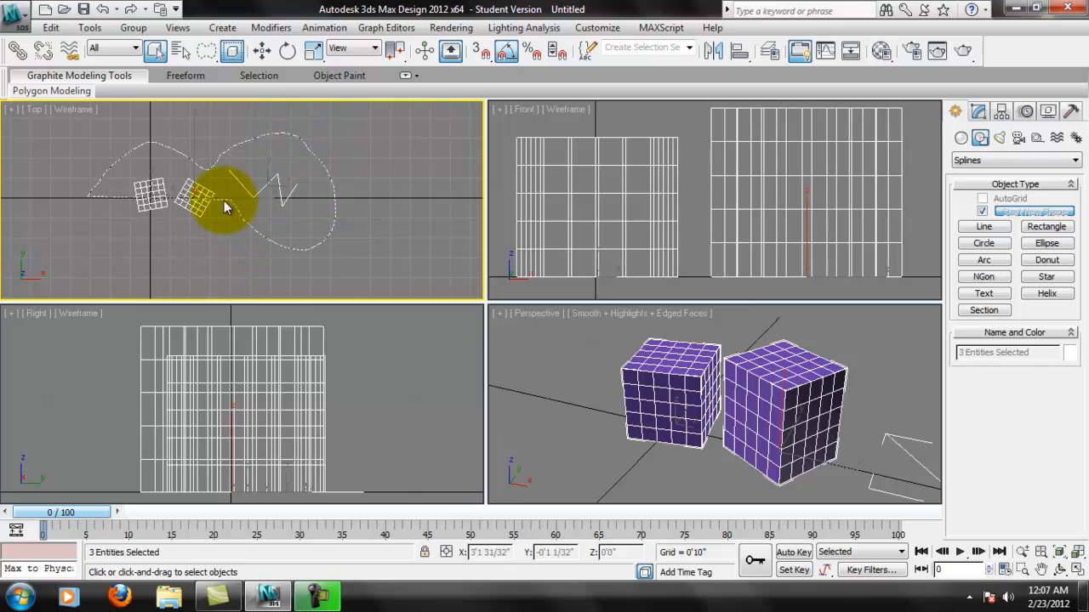
drag(173, 225, 131, 231)
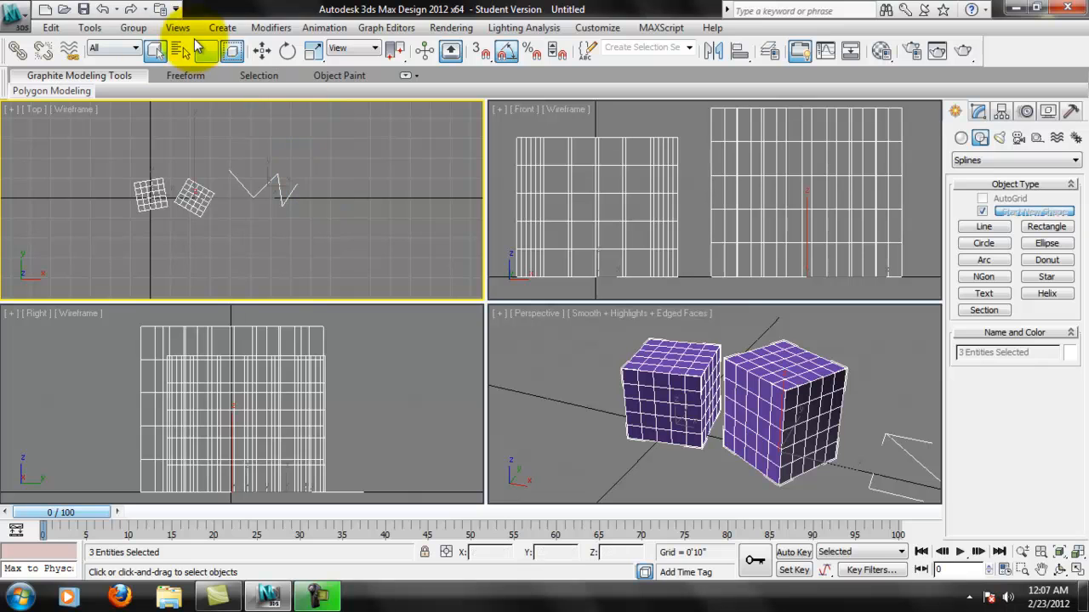
mouse_move(207, 50)
mouse_down()
mouse_move(209, 140)
mouse_move(213, 75)
mouse_up()
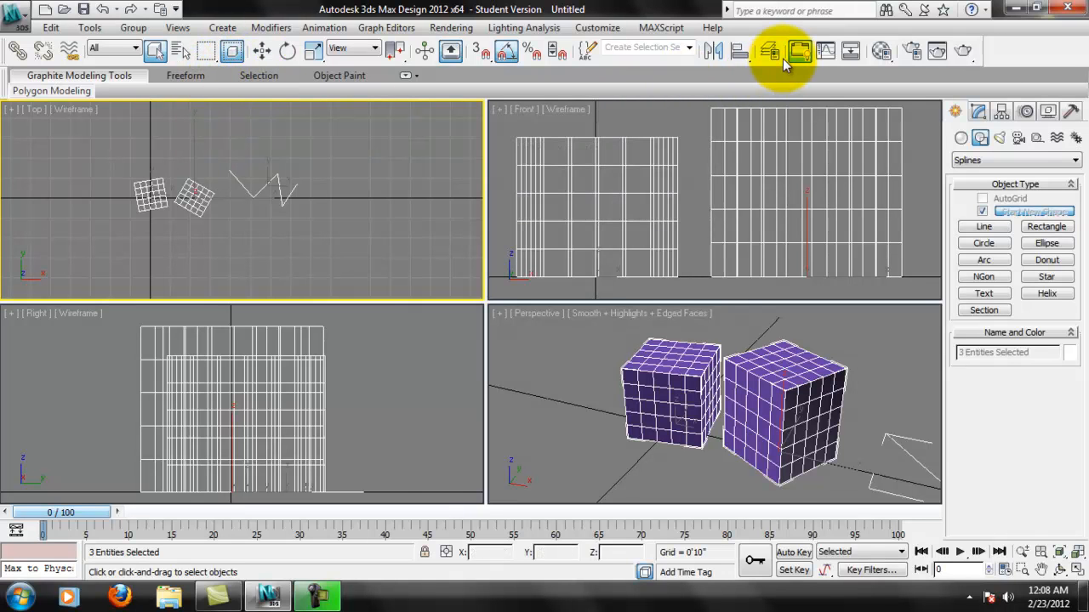
Step: Mirror the three selected objects across the Y axis as copies with an offset of 2'0"
click(725, 61)
drag(512, 152, 406, 92)
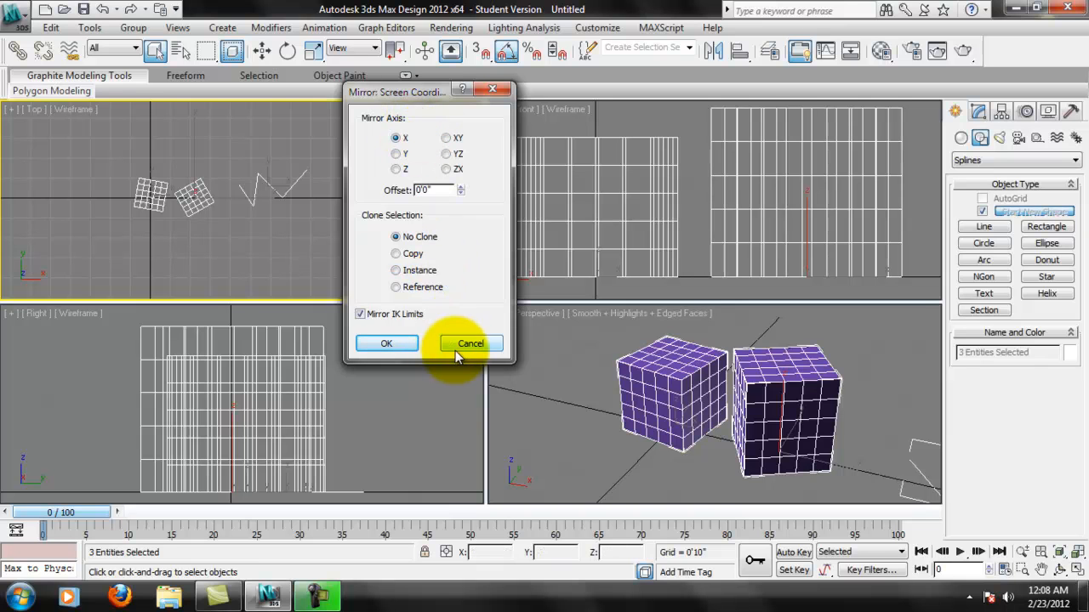
drag(444, 95, 402, 108)
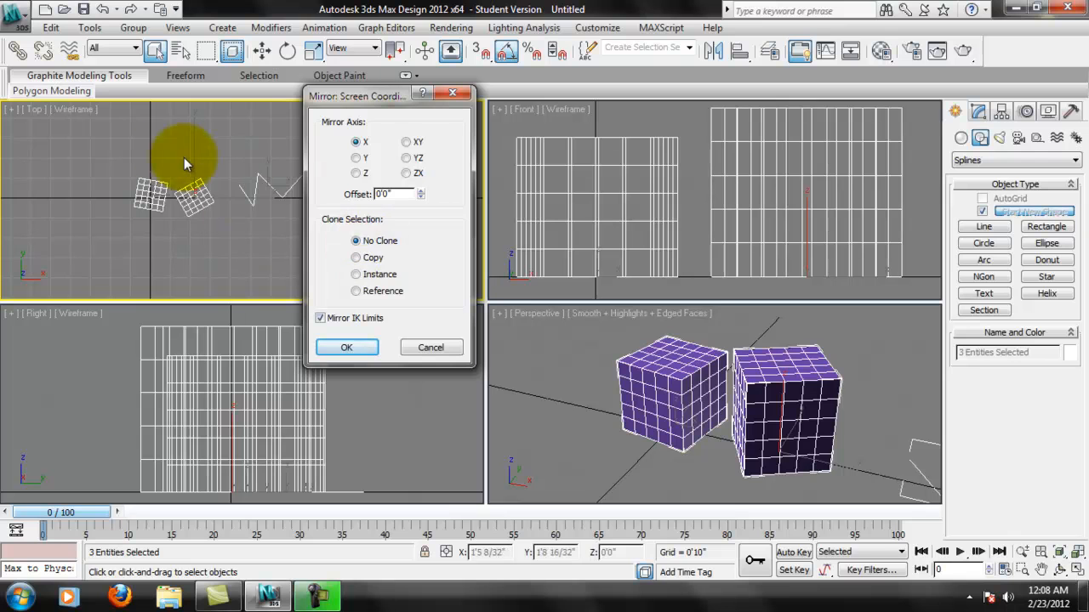
click(371, 259)
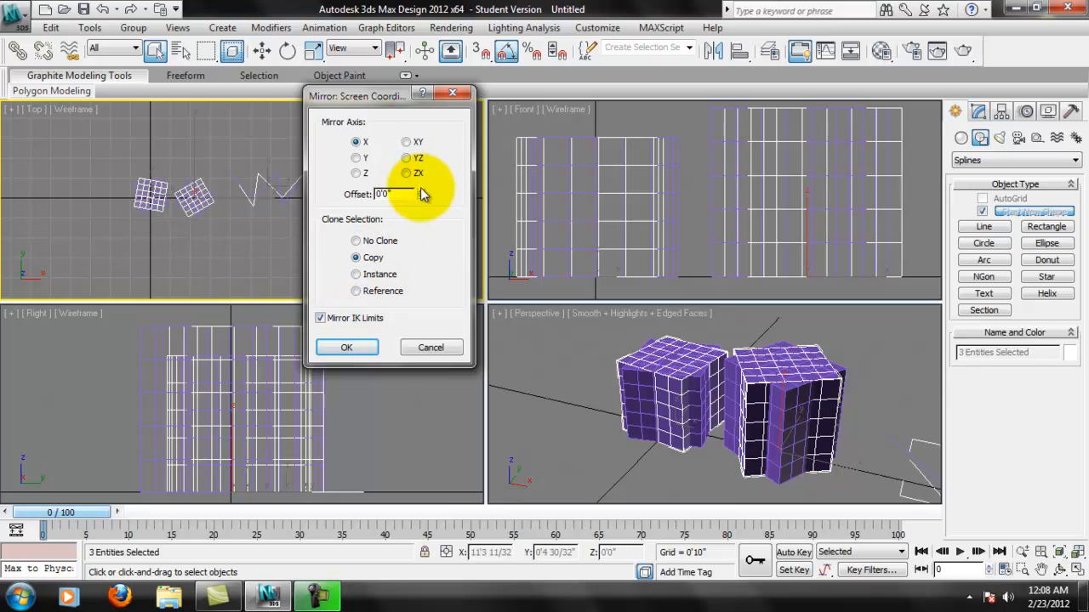
click(356, 158)
drag(420, 194, 324, 24)
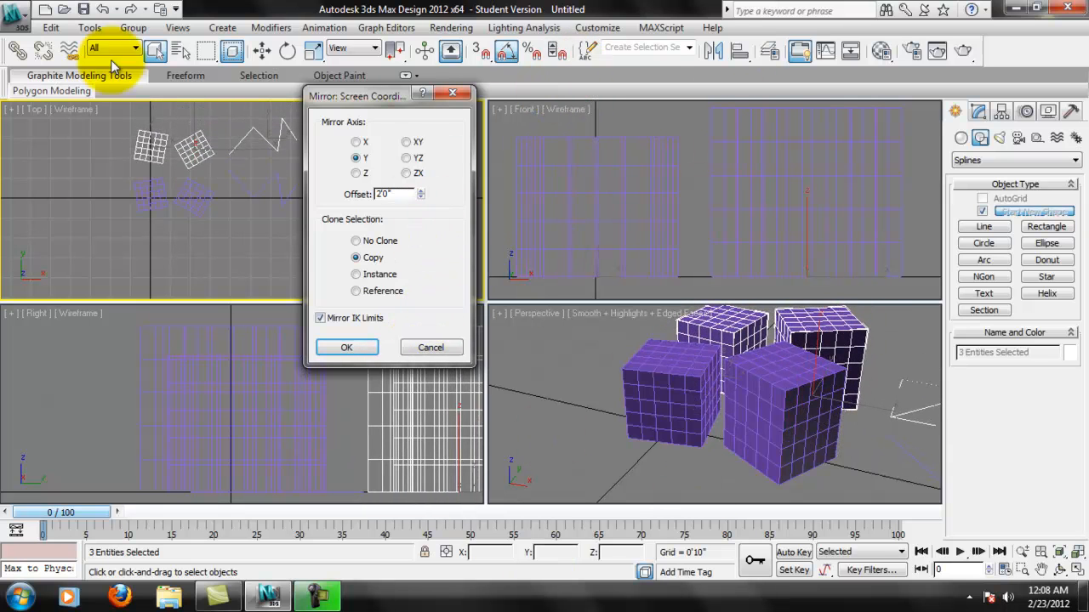
drag(396, 96, 531, 99)
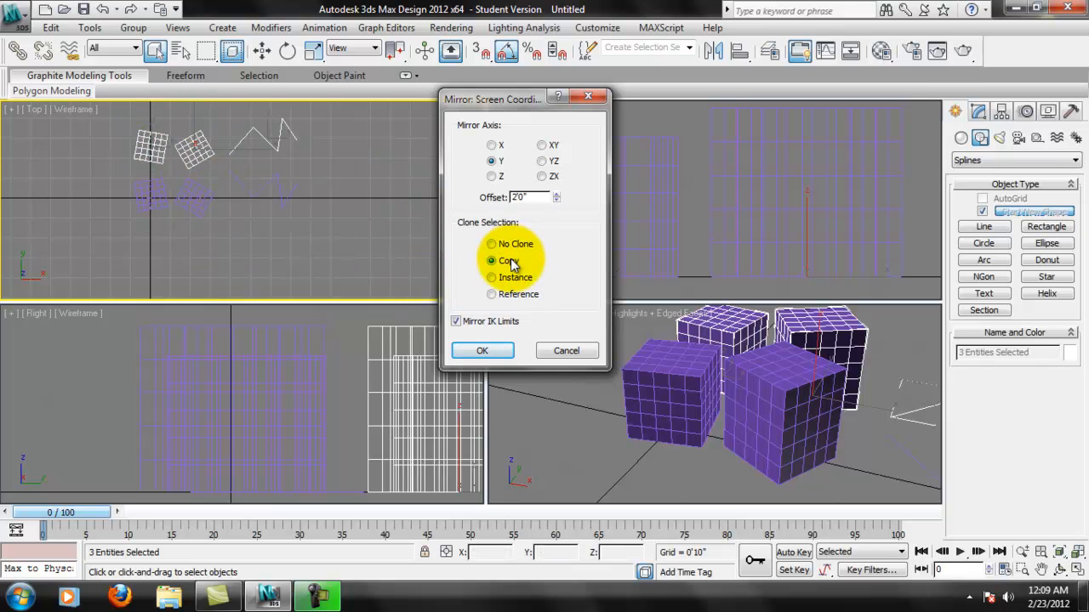
click(498, 355)
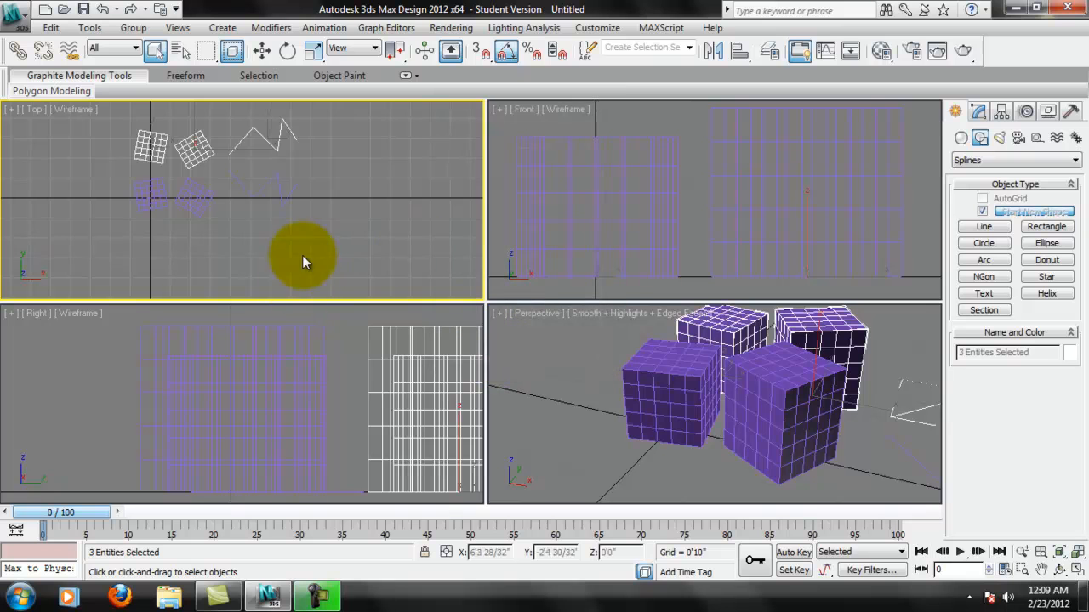
Step: Clone the Hertz box along X in the Top view as a single instance at about X -3'0"
mouse_move(262, 145)
middle_down()
mouse_move(199, 151)
mouse_move(239, 189)
mouse_move(240, 137)
mouse_move(262, 117)
mouse_move(277, 135)
middle_up()
click(298, 171)
click(258, 56)
middle_drag(274, 226, 404, 226)
click(254, 208)
shift+drag(404, 226, 332, 226)
drag(480, 197, 447, 163)
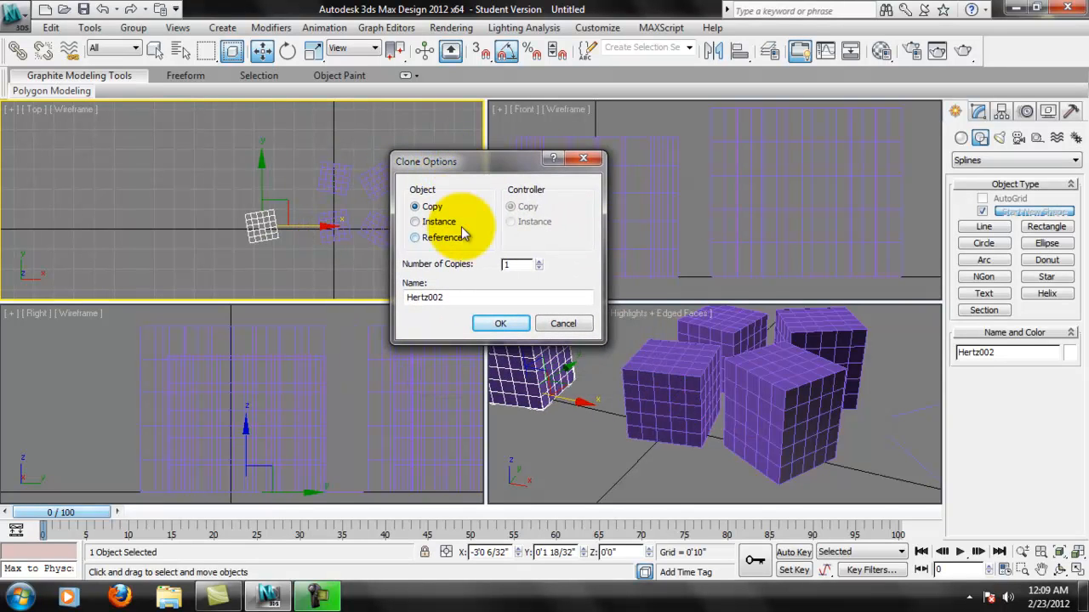
click(300, 217)
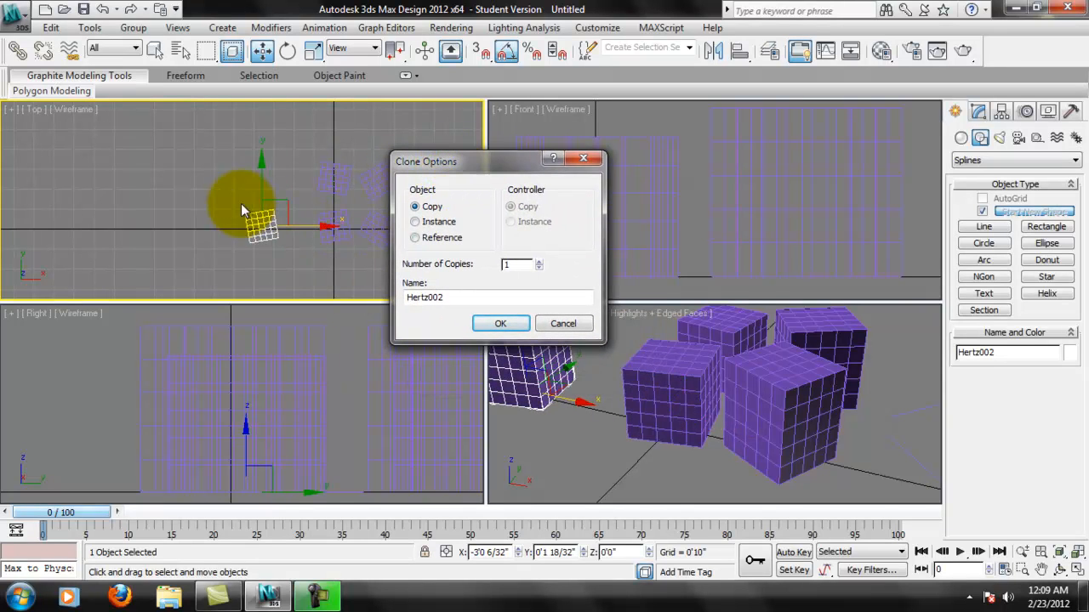
click(416, 222)
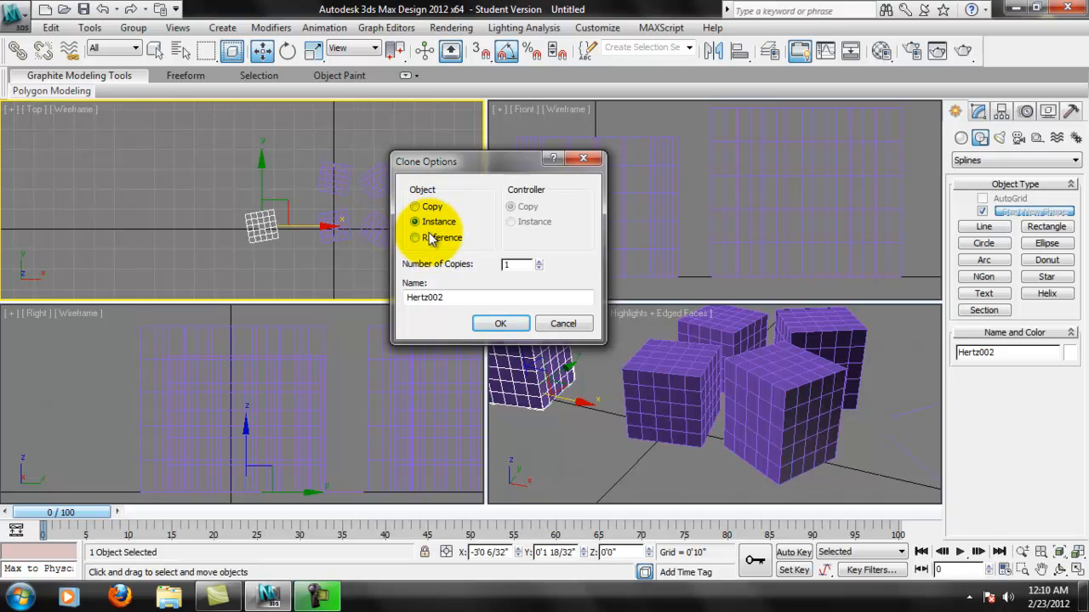
click(498, 324)
Step: Move the cloned box along X in the Top view, closer to the original Hertz box
middle_drag(302, 223, 220, 199)
scroll(296, 188, up, 4)
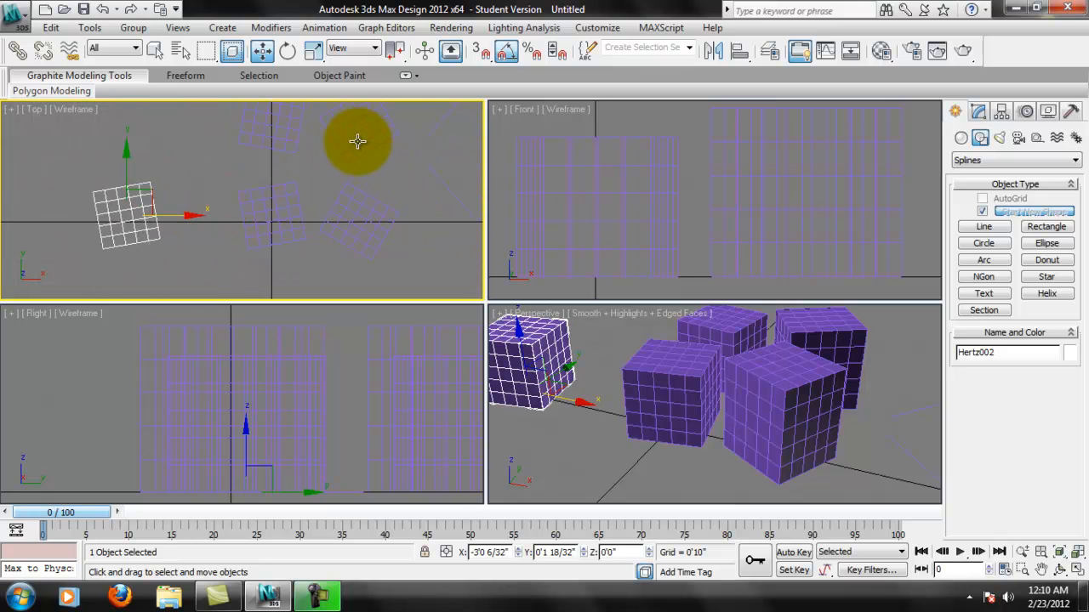
drag(160, 204, 219, 205)
Step: Scale the original Hertz box down uniformly to about 80.69 percent in the Top view and undo the scaling
click(271, 212)
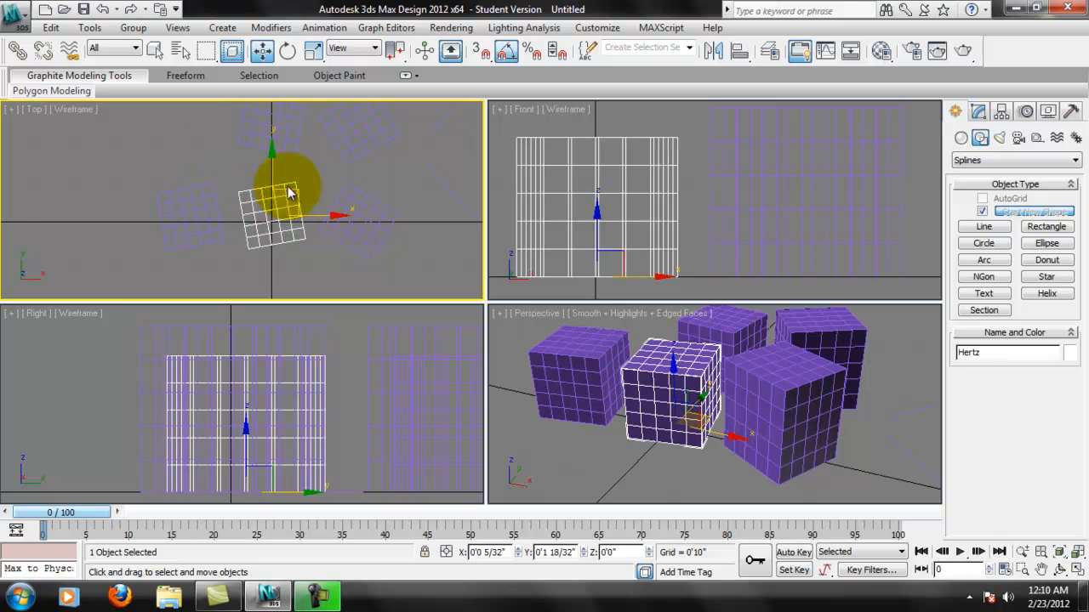
click(313, 50)
drag(276, 202, 243, 242)
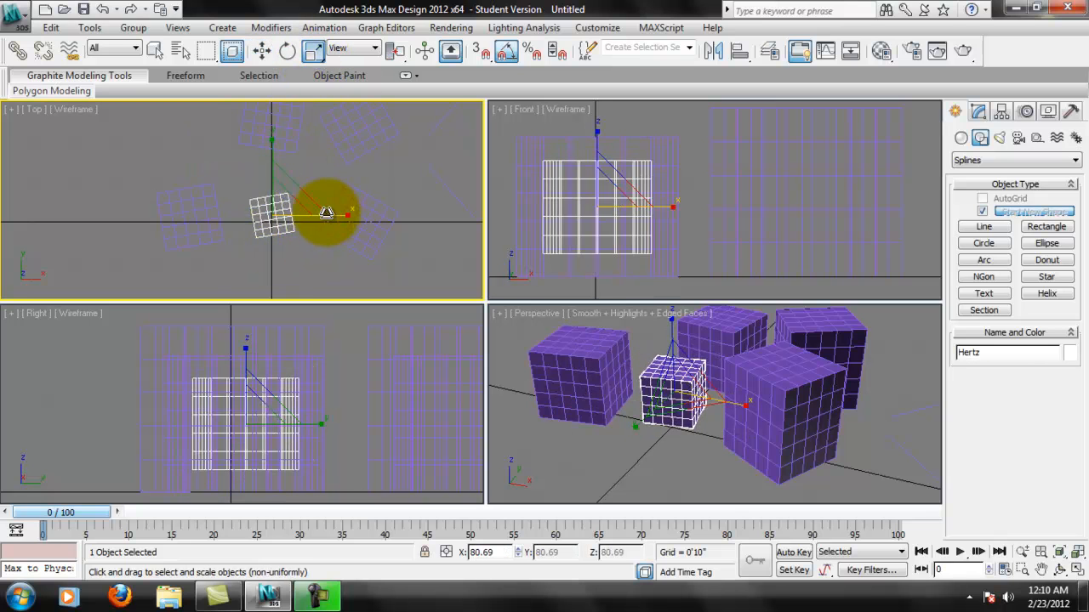
key(ctrl+z)
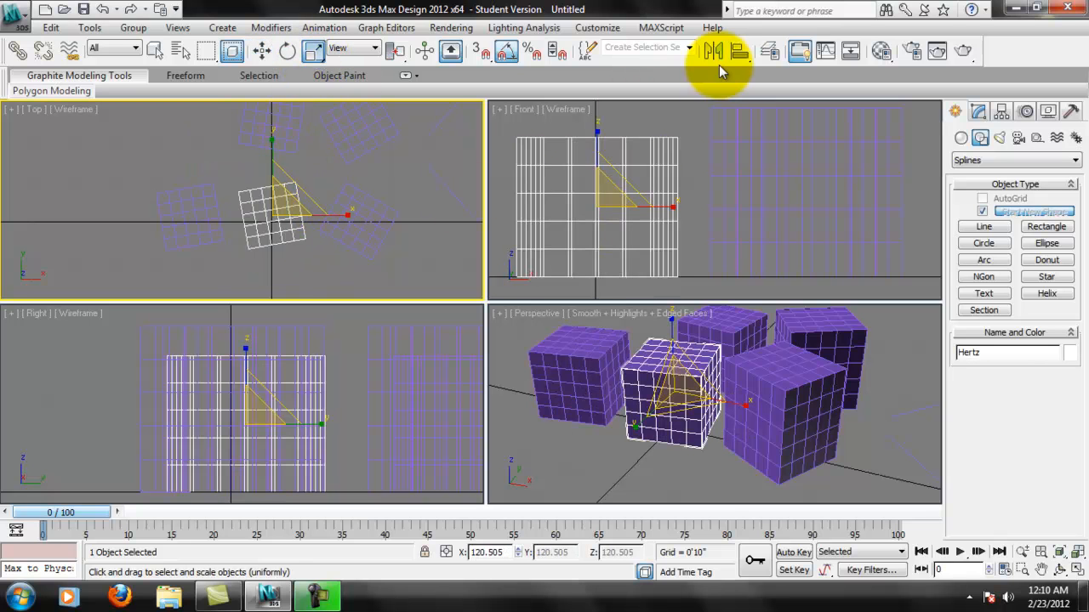
Step: Increase the Hertz box's length to 1'9 23/32" and lengthen the Aston Martin box, ending with Hertz selected
click(979, 111)
drag(1062, 337, 1073, 269)
click(795, 395)
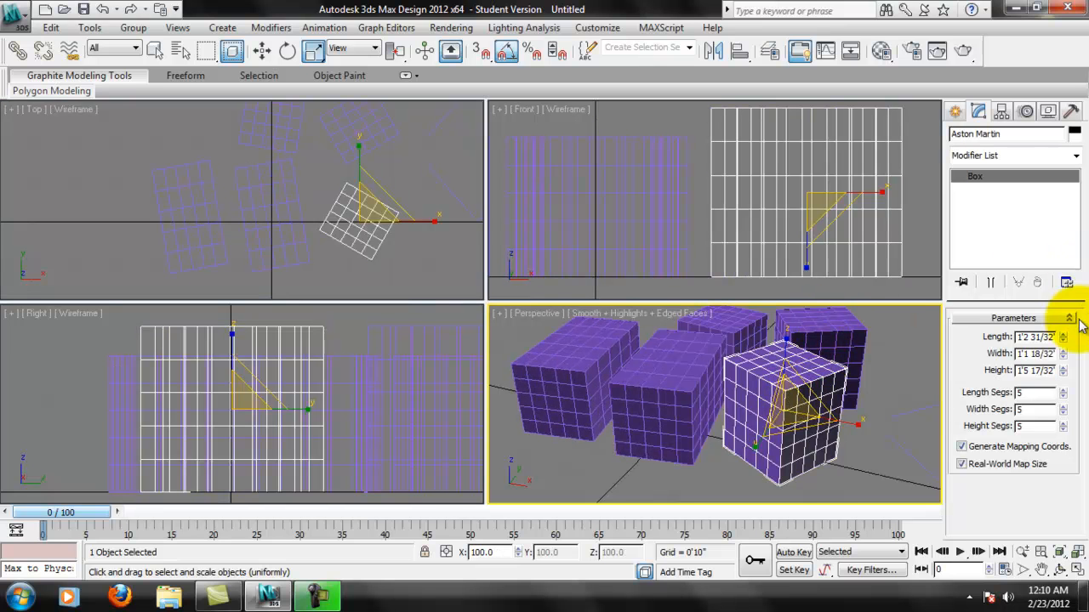
mouse_move(1069, 342)
mouse_down()
mouse_move(1057, 284)
mouse_move(1063, 340)
mouse_move(1062, 315)
mouse_move(1063, 327)
mouse_up()
click(697, 383)
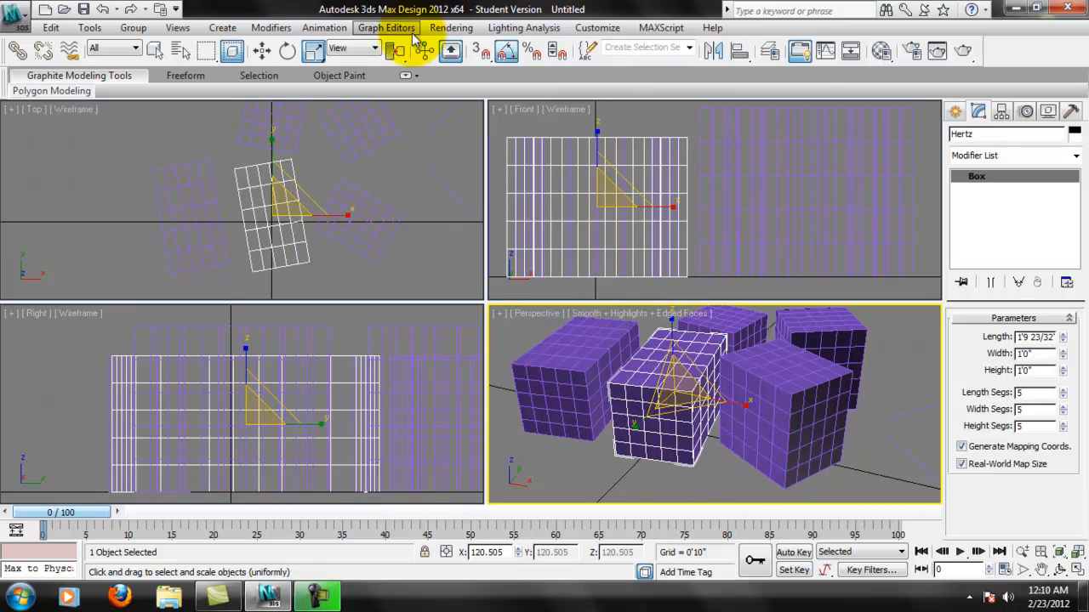
Step: Inspect the objects listed on layer 0 (default) in the Layer Manager and create three new layers
click(776, 57)
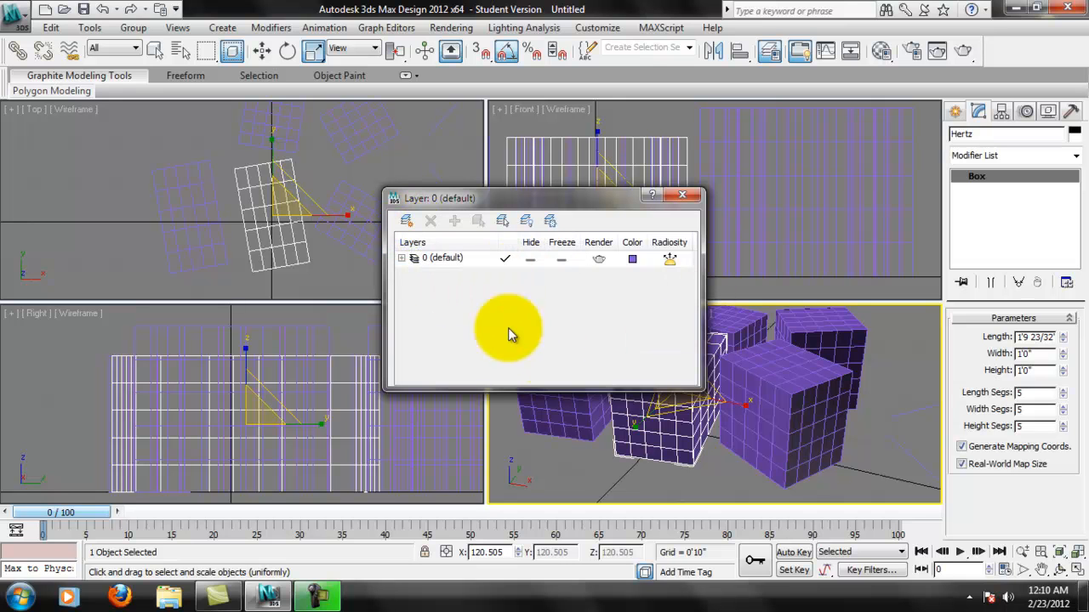
click(401, 259)
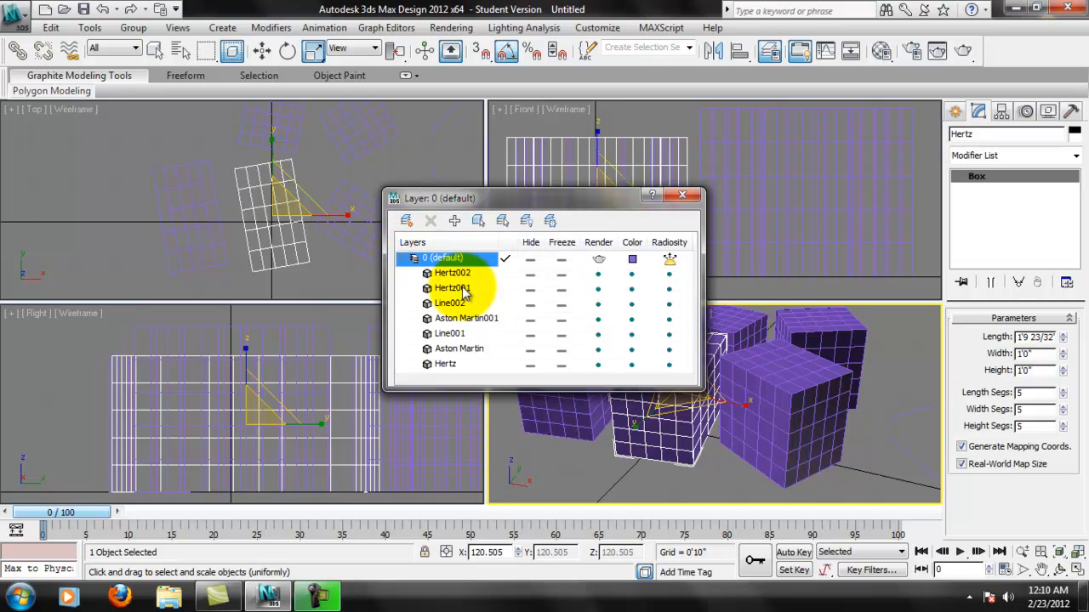
click(401, 261)
click(406, 220)
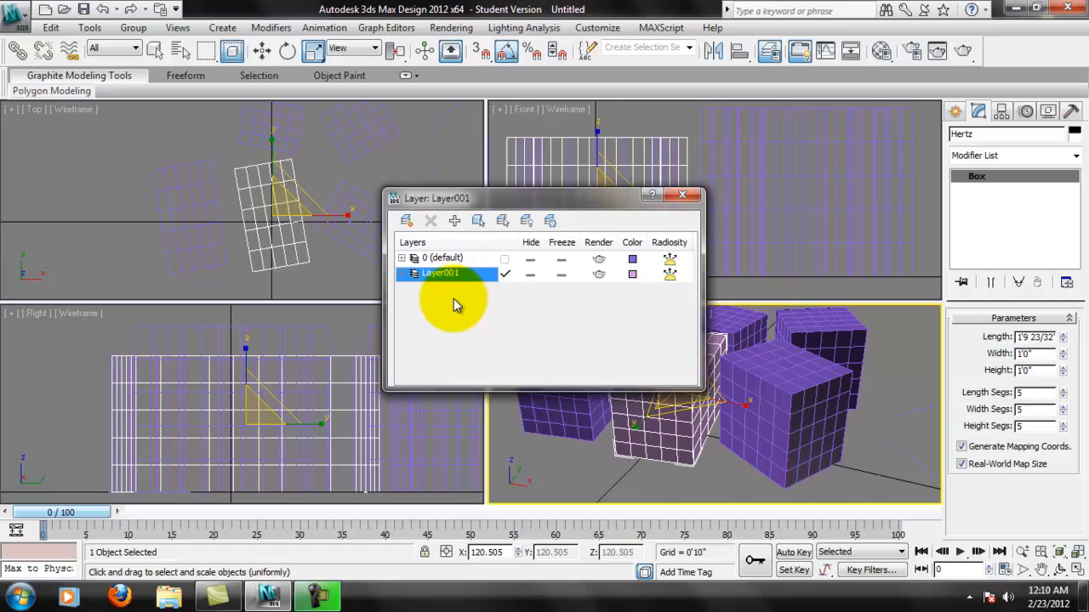
click(406, 220)
click(405, 221)
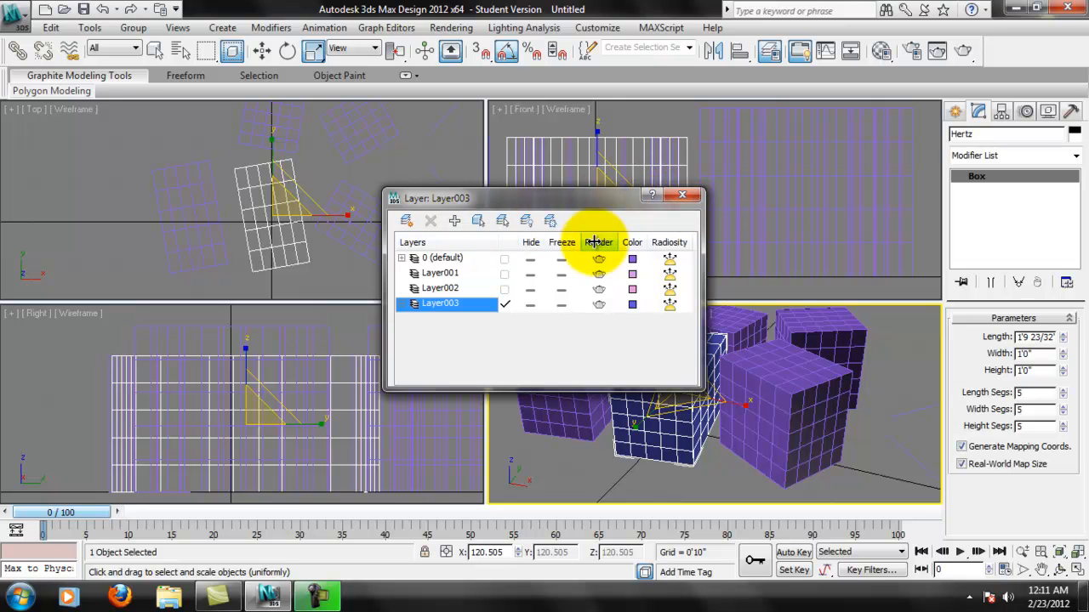
click(682, 198)
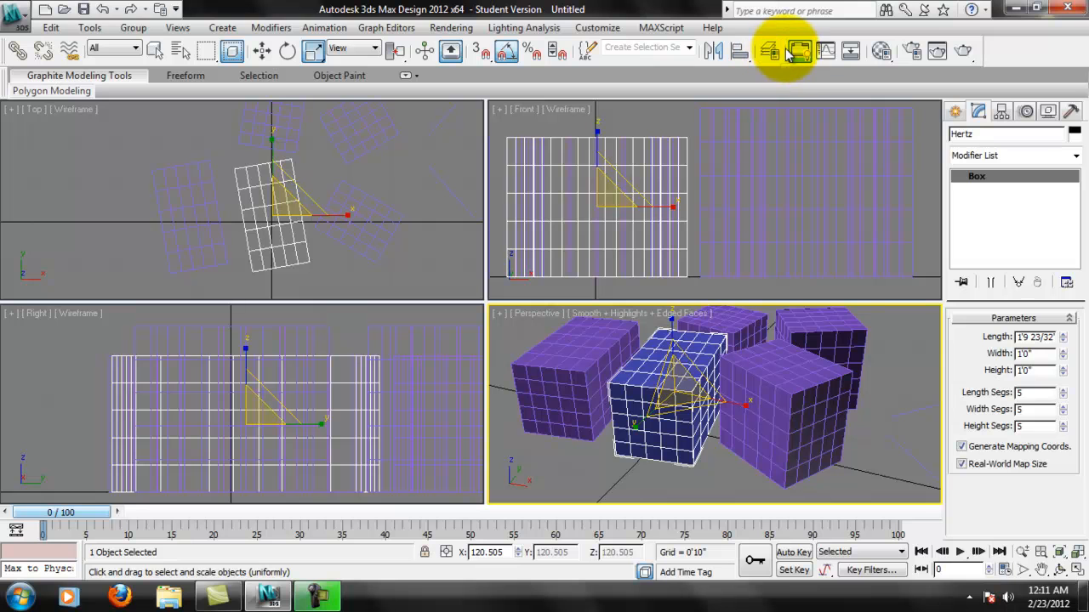
Step: Assign the 01 - Default material from the Material Editor to the selected Hertz box
click(882, 51)
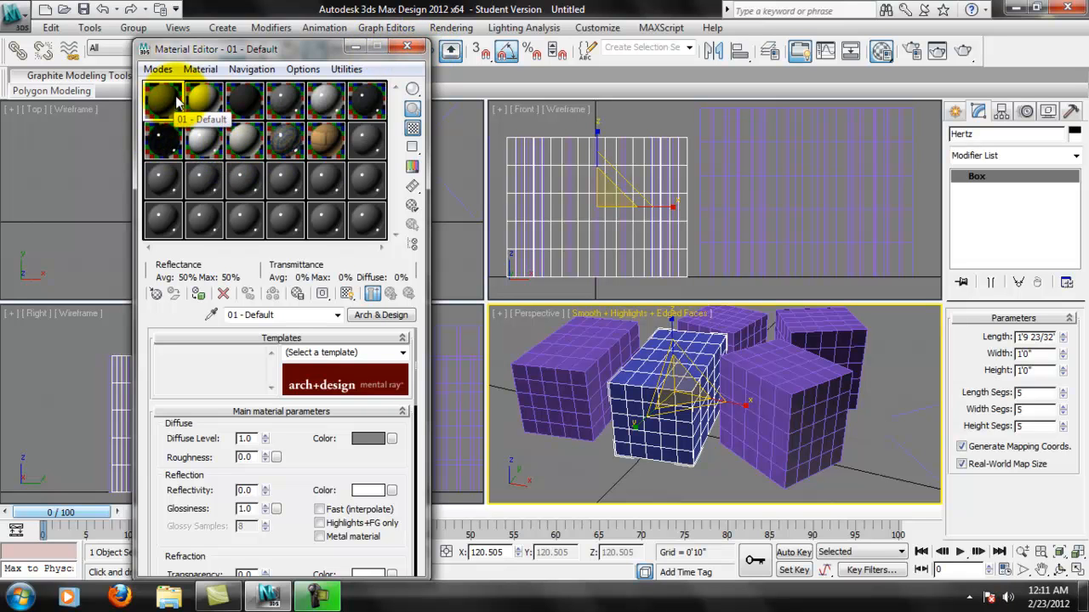
click(198, 293)
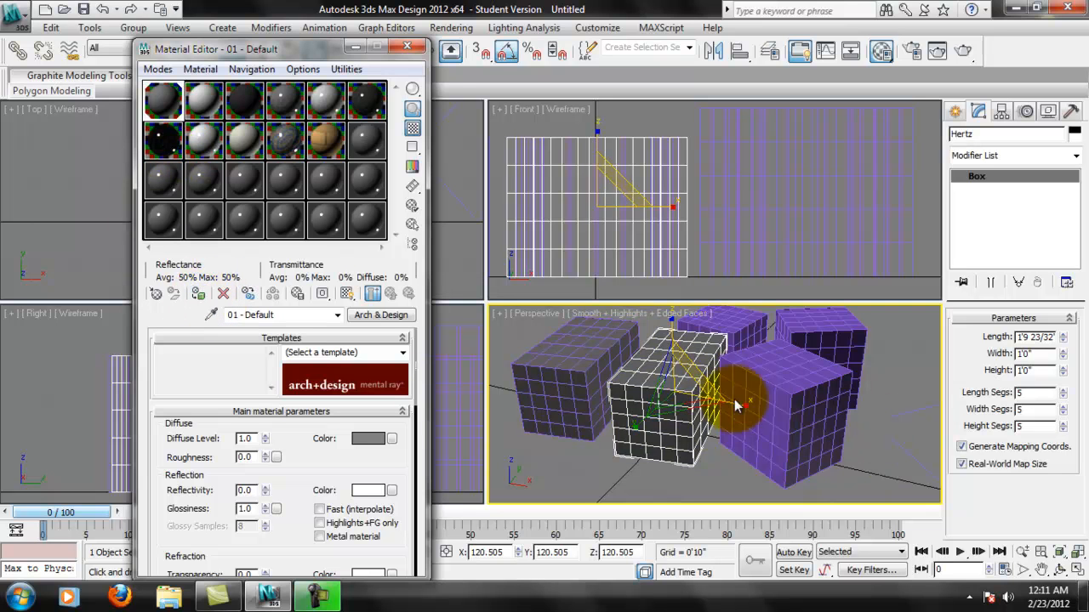
click(409, 49)
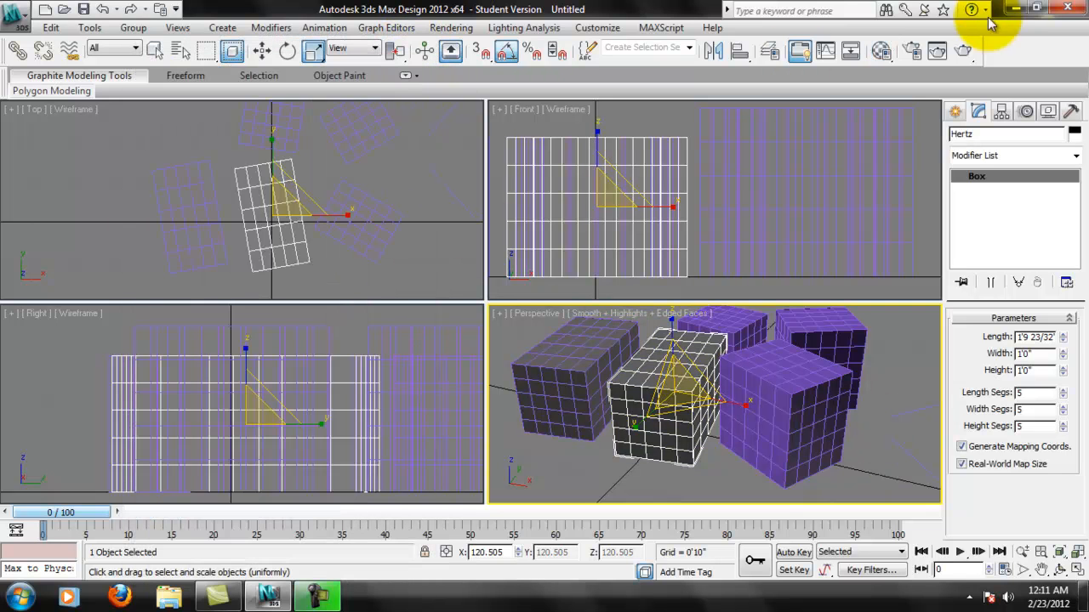
Step: Review the common parameters in Render Setup without changing them
click(912, 52)
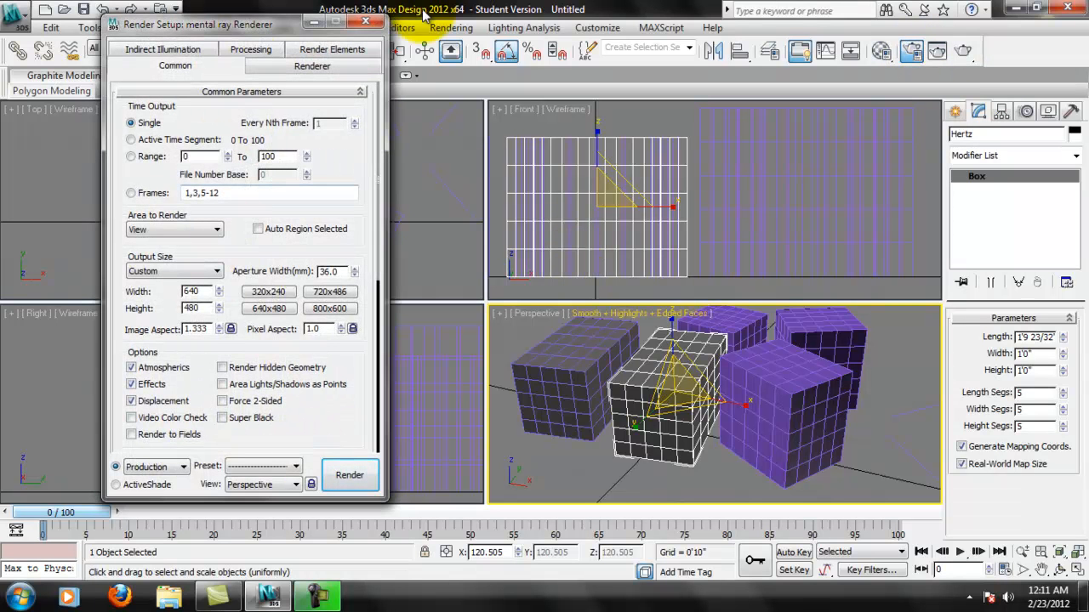
click(371, 22)
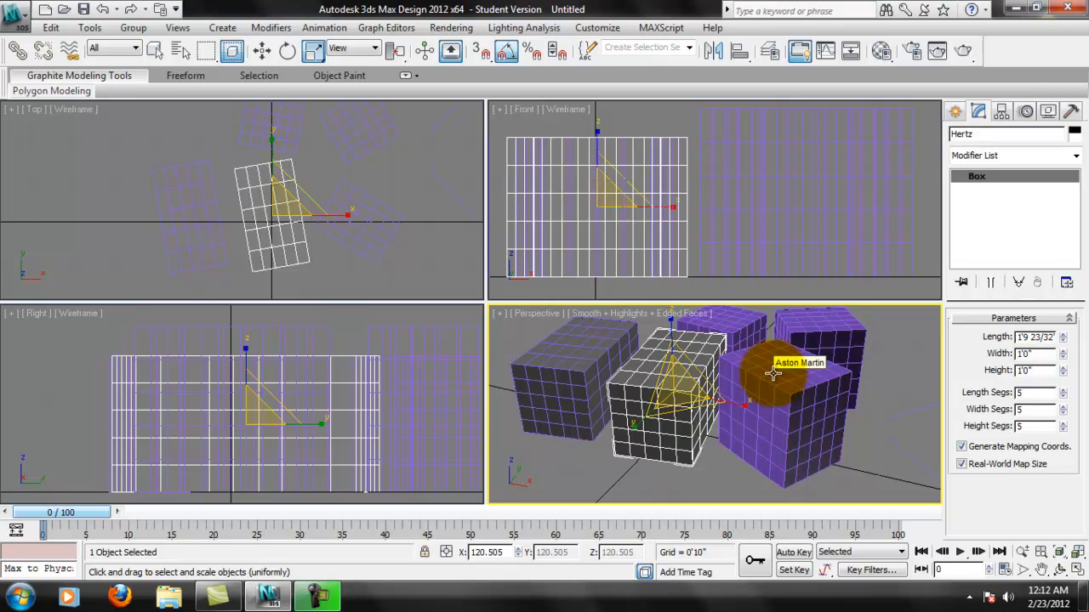
Step: Create a teapot with a radius of about 1'1 21/32" beside the boxes in the Top view
click(956, 112)
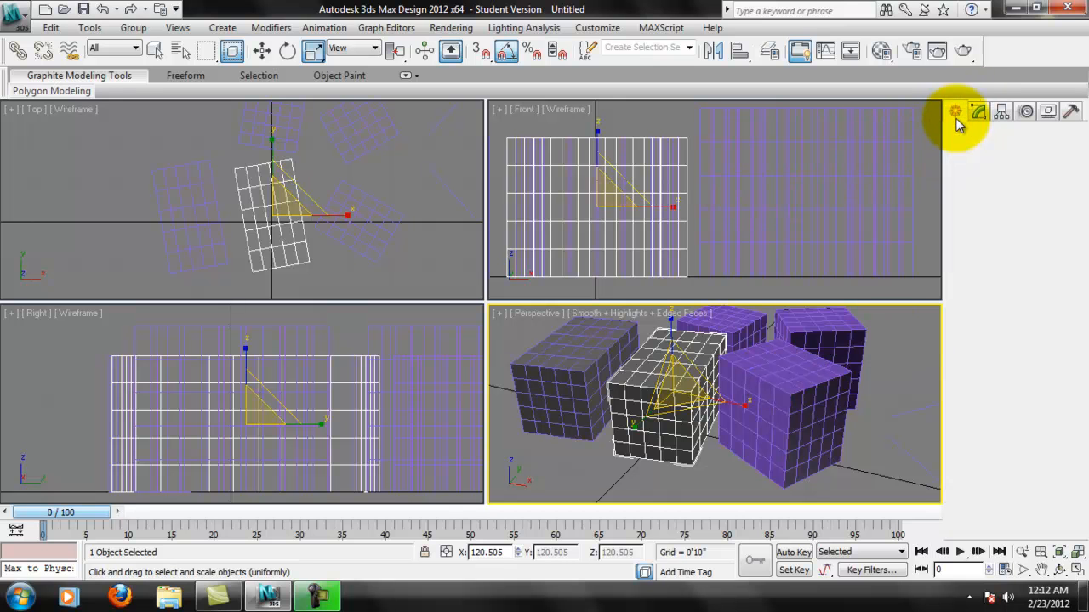
click(960, 138)
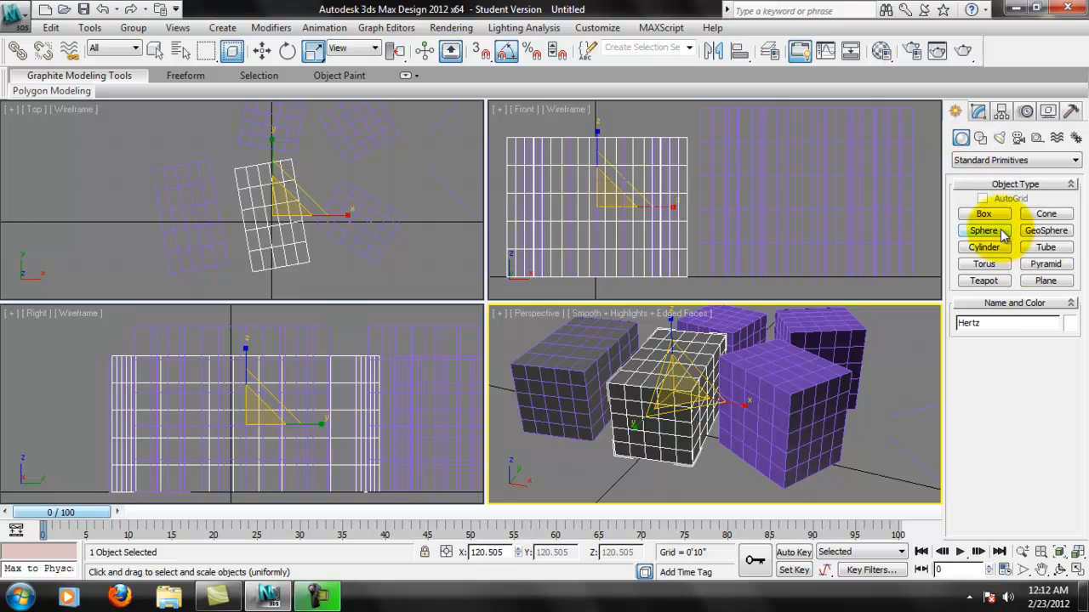
click(984, 280)
drag(411, 232, 503, 208)
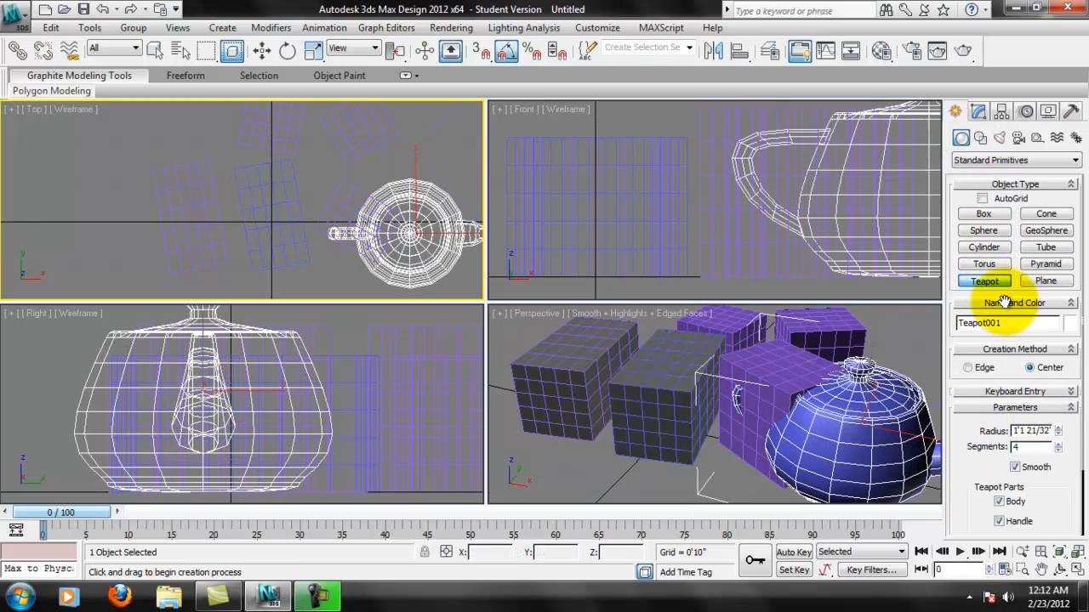
Step: Create a cylinder behind the boxes with a radius of about 1'0 25/32" and a height of about 2'5 10/32"
click(983, 246)
drag(145, 177, 119, 111)
click(141, 61)
middle_drag(639, 428, 747, 415)
scroll(699, 444, down, 4)
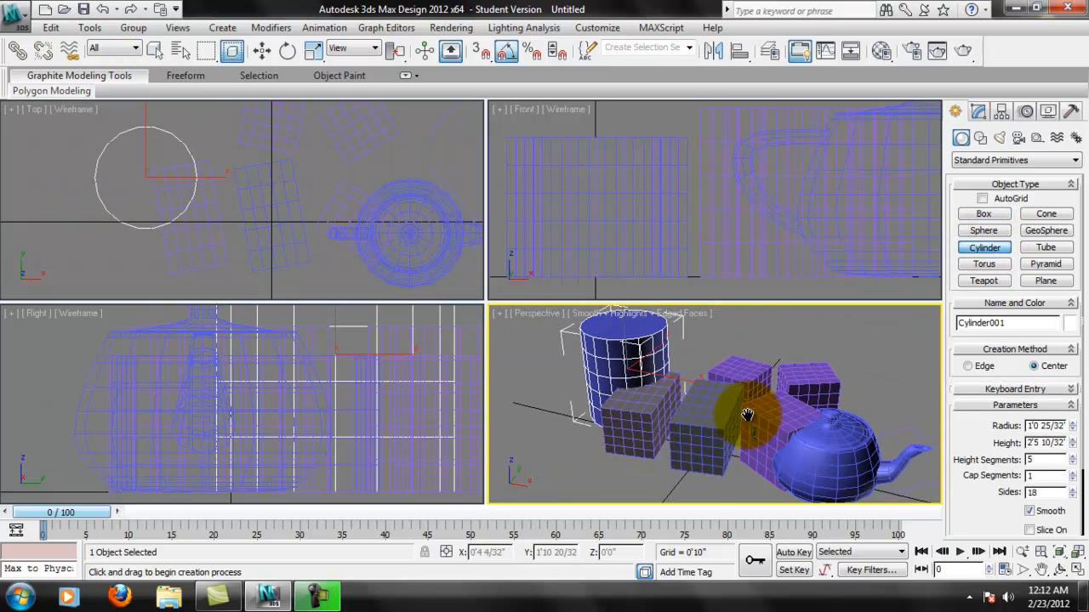
Step: Create a tube among the boxes with radii of about 7 28/32" and 4 29/32" and a height of about 1'9 4/32"
click(1047, 247)
drag(314, 178, 281, 176)
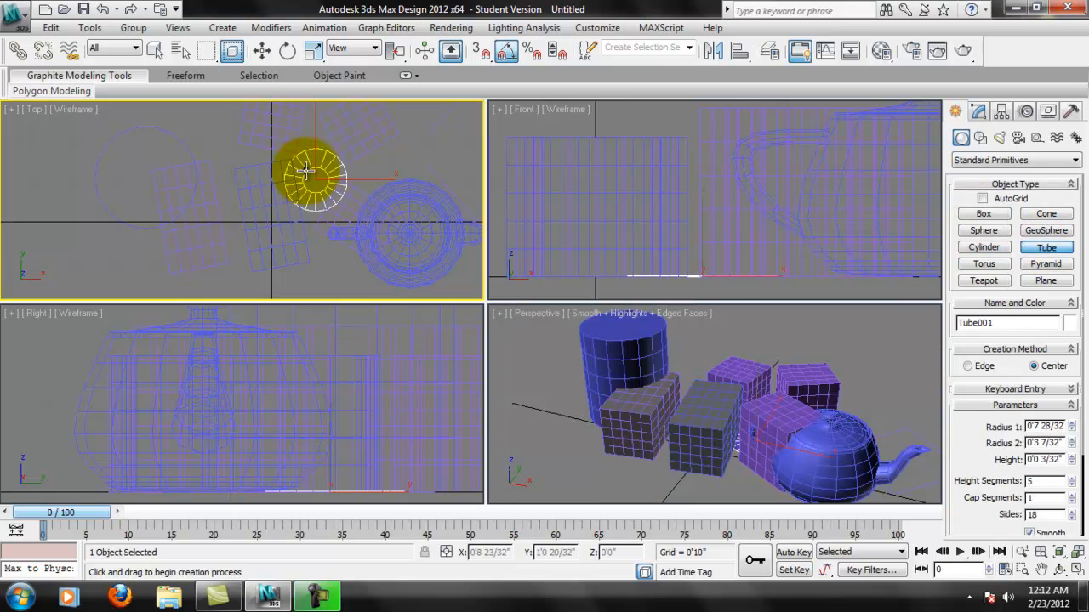
click(299, 87)
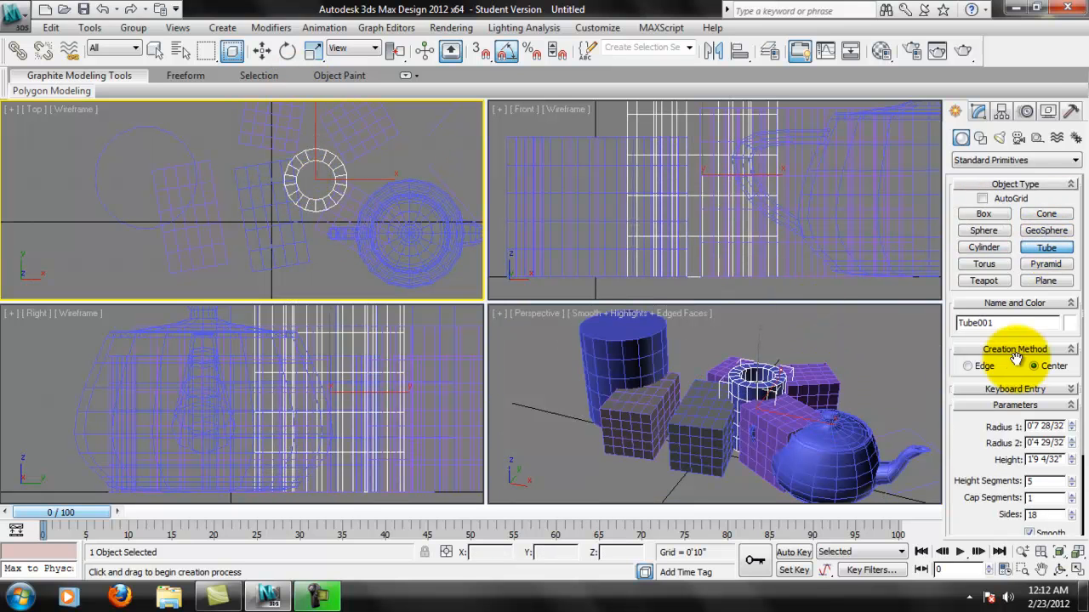
Step: Set the tube's radii to about 1'9 31/32" and 1'10", with 9 height segments, 4 cap segments and 30 sides
click(979, 111)
drag(1070, 341, 1062, 199)
drag(1071, 355, 875, 122)
click(1070, 393)
click(1070, 393)
drag(1070, 431, 1062, 323)
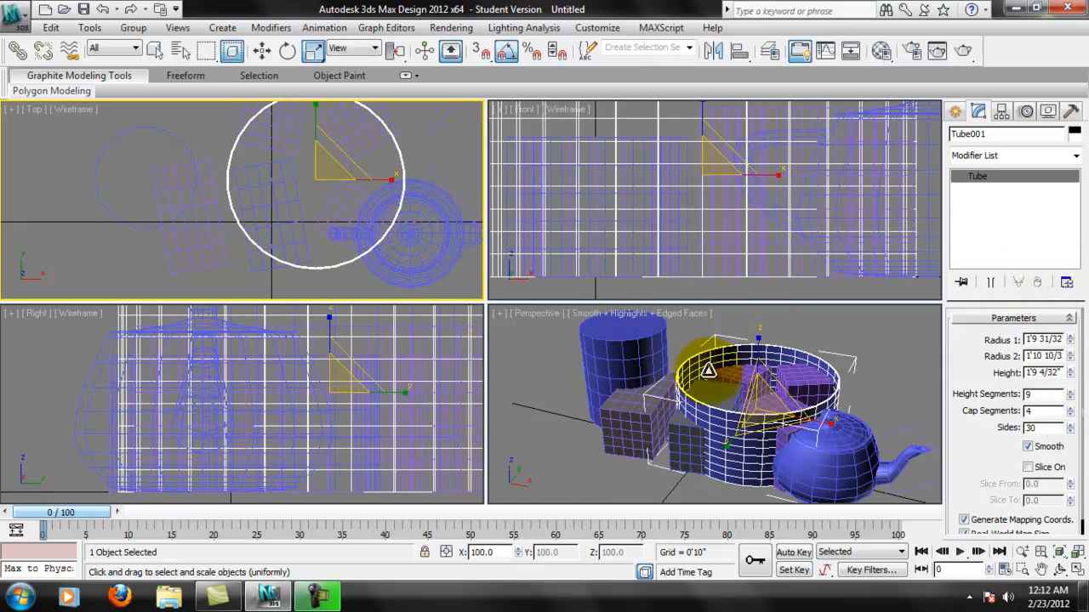
Step: Create a pyramid in the Top view beside the cylinder, about 2'5 4/32" wide, 2'3 23/32" deep and 1'6 17/32" high
click(1074, 156)
click(971, 111)
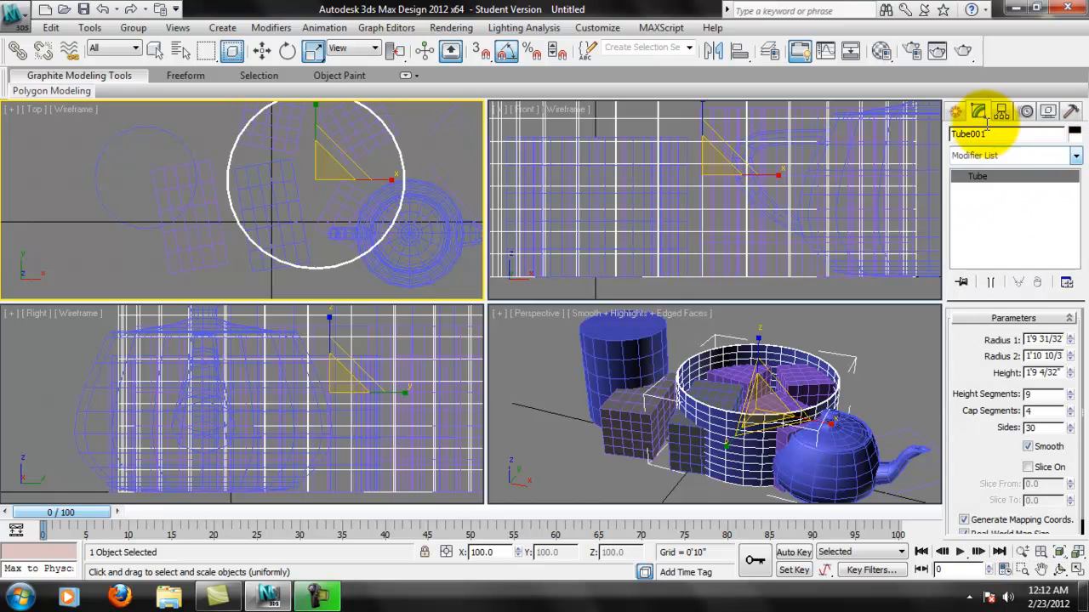
click(956, 112)
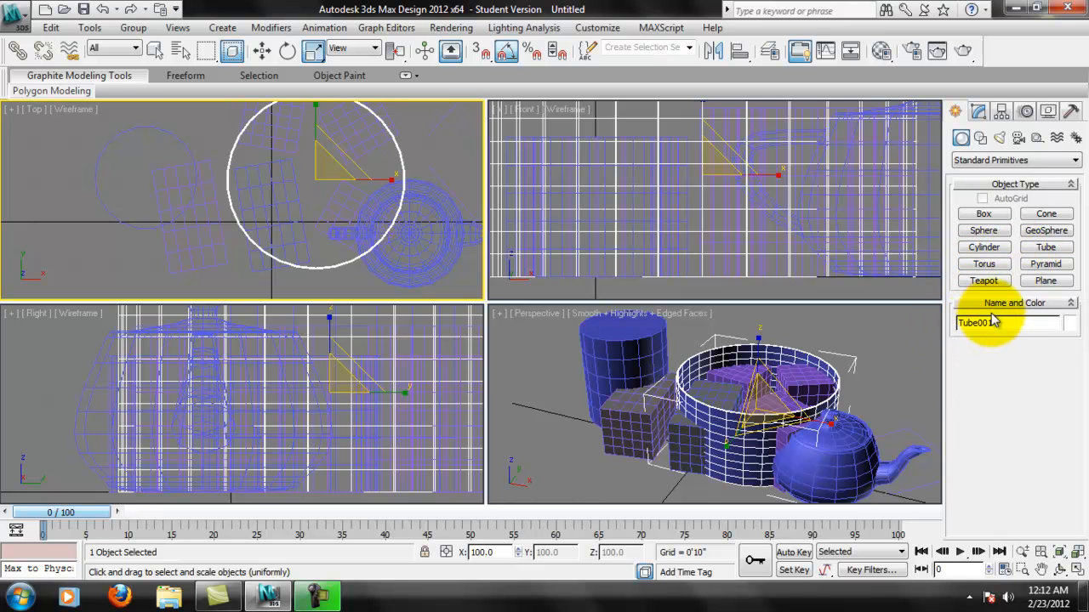
click(1043, 269)
drag(170, 170, 58, 282)
click(85, 206)
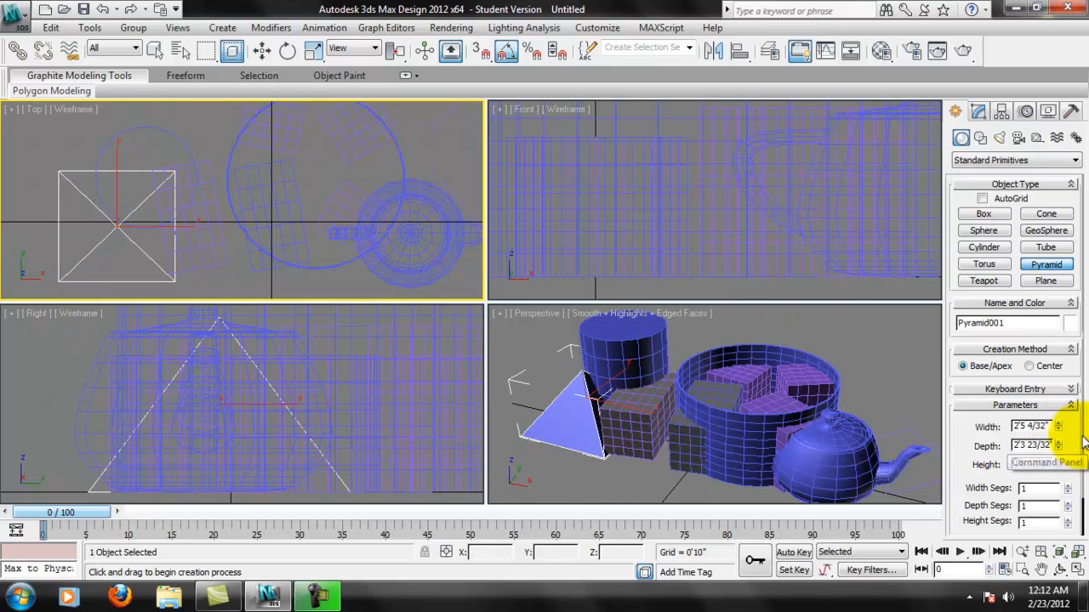
scroll(1071, 425, down, 2)
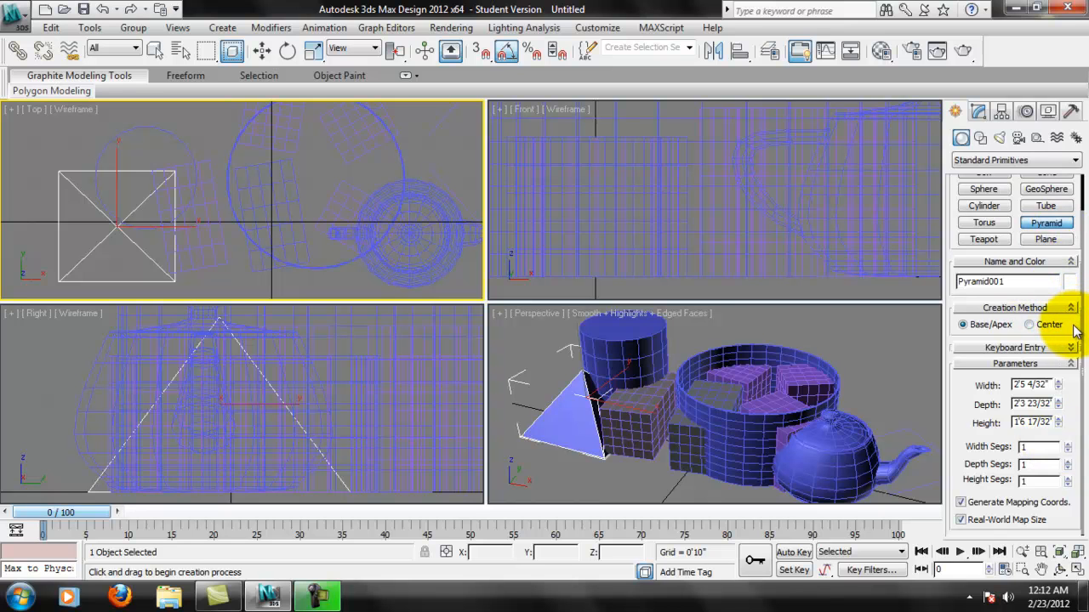
scroll(1079, 324, up, 2)
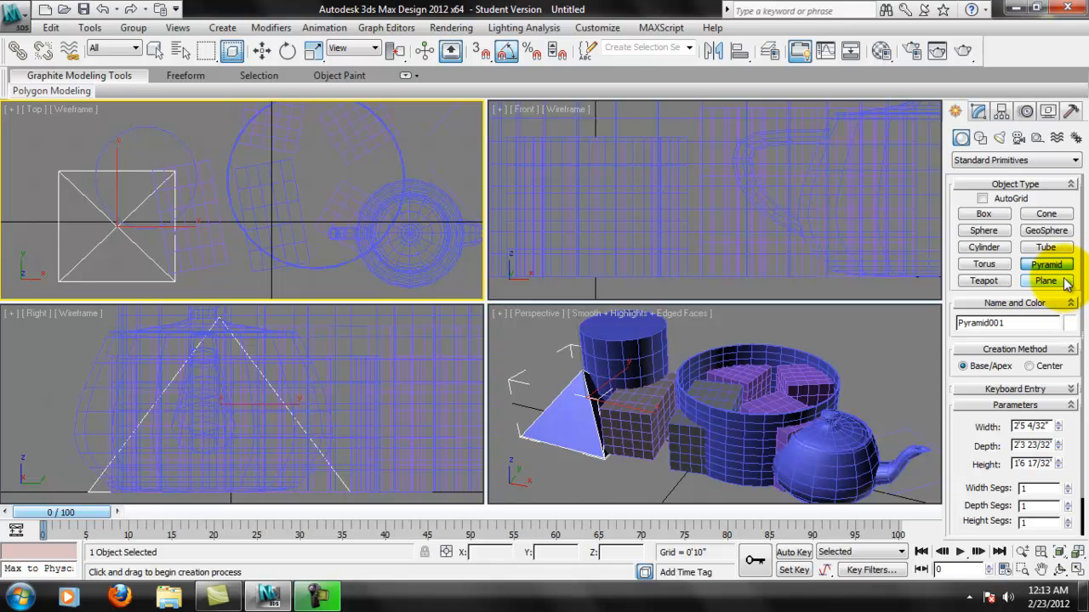
Step: Create a Tetra-family Hedra from the extended primitives inside the tube in the Top view
click(1016, 160)
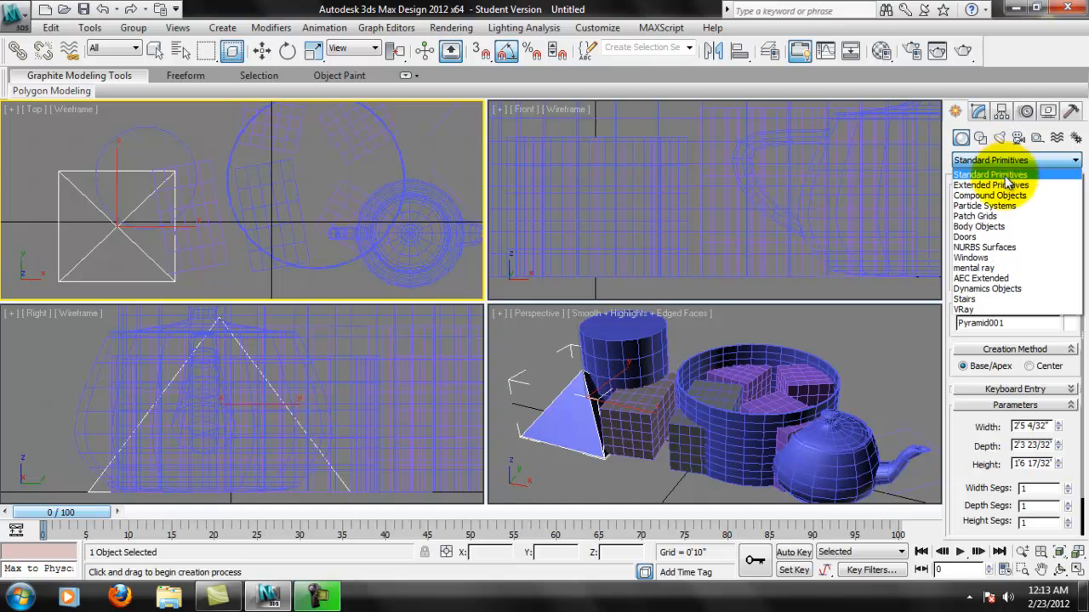
click(1004, 182)
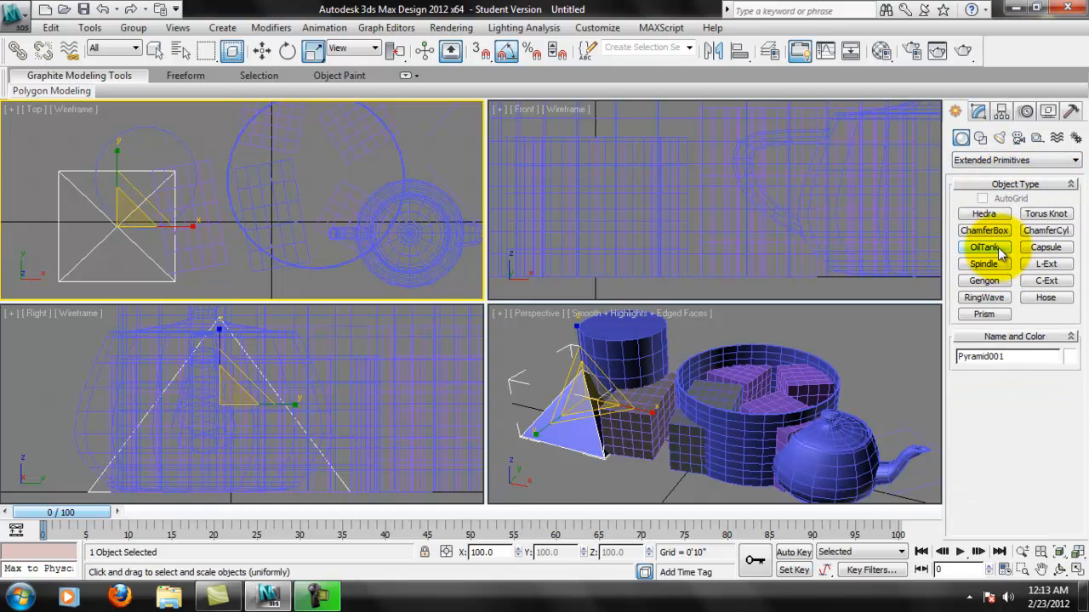
click(984, 214)
drag(309, 207, 269, 177)
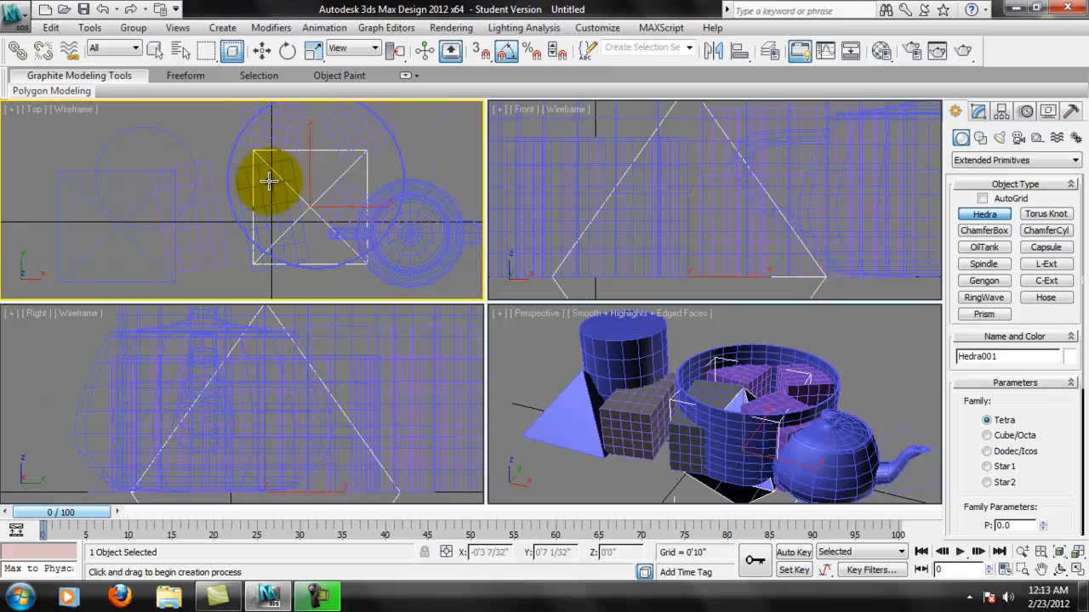
Step: Create an L-Ext across the tube in the Top view, with a side about 11 11/32" and a front about 3'9 28/32" long
click(1046, 264)
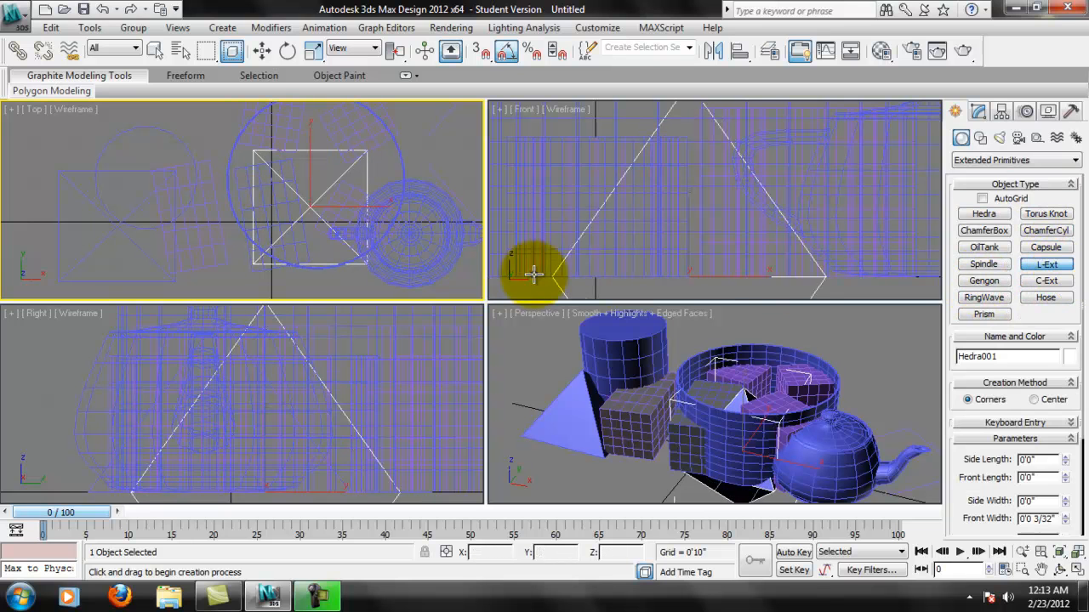
drag(408, 207, 225, 252)
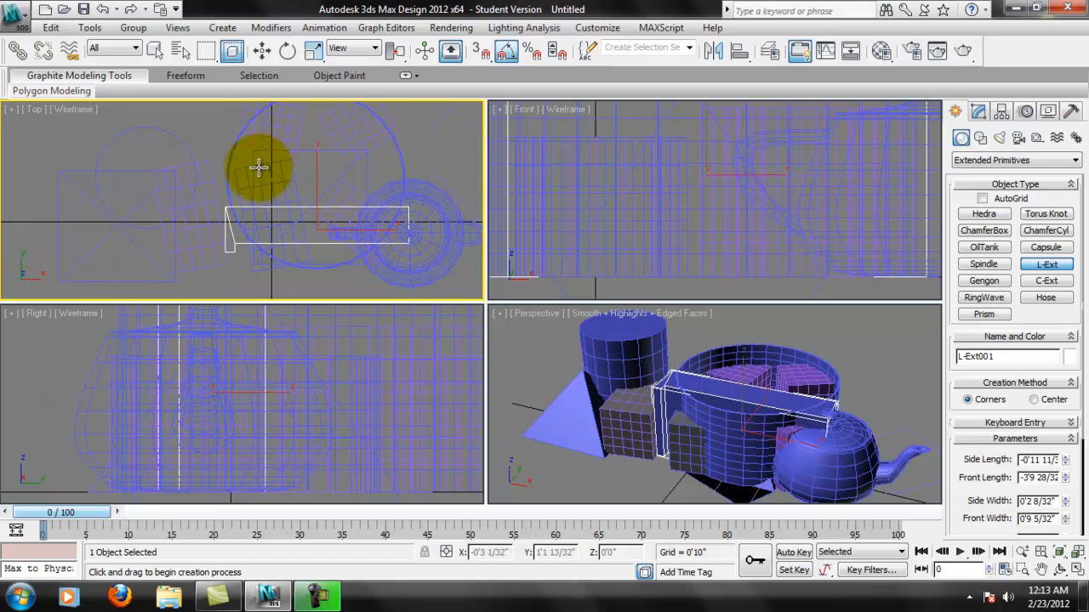
click(265, 128)
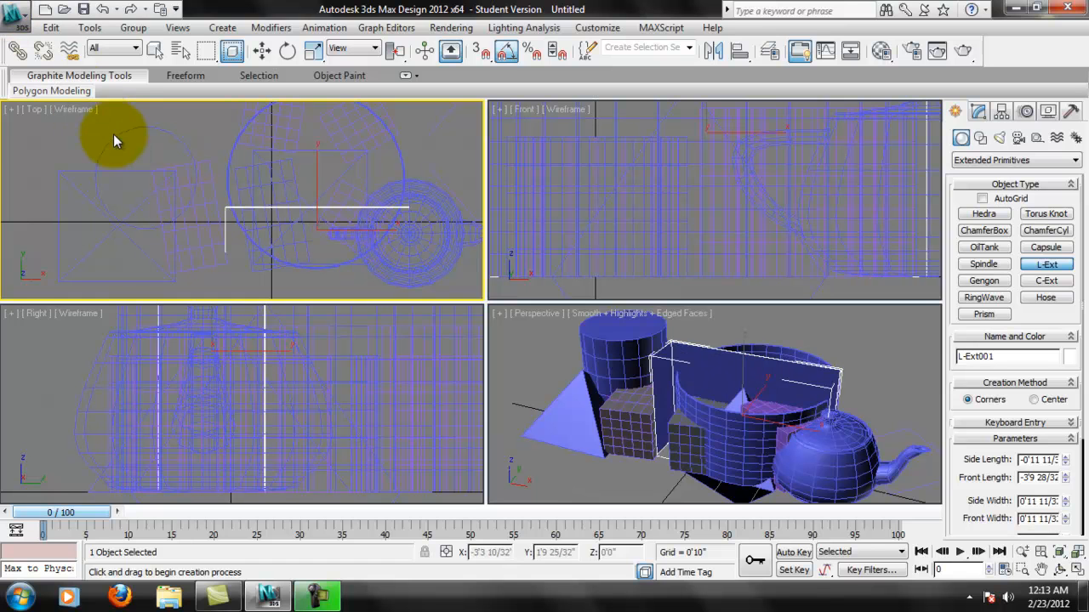
Step: Create a C-Ext in front of the objects, with front and back about 4'1 27/32" long, widths 1 25/32" and height 2'8 16/32"
click(1045, 281)
drag(322, 255, 123, 296)
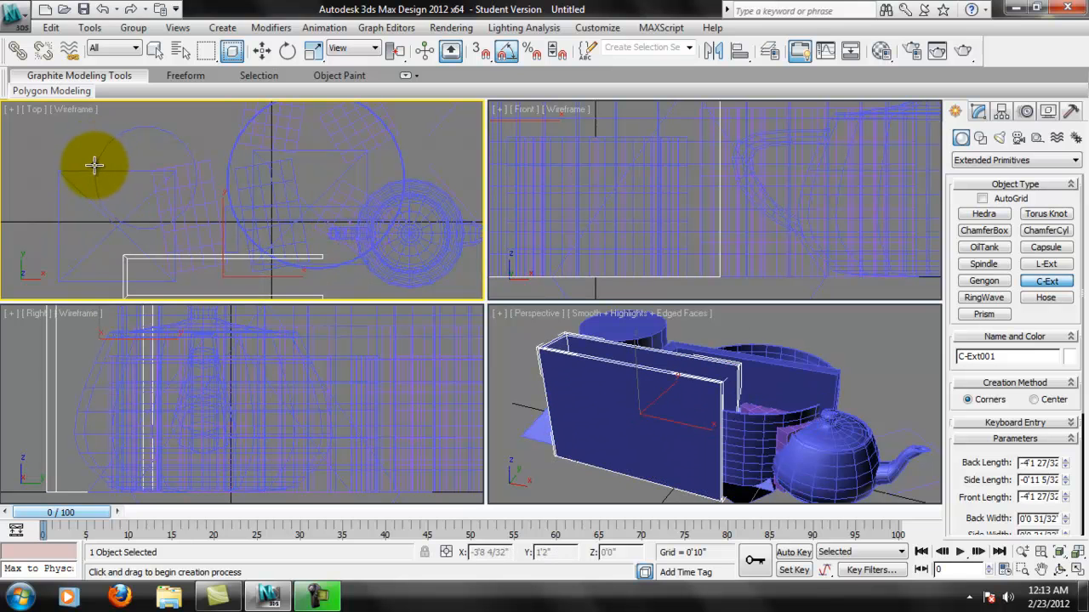
click(98, 162)
middle_drag(735, 384, 746, 388)
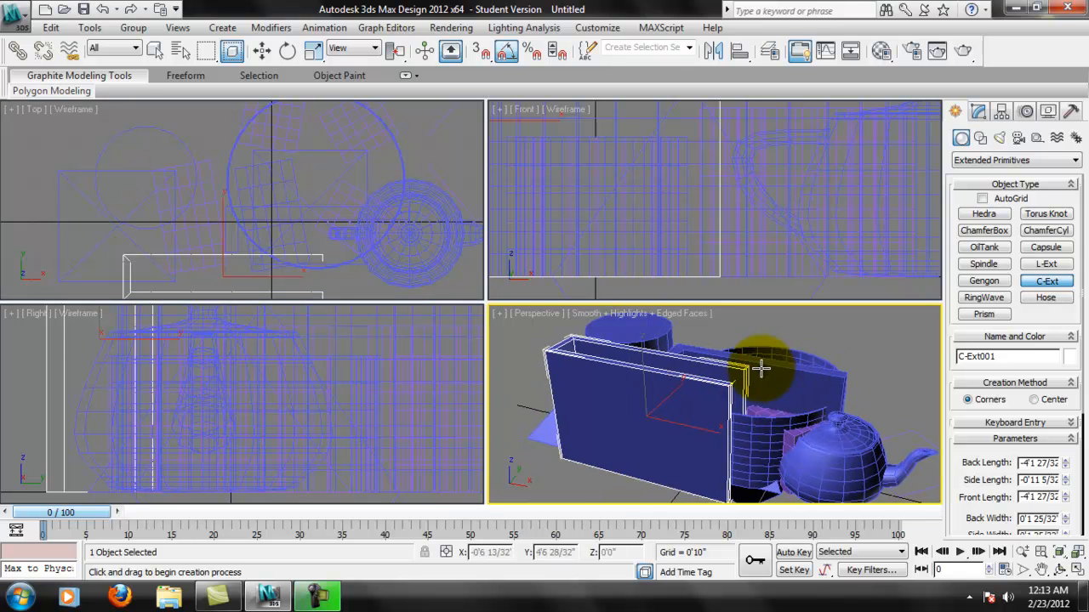
scroll(1053, 316, down, 5)
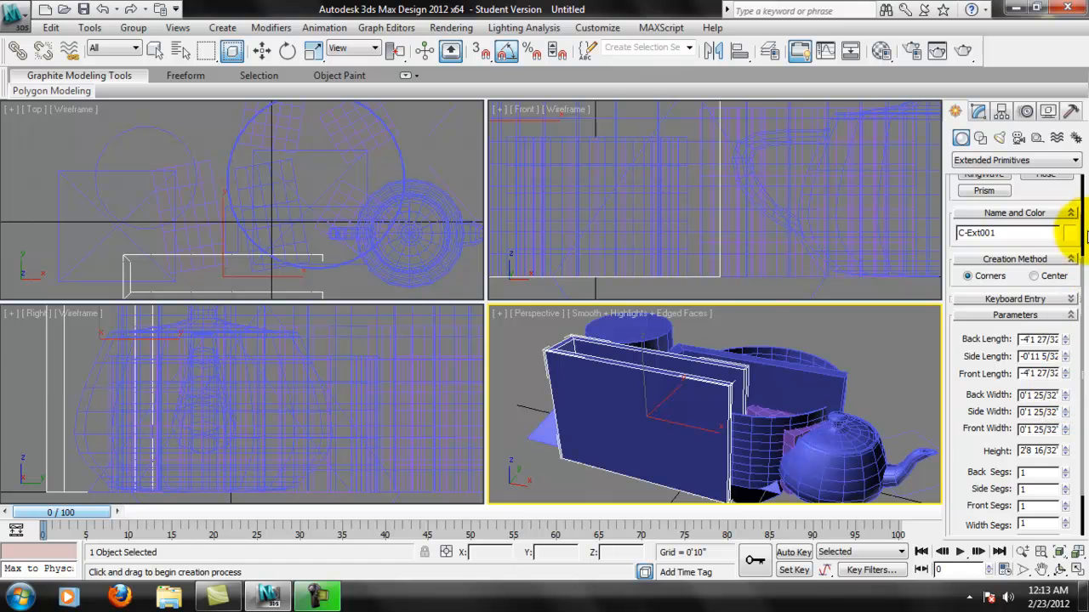
scroll(1046, 280, up, 5)
Step: Browse the shape categories, examining the object types offered for Splines and NURBS Curves
click(980, 138)
scroll(381, 213, down, 4)
middle_drag(381, 213, 199, 216)
middle_drag(307, 208, 455, 216)
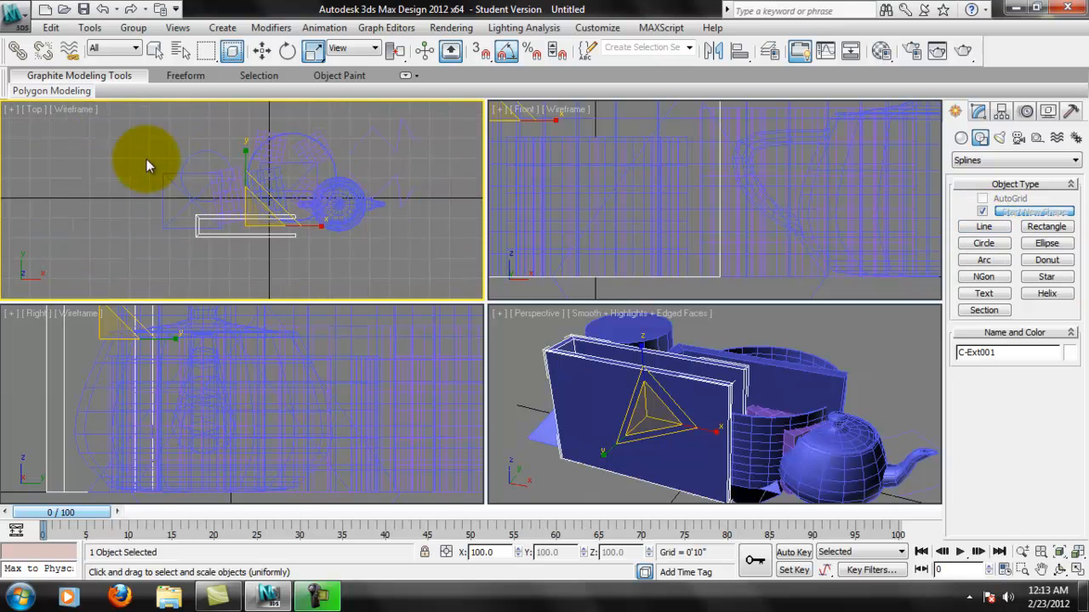
middle_drag(306, 178, 267, 182)
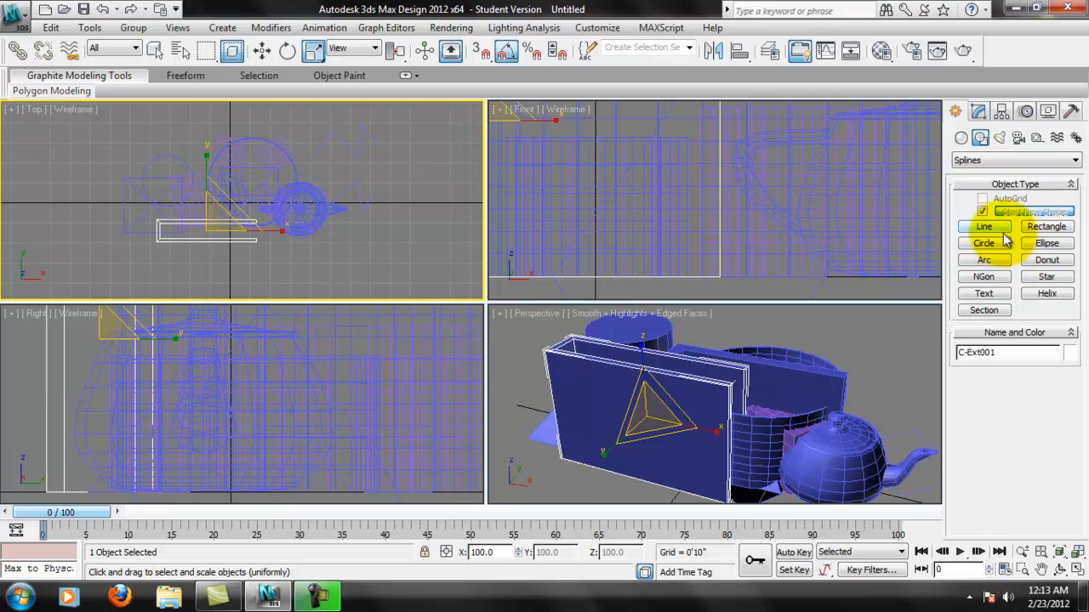
click(1015, 161)
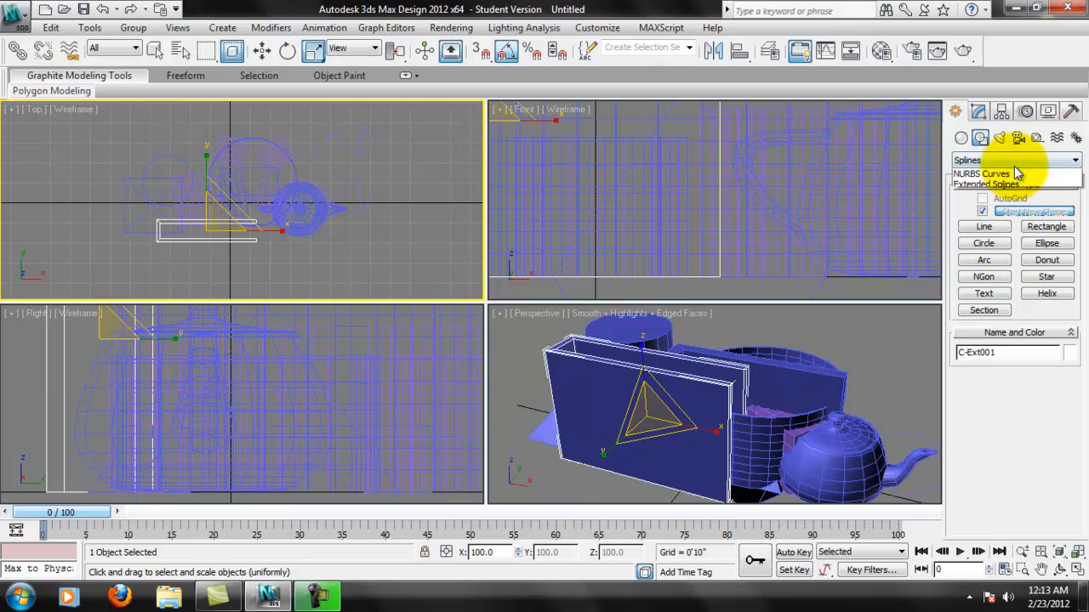
click(986, 185)
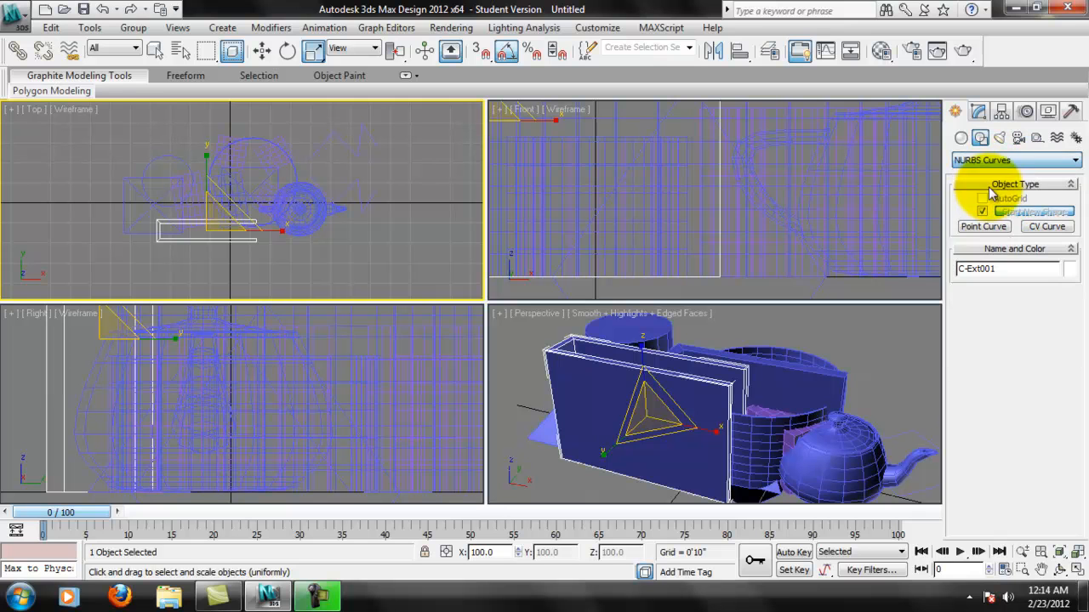
click(1008, 161)
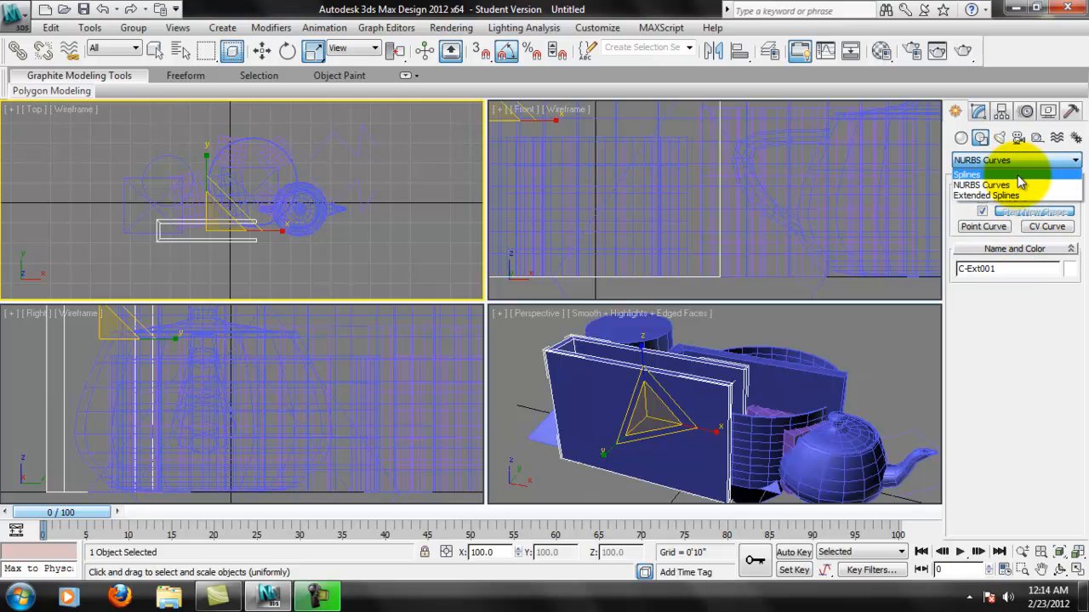
click(1022, 164)
click(1022, 163)
click(1024, 164)
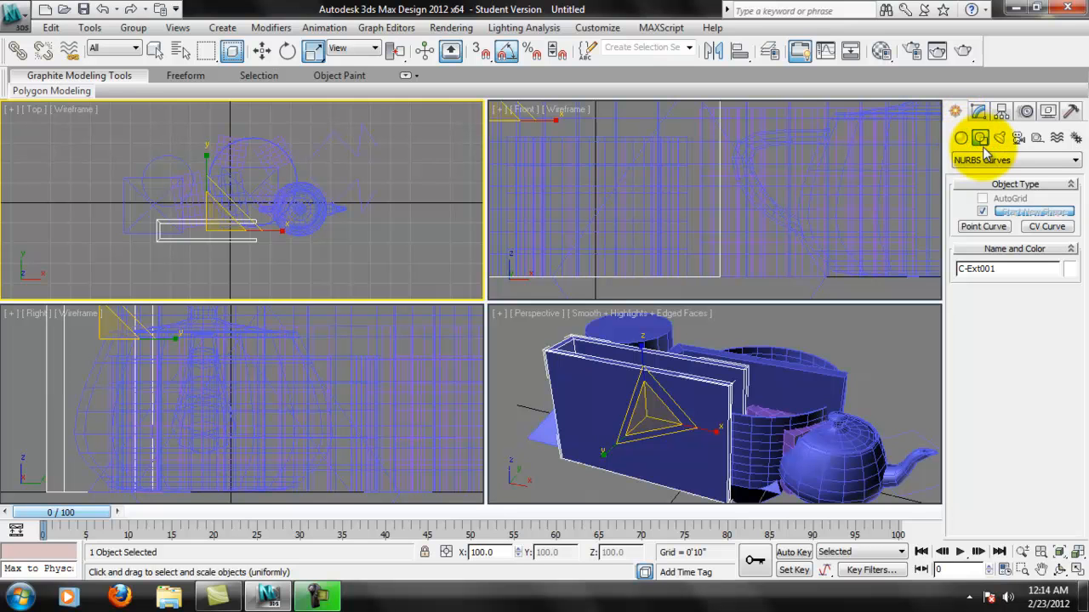
Step: Compare the C-Ext's editable parameters with the shape creation options
click(979, 114)
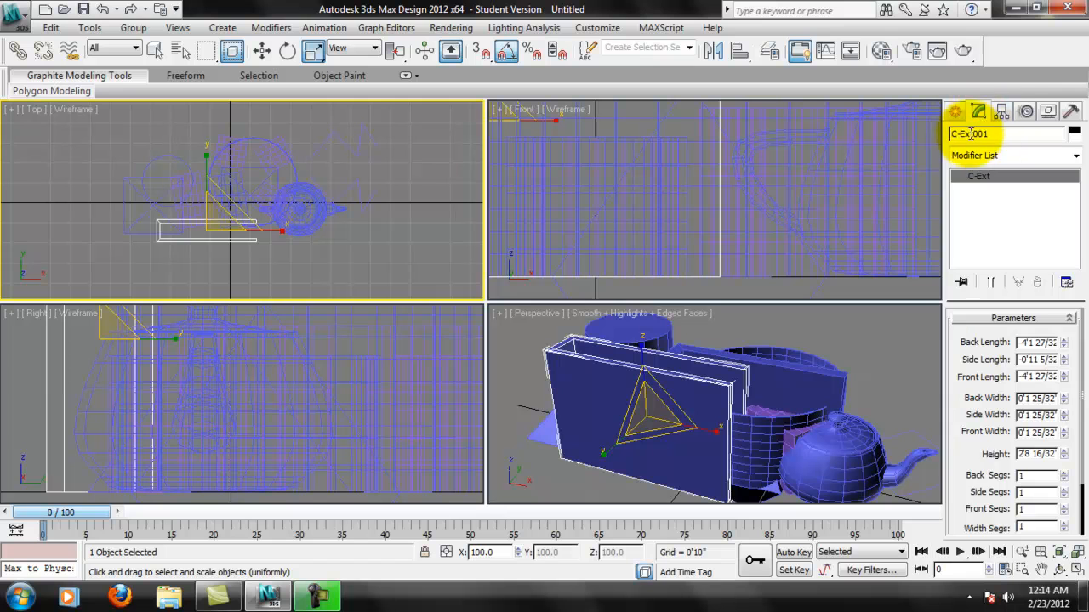
click(967, 111)
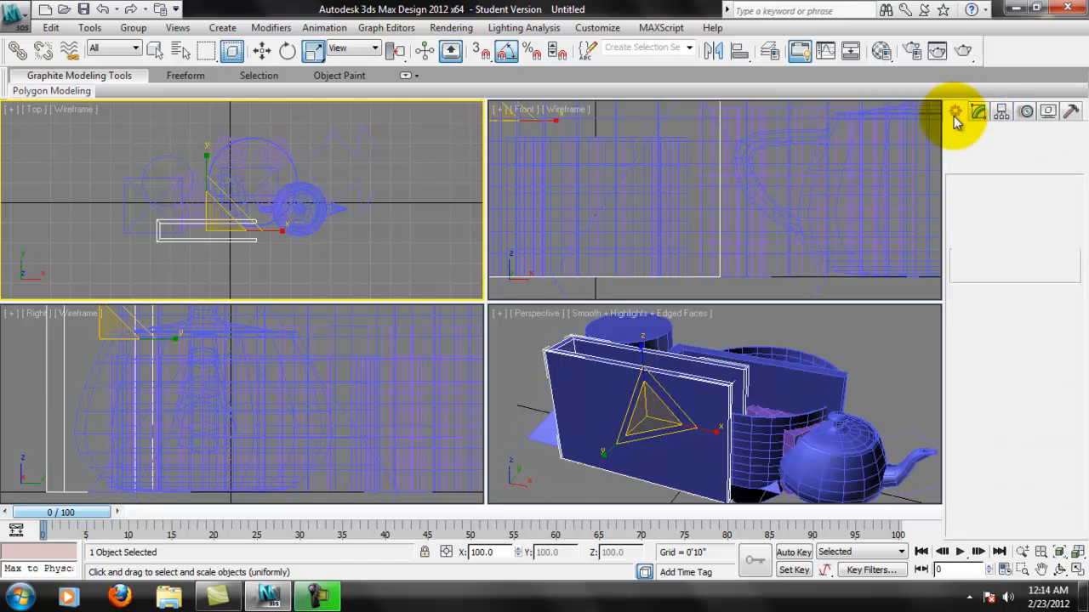
click(978, 115)
click(959, 115)
click(979, 117)
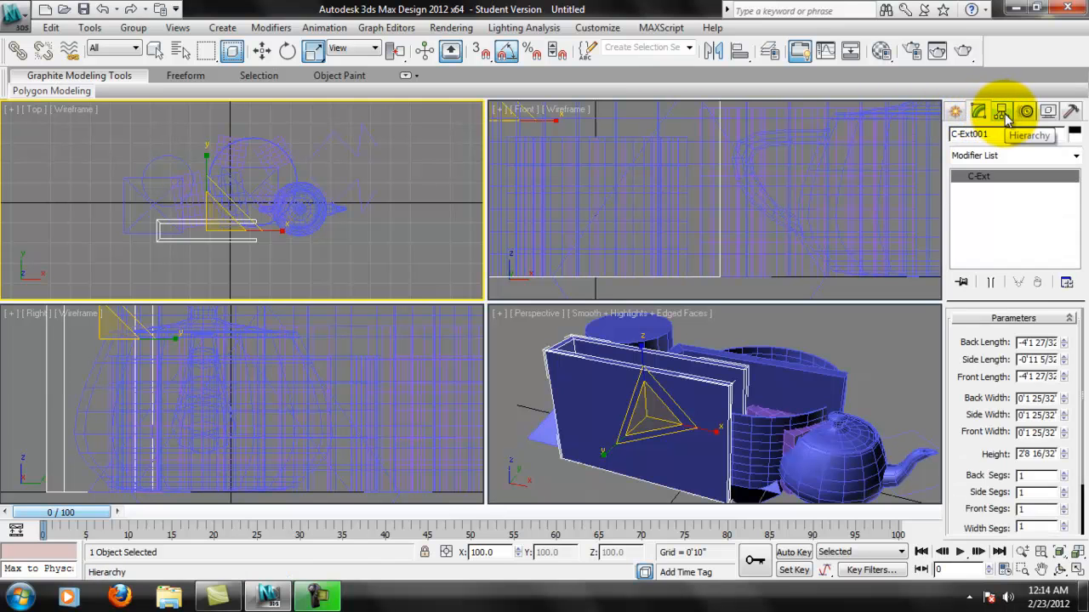
click(951, 115)
click(974, 114)
click(959, 114)
click(984, 113)
click(962, 114)
click(984, 113)
click(960, 112)
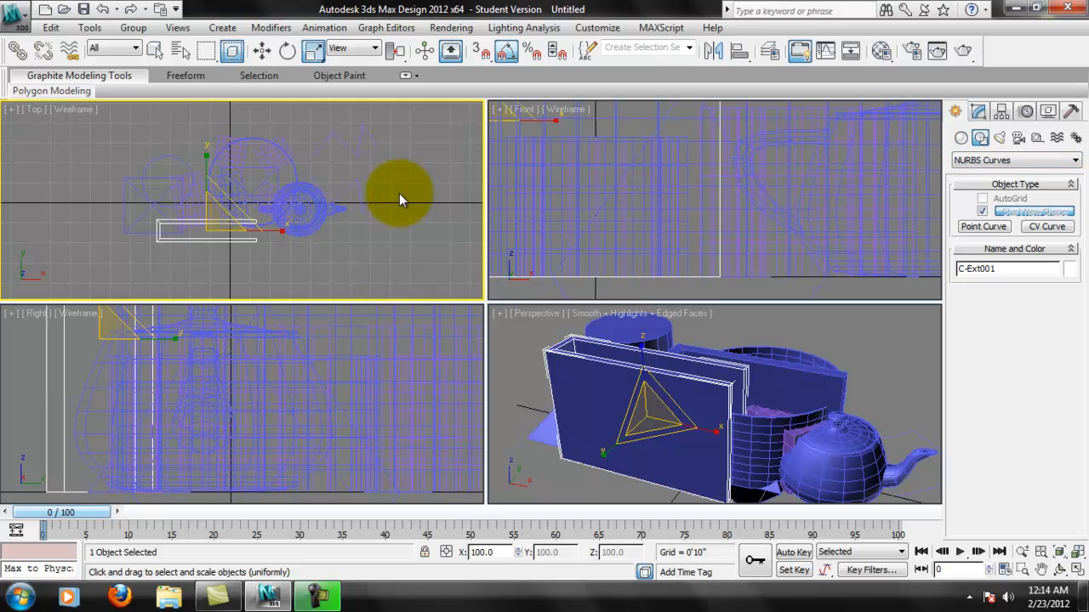
Step: Maximize the Perspective viewport and restore the four-viewport display with the Top view active
scroll(711, 366, up, 4)
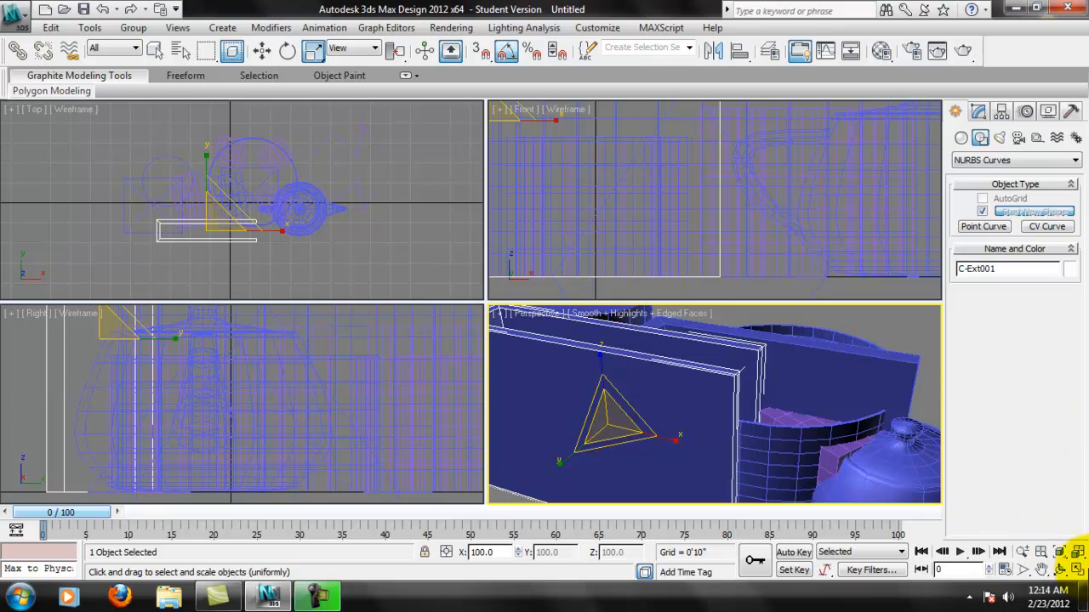
click(1077, 570)
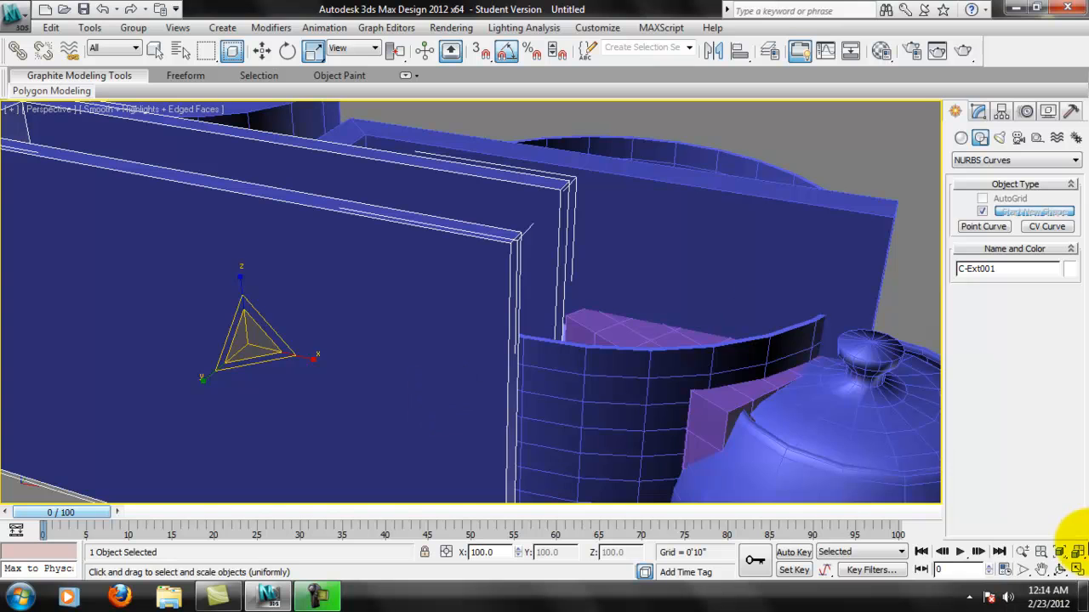
click(1077, 570)
right_click(464, 196)
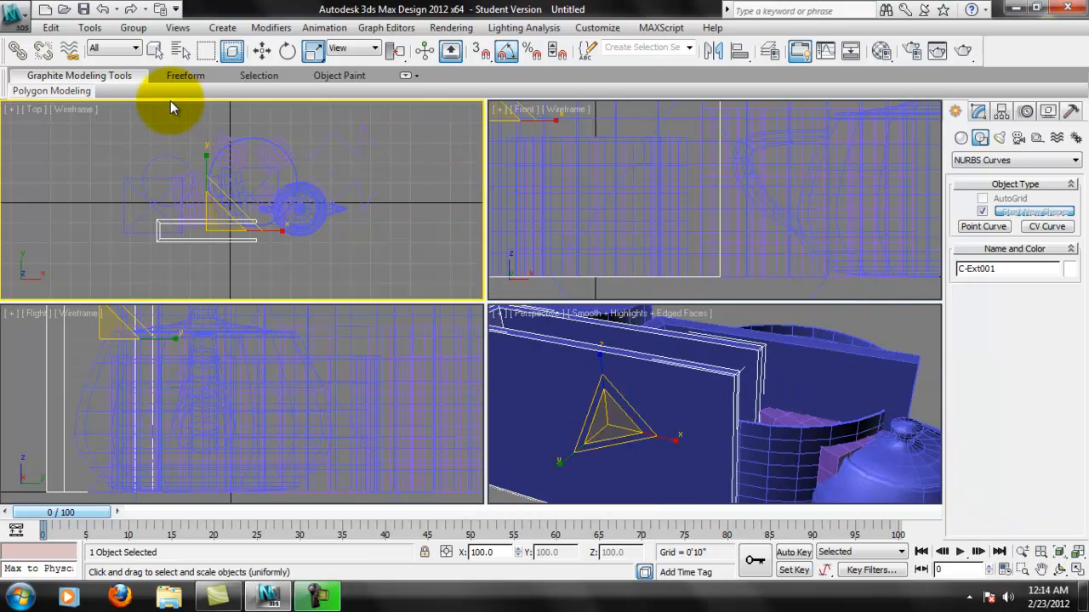
Step: Examine the shading and view-type options available for the Top viewport
click(75, 110)
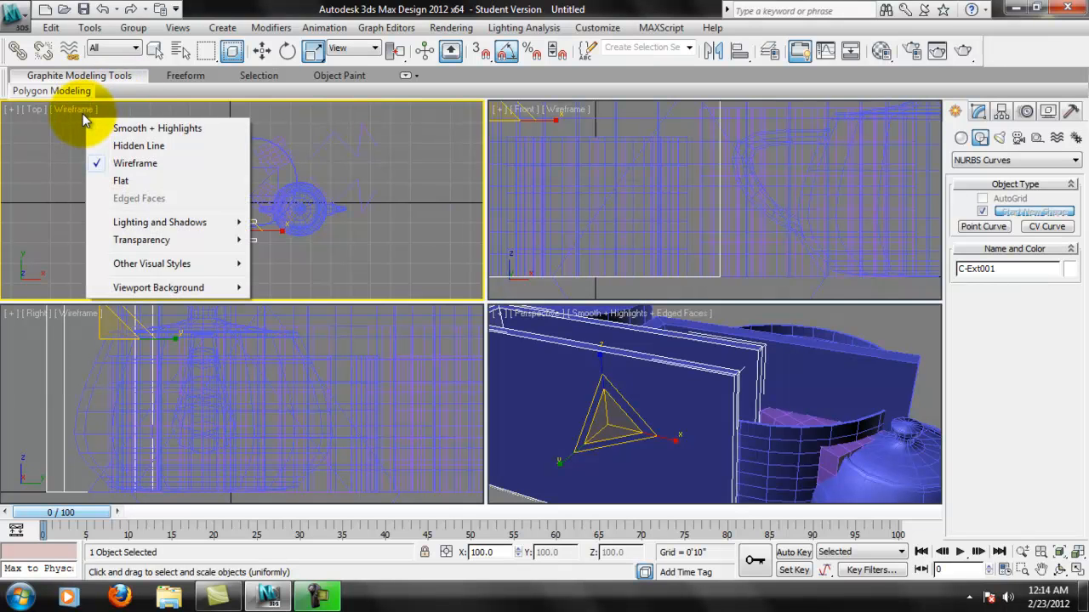
click(37, 108)
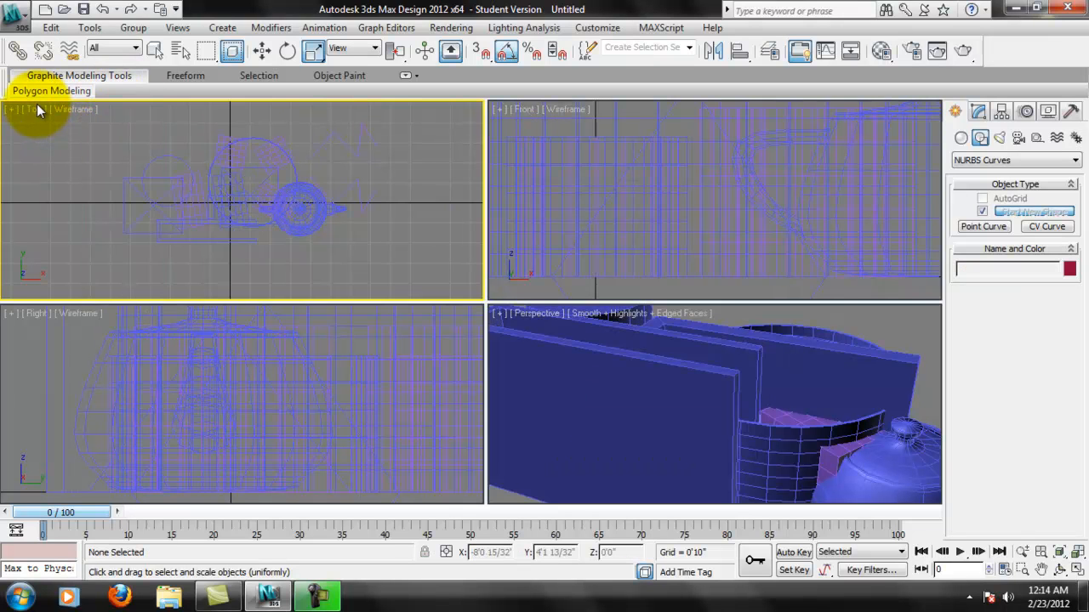
click(36, 110)
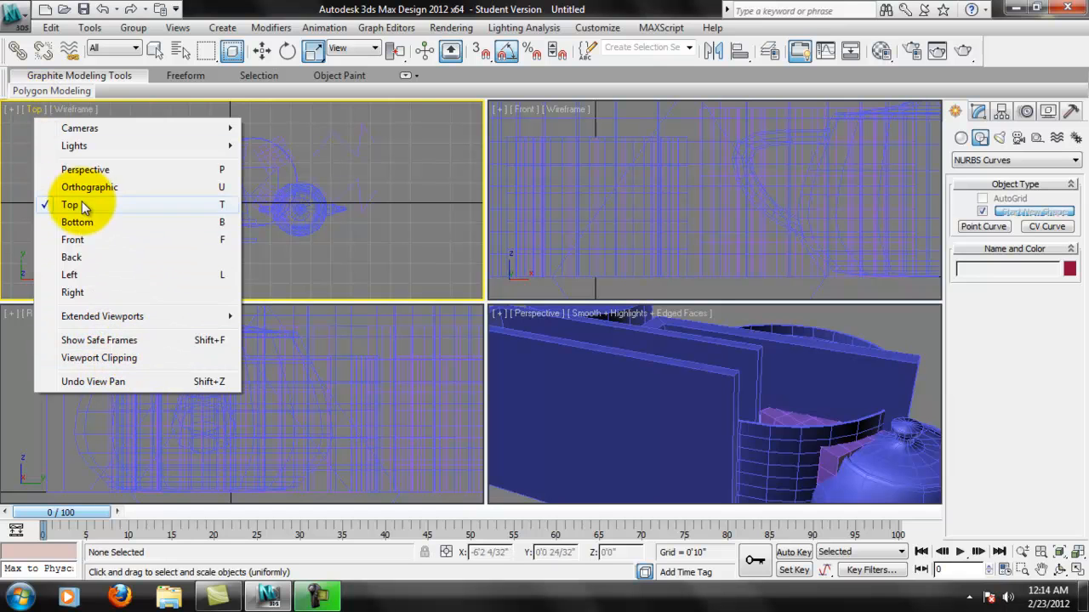
Step: Change the viewport layout to three small stacked viewports beside one large Perspective viewport
click(11, 110)
click(11, 109)
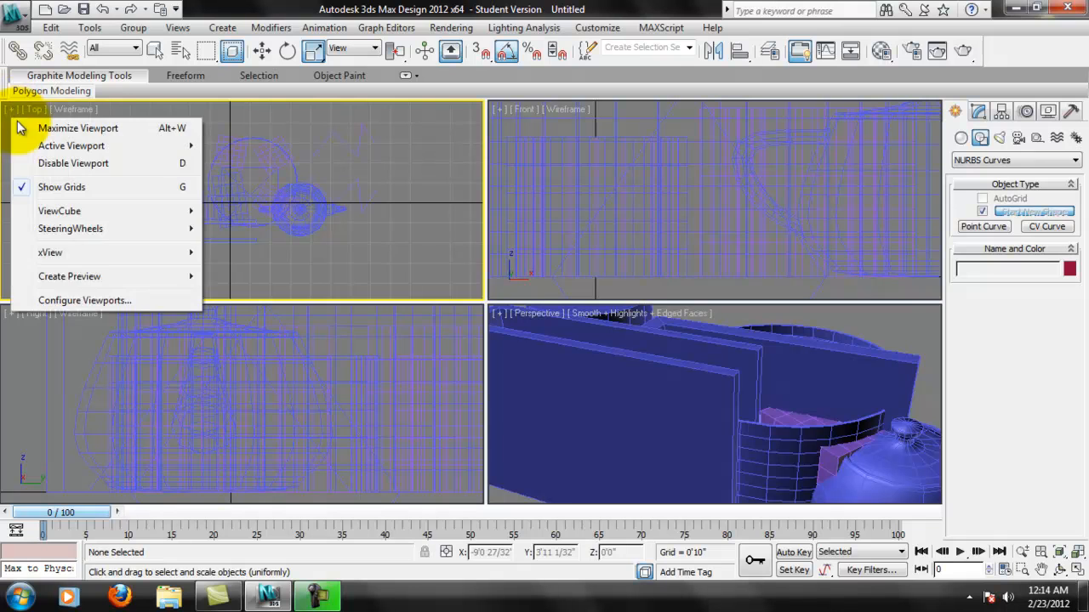
click(85, 301)
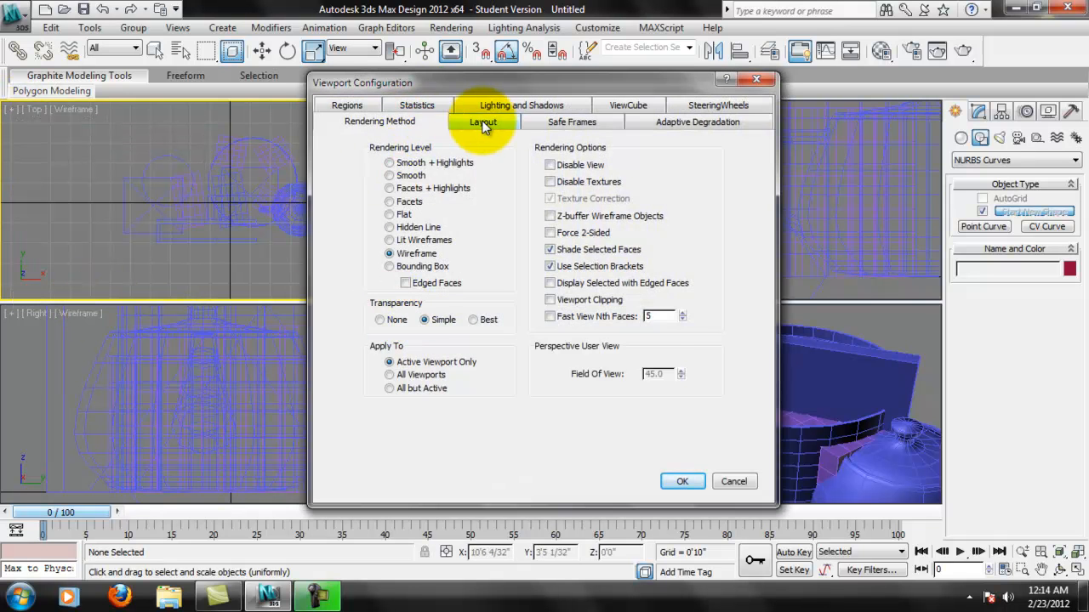
click(482, 125)
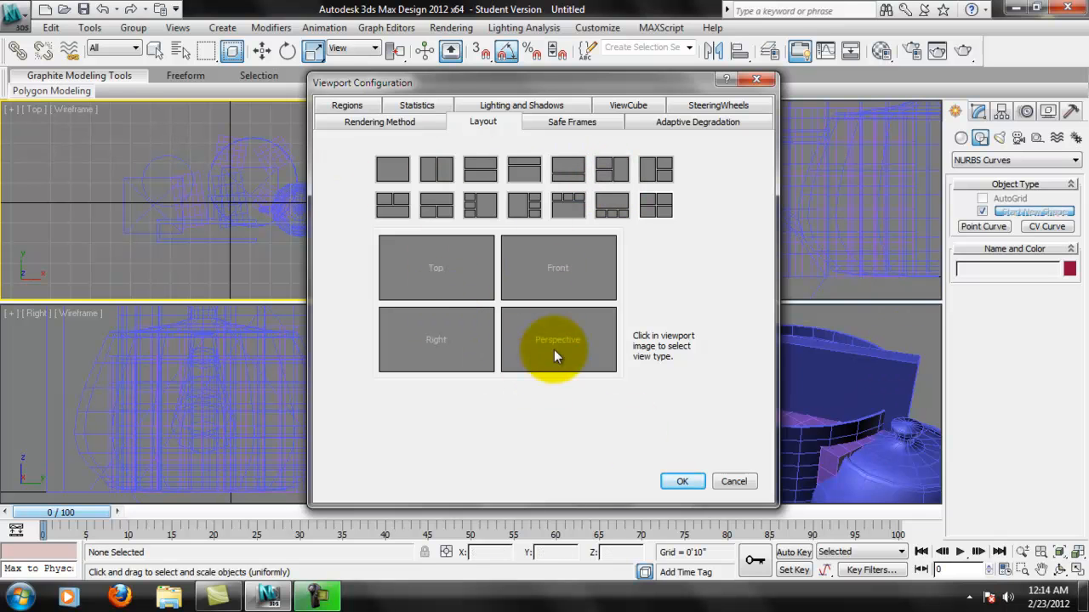
click(479, 207)
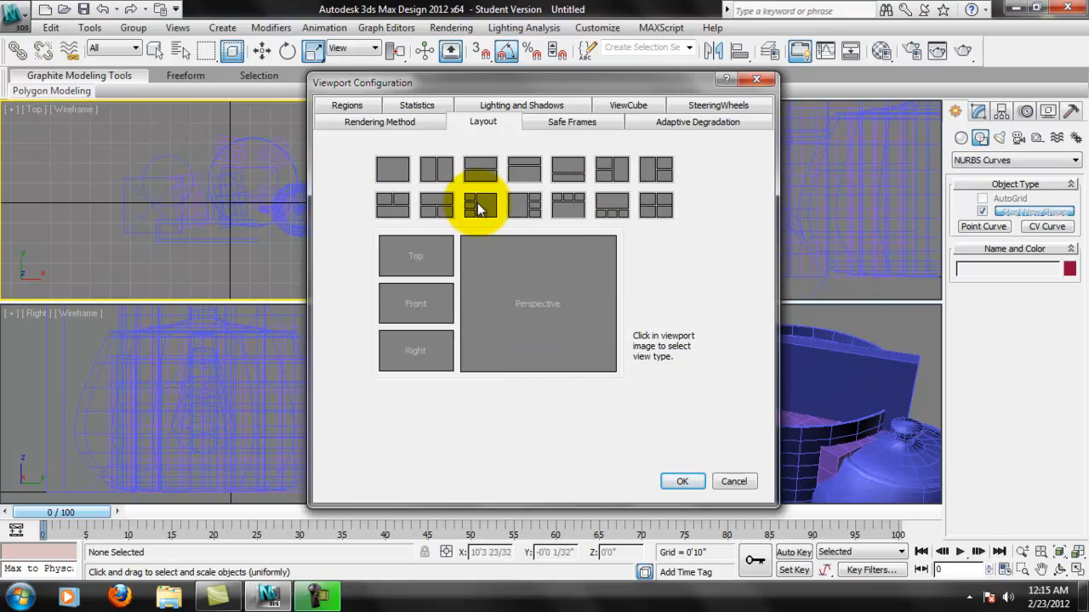
click(685, 482)
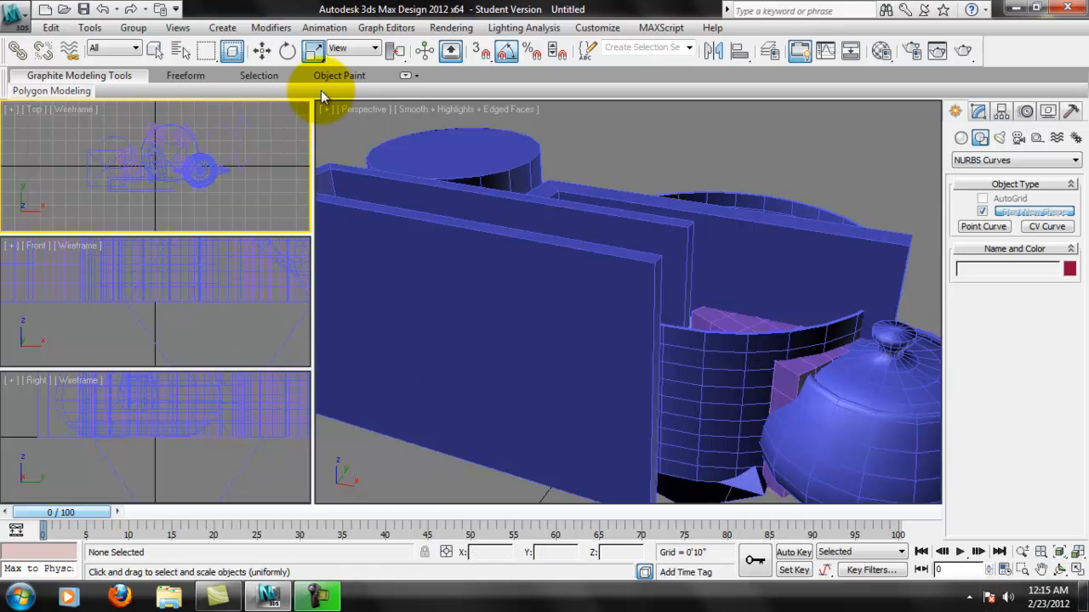
Step: Set the viewport layout back to four equal viewports and make the Perspective view active
click(11, 109)
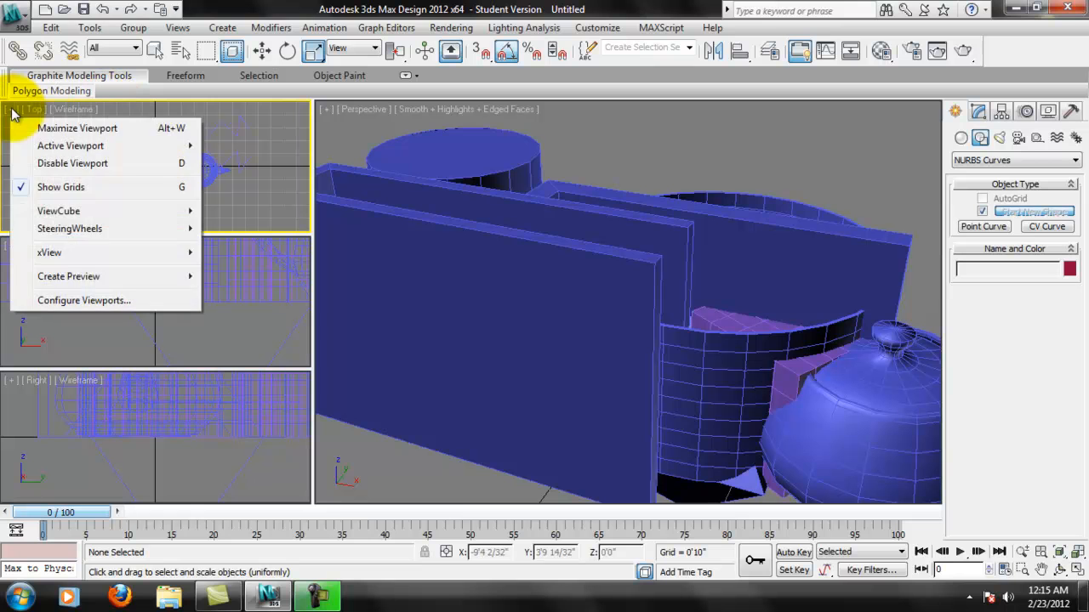
click(85, 299)
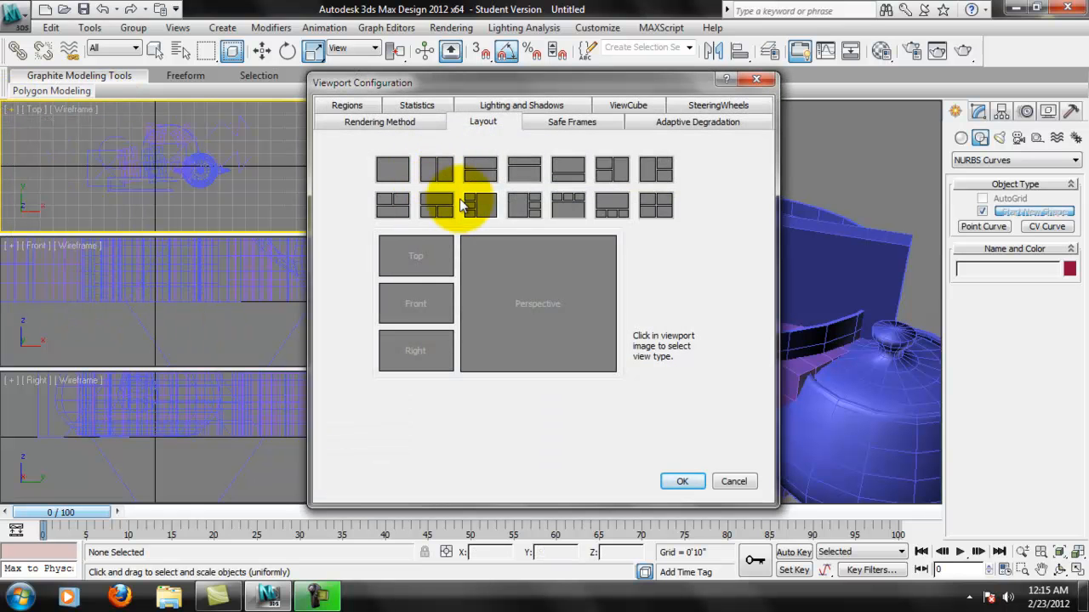
click(656, 170)
click(683, 482)
click(646, 345)
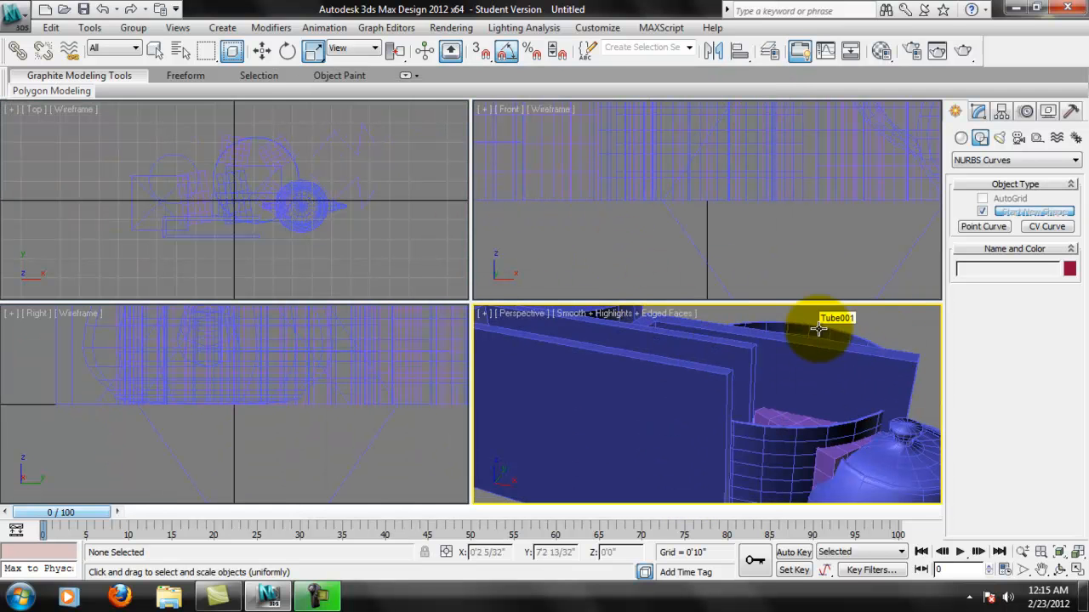